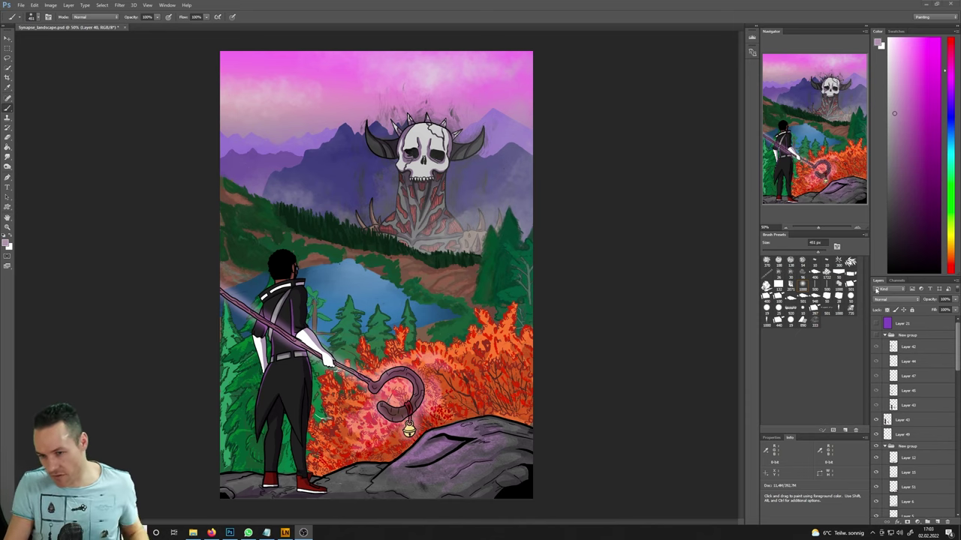
- Add a new layer at the top of the stack and set up a small round brush of about 8 px in crimson
click(907, 325)
click(936, 522)
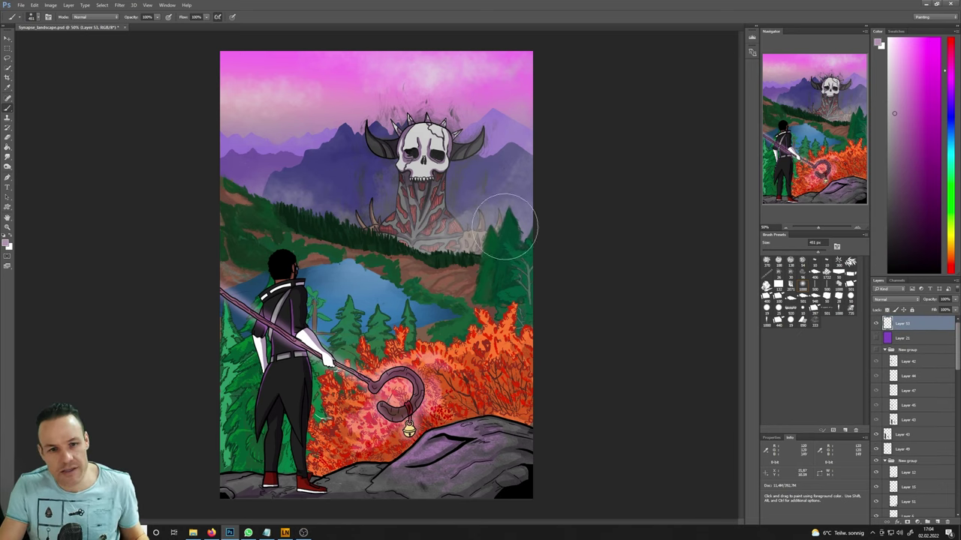
click(951, 47)
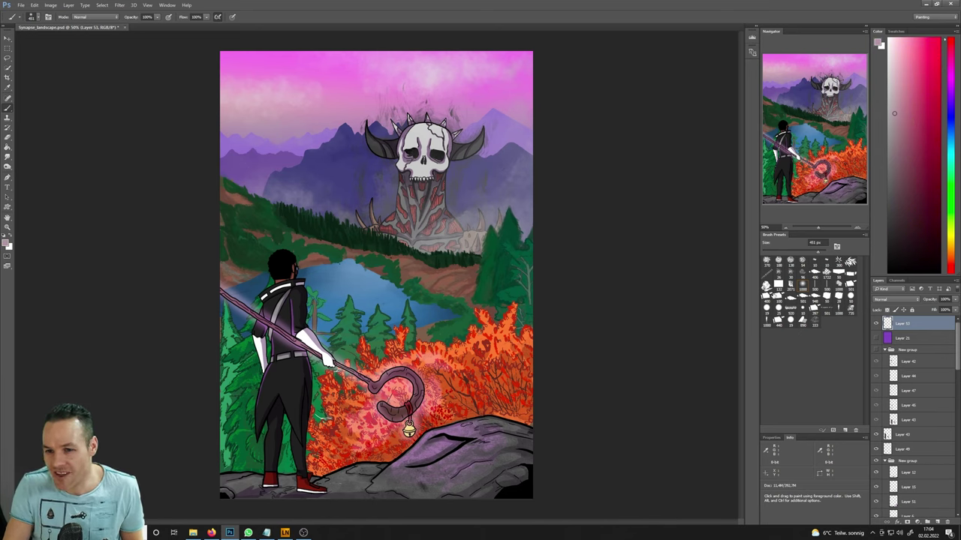
click(766, 309)
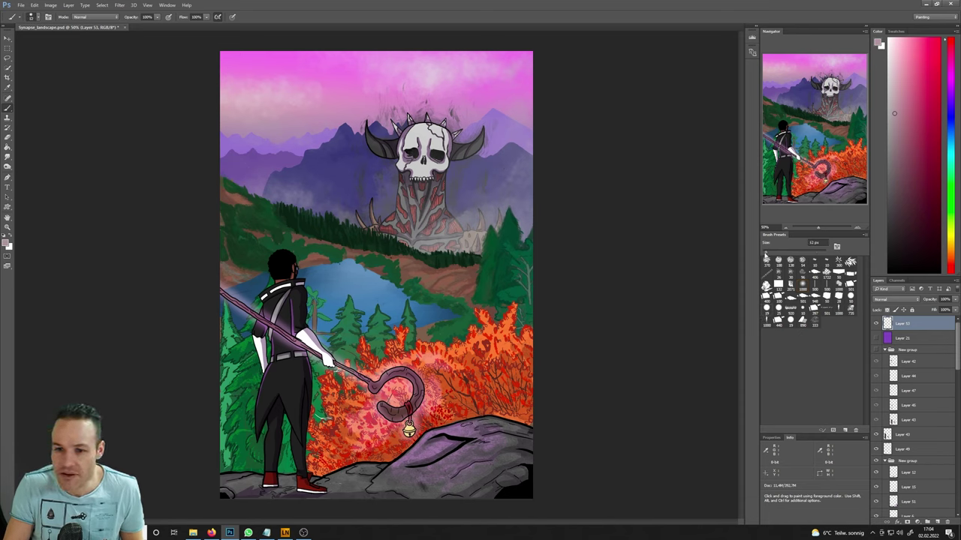
click(766, 257)
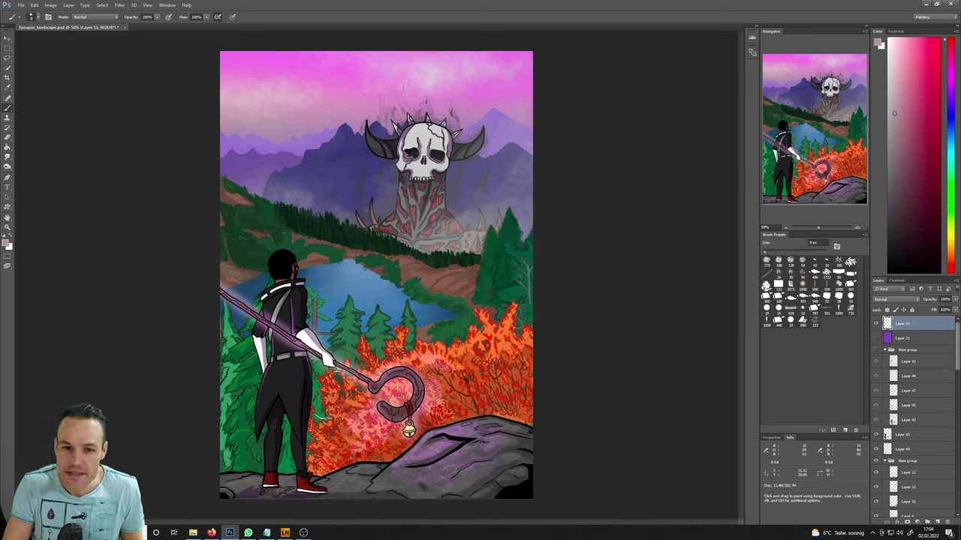
mouse_move(454, 251)
mouse_down()
mouse_move(462, 285)
mouse_move(443, 322)
mouse_up()
key(ctrl+z)
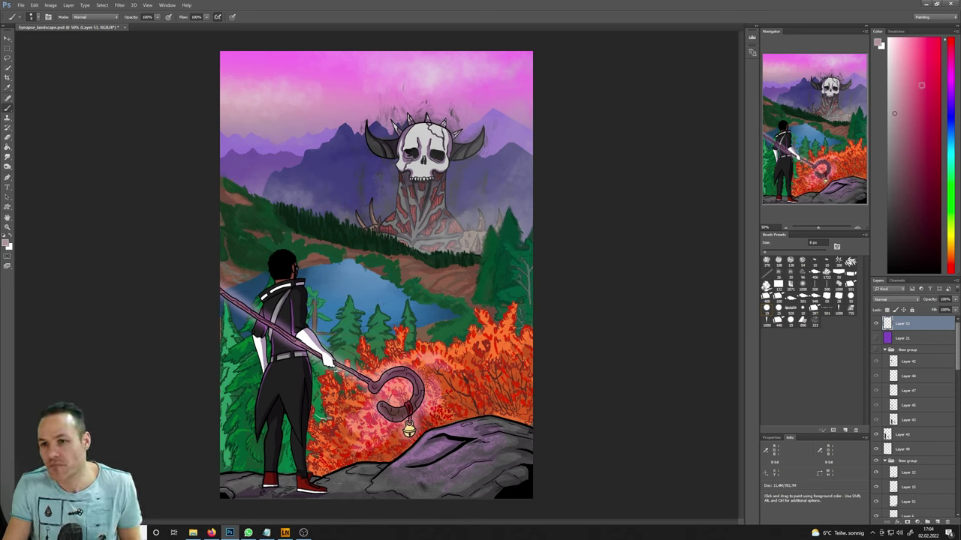
click(939, 75)
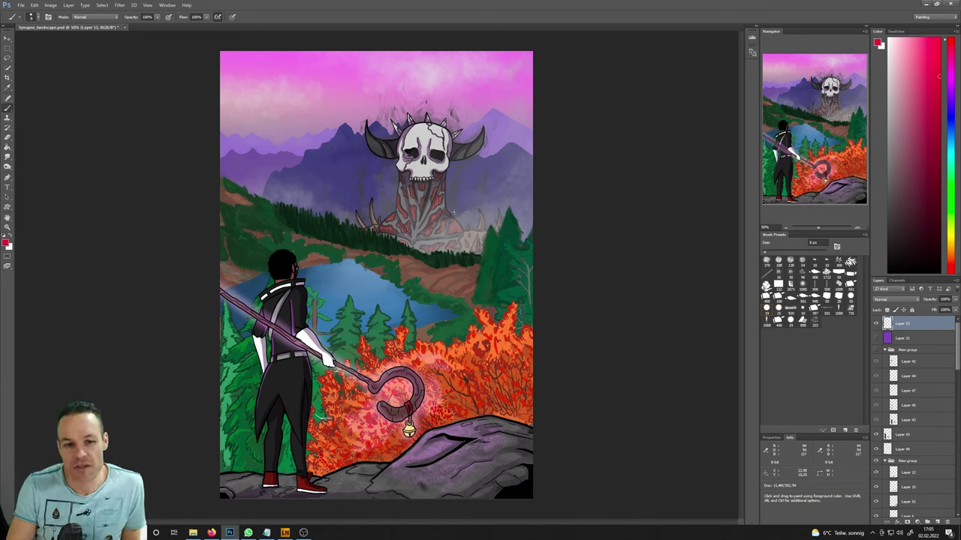
- Draw three lines across the full image width along the forested slope, the foreground rock and the distant mountains
shift+click(557, 277)
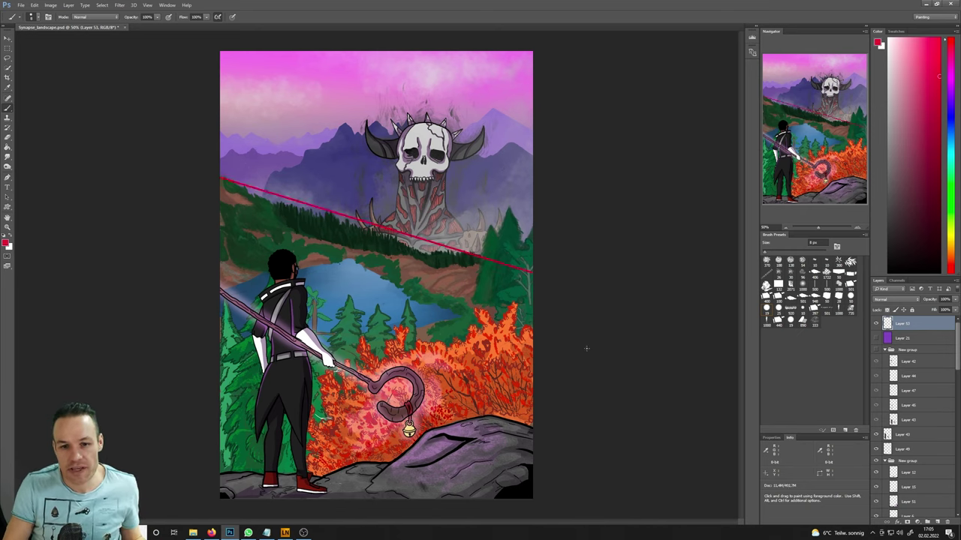
drag(195, 470, 571, 420)
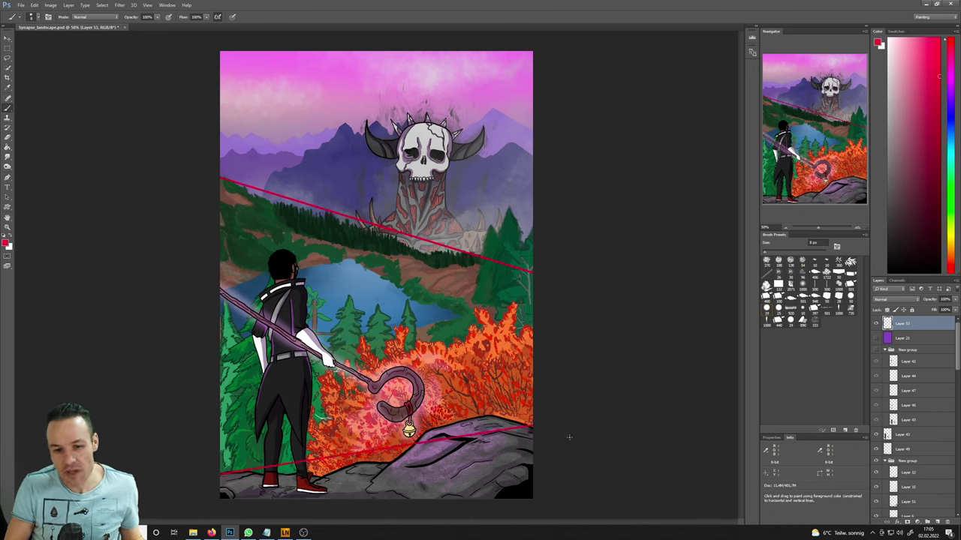
click(220, 136)
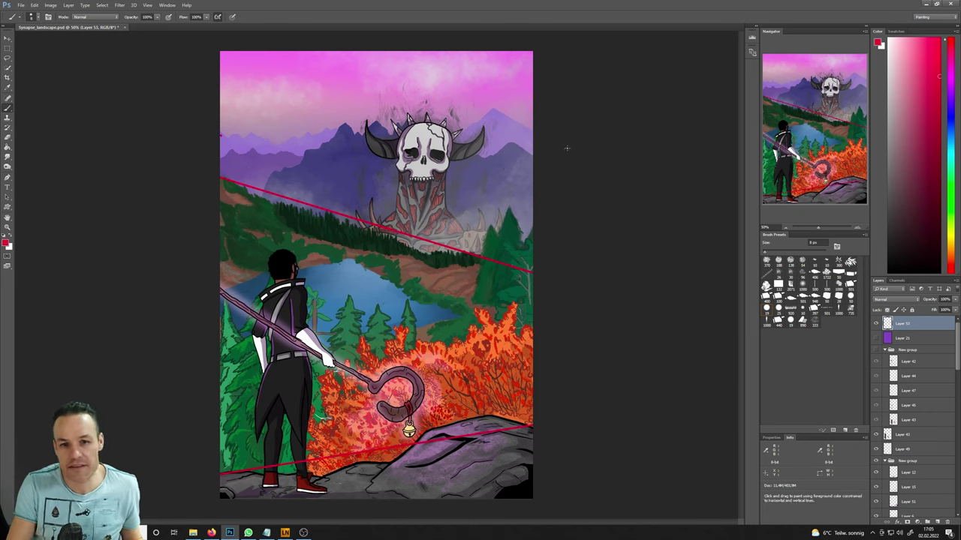
shift+click(568, 148)
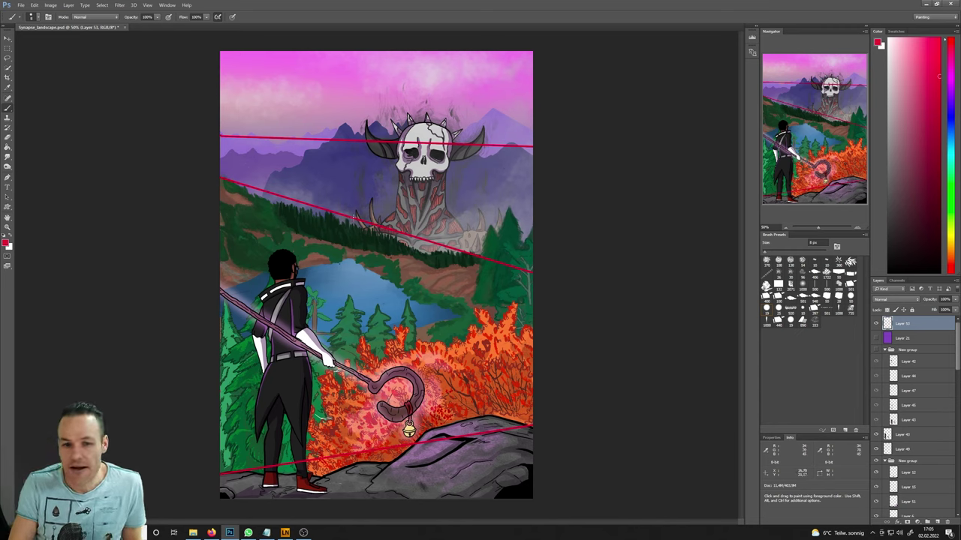
- Trace red outlines around the standing figure's head, torso, arm and legs
mouse_move(295, 255)
mouse_down()
mouse_move(284, 282)
mouse_move(330, 365)
mouse_move(304, 474)
mouse_up()
drag(271, 311, 267, 488)
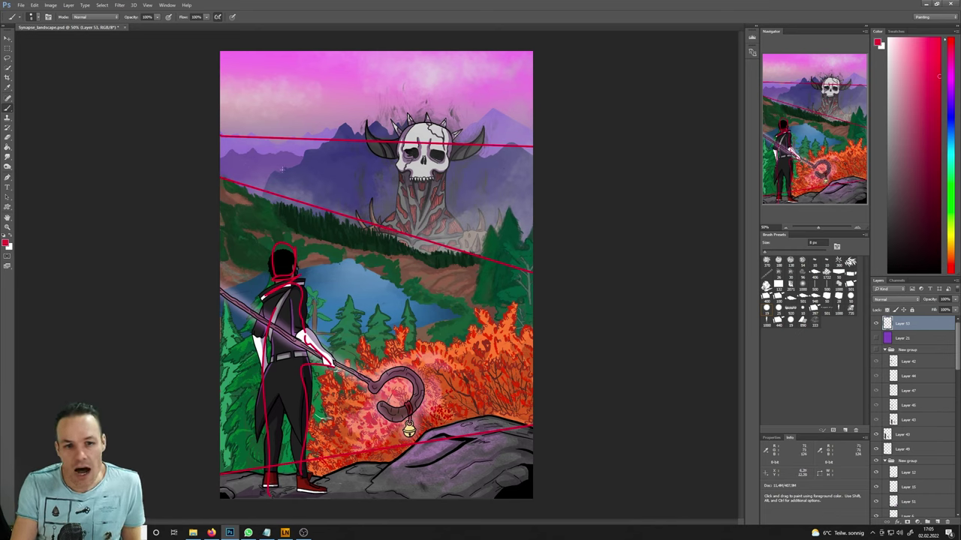
- Try marking the distant mountain ridge, the foreground rock and the sky with short strokes, undoing each mark
drag(289, 171, 367, 123)
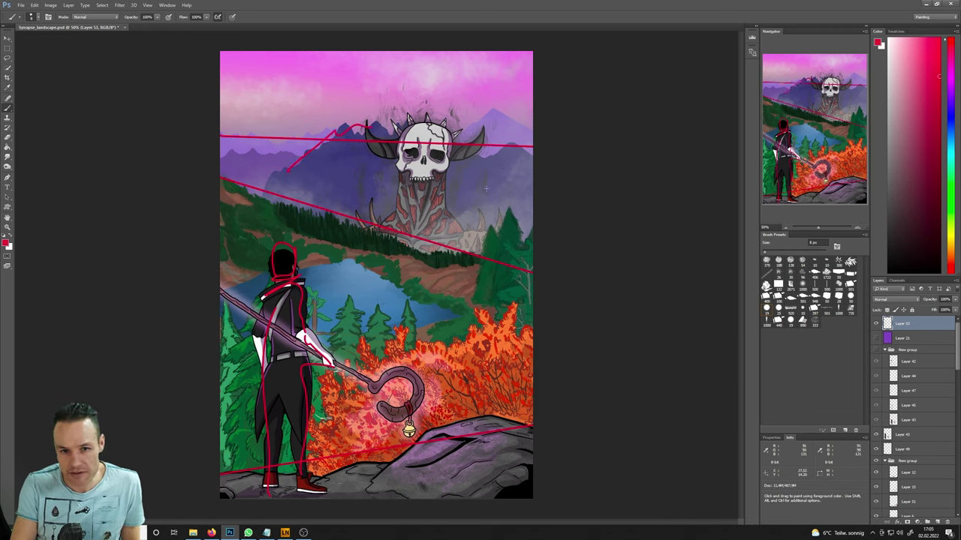
key(ctrl+z)
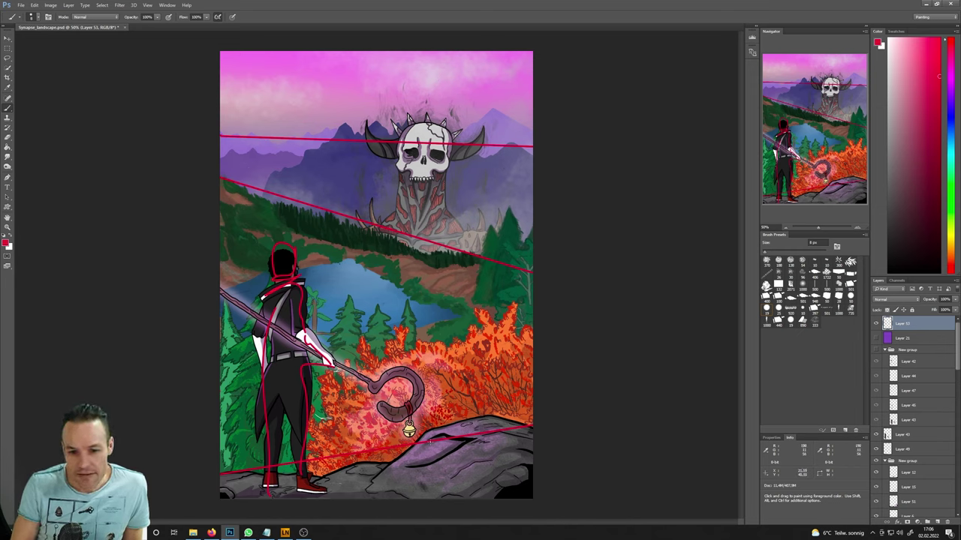
mouse_move(416, 447)
mouse_down()
mouse_move(398, 462)
mouse_move(443, 435)
mouse_up()
drag(455, 103, 487, 87)
key(ctrl+alt+z)
key(ctrl+alt+z)
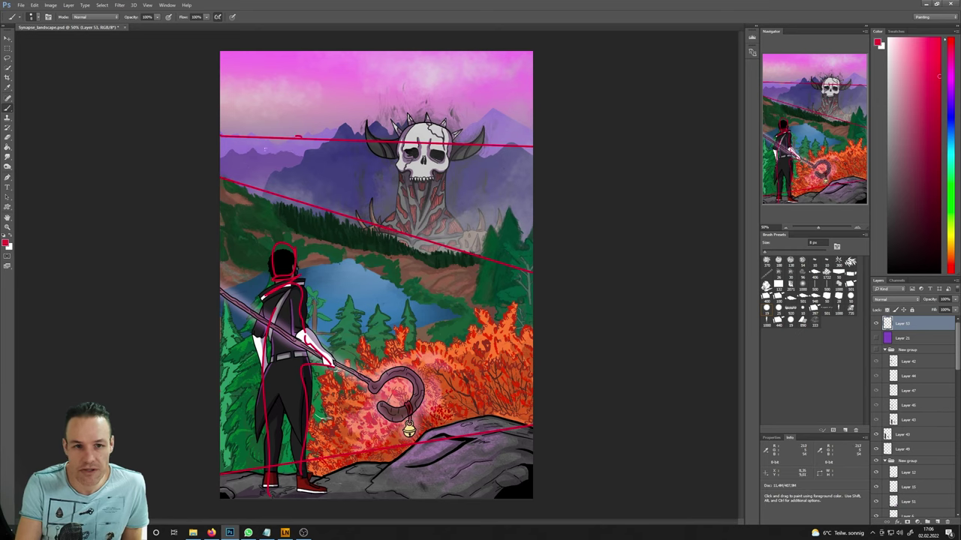
- Circle the distant mountains and mark the midground, sky and lake areas in turn, undoing each mark
drag(304, 138, 338, 136)
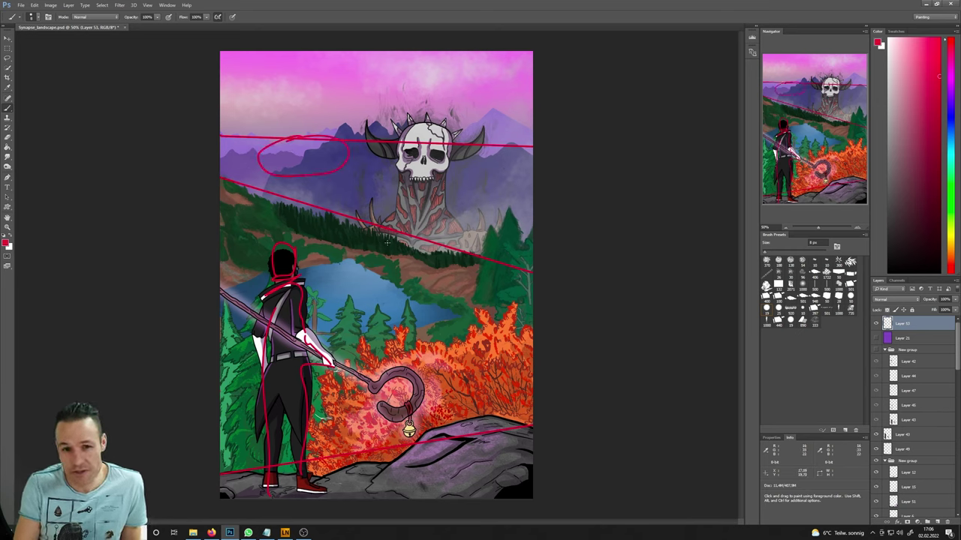
key(ctrl+alt+z)
mouse_move(488, 282)
mouse_down()
mouse_move(415, 309)
mouse_move(541, 286)
mouse_move(408, 304)
mouse_move(421, 330)
mouse_move(309, 309)
mouse_move(334, 369)
mouse_move(326, 325)
mouse_move(220, 350)
mouse_move(233, 403)
mouse_move(255, 413)
mouse_up()
key(ctrl+alt+z)
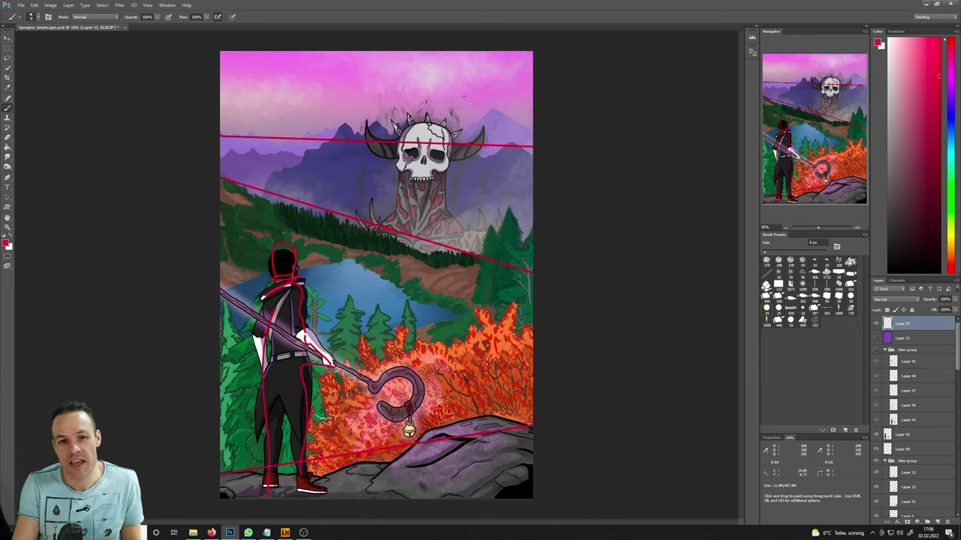
mouse_move(455, 73)
mouse_down()
mouse_move(467, 84)
mouse_move(507, 78)
mouse_up()
key(ctrl+alt+z)
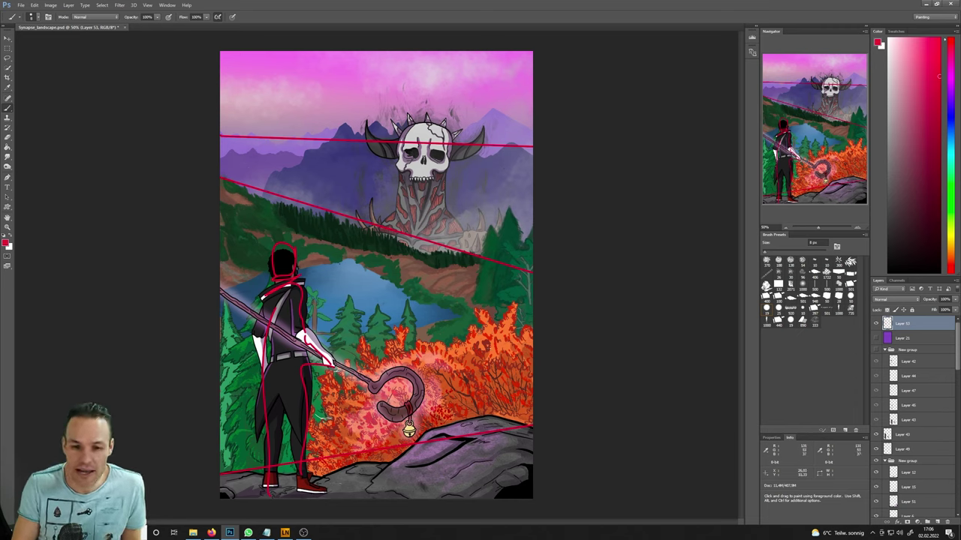
mouse_move(483, 331)
mouse_down()
mouse_move(467, 333)
mouse_move(460, 294)
mouse_move(390, 339)
mouse_move(384, 328)
mouse_up()
key(ctrl+alt+z)
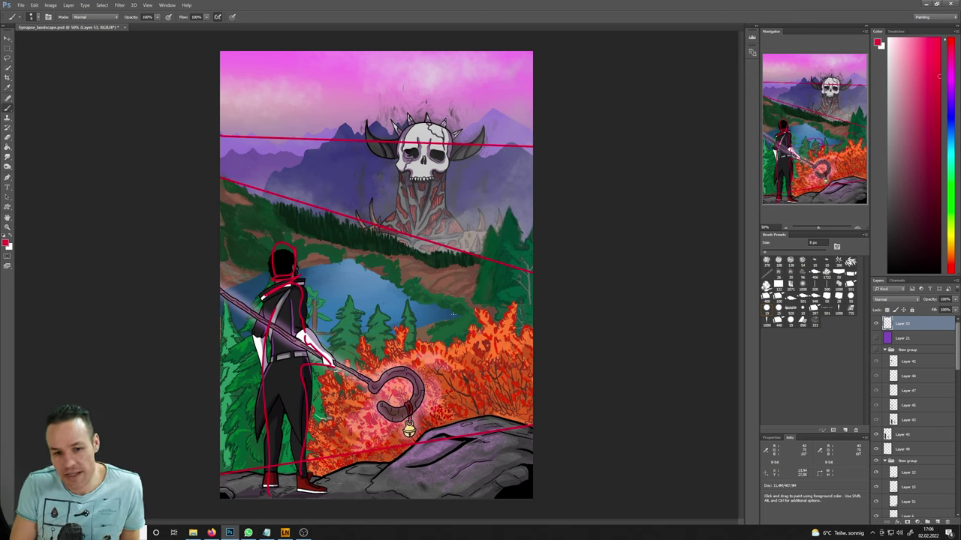
mouse_move(430, 96)
mouse_down()
mouse_move(409, 87)
mouse_move(319, 169)
mouse_move(484, 99)
mouse_move(264, 140)
mouse_up()
key(ctrl+alt+z)
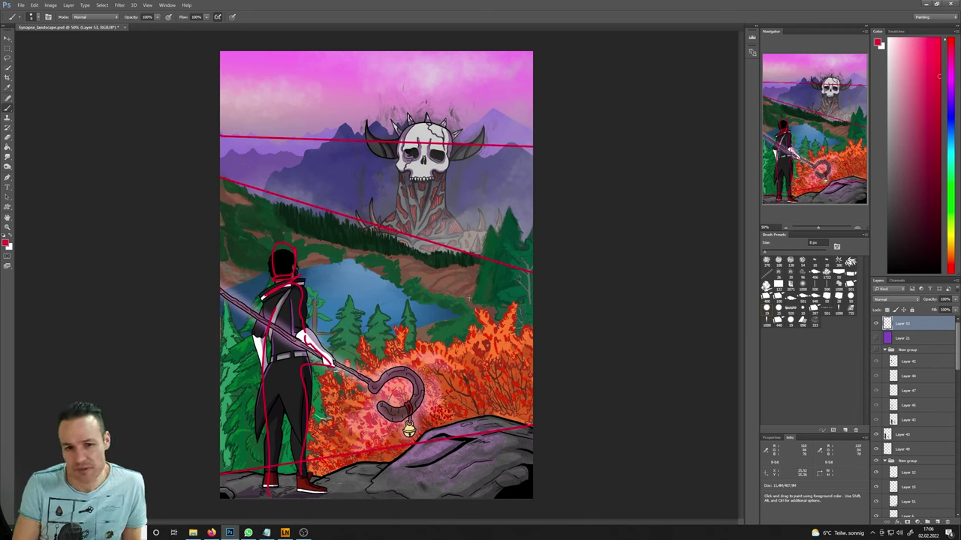
- Try several nearly horizontal lines across the lake at the figure's shoulder height and undo them
drag(202, 295, 556, 287)
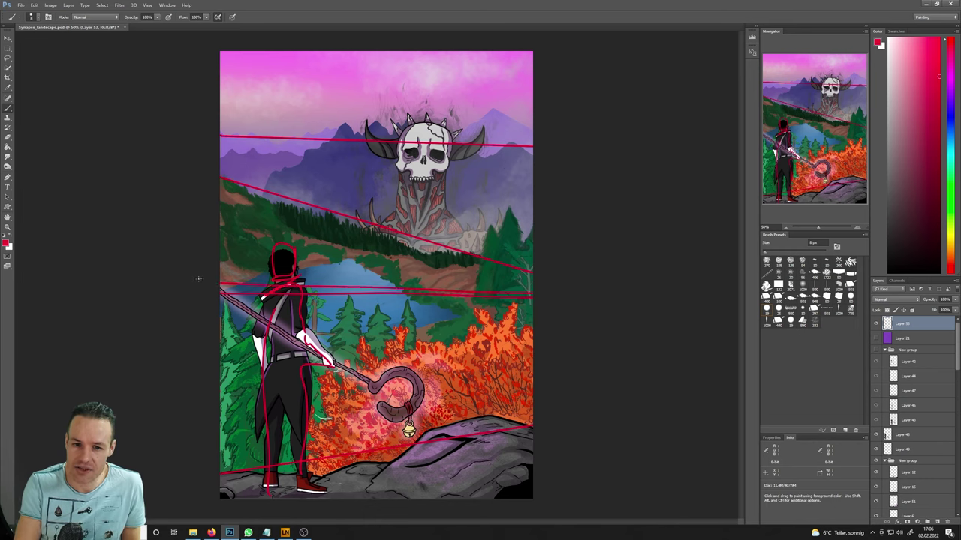
drag(203, 278, 570, 282)
key(ctrl+alt+z)
key(ctrl+alt+z)
key(ctrl+alt+z)
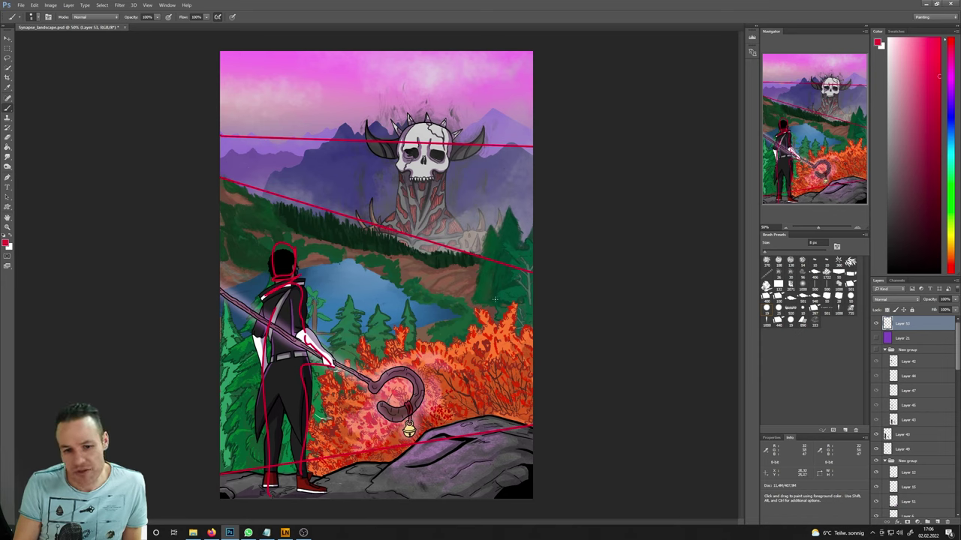
- Draw two vertical double-headed arrows spanning the midground between the foreground line and the forest slope line
drag(439, 343, 439, 422)
mouse_move(433, 260)
mouse_down()
mouse_move(440, 248)
mouse_move(455, 280)
mouse_up()
drag(425, 392, 446, 437)
mouse_move(334, 234)
mouse_down()
mouse_move(336, 441)
mouse_move(333, 417)
mouse_up()
drag(338, 396, 344, 435)
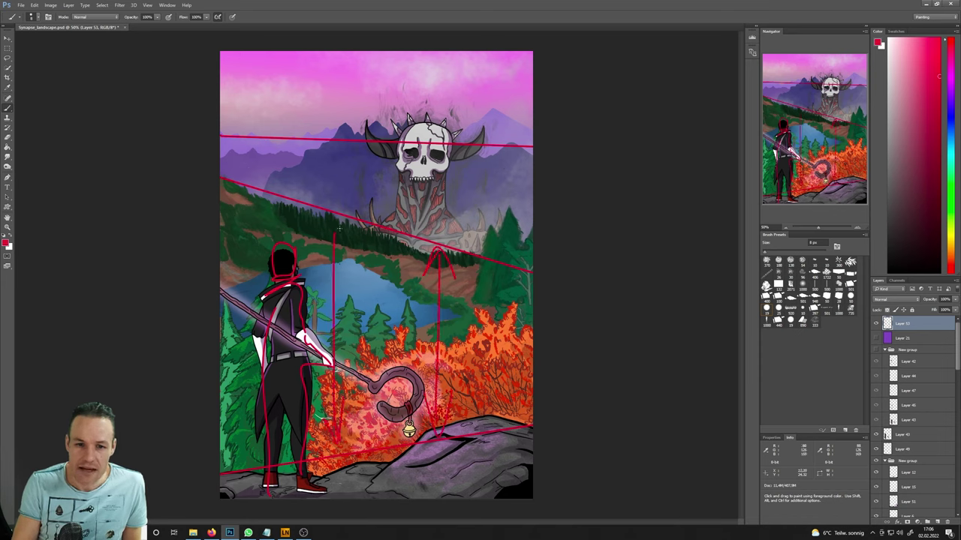
mouse_move(326, 246)
mouse_down()
mouse_move(334, 225)
mouse_move(349, 255)
mouse_up()
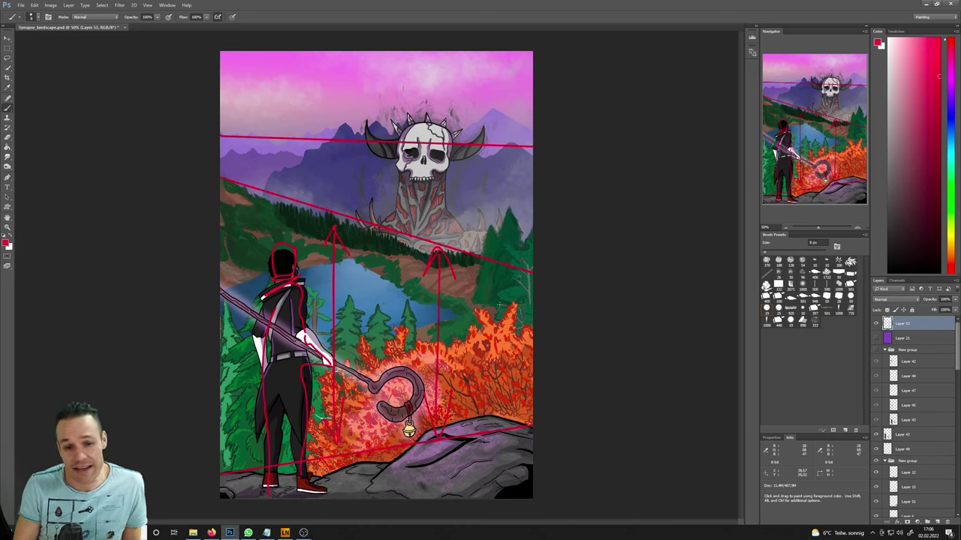
- Undo all strokes of the two vertical midground arrows
key(ctrl+alt+z)
key(ctrl+alt+z)
key(ctrl+alt+z)
key(ctrl+alt+z)
key(ctrl+alt+z)
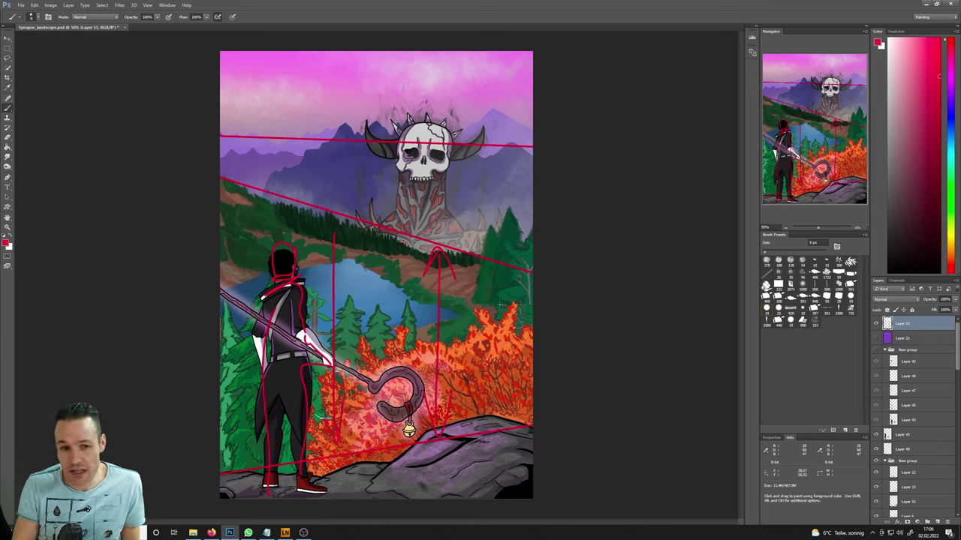
key(ctrl+alt+z)
key(ctrl+alt+z)
key(ctrl+alt+z)
key(ctrl+alt+z)
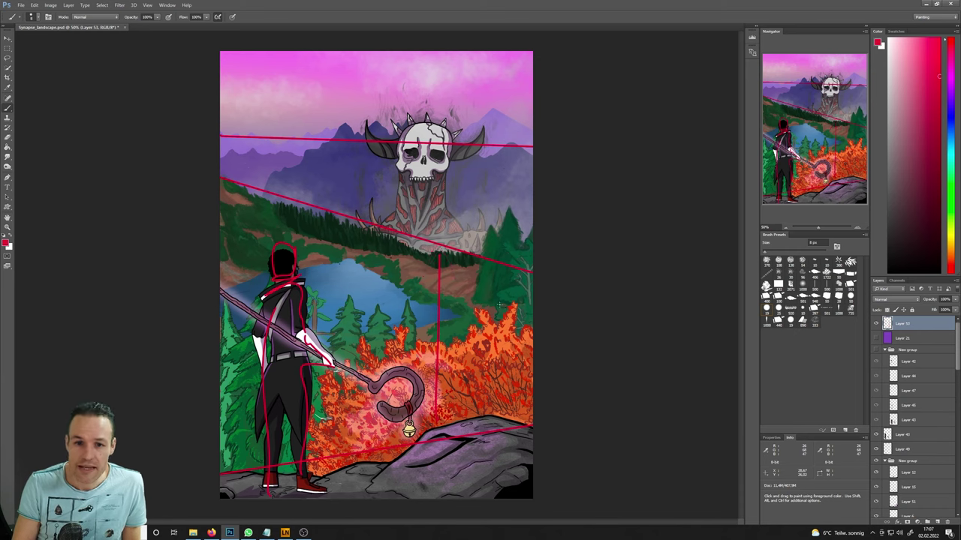
- Circle the skull creature with loose ellipses and loop around the standing figure, undoing these marks
mouse_move(458, 113)
mouse_down()
mouse_move(339, 162)
mouse_move(511, 180)
mouse_move(368, 123)
mouse_move(444, 237)
mouse_move(511, 199)
mouse_move(259, 161)
mouse_up()
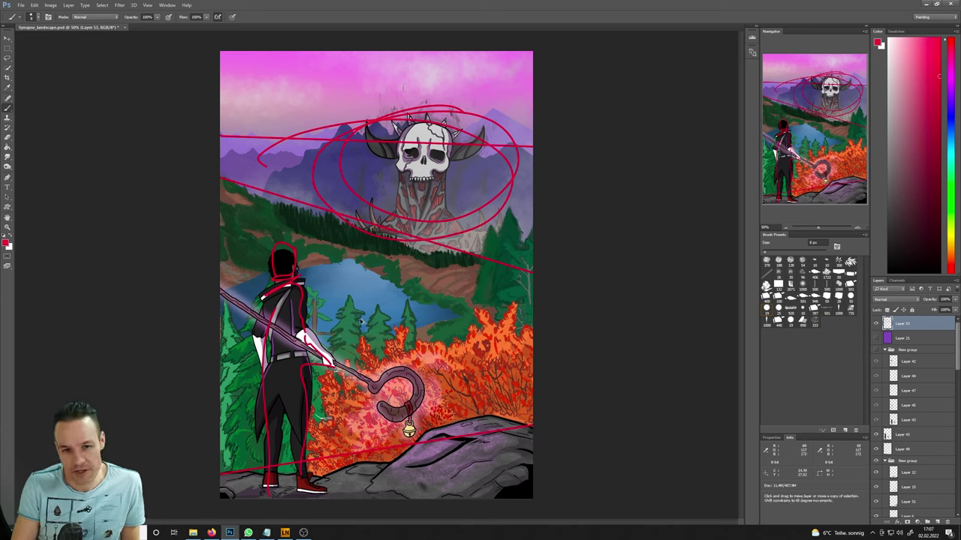
key(ctrl+alt+z)
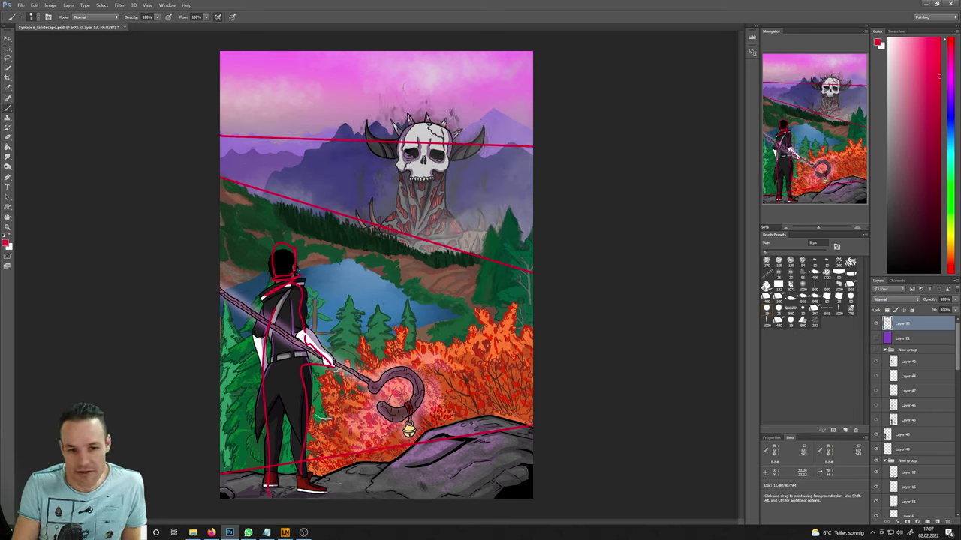
mouse_move(235, 241)
mouse_down()
mouse_move(272, 235)
mouse_move(426, 315)
mouse_move(448, 368)
mouse_up()
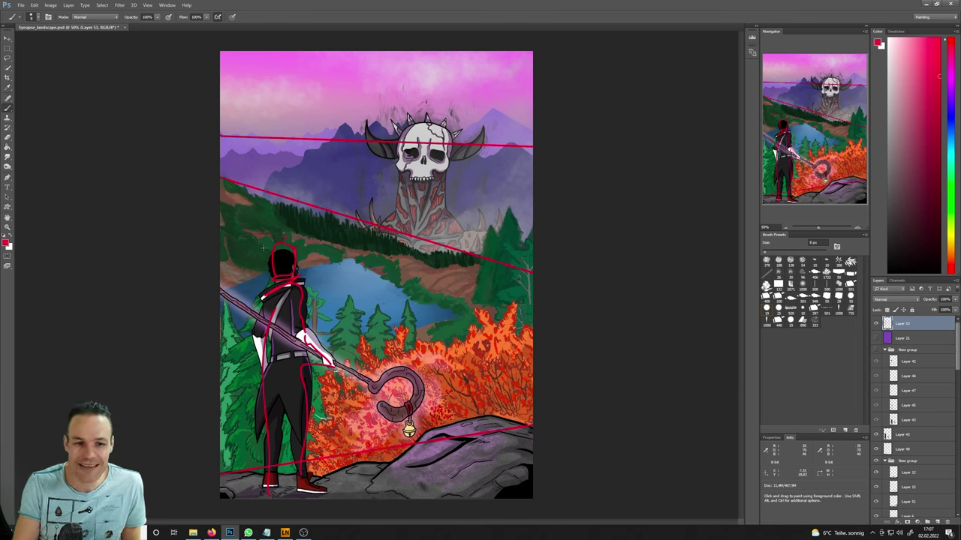
mouse_move(263, 249)
mouse_down()
mouse_move(324, 284)
mouse_move(261, 284)
mouse_move(331, 300)
mouse_move(323, 325)
mouse_move(336, 347)
mouse_move(298, 247)
mouse_up()
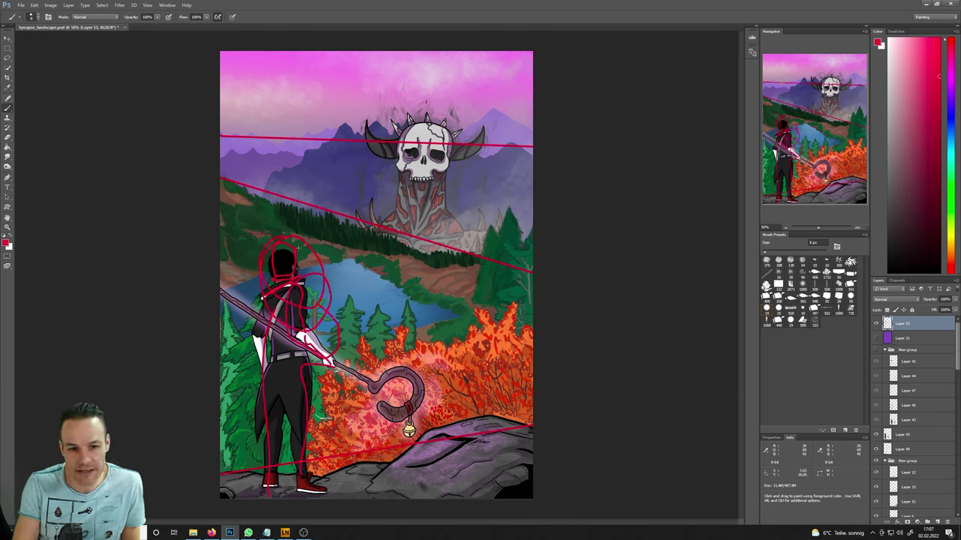
key(ctrl+z)
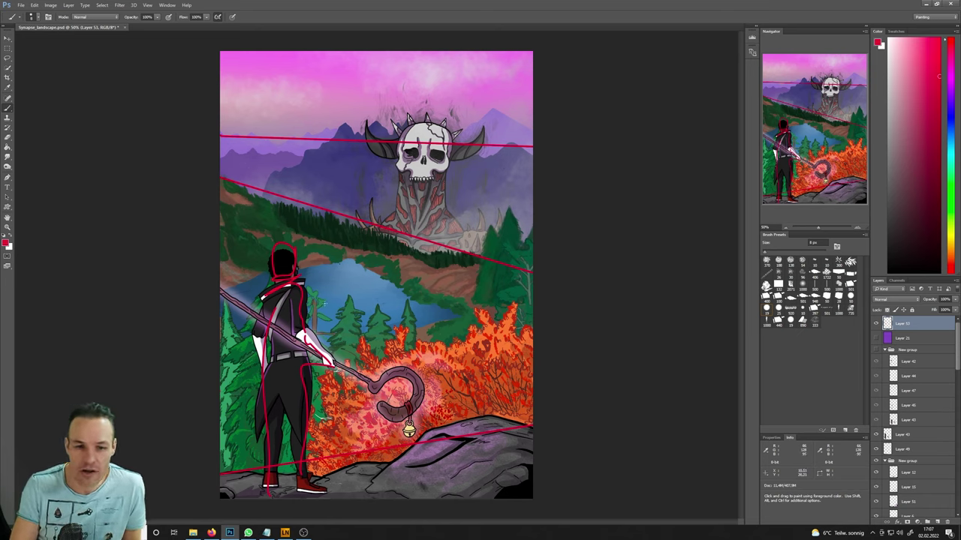
- Scribble loops around the figure's arm and staff, and undo them together with the figure's leg outlines
mouse_move(314, 299)
mouse_down()
mouse_move(303, 312)
mouse_move(324, 332)
mouse_move(341, 321)
mouse_move(363, 341)
mouse_move(338, 372)
mouse_move(360, 387)
mouse_move(347, 366)
mouse_move(353, 375)
mouse_move(330, 368)
mouse_move(348, 384)
mouse_move(342, 365)
mouse_up()
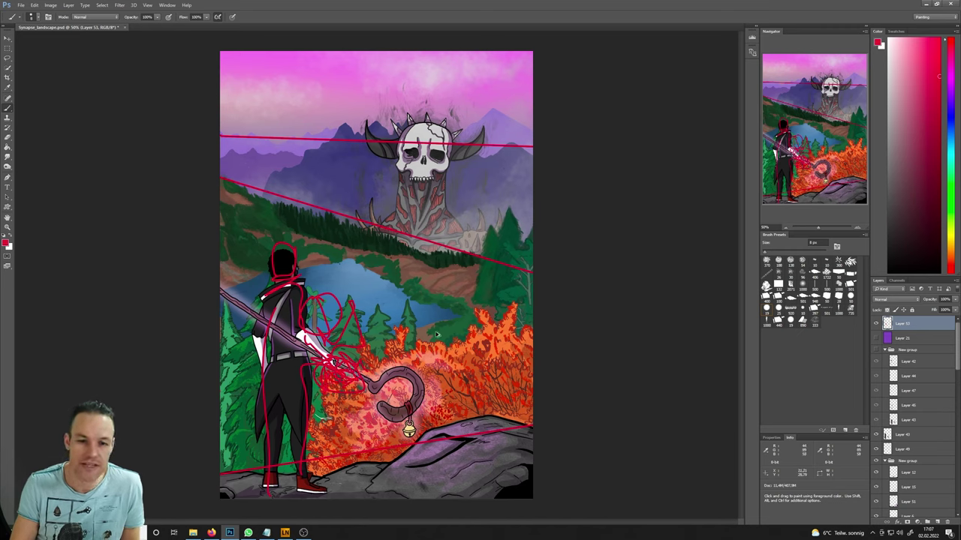
key(ctrl+alt+z)
key(ctrl+alt+z)
key(ctrl+alt+z)
key(ctrl+alt+z)
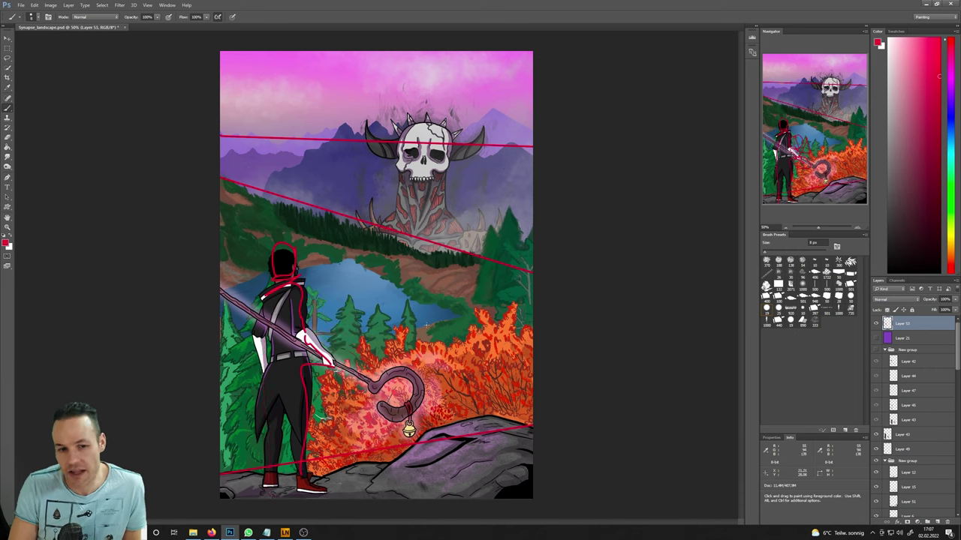
key(ctrl+alt+z)
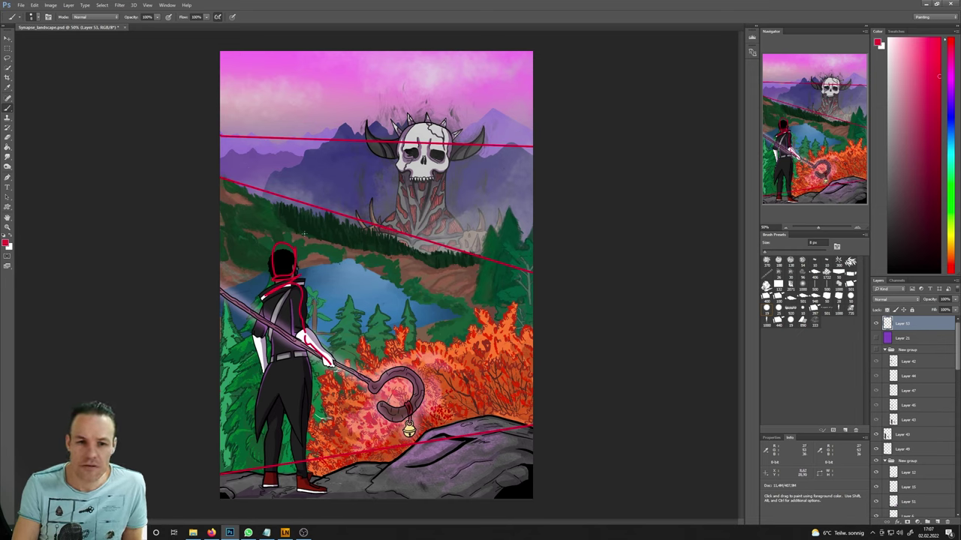
- Draw a small upward arrow beside the figure's head and a line across the sky above the skull
drag(303, 252, 303, 238)
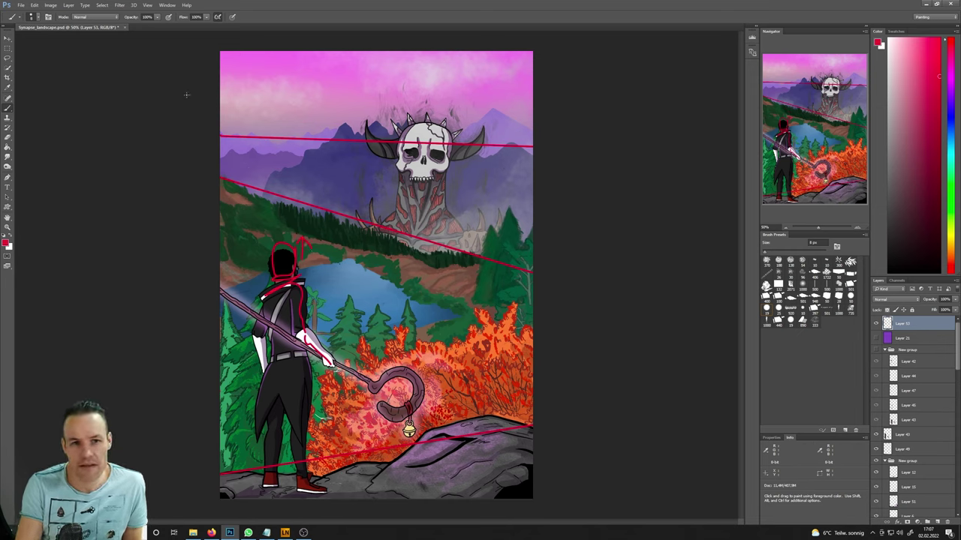
drag(187, 94, 548, 80)
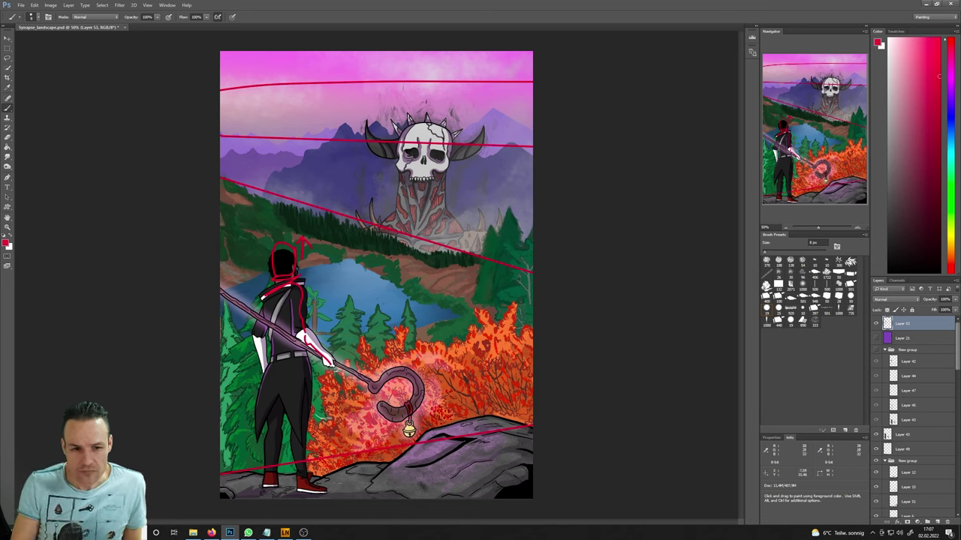
- Undo the sky line and the arrow beside the figure's head, and mark the skull with a downward arrow above it and circled eye sockets
key(ctrl+alt+z)
key(ctrl+alt+z)
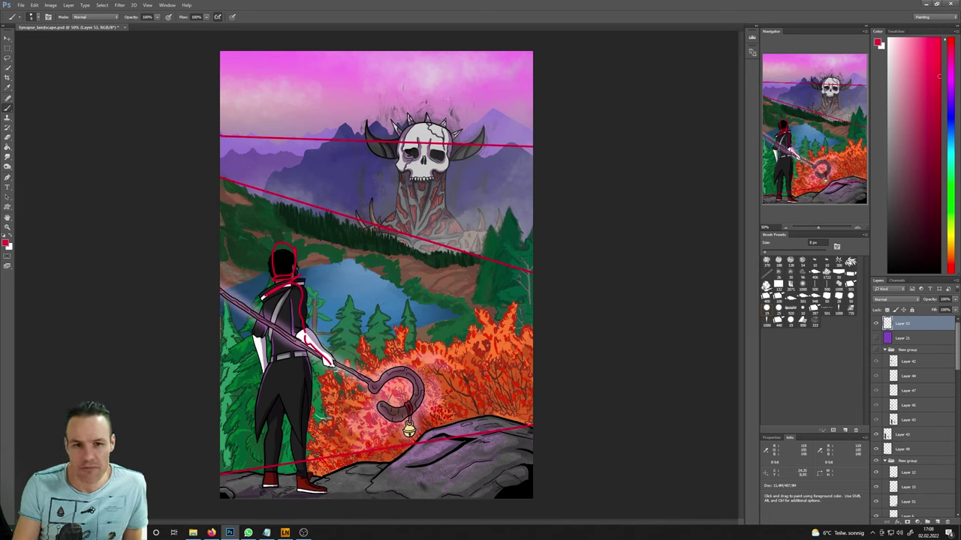
drag(432, 83, 431, 115)
drag(442, 92, 433, 115)
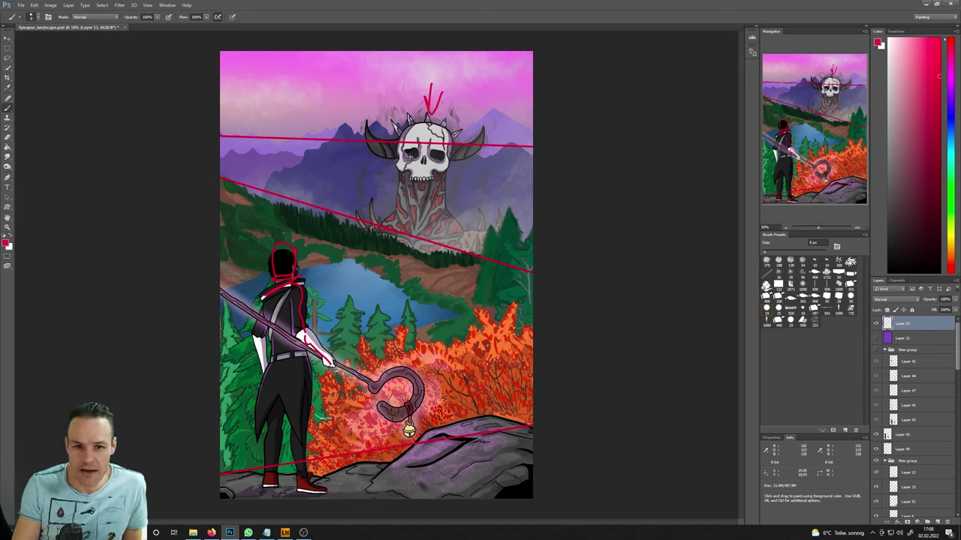
mouse_move(405, 150)
mouse_down()
mouse_move(441, 165)
mouse_move(436, 153)
mouse_up()
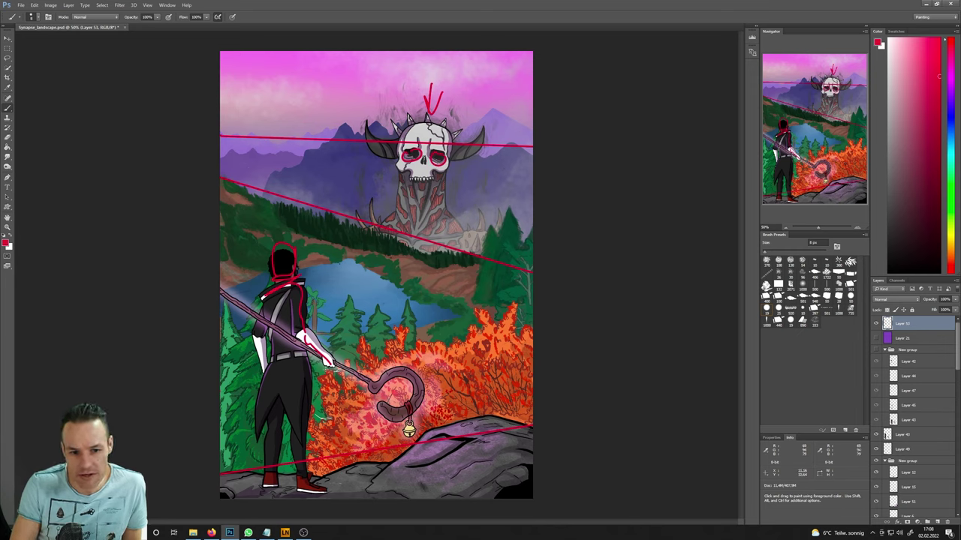
- Outline the figure's arms, and undo these strokes together with the circle around the skull's right-hand eye socket
mouse_move(310, 353)
mouse_down()
mouse_move(330, 342)
mouse_move(308, 334)
mouse_move(335, 353)
mouse_move(325, 330)
mouse_move(330, 339)
mouse_move(303, 330)
mouse_move(269, 371)
mouse_move(264, 337)
mouse_up()
key(ctrl+alt+z)
key(ctrl+alt+z)
key(ctrl+alt+z)
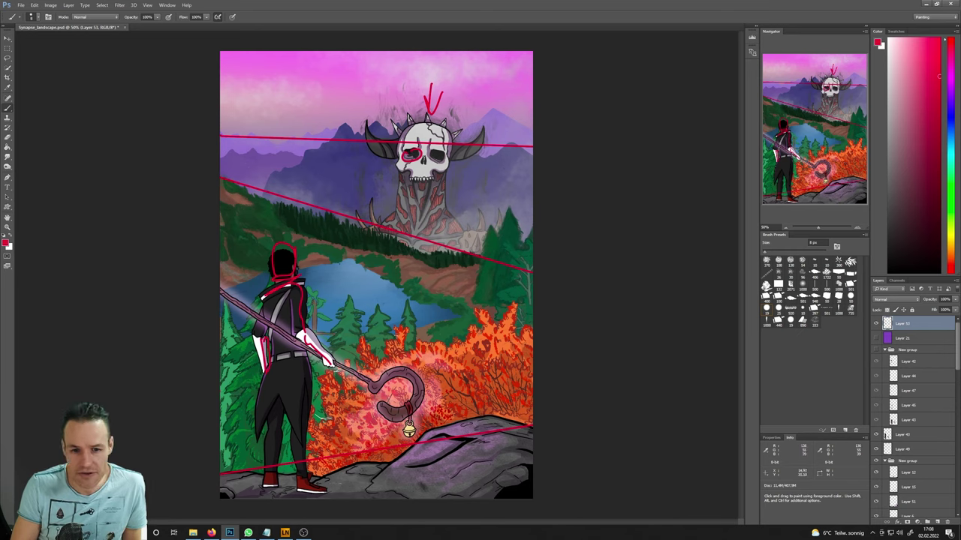
key(ctrl+alt+z)
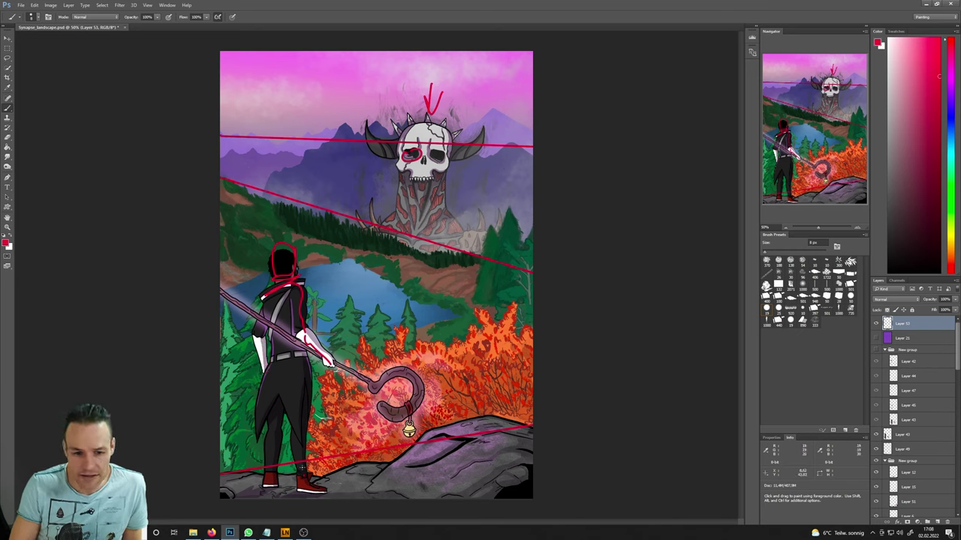
- Trace red lines down both of the figure's legs to the shoes, and draw an arrow pointing at the head
drag(299, 443, 302, 486)
mouse_move(303, 375)
mouse_down()
mouse_move(299, 483)
mouse_move(326, 493)
mouse_up()
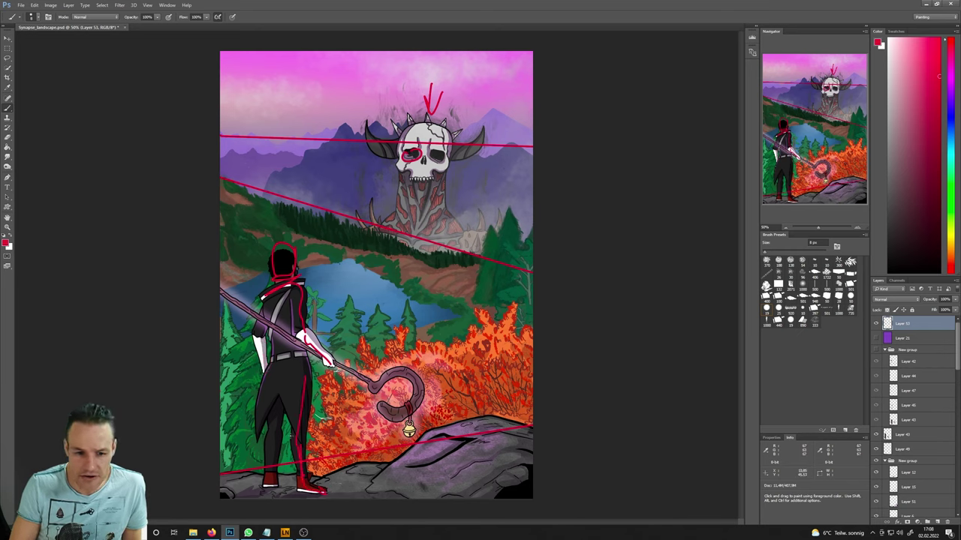
drag(277, 423, 275, 486)
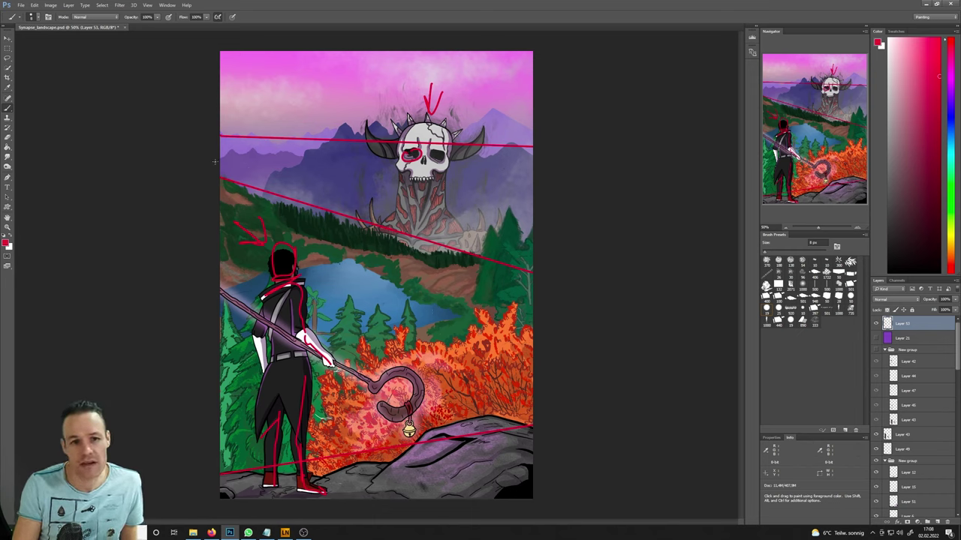
- Draw a straight horizontal line across the picture at the skull's nose, plus a triangle over the mountains with an arrow pointing to it
drag(215, 162, 596, 162)
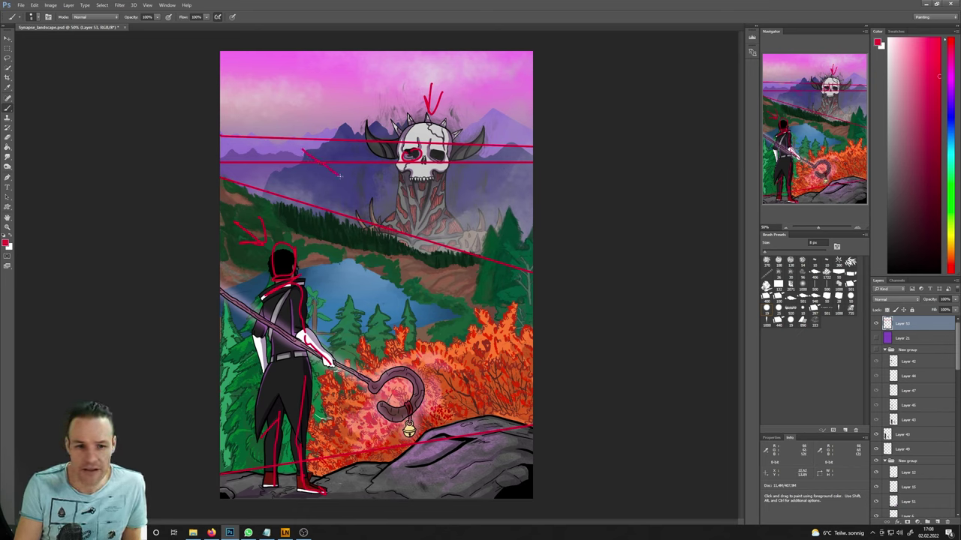
mouse_move(328, 170)
mouse_down()
mouse_move(335, 175)
mouse_move(309, 188)
mouse_up()
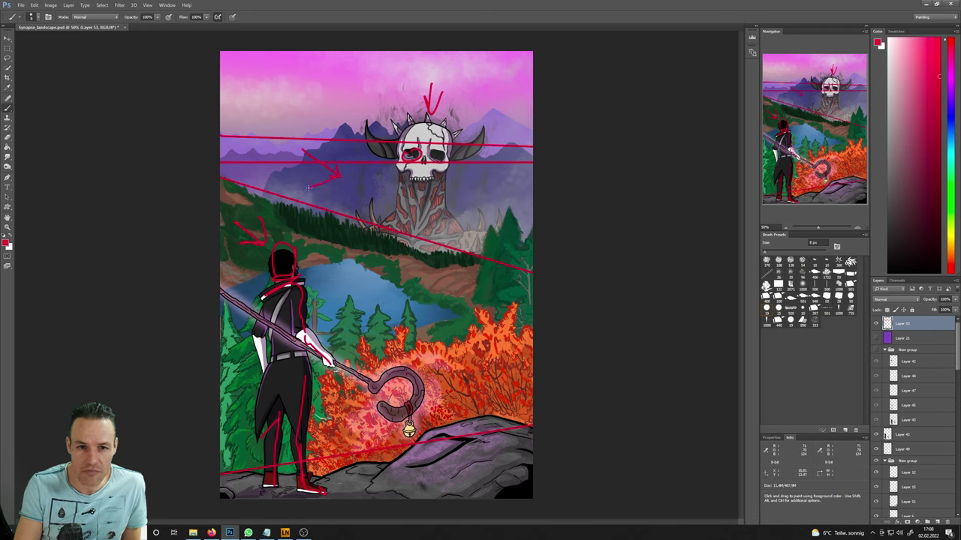
mouse_move(303, 153)
mouse_down()
mouse_move(305, 190)
mouse_move(229, 223)
mouse_up()
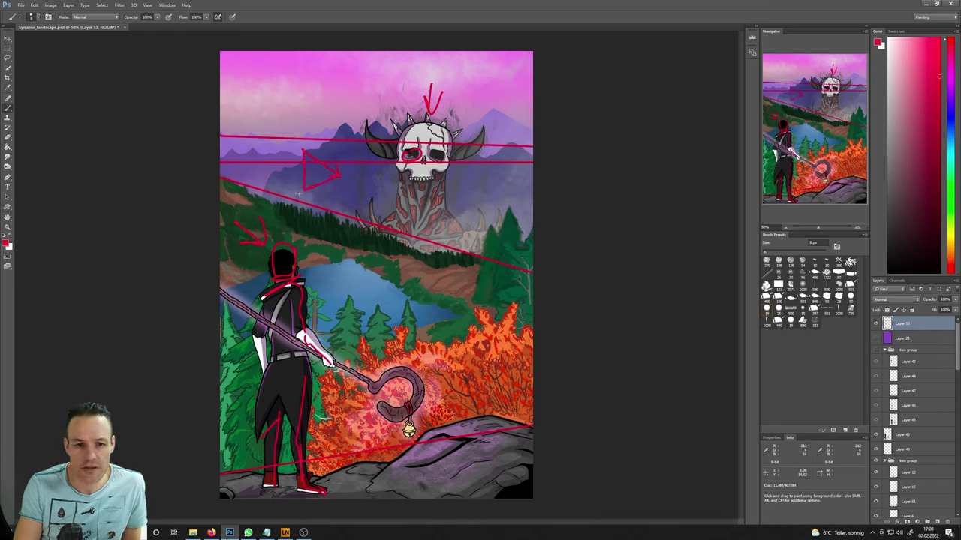
mouse_move(300, 193)
mouse_down()
mouse_move(229, 224)
mouse_move(286, 213)
mouse_up()
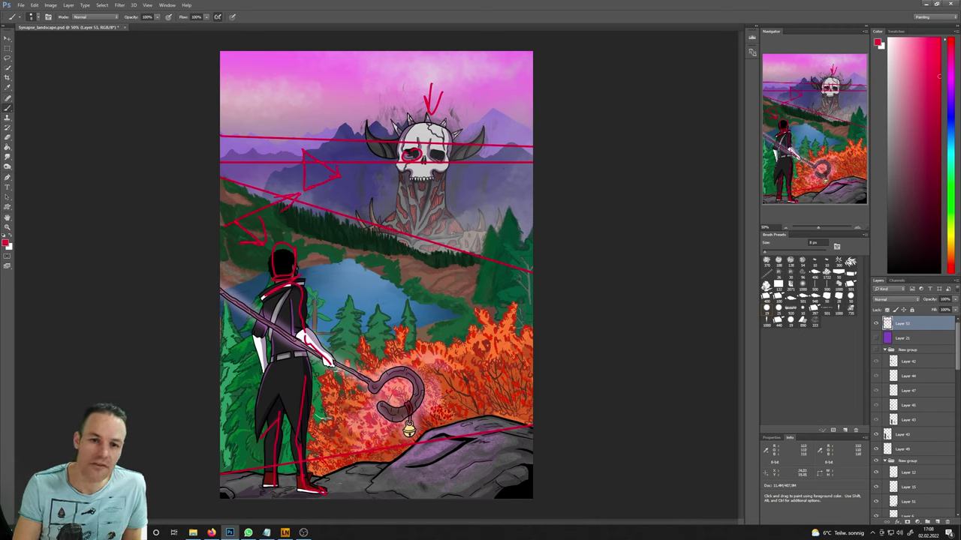
- Add shading strokes down the figure's head, back and leg, hatch the side of the skull's forehead, and try a line on its neck
mouse_move(280, 252)
mouse_down()
mouse_move(308, 459)
mouse_move(323, 417)
mouse_up()
drag(304, 465, 319, 379)
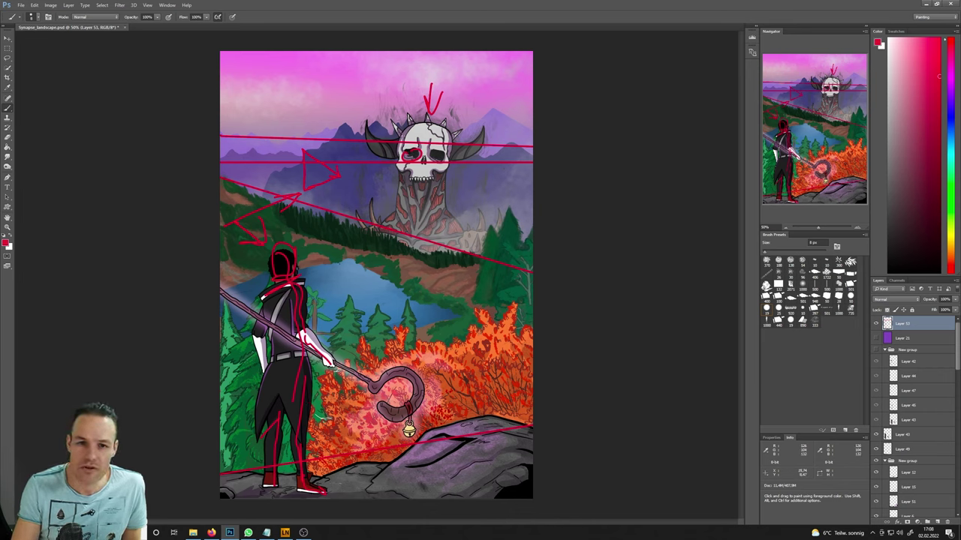
drag(400, 142, 411, 129)
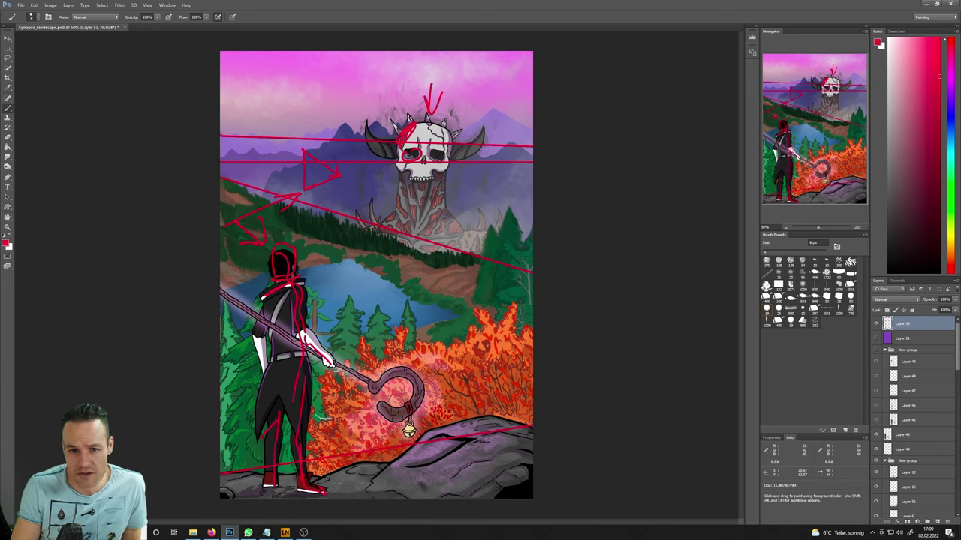
drag(408, 196, 412, 236)
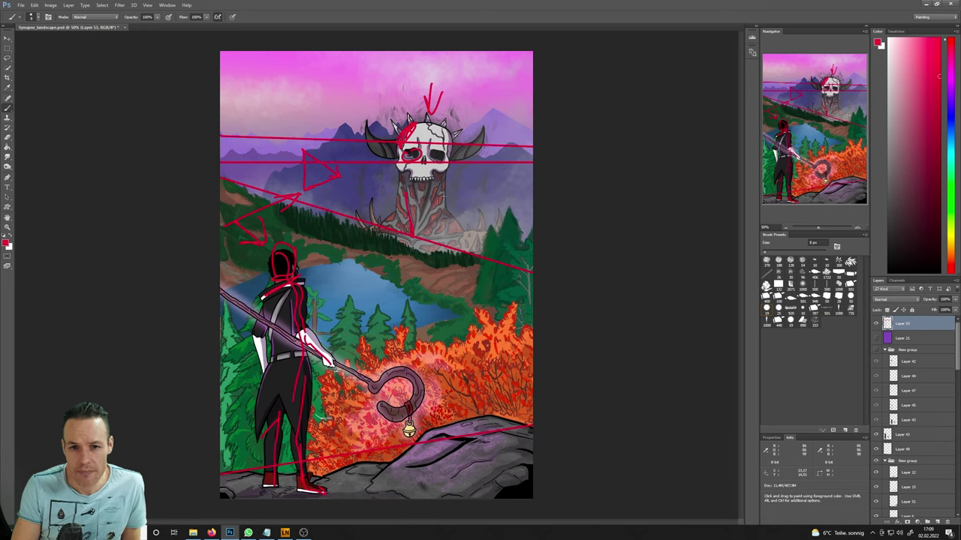
key(ctrl+z)
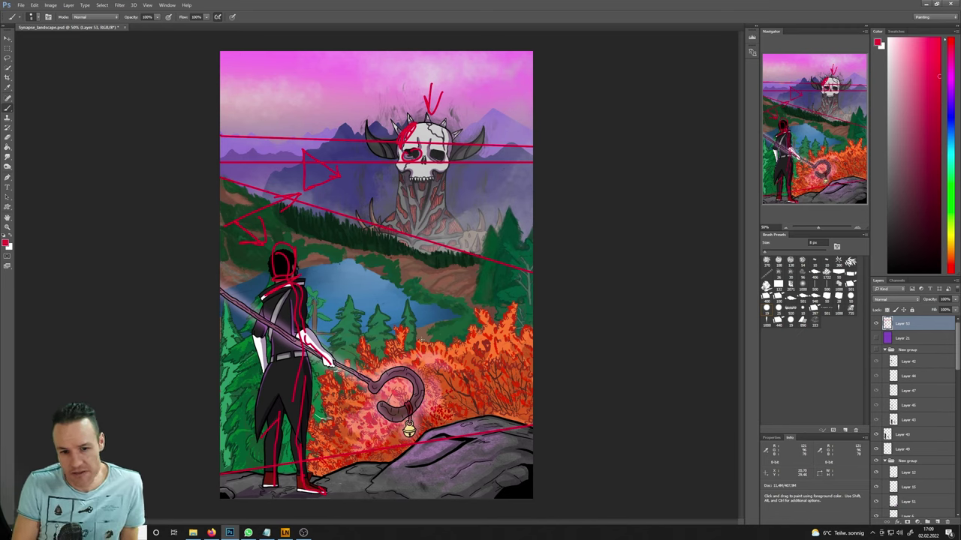
- Draw a second triangle between the lake and the red bushes, and add a shaded second face to both triangles
mouse_move(413, 306)
mouse_down()
mouse_move(420, 365)
mouse_move(400, 370)
mouse_move(449, 335)
mouse_move(444, 366)
mouse_up()
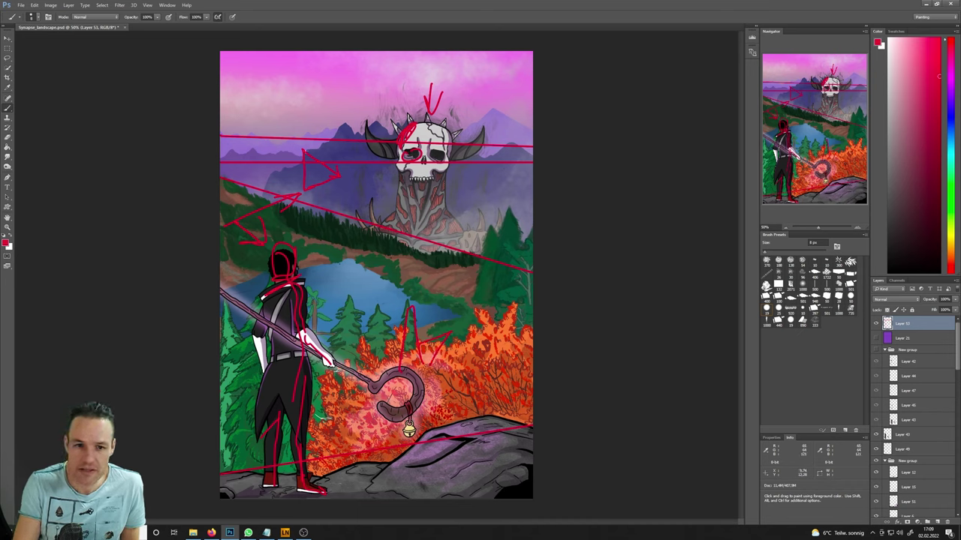
drag(303, 150, 323, 140)
drag(411, 305, 443, 321)
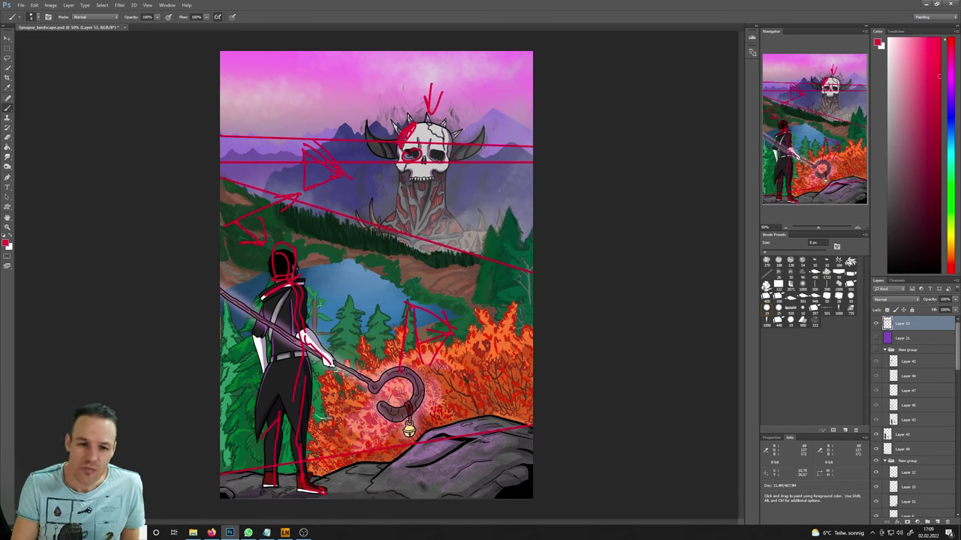
mouse_move(411, 417)
mouse_down()
mouse_move(397, 440)
mouse_move(353, 438)
mouse_move(415, 454)
mouse_up()
key(ctrl+alt+z)
key(ctrl+alt+z)
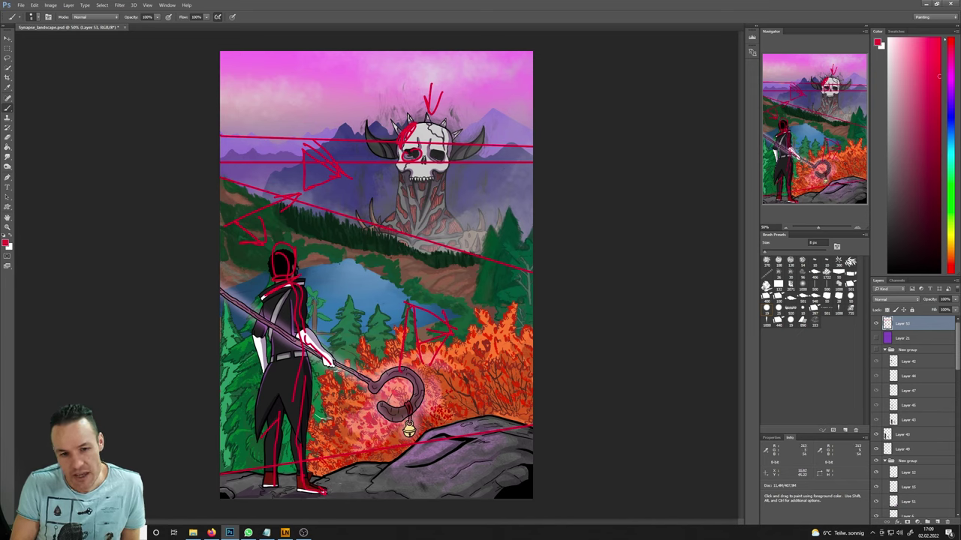
- Hatch a cast shadow on the rocky ground from the figure's feet, and try a large circle around the mountain triangle
drag(322, 493, 377, 466)
mouse_move(285, 486)
mouse_down()
mouse_move(391, 459)
mouse_move(371, 471)
mouse_up()
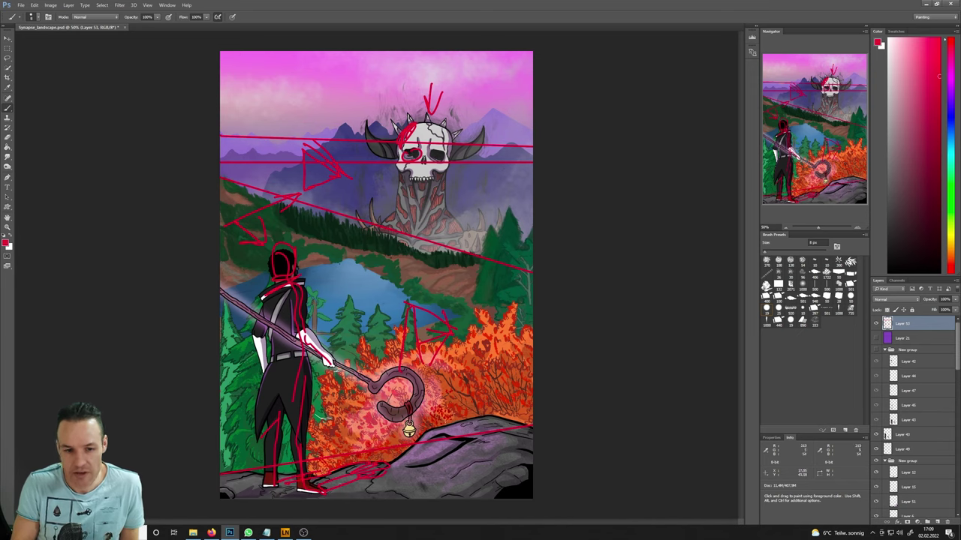
mouse_move(298, 113)
mouse_down()
mouse_move(257, 174)
mouse_move(304, 111)
mouse_up()
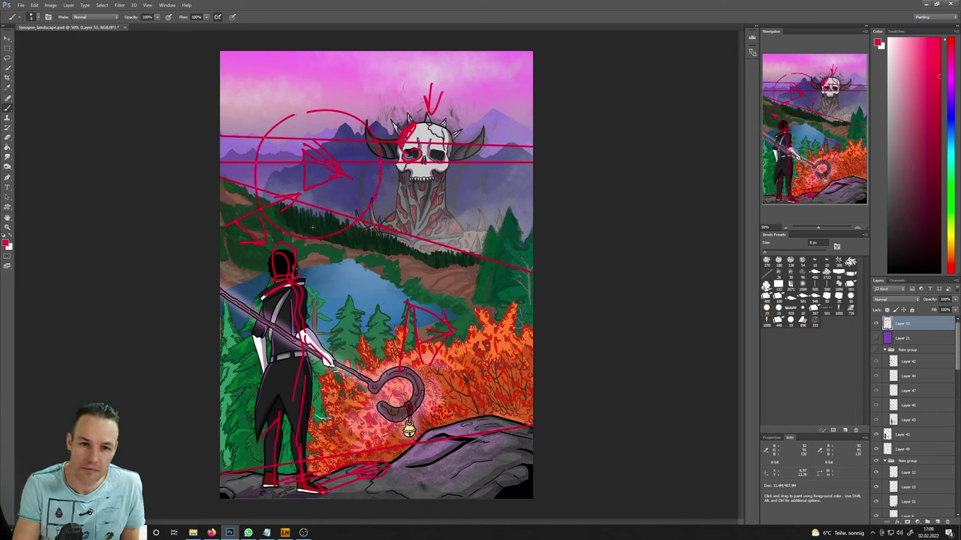
key(ctrl+z)
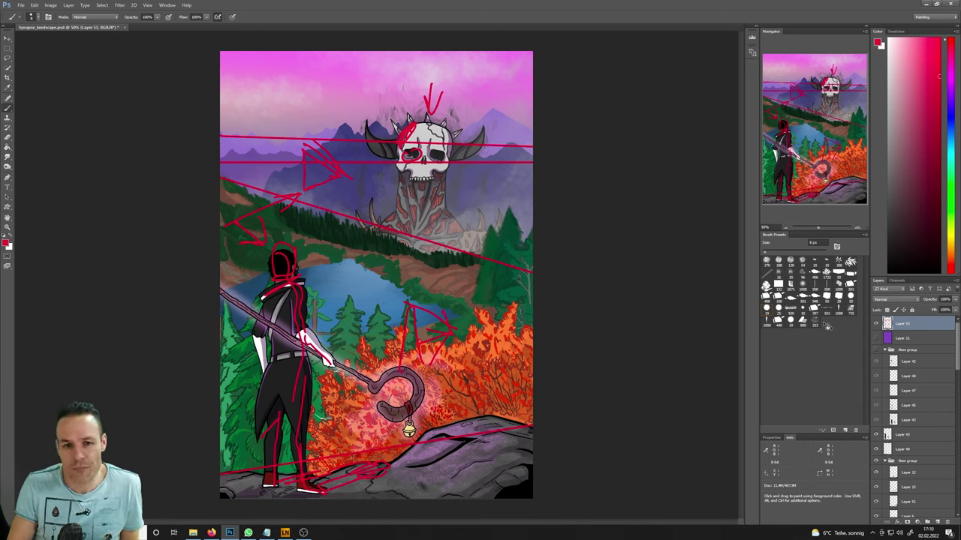
- Hide the red annotation layer, Layer 53, and select the purple Overlay layer, Layer 21
click(875, 324)
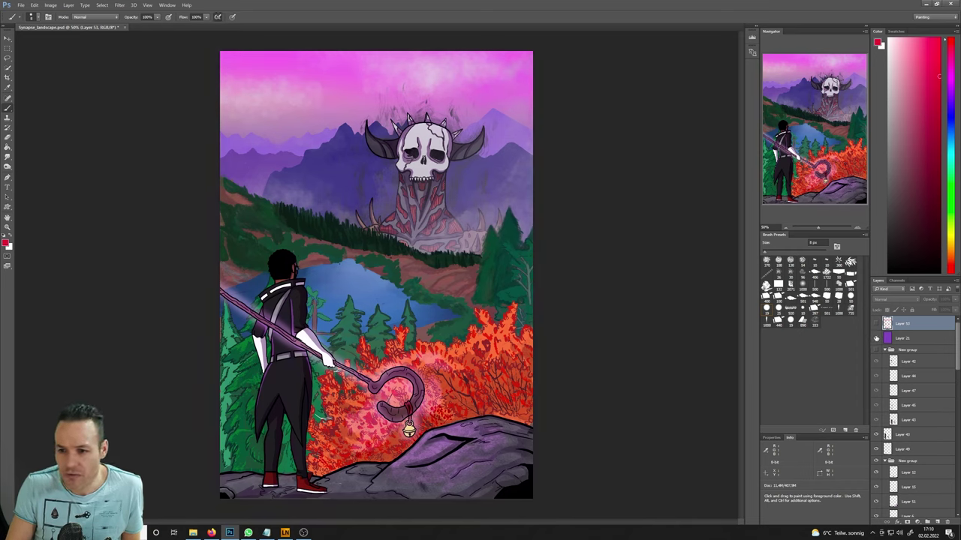
click(904, 338)
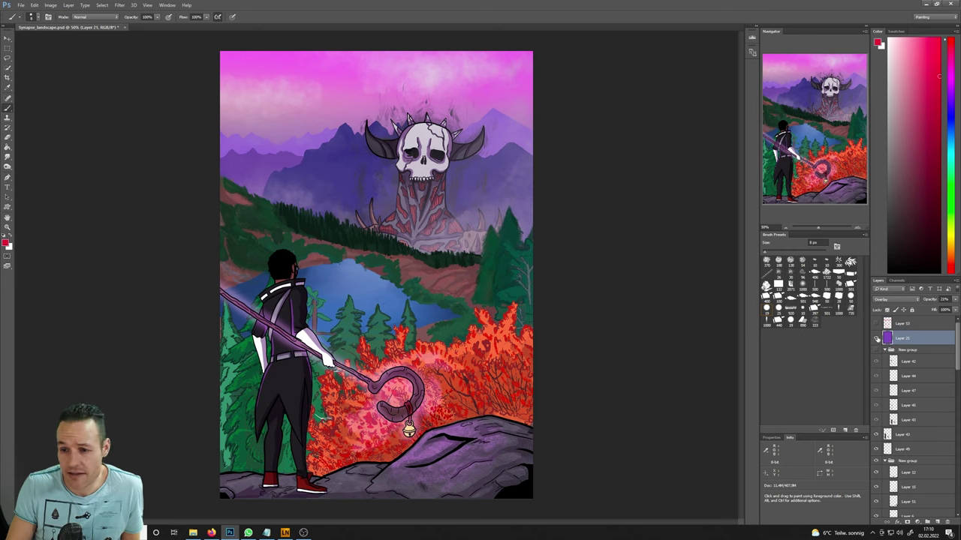
- Compare the illustration with and without the purple overlay of Layer 21 by repeatedly switching its visibility, ending with it hidden
click(875, 339)
click(875, 339)
click(875, 340)
click(875, 339)
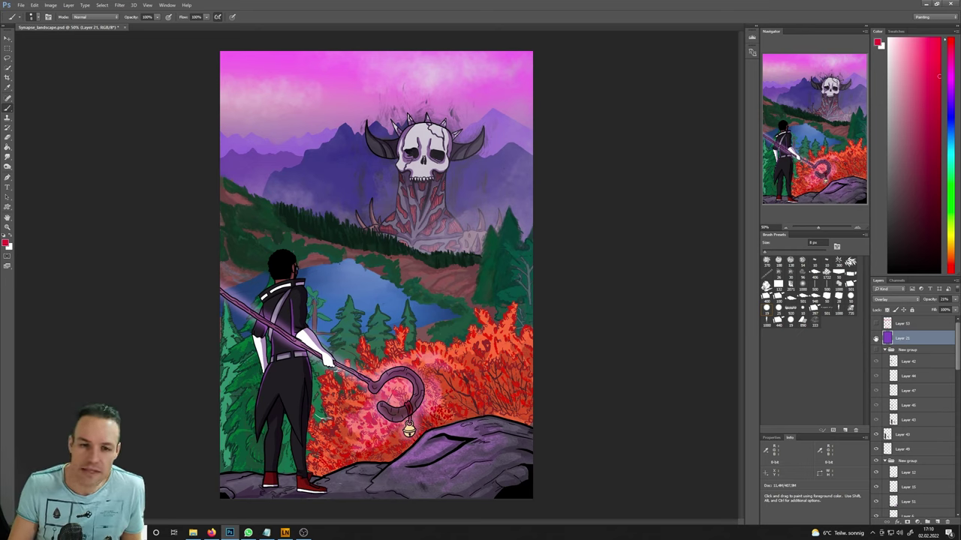
click(875, 339)
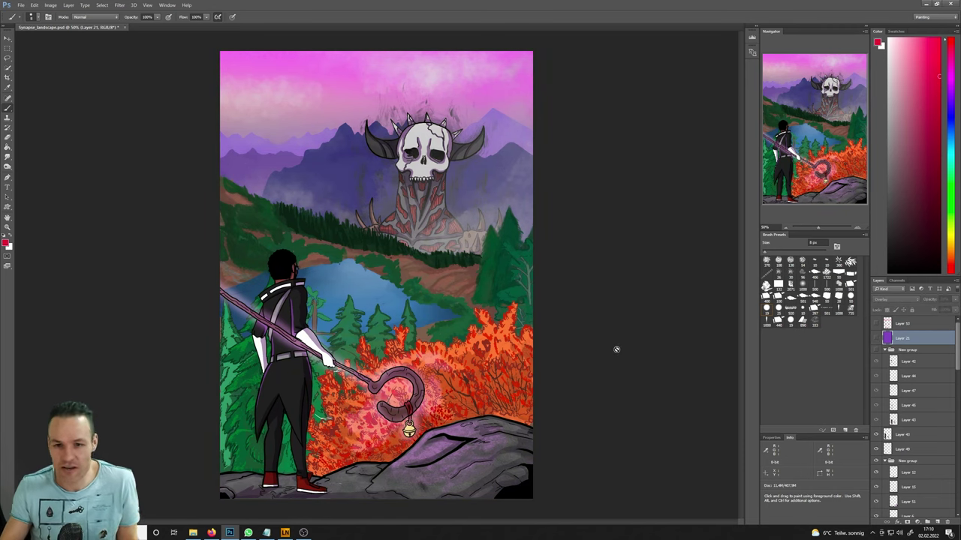
click(874, 339)
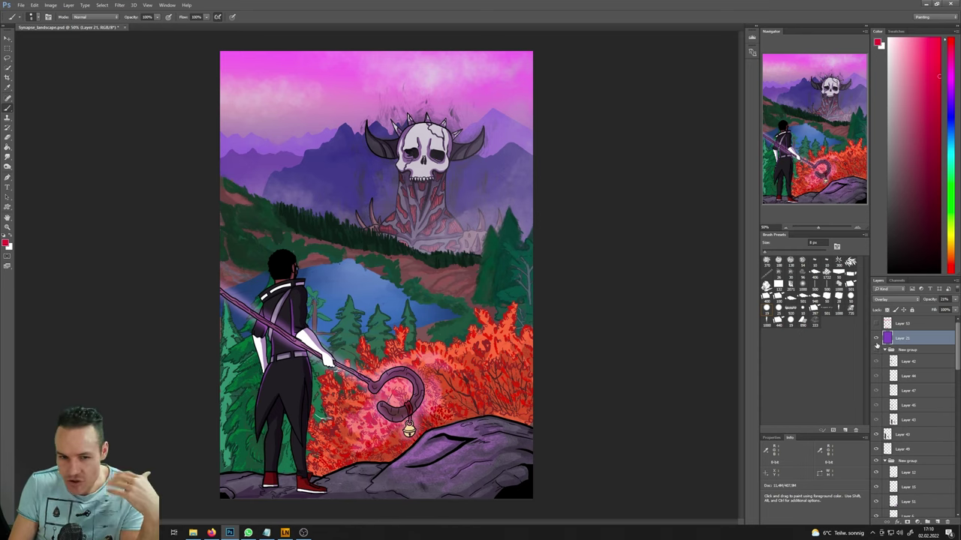
click(875, 338)
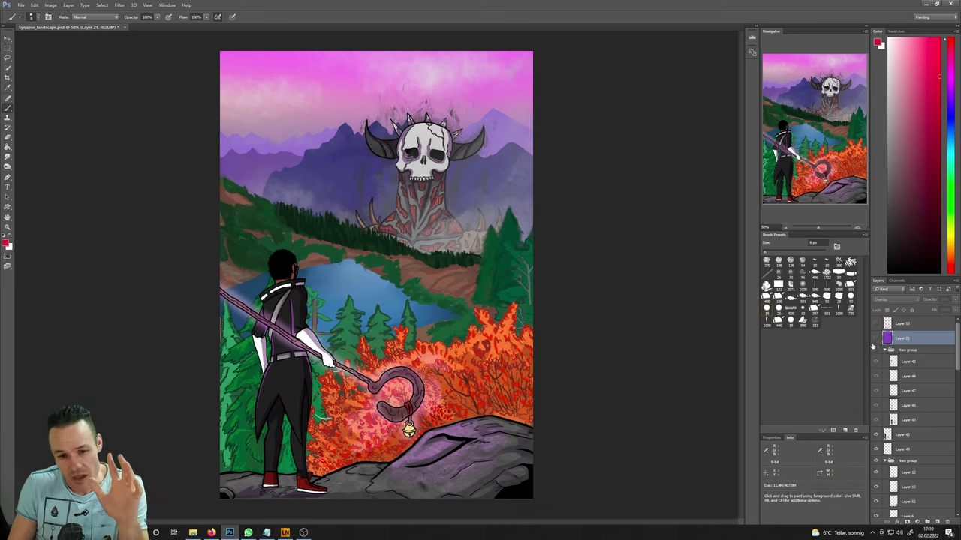
click(875, 338)
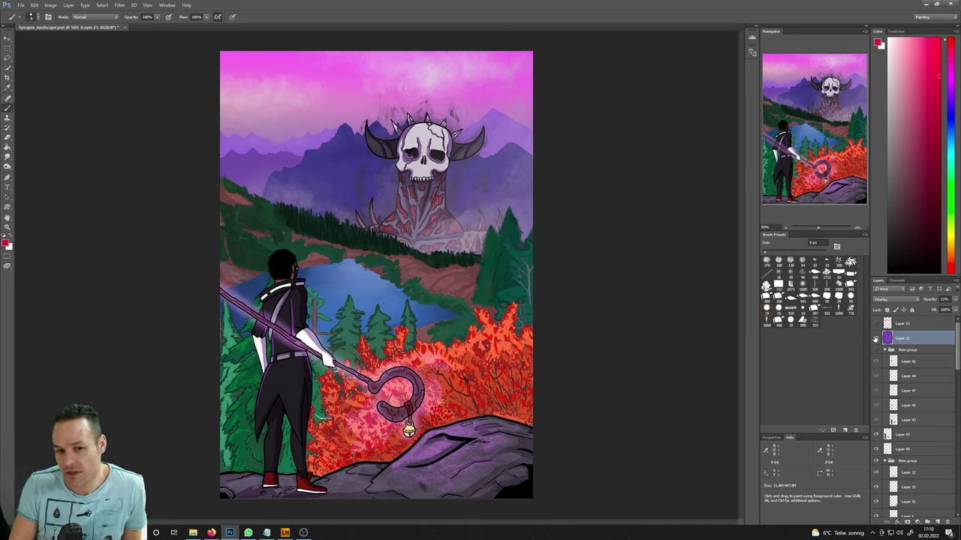
click(875, 339)
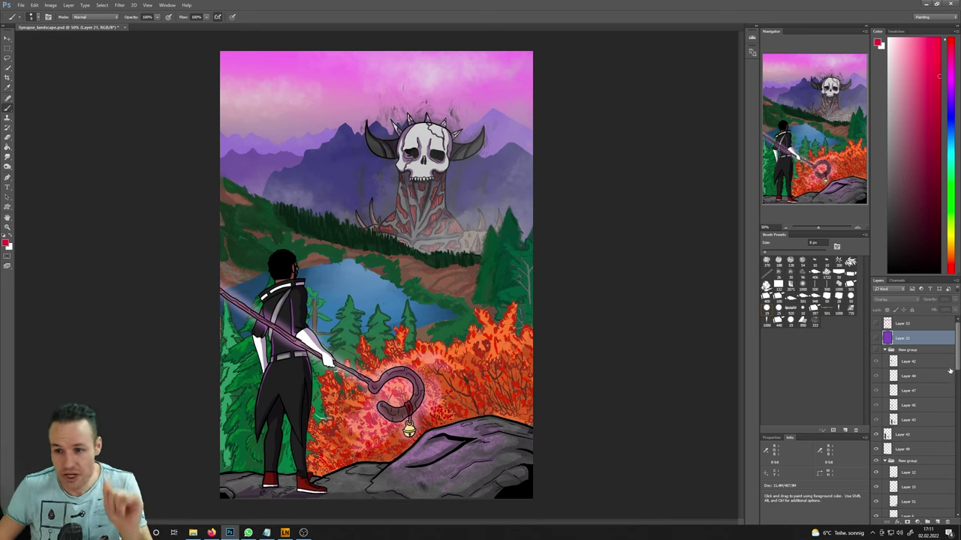
- Duplicate all layers from Layer 21 down to Background
drag(951, 343, 956, 481)
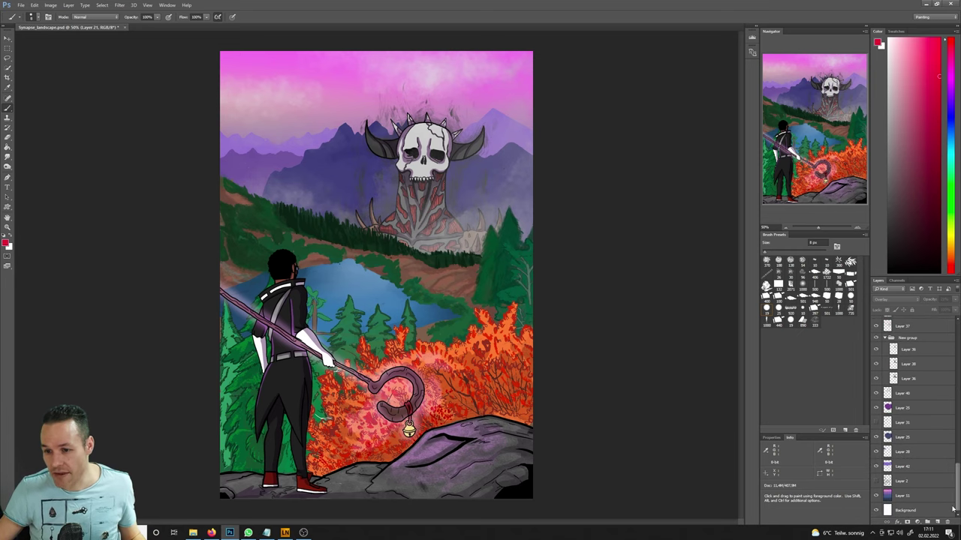
shift+click(912, 509)
scroll(921, 339, up, 10)
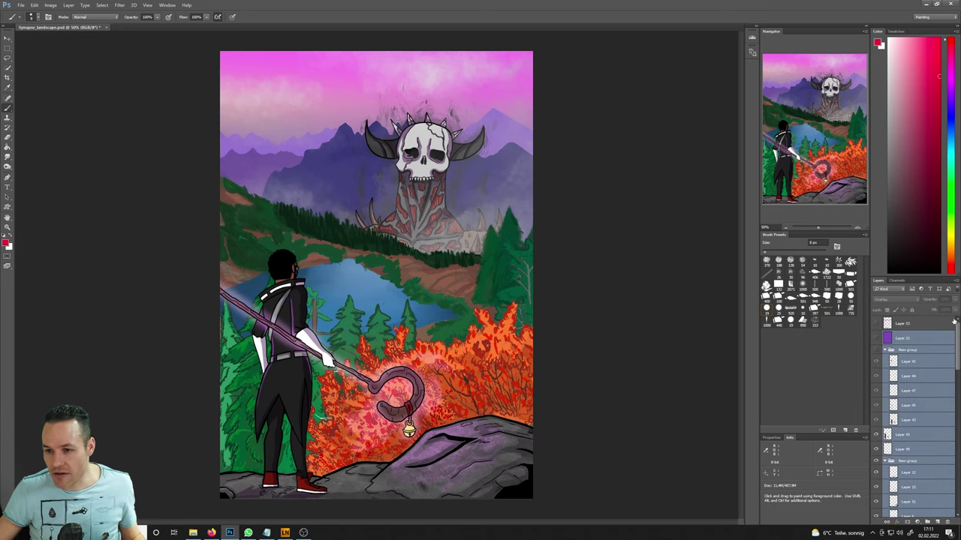
right_click(922, 339)
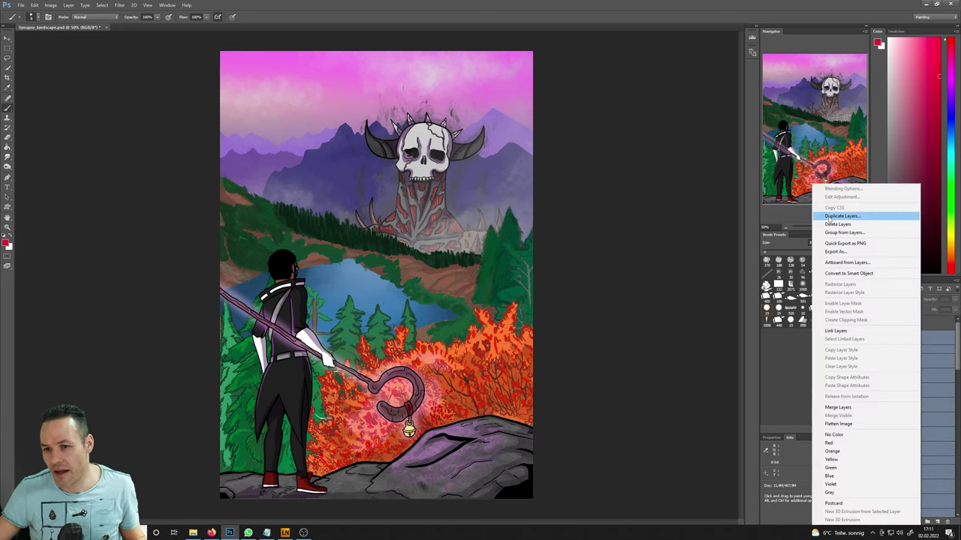
click(828, 217)
click(312, 75)
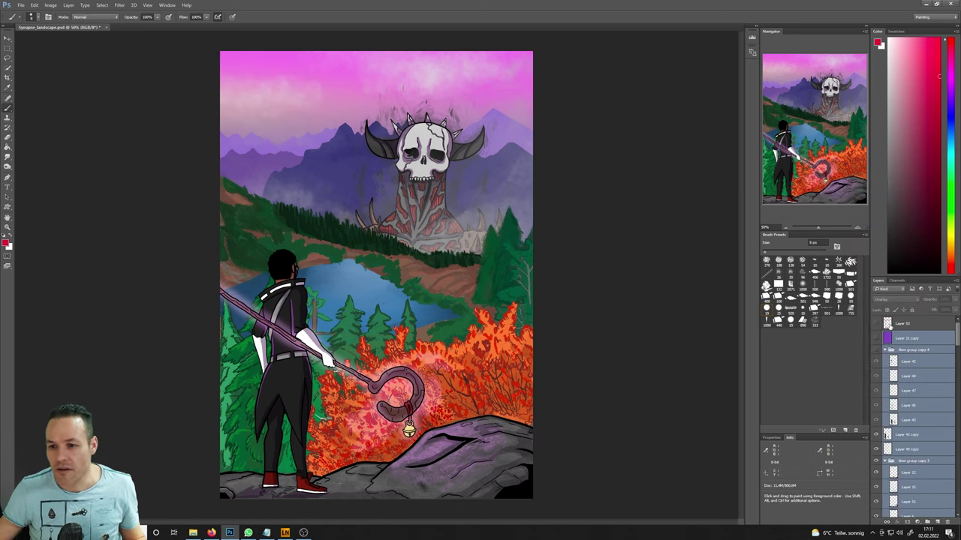
- Merge the duplicated layers into one layer and move it above Layer 53
right_click(898, 337)
click(840, 408)
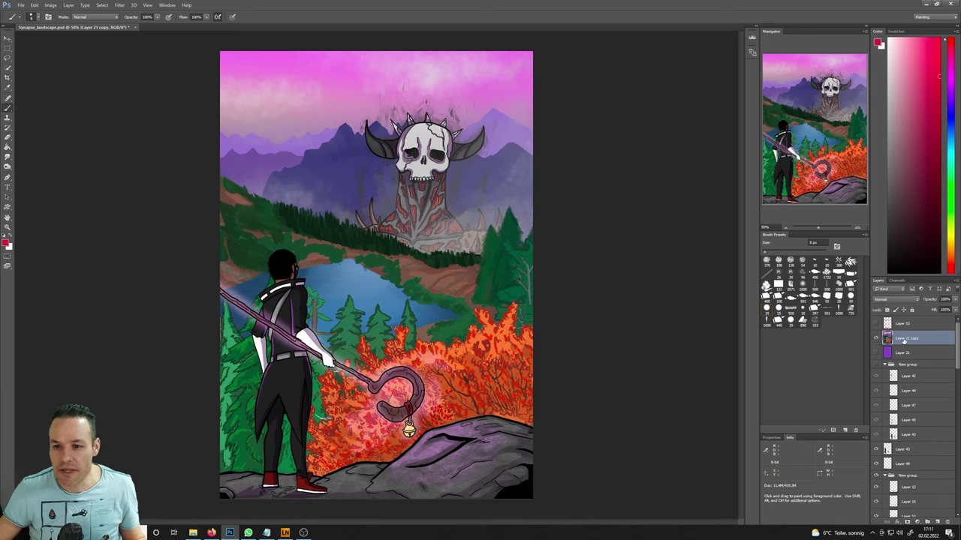
drag(909, 339, 907, 321)
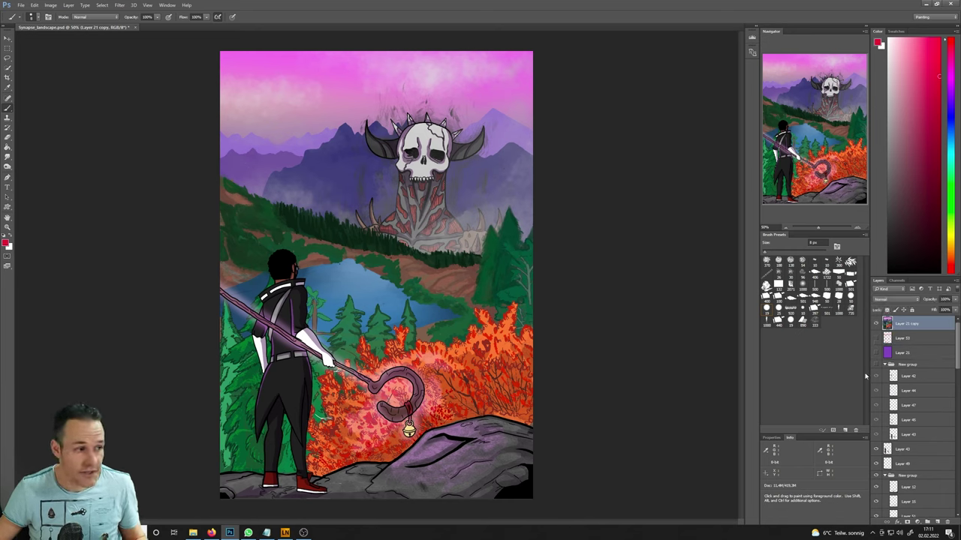
- Move the character group slightly to the right with the Move tool and hide the merged artwork copy, Layer 21 copy
click(901, 353)
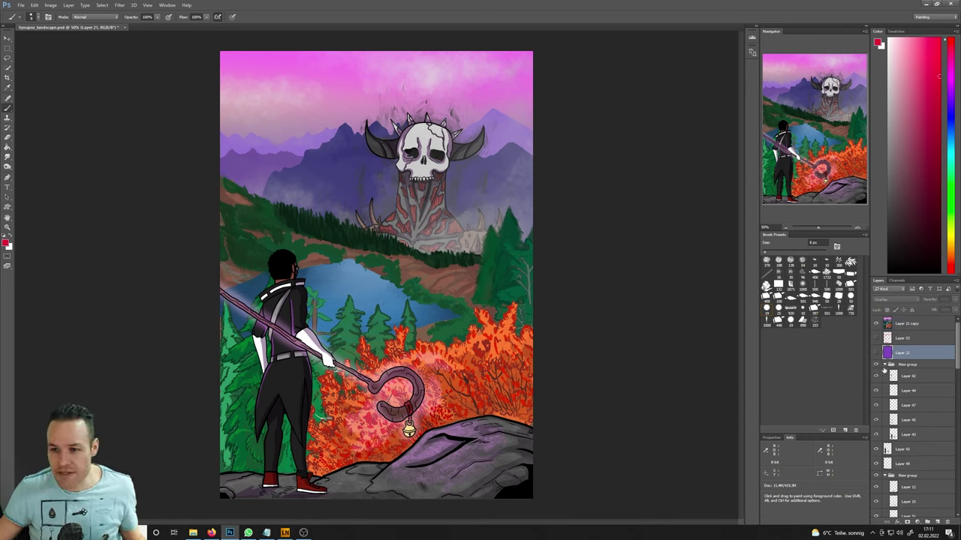
click(904, 367)
click(7, 38)
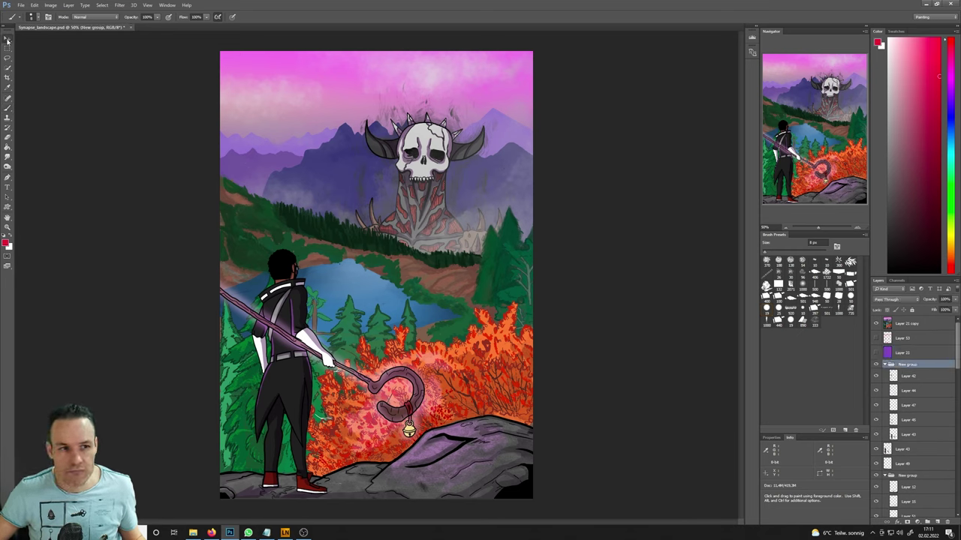
drag(409, 180, 443, 217)
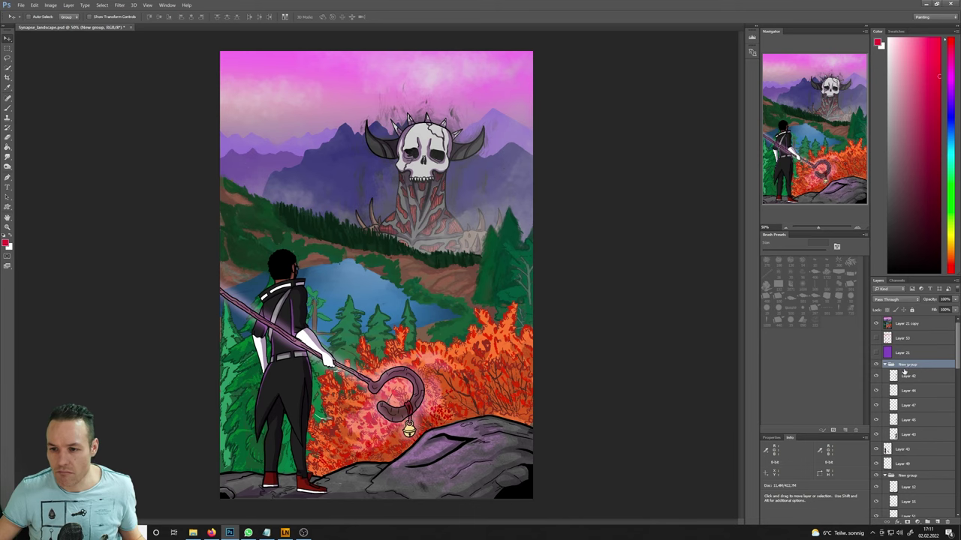
click(875, 325)
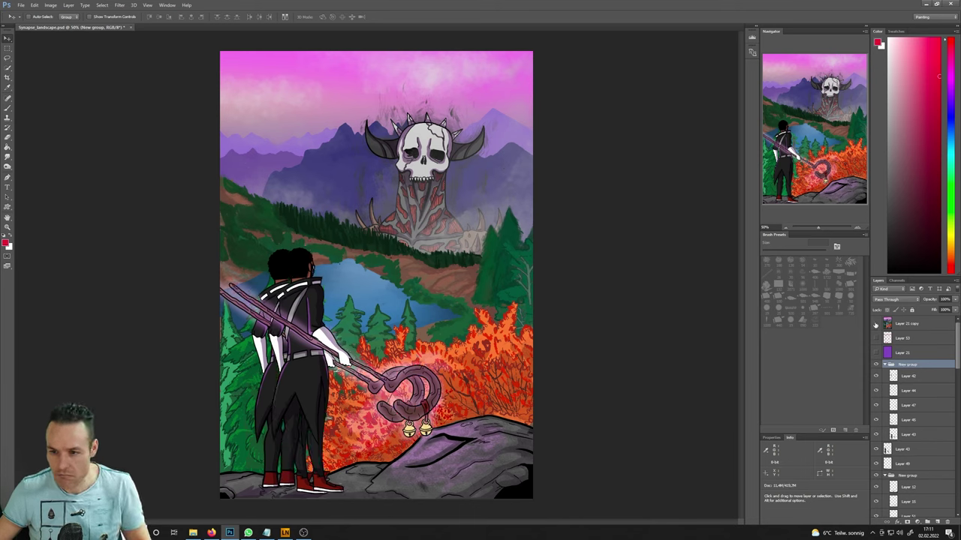
- Toggle the visibility of the character group and its two uppermost layers to examine what each contributes to the figure
click(875, 365)
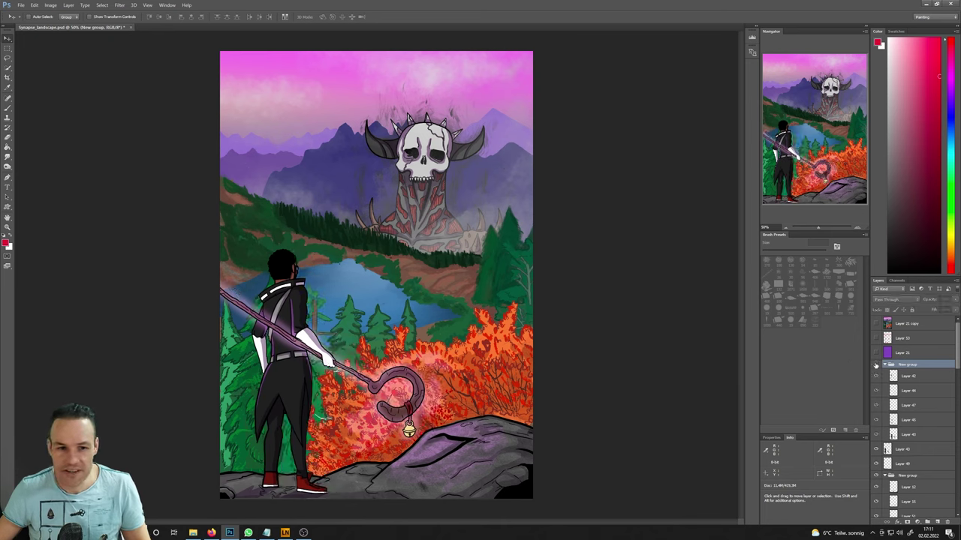
click(875, 365)
click(875, 377)
click(875, 377)
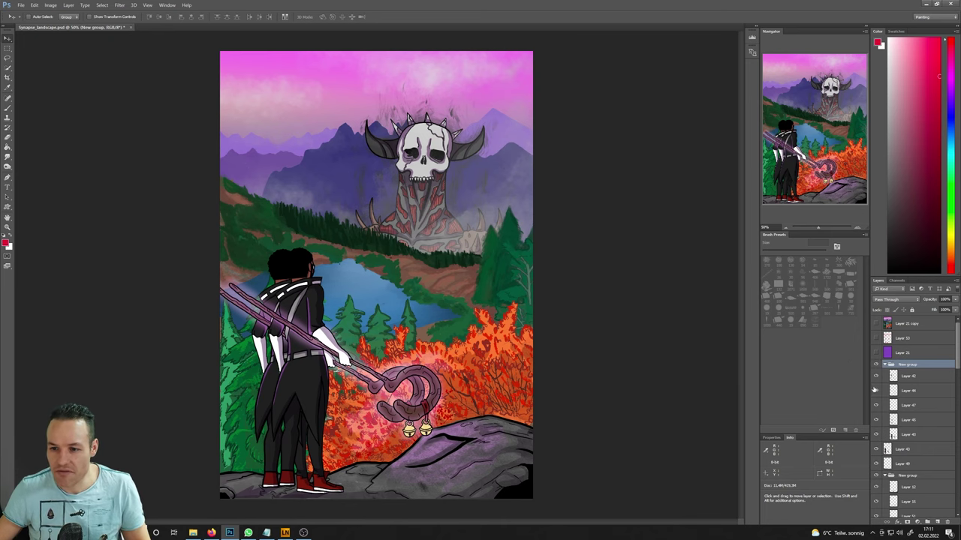
click(875, 391)
click(875, 390)
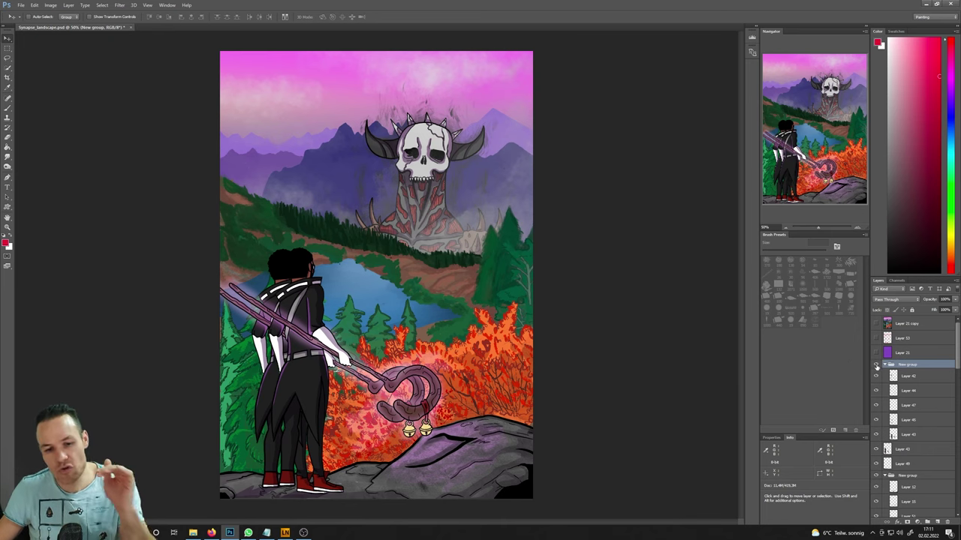
scroll(913, 345, down, 3)
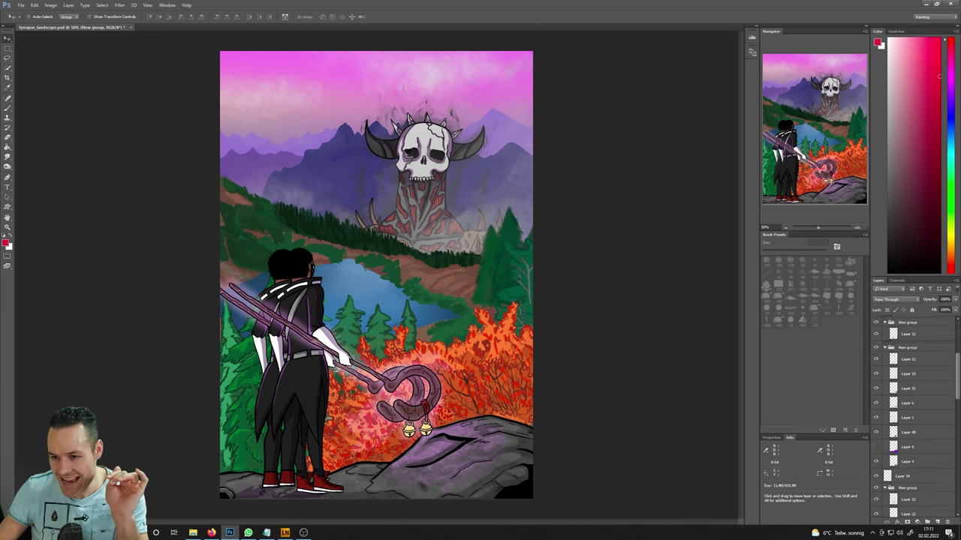
scroll(912, 345, up, 3)
click(875, 390)
click(875, 390)
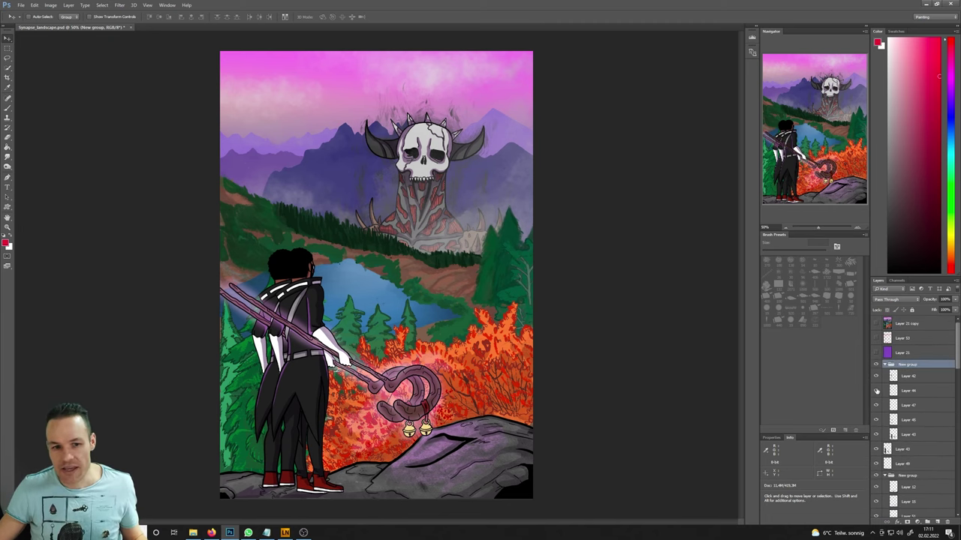
- Check the character group's three lower layers by briefly switching their visibility, including the figure's base colours
click(875, 403)
click(875, 404)
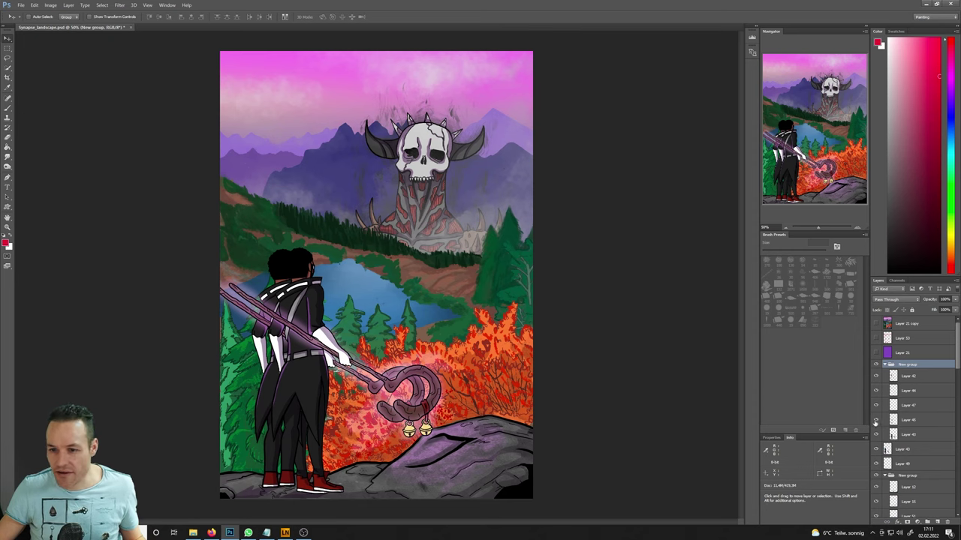
click(875, 420)
click(875, 434)
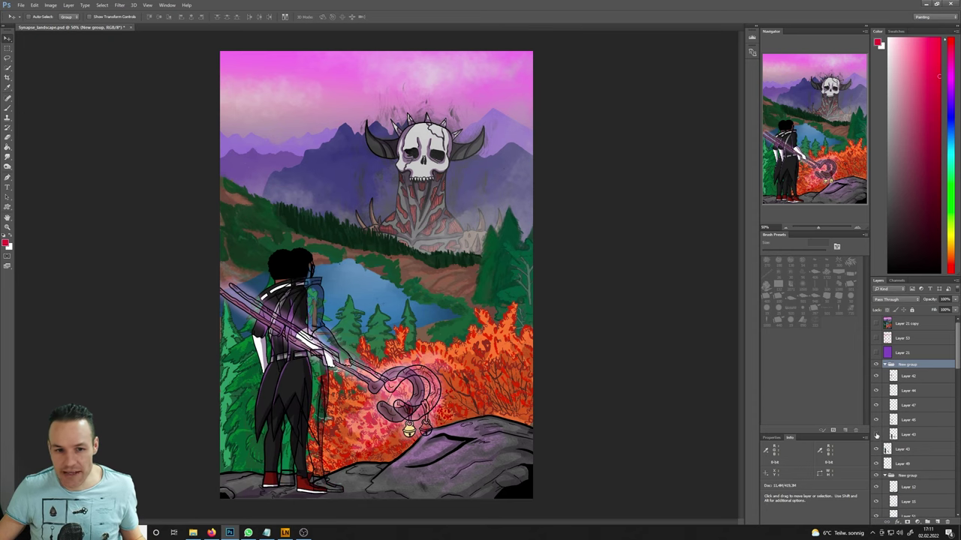
click(875, 433)
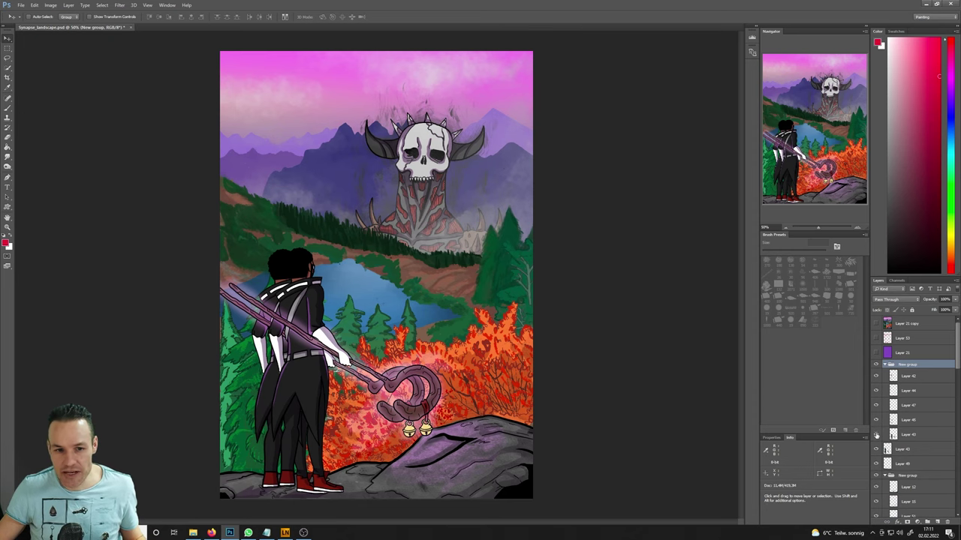
- Compare the staff with and without its purple light layer in the character group, and leave that layer hidden
click(875, 376)
click(875, 376)
click(875, 390)
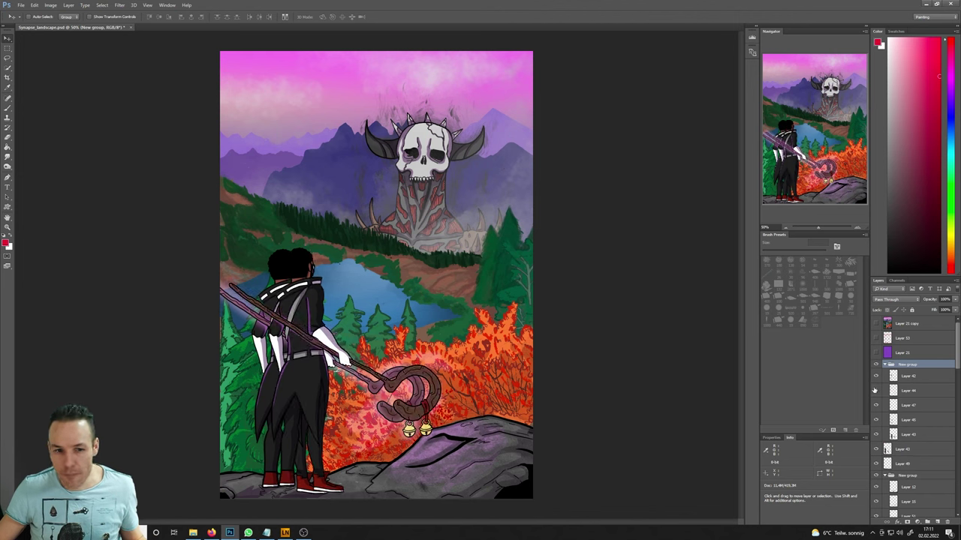
click(874, 390)
click(874, 390)
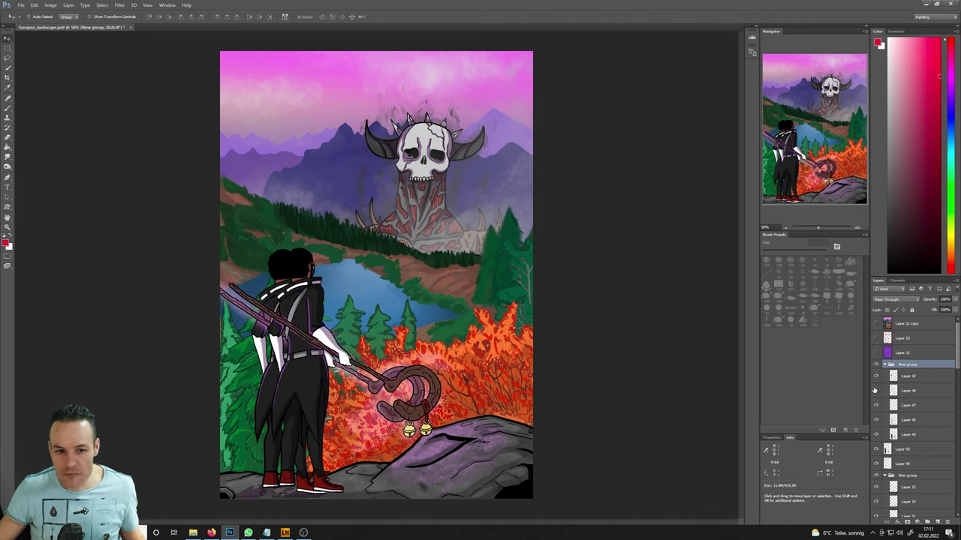
click(874, 390)
click(874, 390)
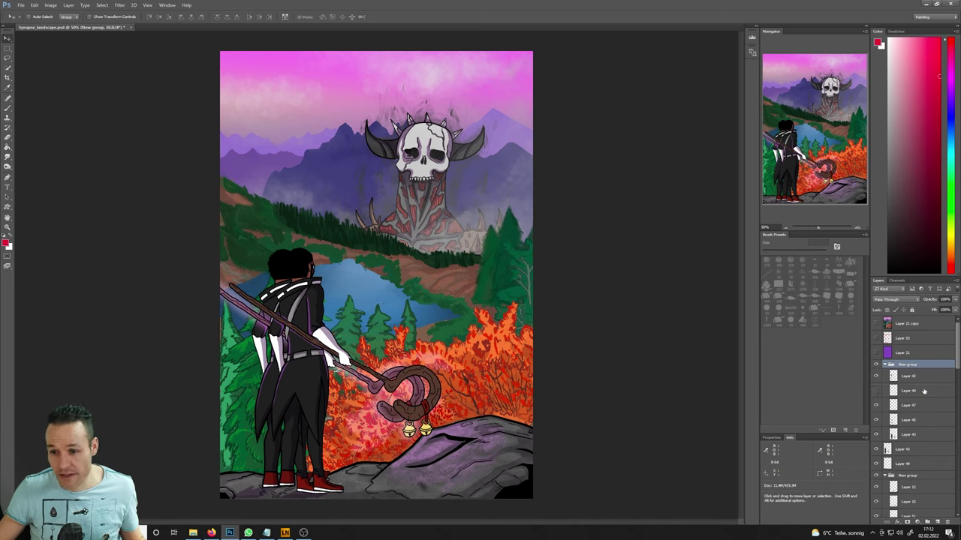
- Compare the scene with and without the original character layer directly below the group by repeatedly switching its visibility
click(874, 449)
click(874, 449)
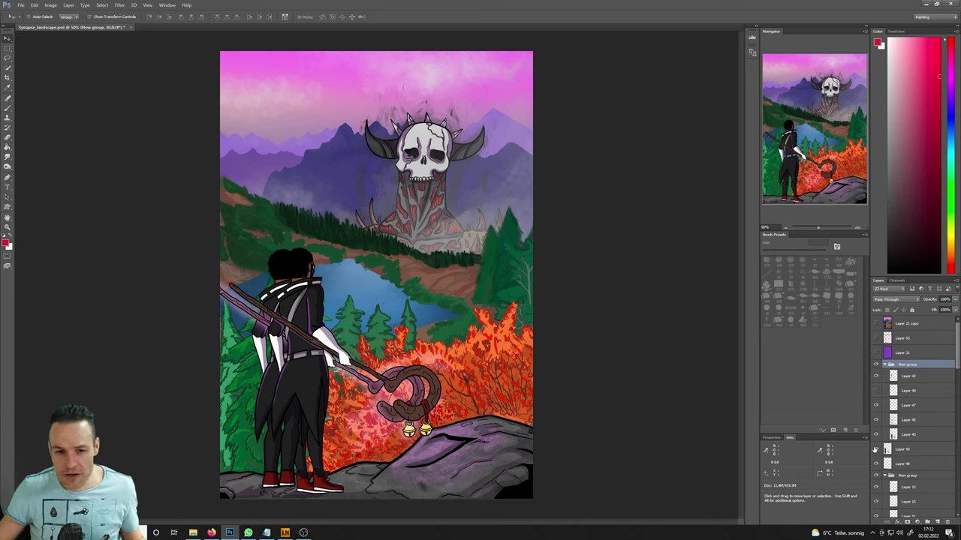
click(874, 449)
click(874, 449)
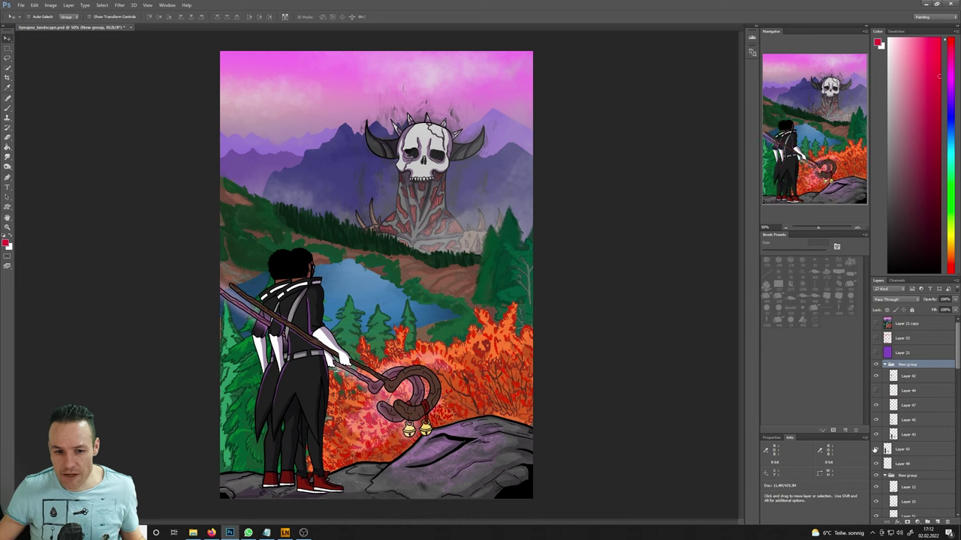
click(874, 449)
click(874, 449)
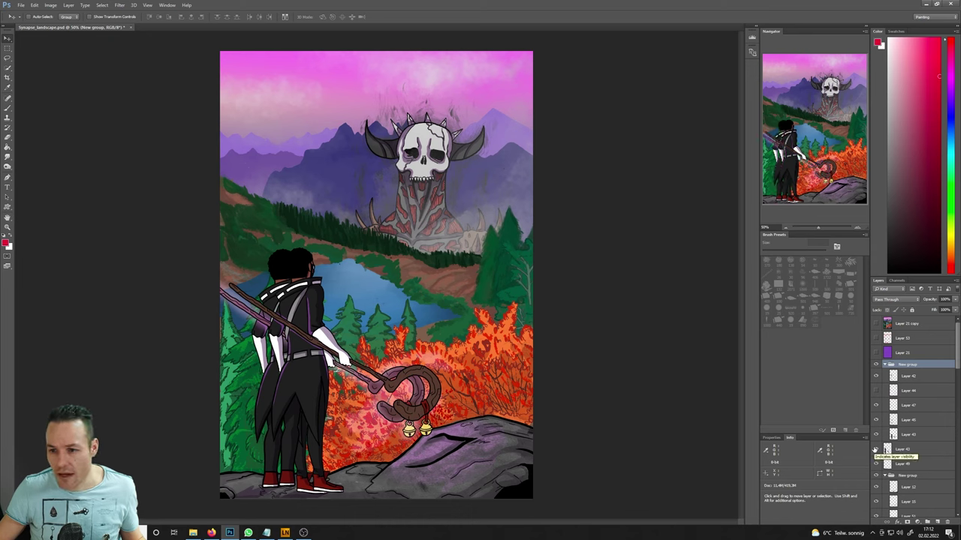
- Merge the character group into a single layer and move it back over the original character
right_click(900, 434)
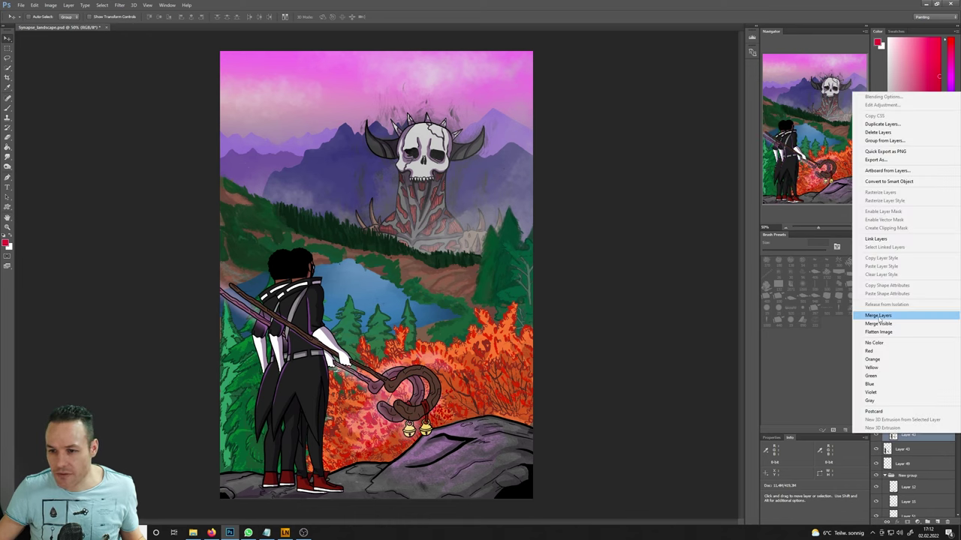
click(889, 315)
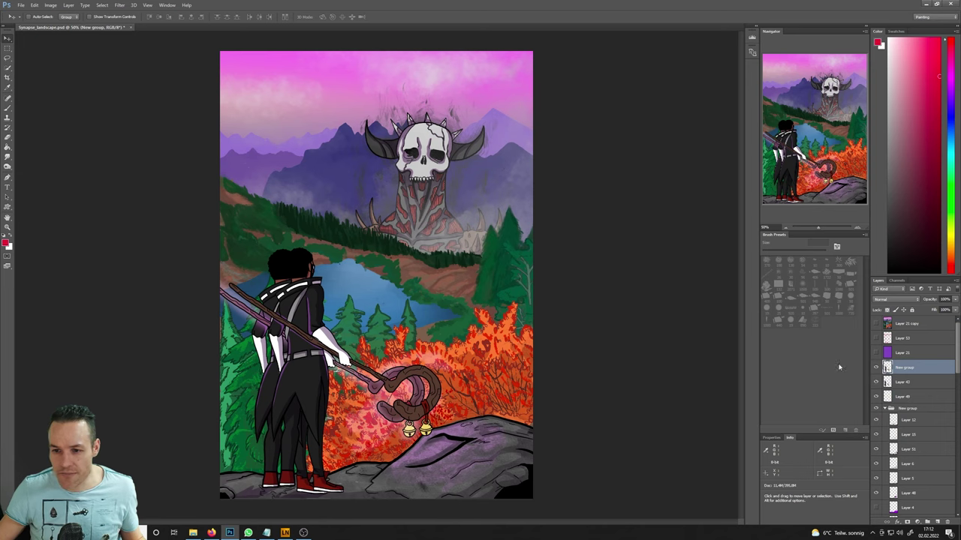
drag(334, 337, 318, 319)
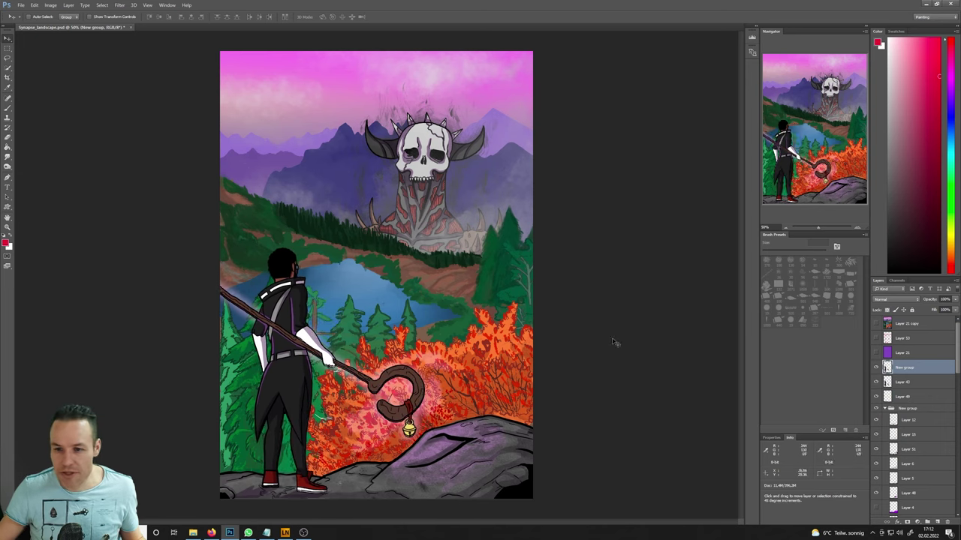
- Compare the merged character with the purple-lit original beneath by toggling visibility, leaving the merged one shown and the original hidden
click(875, 367)
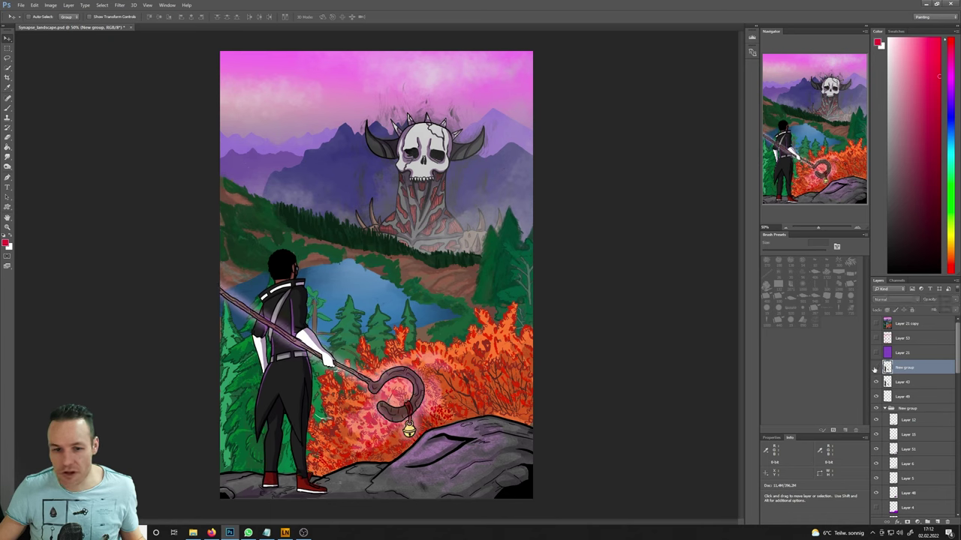
click(875, 367)
click(875, 368)
click(875, 368)
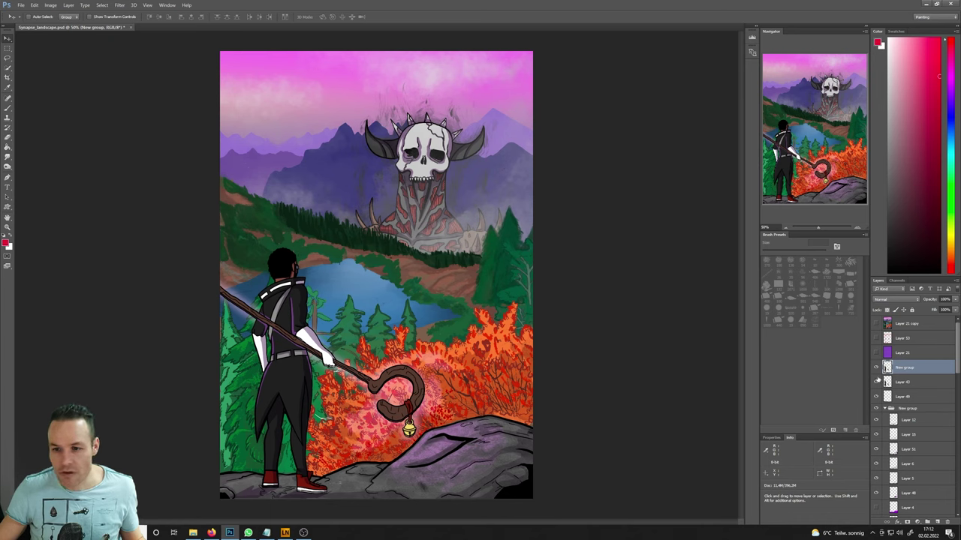
click(875, 367)
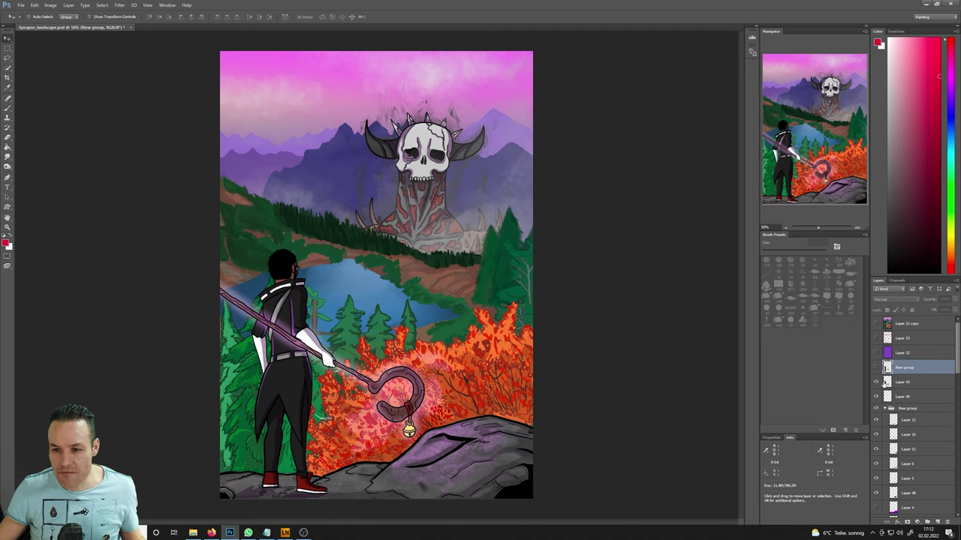
click(875, 367)
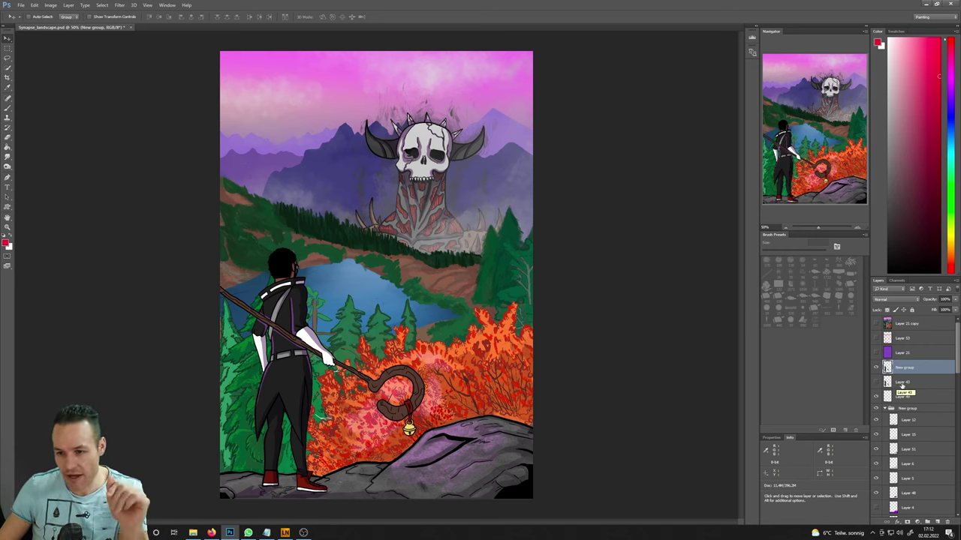
- Select the Multiply layer Layer 49, compare the scene with and without it, and leave it hidden
click(901, 384)
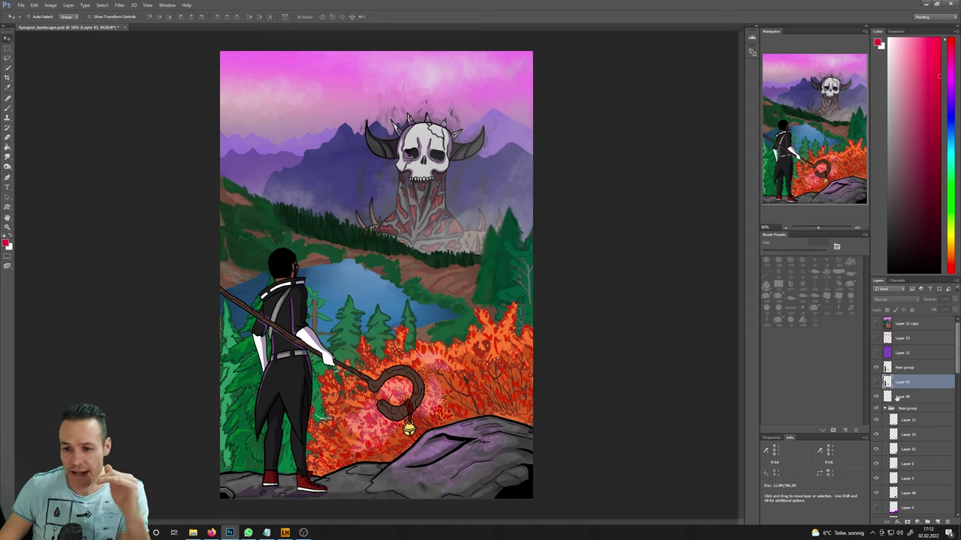
click(898, 398)
click(875, 397)
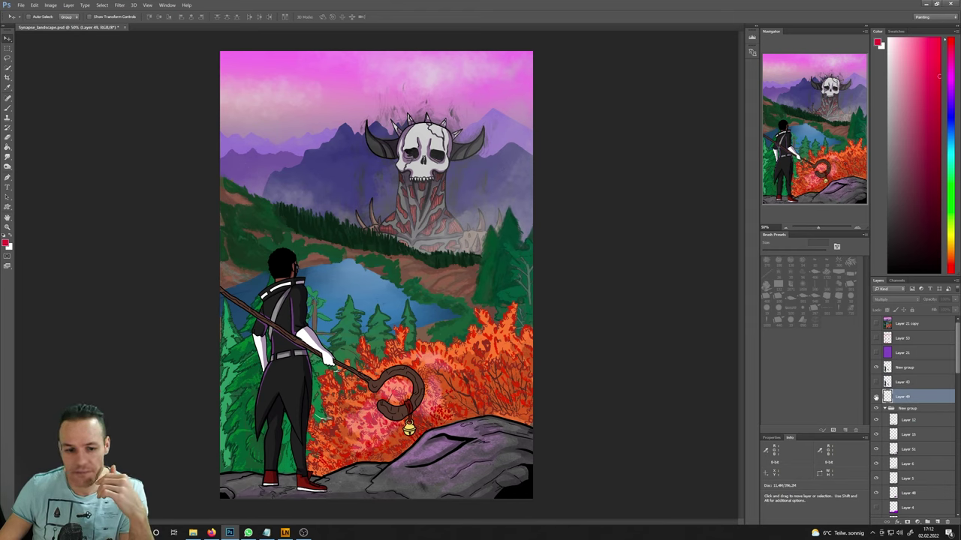
click(875, 397)
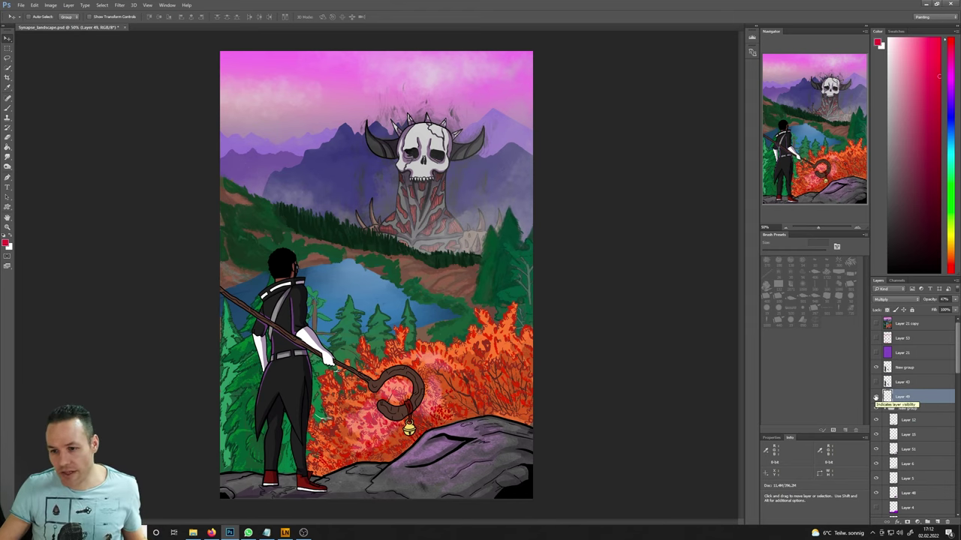
click(875, 398)
- Compare the scene with and without the foreground rock group by repeatedly switching its visibility, ending with the group hidden
click(875, 409)
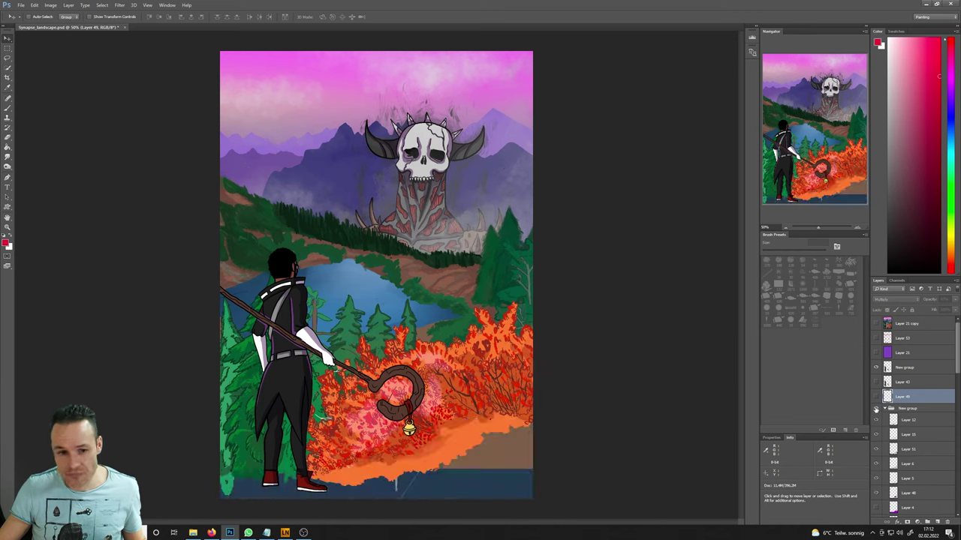
click(875, 409)
click(875, 409)
click(875, 409)
click(875, 409)
click(875, 409)
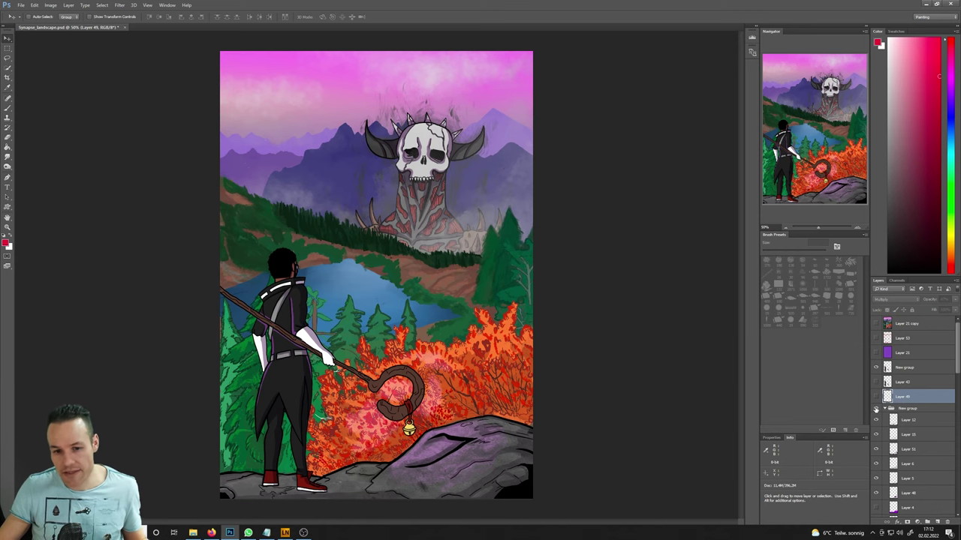
drag(951, 370, 956, 383)
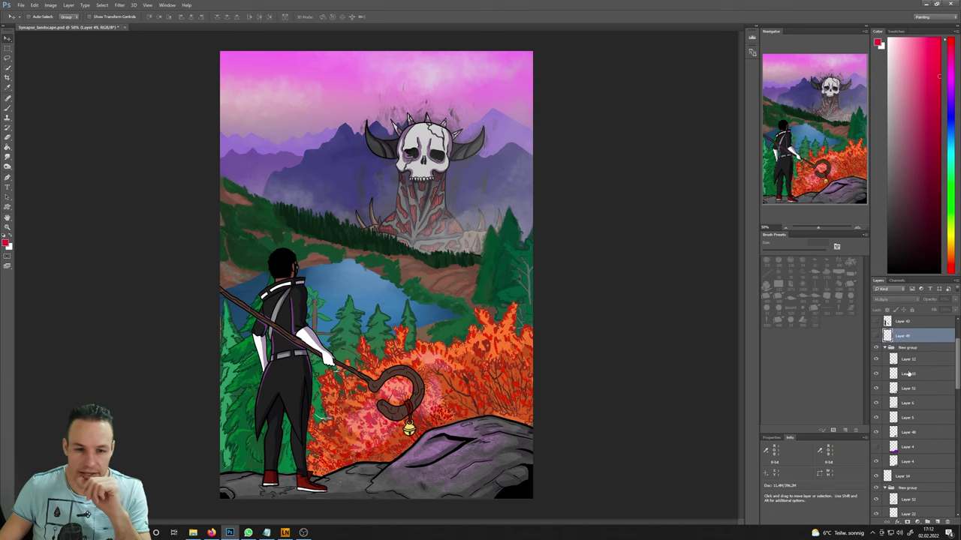
scroll(957, 361, up, 4)
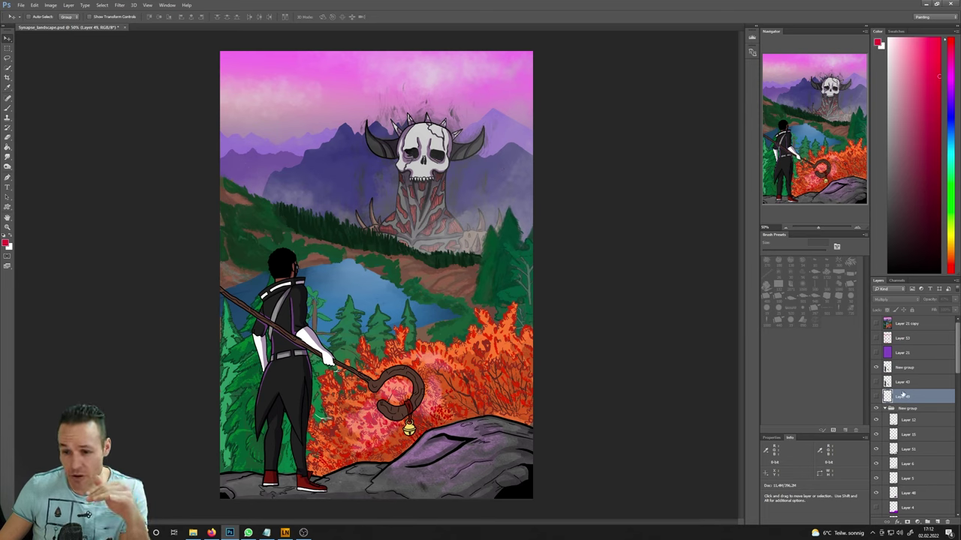
click(876, 409)
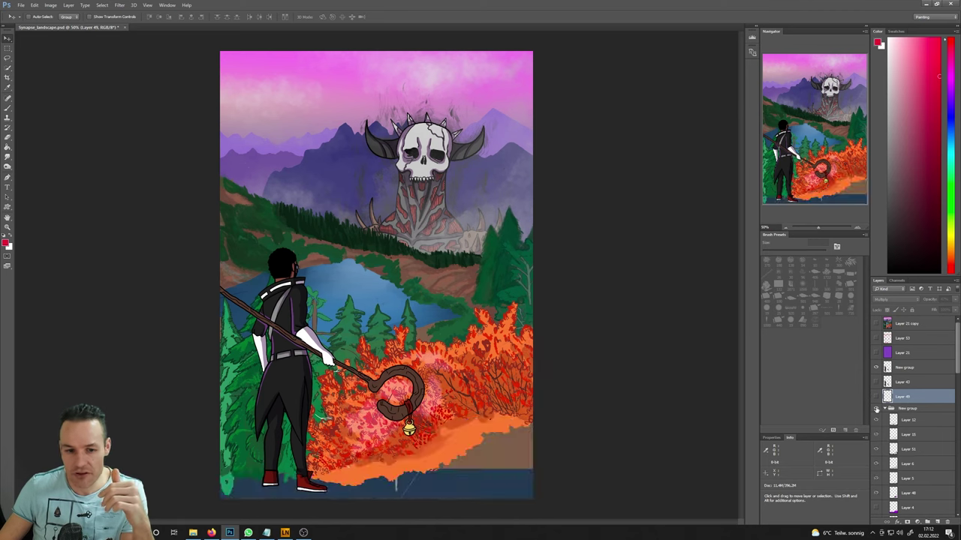
click(876, 409)
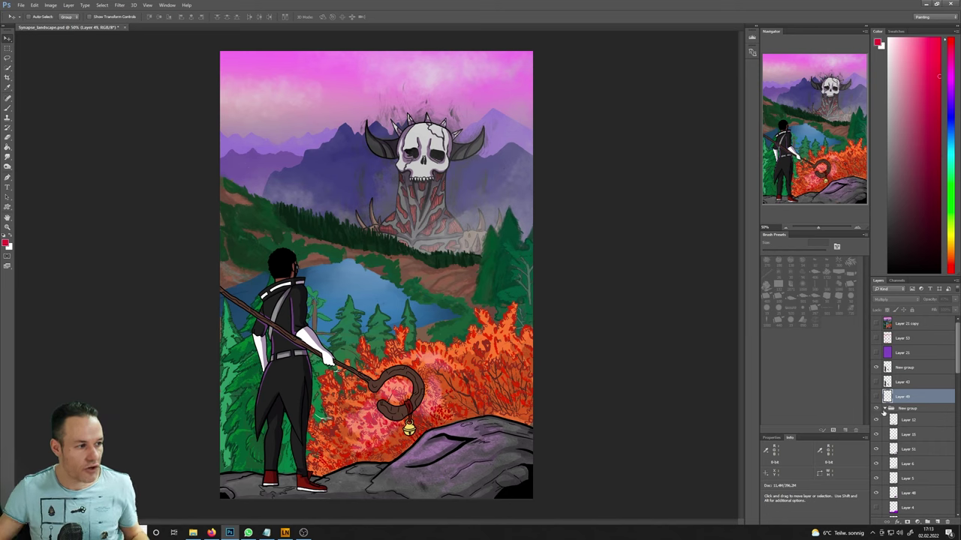
click(876, 407)
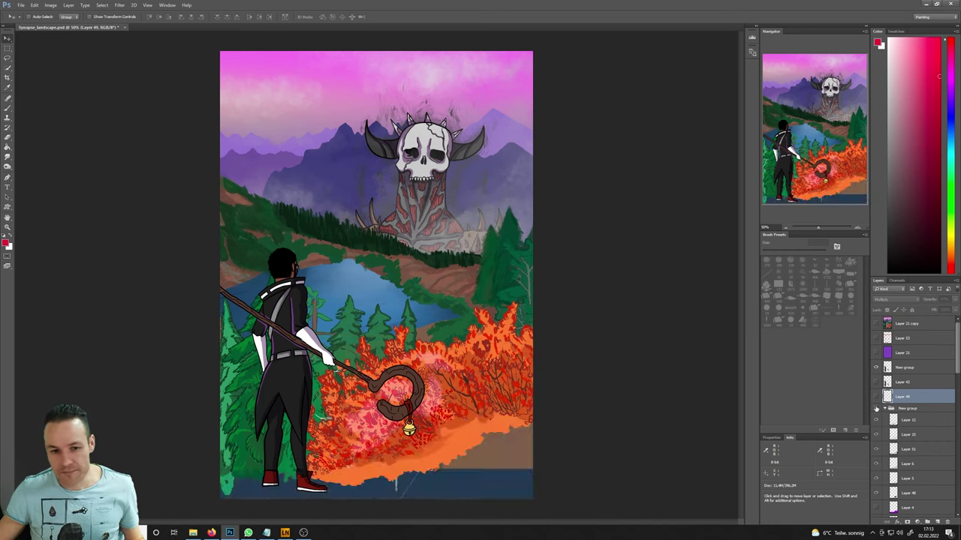
- Show the foreground rock group again and compare the rocks with and without the group's topmost layer, leaving that layer shown
click(875, 408)
scroll(875, 398, down, 2)
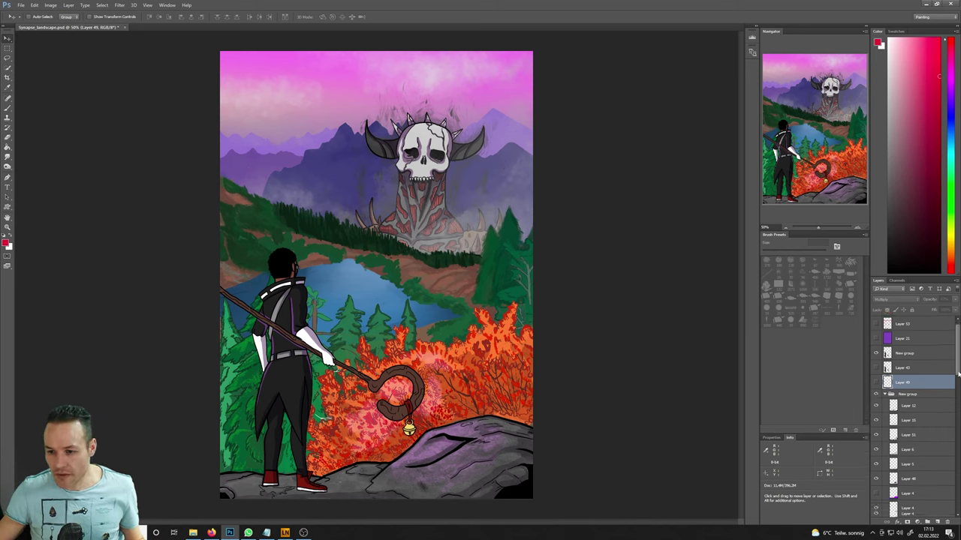
click(875, 367)
click(875, 367)
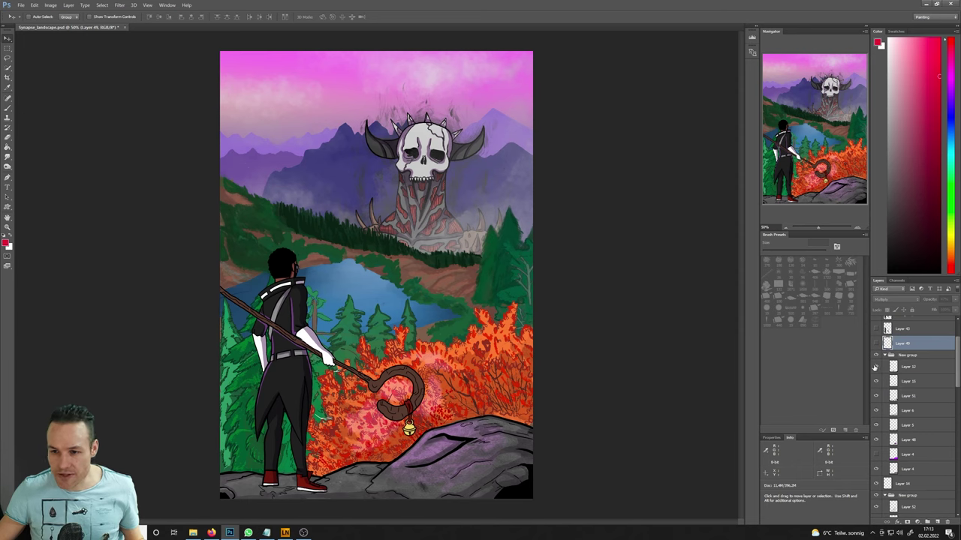
click(875, 367)
click(875, 367)
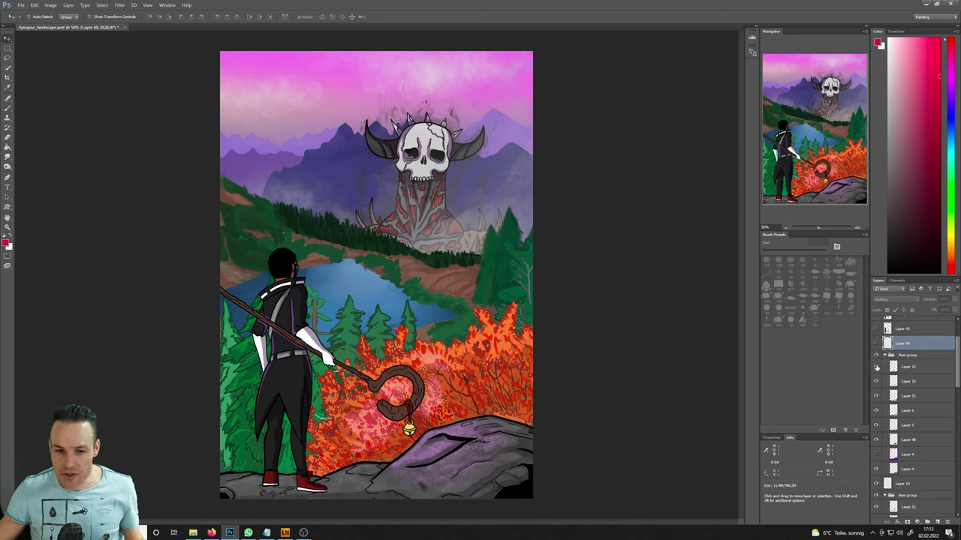
click(875, 367)
click(875, 367)
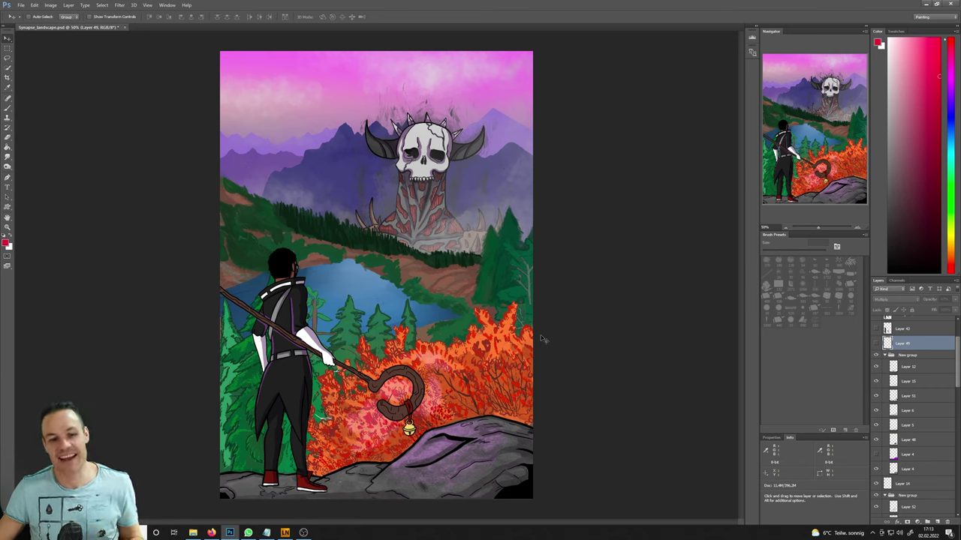
click(875, 366)
click(875, 366)
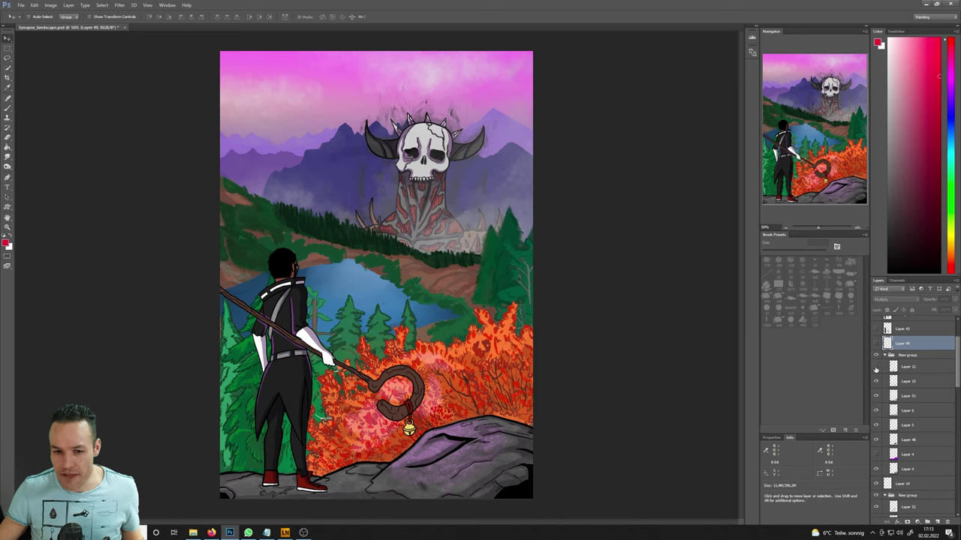
click(875, 366)
click(875, 367)
click(875, 367)
click(875, 366)
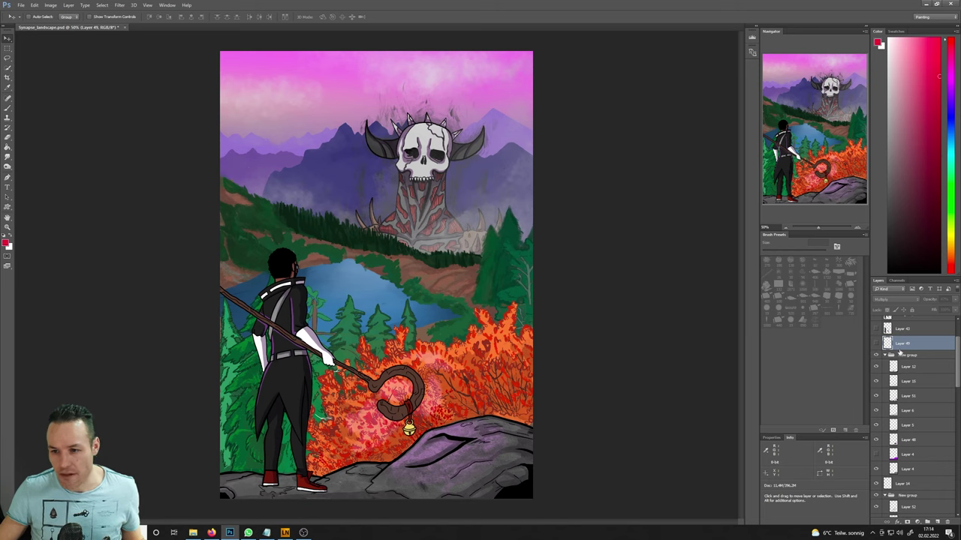
- Merge the foreground rock group into a single layer and check it by hiding and showing the merged rocks
click(900, 356)
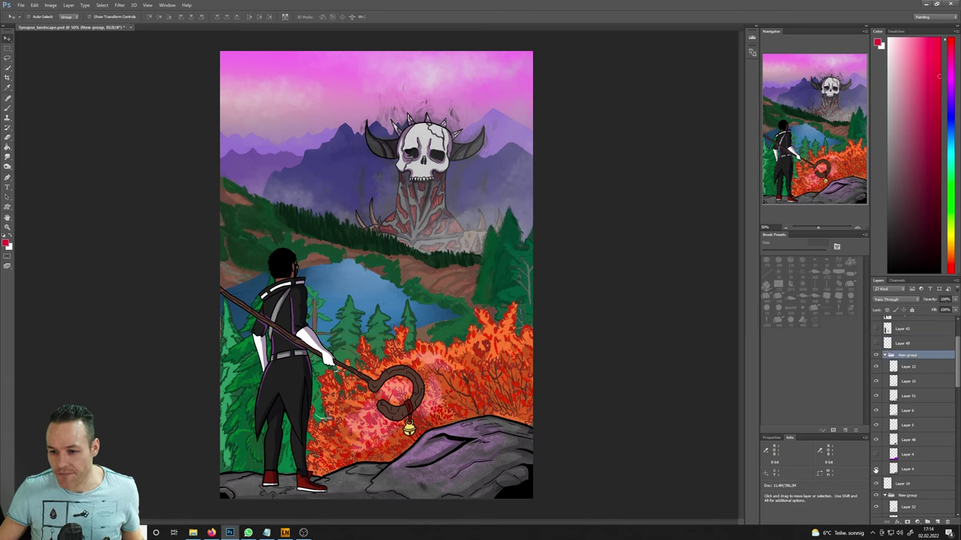
right_click(899, 358)
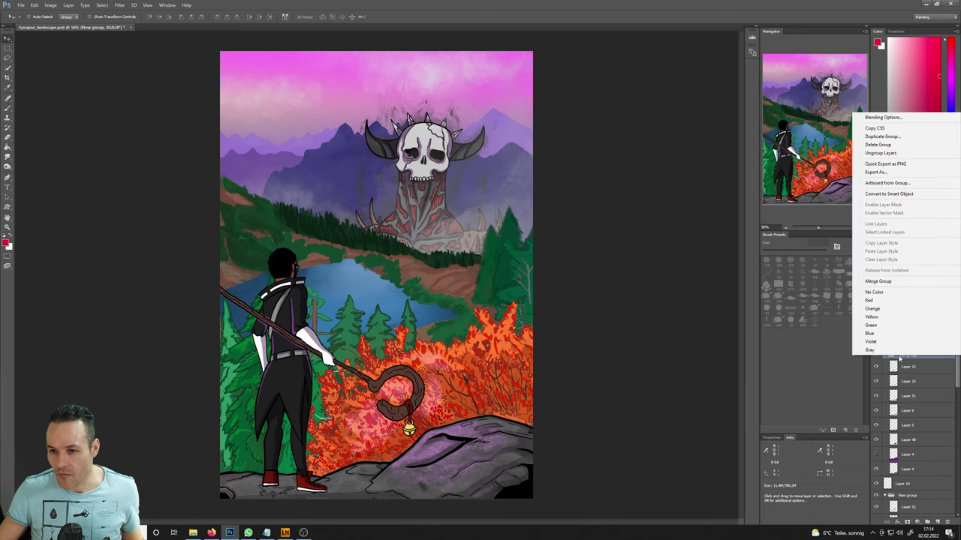
click(884, 291)
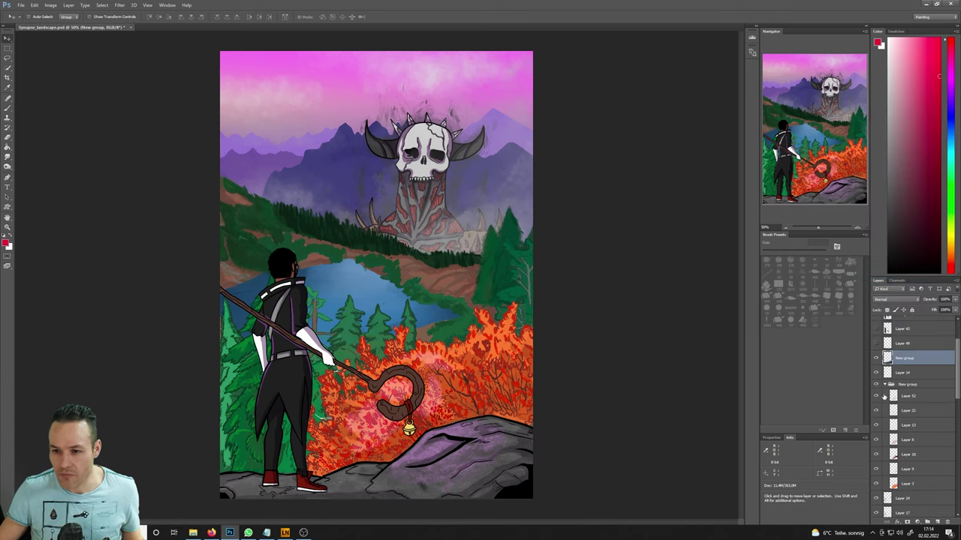
click(876, 358)
click(876, 358)
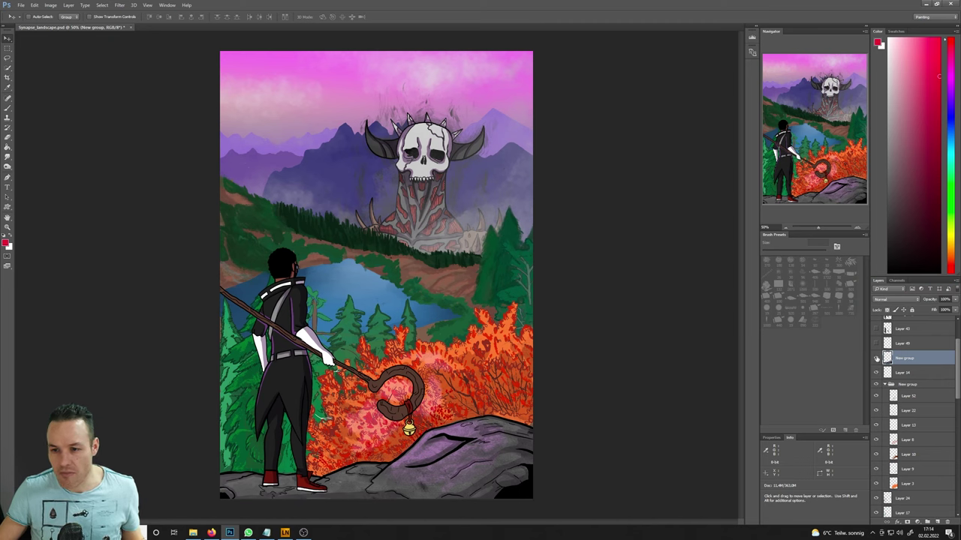
- Outline the middle ground with a freehand lasso selection, compare it with and without the foreground rocks, and clear the selection
key(l)
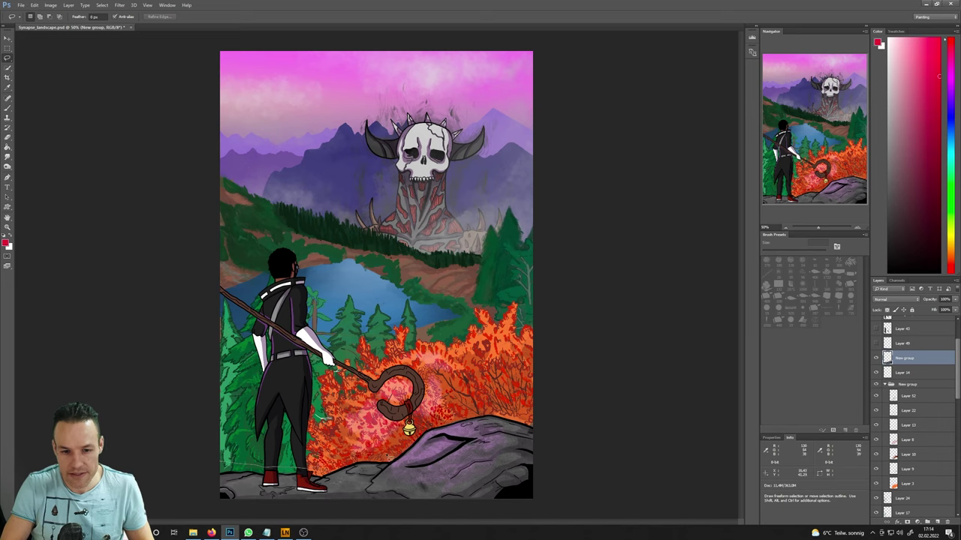
mouse_move(586, 260)
mouse_down()
mouse_move(157, 337)
mouse_move(556, 409)
mouse_up()
click(876, 359)
click(875, 358)
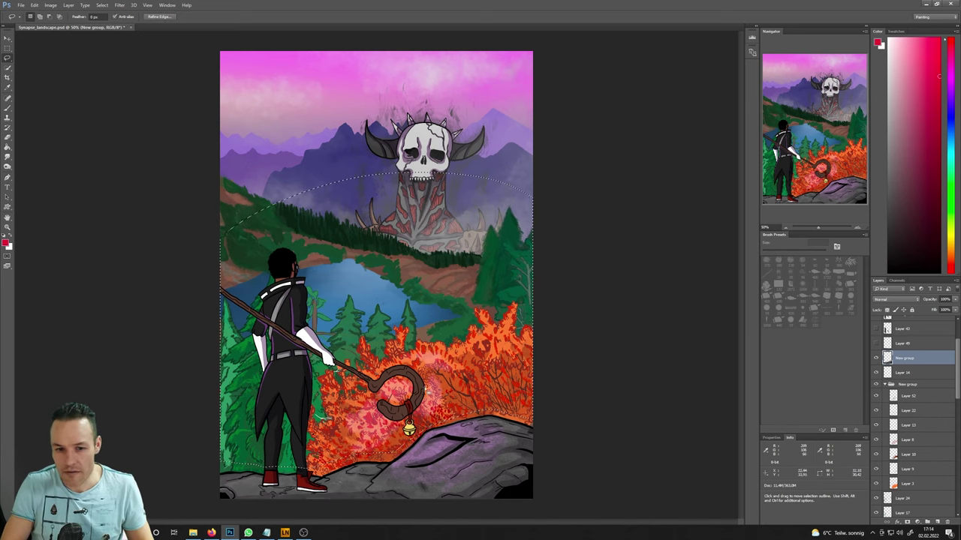
key(ctrl+d)
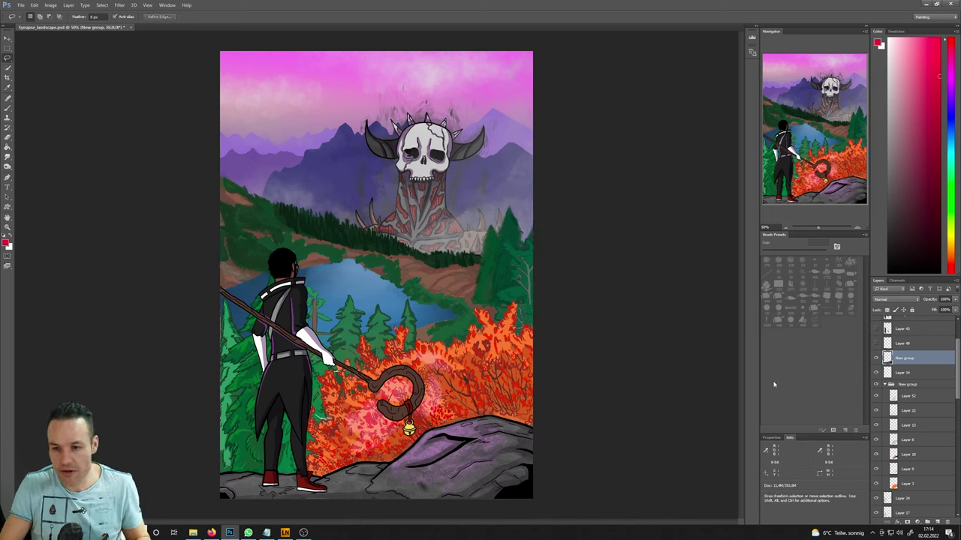
- Hide the layer above the orange bush group and compare the scene with and without the bushes, leaving the group shown
click(876, 385)
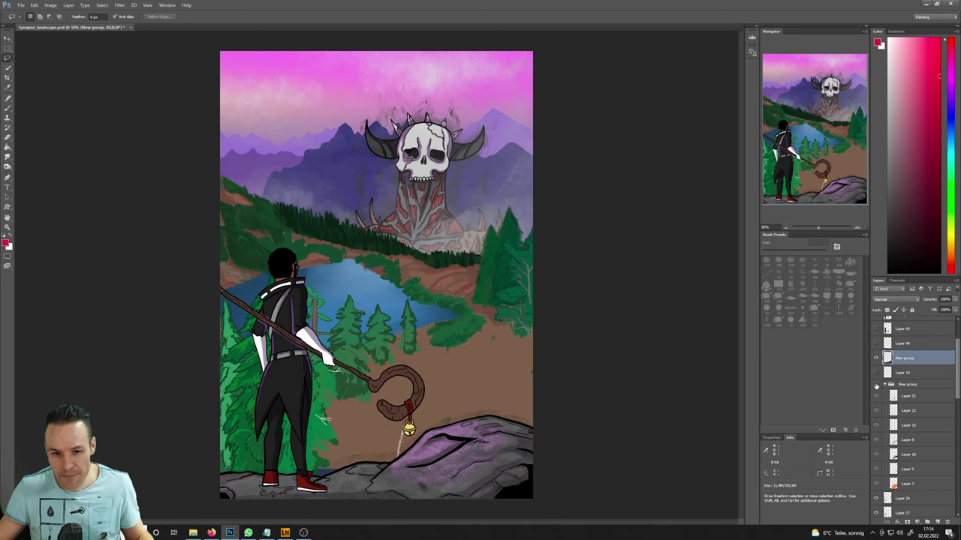
click(876, 385)
click(876, 385)
click(876, 385)
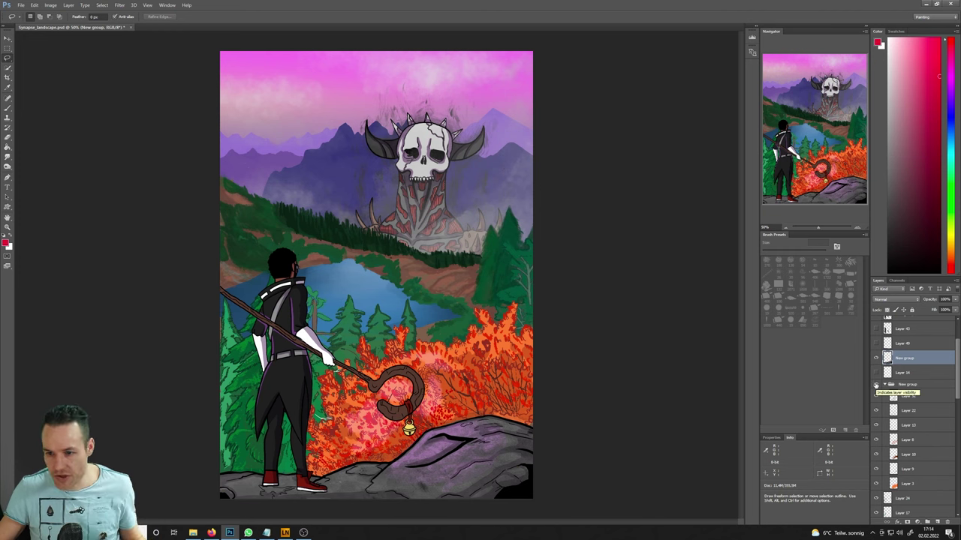
click(876, 385)
click(875, 385)
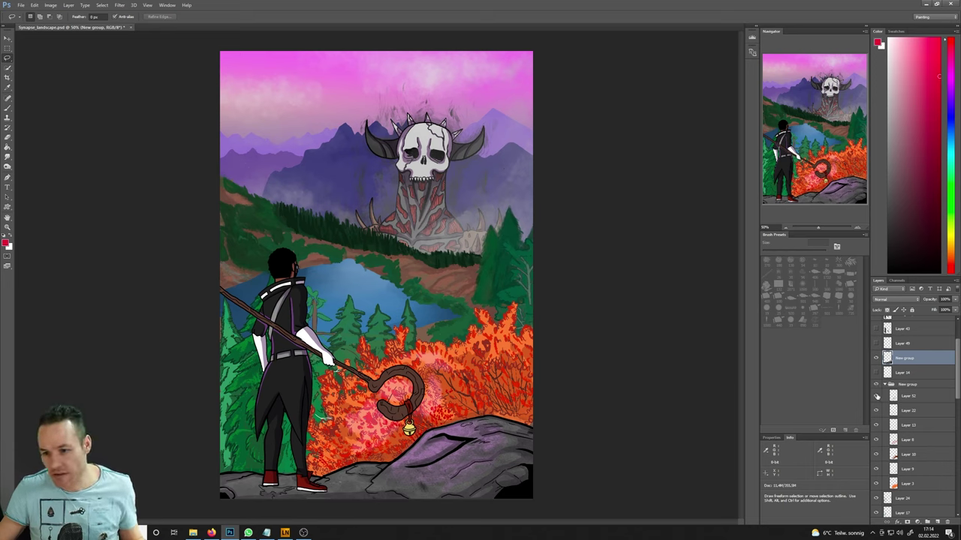
- Select the Linear Dodge (Add) layer Layer 52, compare the bushes with and without its pink glow, and leave it hidden
click(876, 397)
click(876, 396)
click(875, 396)
click(876, 396)
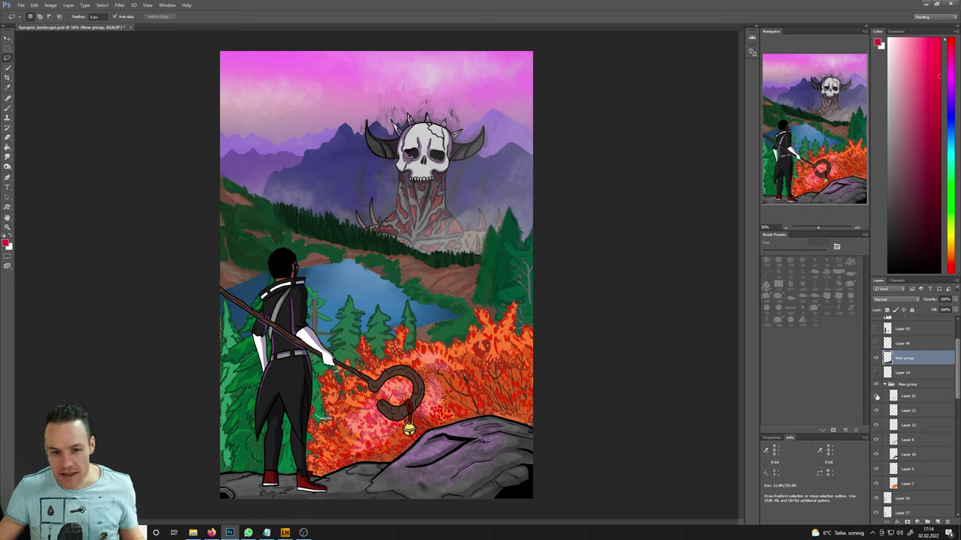
click(876, 396)
click(876, 396)
click(876, 396)
click(876, 396)
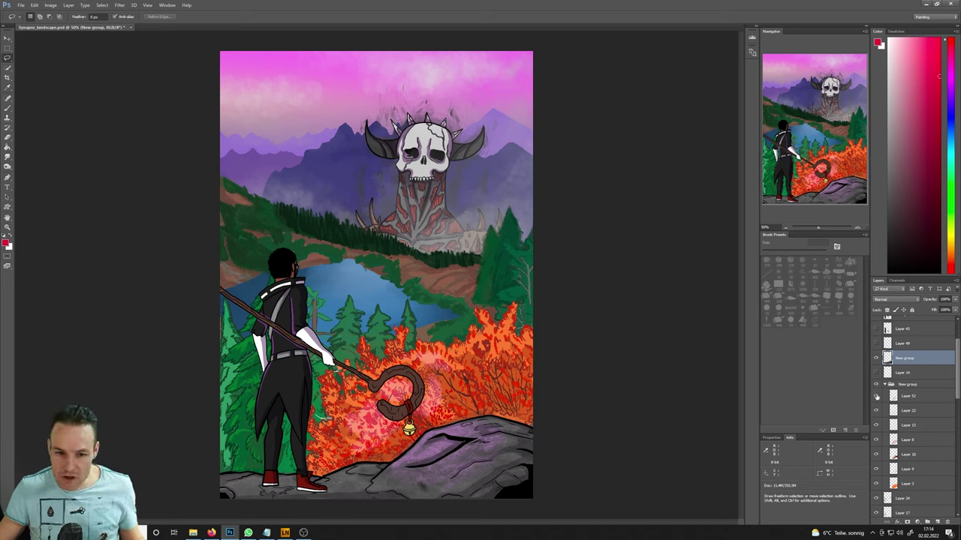
click(907, 397)
click(876, 396)
click(876, 396)
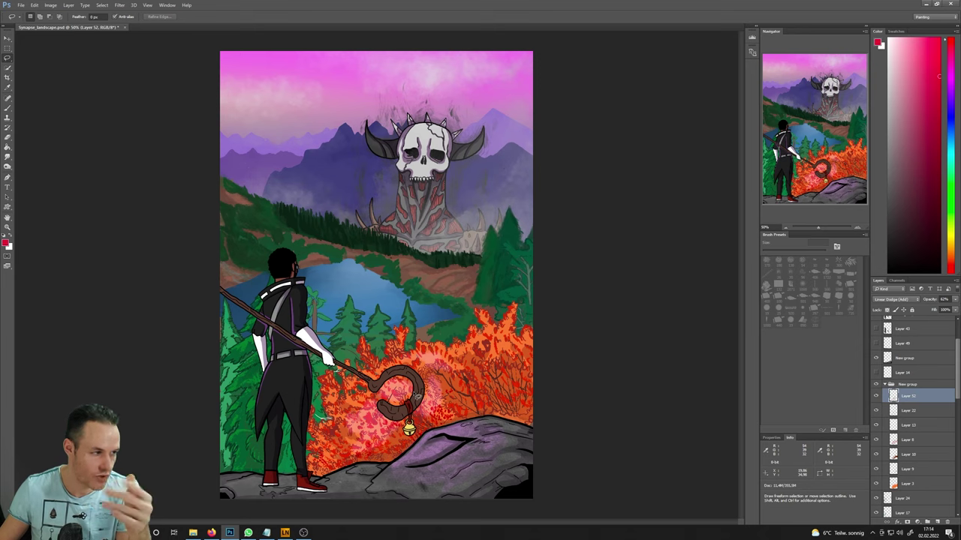
click(875, 396)
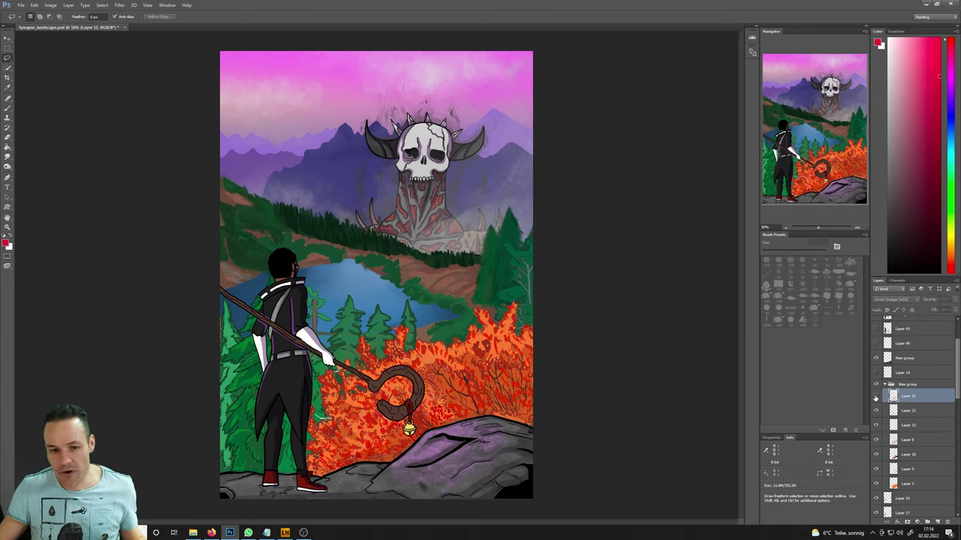
- Compare the bushes with and without the layer directly below Layer 52, leaving it shown
click(876, 411)
click(876, 411)
click(876, 411)
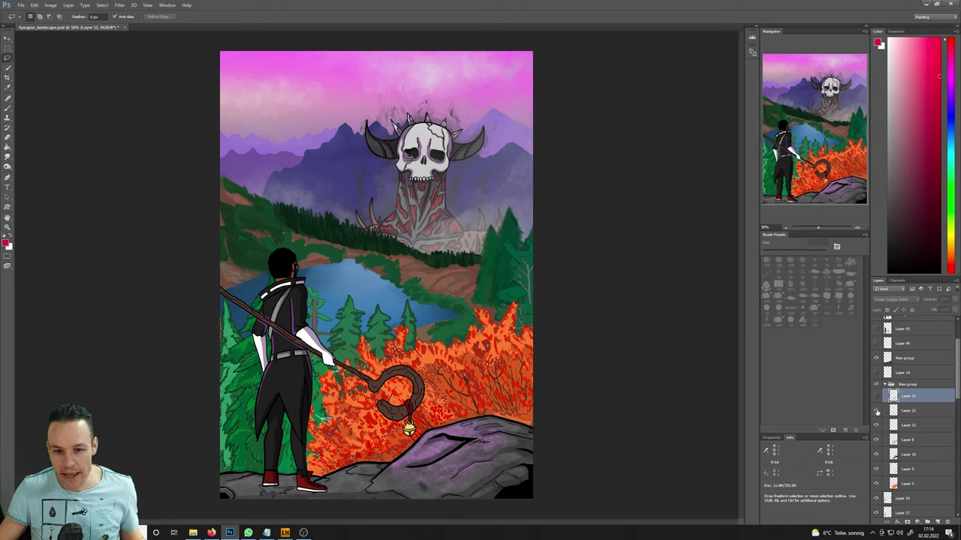
click(875, 411)
click(876, 411)
click(876, 411)
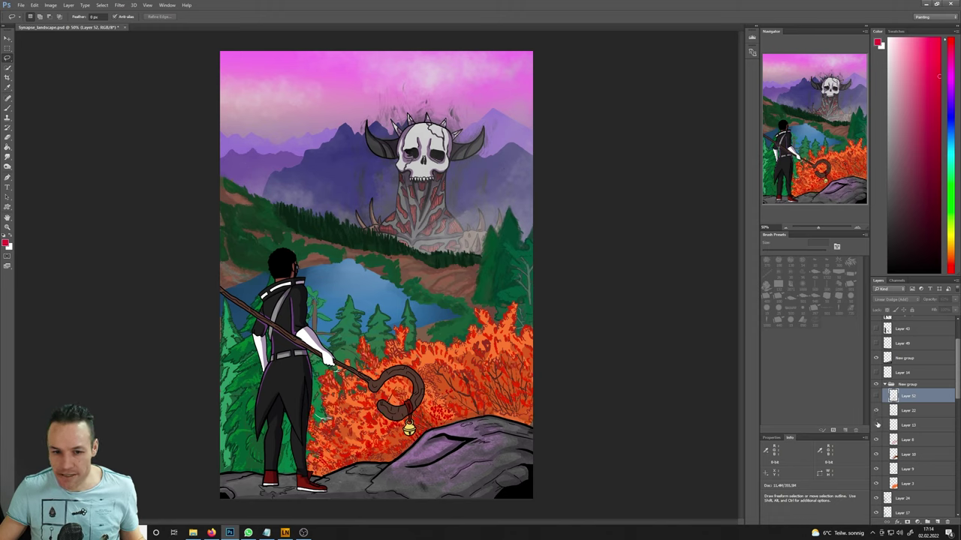
- Examine what each remaining layer of the bush group contributes by hiding and reshowing them one after another
click(876, 425)
click(876, 424)
click(875, 441)
click(875, 441)
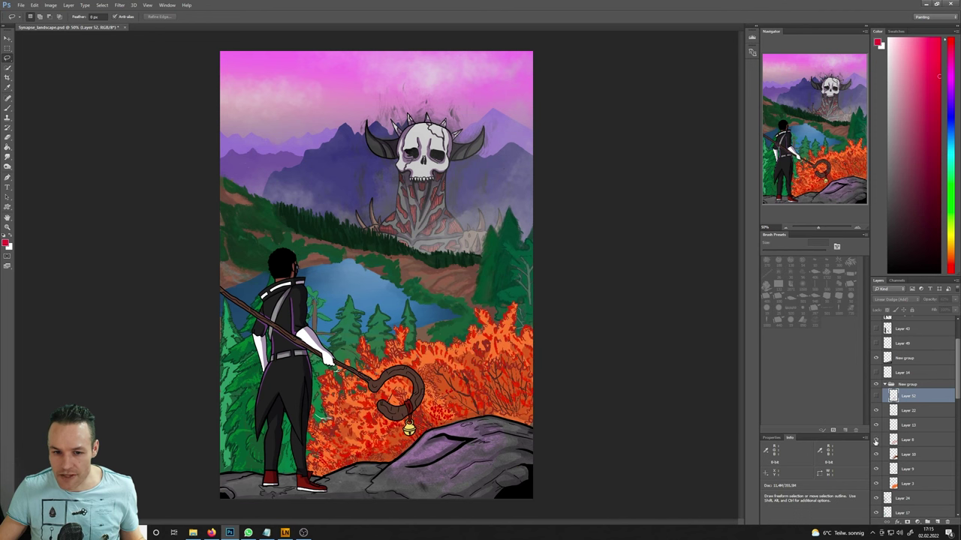
click(875, 455)
click(876, 455)
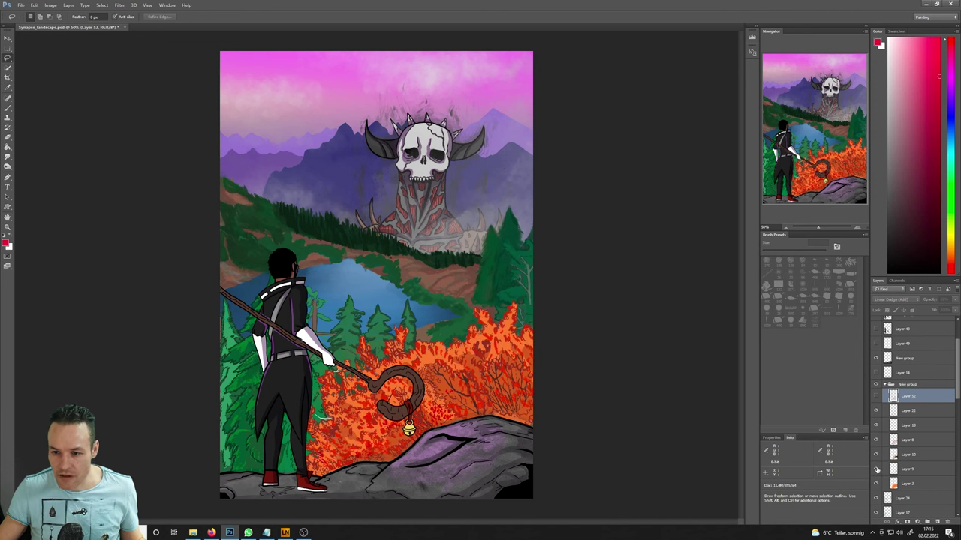
click(876, 469)
click(876, 469)
click(875, 484)
click(875, 484)
- Merge the orange bush group into a single layer and check it by hiding and showing the merged bushes
right_click(918, 386)
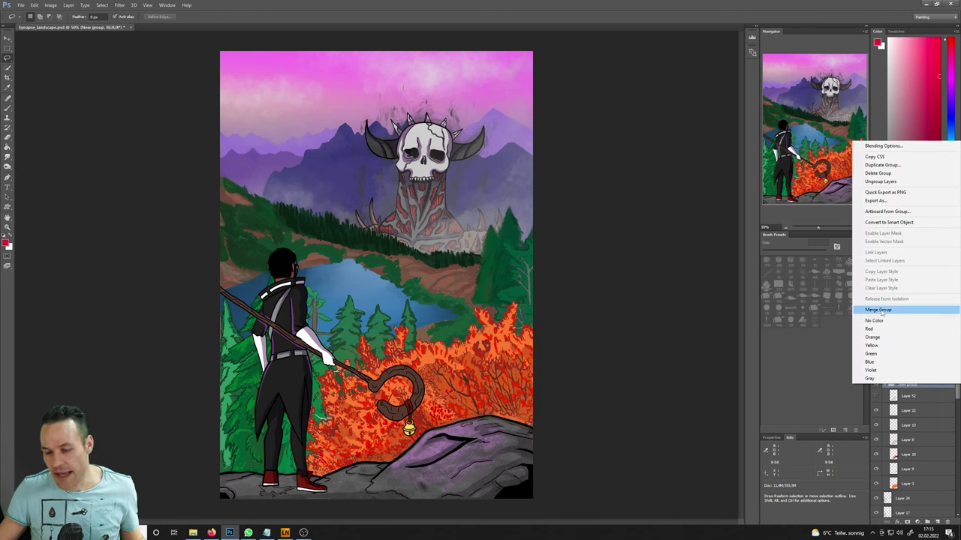
click(878, 310)
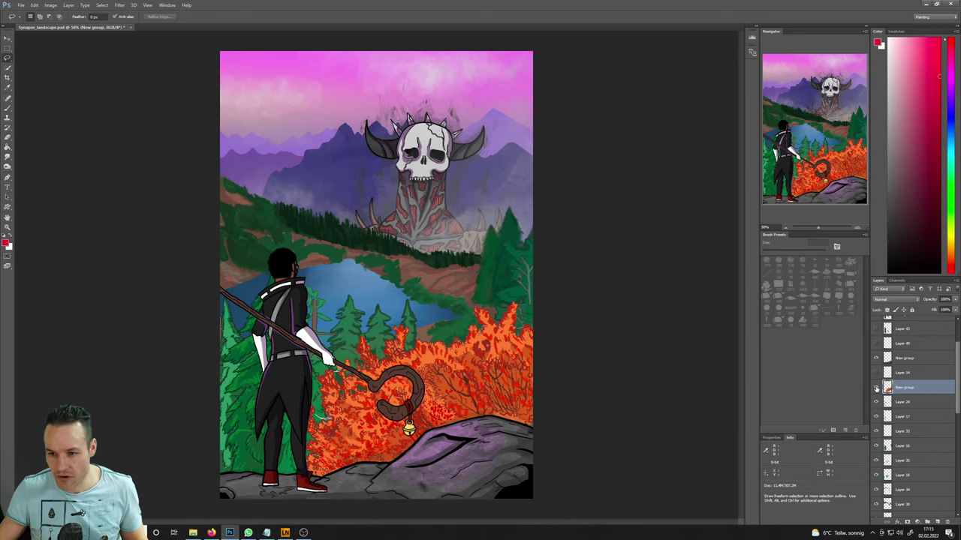
click(876, 388)
click(875, 388)
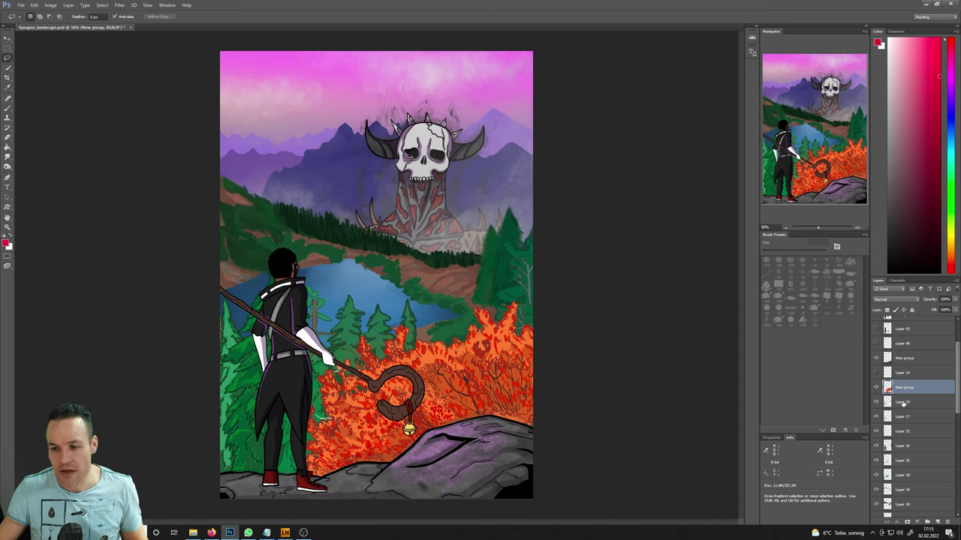
- Select Layer 24 and examine what it and the two layers beneath it contribute by hiding and reshowing each
click(903, 404)
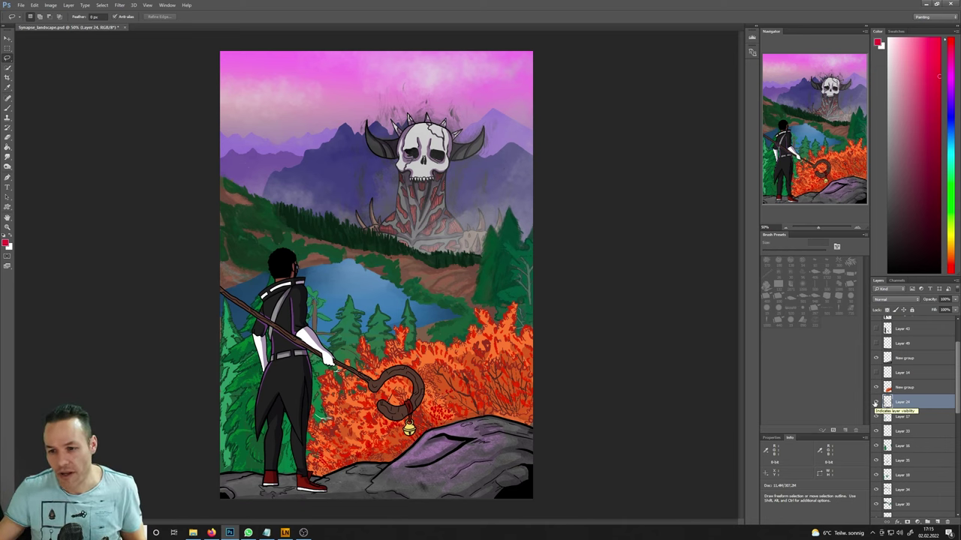
click(875, 403)
click(875, 403)
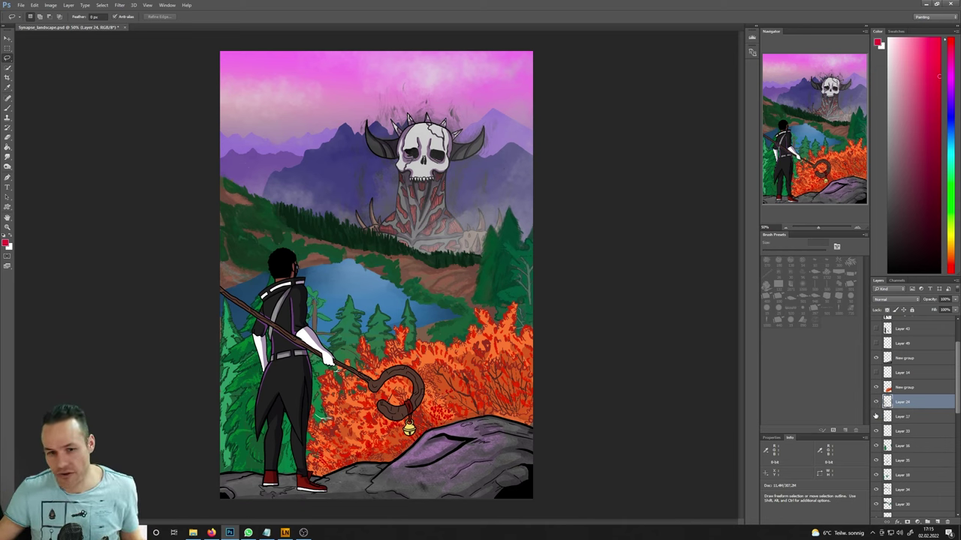
click(876, 417)
click(875, 416)
click(877, 431)
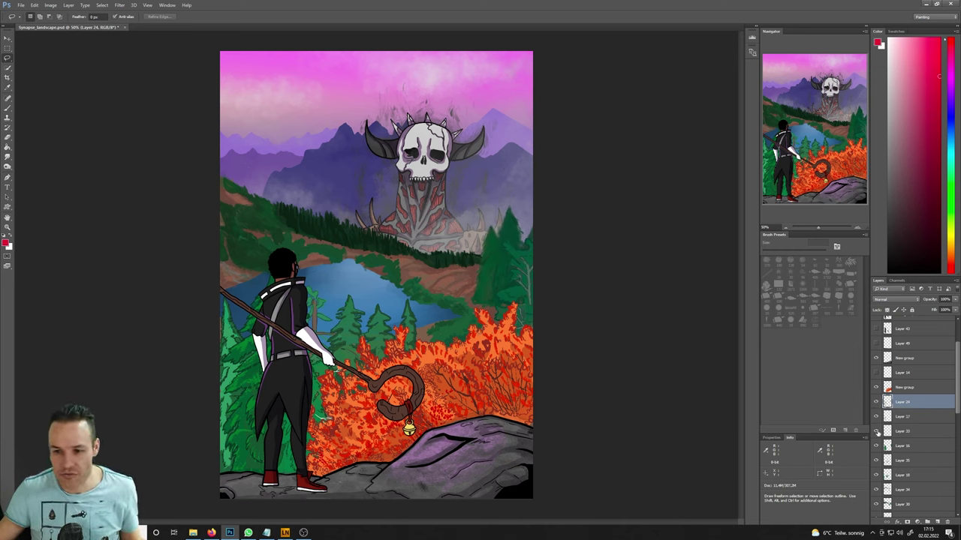
click(877, 431)
click(875, 403)
click(875, 403)
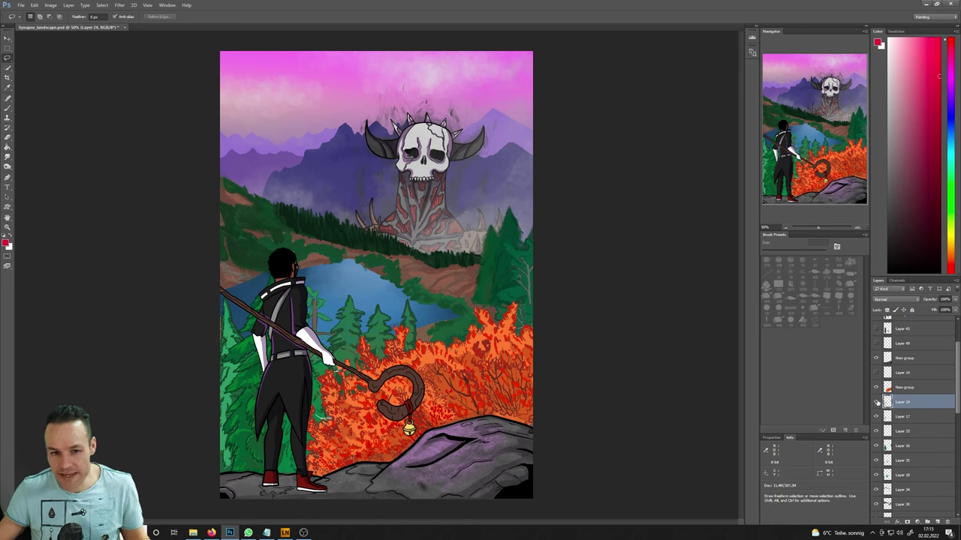
click(875, 417)
click(875, 416)
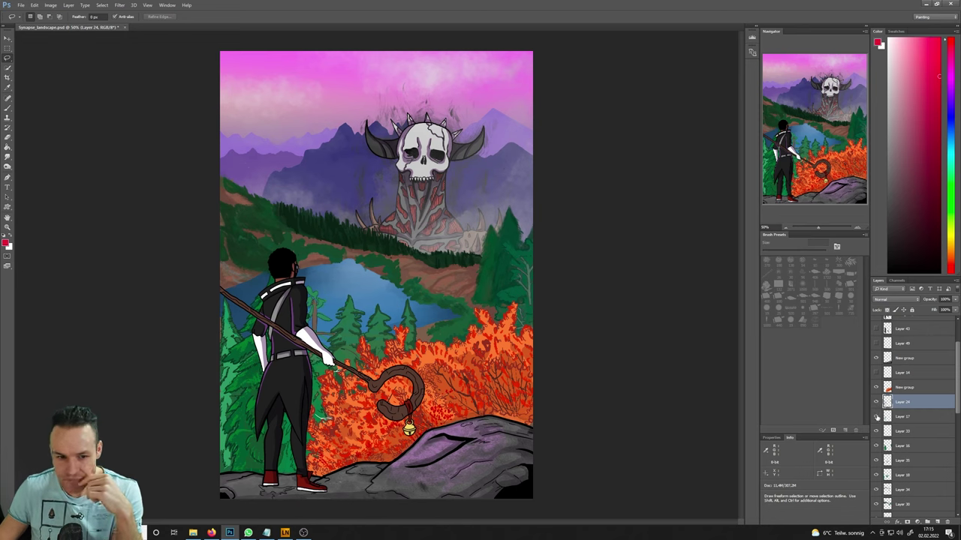
click(875, 433)
click(875, 432)
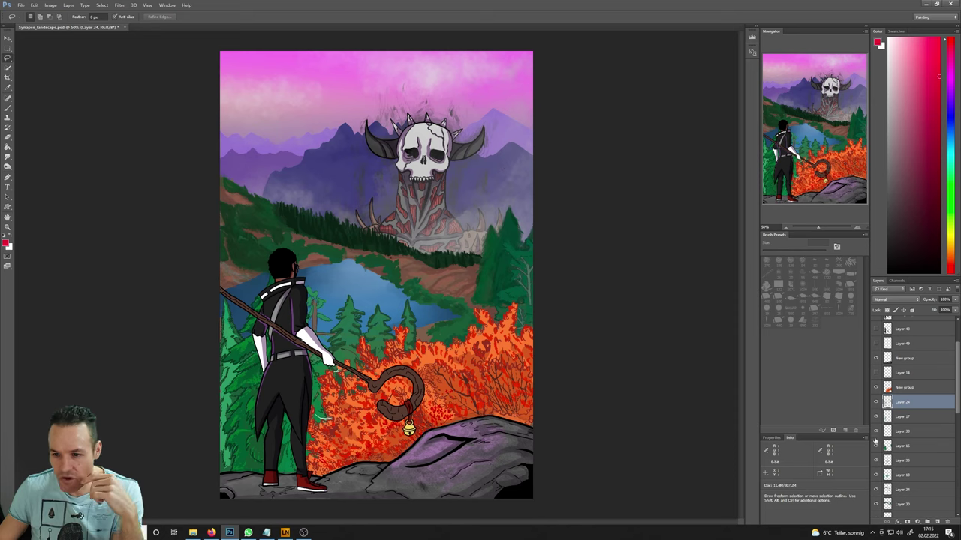
- Examine what Layer 16 and the three layers beneath it contribute by hiding and reshowing them one after another
click(875, 446)
click(875, 446)
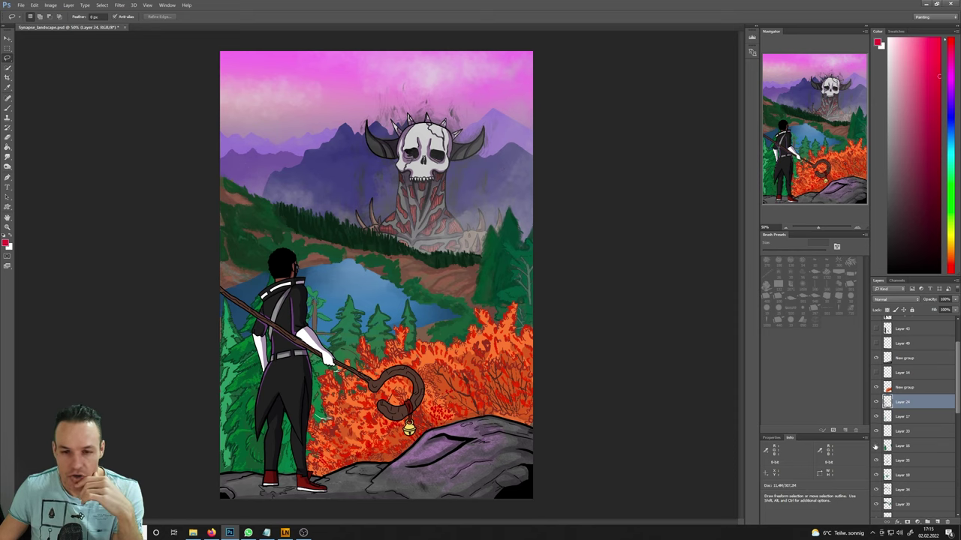
click(875, 446)
click(875, 446)
click(875, 461)
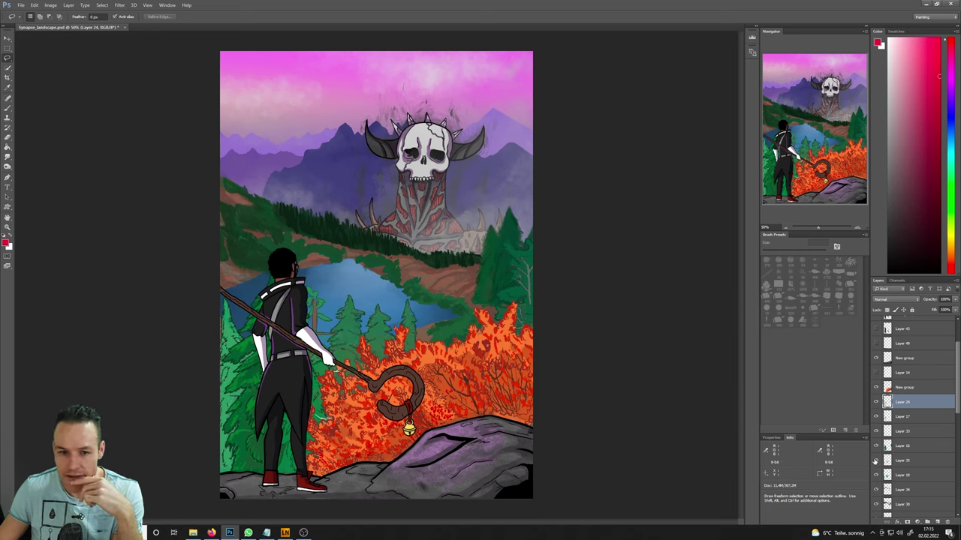
click(875, 460)
click(877, 474)
click(877, 474)
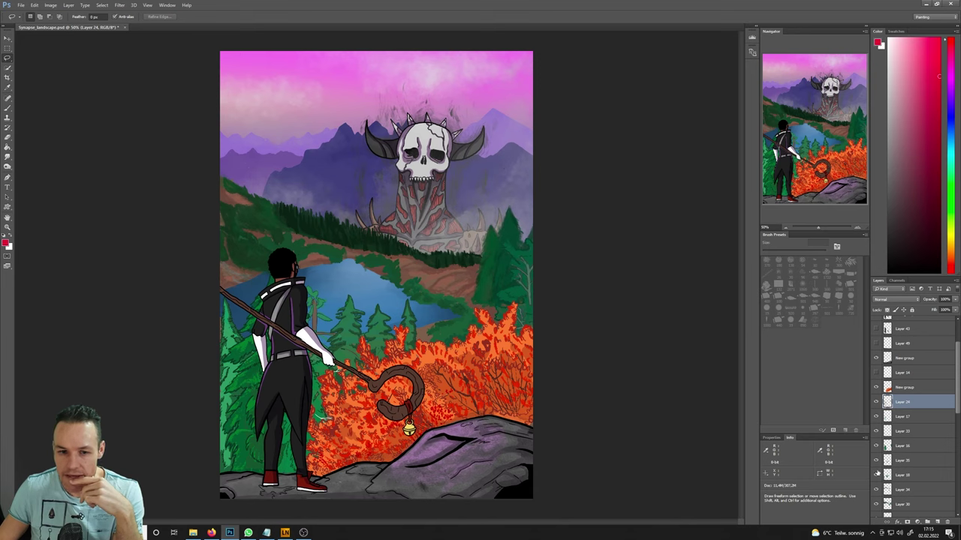
click(875, 489)
click(875, 489)
- Merge the green tree layers from Layer 24 down to Layer 18 into one layer and check it by hiding and reshowing the result
click(908, 475)
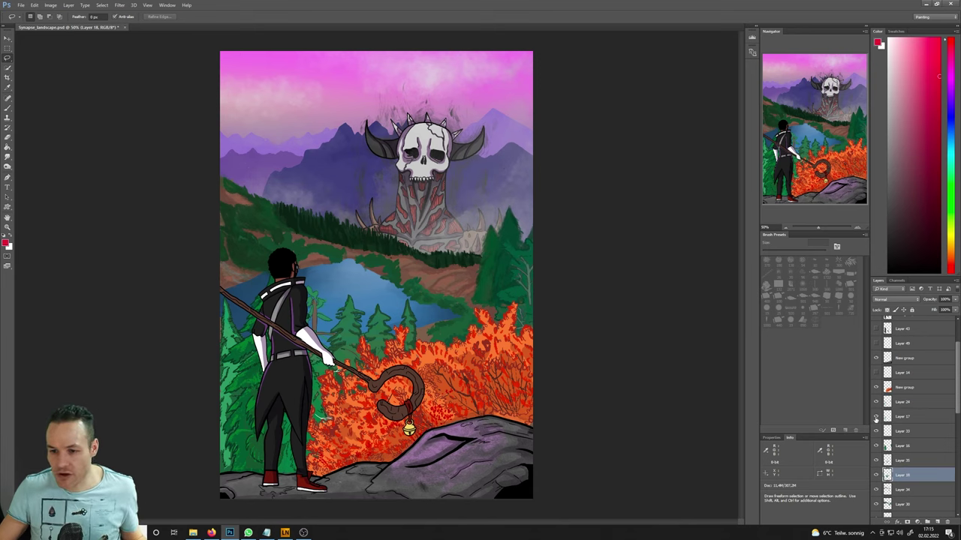
click(875, 418)
click(875, 418)
click(876, 401)
click(875, 402)
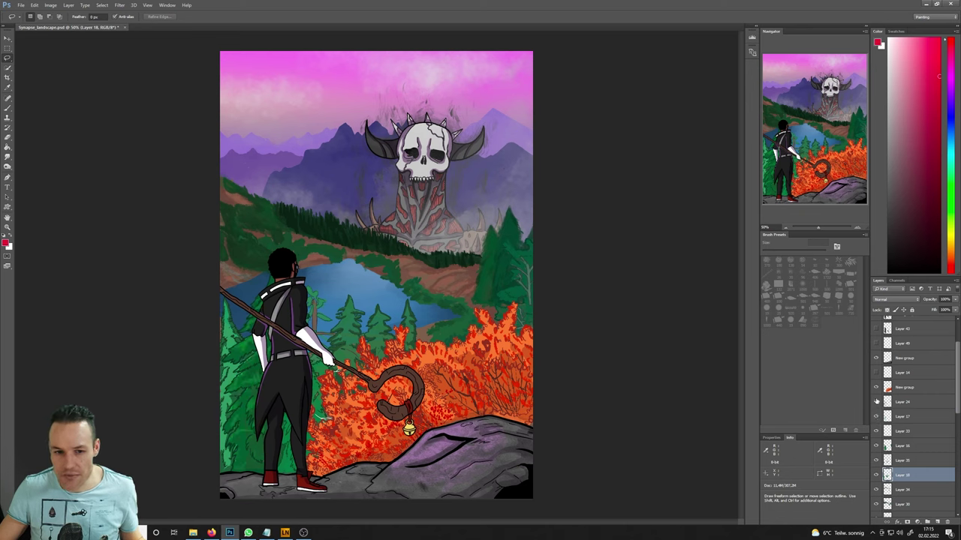
shift+click(904, 401)
right_click(904, 401)
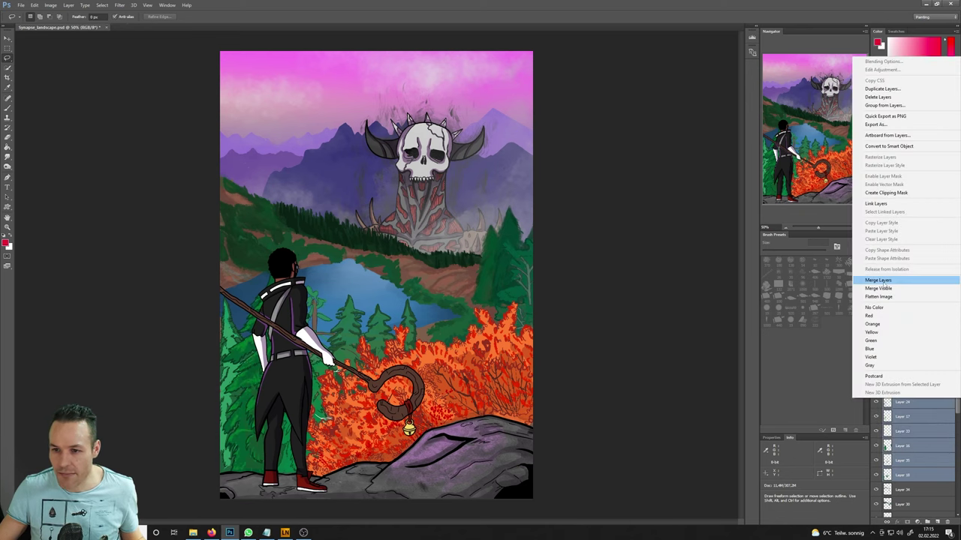
click(878, 280)
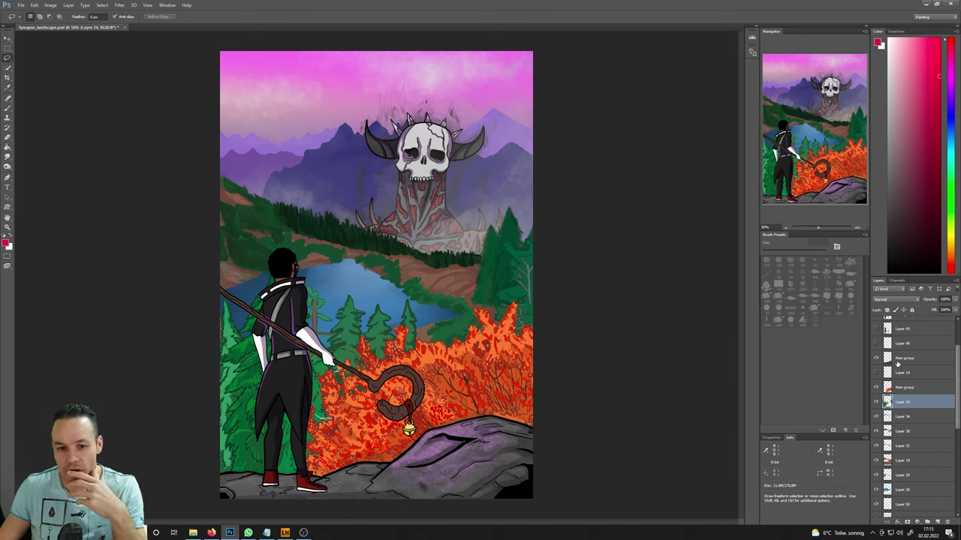
click(875, 402)
click(875, 402)
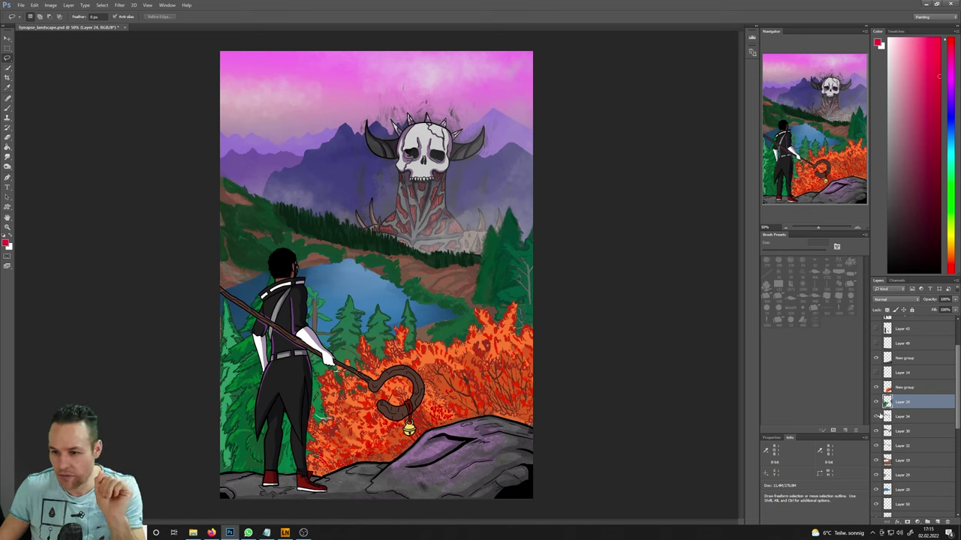
- Examine what each of the four layers beneath the merged trees adds to the hills by hiding and reshowing them
click(876, 417)
click(876, 416)
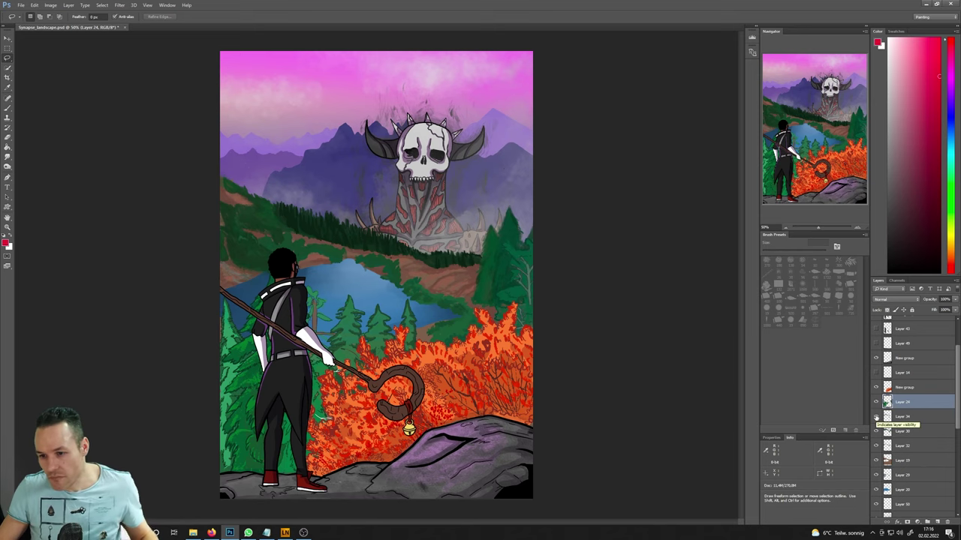
click(875, 431)
click(875, 431)
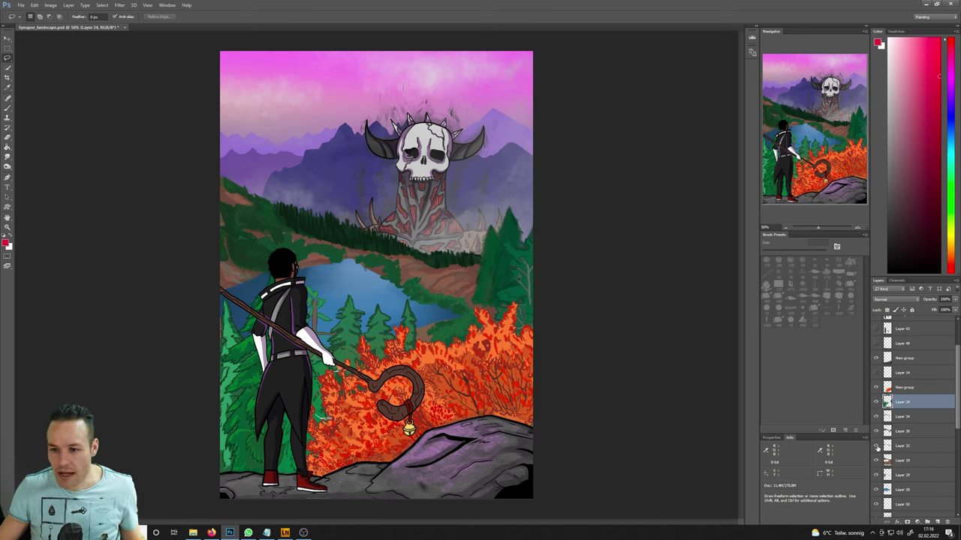
click(876, 446)
click(875, 446)
click(876, 460)
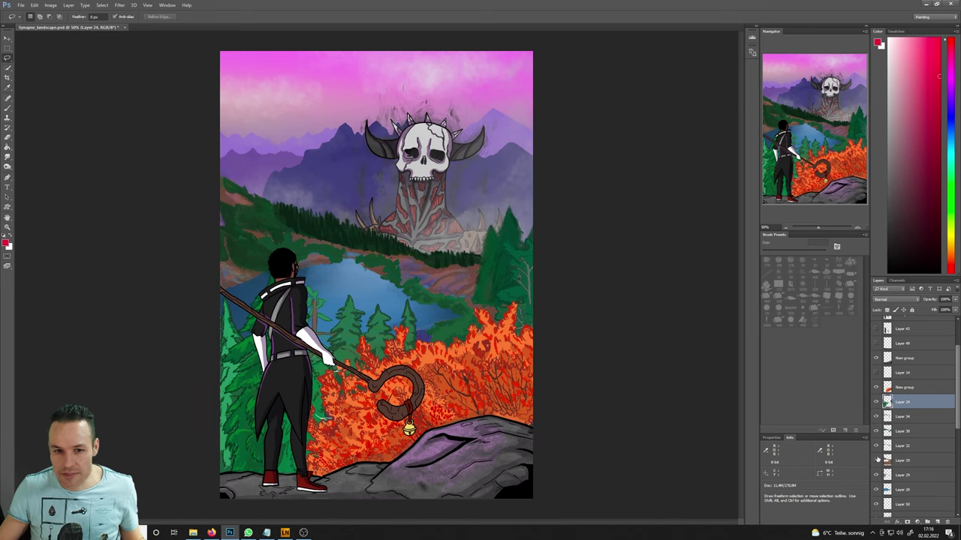
click(875, 460)
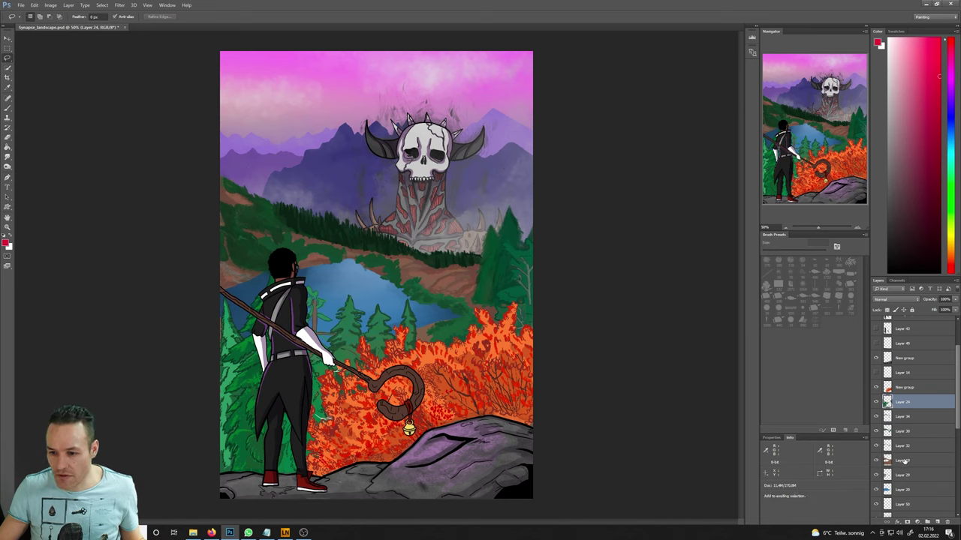
- Merge the middle-ground layers from Layer 24 down through the blue lake layer into a single layer, checking the lowest two before including them
shift+click(907, 461)
click(875, 476)
click(875, 476)
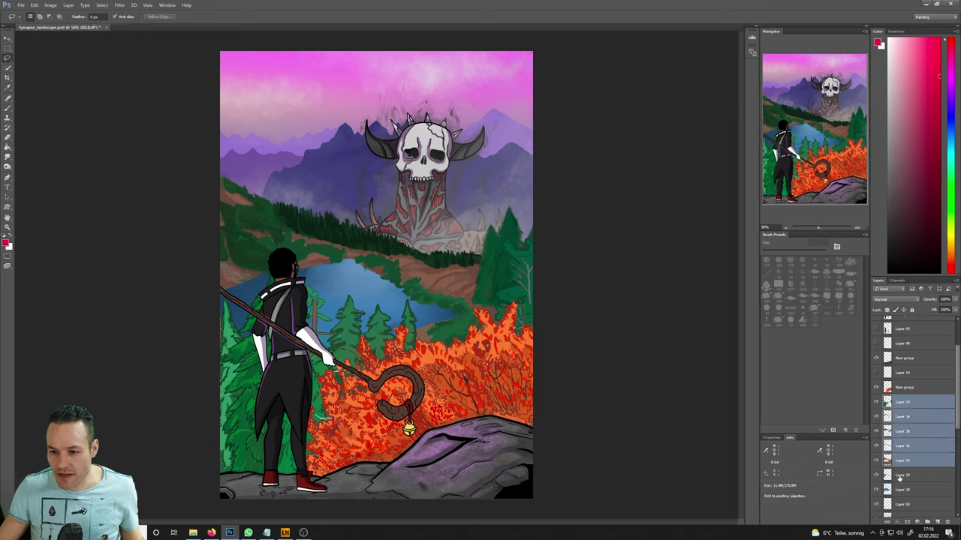
click(875, 476)
click(875, 476)
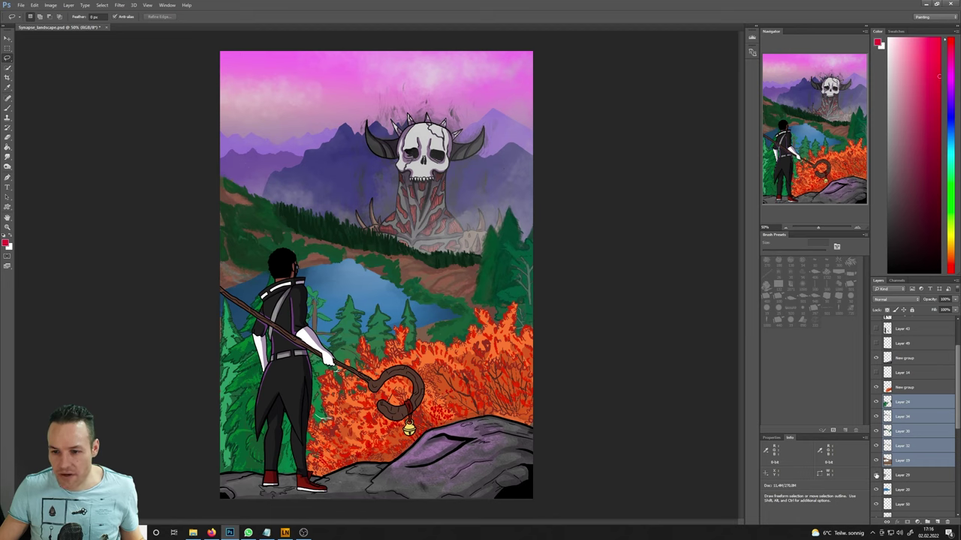
shift+click(904, 475)
click(875, 489)
click(875, 489)
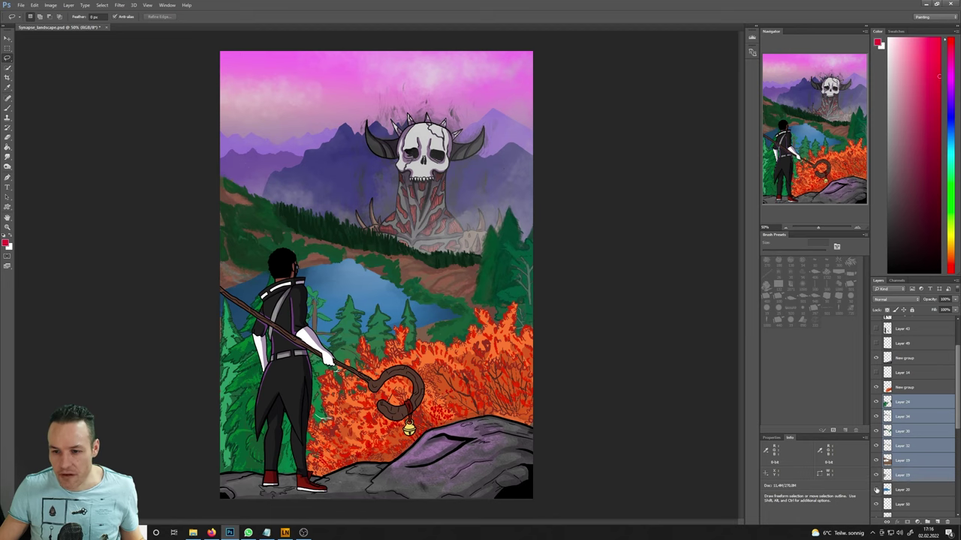
shift+click(886, 490)
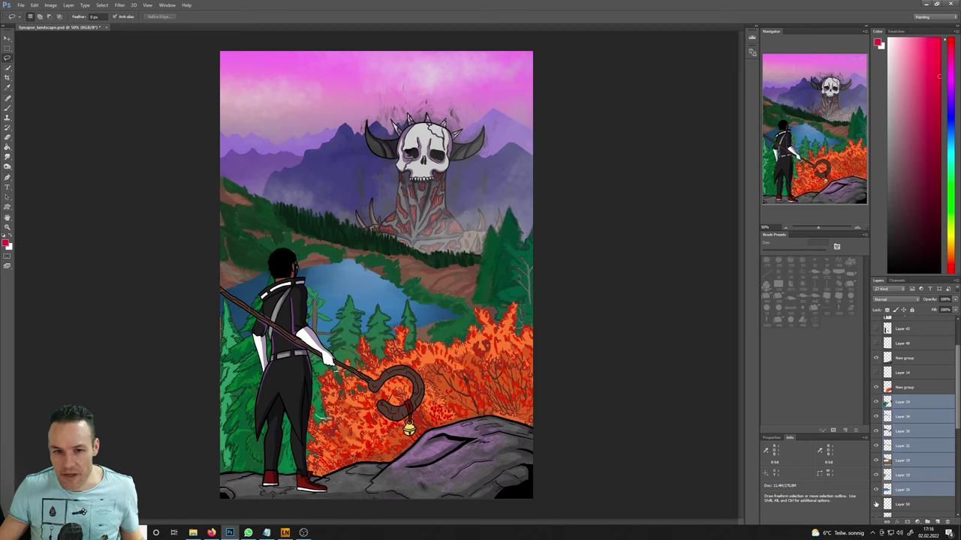
right_click(914, 493)
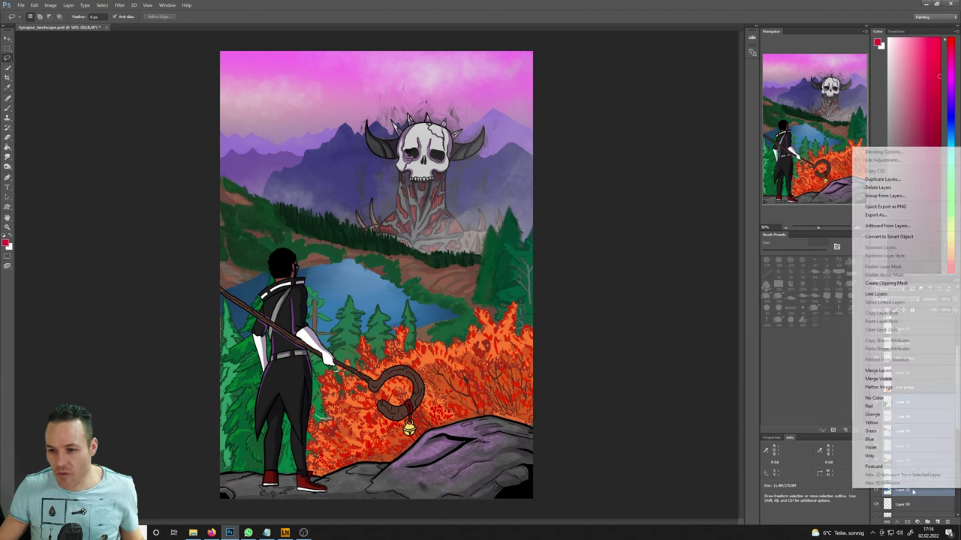
click(876, 370)
- Compare the painting with and without the merged middle ground of trees, hills and lake, leaving it shown
click(876, 401)
click(875, 401)
click(876, 402)
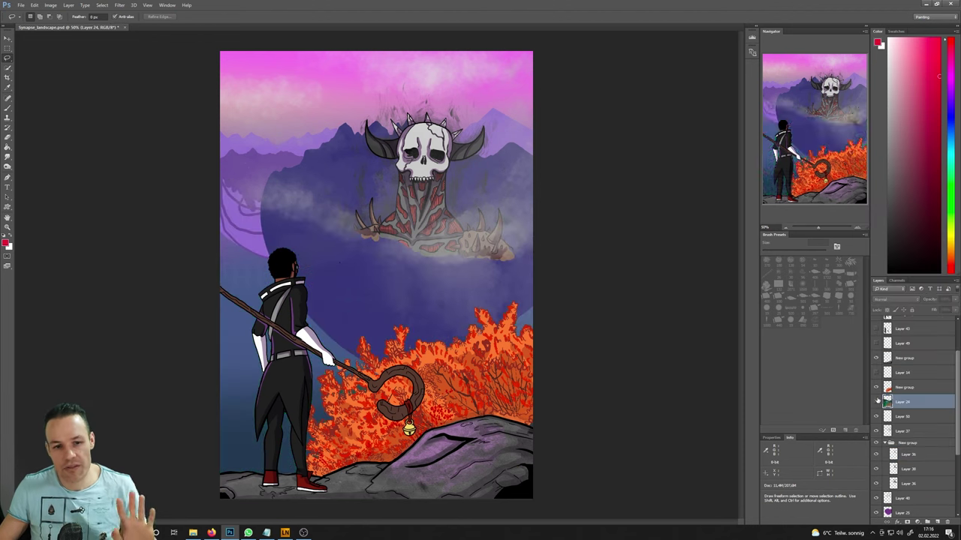
click(876, 402)
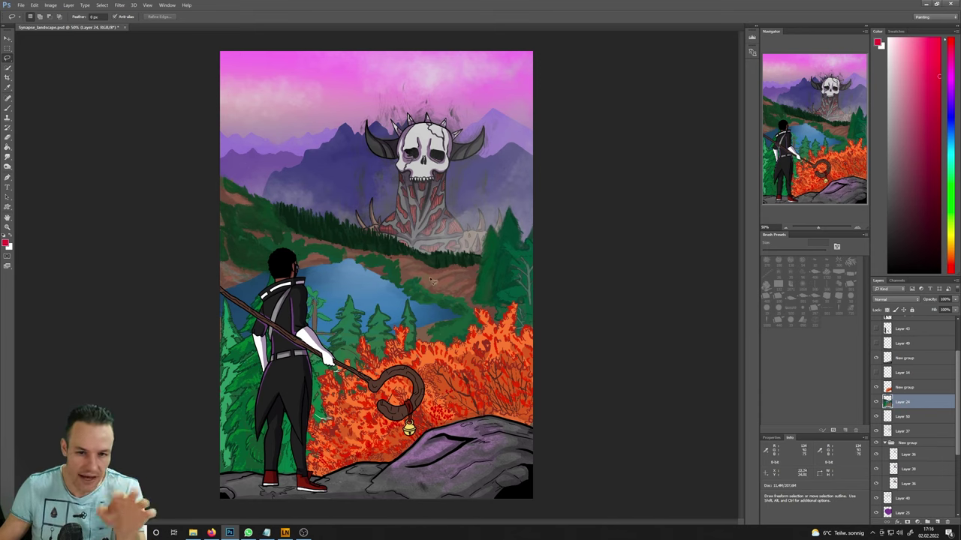
click(877, 403)
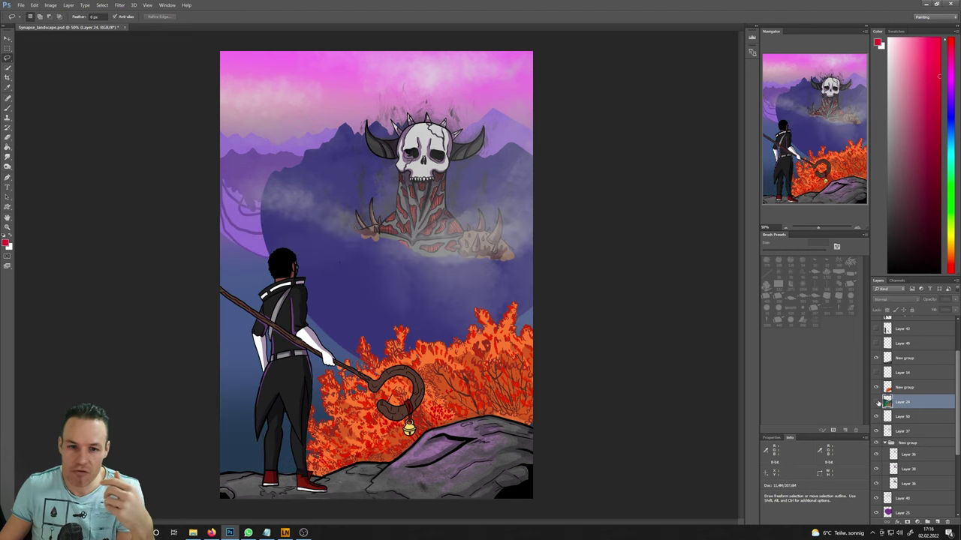
click(877, 403)
click(877, 403)
click(877, 403)
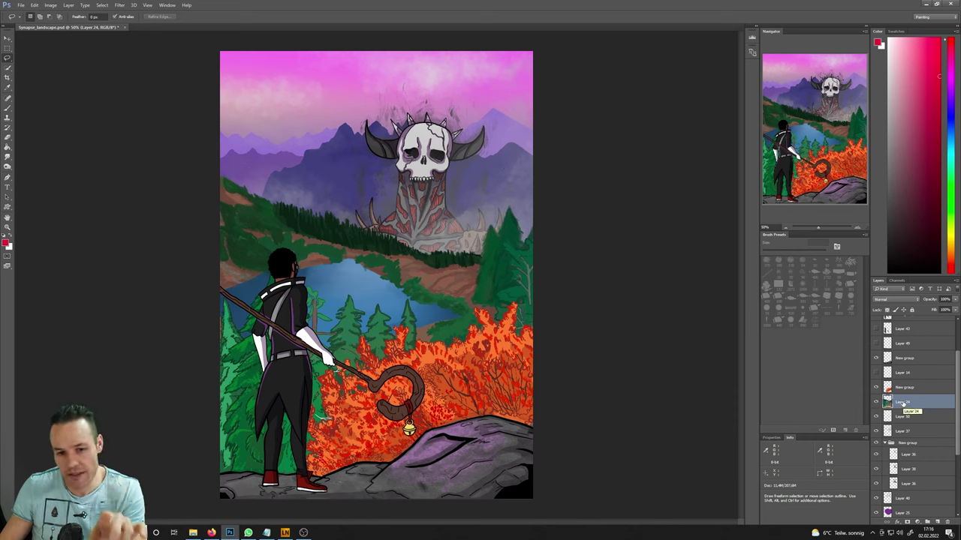
click(876, 403)
click(876, 403)
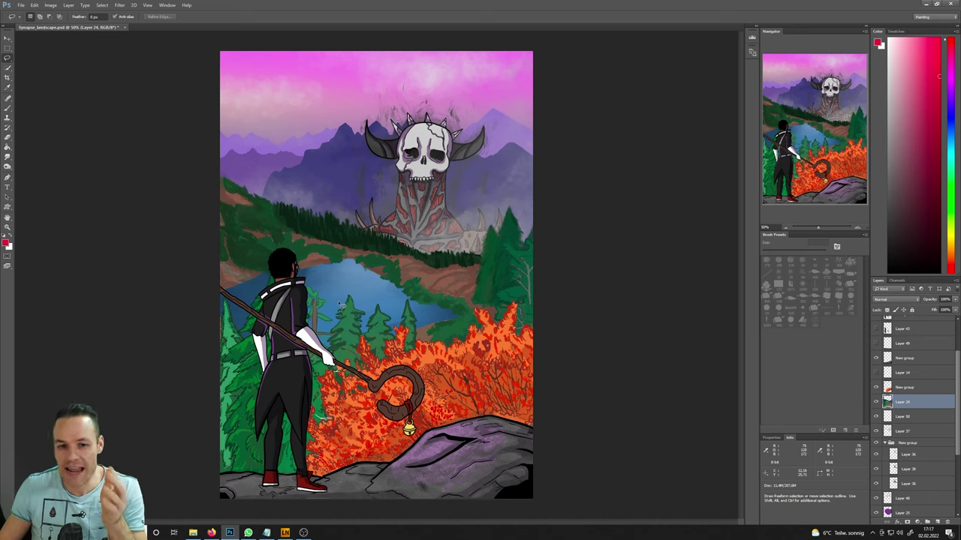
click(876, 402)
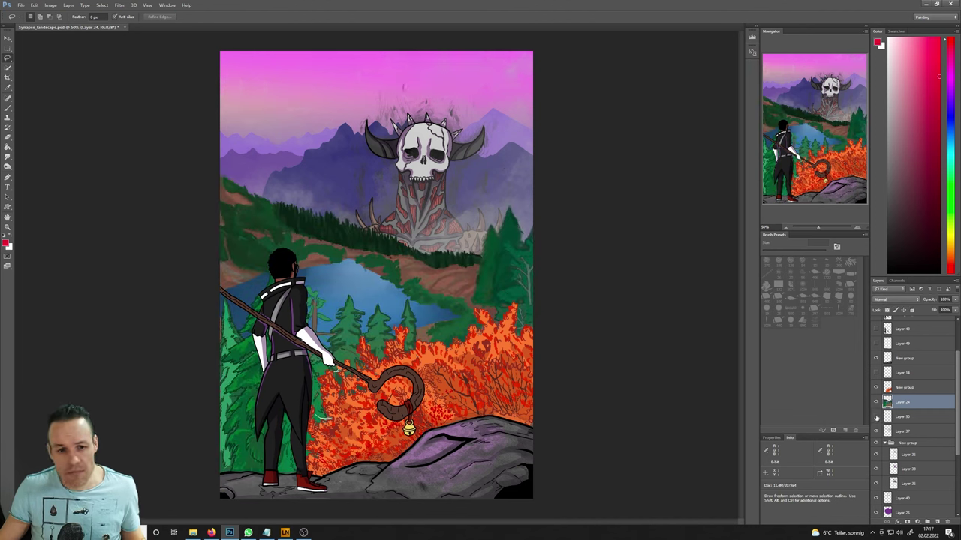
- Compare the scene with and without the cloud layer (Layer 50) and the haze layer (Layer 37), leaving both hidden
click(876, 417)
click(876, 418)
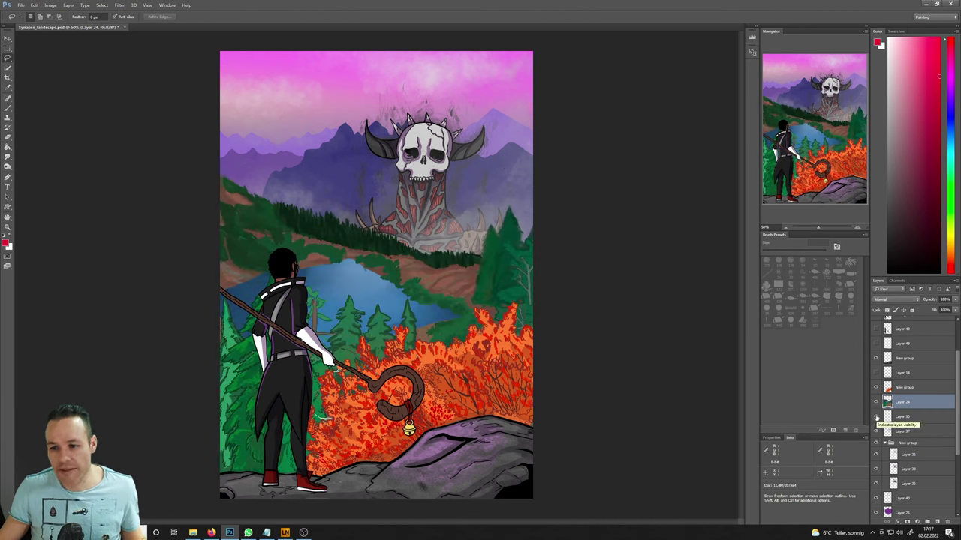
click(876, 417)
click(876, 417)
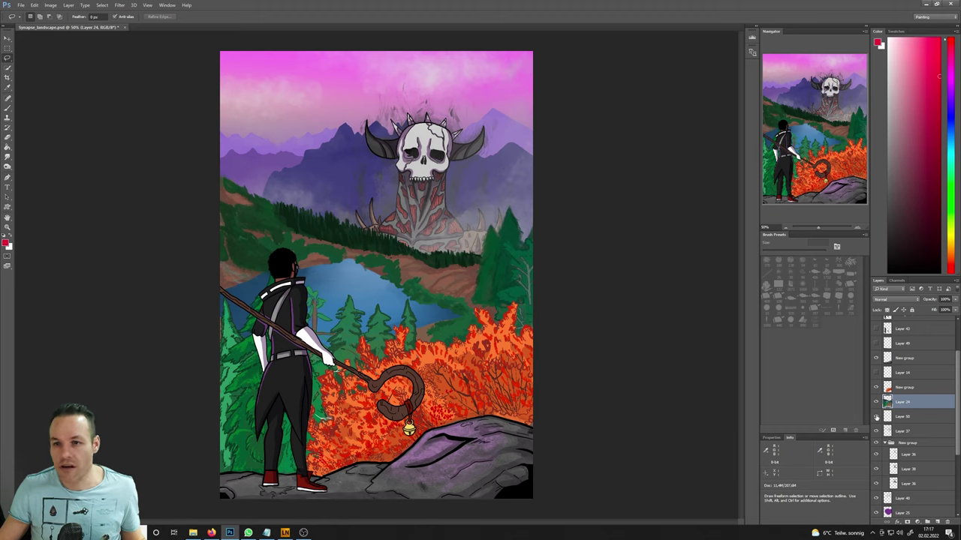
click(876, 417)
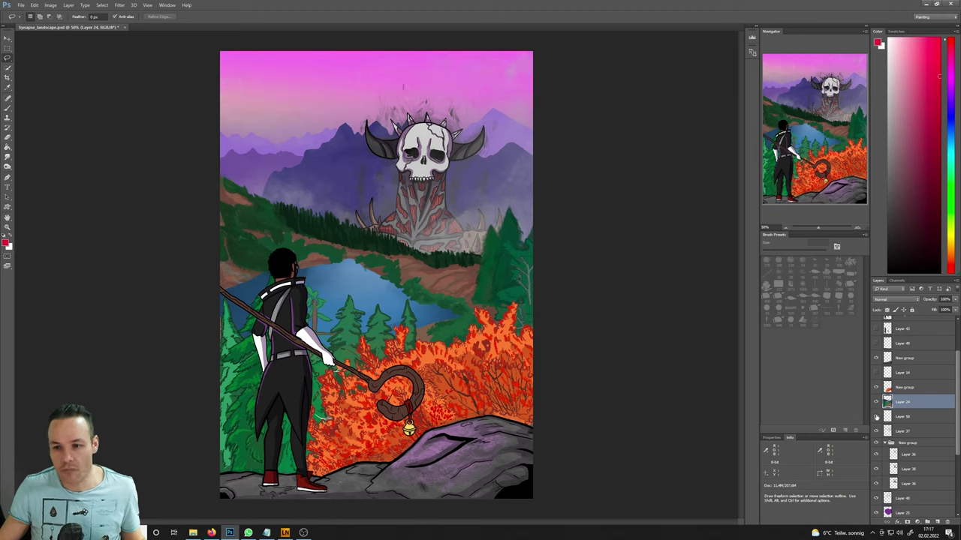
click(876, 418)
click(876, 430)
click(875, 431)
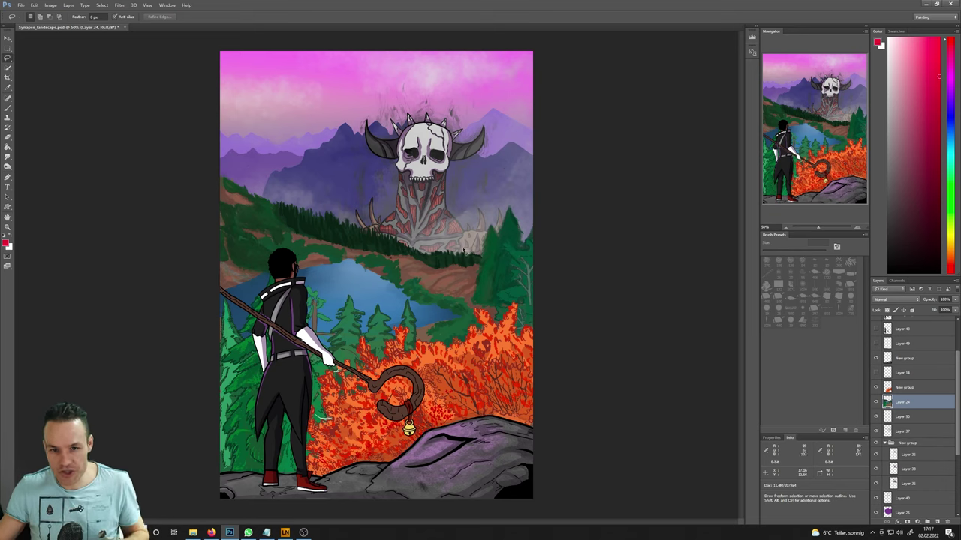
click(876, 417)
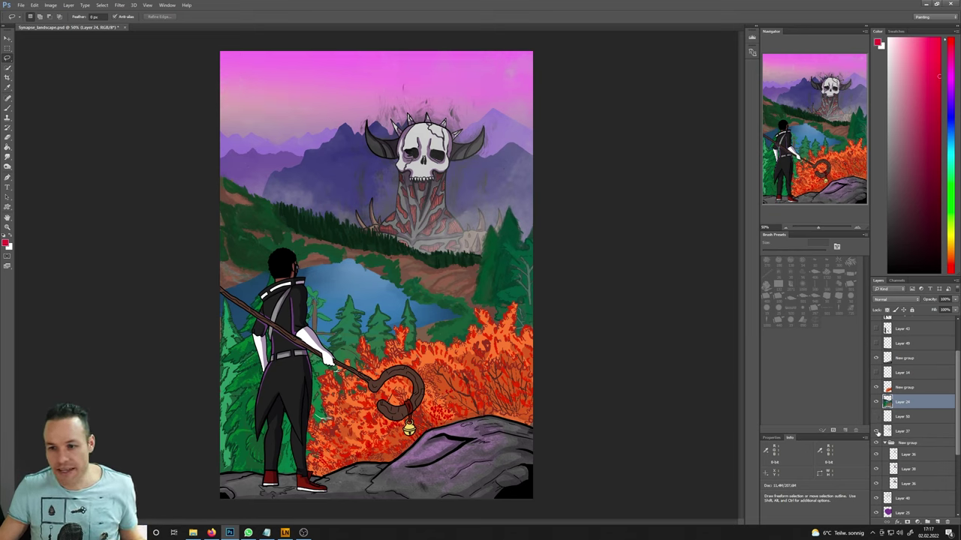
click(876, 430)
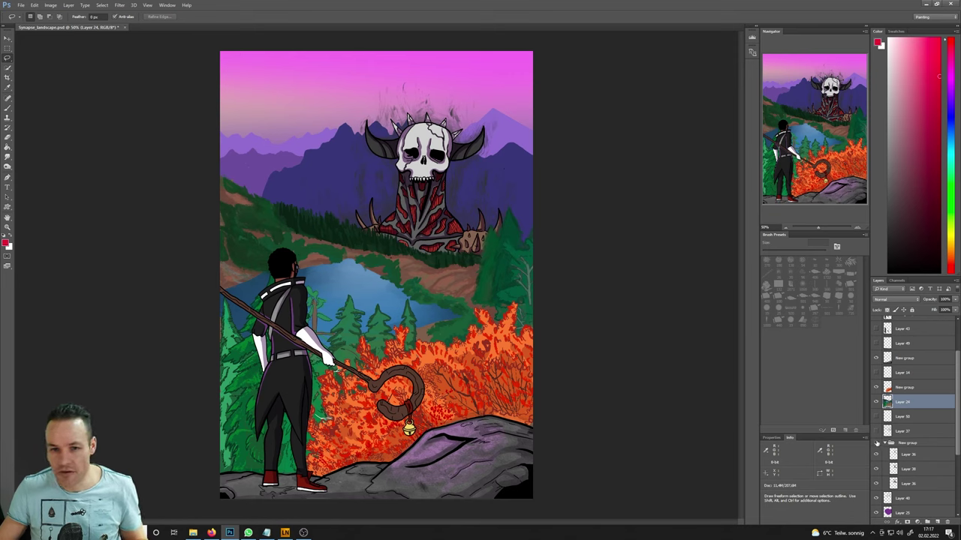
- Examine what each of the three layers in the horned skull creature's group contributes by hiding and reshowing them
scroll(953, 439, down, 3)
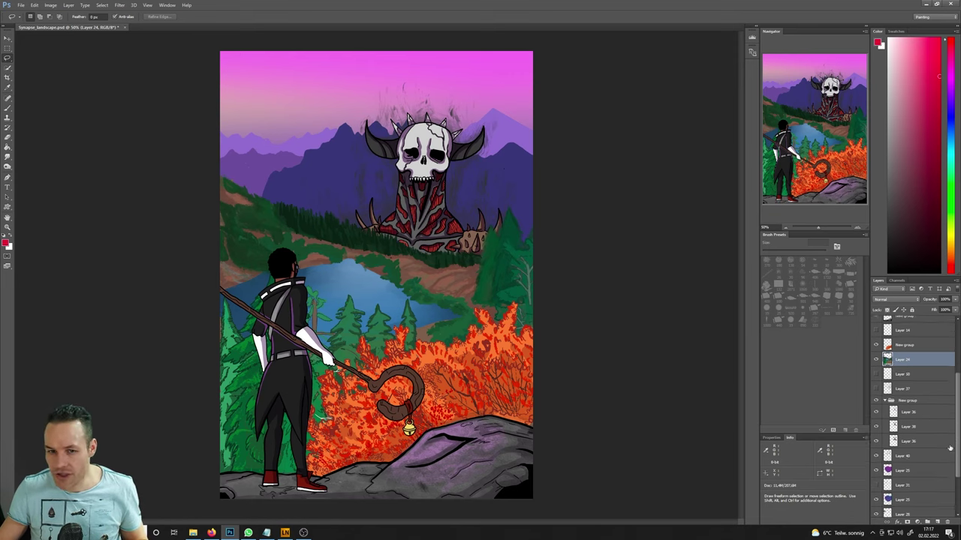
click(875, 411)
click(875, 412)
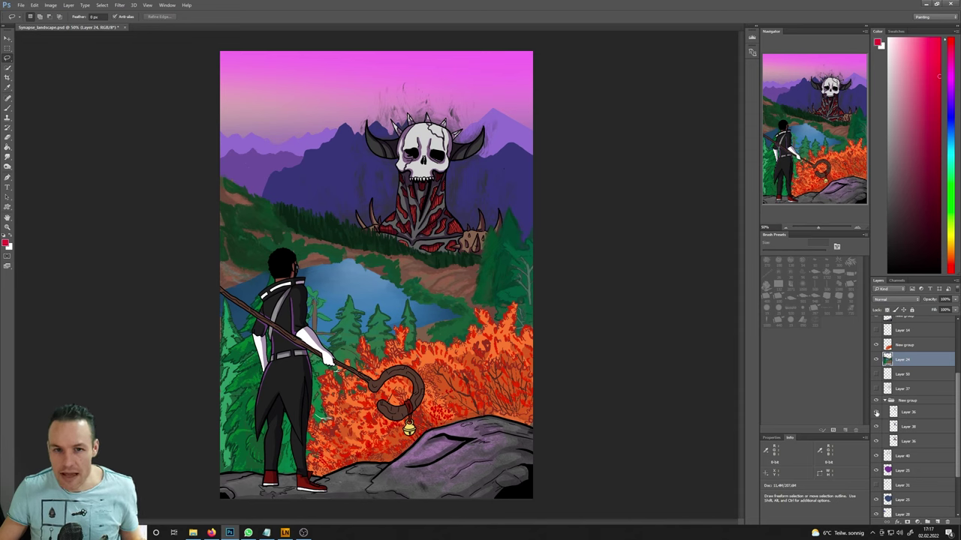
click(875, 427)
click(875, 427)
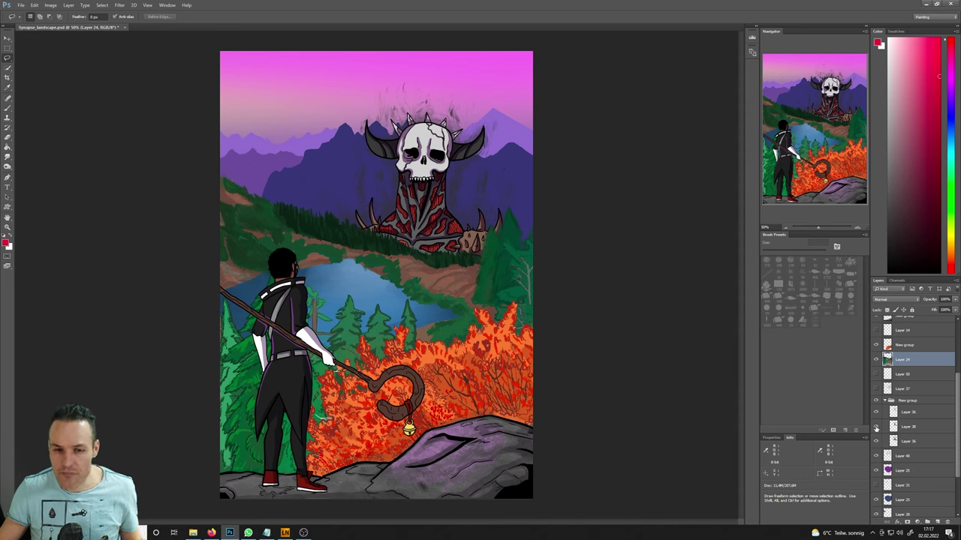
click(875, 427)
click(875, 427)
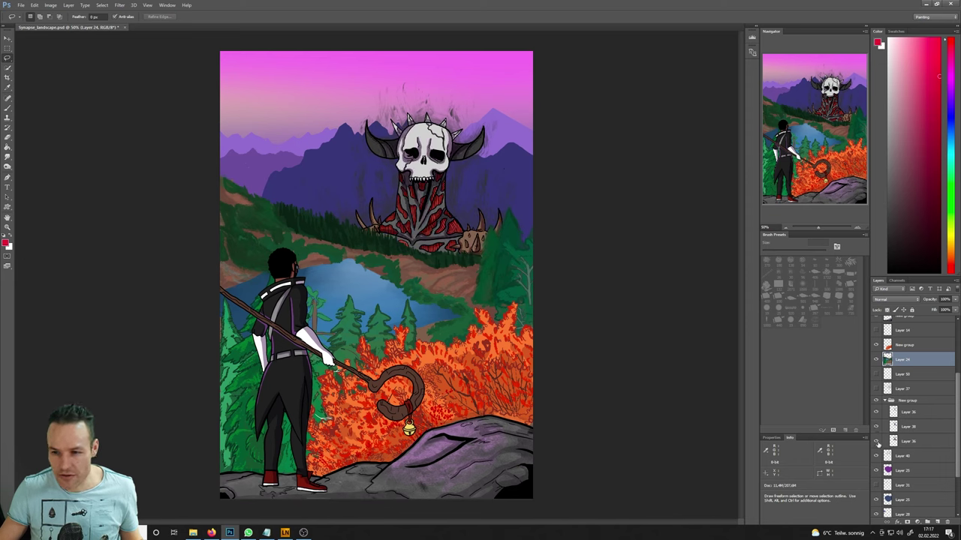
click(876, 442)
click(876, 442)
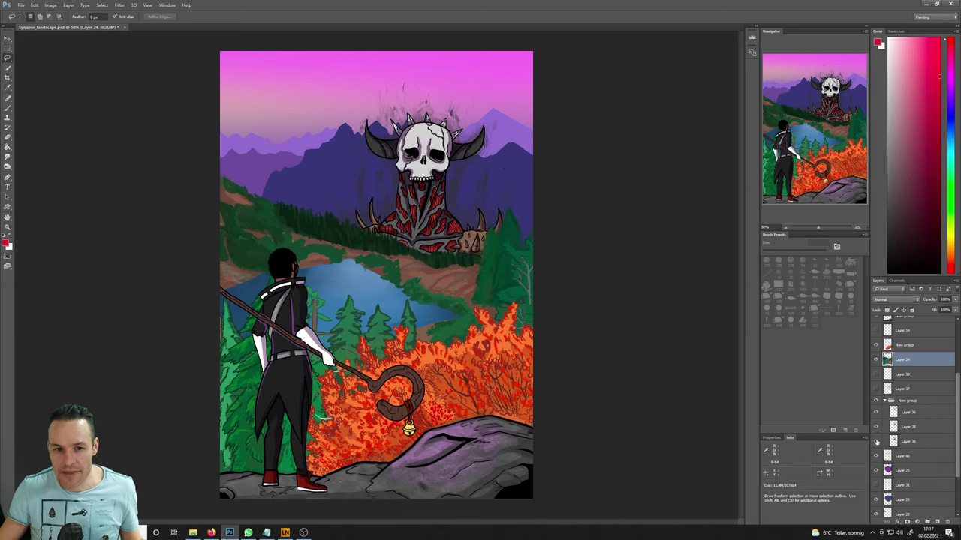
click(876, 442)
click(876, 442)
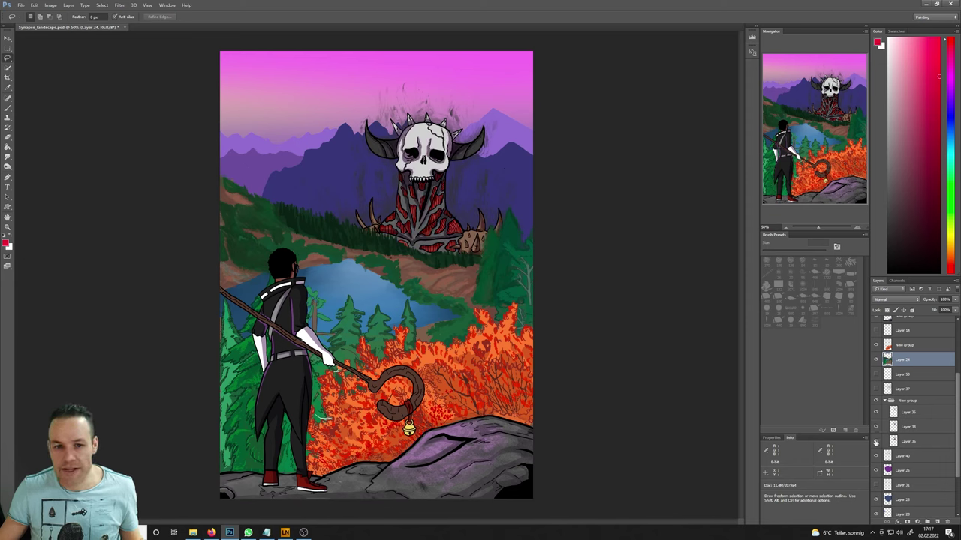
- Compare the horned creature with and without its base color layer, its whole group and the group's uppermost layer, leaving all shown
click(875, 443)
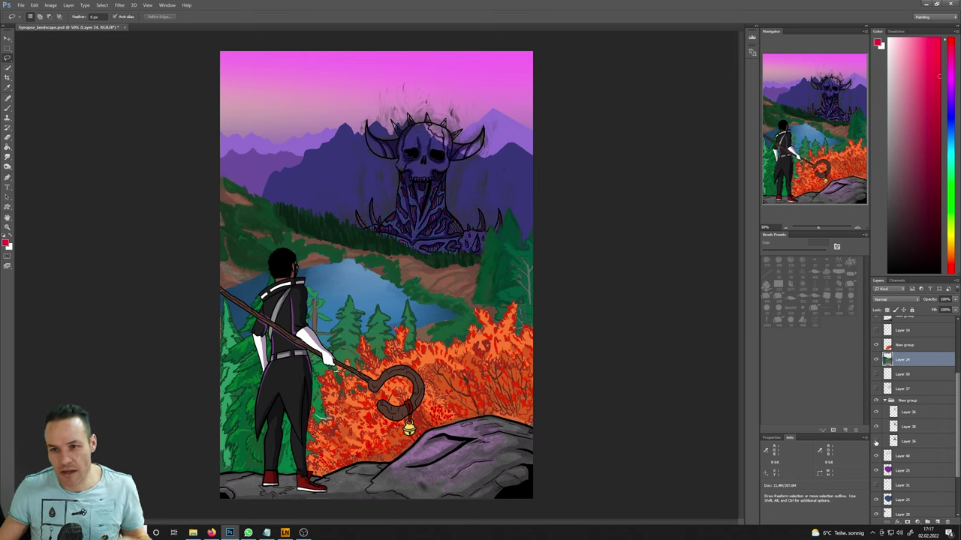
click(911, 442)
click(876, 442)
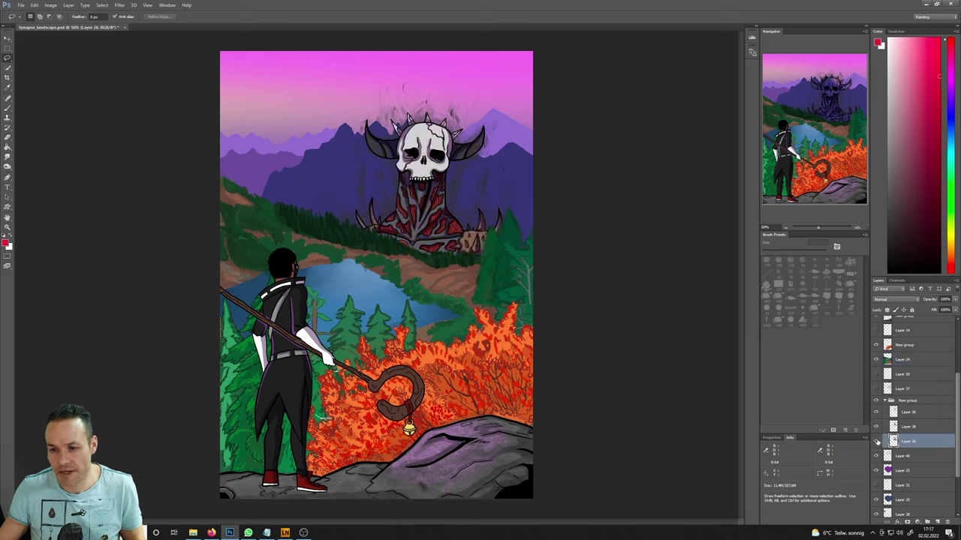
click(876, 403)
click(875, 402)
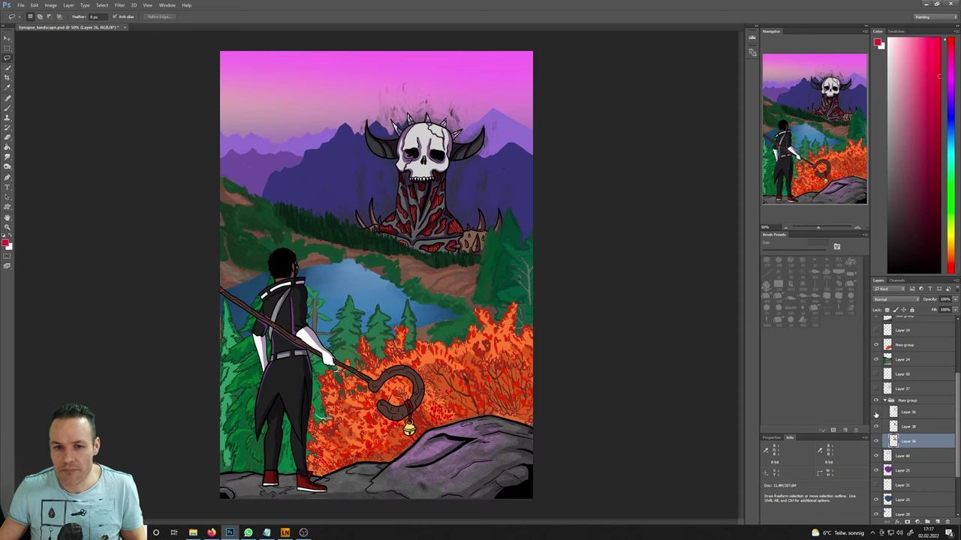
click(875, 413)
click(875, 414)
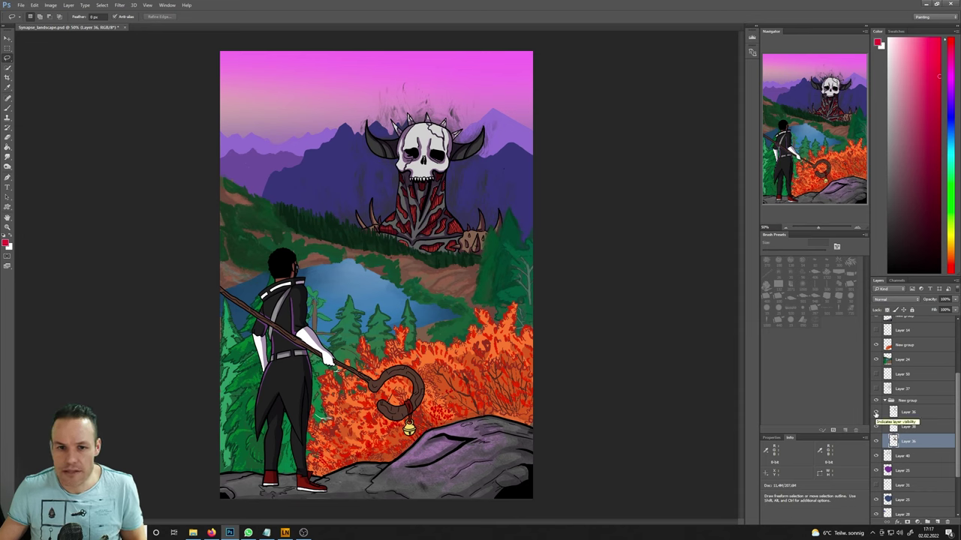
- Merge Layer 38 with the base color layer below it in the creature's group, and check the remaining upper layer's contribution
click(913, 412)
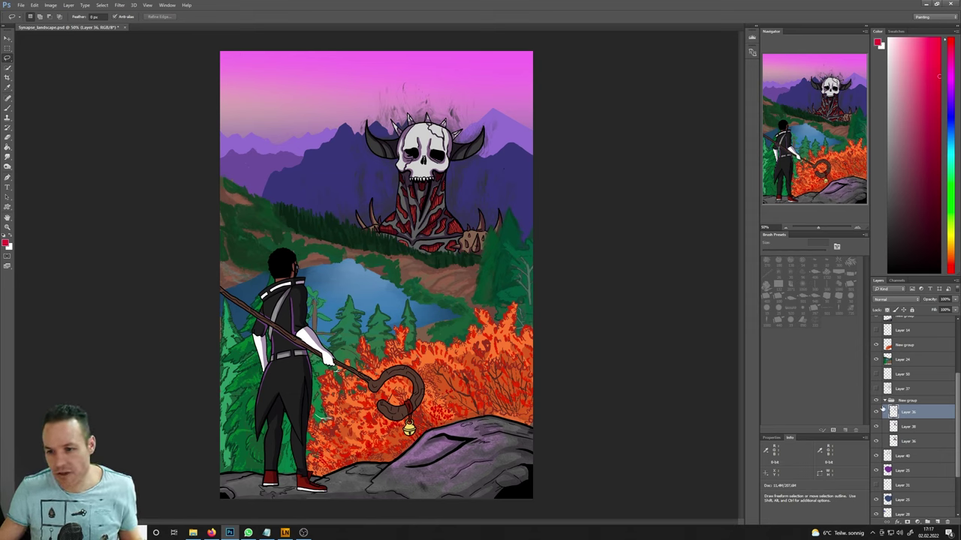
click(915, 428)
right_click(917, 441)
click(893, 375)
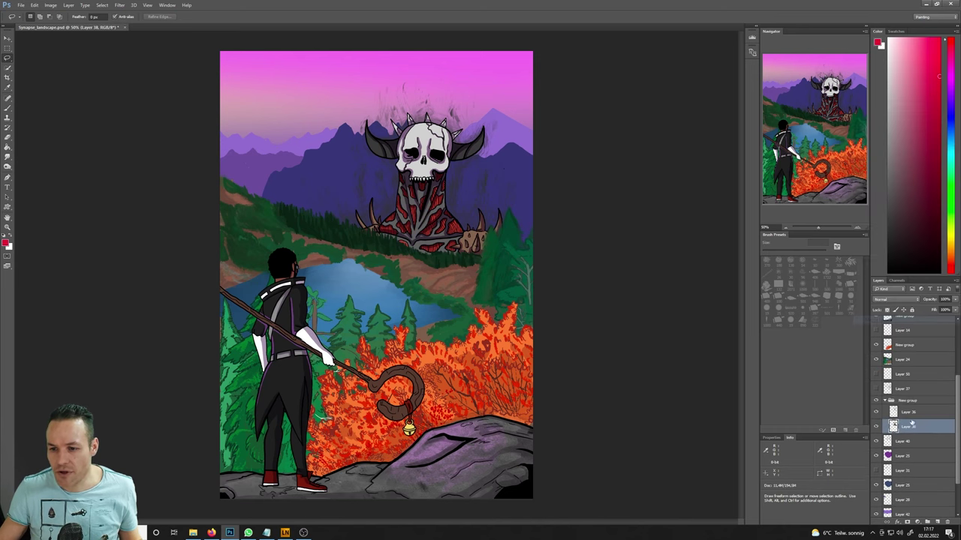
click(875, 413)
click(875, 413)
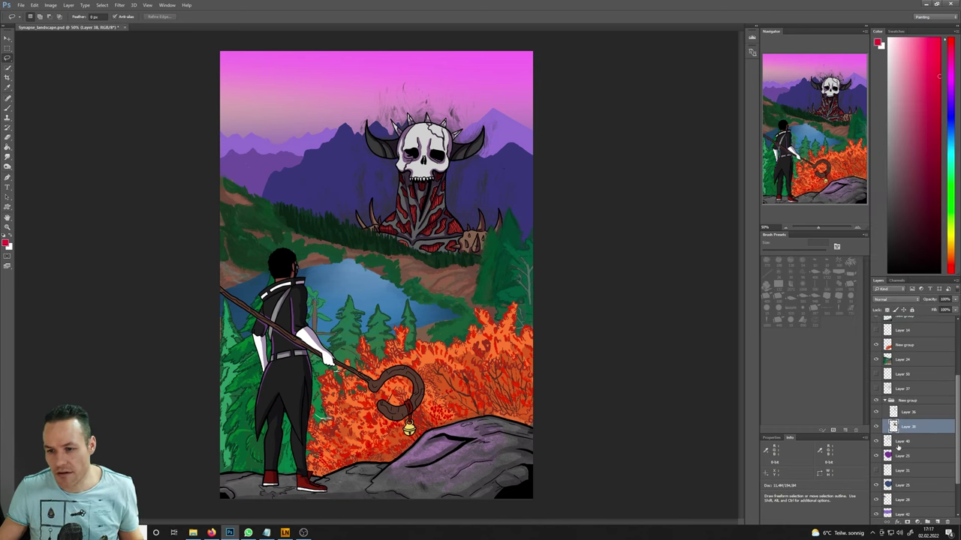
- Compare the scene with and without the dark smoke wisps around the horned creature on Layer 40
click(875, 442)
click(876, 442)
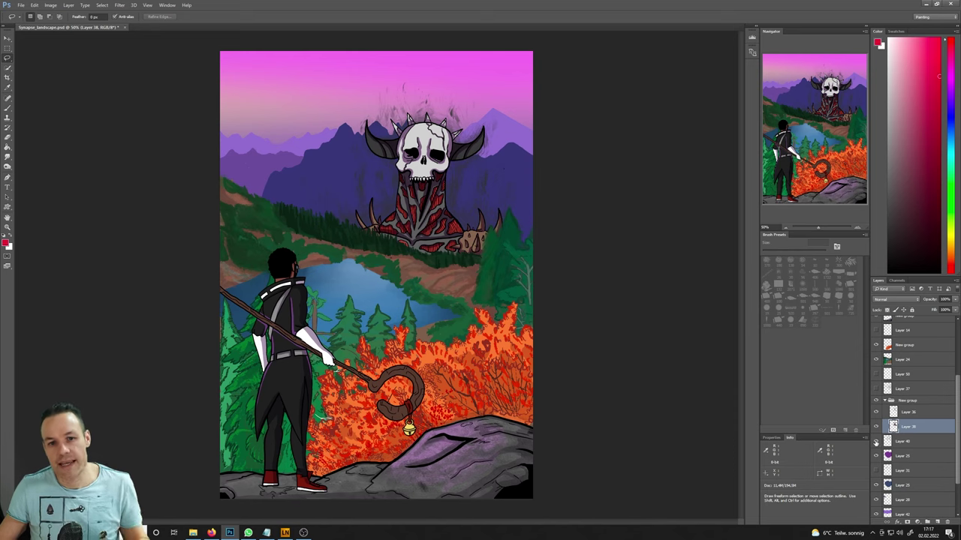
click(876, 442)
click(876, 442)
click(875, 442)
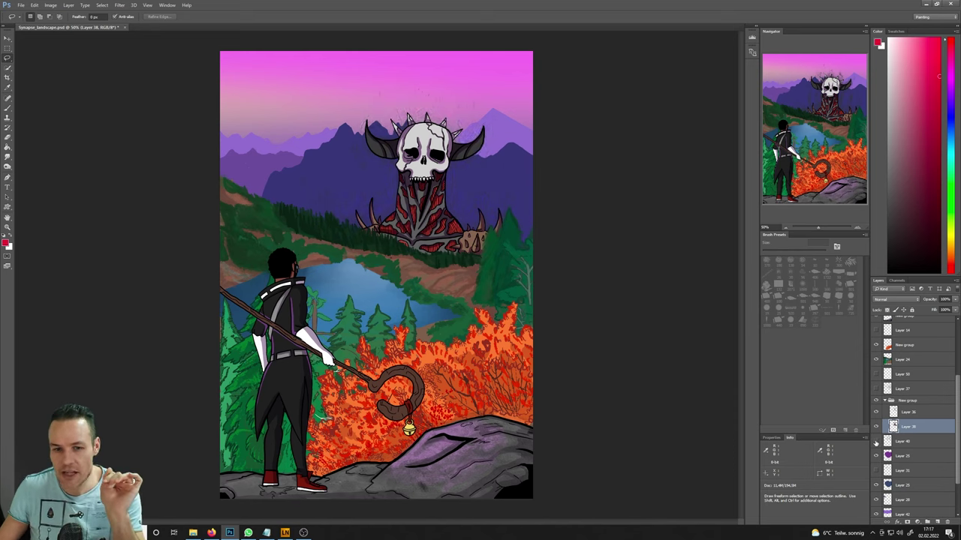
click(876, 442)
click(875, 442)
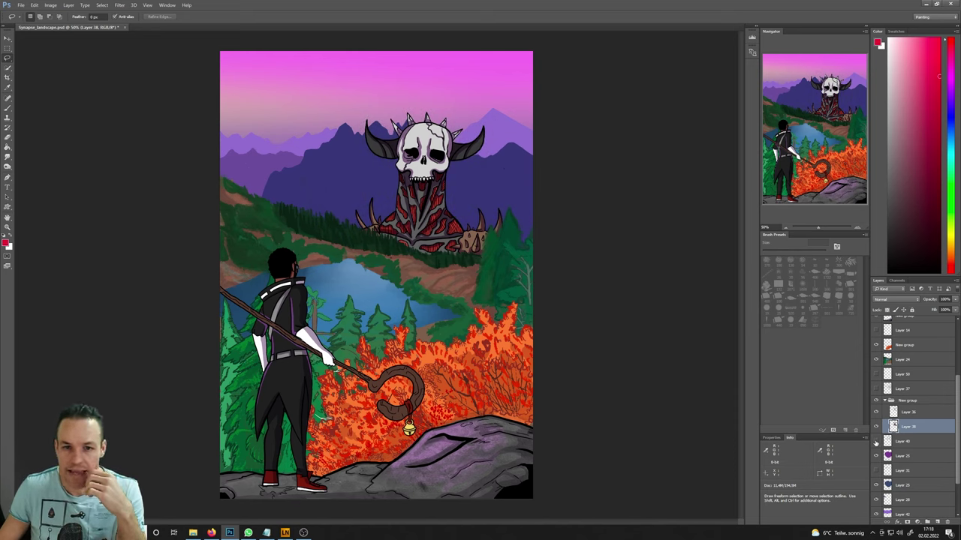
click(876, 442)
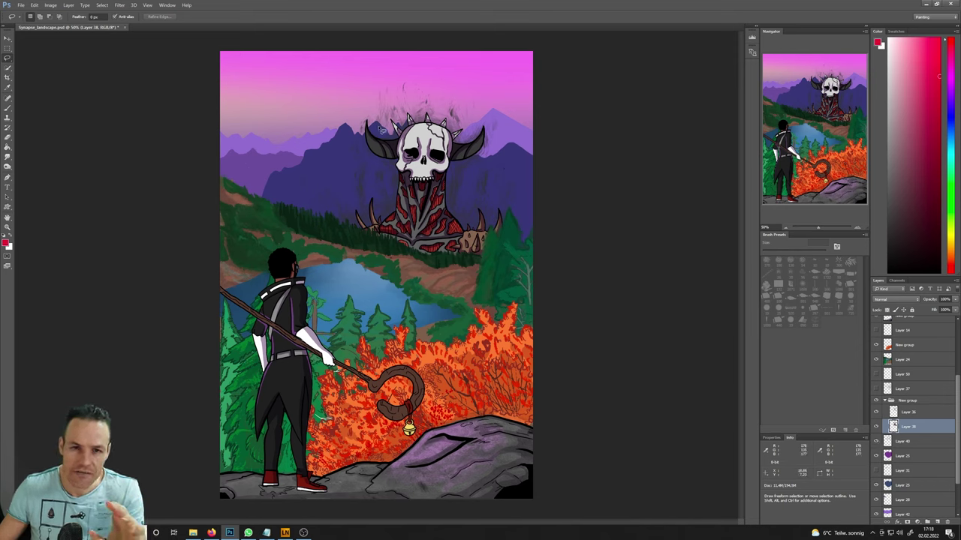
- Check the merged creature layer, compare the dark smoke wisps again, and leave Layer 40 hidden
click(876, 427)
click(876, 427)
click(877, 441)
click(877, 441)
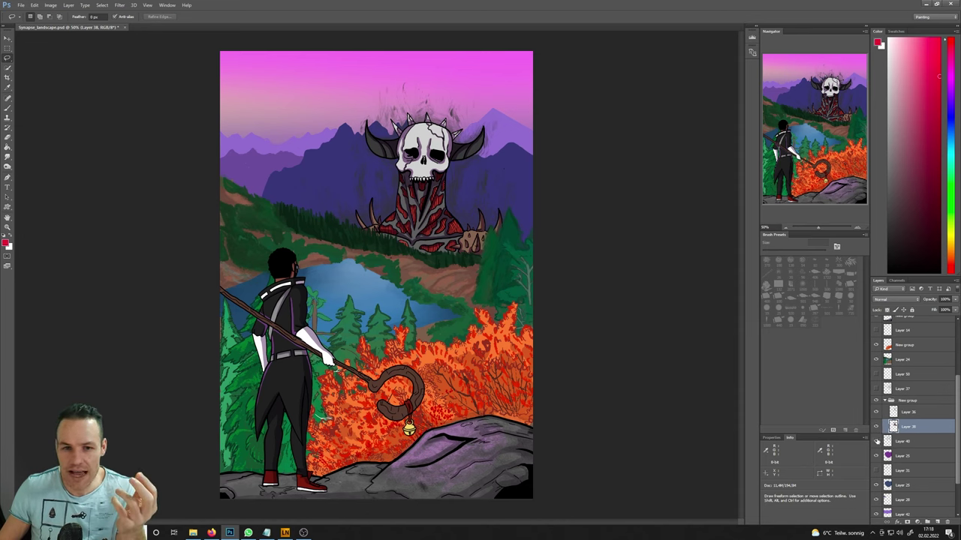
click(876, 441)
click(877, 441)
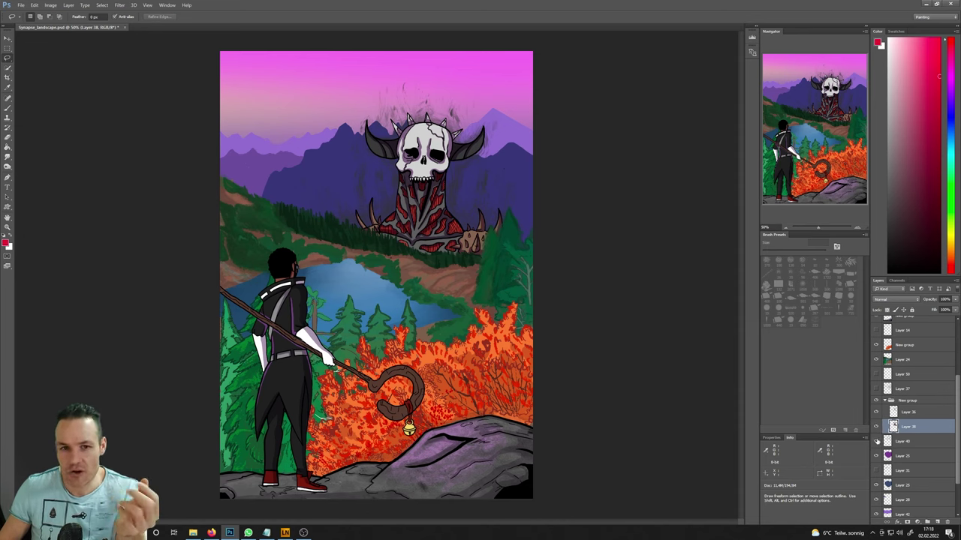
click(877, 441)
click(876, 441)
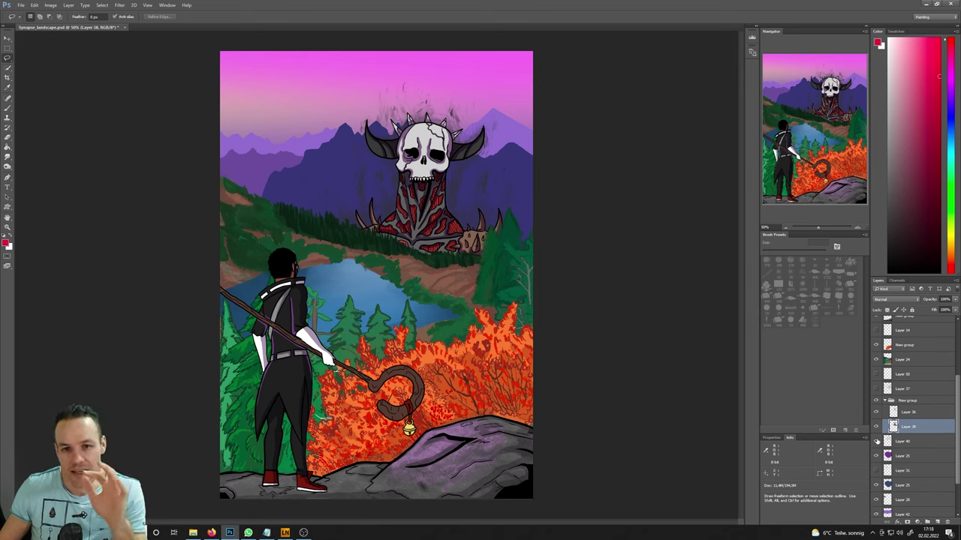
click(876, 441)
click(876, 441)
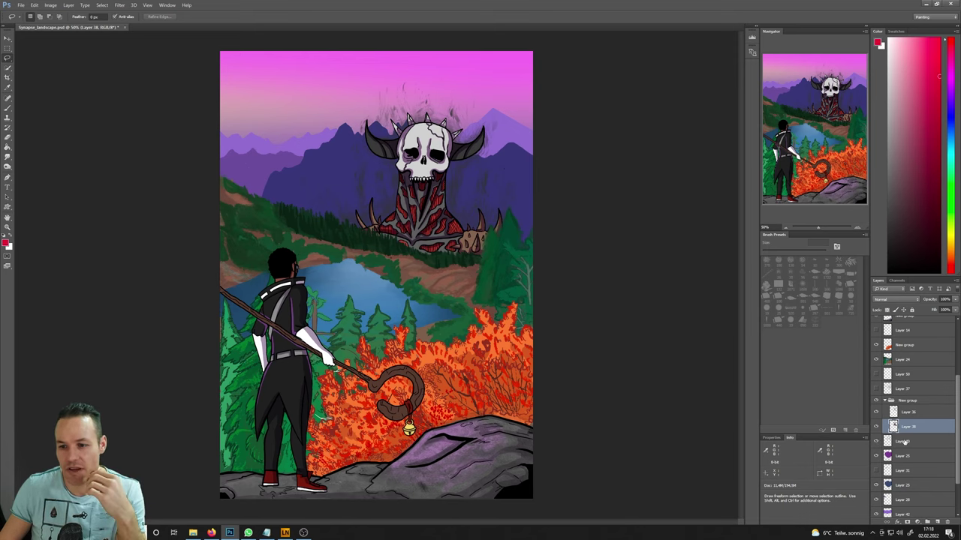
click(904, 443)
click(875, 443)
- Compare the dark mountains with and without their purple Overlay layer, leaving it shown
click(912, 460)
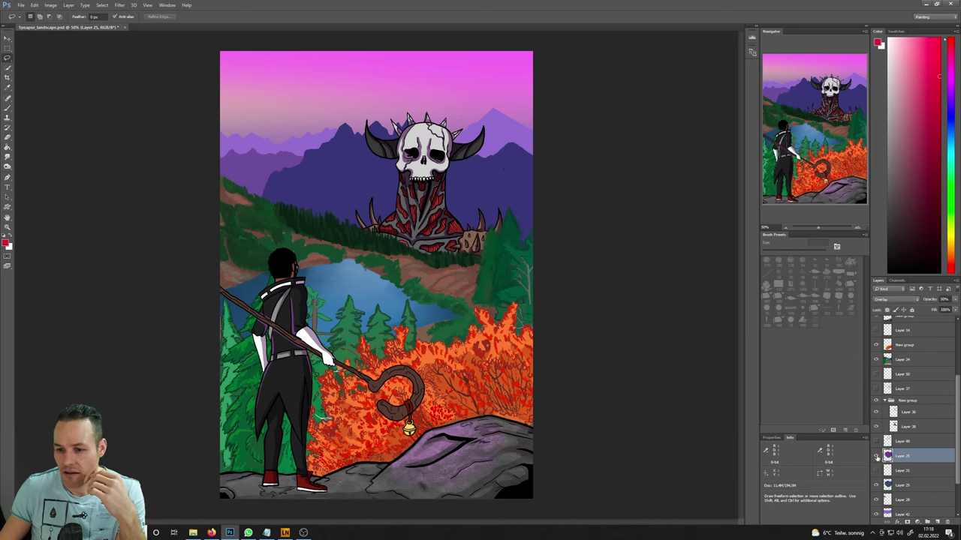
click(876, 456)
click(876, 456)
click(875, 456)
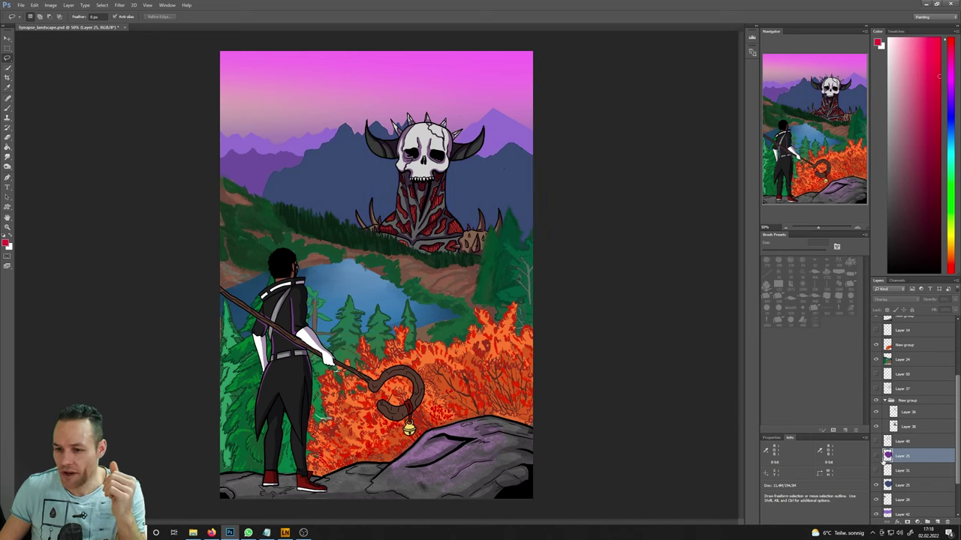
click(876, 457)
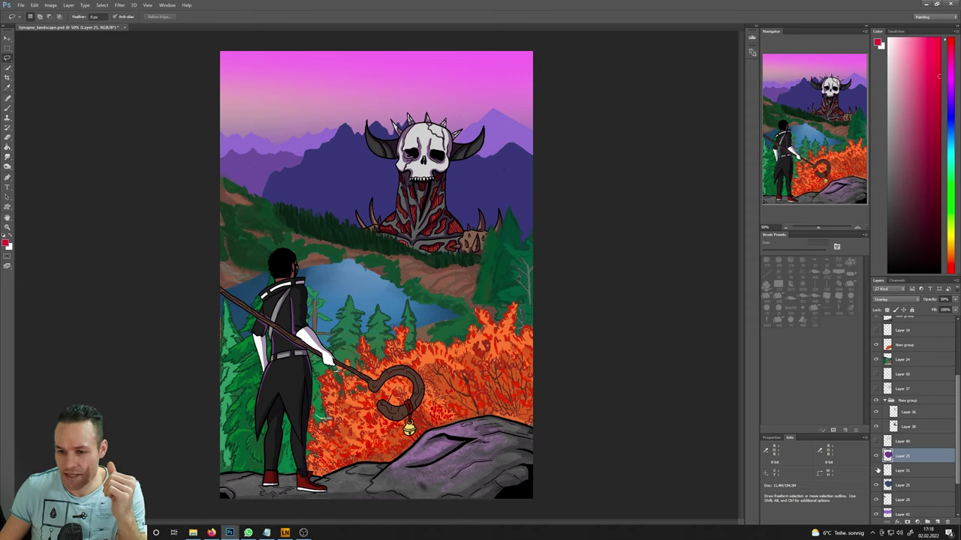
- Compare the mountains with and without the ridge and shading lines on Layer 31, leaving them hidden
click(877, 470)
click(877, 469)
click(877, 469)
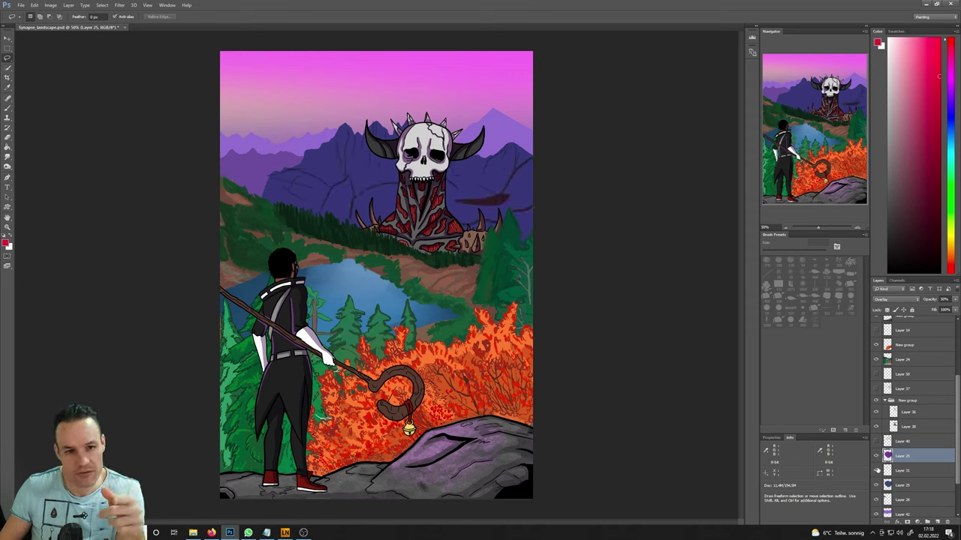
click(918, 470)
click(876, 471)
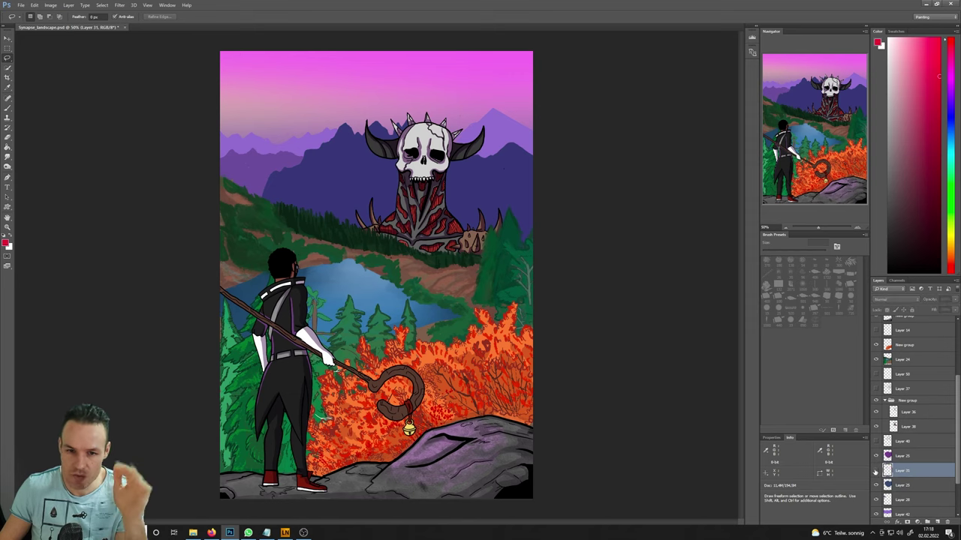
- Recheck the purple mountain tint and the ridge lines, leaving the tint shown and Layer 31 hidden
click(876, 456)
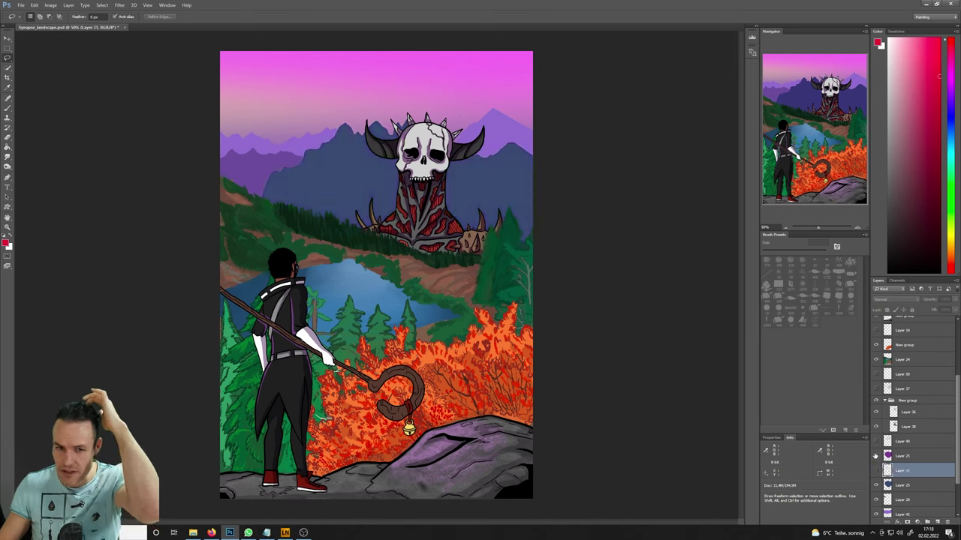
click(875, 456)
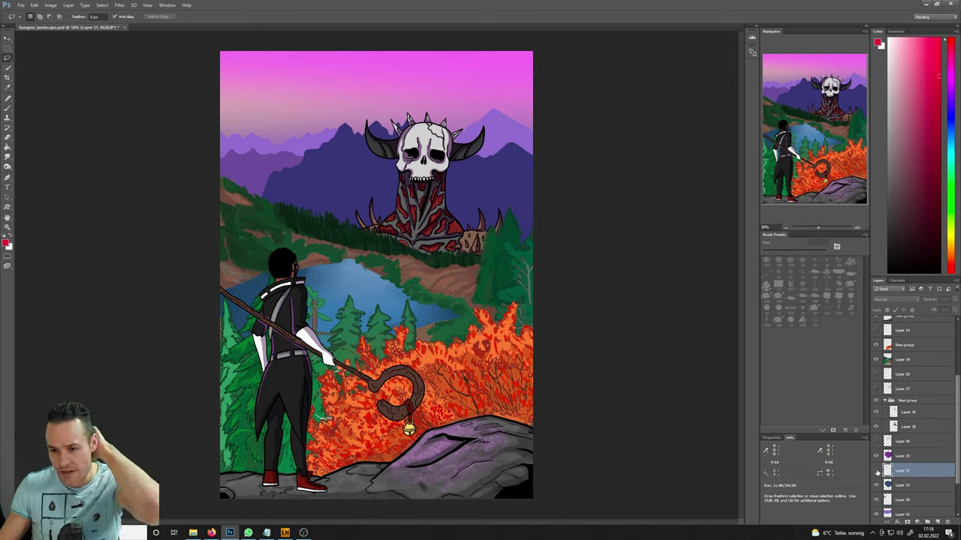
click(876, 470)
click(876, 471)
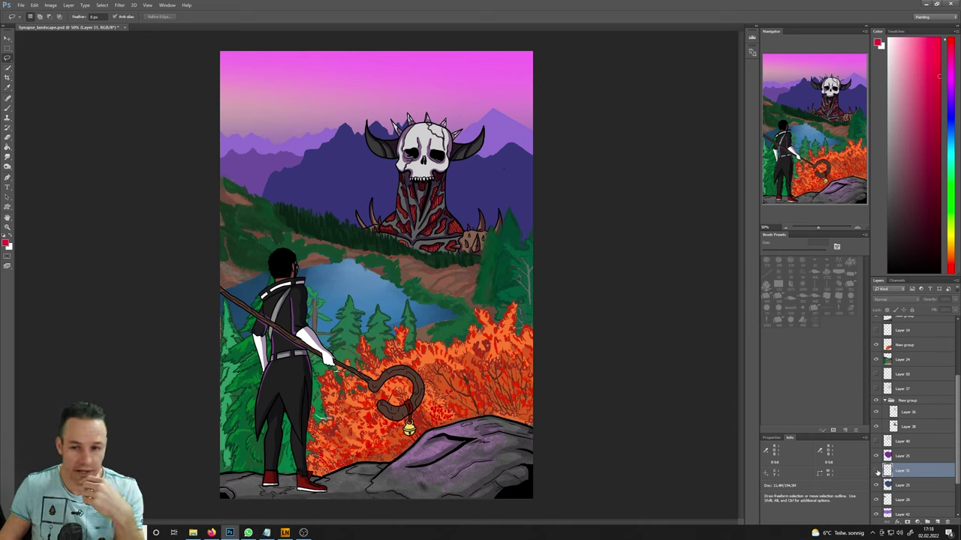
click(876, 457)
click(875, 456)
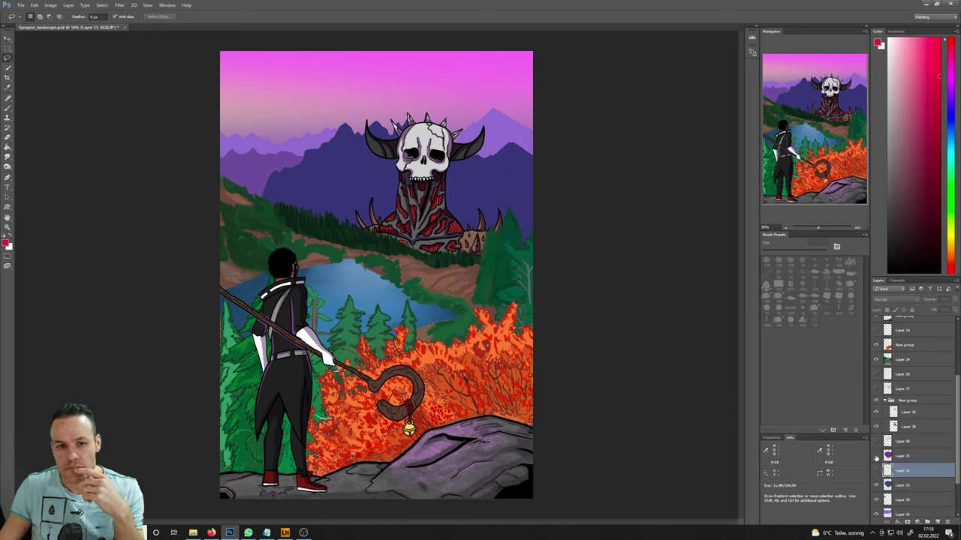
click(876, 456)
click(876, 456)
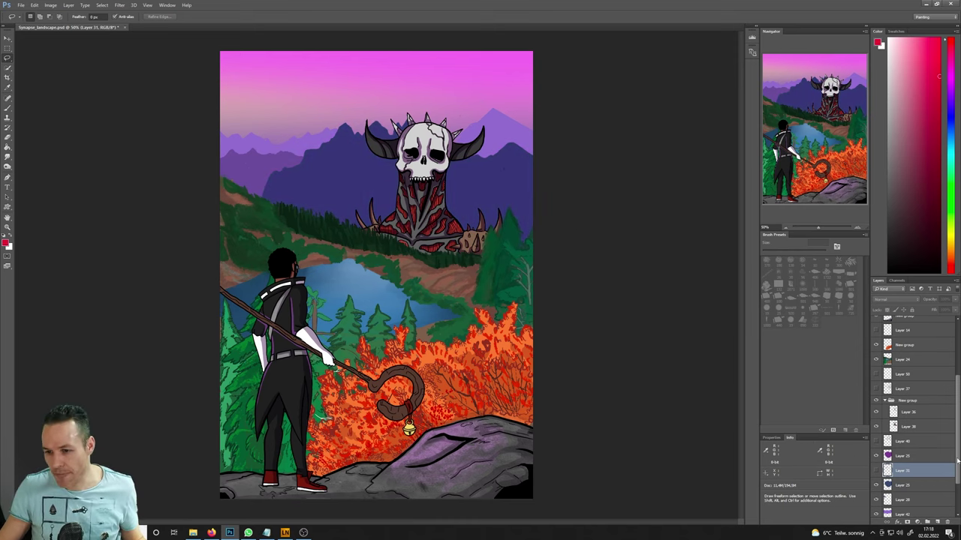
- Examine the background mountain layers below Layer 31 down to Layer 42 by hiding and reshowing each one
scroll(923, 461, down, 2)
click(876, 453)
click(876, 453)
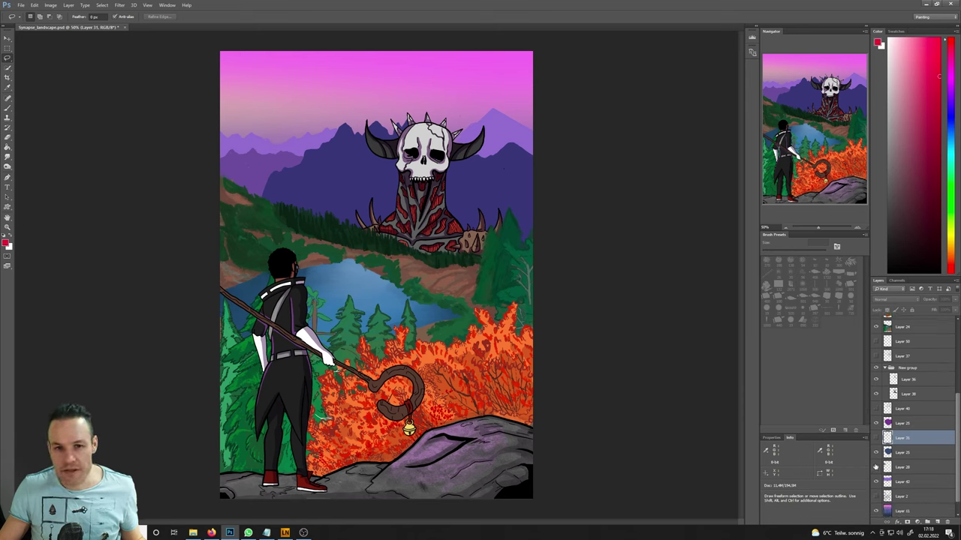
click(875, 467)
click(875, 467)
click(877, 483)
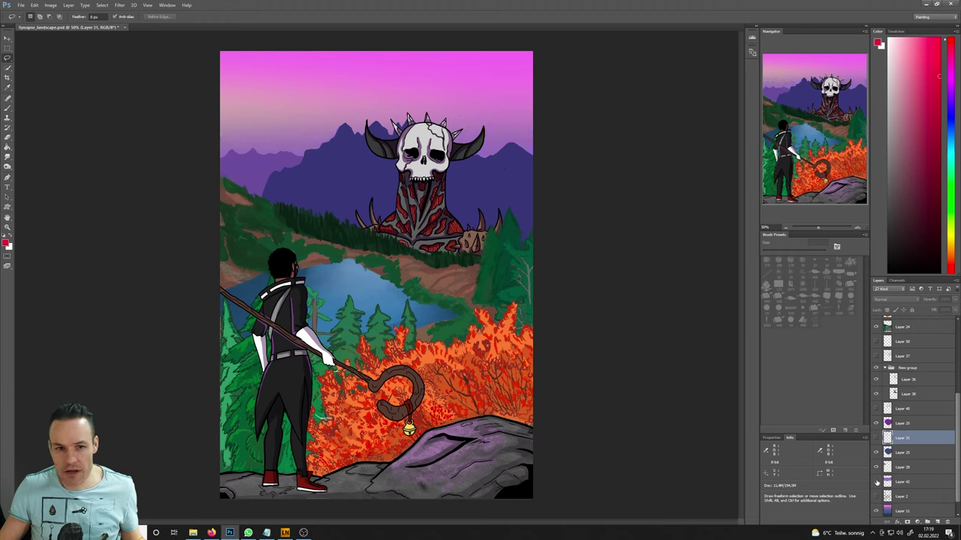
click(876, 483)
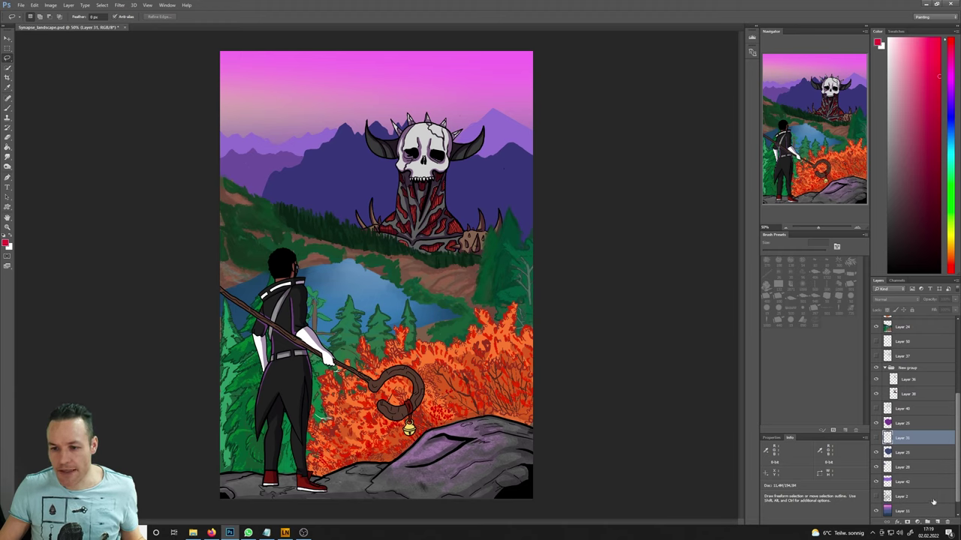
- Check the rough sketch on Layer 2, leaving it hidden, and compare the sky with and without the Layer 11 gradient
scroll(956, 490, down, 1)
click(875, 481)
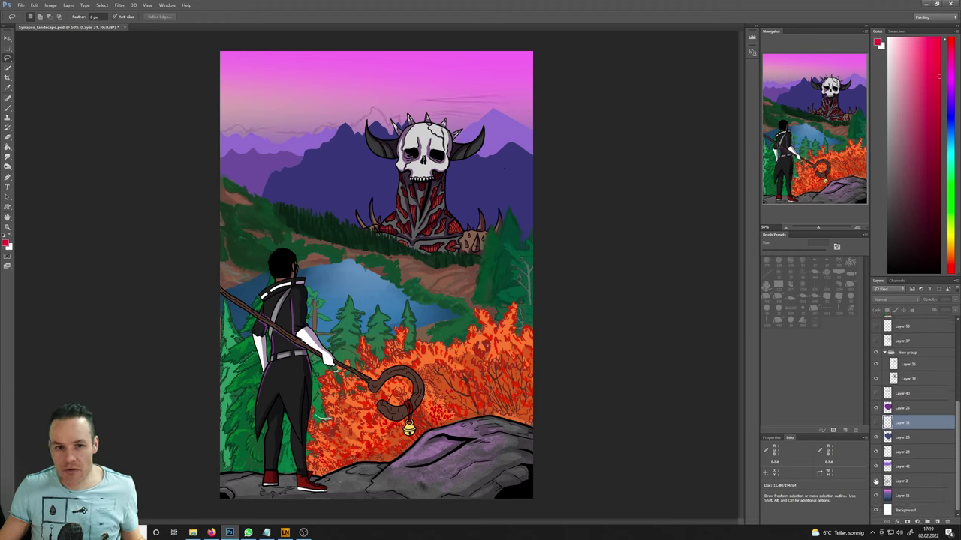
click(875, 481)
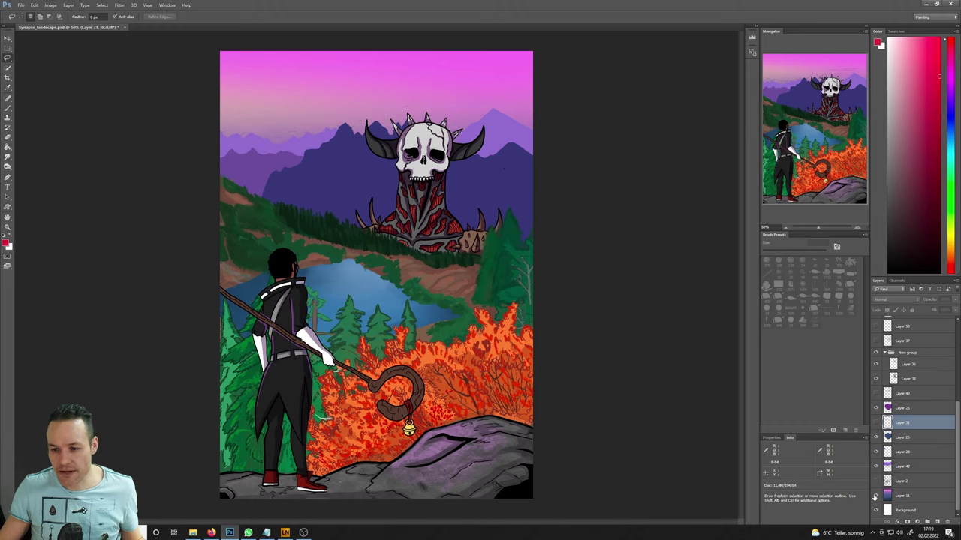
click(875, 496)
click(875, 496)
click(875, 496)
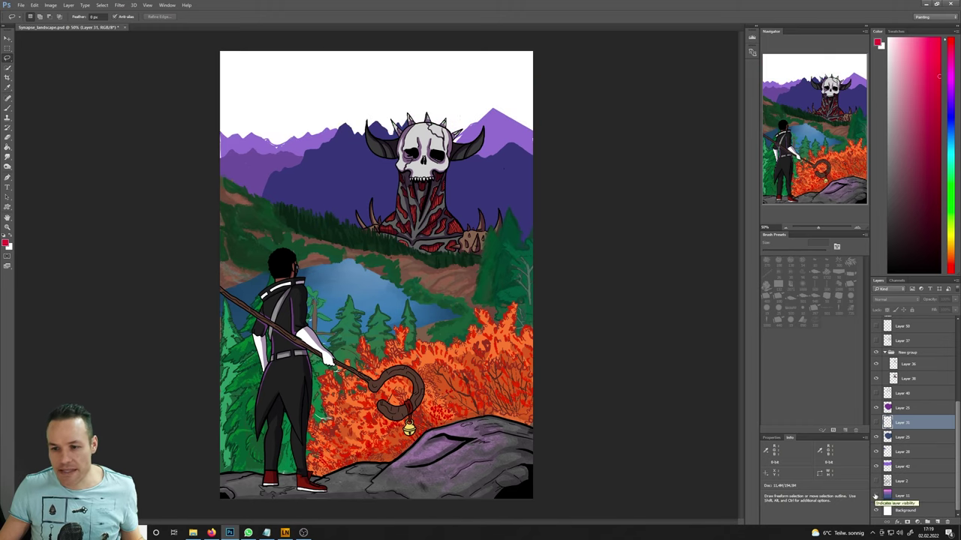
click(875, 496)
- Merge the sky gradient on Layer 11 with the Background layer
click(919, 496)
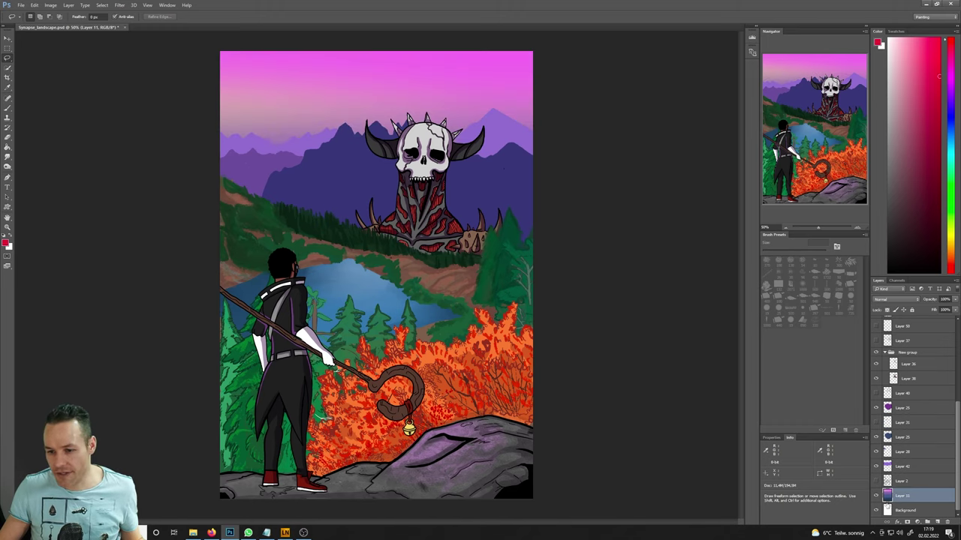
shift+click(905, 510)
right_click(900, 510)
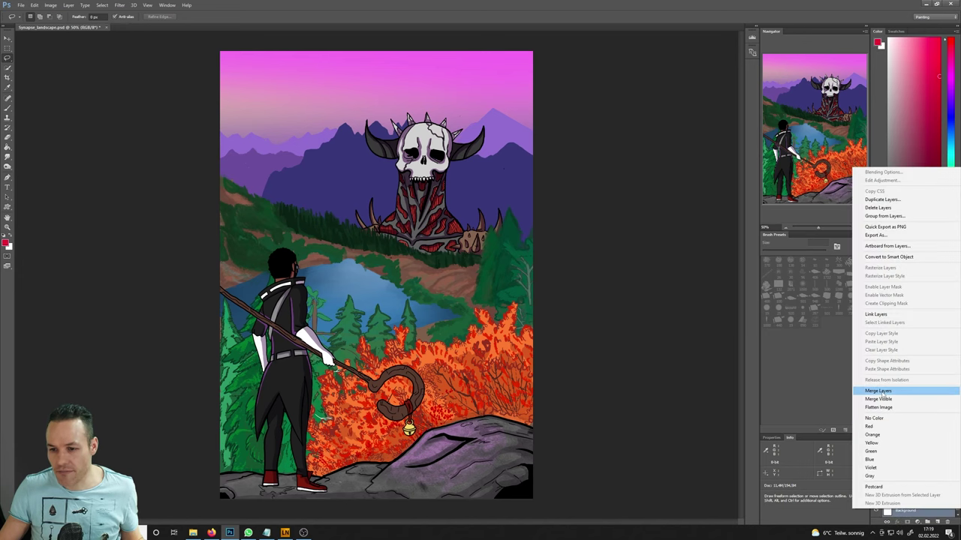
click(881, 392)
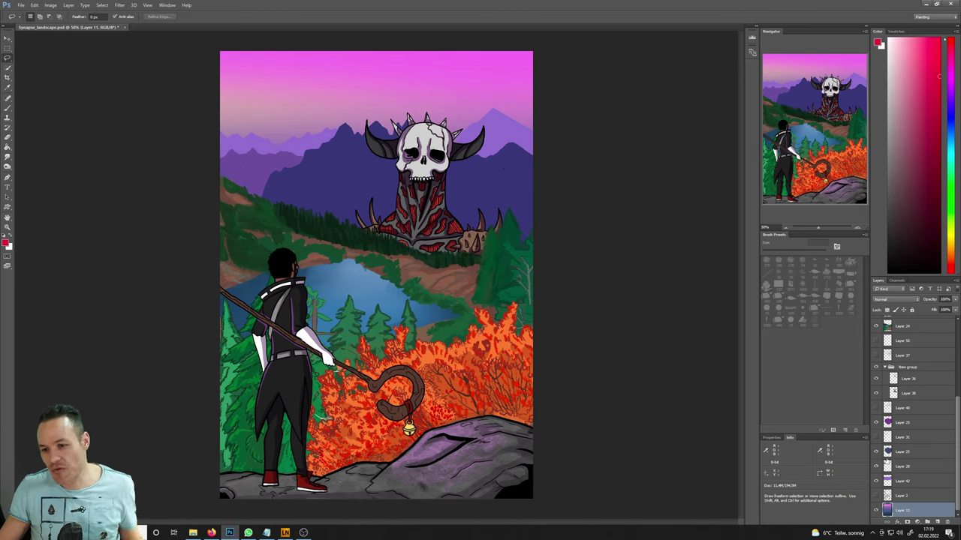
- Merge the background mountain layers from Layer 42 up to Layer 40 into one layer
click(902, 481)
click(875, 466)
click(875, 466)
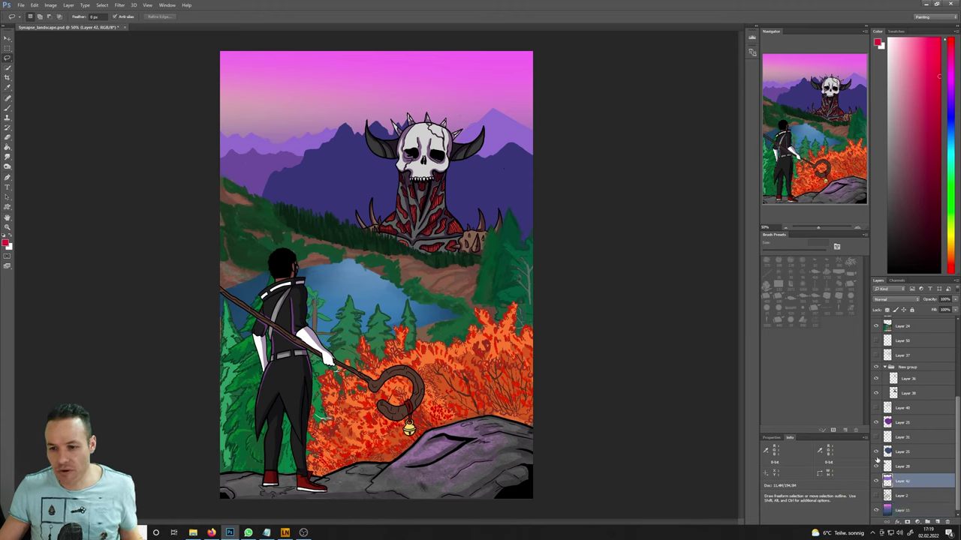
click(875, 453)
click(875, 453)
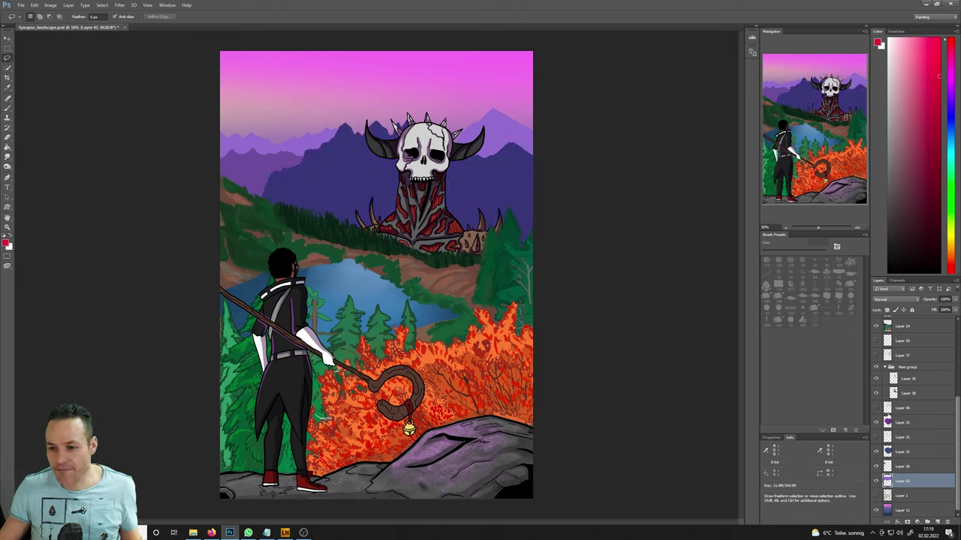
click(875, 409)
click(875, 409)
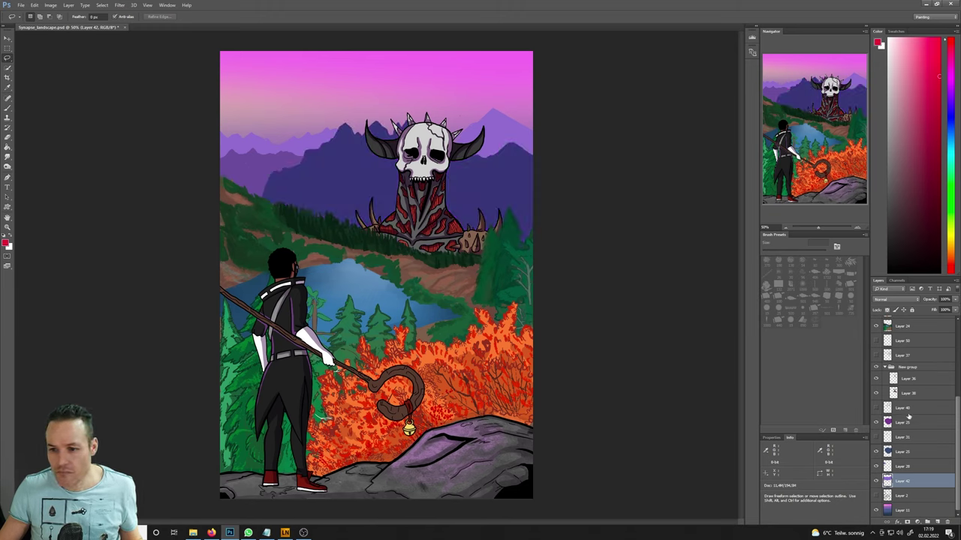
shift+click(904, 409)
right_click(904, 409)
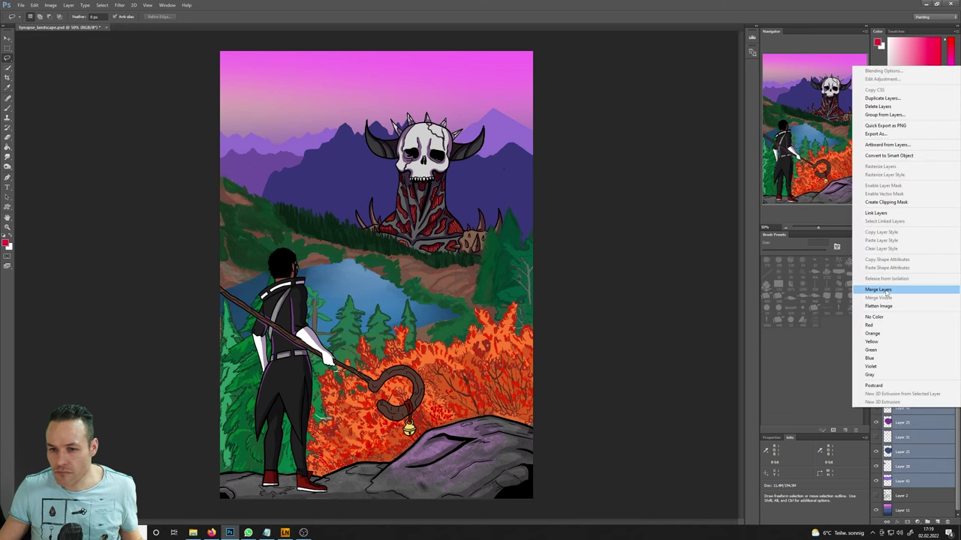
click(890, 287)
- Compare the painting with and without the merged mountains on Layer 40 and the sky gradient on Layer 11
click(875, 481)
click(876, 480)
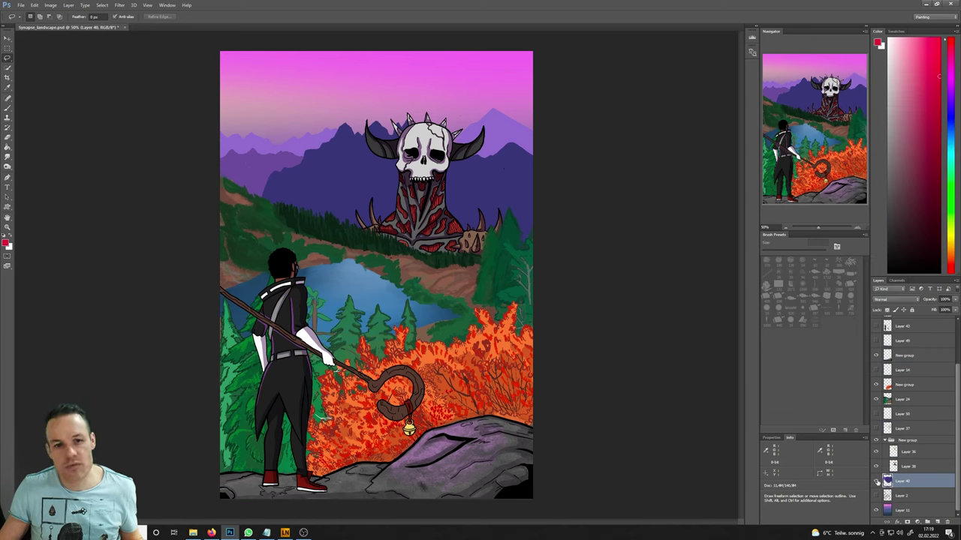
click(876, 509)
click(876, 509)
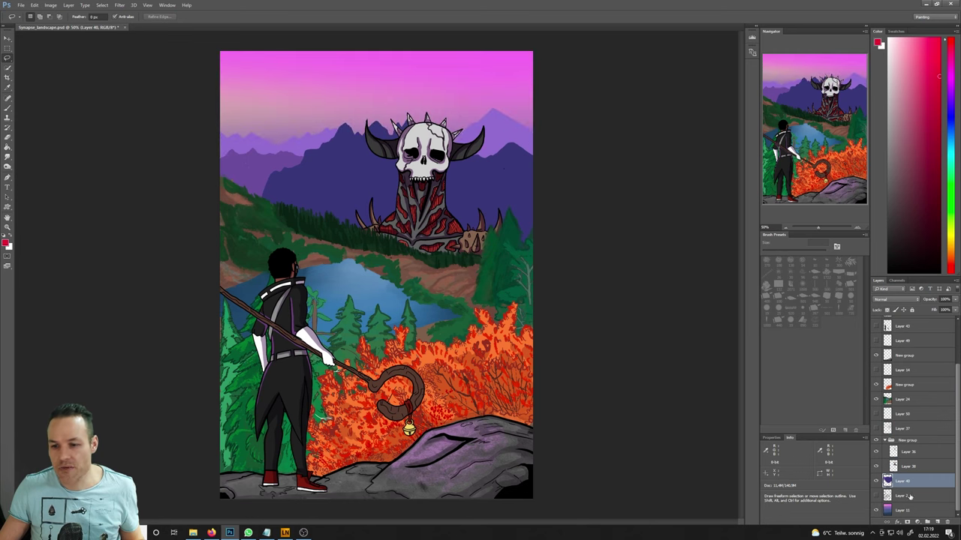
- Delete the hidden rough sketch on Layer 2
click(910, 496)
right_click(910, 496)
click(901, 191)
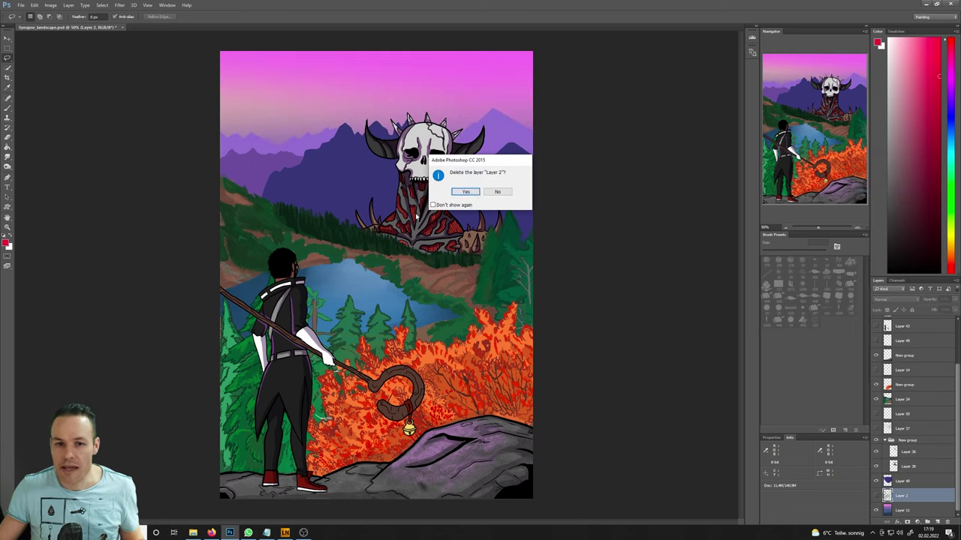
click(466, 192)
- Delete the hidden layers 50, 37, 49, 14, 43 and 21 together, keeping Layer 53 and Layer 21 copy
scroll(899, 456, up, 1)
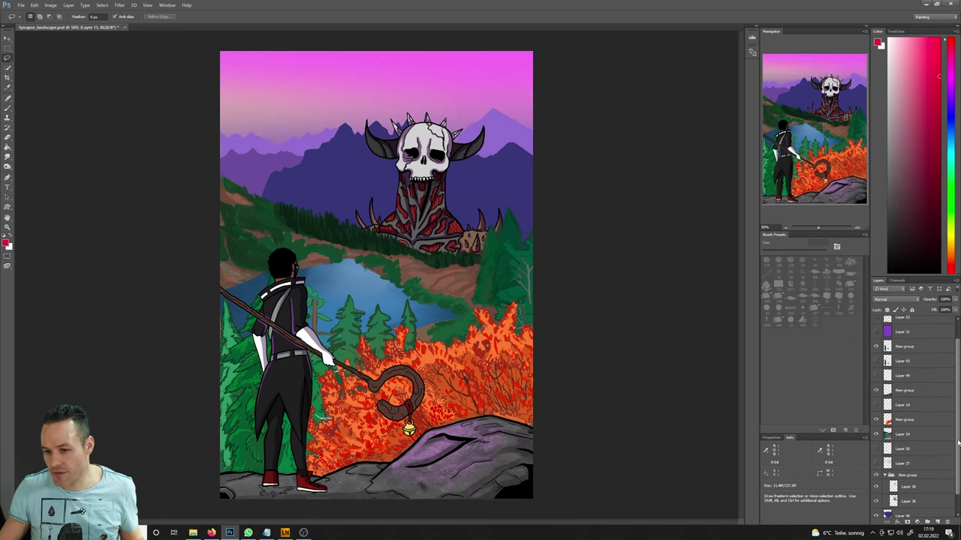
click(899, 450)
right_click(900, 463)
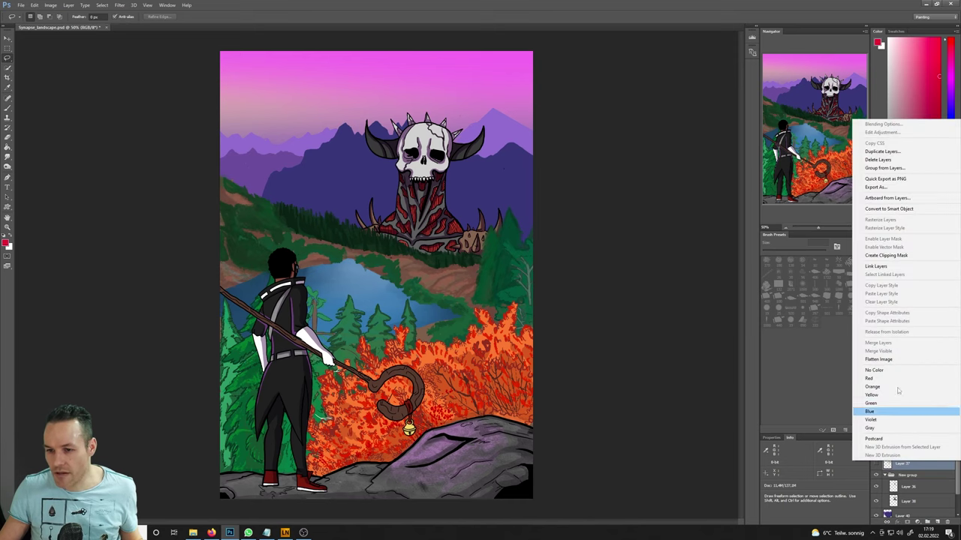
click(923, 465)
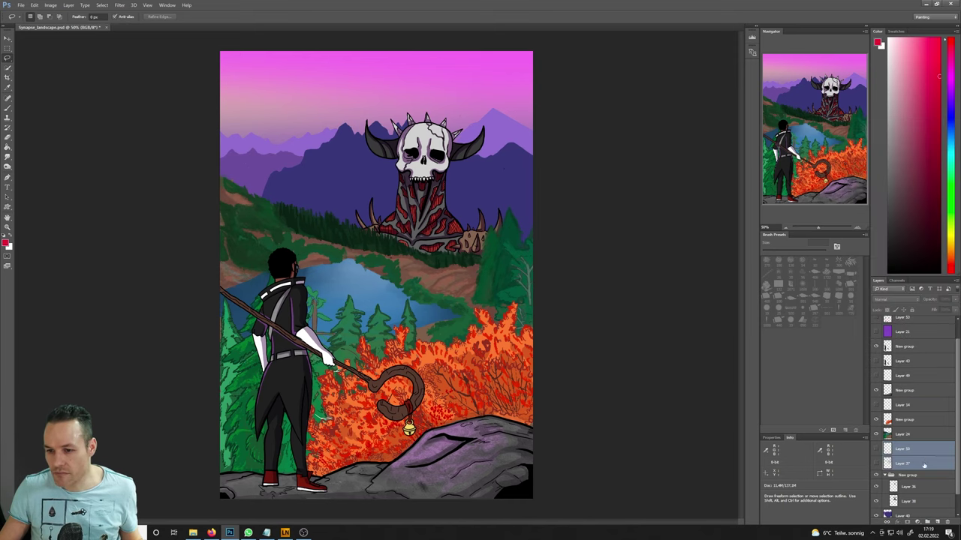
ctrl+click(901, 375)
ctrl+click(900, 405)
scroll(958, 410, up, 1)
scroll(958, 410, up, 1)
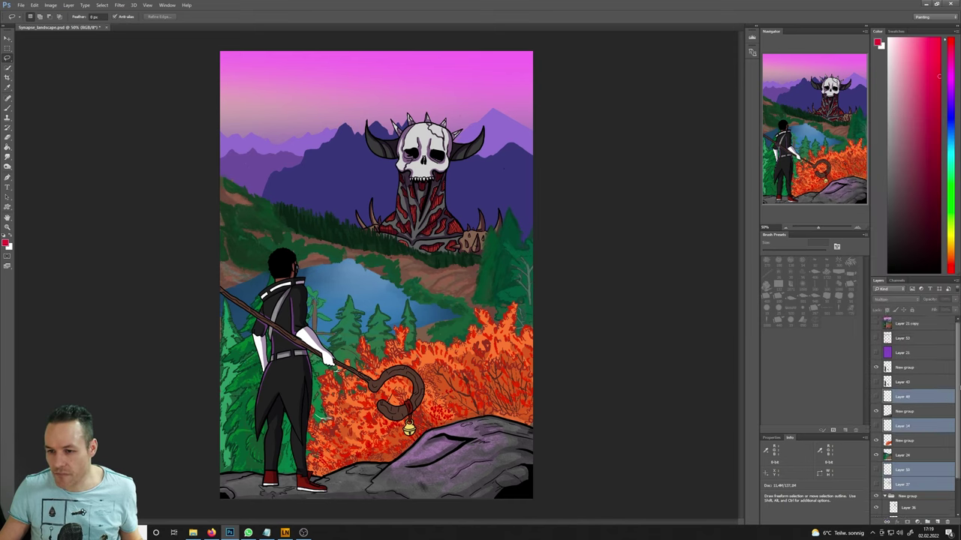
ctrl+click(951, 381)
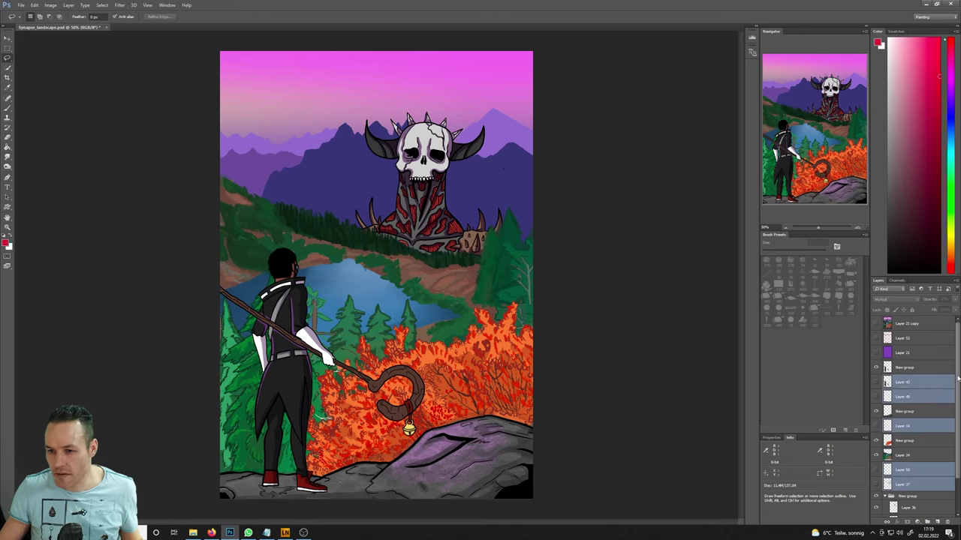
ctrl+click(901, 354)
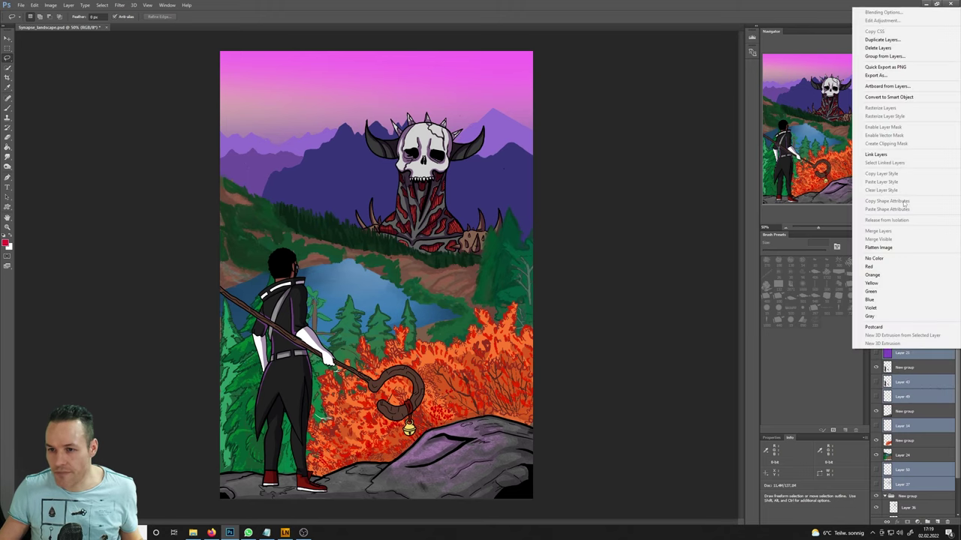
right_click(901, 354)
click(876, 48)
click(464, 192)
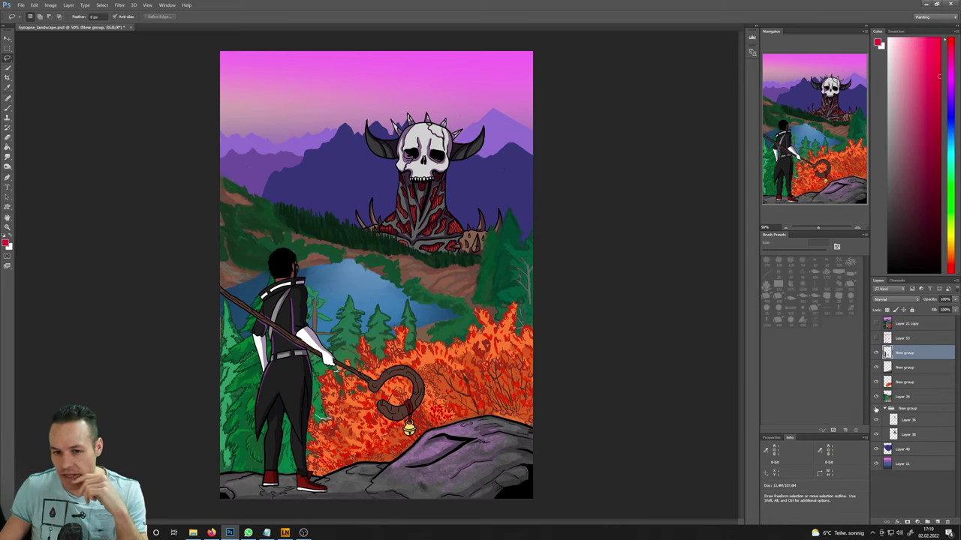
- Examine the skull creature's group and its Layer 36 and Layer 38 by hiding and reshowing each one
click(875, 409)
click(875, 409)
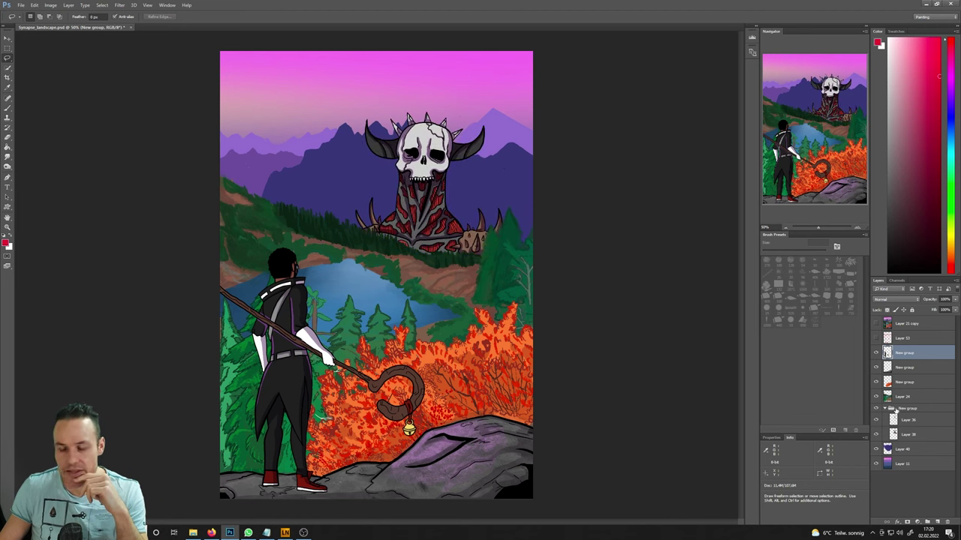
click(876, 420)
click(876, 420)
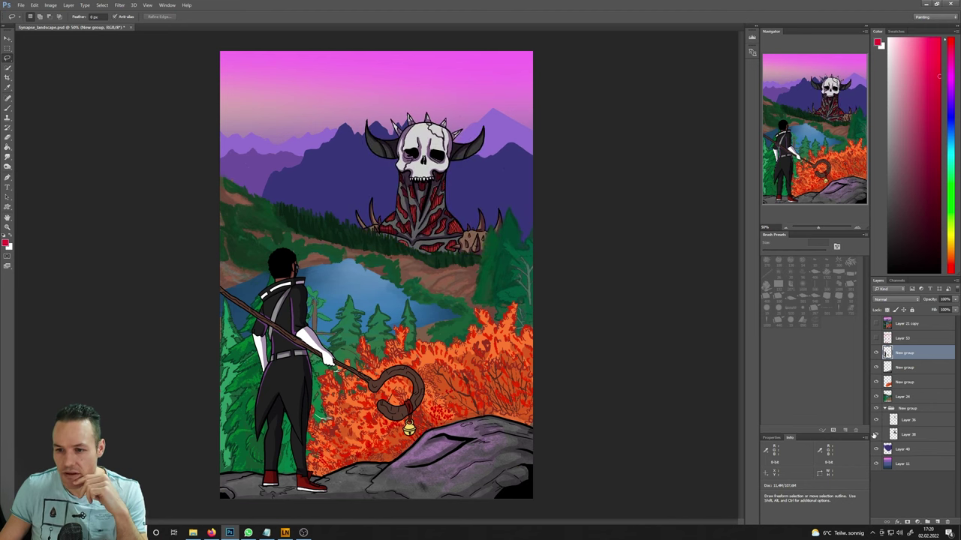
click(875, 434)
click(875, 435)
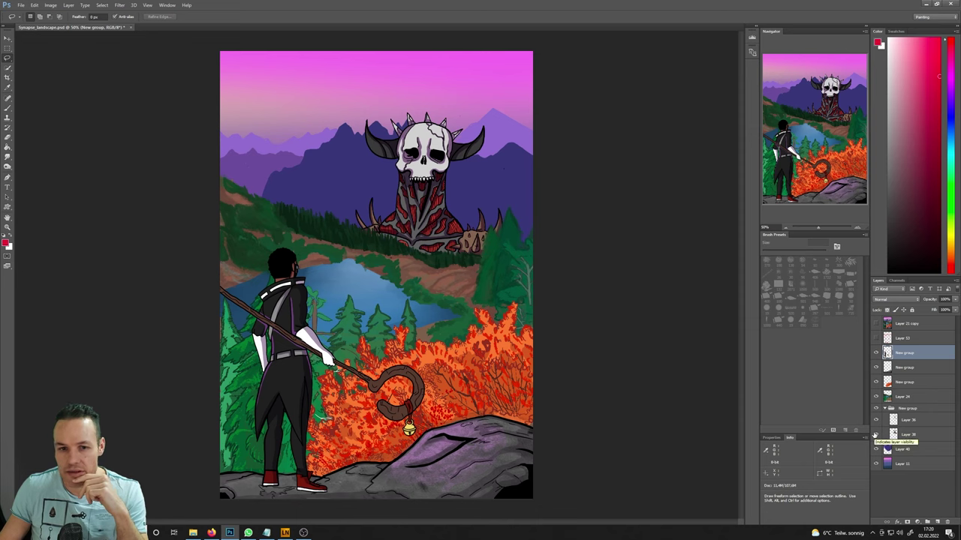
click(875, 420)
click(876, 420)
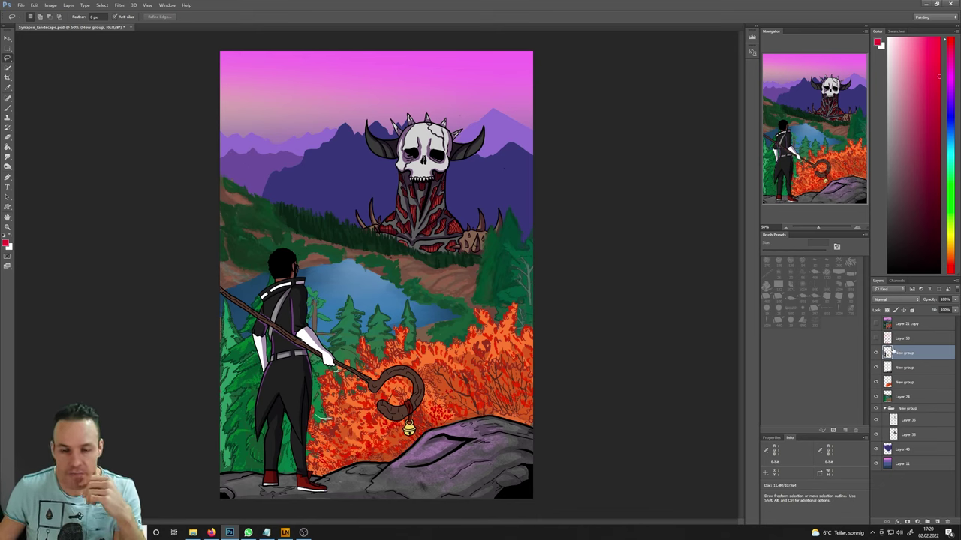
- Compare the flat painting with the finished version on Layer 21 copy, leaving the copy hidden
click(906, 324)
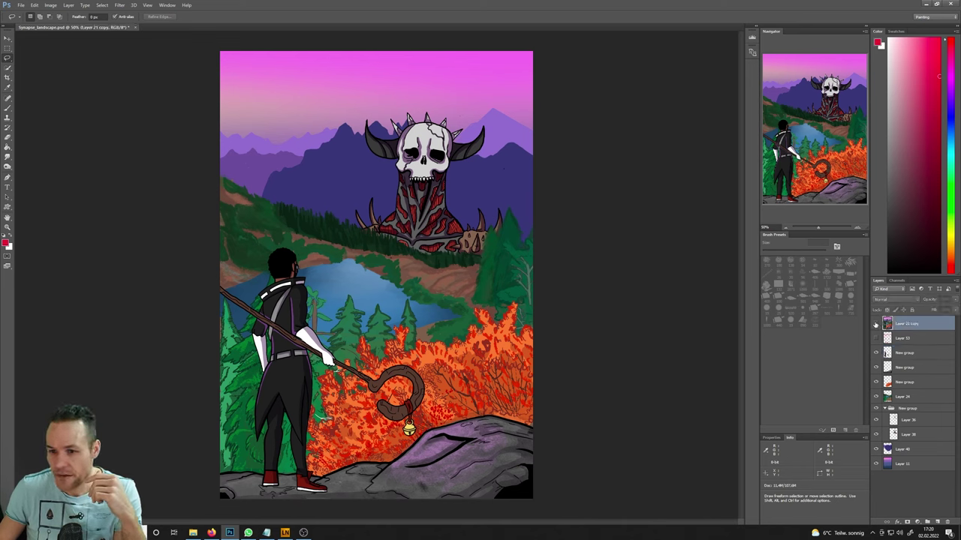
click(875, 325)
click(875, 324)
click(875, 325)
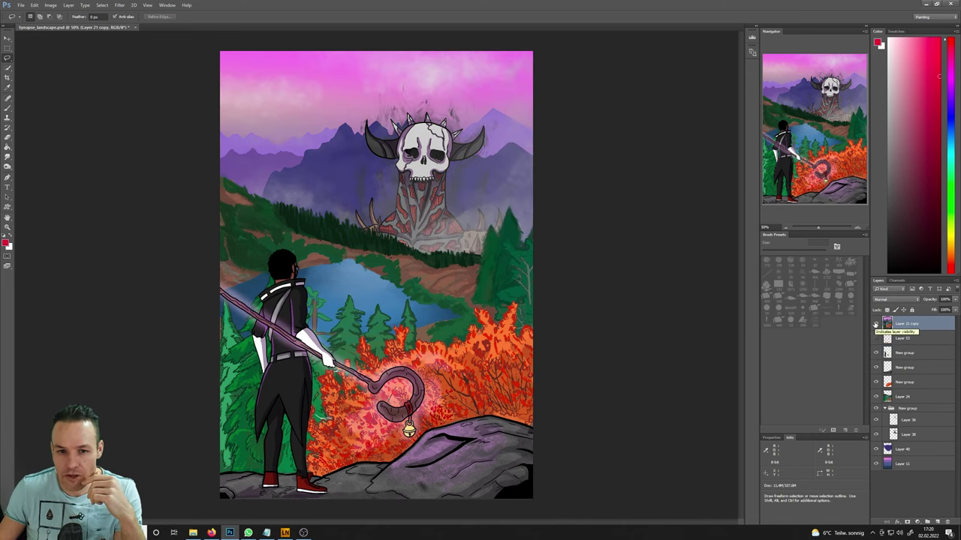
click(875, 324)
click(875, 324)
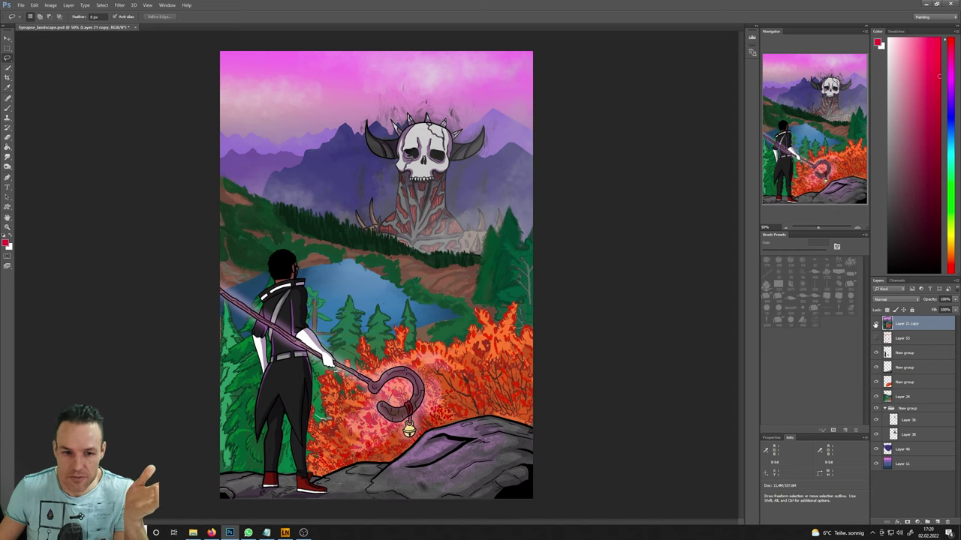
click(875, 324)
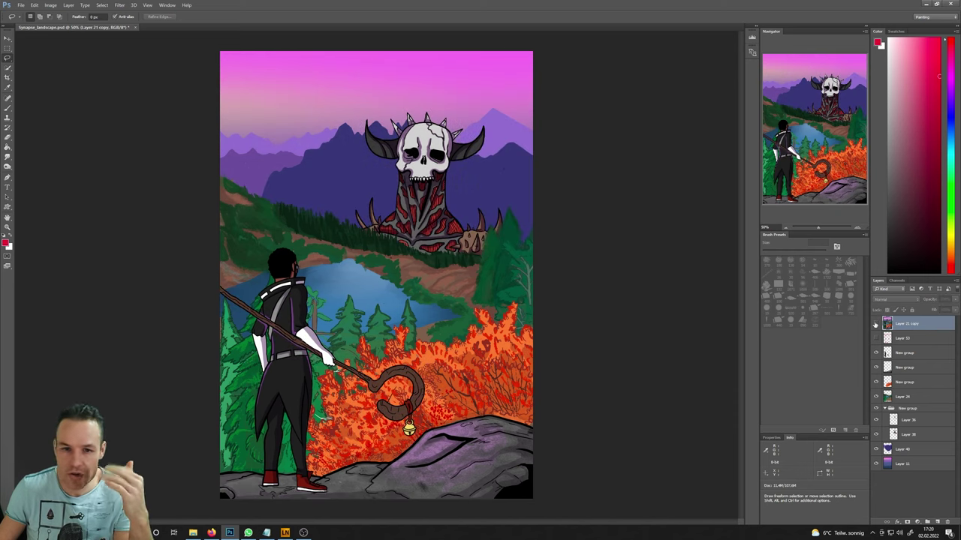
click(875, 324)
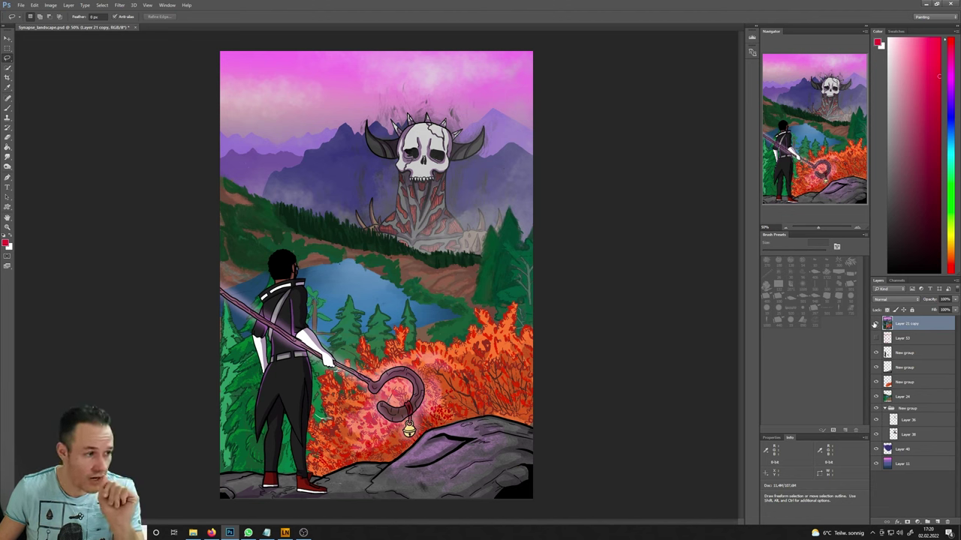
click(875, 324)
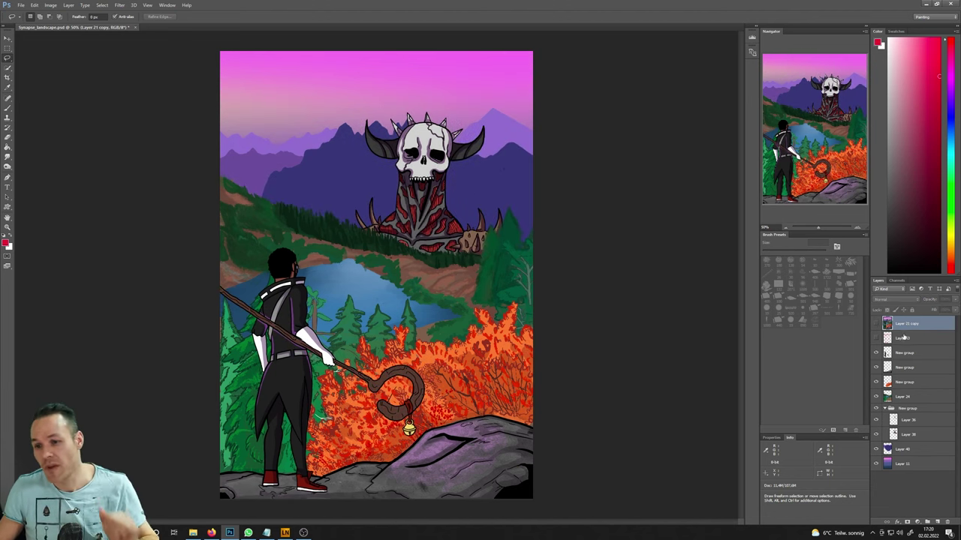
- Check the content of Layer 53, leaving the layer hidden
click(904, 338)
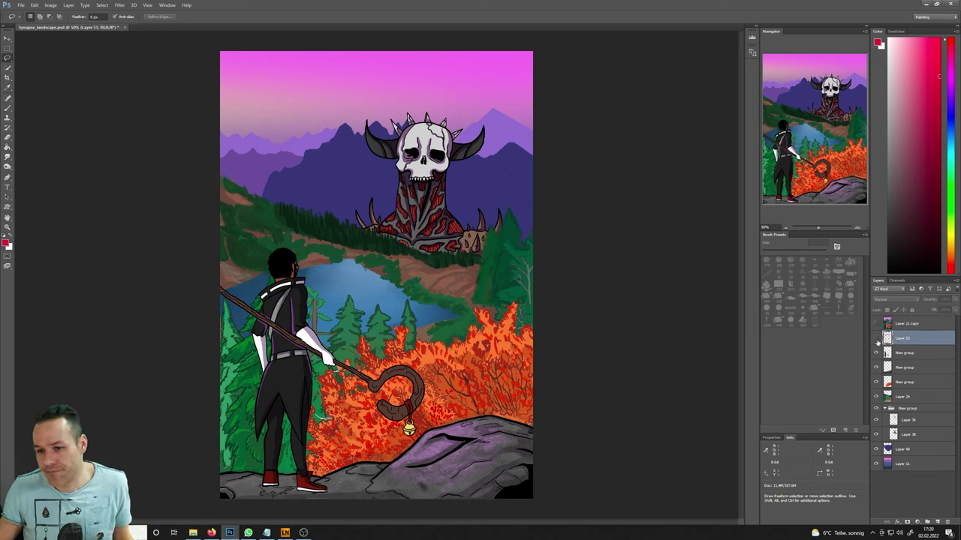
click(875, 338)
click(875, 339)
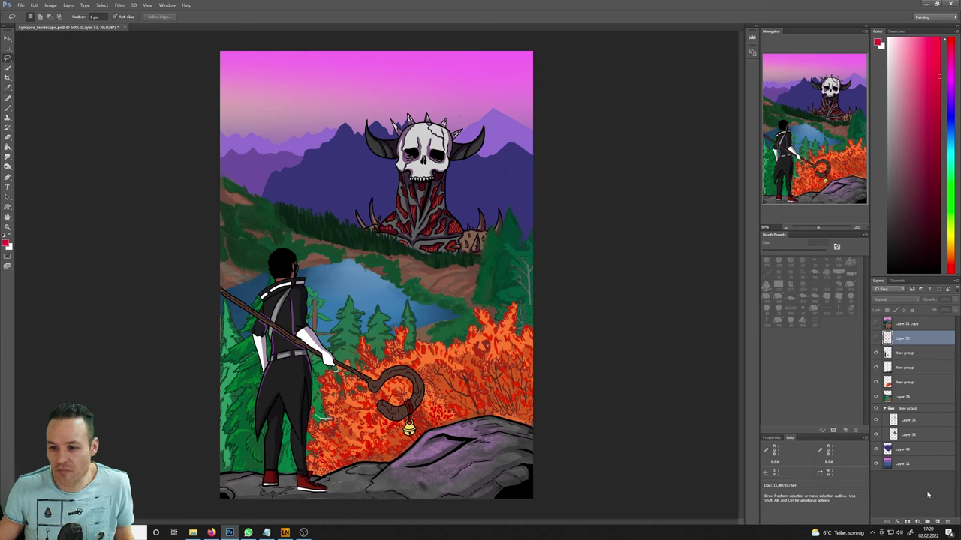
- Add a new layer above Layer 53 and brush red guide lines along the sloping edges of the middle-ground hills
click(938, 522)
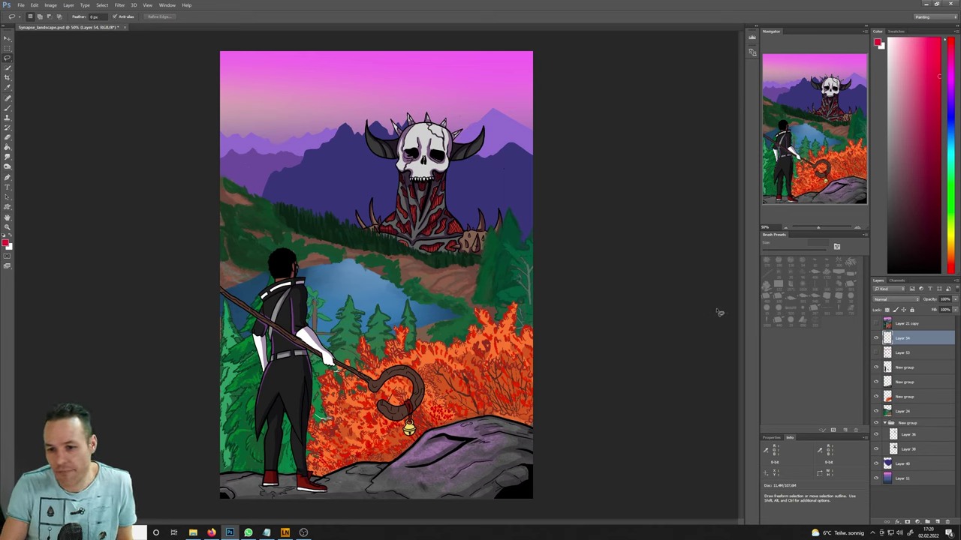
key(b)
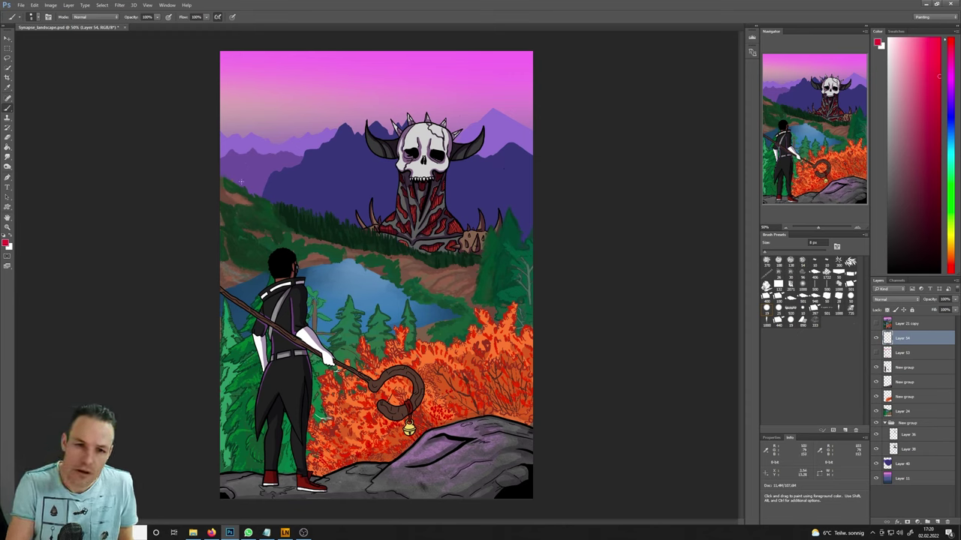
mouse_move(229, 189)
mouse_down()
mouse_move(499, 254)
mouse_move(289, 194)
mouse_up()
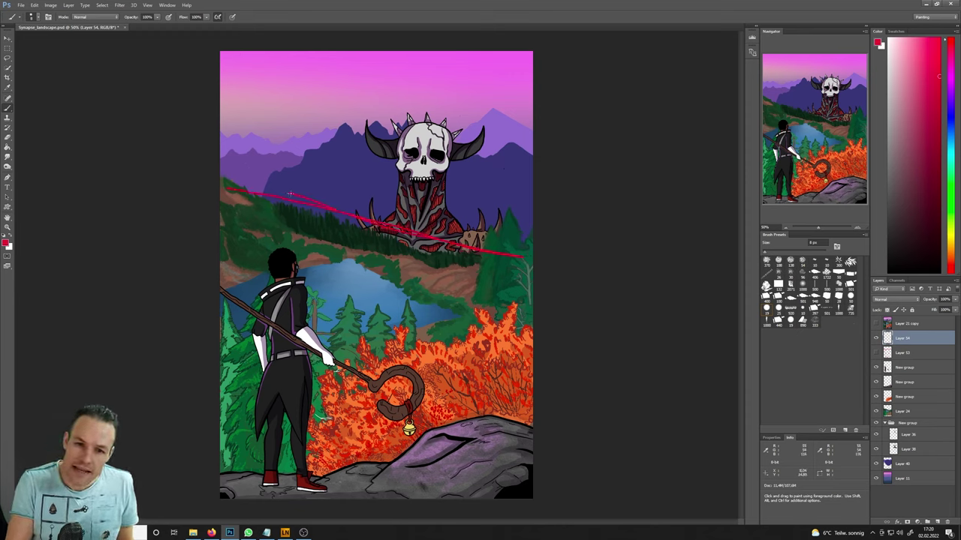
drag(221, 218, 528, 263)
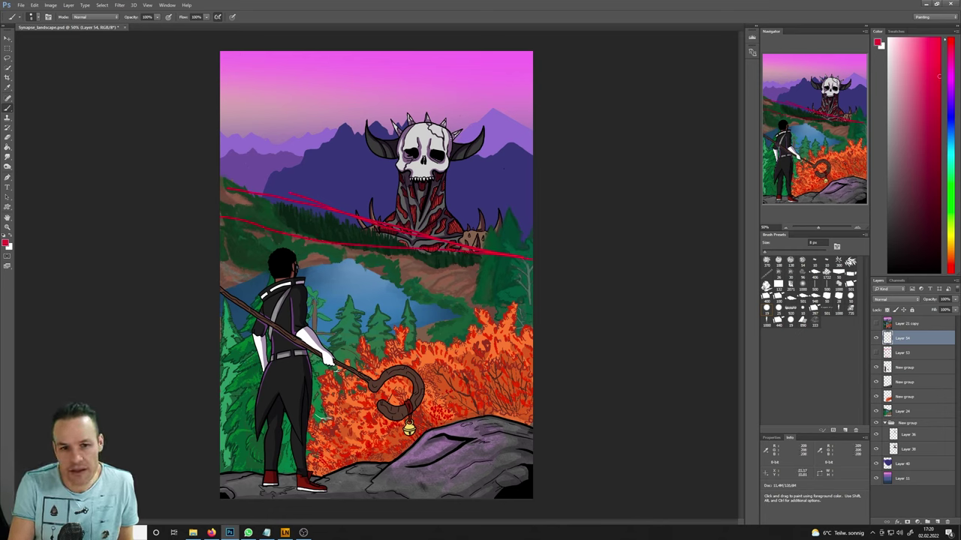
- Circle the horned skull creature in red and sketch a short mark from the figure's head toward the hills
mouse_move(504, 169)
mouse_down()
mouse_move(368, 132)
mouse_move(502, 143)
mouse_move(443, 114)
mouse_up()
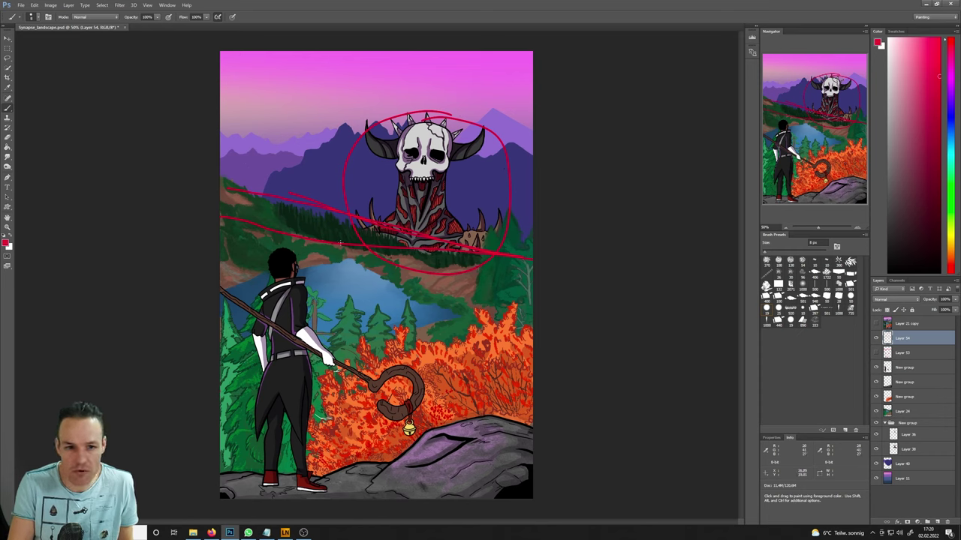
mouse_move(298, 268)
mouse_down()
mouse_move(321, 253)
mouse_move(316, 267)
mouse_up()
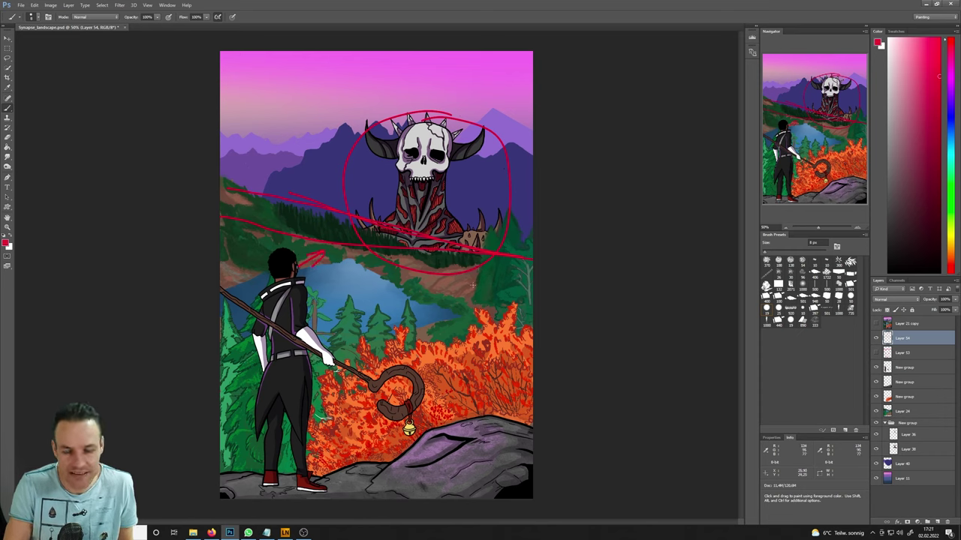
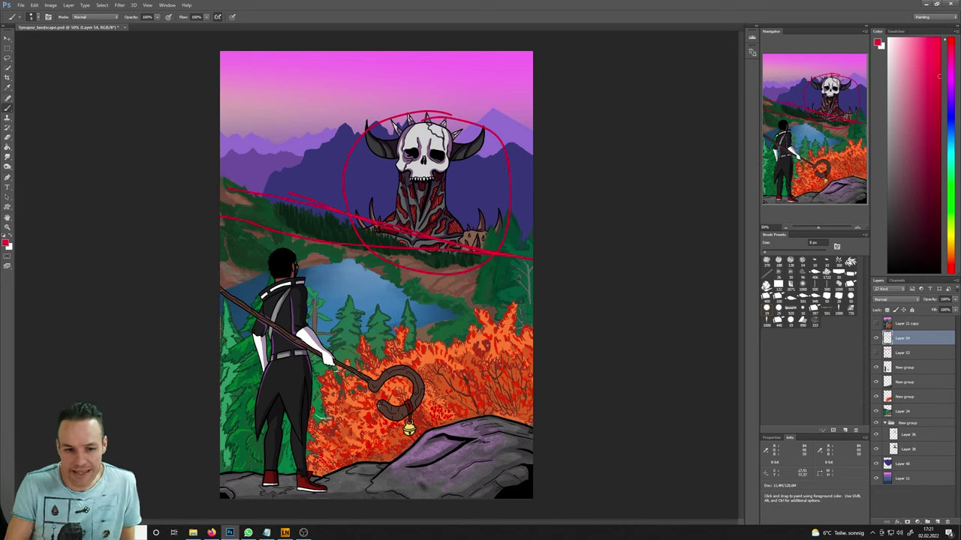
- Mark the ground under the figure's feet, then outline the figure's head and shoes with red strokes
mouse_move(339, 495)
mouse_down()
mouse_move(264, 489)
mouse_move(279, 489)
mouse_move(274, 495)
mouse_up()
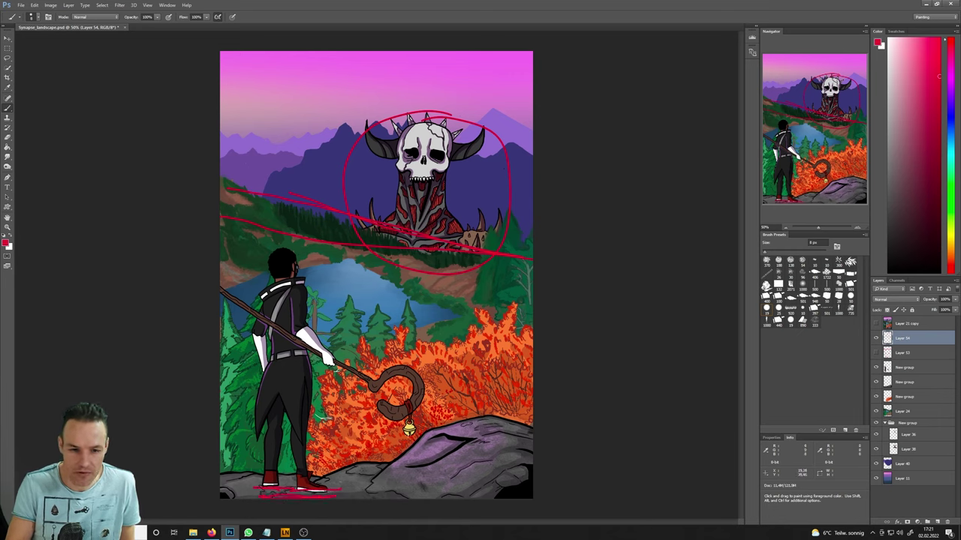
mouse_move(283, 260)
mouse_down()
mouse_move(281, 248)
mouse_move(273, 276)
mouse_move(299, 291)
mouse_up()
mouse_move(263, 487)
mouse_down()
mouse_move(269, 458)
mouse_move(301, 462)
mouse_up()
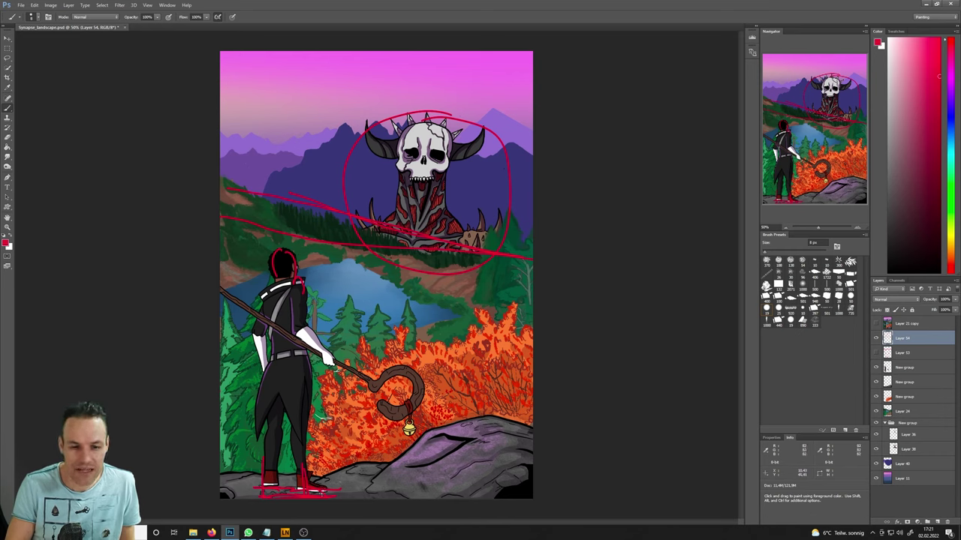
- Circle the figure's feet, the figure's head and shoulders, the staff's hooked end and the horned creature in red
mouse_move(309, 451)
mouse_down()
mouse_move(301, 449)
mouse_move(341, 482)
mouse_move(252, 497)
mouse_move(249, 484)
mouse_move(255, 492)
mouse_up()
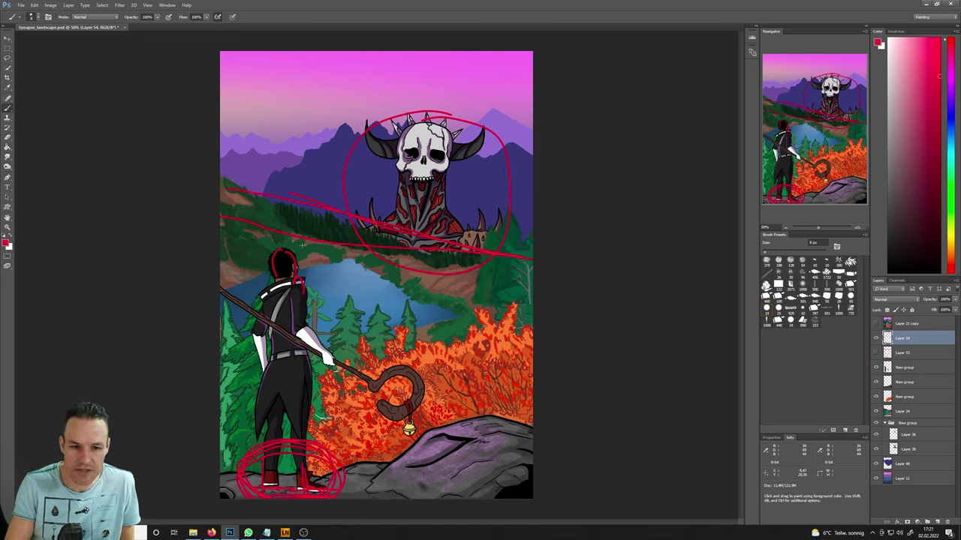
mouse_move(302, 244)
mouse_down()
mouse_move(323, 314)
mouse_move(315, 239)
mouse_up()
mouse_move(391, 342)
mouse_down()
mouse_move(341, 405)
mouse_move(427, 353)
mouse_up()
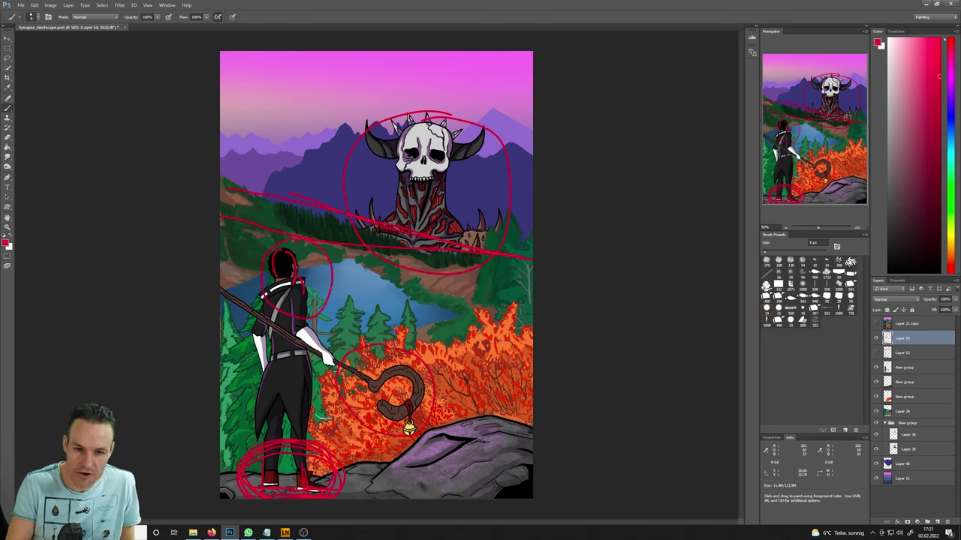
mouse_move(405, 120)
mouse_down()
mouse_move(364, 225)
mouse_move(491, 150)
mouse_move(440, 297)
mouse_up()
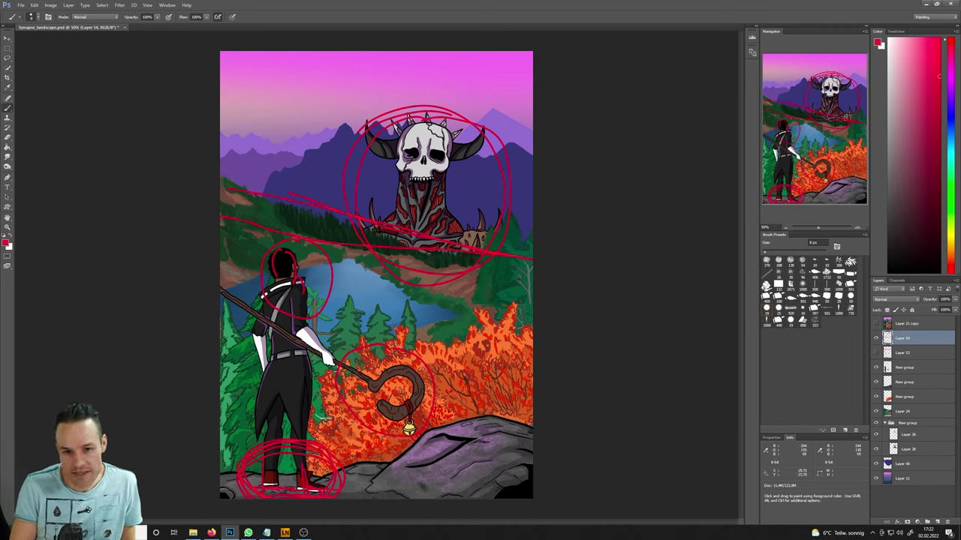
- Trace the treetops and bushes along the lake's near shore in red and circle the dark trees at the lake's far-right shore
mouse_move(519, 316)
mouse_down()
mouse_move(468, 321)
mouse_move(434, 336)
mouse_move(408, 318)
mouse_move(374, 335)
mouse_move(347, 325)
mouse_move(333, 335)
mouse_move(311, 321)
mouse_move(237, 318)
mouse_move(213, 303)
mouse_up()
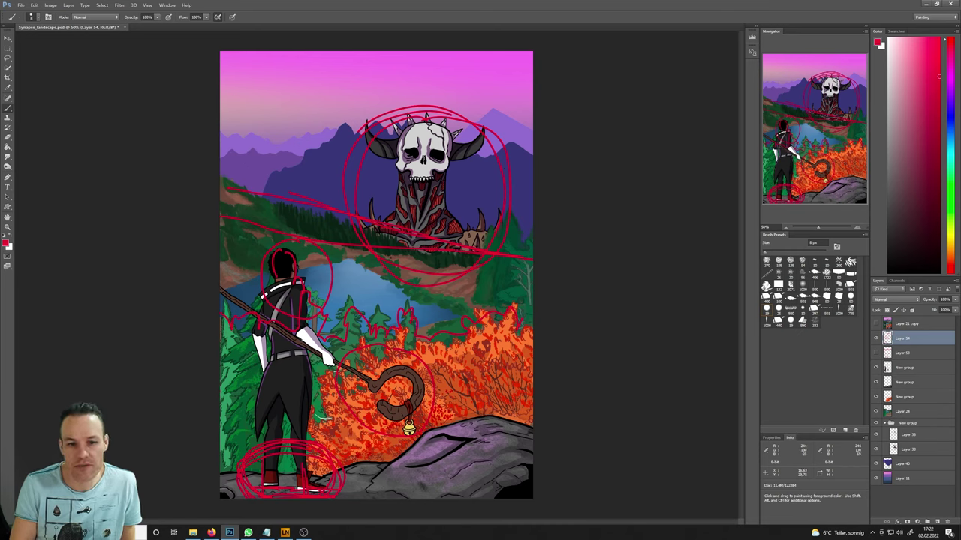
mouse_move(229, 194)
mouse_down()
mouse_move(371, 245)
mouse_move(480, 254)
mouse_up()
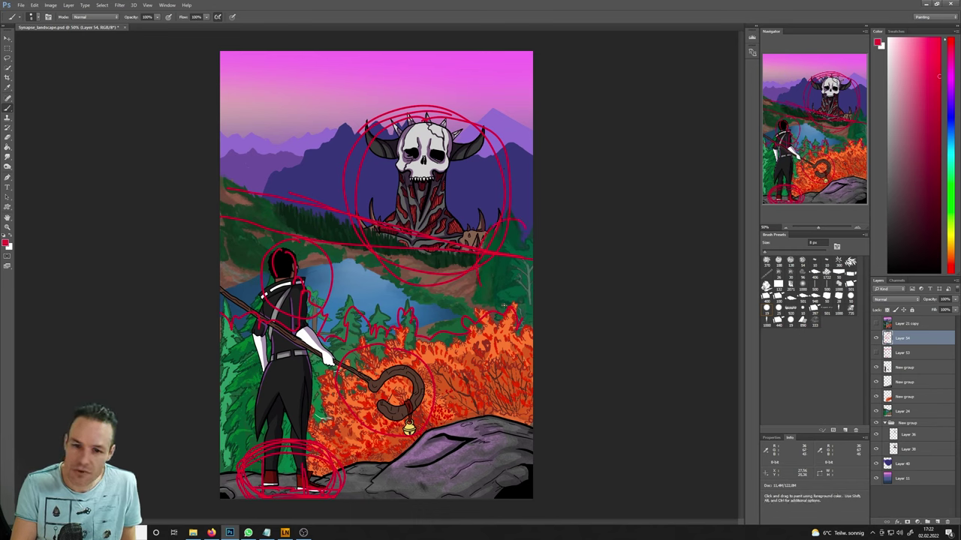
drag(522, 222, 532, 299)
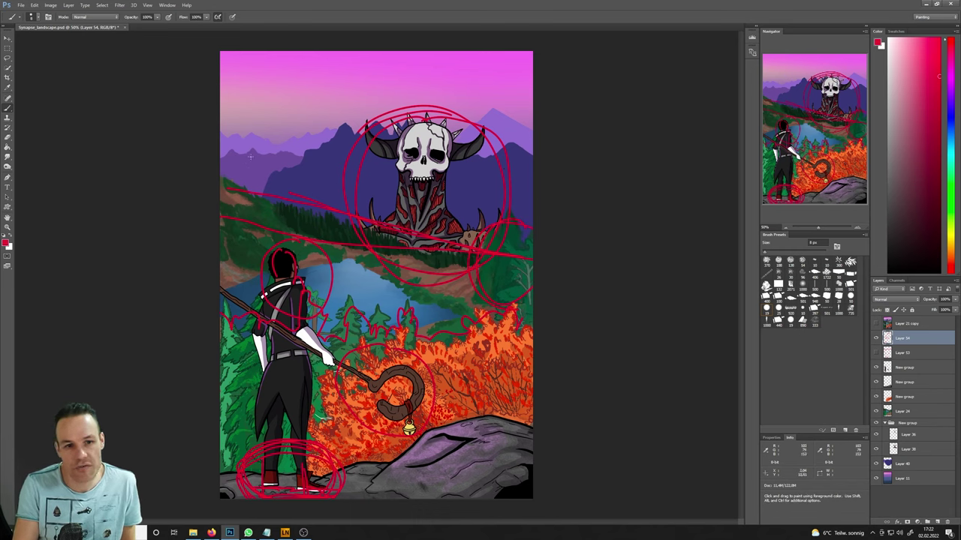
- Circle the purple mountains behind the left hillside and sketch red strokes along their ridges toward the creature's horn
mouse_move(288, 128)
mouse_down()
mouse_move(257, 123)
mouse_move(210, 140)
mouse_move(205, 178)
mouse_move(227, 201)
mouse_move(313, 180)
mouse_move(300, 140)
mouse_move(234, 156)
mouse_move(303, 144)
mouse_move(294, 166)
mouse_move(268, 178)
mouse_move(254, 166)
mouse_move(263, 139)
mouse_move(306, 169)
mouse_up()
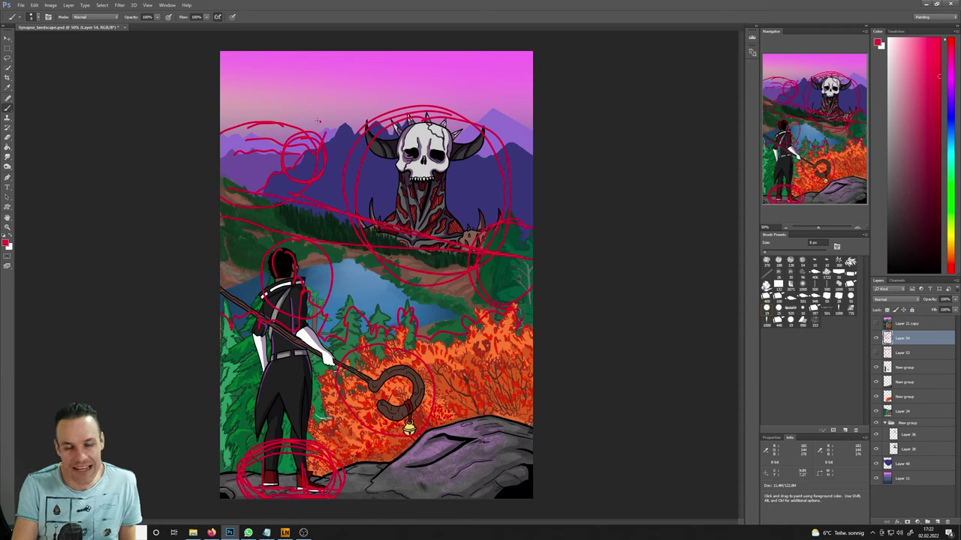
mouse_move(319, 122)
mouse_down()
mouse_move(356, 119)
mouse_move(368, 139)
mouse_up()
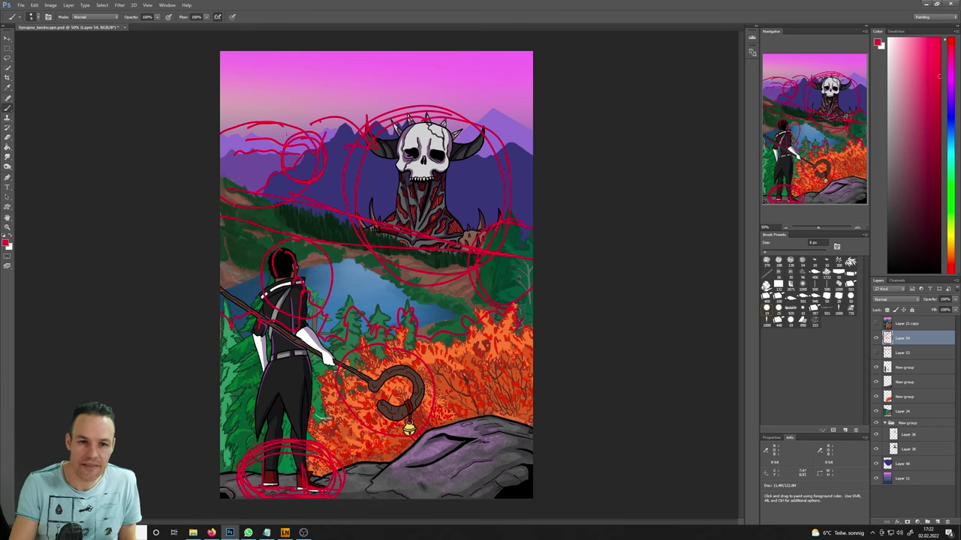
mouse_move(292, 135)
mouse_down()
mouse_move(264, 188)
mouse_move(248, 143)
mouse_up()
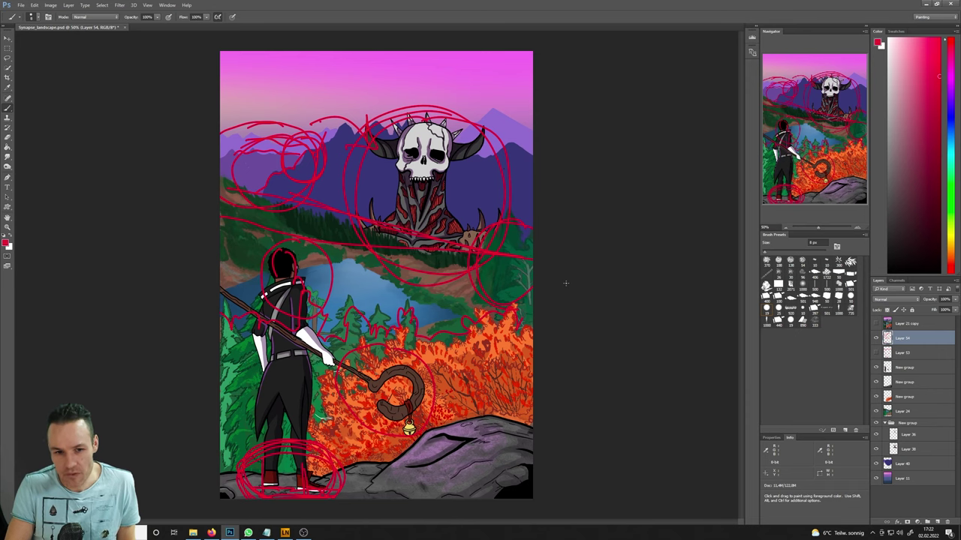
- Circle the figure's upper body and the horned creature in red, and hide Layer 54
mouse_move(280, 264)
mouse_down()
mouse_move(288, 386)
mouse_move(322, 285)
mouse_up()
drag(375, 233, 437, 287)
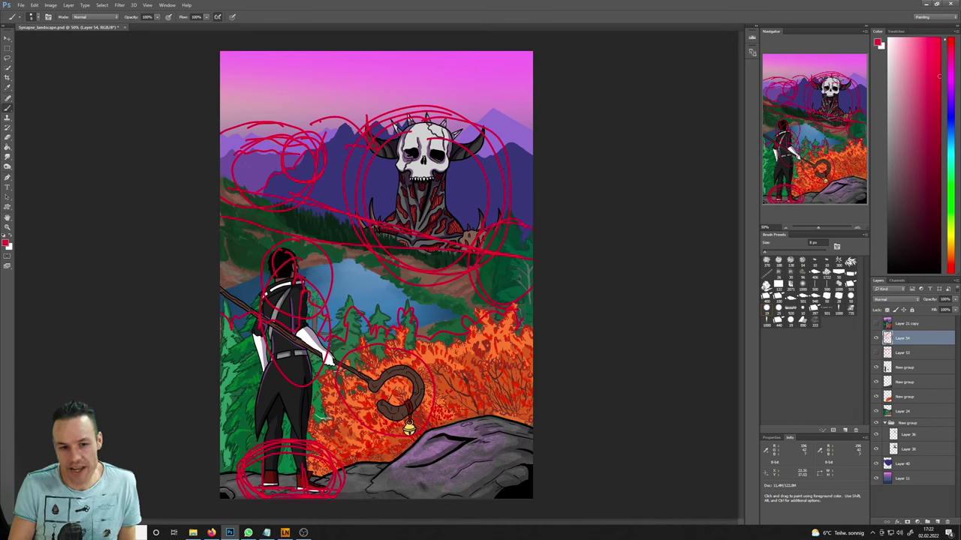
click(875, 338)
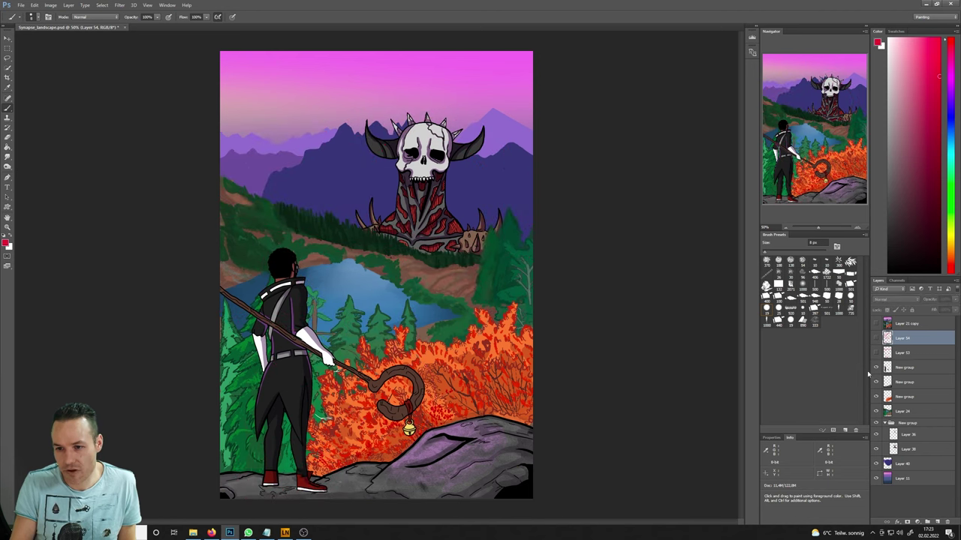
- Add a new layer above Layer 54 and draw a small red circle on the dark blue mountain beside the creature
click(894, 368)
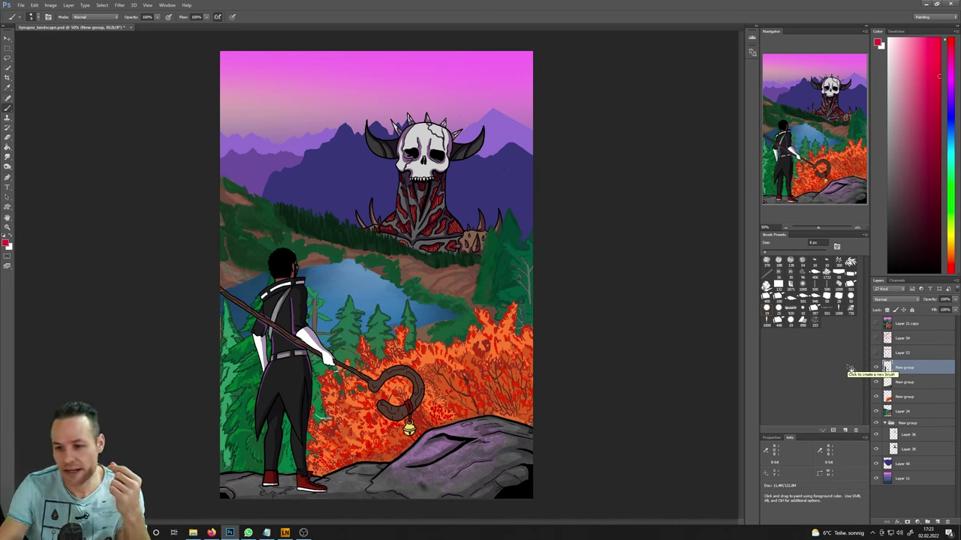
click(902, 478)
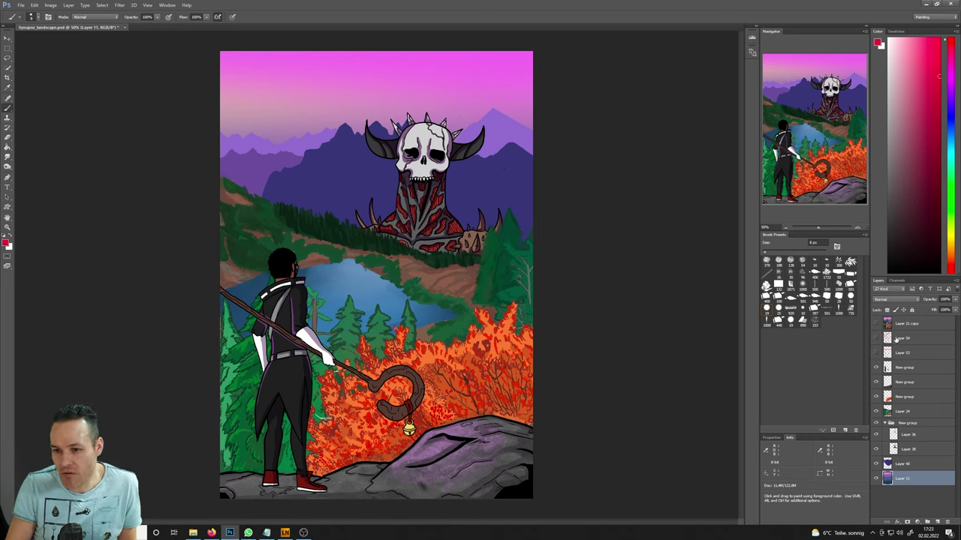
click(898, 338)
click(938, 521)
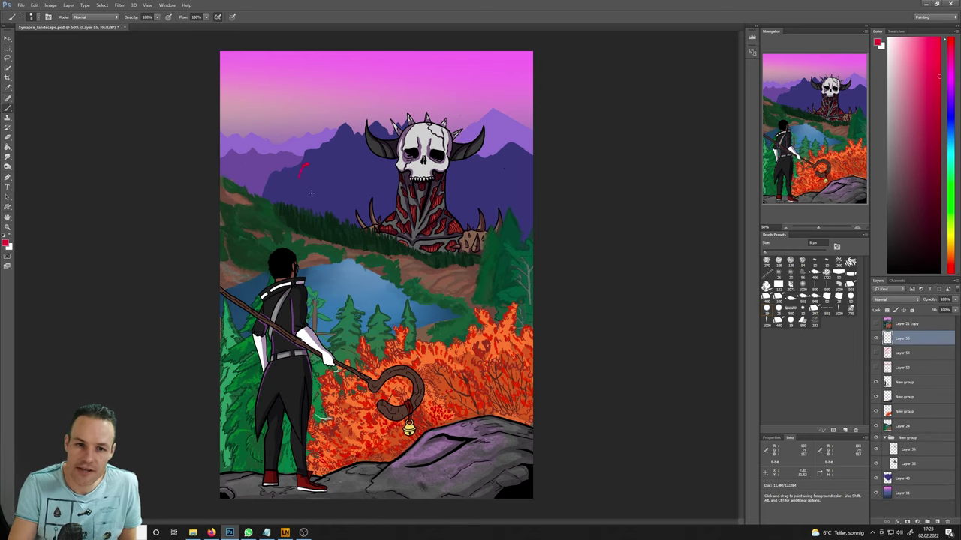
drag(317, 160, 323, 162)
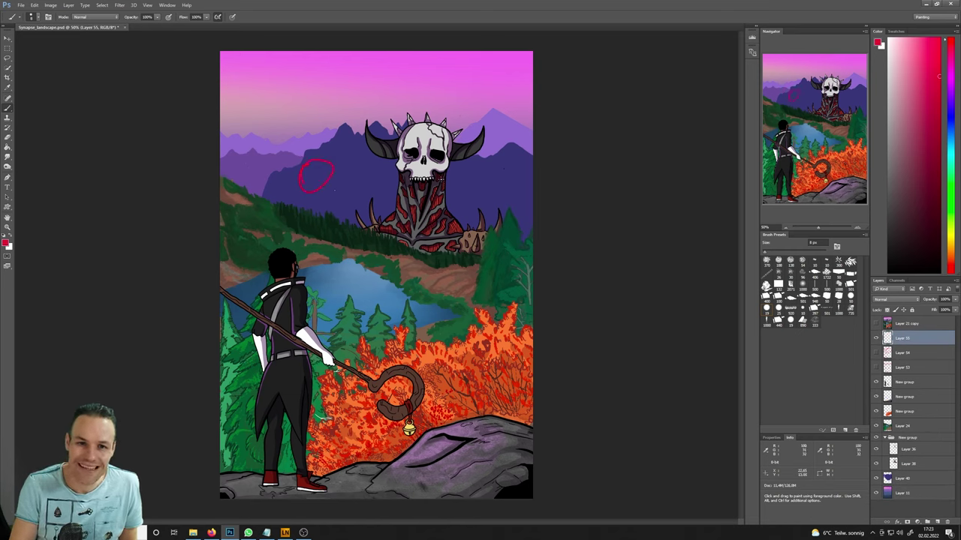
drag(321, 114, 321, 157)
drag(311, 129, 335, 129)
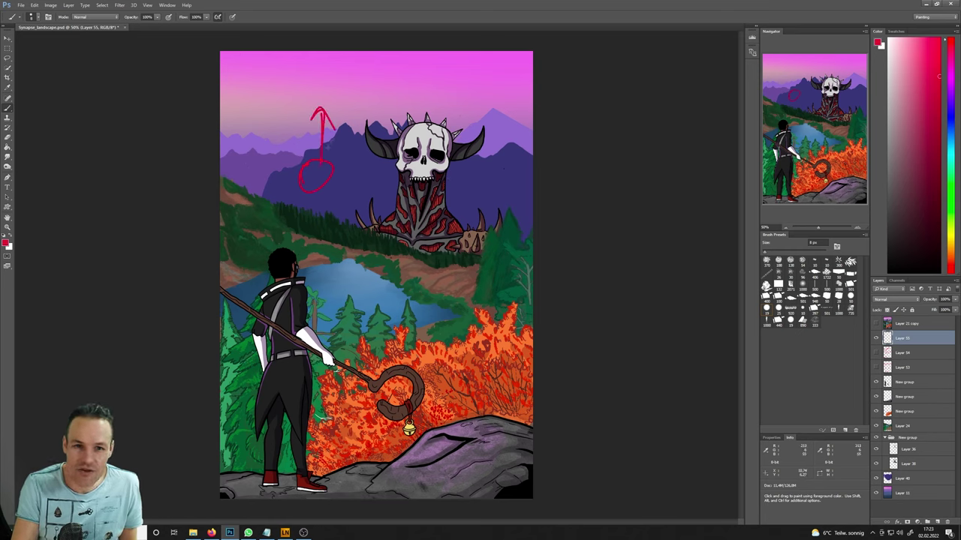
key(v)
key(b)
key(ctrl+alt+z)
key(ctrl+alt+z)
key(ctrl+alt+z)
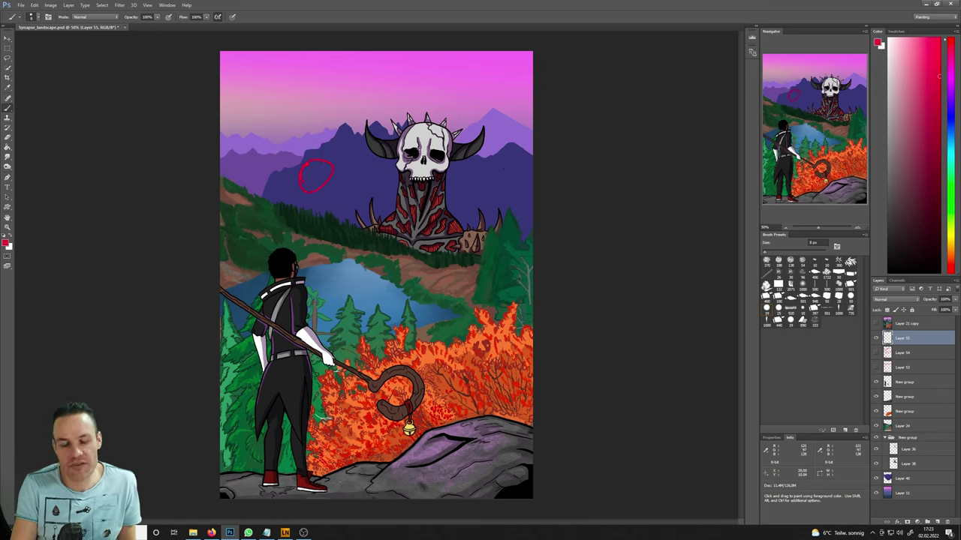
- Draw a large red ellipse across the sky, a short squiggle on the bushes beside the staff and a circle on the creature's chest
mouse_move(288, 75)
mouse_down()
mouse_move(315, 165)
mouse_move(222, 114)
mouse_up()
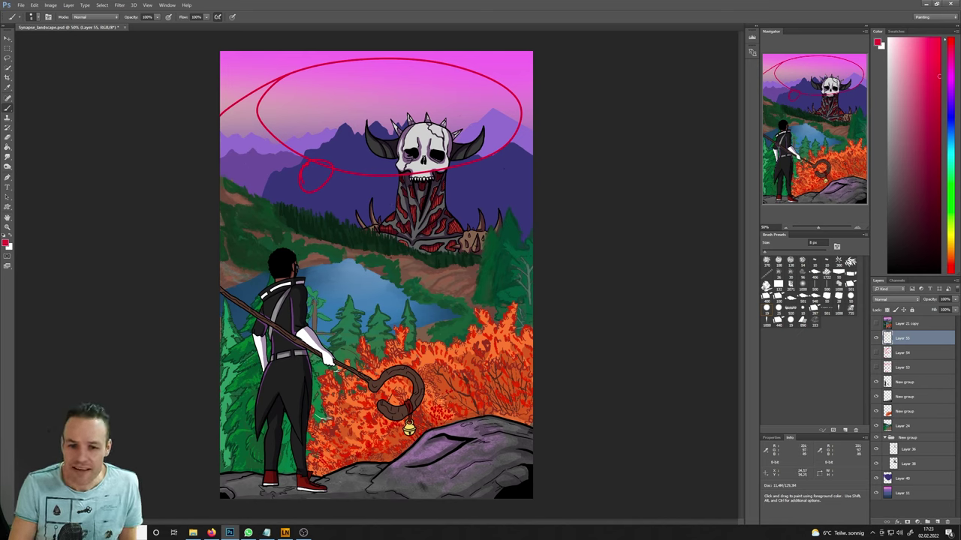
drag(347, 382, 387, 368)
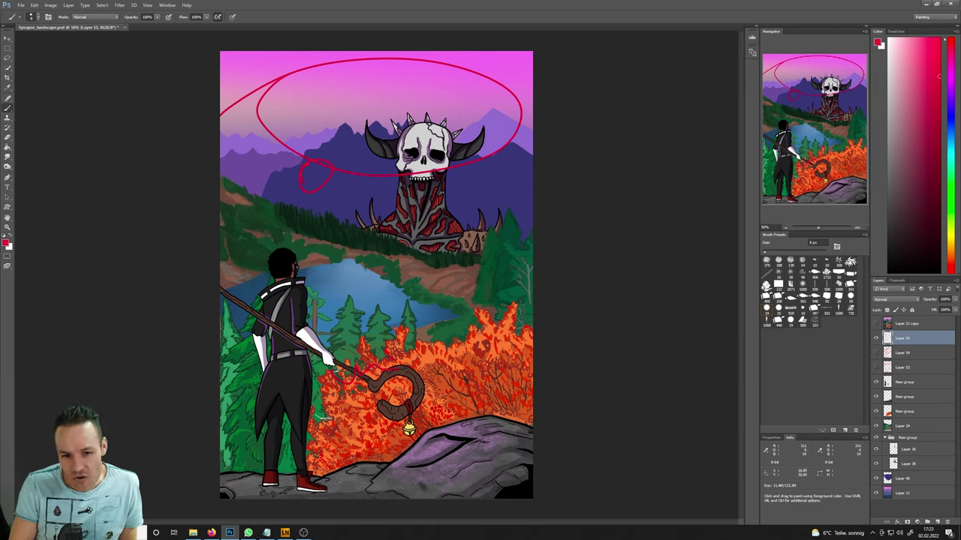
mouse_move(405, 207)
mouse_down()
mouse_move(417, 247)
mouse_move(418, 197)
mouse_up()
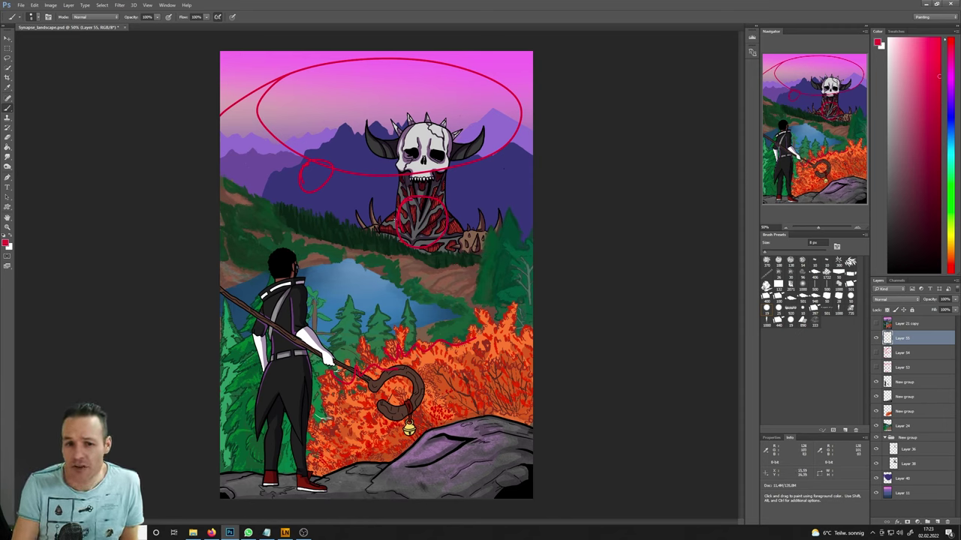
- Mark the orange bushes, the jagged line across the creature's shoulders and the staff's hooked end with red strokes
mouse_move(418, 359)
mouse_down()
mouse_move(464, 345)
mouse_move(461, 360)
mouse_move(492, 312)
mouse_move(466, 353)
mouse_move(492, 375)
mouse_up()
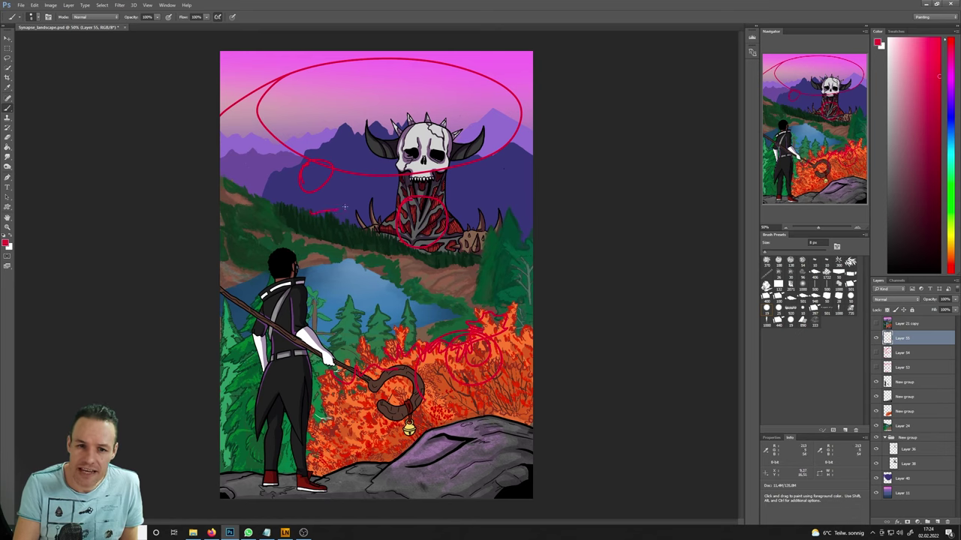
drag(385, 215, 517, 219)
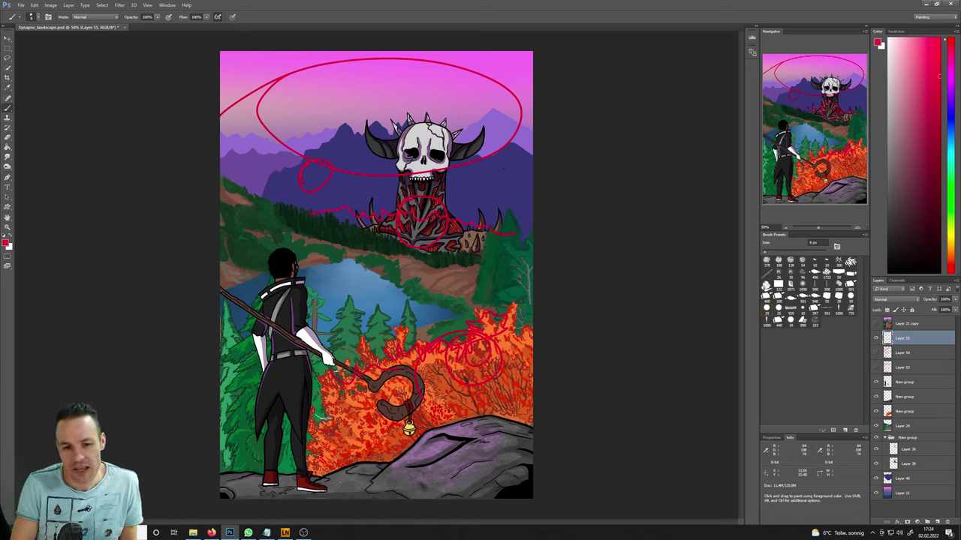
mouse_move(334, 367)
mouse_down()
mouse_move(350, 363)
mouse_move(422, 407)
mouse_move(427, 392)
mouse_up()
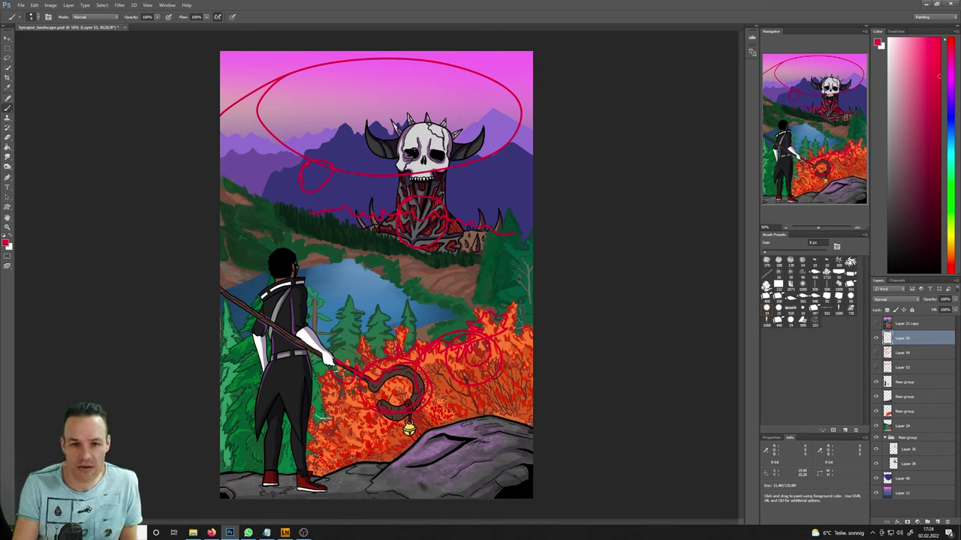
- Circle the creature's skull repeatedly and the figure's upper body in red, and hide Layer 55
mouse_move(398, 124)
mouse_down()
mouse_move(376, 135)
mouse_move(369, 158)
mouse_up()
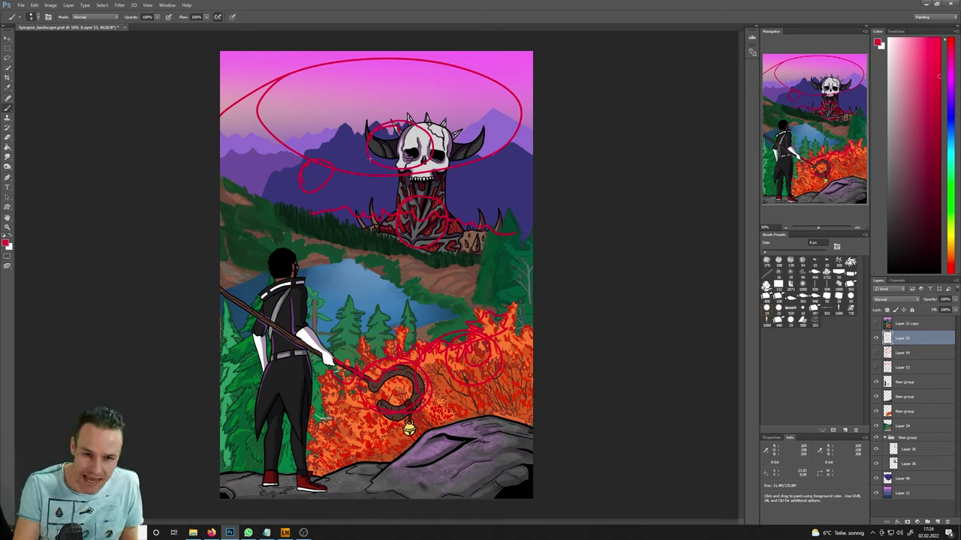
mouse_move(290, 258)
mouse_down()
mouse_move(304, 359)
mouse_move(285, 263)
mouse_up()
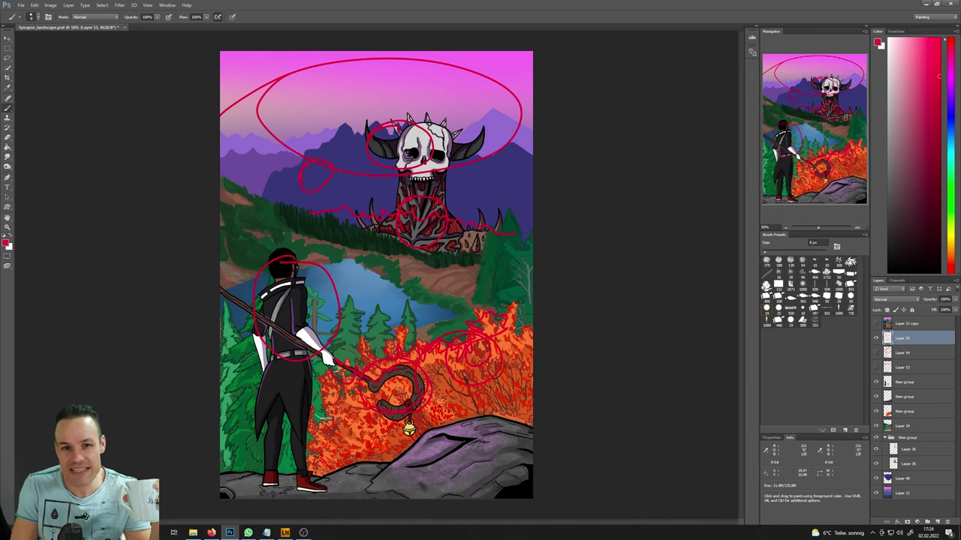
mouse_move(411, 116)
mouse_down()
mouse_move(437, 165)
mouse_move(418, 112)
mouse_move(406, 180)
mouse_up()
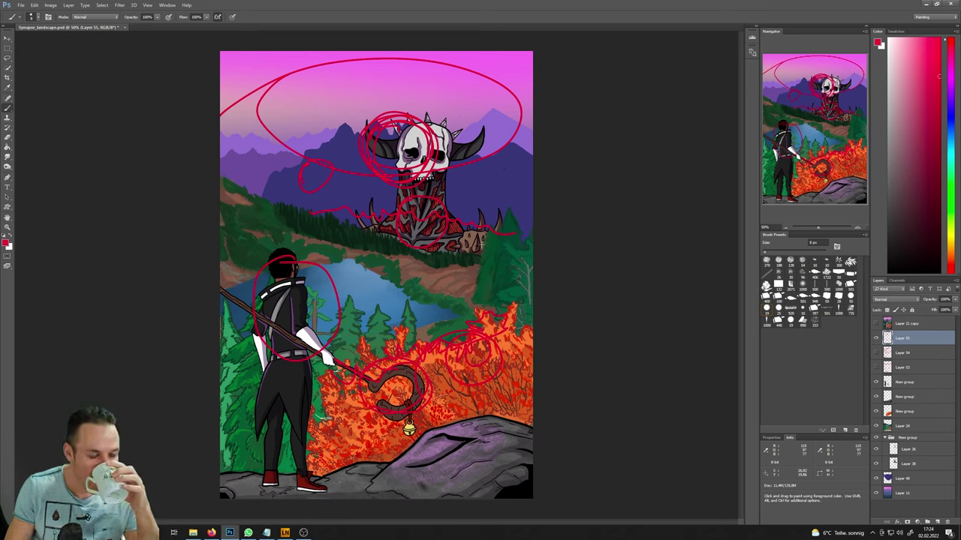
click(875, 338)
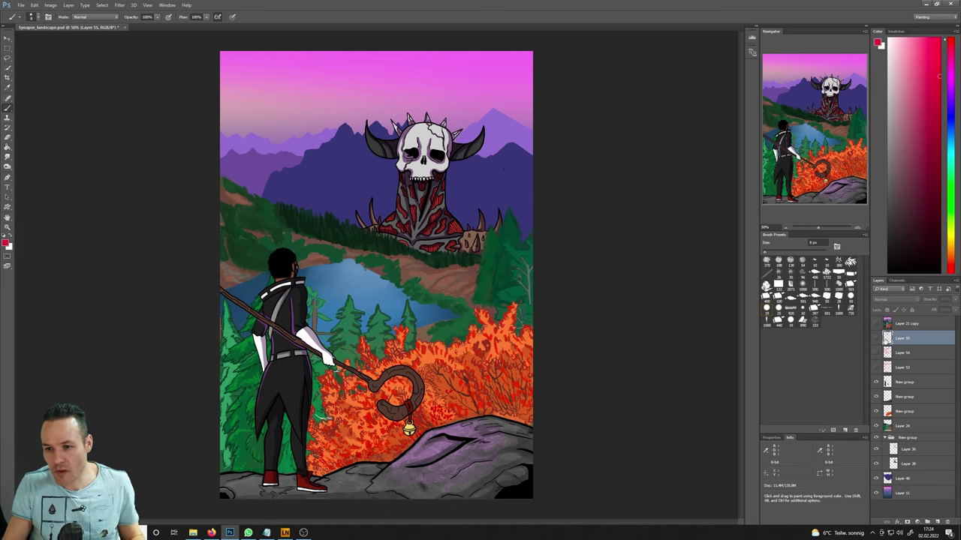
- Adjust the sky on Layer 11 with Hue/Saturation: hue -54, saturation -34 and lightness -5
click(908, 493)
click(50, 5)
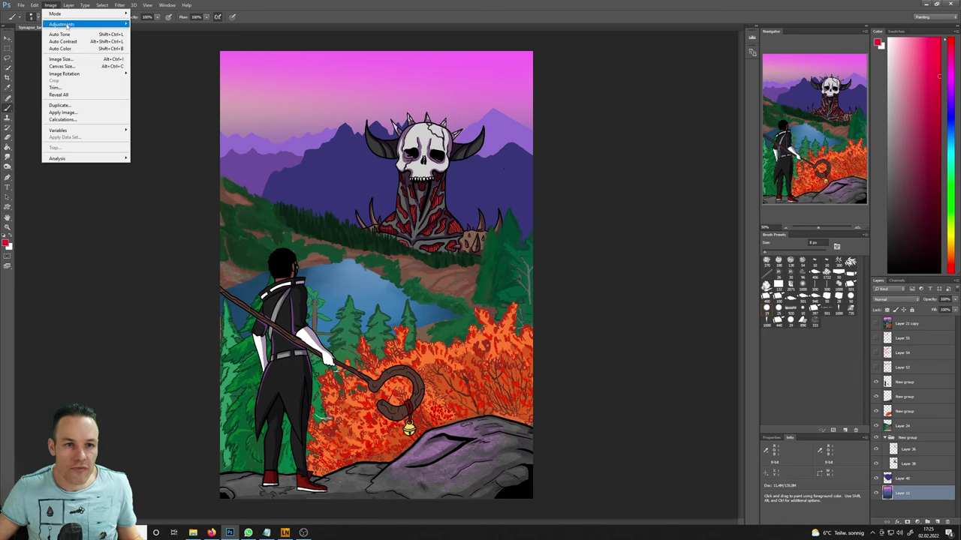
mouse_move(66, 25)
click(154, 64)
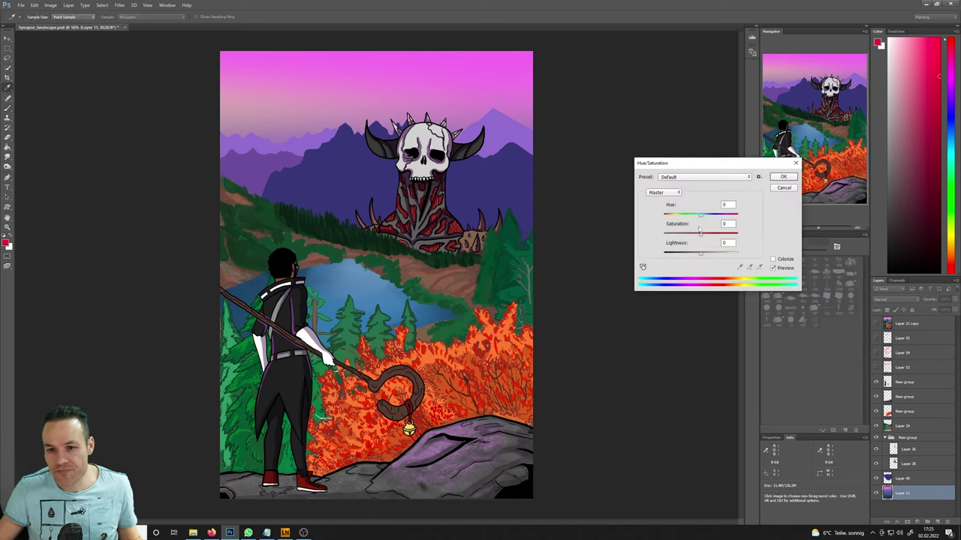
mouse_move(700, 215)
mouse_down()
mouse_move(711, 216)
mouse_move(688, 217)
mouse_move(694, 237)
mouse_move(682, 218)
mouse_up()
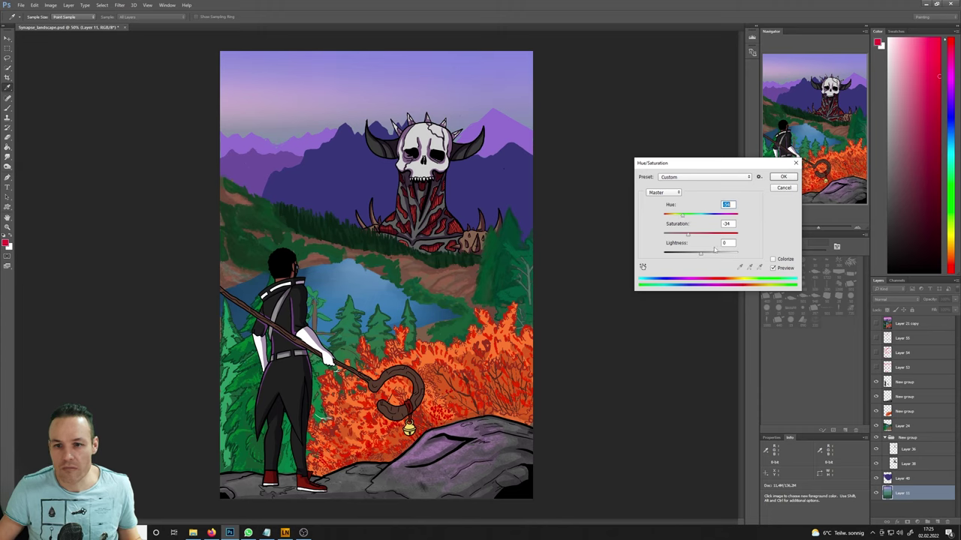
drag(701, 257, 698, 257)
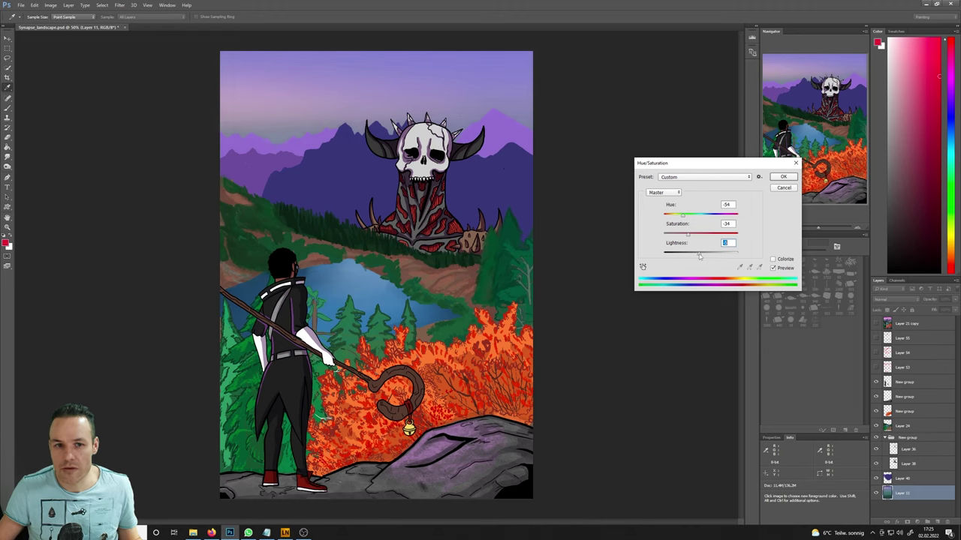
click(780, 178)
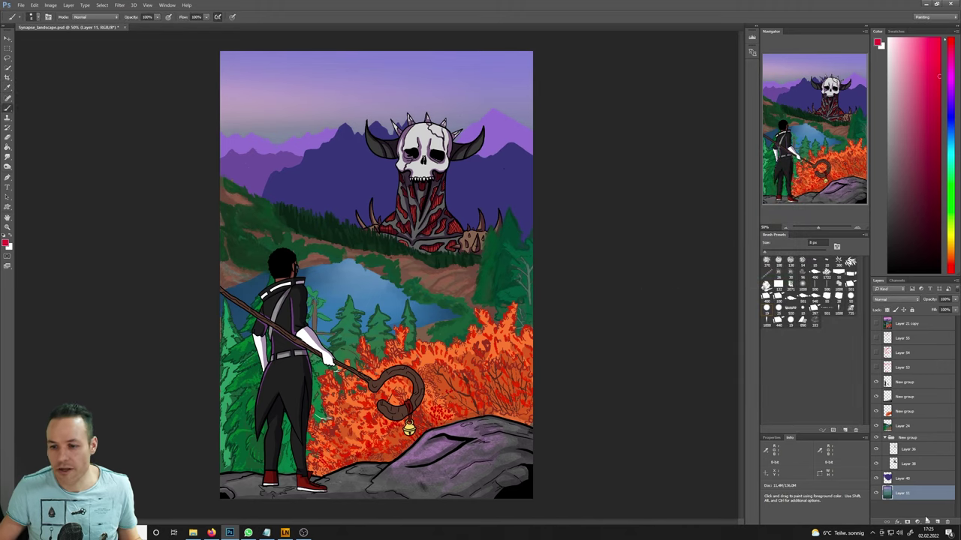
- Start a Hue/Saturation adjustment on the mountain layer, Layer 40, and limit its colour range to Magentas
click(910, 478)
click(875, 478)
click(875, 478)
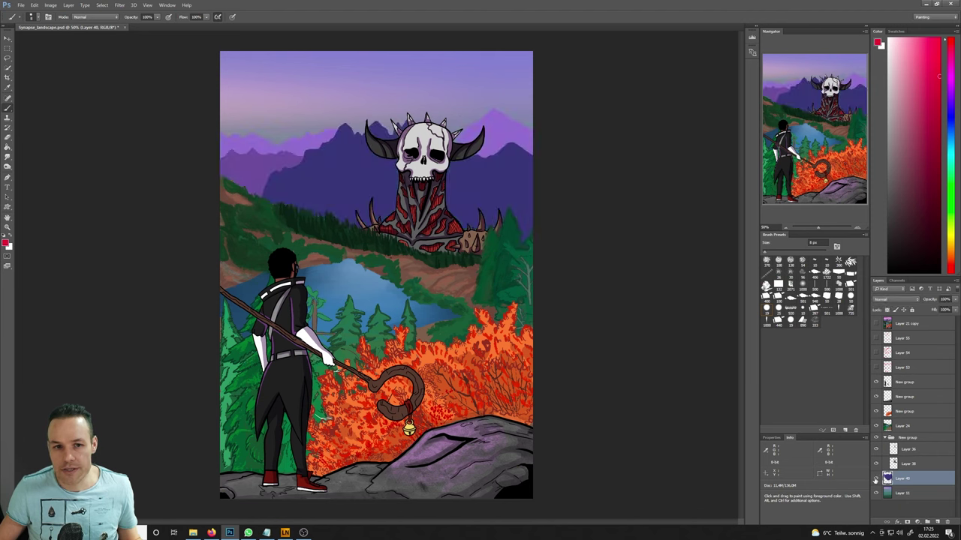
click(51, 6)
mouse_move(69, 25)
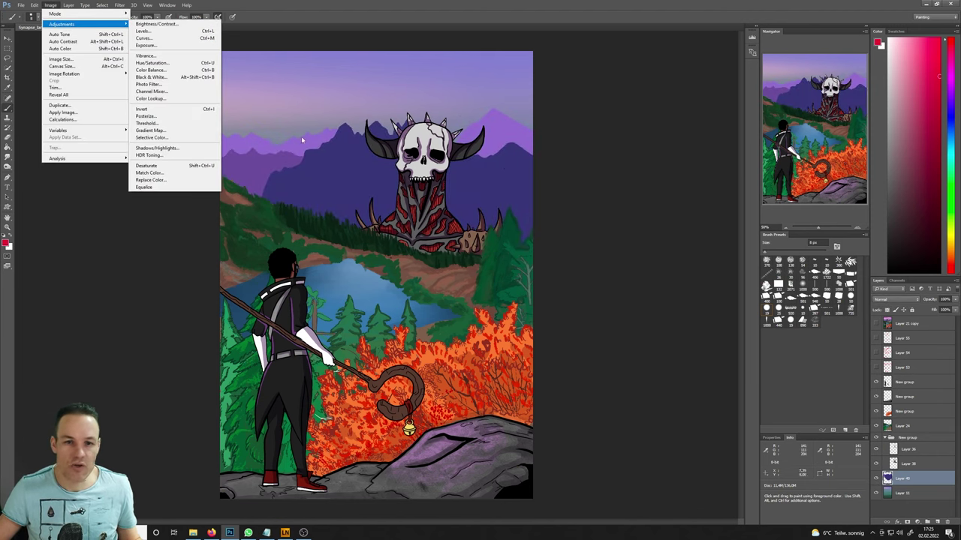
click(151, 63)
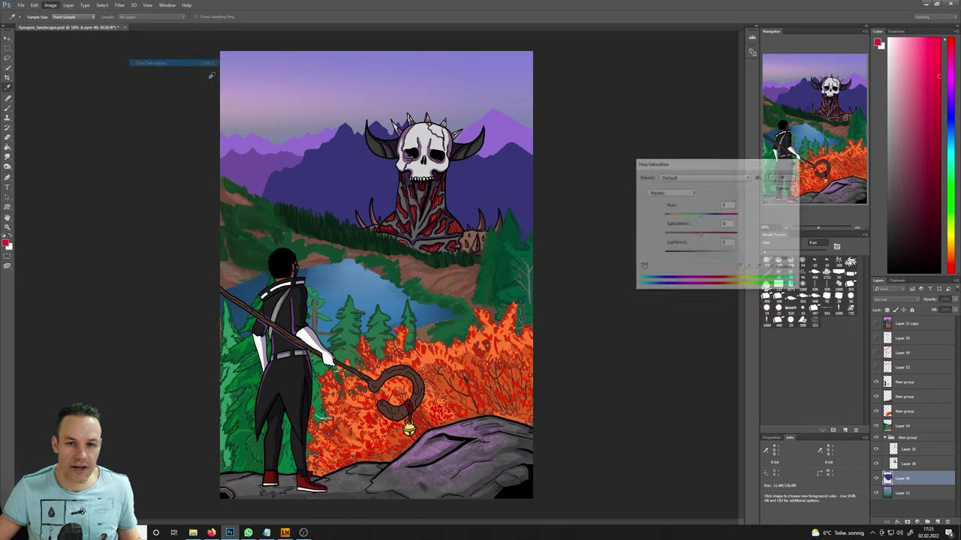
click(670, 192)
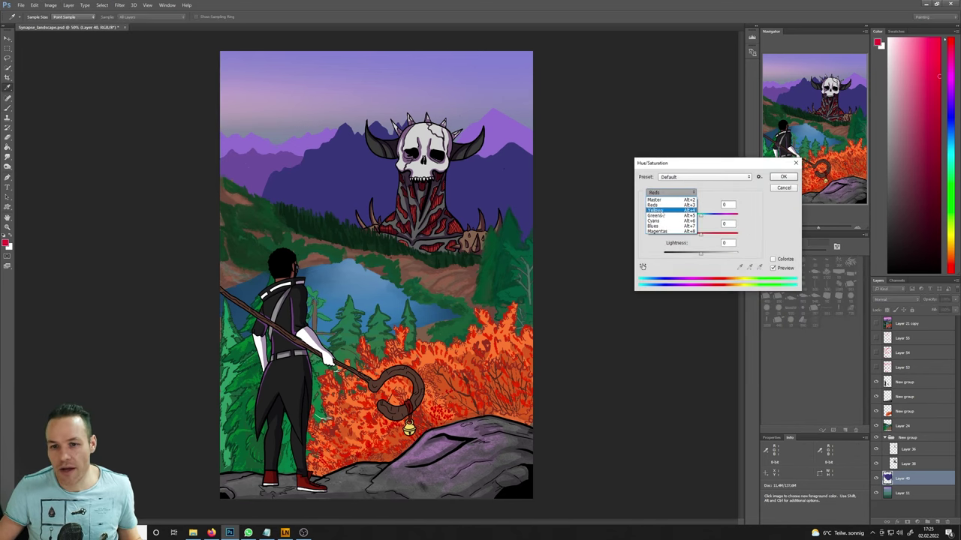
click(670, 200)
mouse_move(701, 236)
mouse_down()
mouse_move(738, 237)
mouse_move(701, 237)
mouse_up()
click(688, 193)
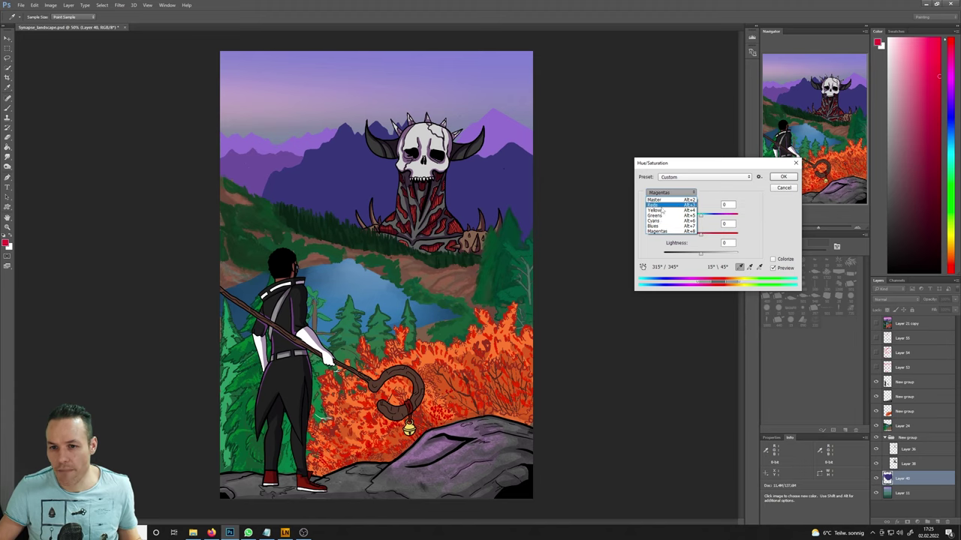
click(659, 231)
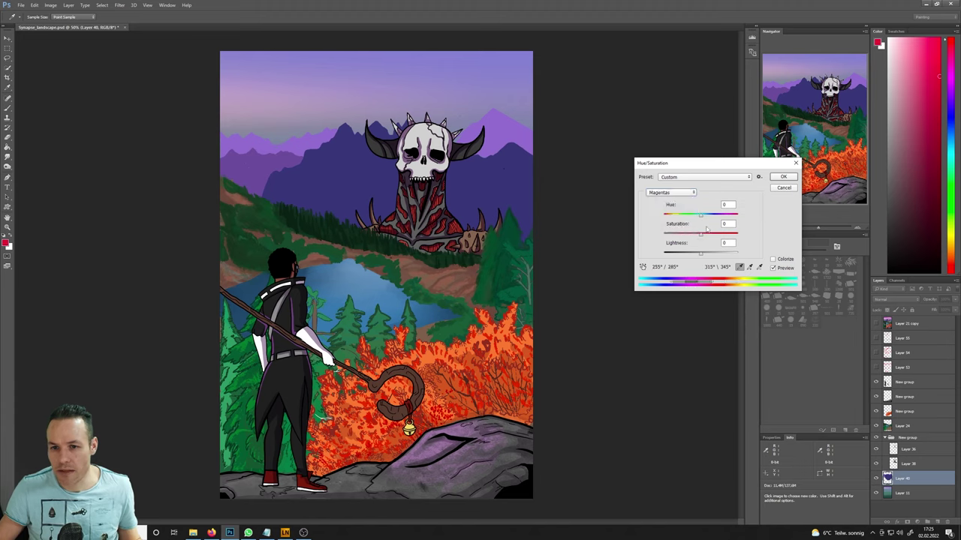
- Shift the Magentas hue of the distant mountains to about -160, set saturation to -100 and apply the adjustment
click(701, 235)
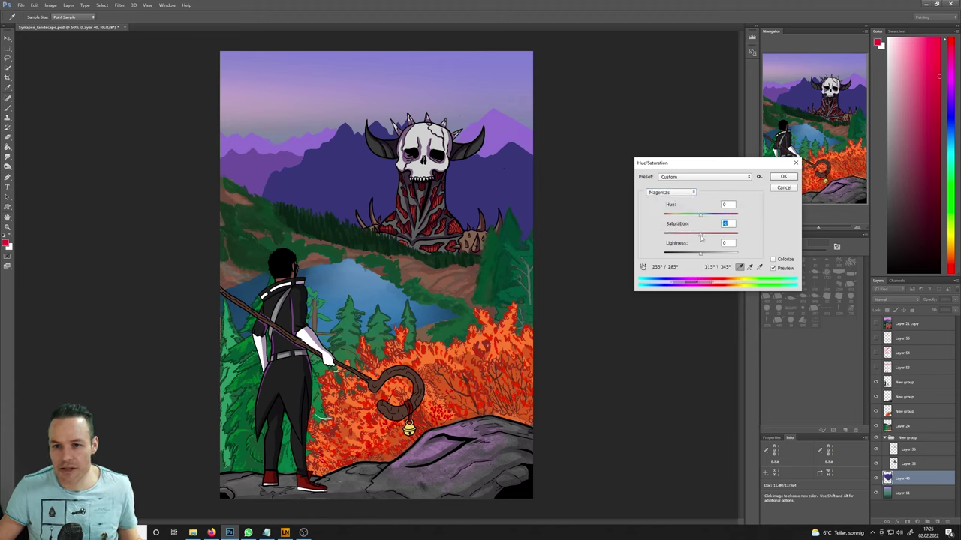
drag(700, 215, 667, 218)
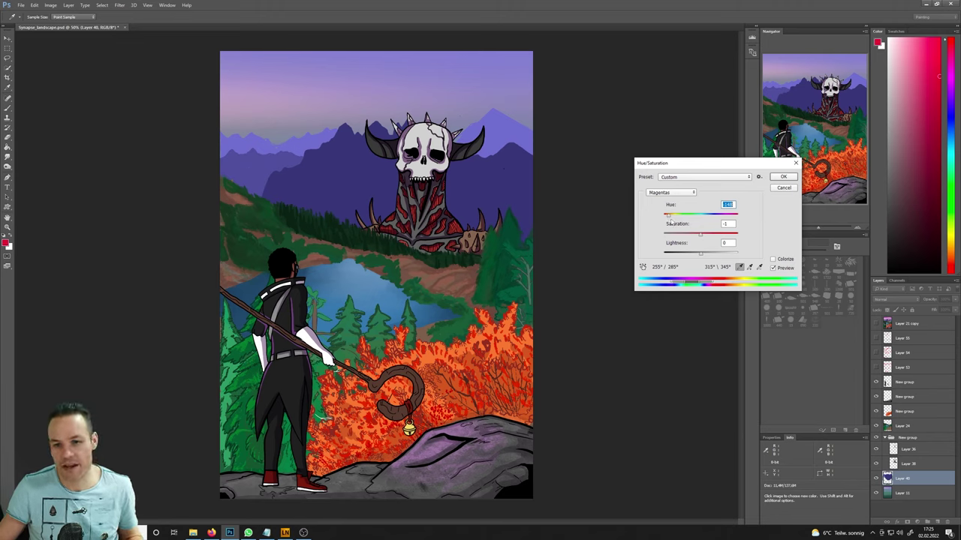
drag(669, 217, 661, 237)
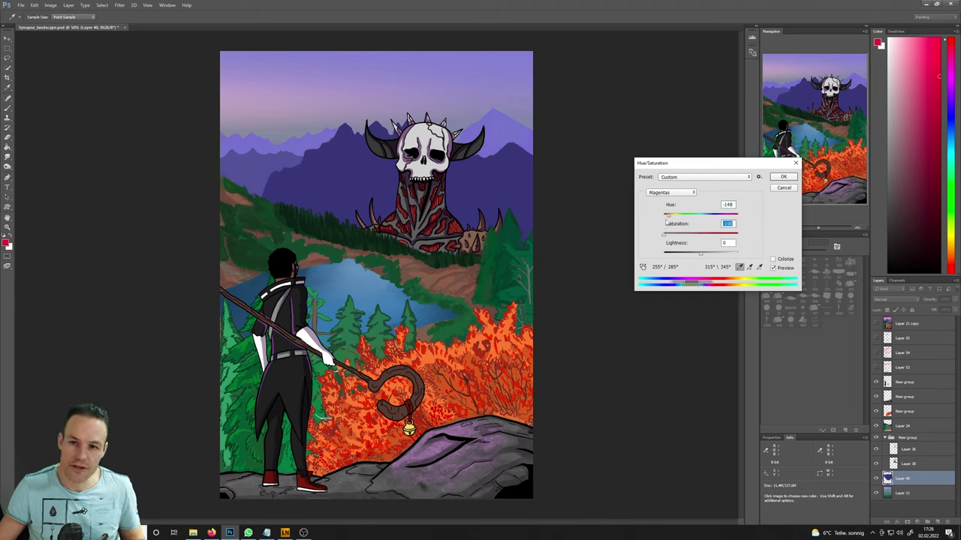
click(670, 217)
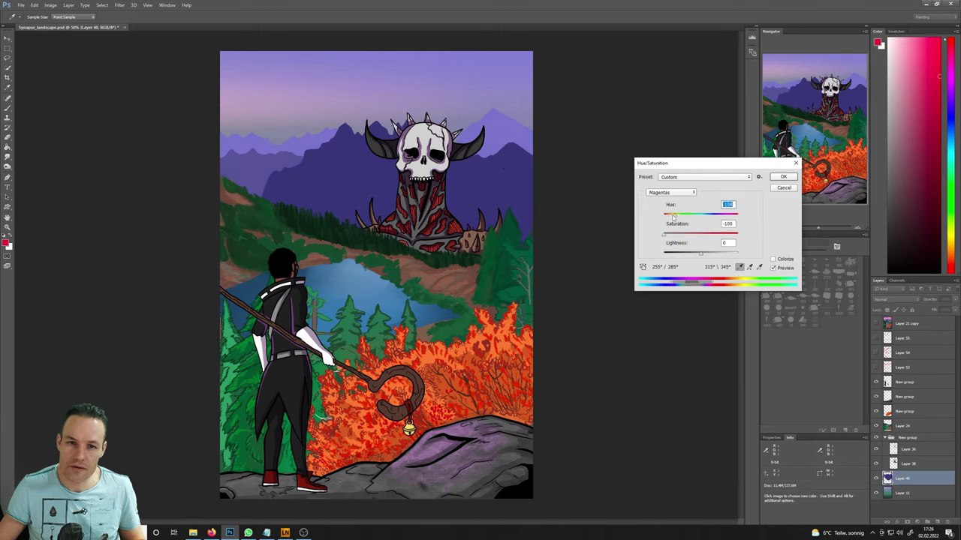
drag(673, 217, 665, 217)
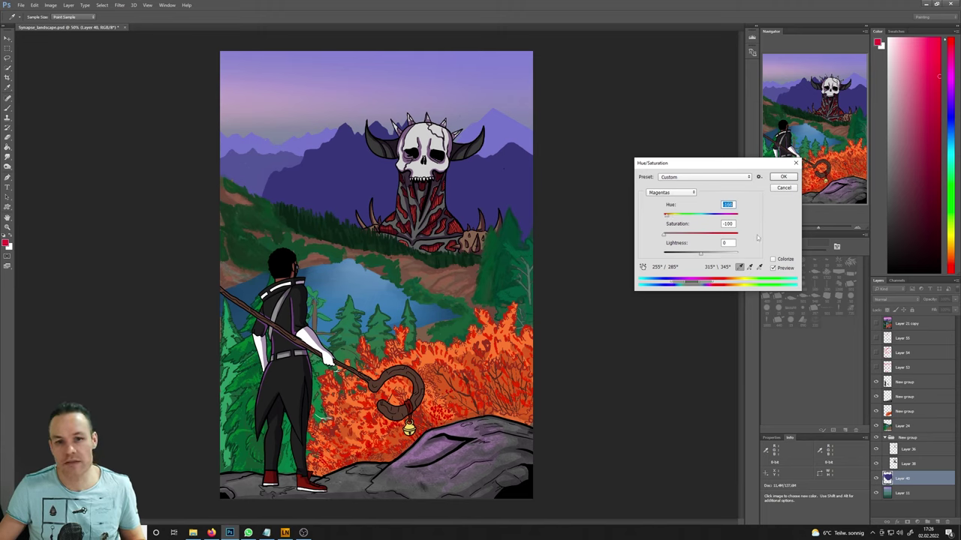
click(783, 176)
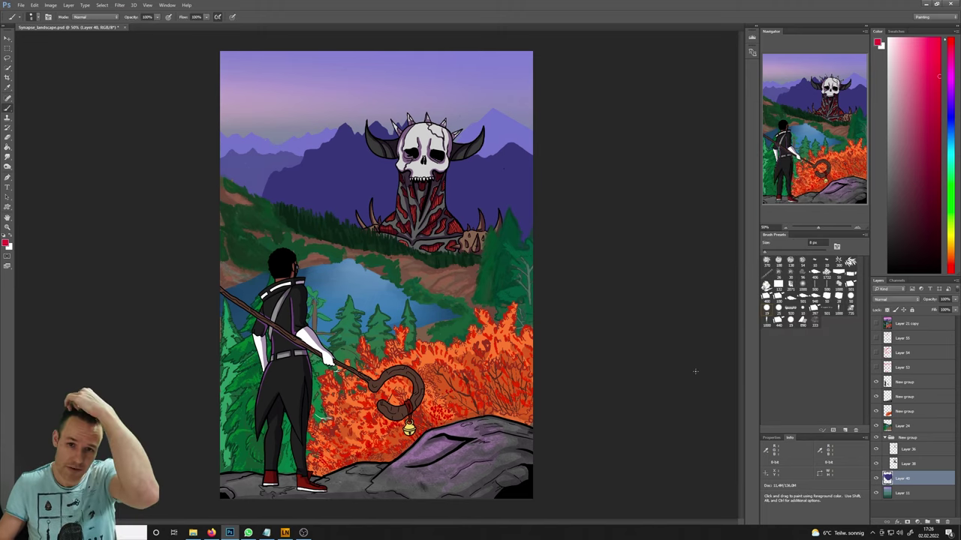
- Desaturate all mountains on Layer 40 with a Hue/Saturation master saturation of about -26
click(48, 5)
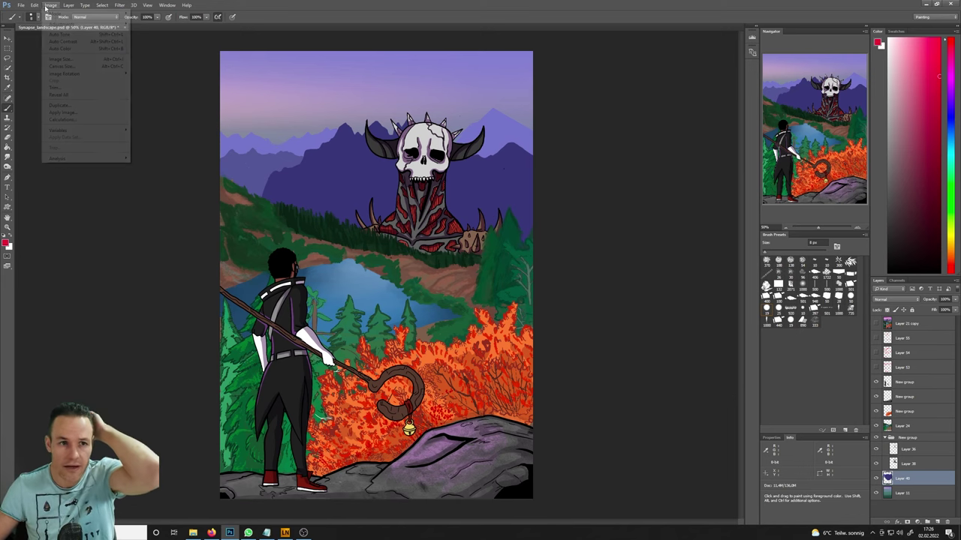
mouse_move(67, 24)
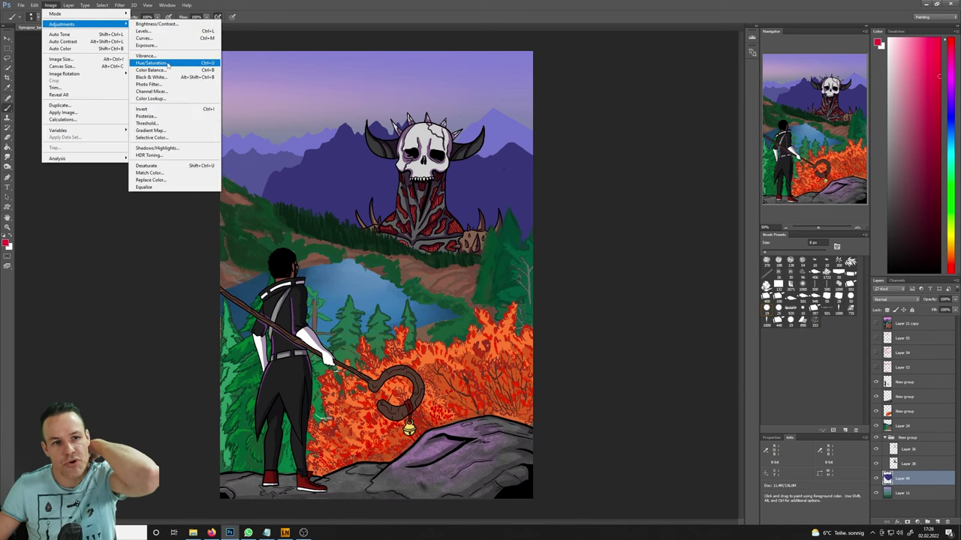
click(168, 63)
drag(700, 234, 691, 239)
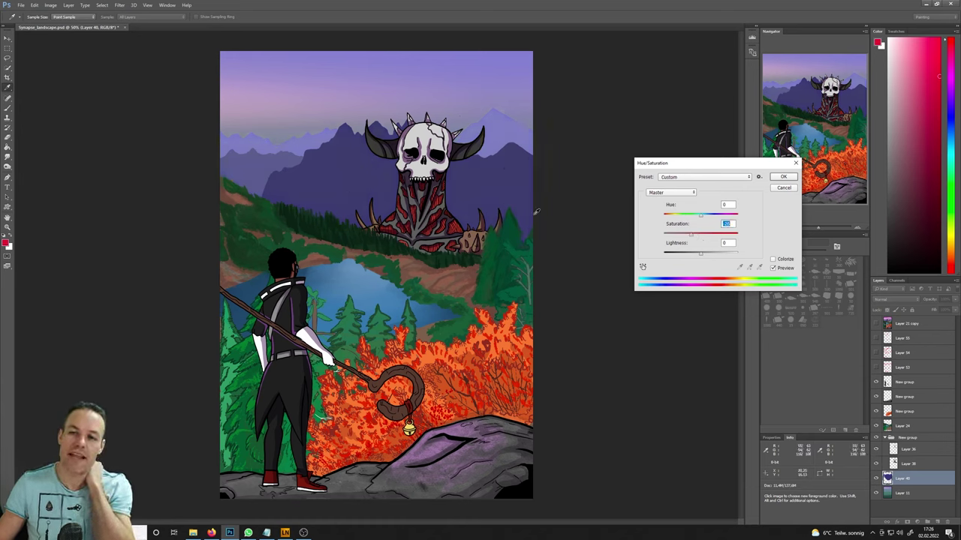
click(783, 178)
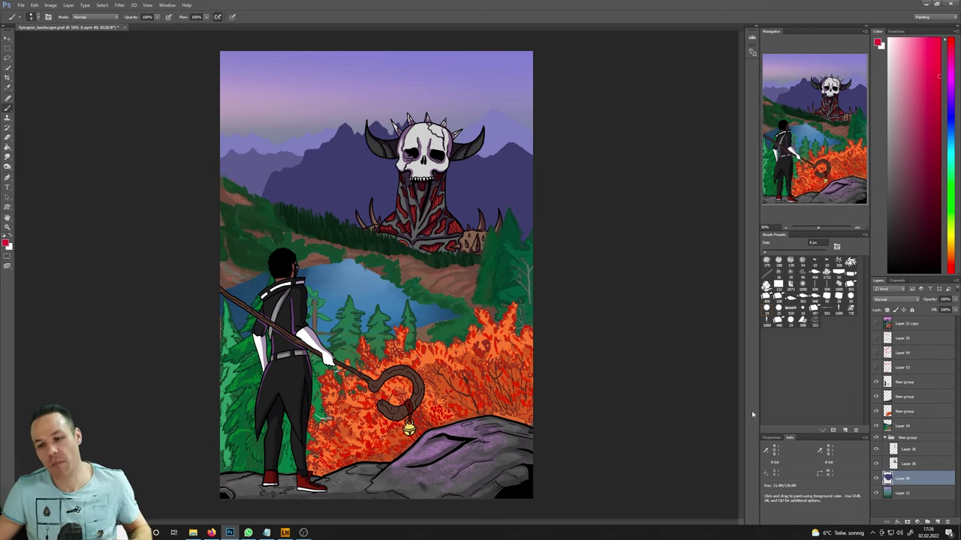
- Identify the creature's line-art layer, lock its transparent pixels and sample the dark violet of the mountain behind it
click(908, 465)
click(877, 451)
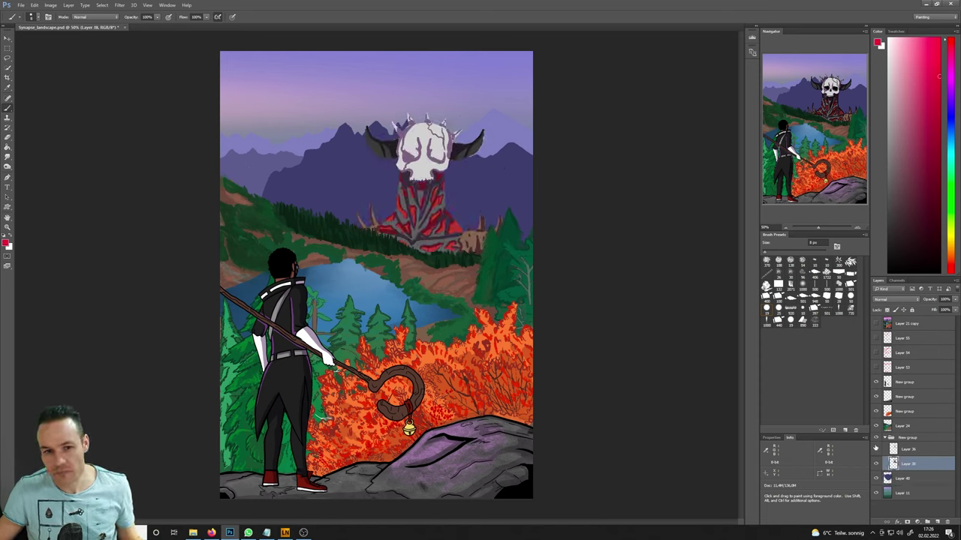
click(876, 450)
click(900, 448)
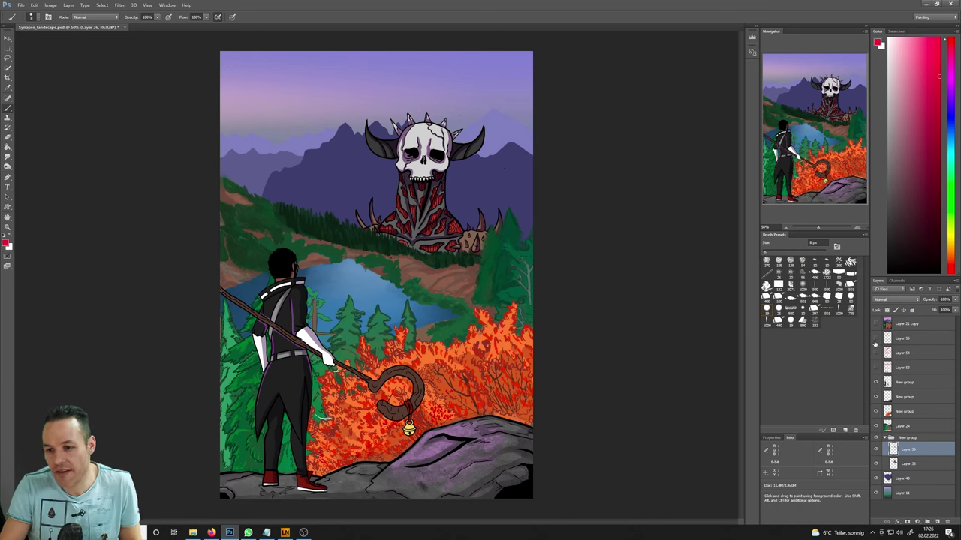
key(slash)
alt+click(514, 201)
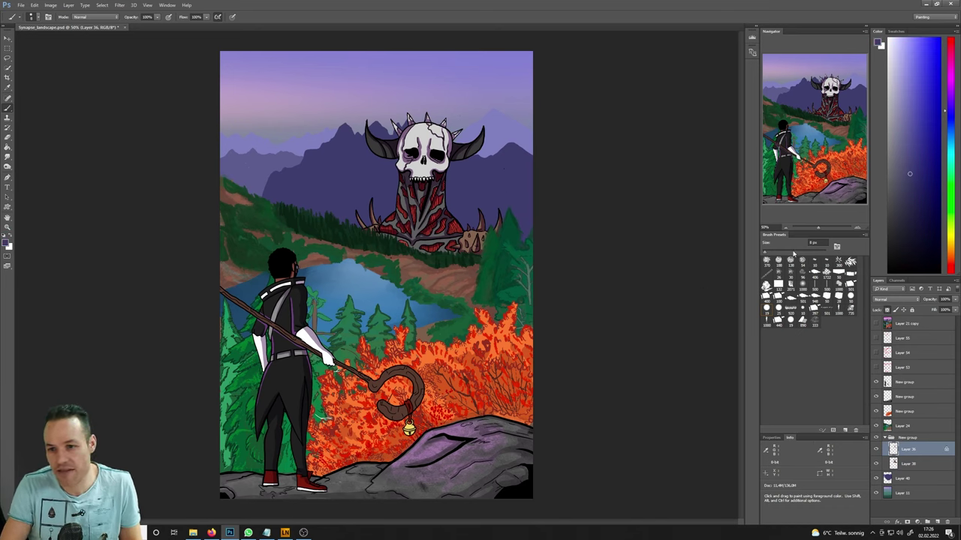
- Enlarge the brush to 132 px and paint the creature's outlines in the sampled violet, with a darker shade of it selected to deepen them
key(bracketright)
key(bracketright)
key(bracketright)
key(bracketright)
key(bracketright)
key(bracketright)
key(bracketright)
key(bracketright)
key(bracketright)
key(bracketright)
key(bracketright)
key(bracketright)
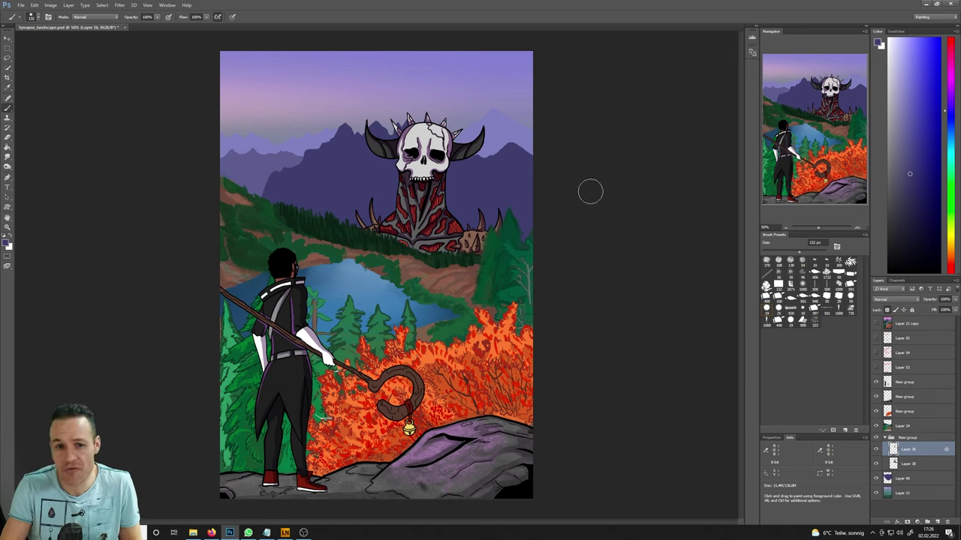
mouse_move(466, 180)
mouse_down()
mouse_move(368, 225)
mouse_move(488, 232)
mouse_move(495, 247)
mouse_move(525, 210)
mouse_up()
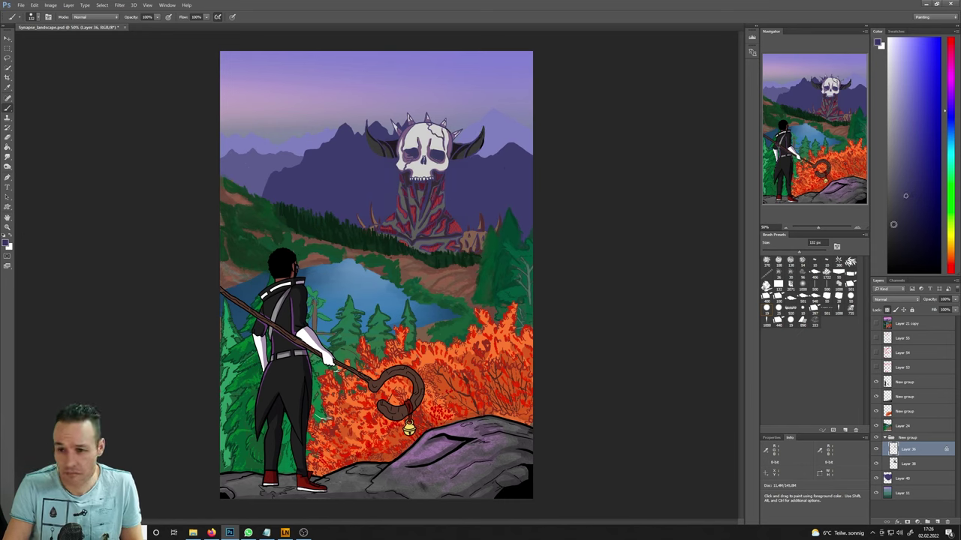
click(904, 215)
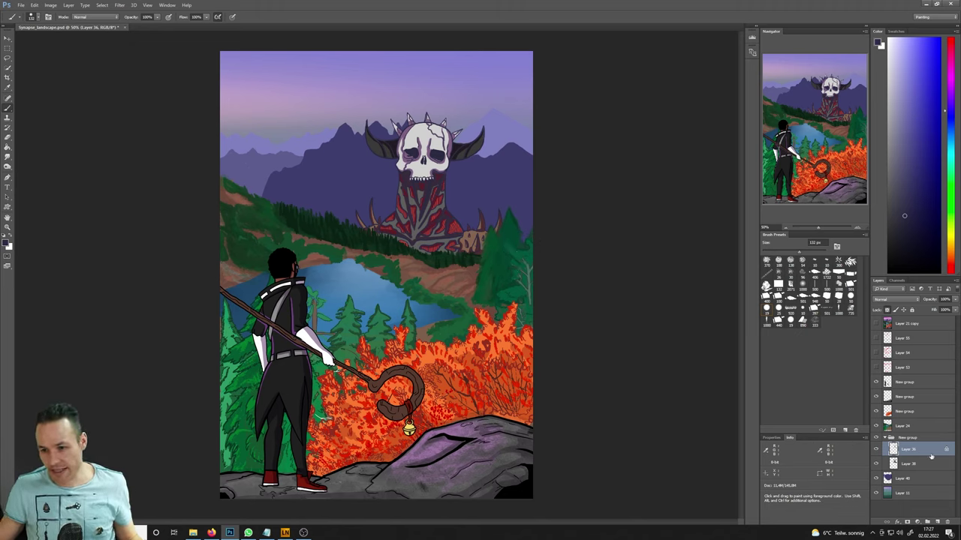
- Merge the creature's group into a single layer and toggle its visibility to check it
click(902, 438)
right_click(903, 439)
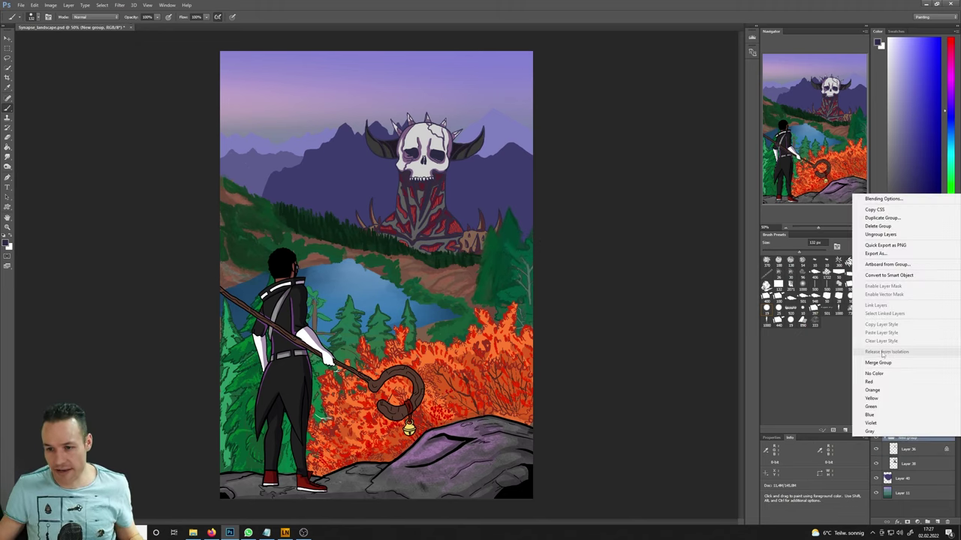
click(877, 362)
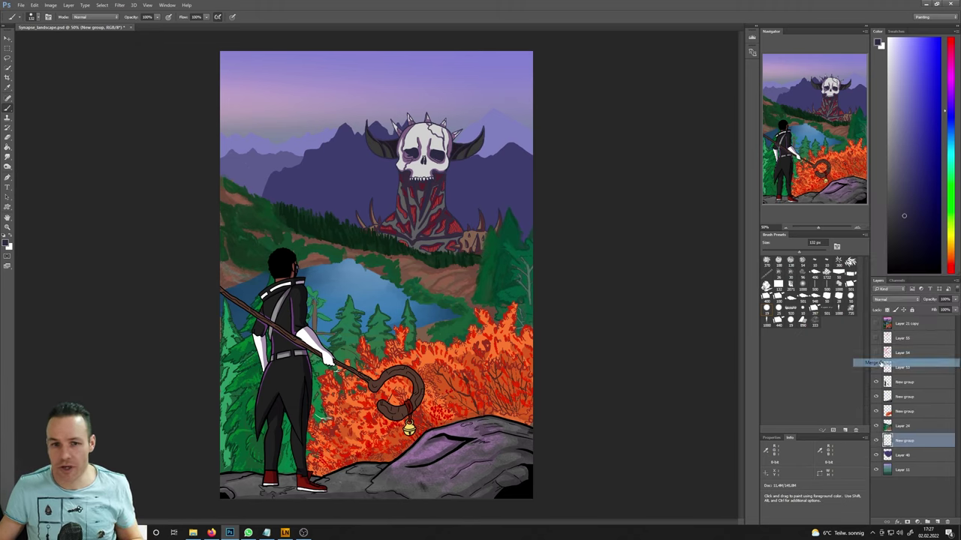
click(876, 440)
click(876, 440)
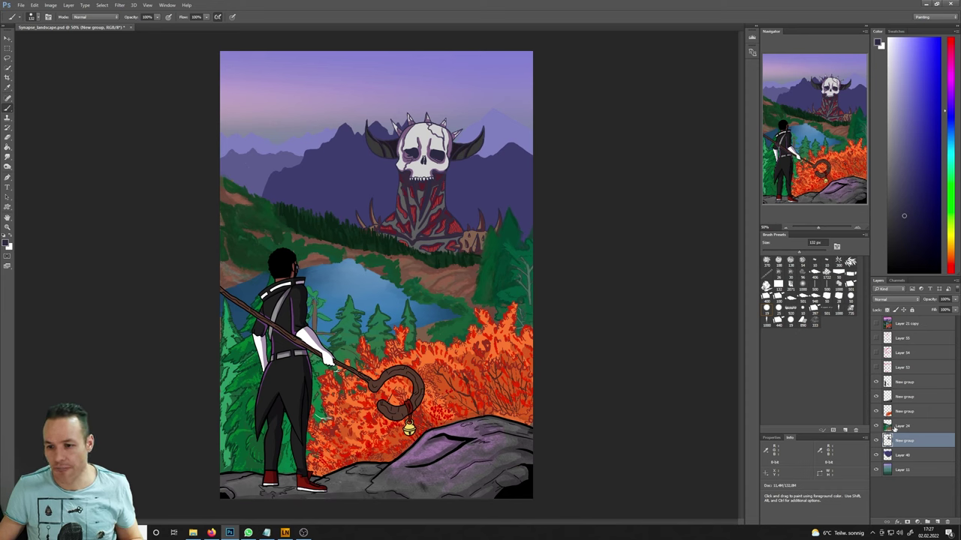
- Select the forest and lake layer, Layer 24, and toggle its visibility to examine what it contains
click(894, 427)
click(875, 426)
click(875, 426)
click(875, 426)
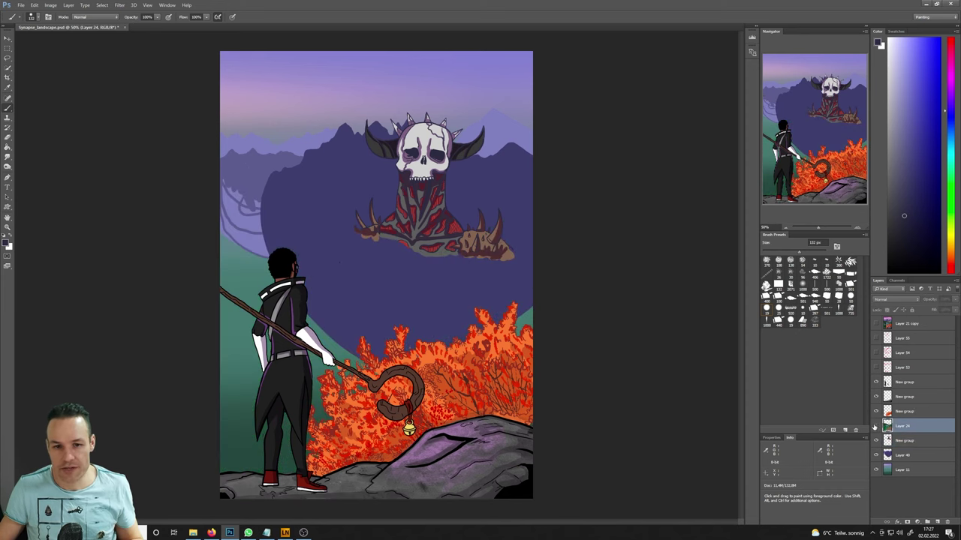
click(875, 426)
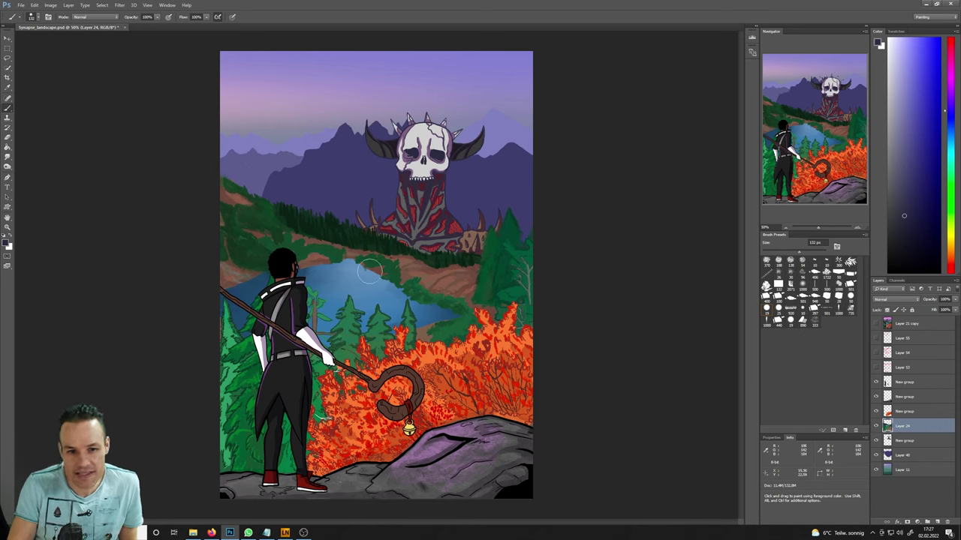
- Paint a broad dark diagonal stroke from the figure's head to the creature's jaw, and undo it
click(337, 275)
mouse_move(349, 263)
mouse_down()
mouse_move(368, 253)
mouse_move(361, 273)
mouse_move(308, 297)
mouse_move(416, 198)
mouse_move(422, 174)
mouse_up()
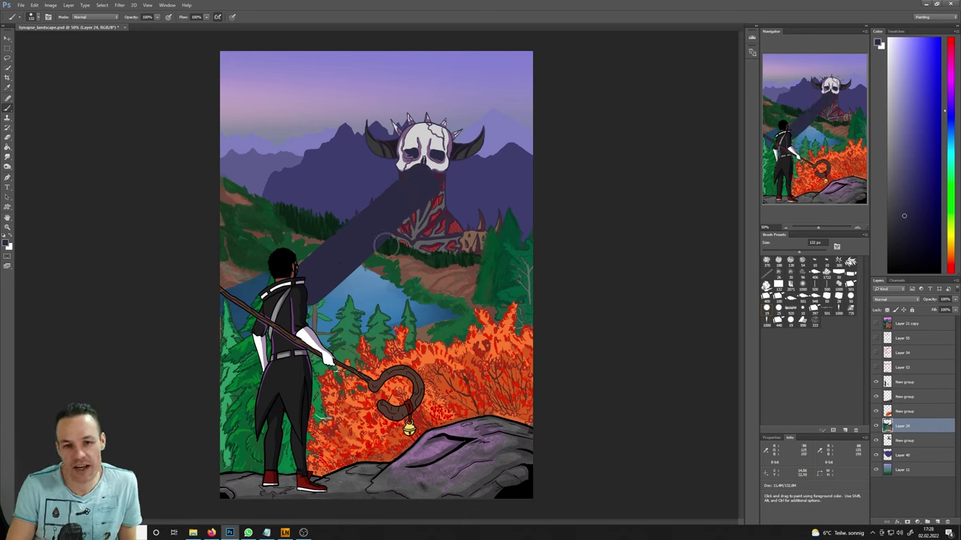
key(ctrl+z)
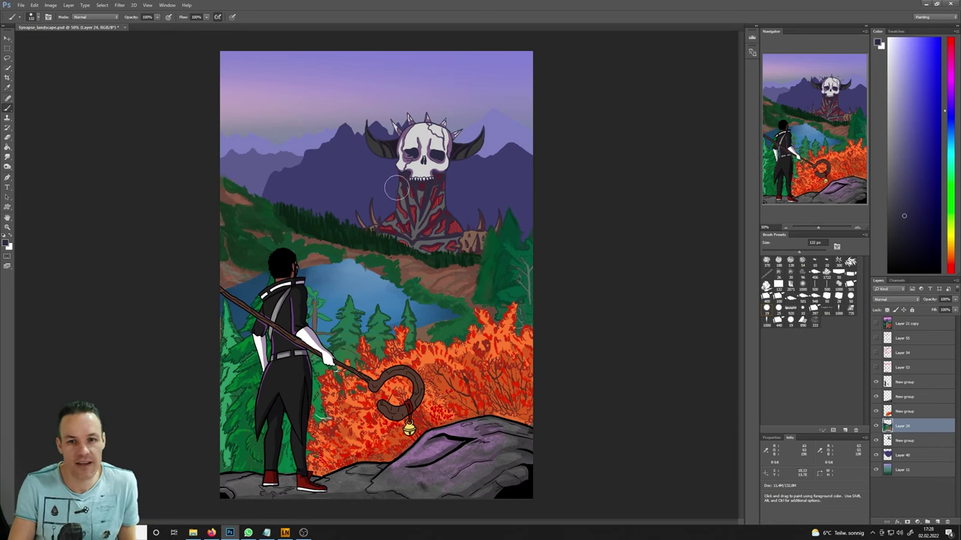
- Mark the figure's head and the creature's skull with thick dark circular strokes, and undo both marks
drag(304, 252, 315, 284)
drag(429, 120, 435, 184)
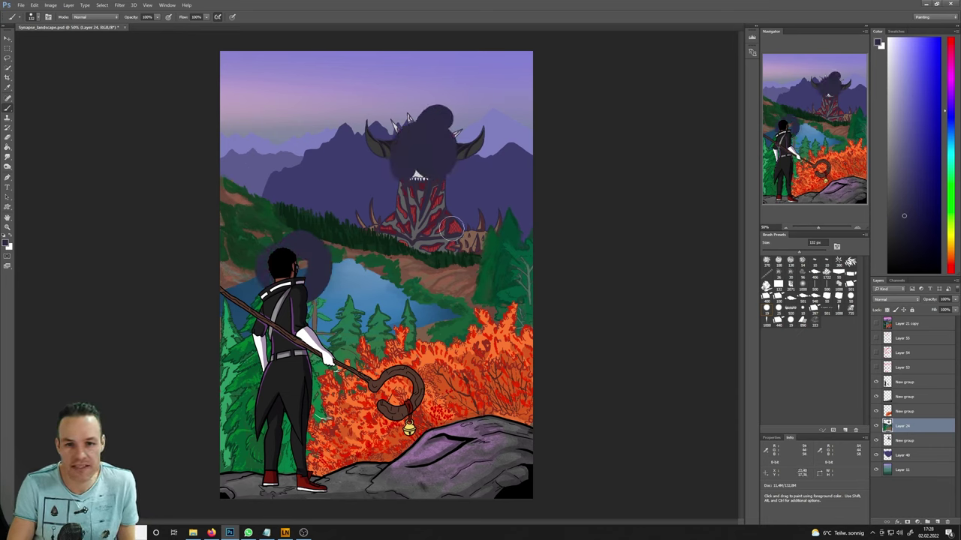
key(ctrl+alt+z)
key(ctrl+alt+z)
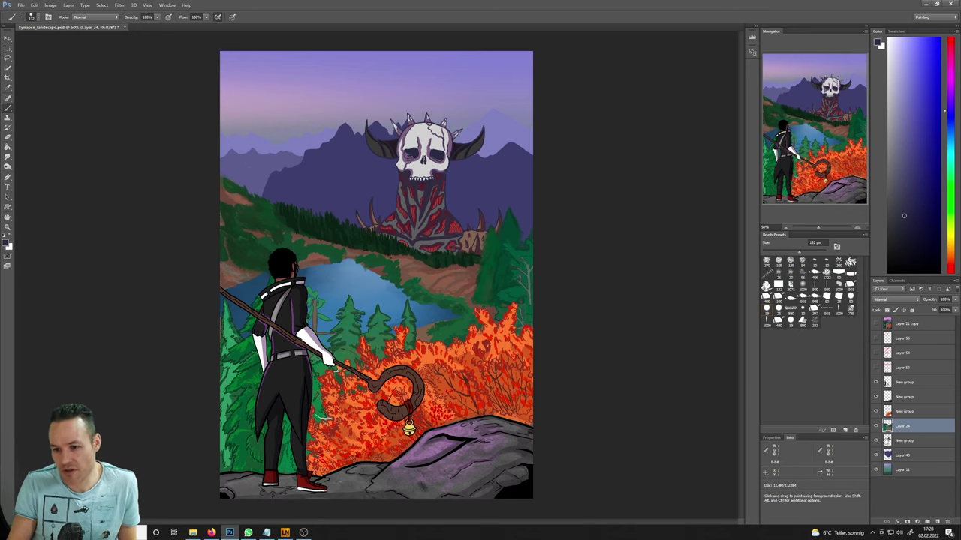
click(876, 427)
click(876, 426)
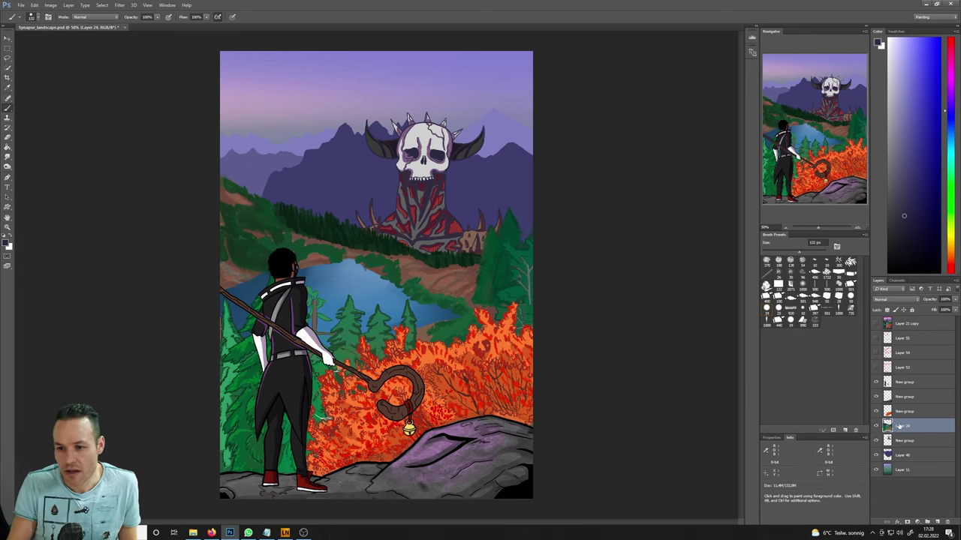
click(50, 5)
mouse_move(92, 27)
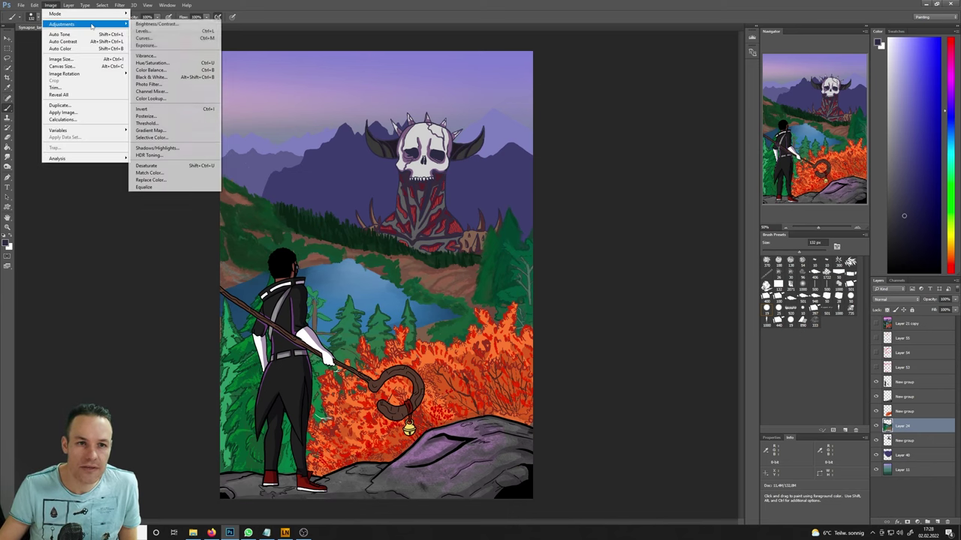
click(158, 62)
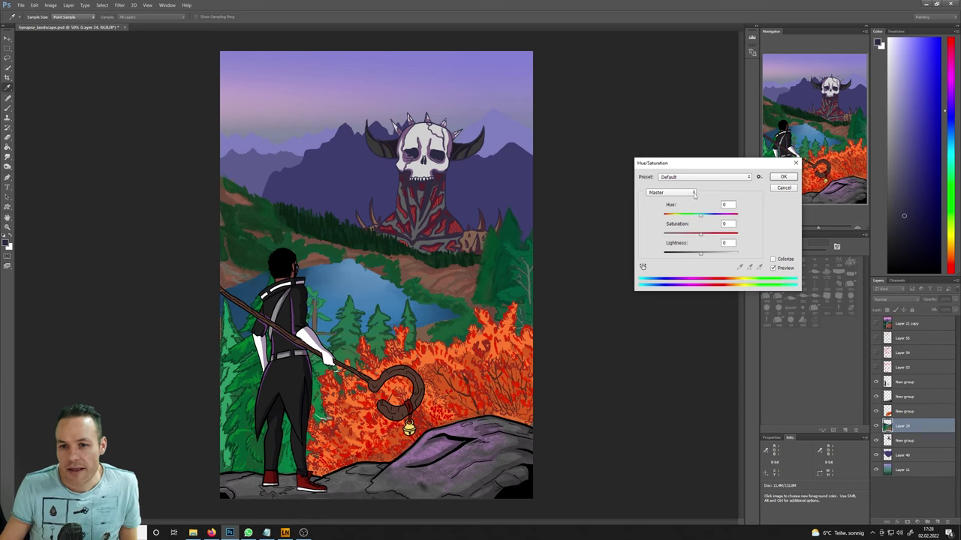
click(781, 189)
key(l)
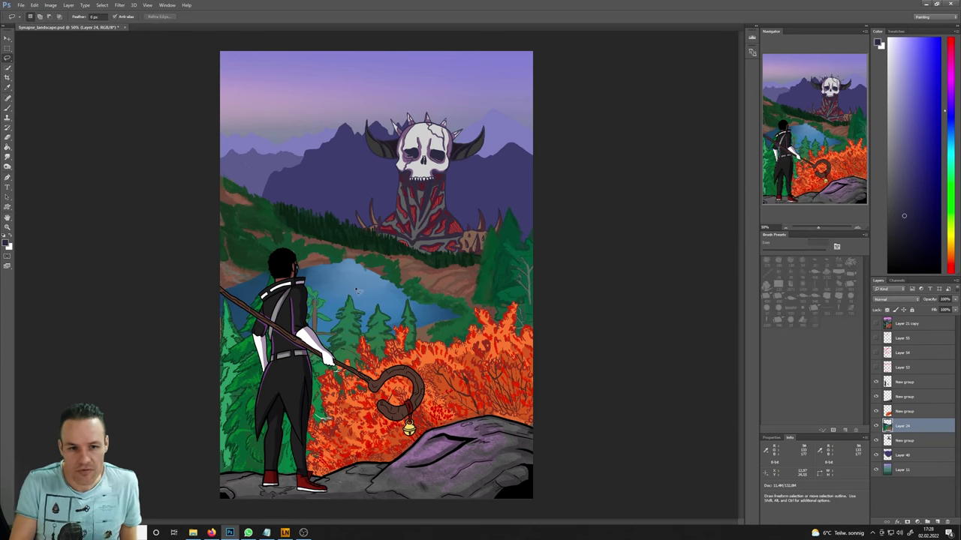
mouse_move(221, 293)
mouse_down()
mouse_move(352, 259)
mouse_move(465, 321)
mouse_move(420, 334)
mouse_up()
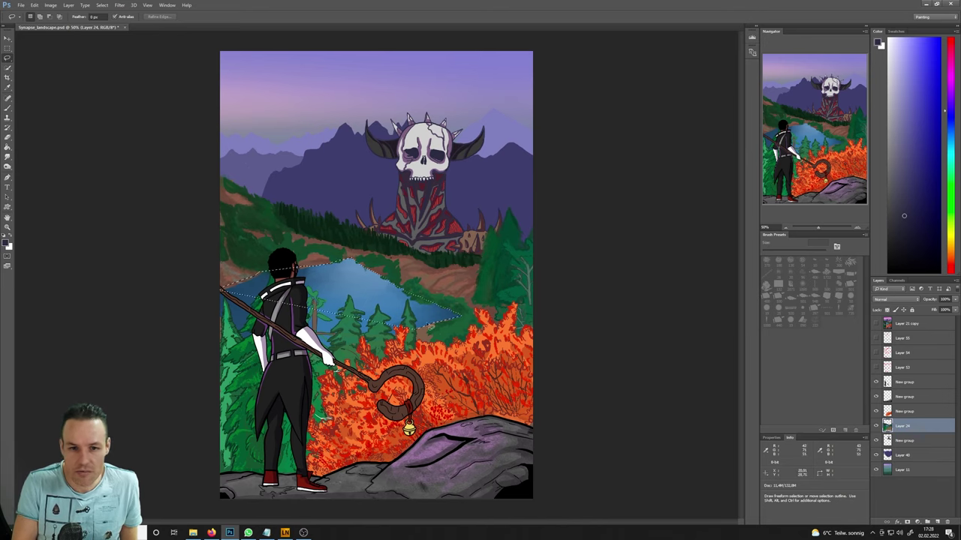
- On Layer 24, use Hue/Saturation to test the Cyans saturation, and grey the lake by setting the Blues saturation to -100
click(51, 6)
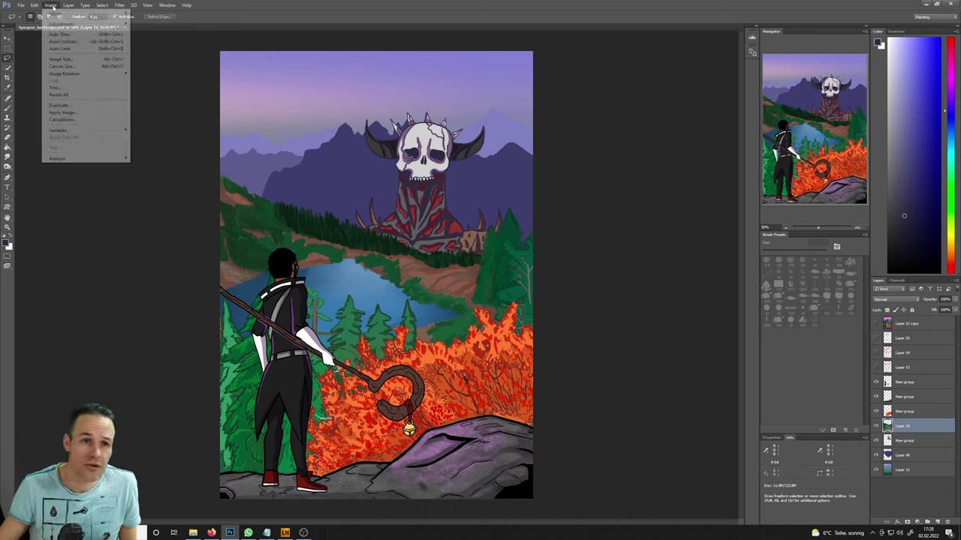
mouse_move(68, 26)
click(169, 66)
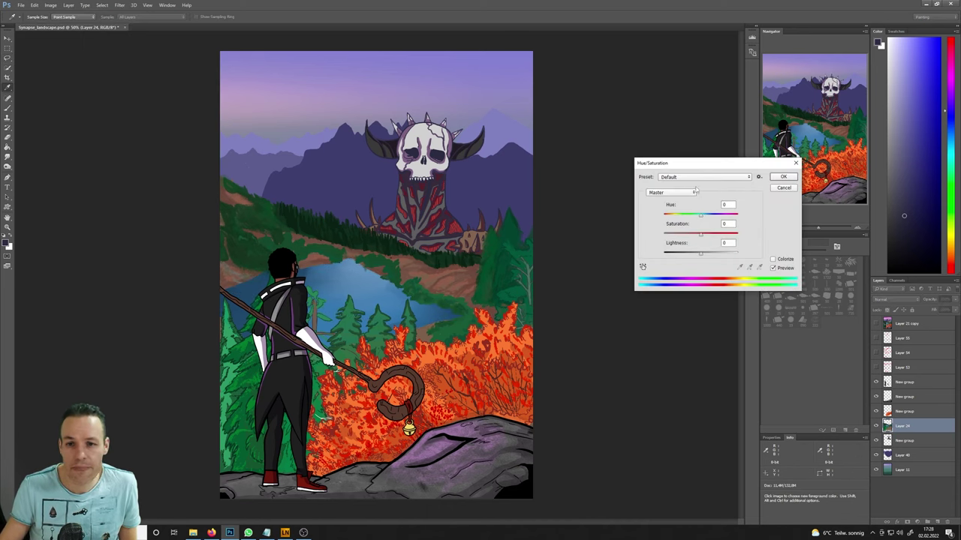
click(695, 192)
click(675, 219)
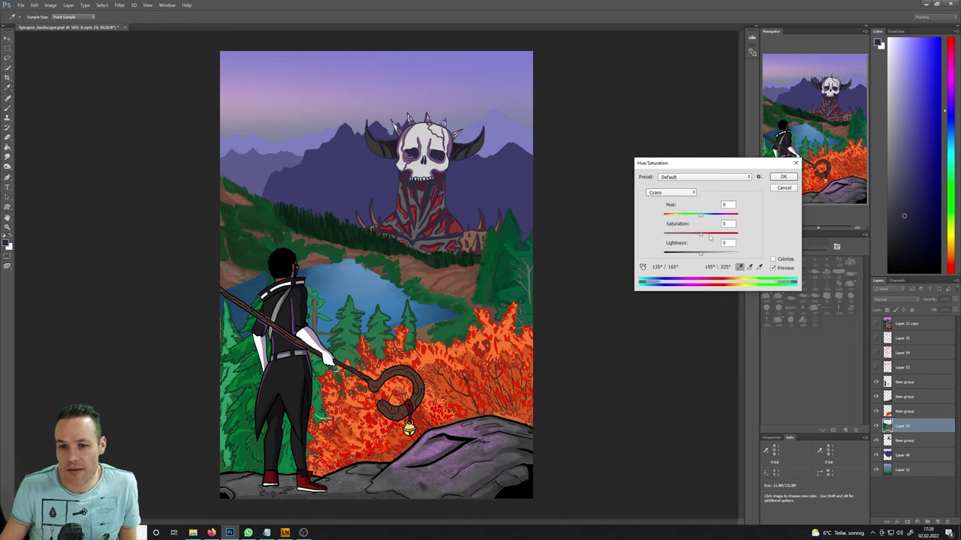
mouse_move(710, 237)
mouse_down()
mouse_move(695, 238)
mouse_move(734, 241)
mouse_move(699, 240)
mouse_up()
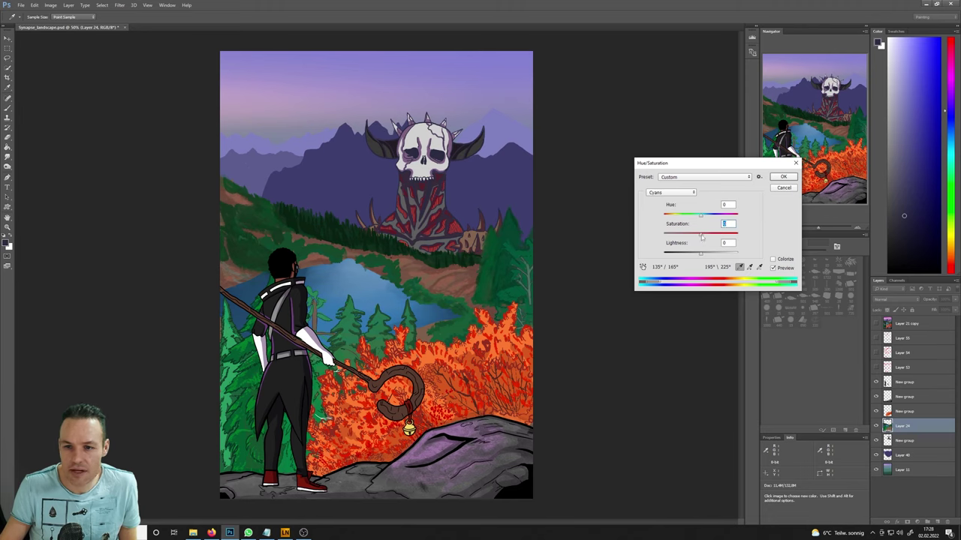
click(671, 192)
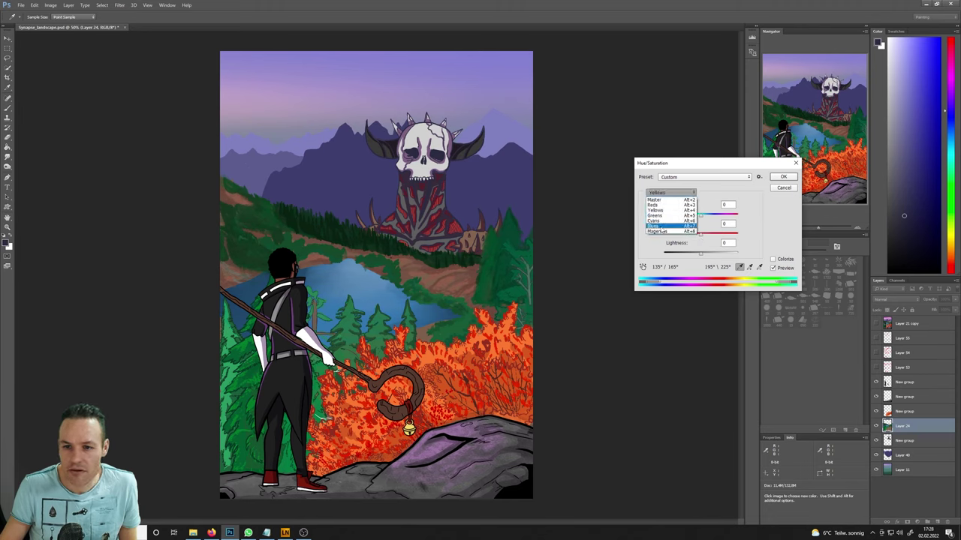
click(658, 226)
drag(700, 233, 703, 237)
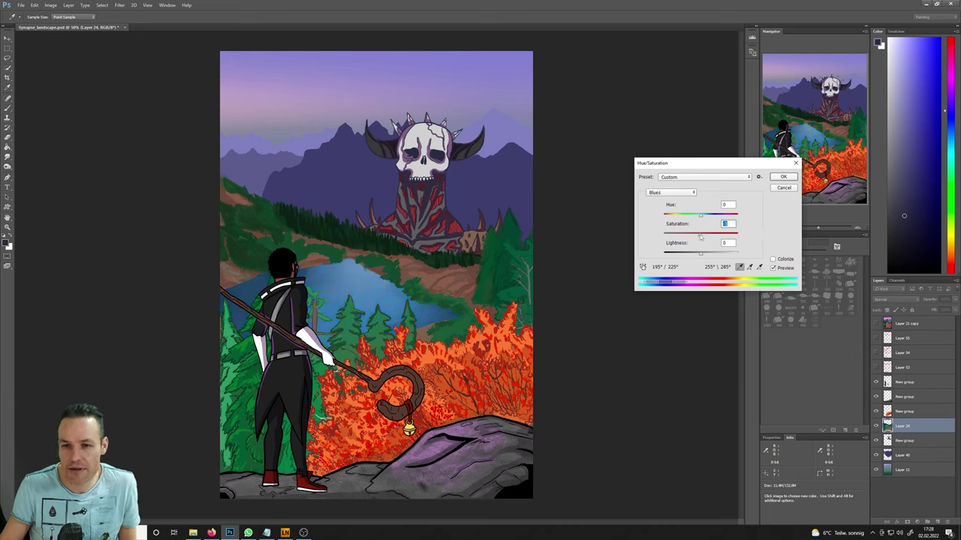
drag(699, 235, 666, 237)
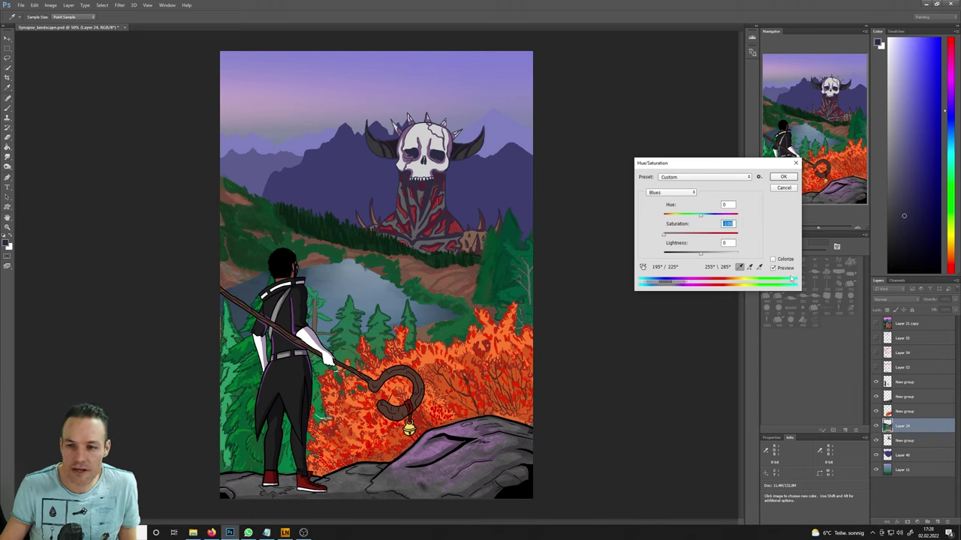
click(773, 268)
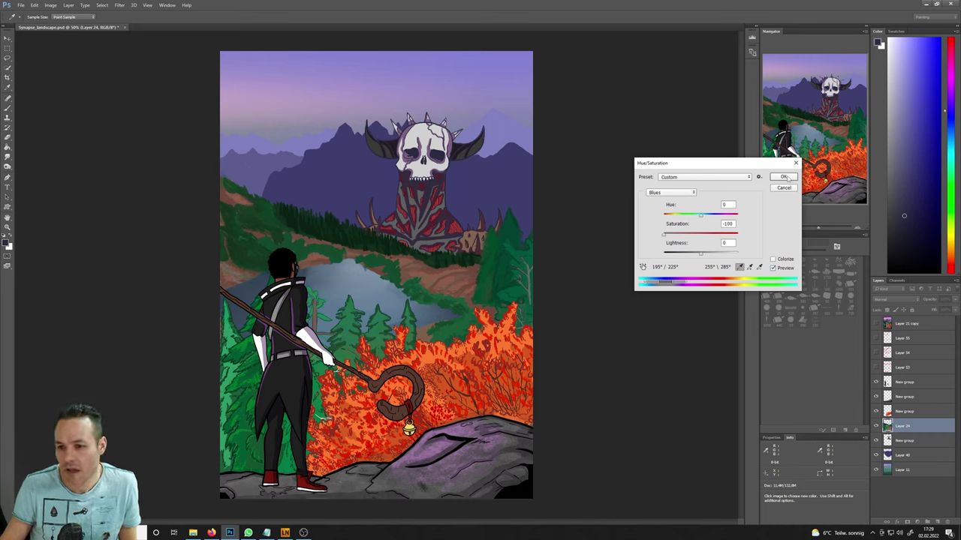
- Shift the Greens of Layer 24 to hue +33 and saturation +2, and apply the Hue/Saturation adjustment
click(695, 193)
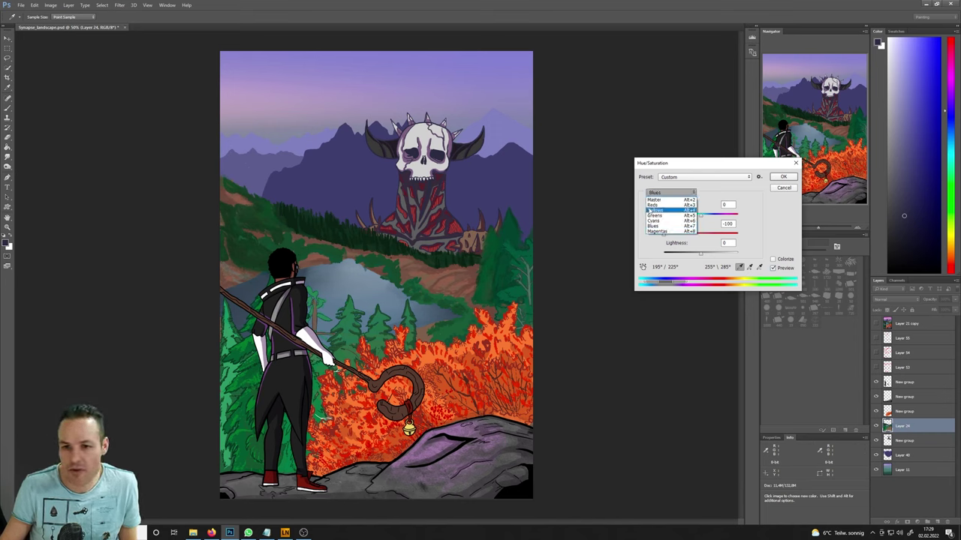
click(675, 213)
drag(701, 238, 701, 236)
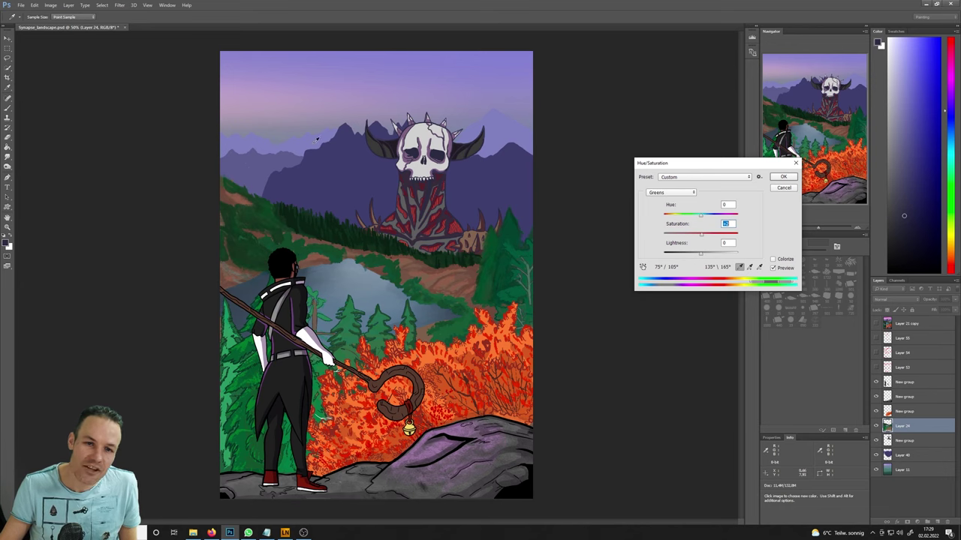
drag(707, 216, 701, 217)
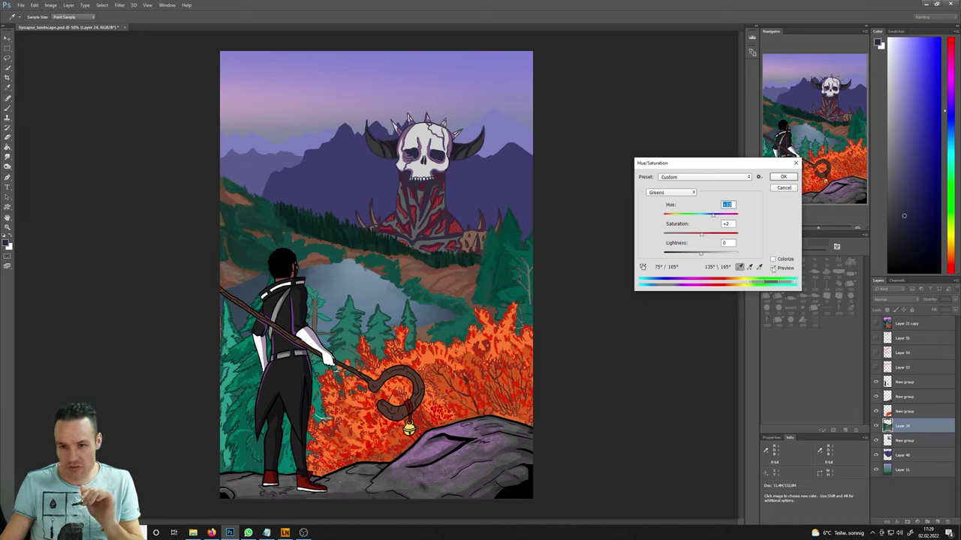
click(773, 268)
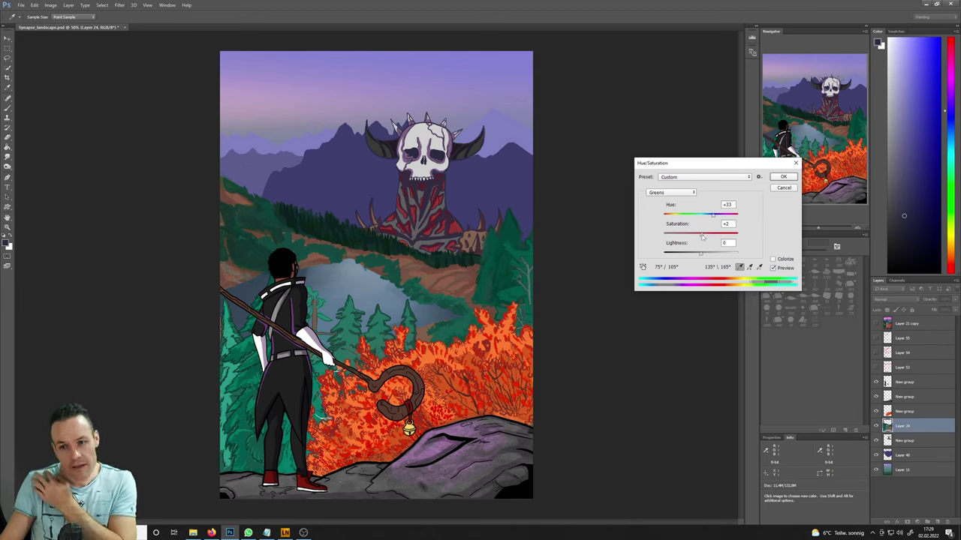
click(793, 180)
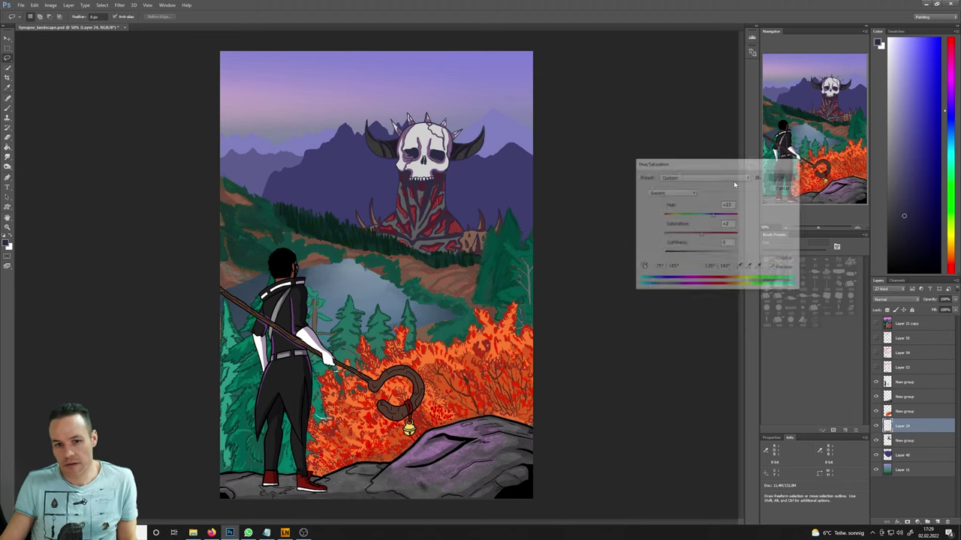
- Select the layer with the orange bushes and darken it to lightness -43 with Hue/Saturation
click(876, 411)
click(876, 411)
click(921, 411)
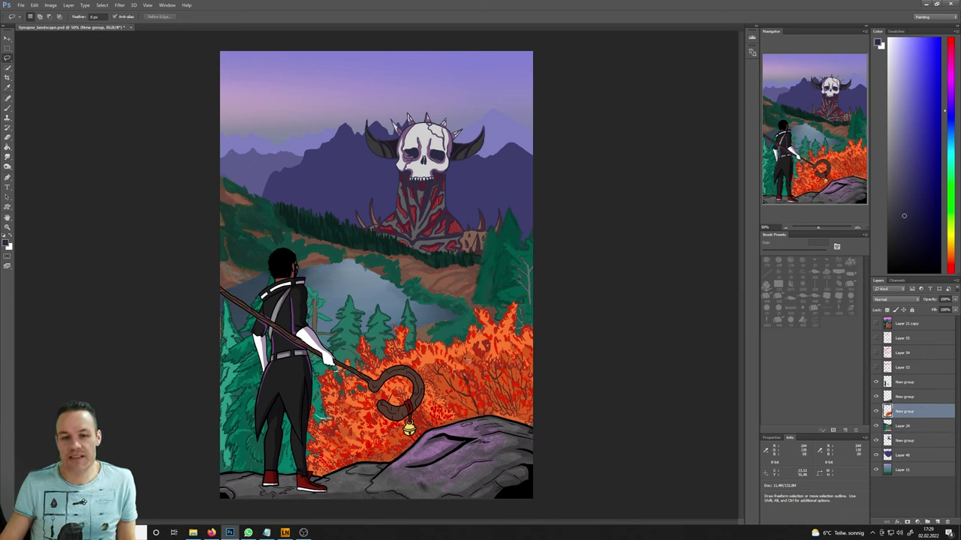
click(876, 411)
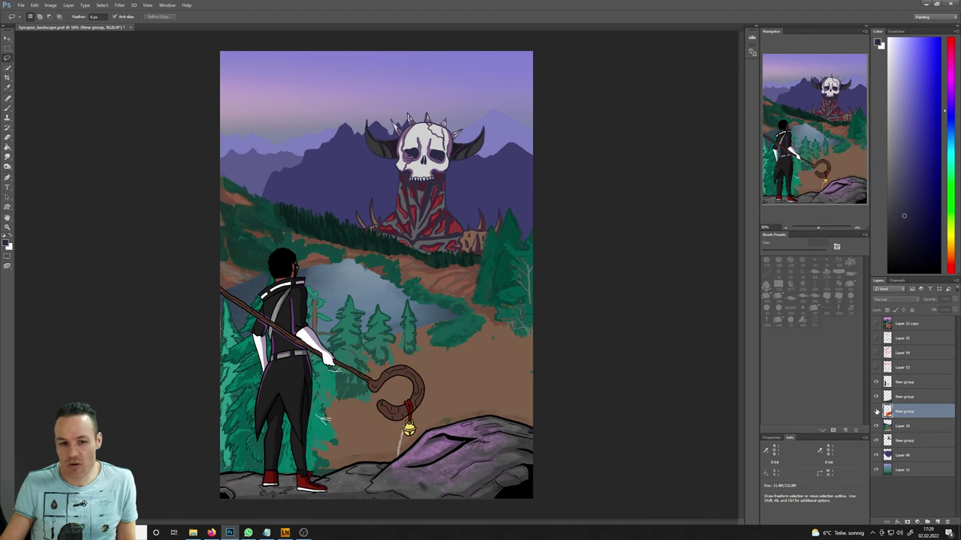
click(876, 411)
click(51, 5)
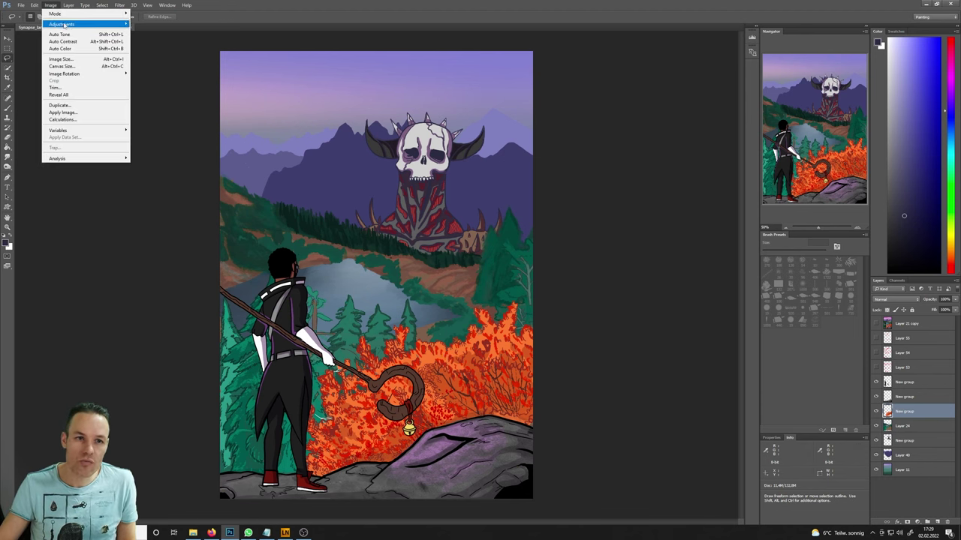
mouse_move(67, 28)
click(164, 64)
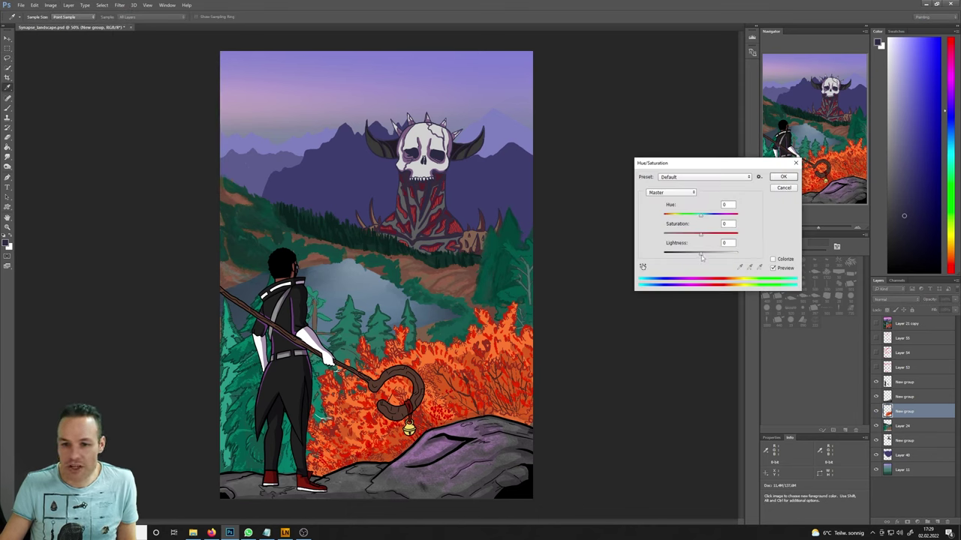
drag(701, 256, 684, 258)
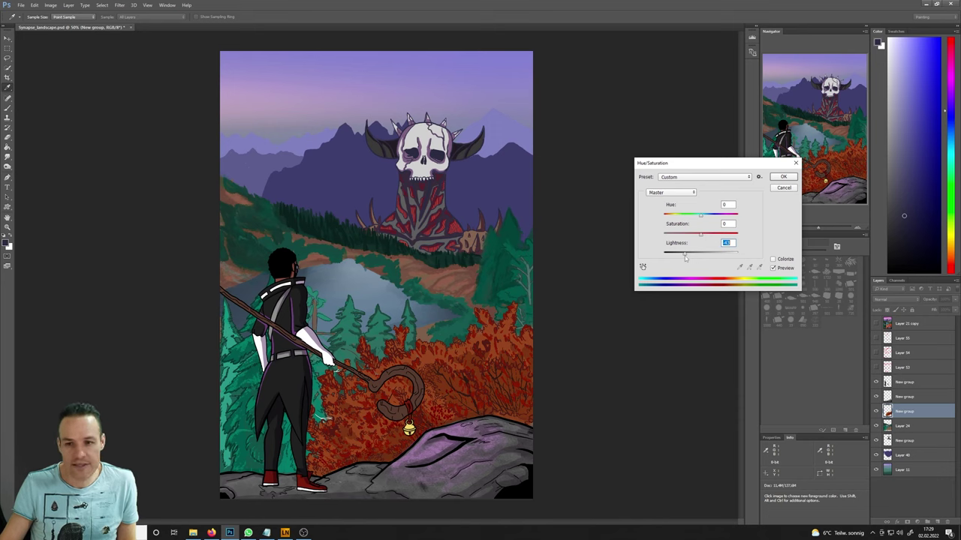
- Set the bushes' saturation to +31 and hue to +8, compare with the original, and apply the adjustment
mouse_move(702, 235)
mouse_down()
mouse_move(720, 235)
mouse_move(702, 219)
mouse_up()
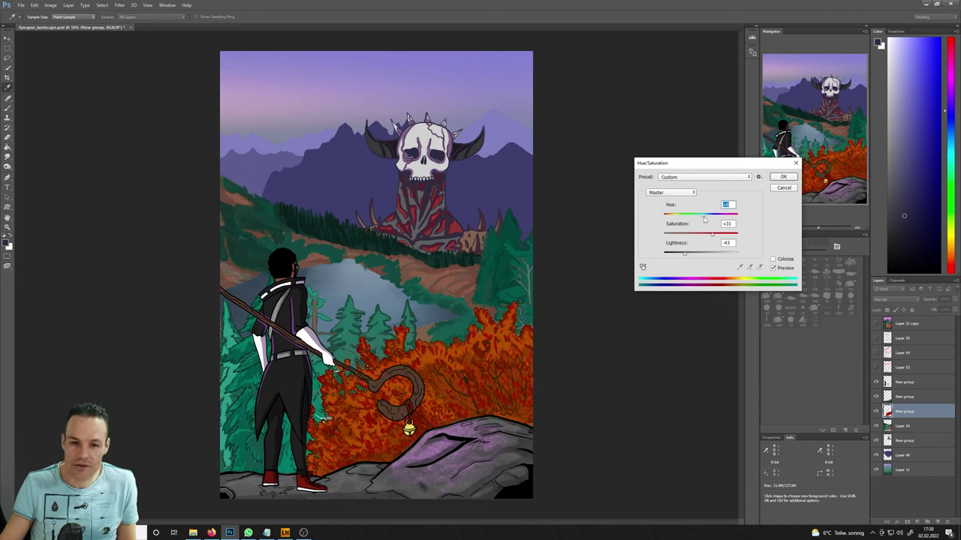
click(773, 268)
click(773, 268)
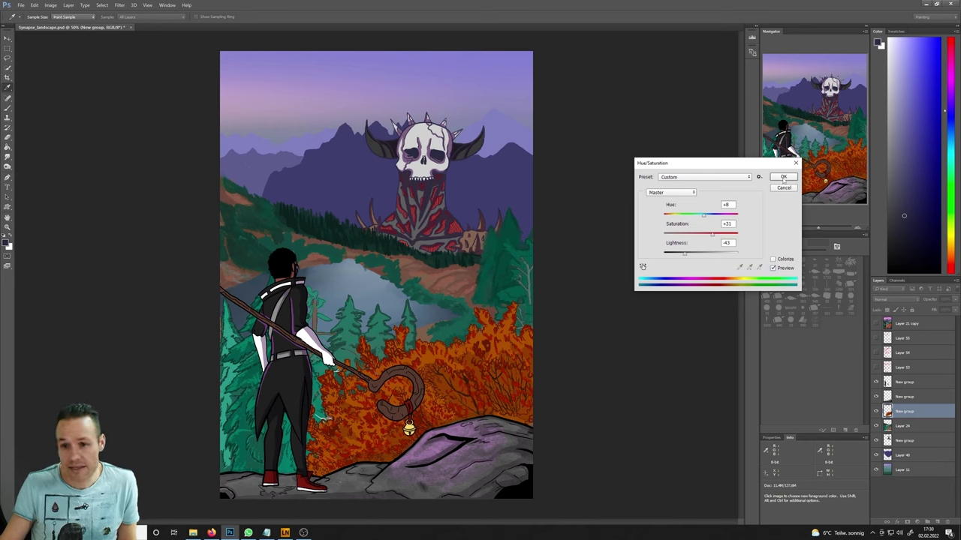
click(782, 178)
- Turn the bushes deep red with a Levels adjustment, setting the midtone input to 0.58 and the white input to 218
click(51, 5)
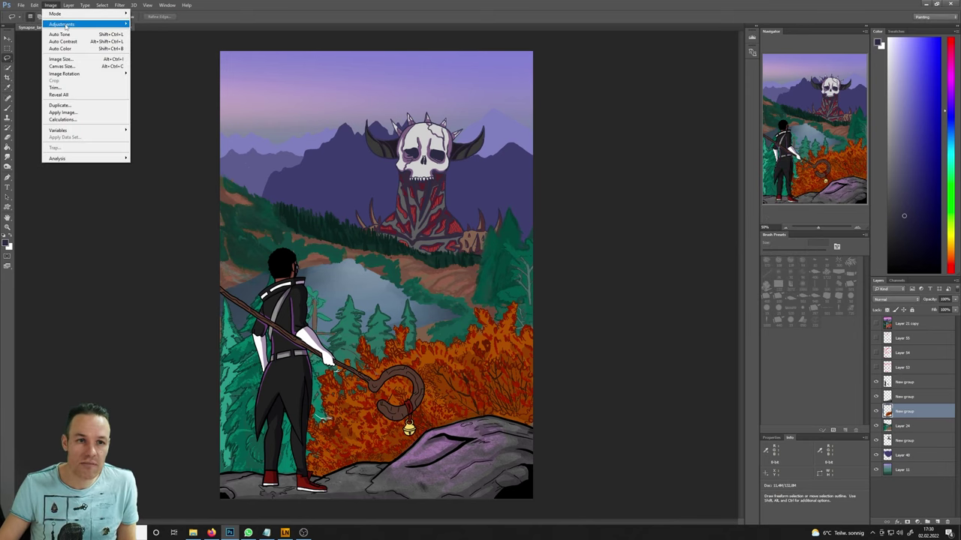
mouse_move(65, 24)
click(150, 33)
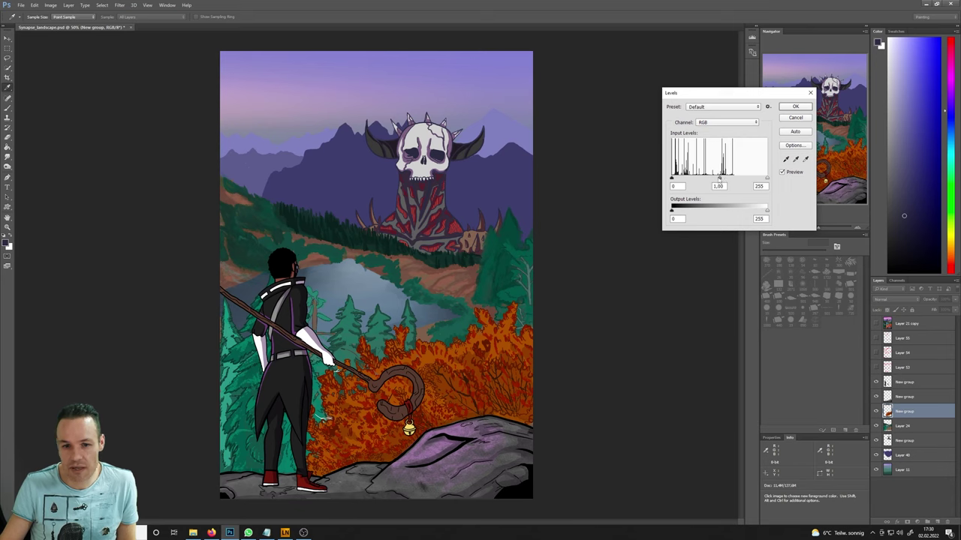
drag(719, 178, 752, 182)
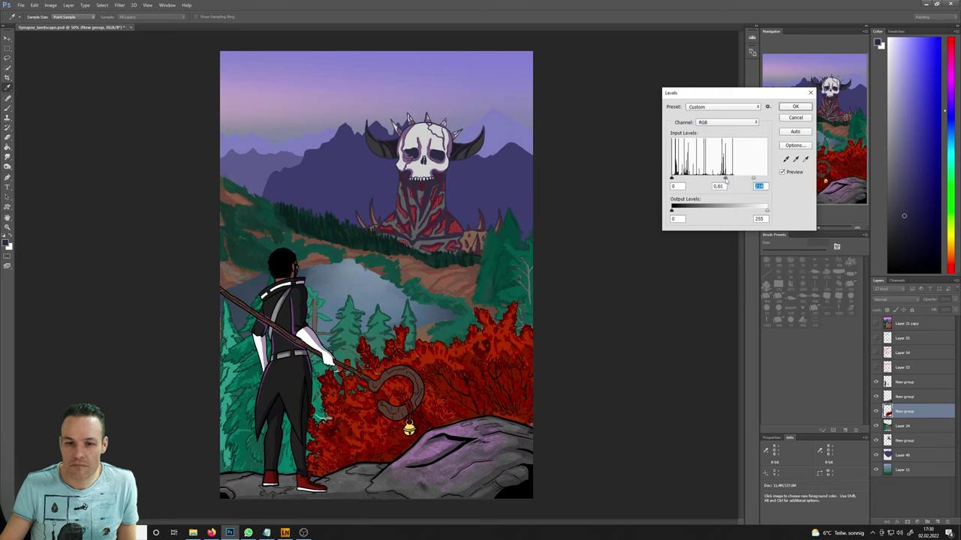
drag(725, 180, 727, 181)
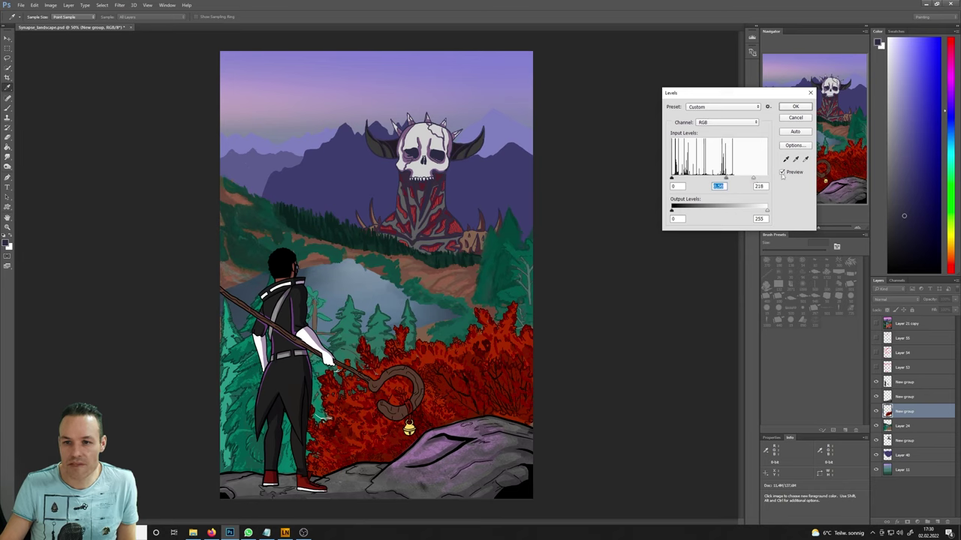
click(782, 172)
click(782, 173)
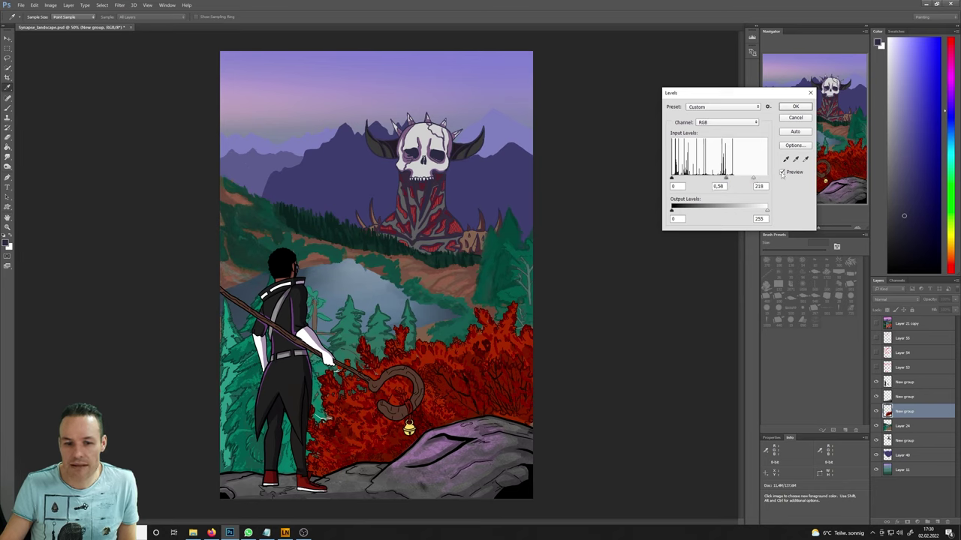
click(794, 107)
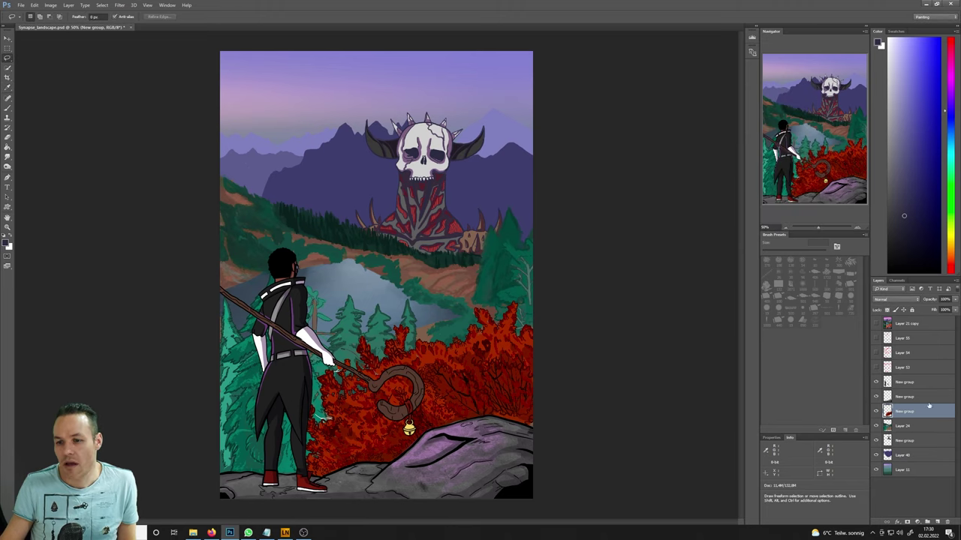
- Identify the rock layer by toggling layer visibility, and darken the foreground rocks' midtones with a Levels adjustment
click(876, 396)
click(876, 396)
click(912, 396)
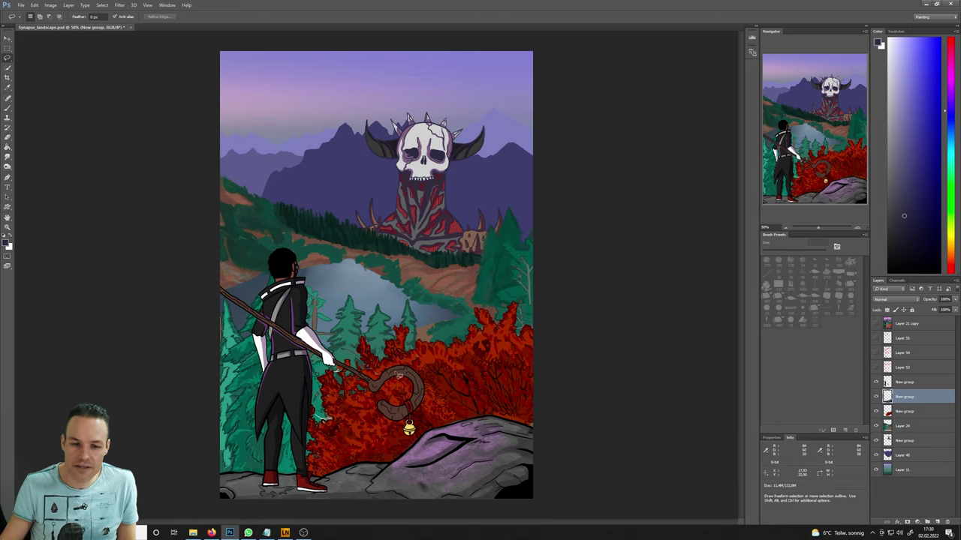
click(904, 384)
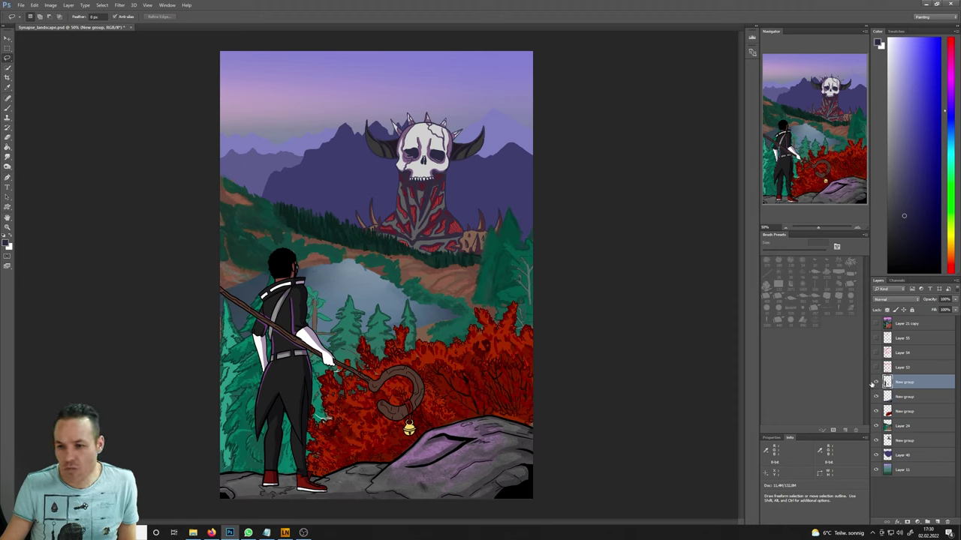
click(875, 383)
click(875, 383)
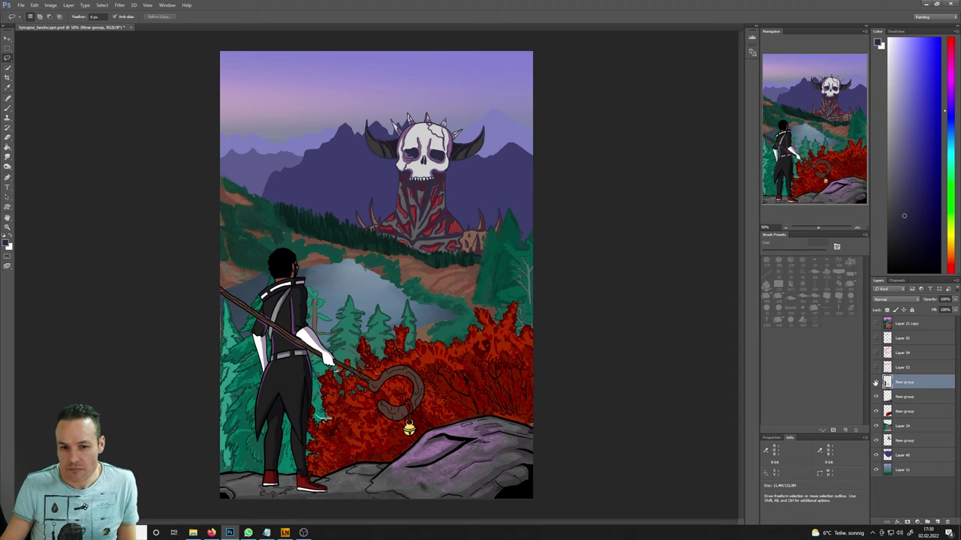
click(908, 398)
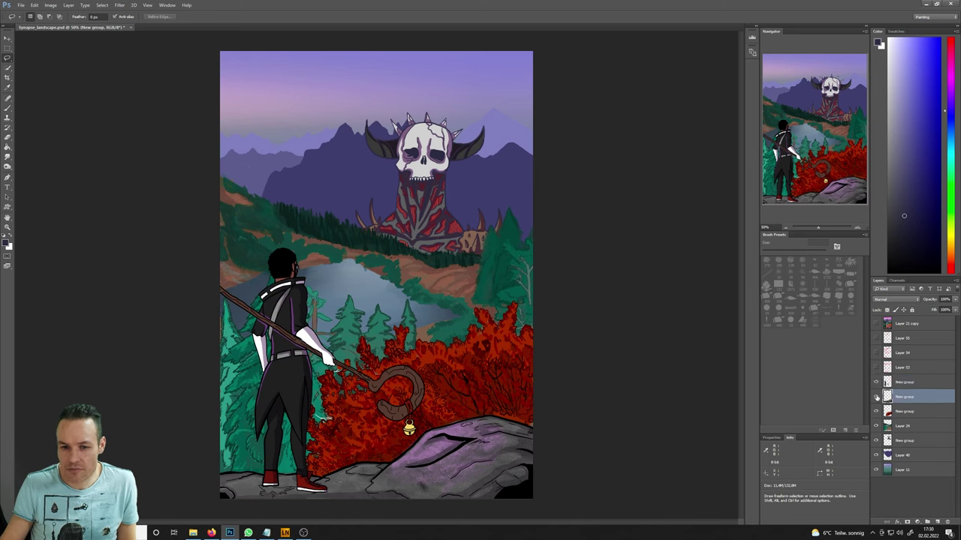
click(51, 5)
mouse_move(84, 25)
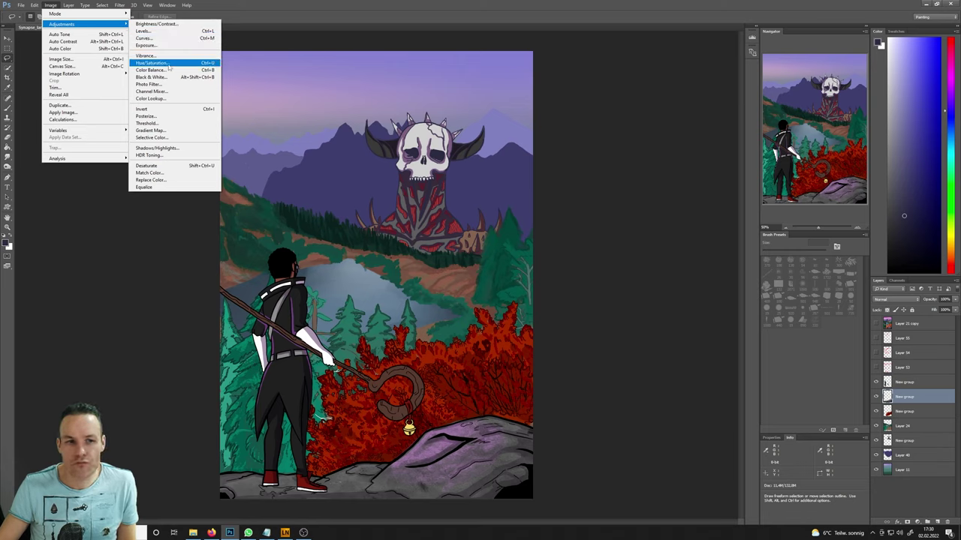
click(144, 31)
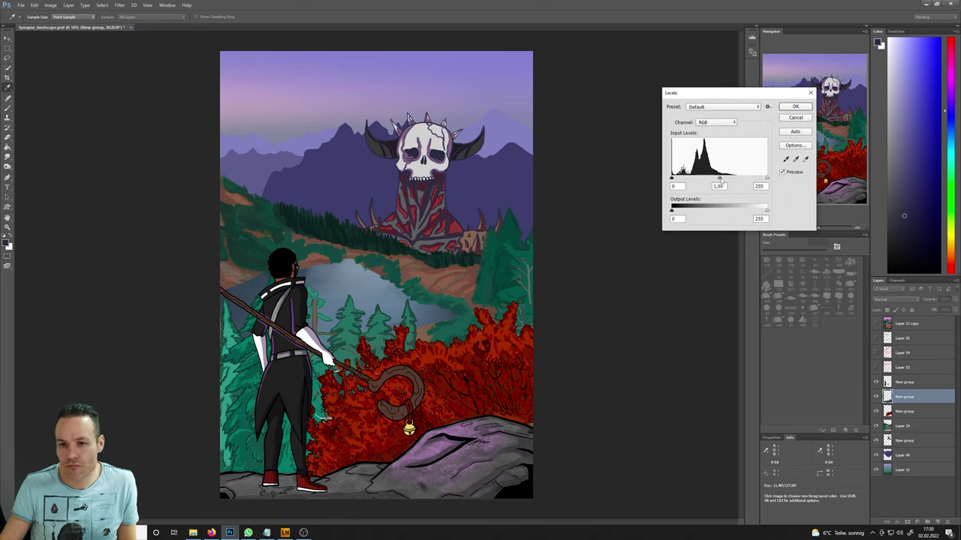
drag(718, 179, 756, 180)
click(791, 107)
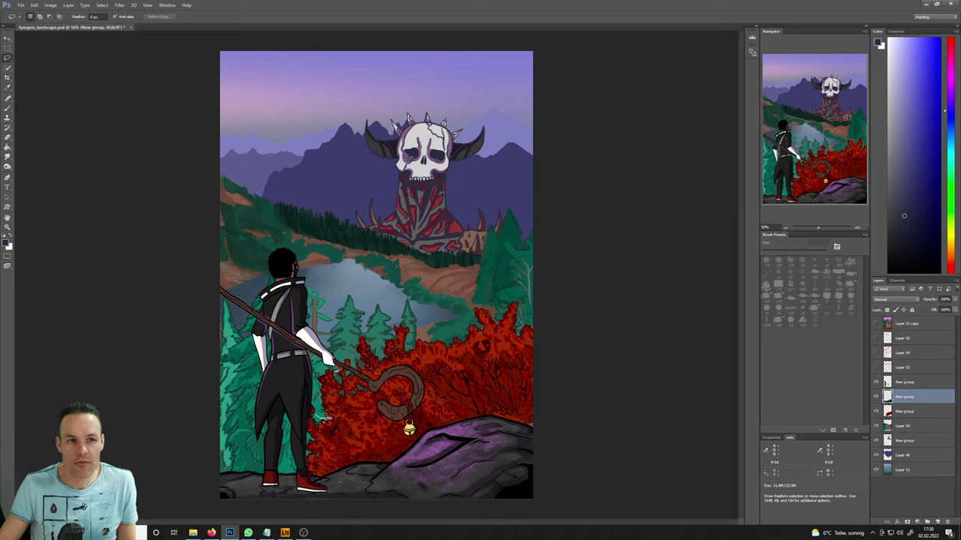
- Shift the rocks from purple to blue with Hue/Saturation, setting hue to -44 and slightly lowering the saturation, and apply the adjustment
click(50, 5)
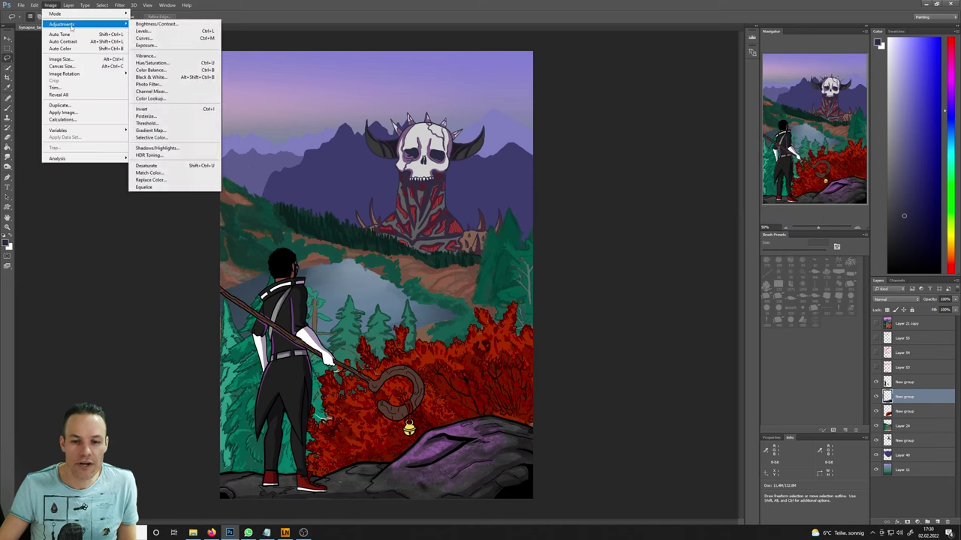
click(170, 64)
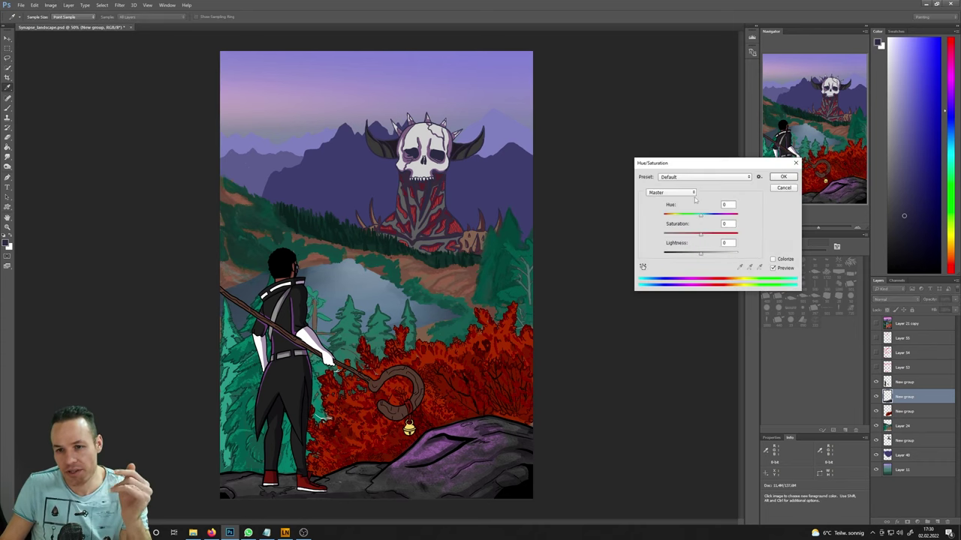
drag(701, 217, 685, 222)
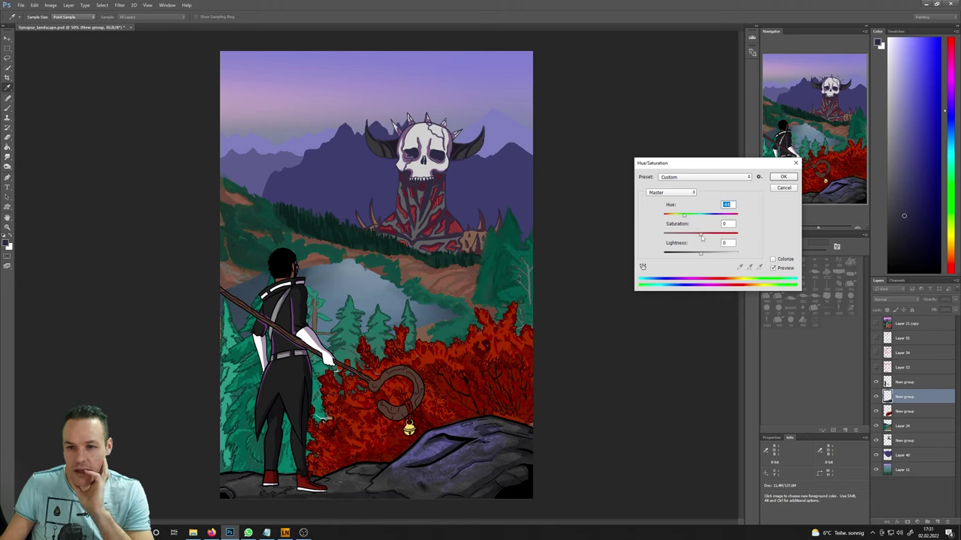
drag(702, 238, 690, 241)
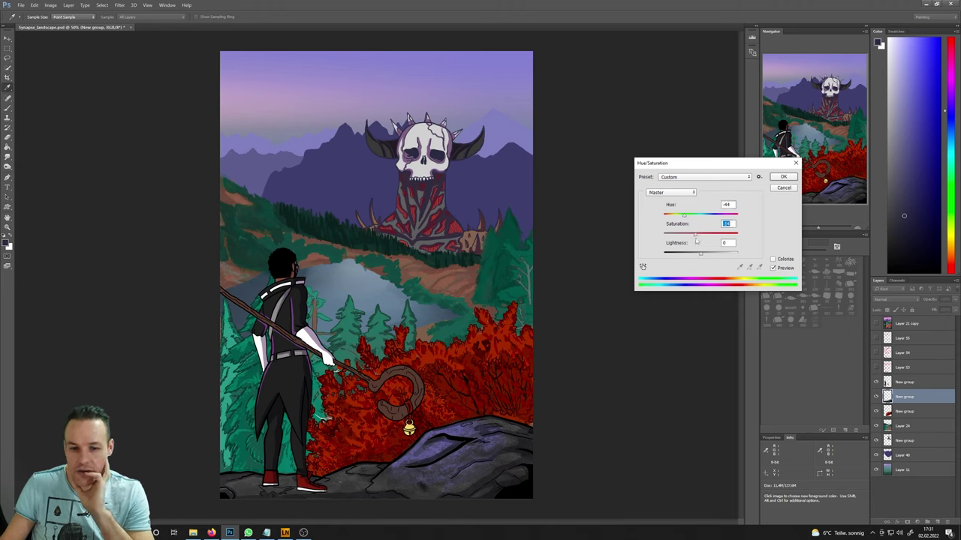
drag(695, 239, 700, 239)
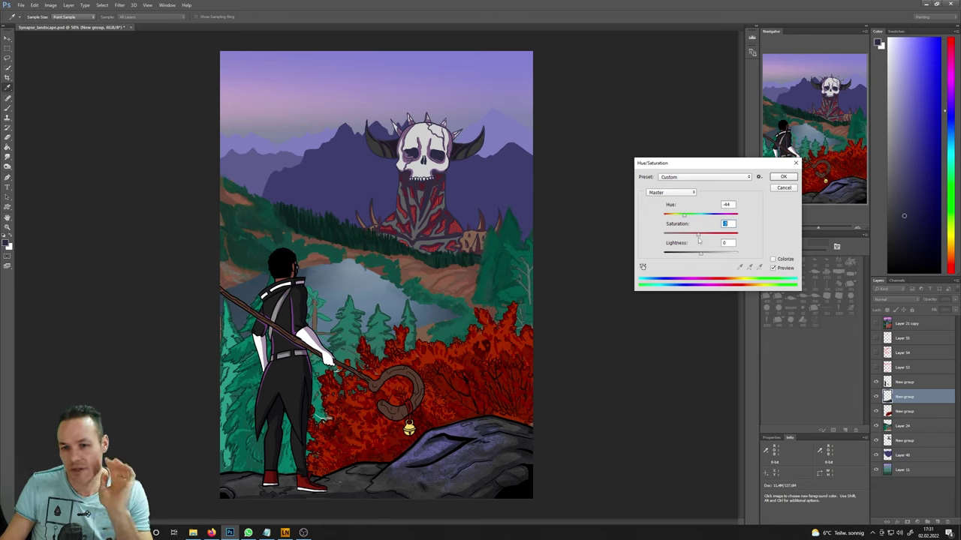
click(780, 178)
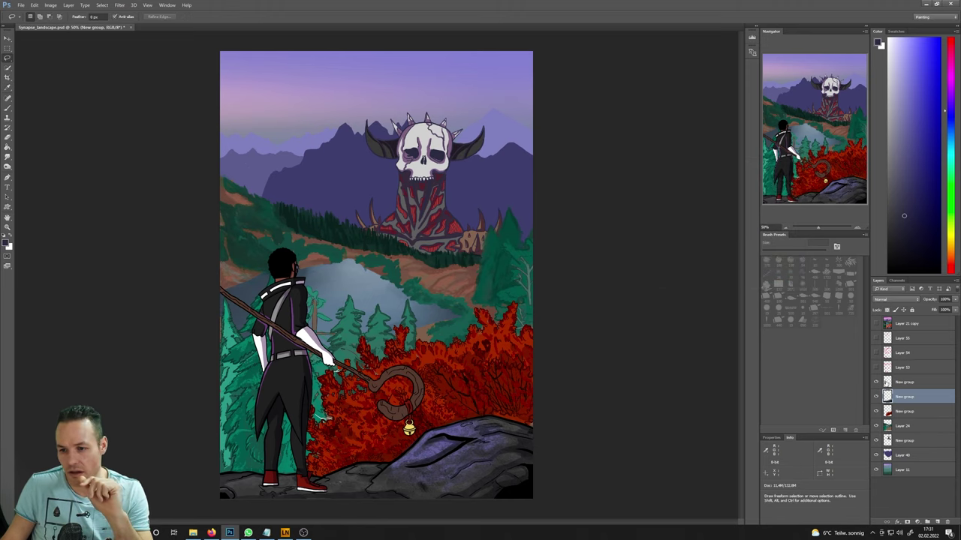
- Identify the cloaked figure's layer, scale the figure to about 105.1% width and 106.4% height, and apply the transformation
click(887, 383)
click(875, 383)
click(875, 383)
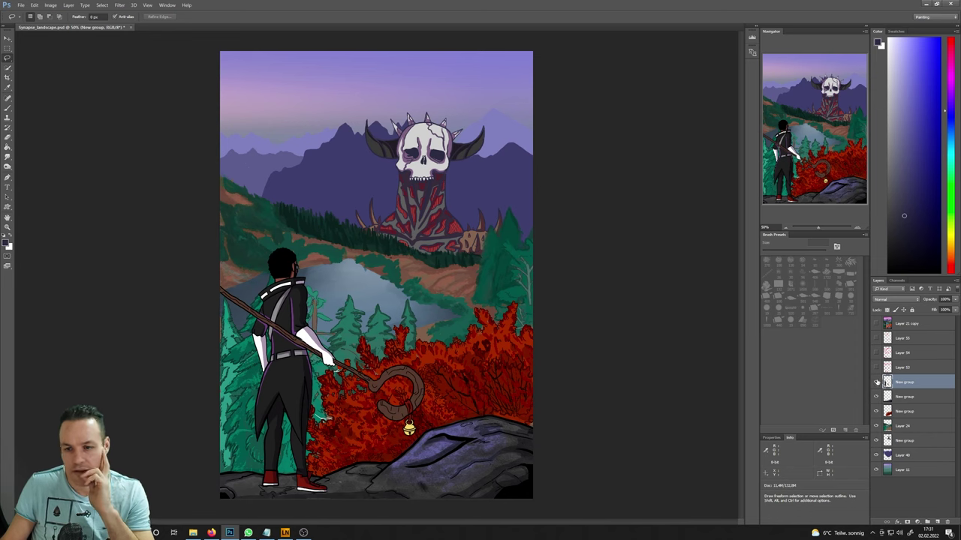
click(875, 383)
click(875, 383)
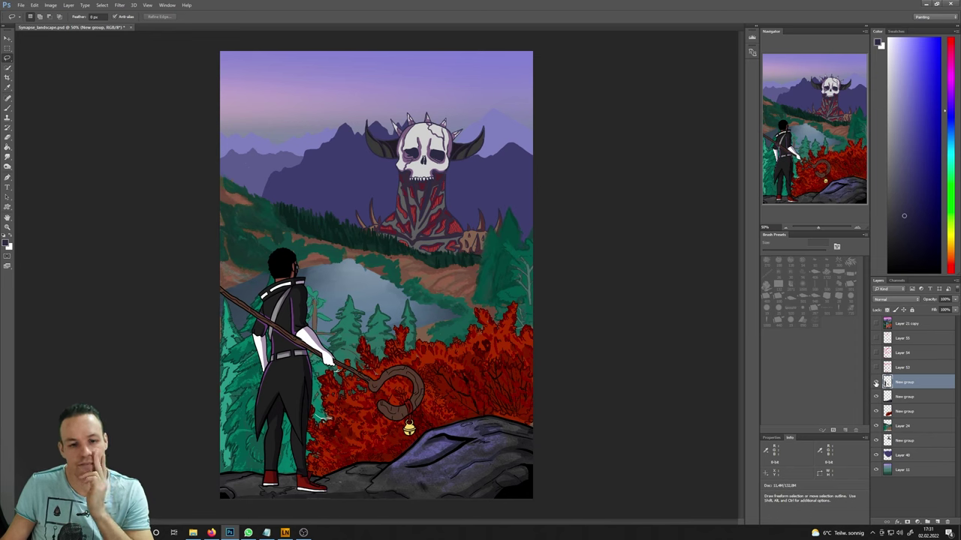
click(35, 5)
mouse_move(94, 161)
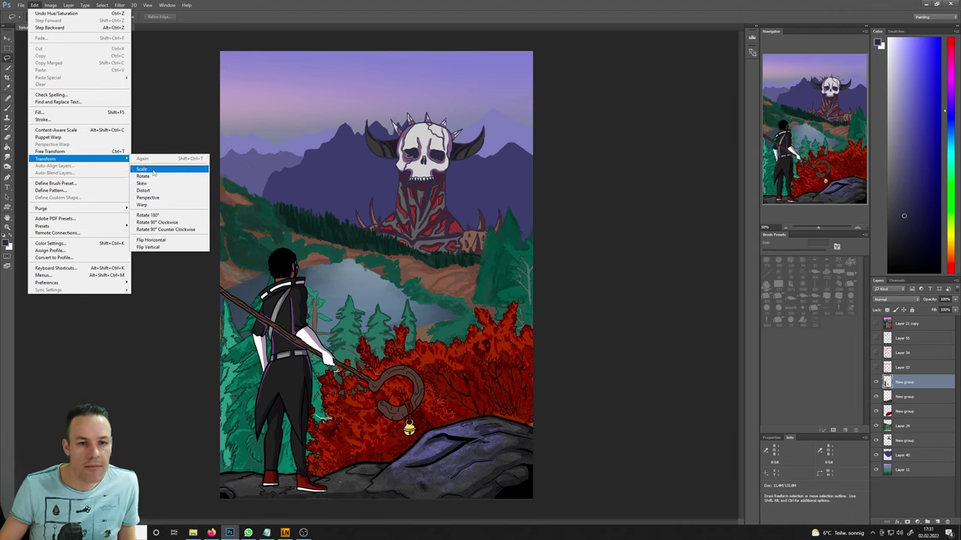
click(153, 176)
drag(424, 246, 434, 232)
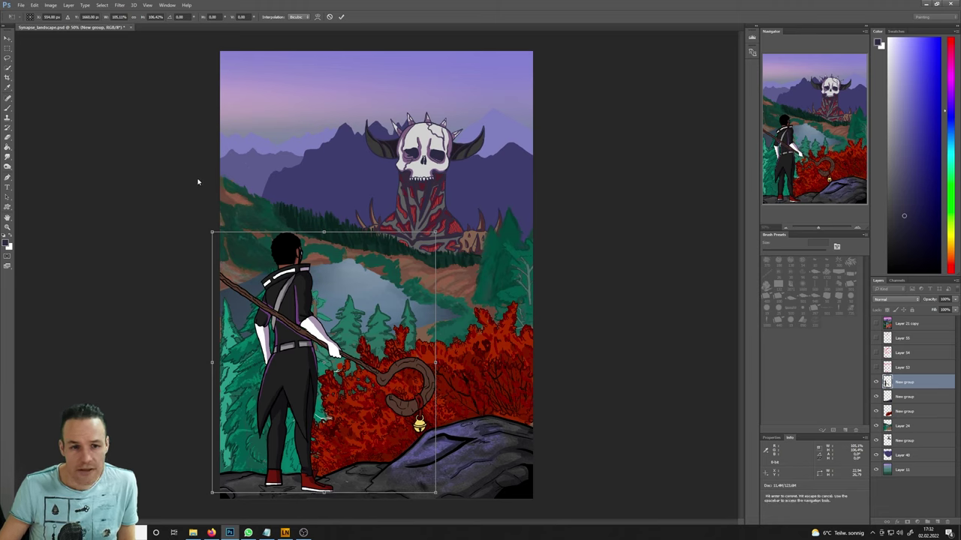
click(9, 44)
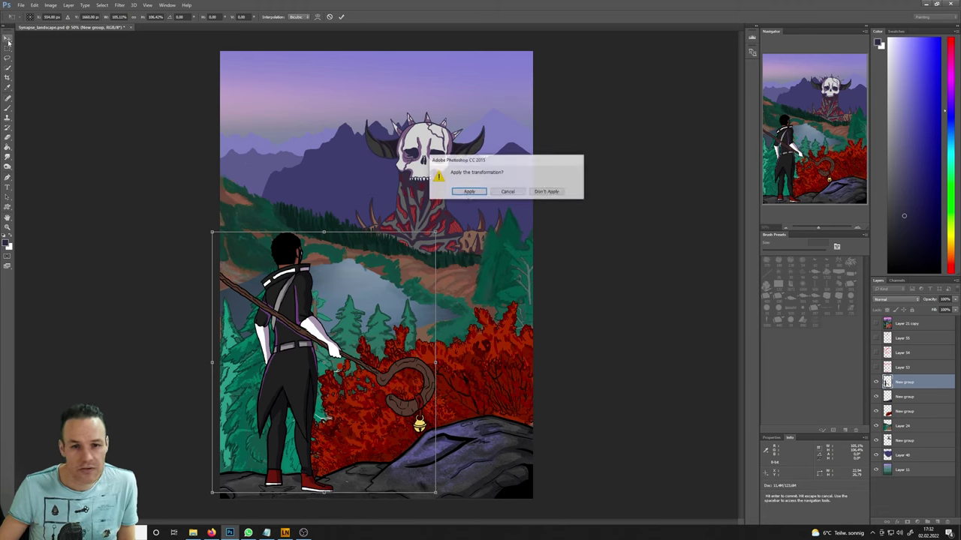
click(469, 193)
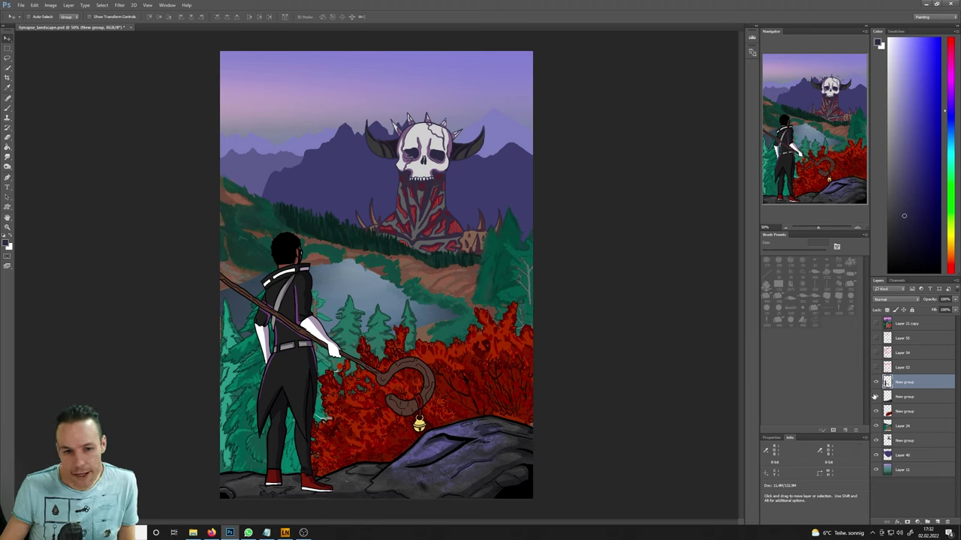
- Briefly show the red guide sketch on Layer 53, and check the skull creature's layer by hiding and showing it
click(878, 367)
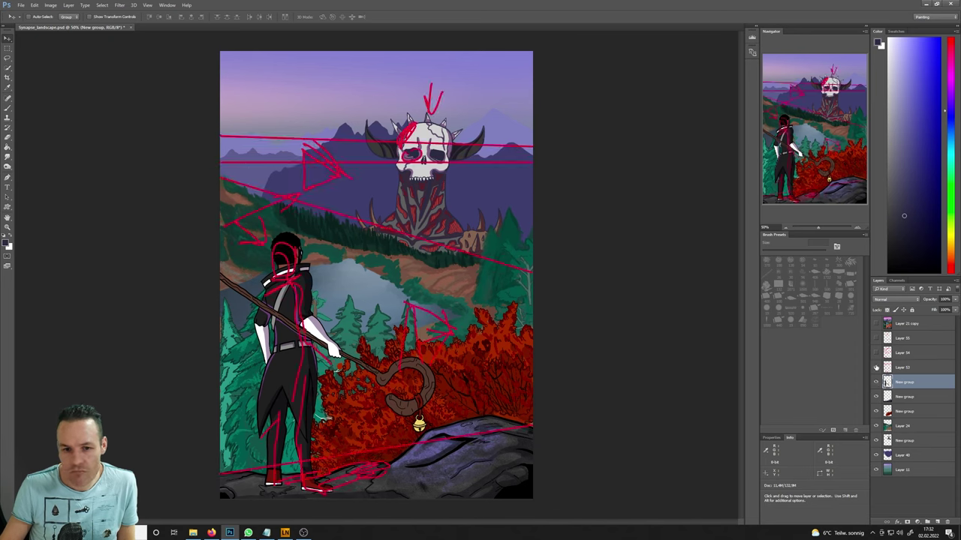
click(877, 368)
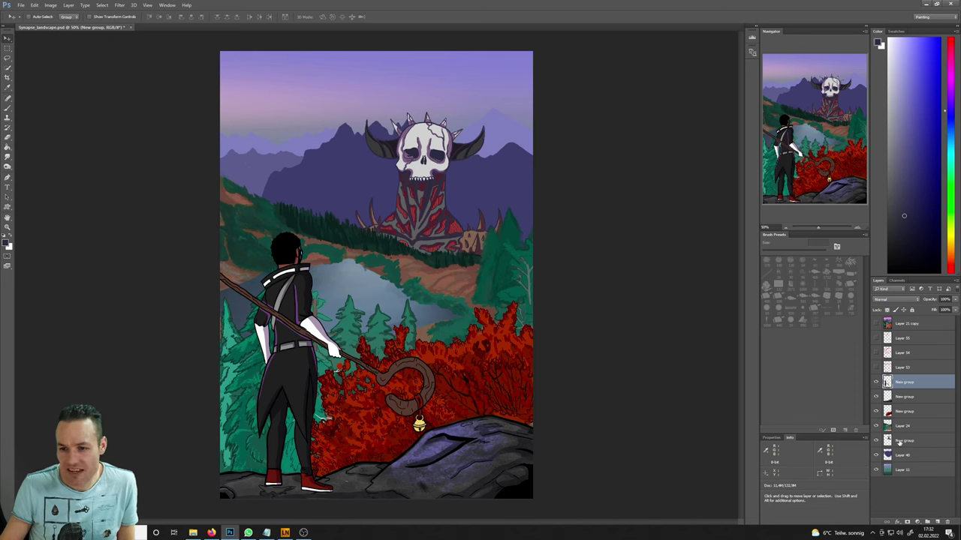
click(901, 441)
click(876, 441)
click(876, 440)
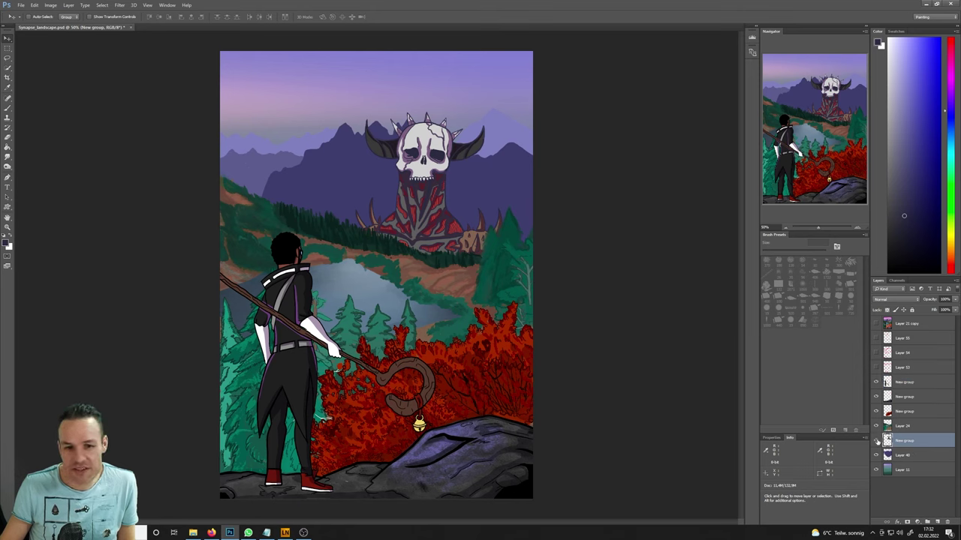
- Lasso the foreground fir trees behind the figure on Layer 24, extending the selection across the figure's torso
click(900, 425)
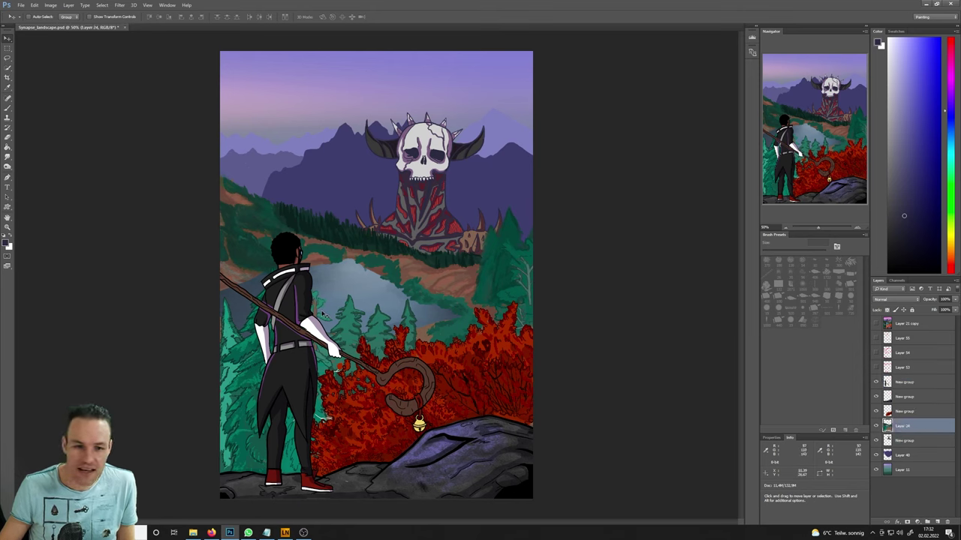
key(l)
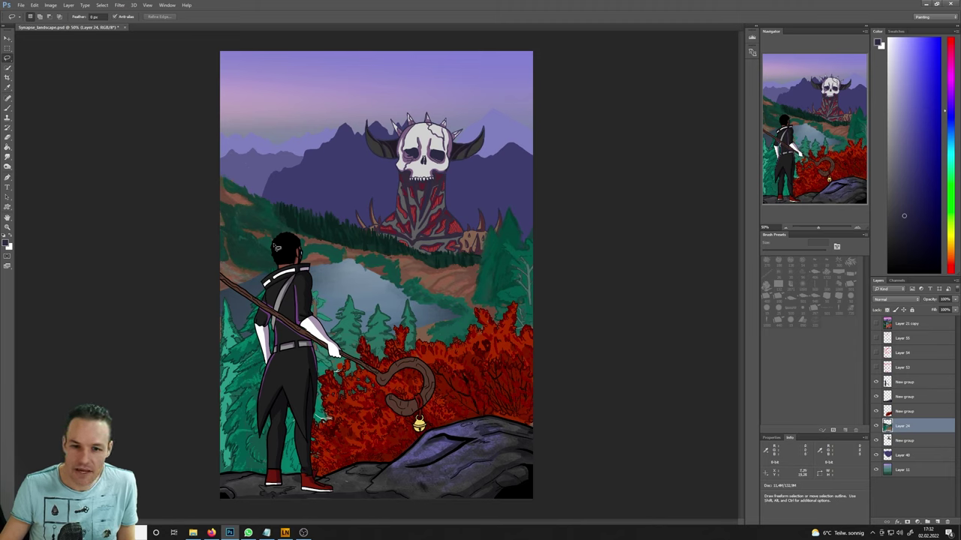
mouse_move(213, 291)
mouse_down()
mouse_move(386, 292)
mouse_move(446, 316)
mouse_move(510, 306)
mouse_up()
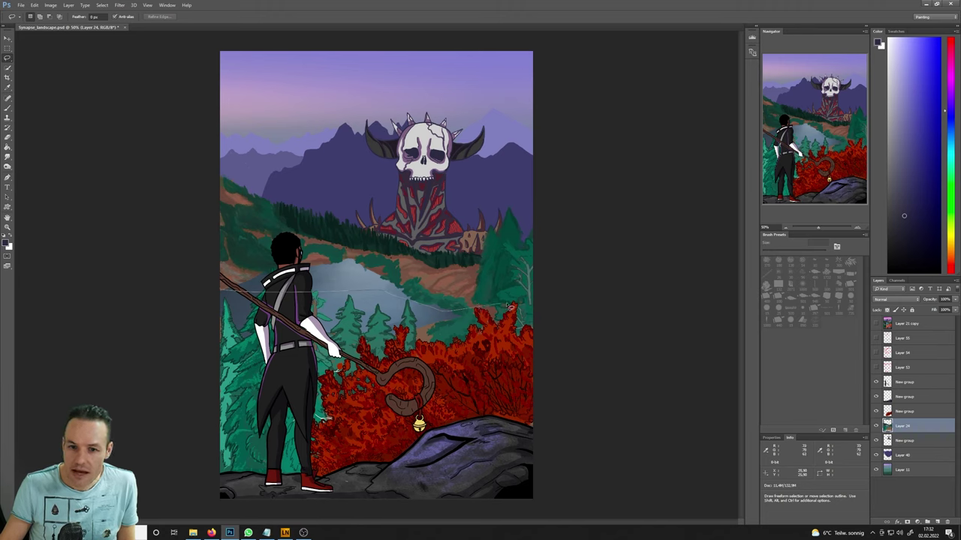
mouse_move(510, 306)
mouse_down()
mouse_move(519, 276)
mouse_move(505, 324)
mouse_move(523, 241)
mouse_move(516, 332)
mouse_move(516, 248)
mouse_move(506, 304)
mouse_move(537, 321)
mouse_up()
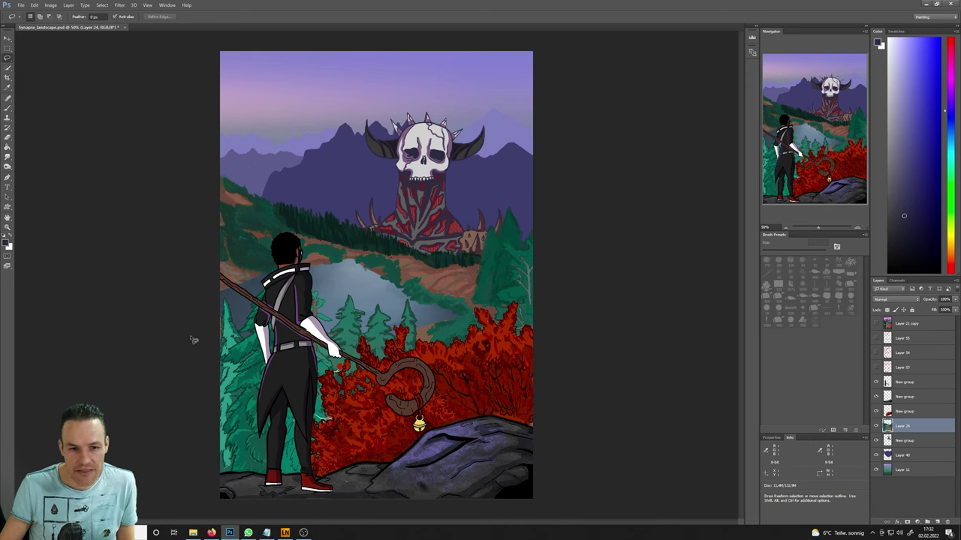
mouse_move(194, 340)
mouse_down()
mouse_move(568, 333)
mouse_move(238, 331)
mouse_move(547, 333)
mouse_move(300, 328)
mouse_up()
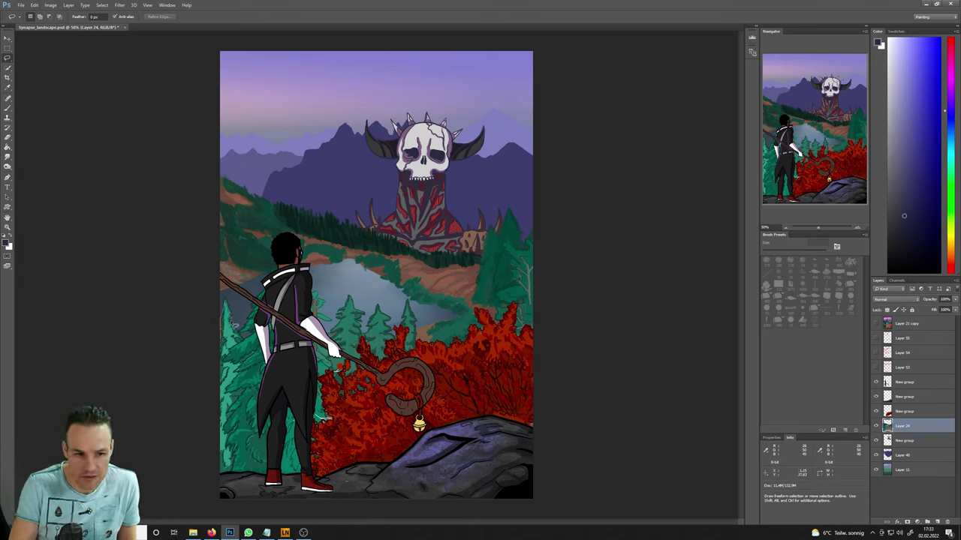
mouse_move(239, 334)
mouse_down()
mouse_move(255, 357)
mouse_move(195, 386)
mouse_move(259, 314)
mouse_up()
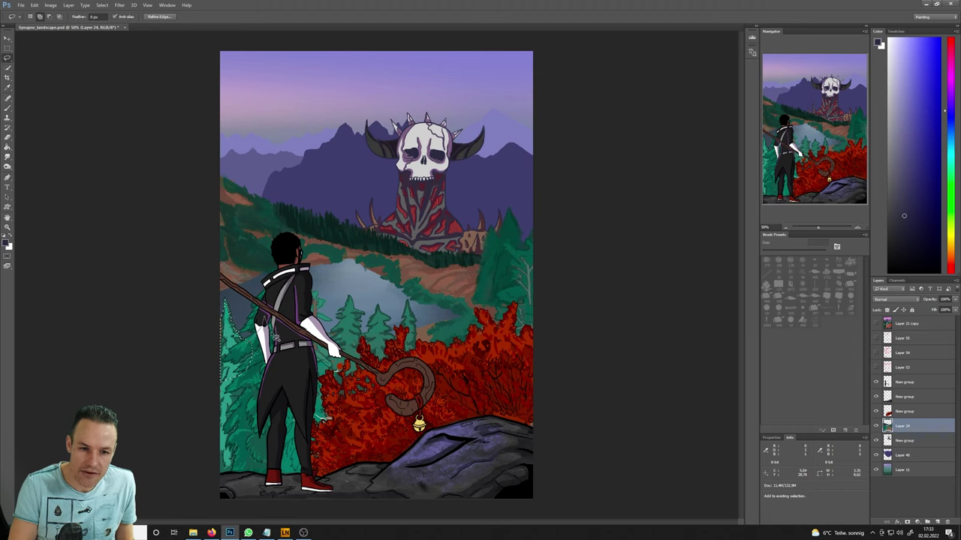
mouse_move(277, 345)
mouse_down()
mouse_move(285, 367)
mouse_move(259, 383)
mouse_move(283, 346)
mouse_up()
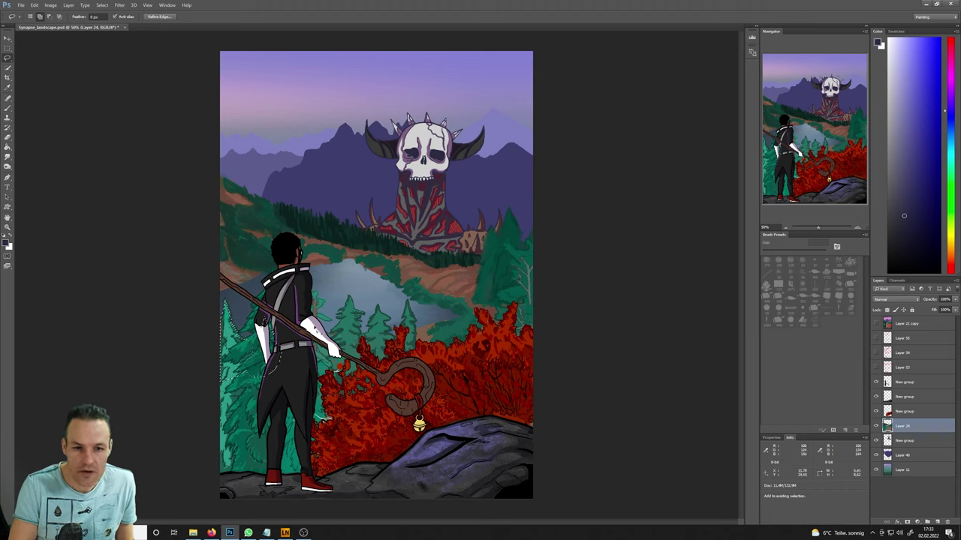
mouse_move(262, 299)
mouse_down()
mouse_move(267, 318)
mouse_move(252, 323)
mouse_move(255, 298)
mouse_up()
key(ctrl+z)
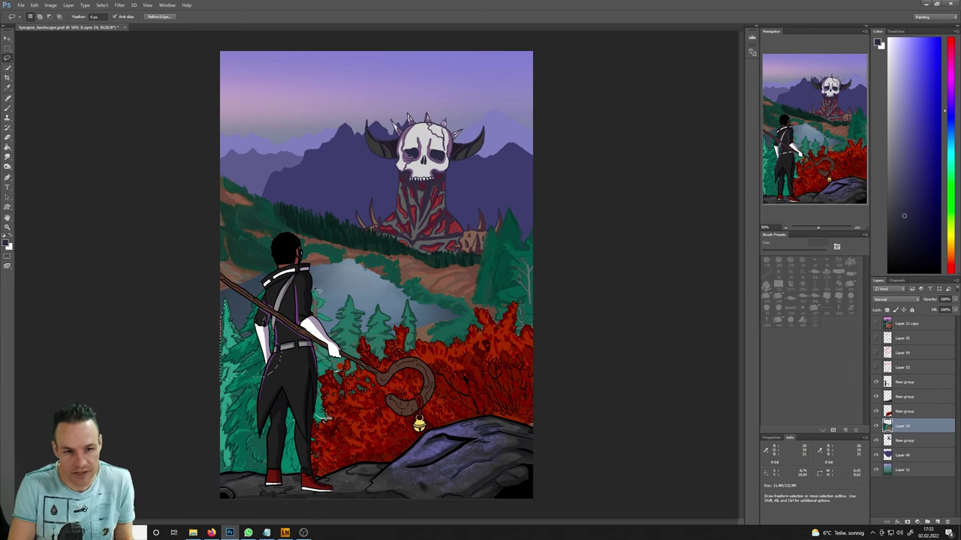
mouse_move(335, 316)
mouse_down()
mouse_move(310, 301)
mouse_move(330, 312)
mouse_move(339, 299)
mouse_up()
key(ctrl+z)
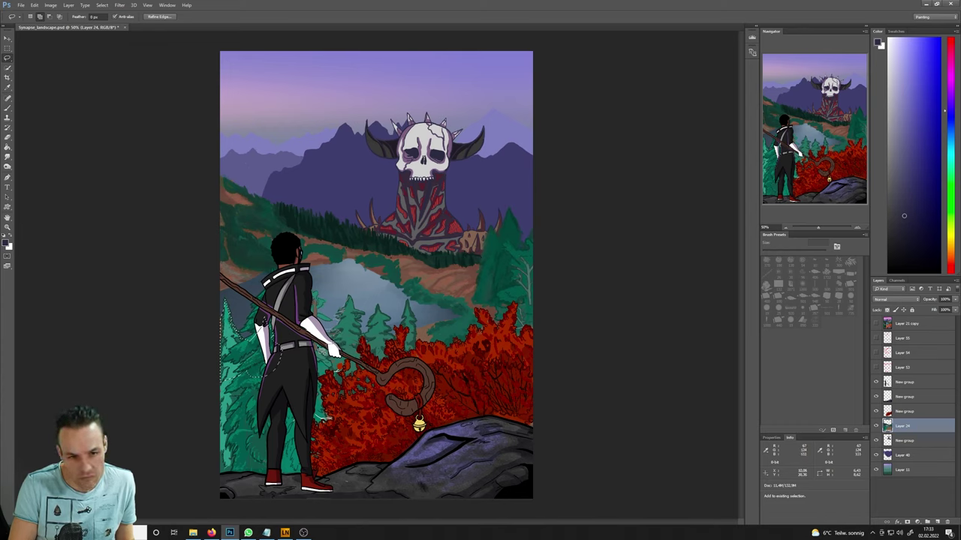
- Lasso all the foreground firs on Layer 24, from the small lakeside trees down to the canvas's lower edge, and copy them to a new layer
mouse_move(320, 347)
mouse_down()
mouse_move(253, 363)
mouse_move(200, 402)
mouse_move(330, 411)
mouse_up()
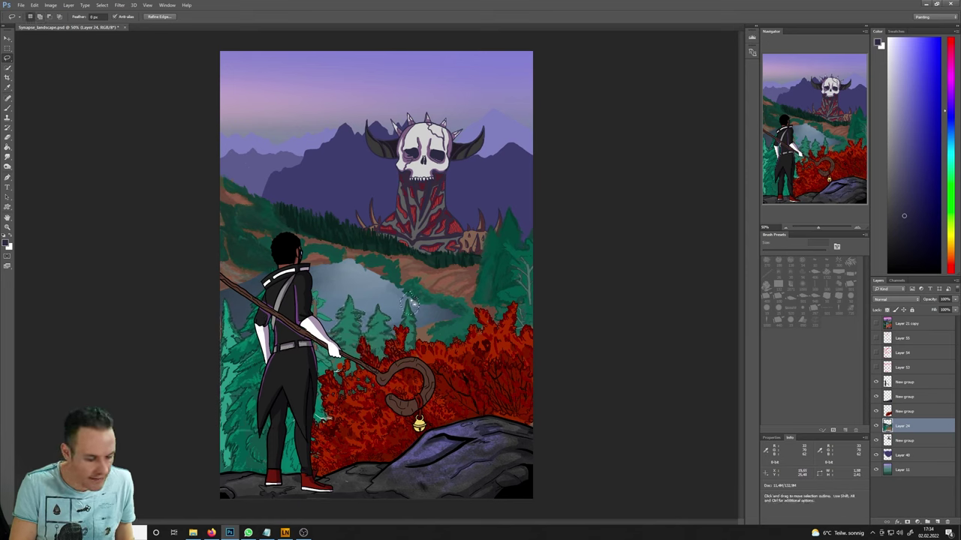
double_click(410, 300)
shift+click(412, 318)
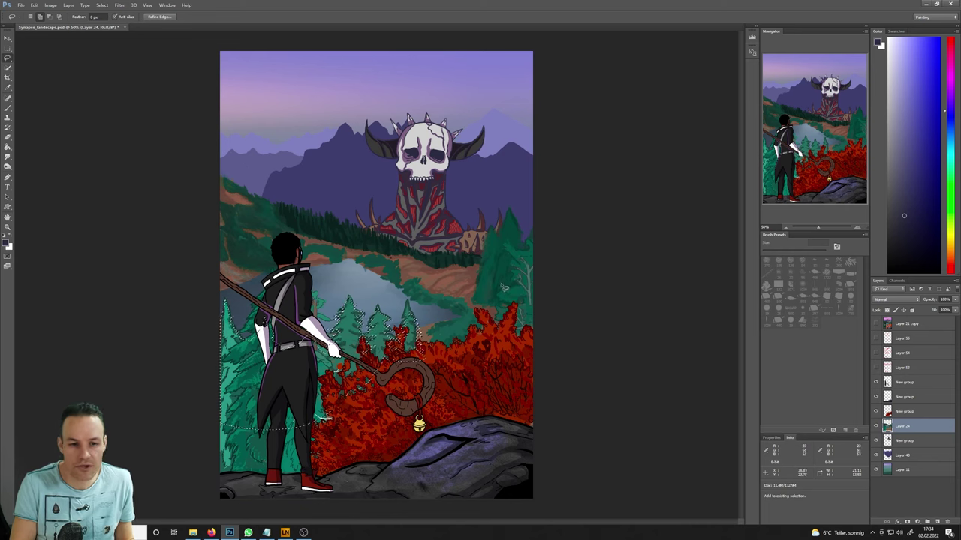
mouse_move(370, 501)
mouse_down()
mouse_move(434, 384)
mouse_move(425, 362)
mouse_move(395, 358)
mouse_move(351, 398)
mouse_up()
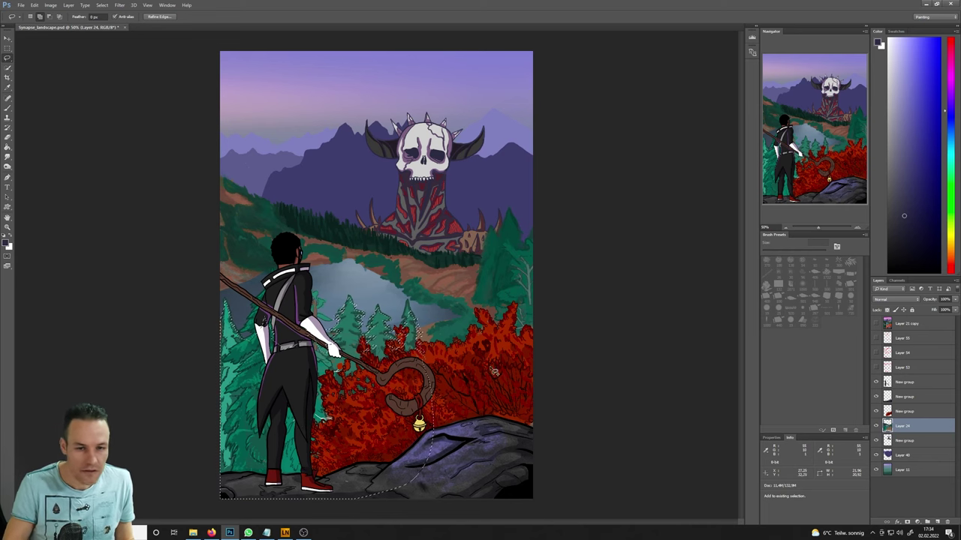
right_click(348, 230)
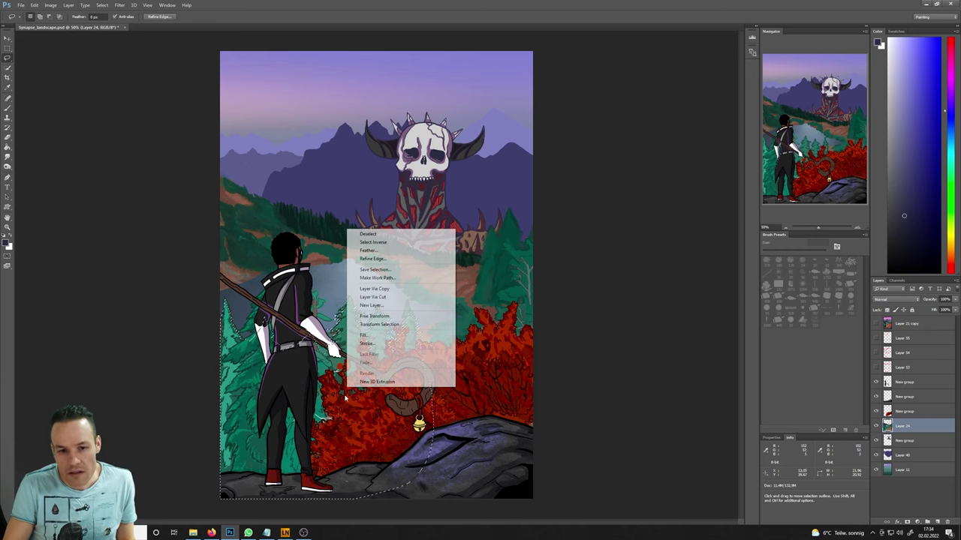
click(379, 288)
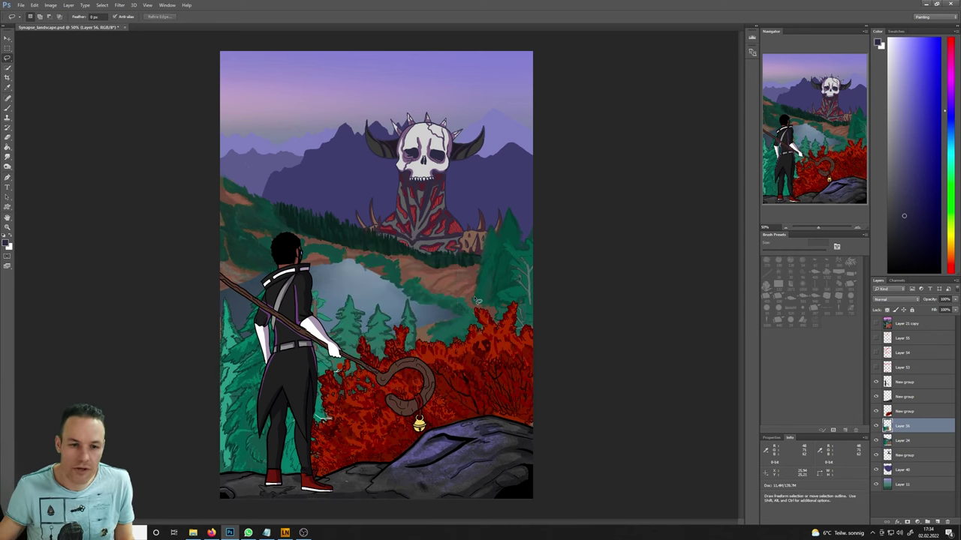
- Darken the copied fir trees with Levels by setting the midtone input to 0.48, and apply the adjustment
click(50, 5)
mouse_move(59, 28)
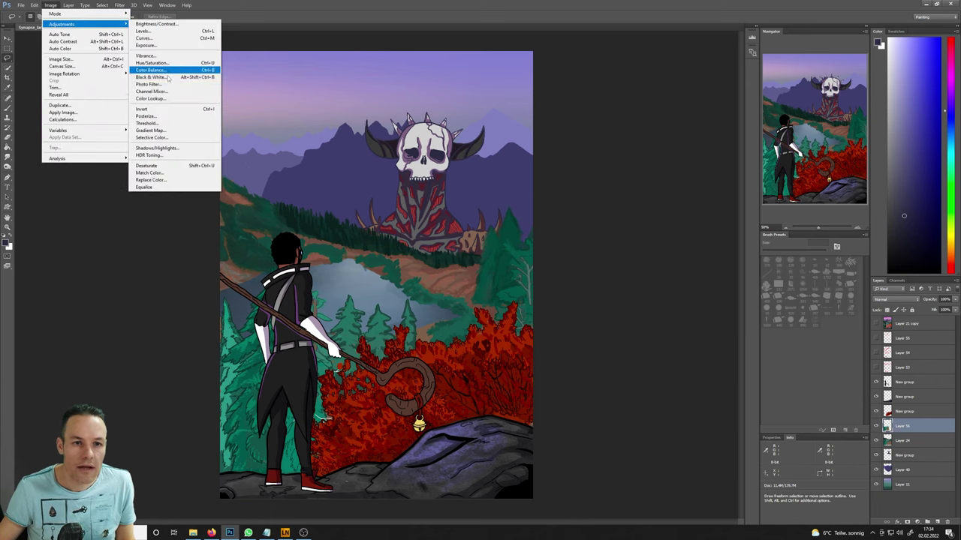
click(158, 31)
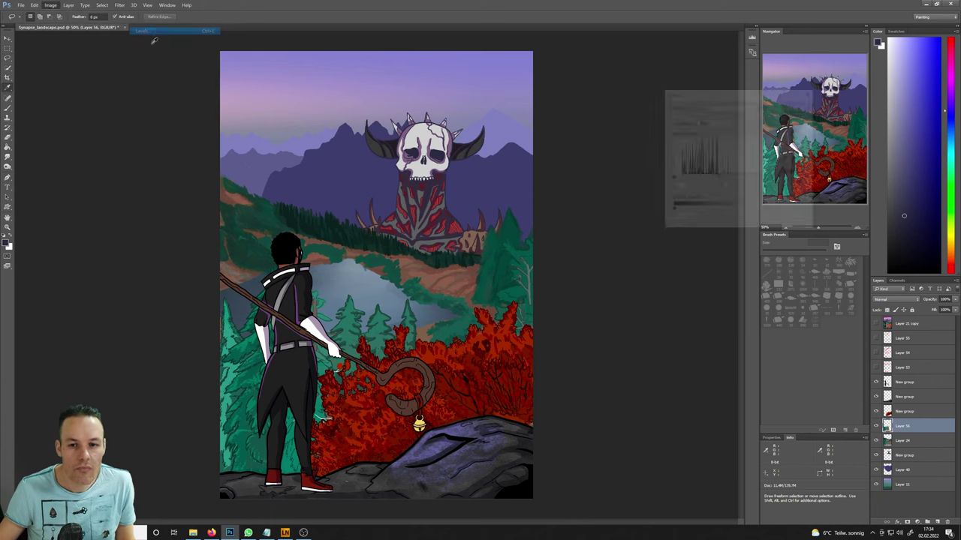
drag(719, 179, 736, 180)
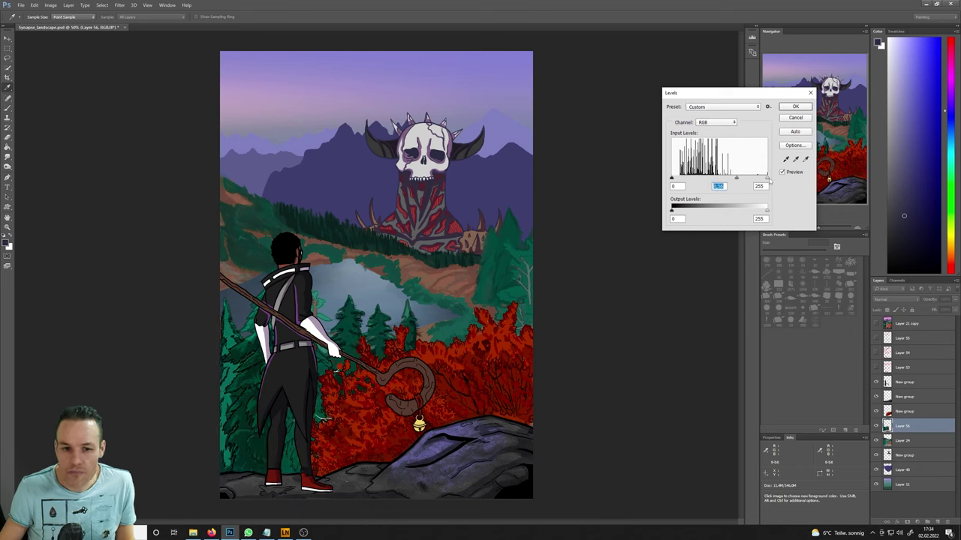
key(Tab)
drag(739, 180, 740, 180)
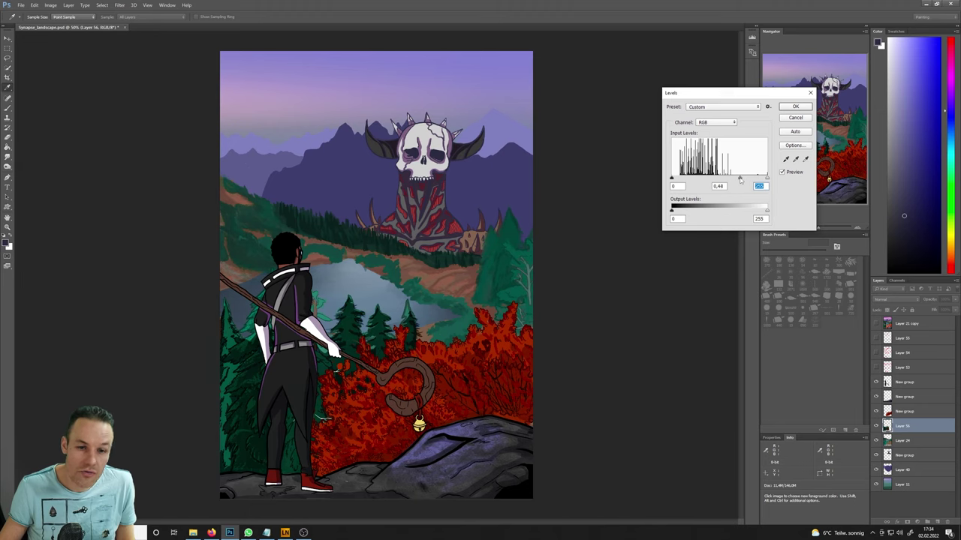
key(shift+Tab)
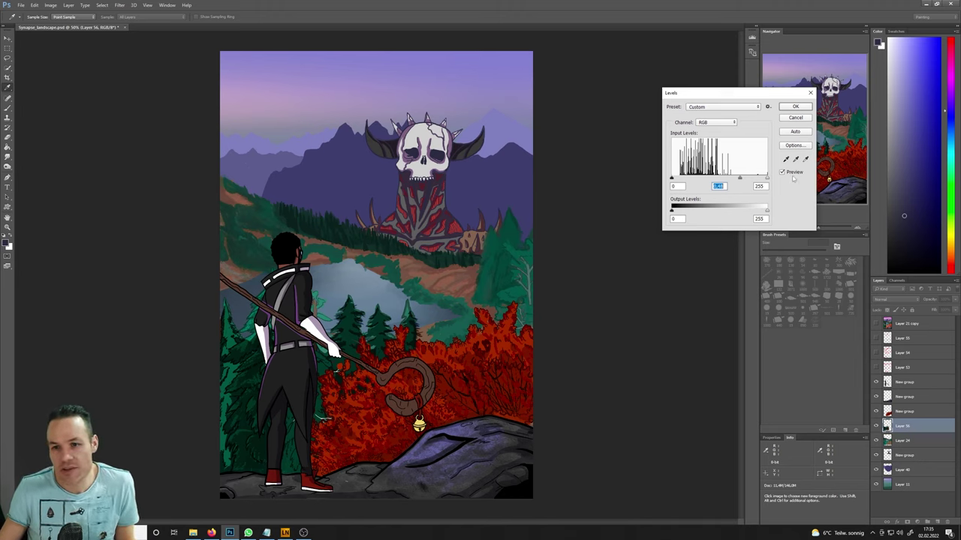
click(797, 107)
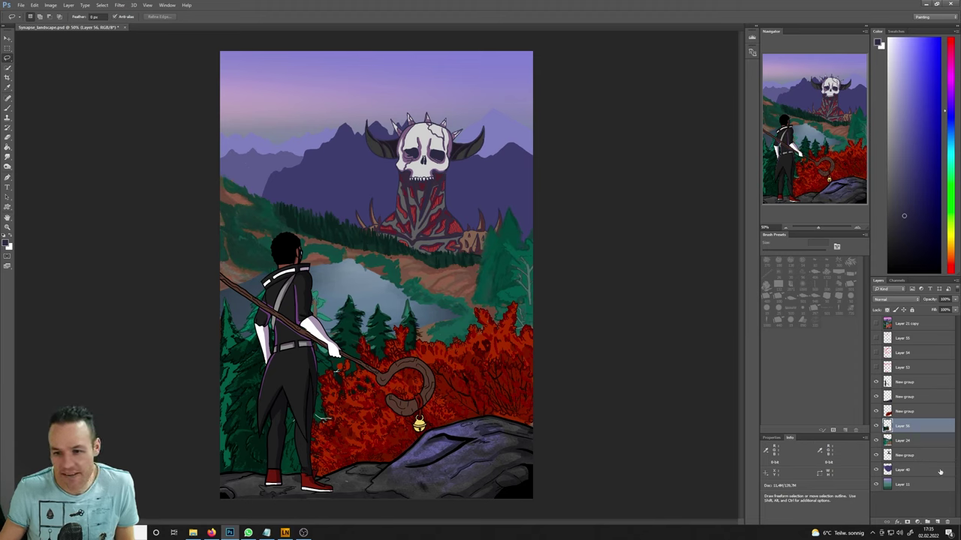
- Identify the background landscape on Layer 24 and distort it by lowering its upper-left corner to a vertical skew of about -2.8°
click(903, 441)
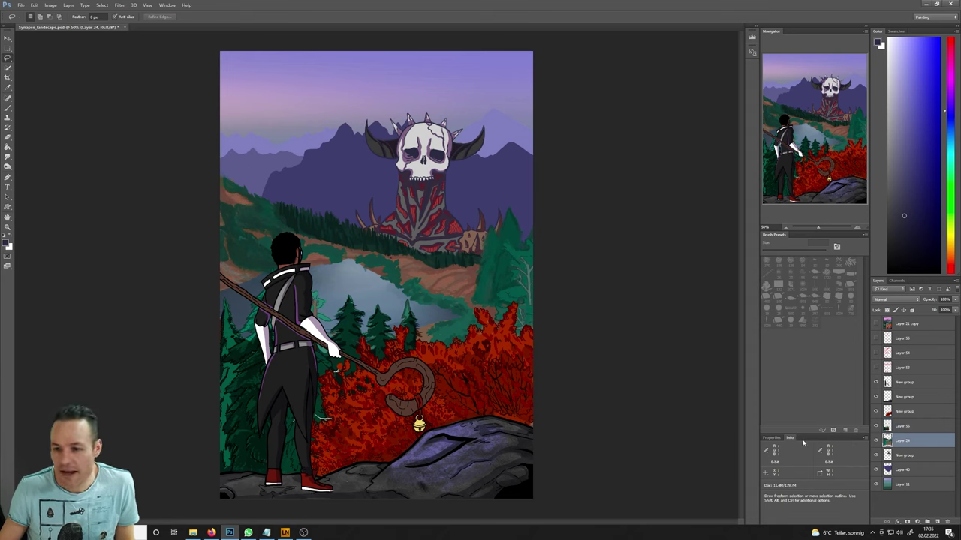
key(b)
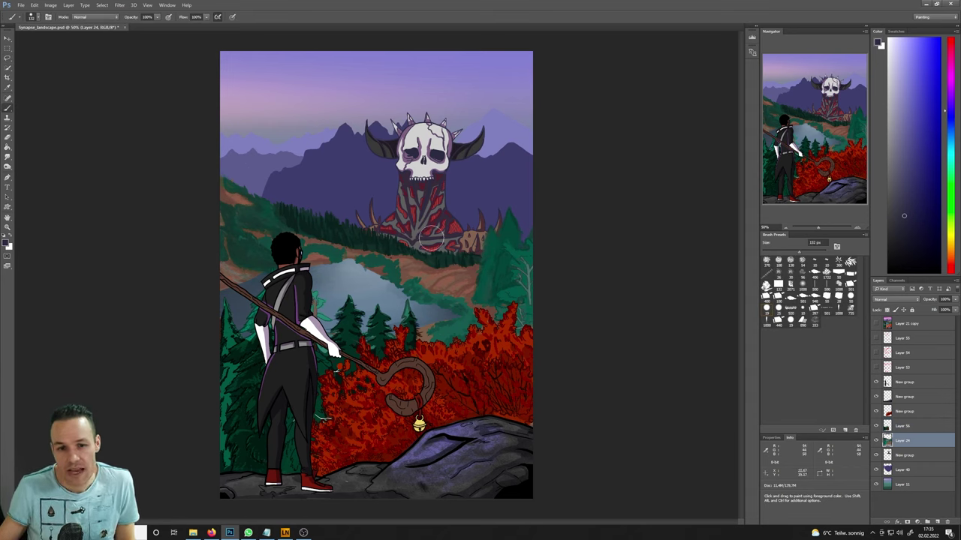
click(875, 441)
click(876, 440)
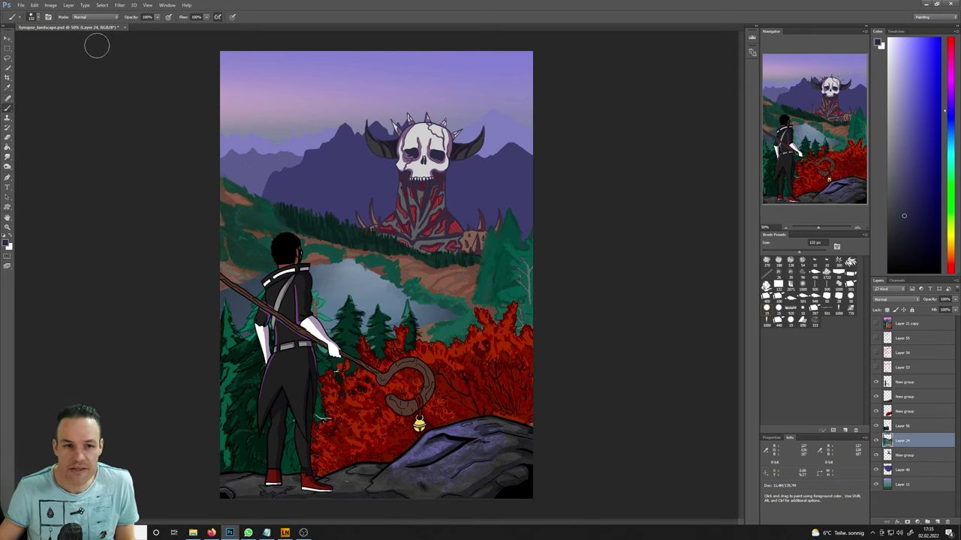
click(35, 5)
mouse_move(84, 159)
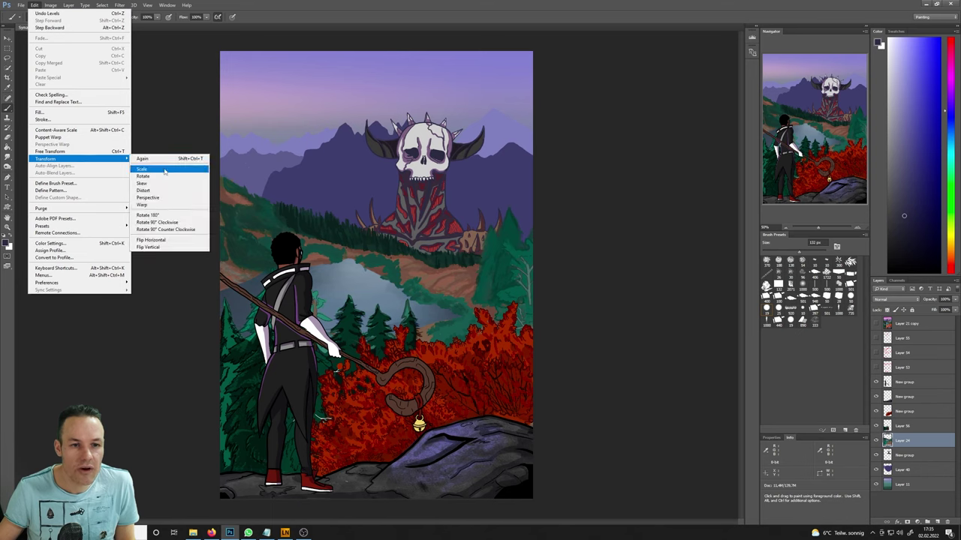
click(177, 191)
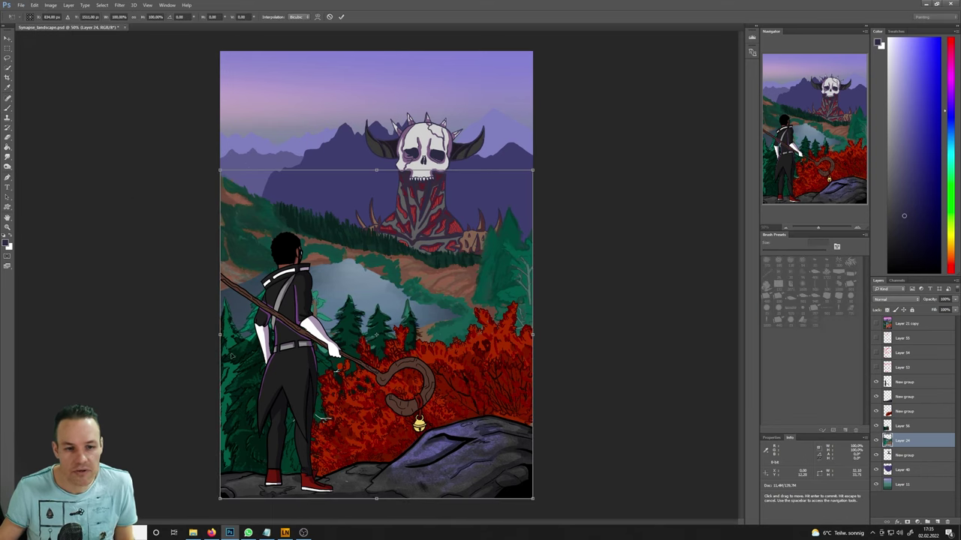
drag(220, 170, 220, 184)
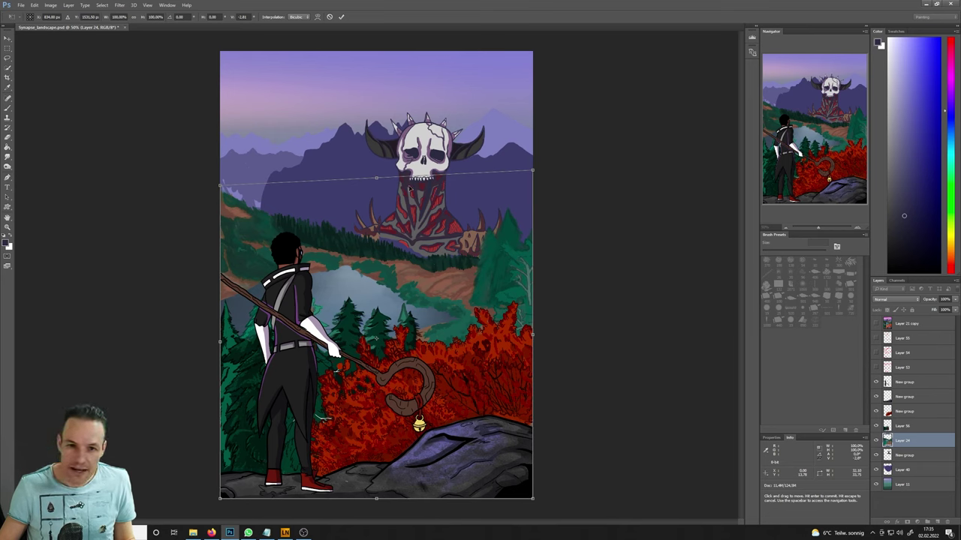
- Try lower placements for the distorted landscape, deepen its vertical skew to about -3.9°, and place it at about Y 1710 px
drag(386, 265, 394, 327)
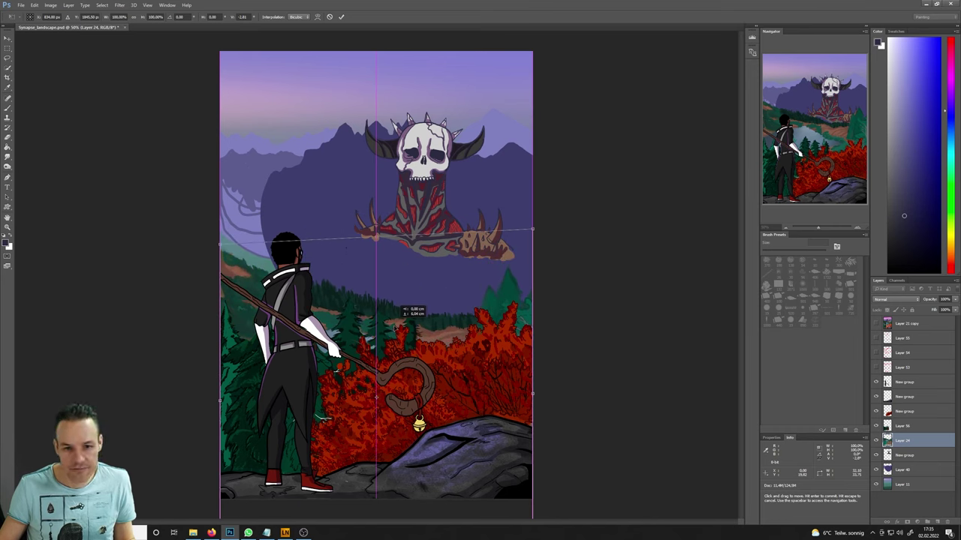
drag(395, 328, 397, 326)
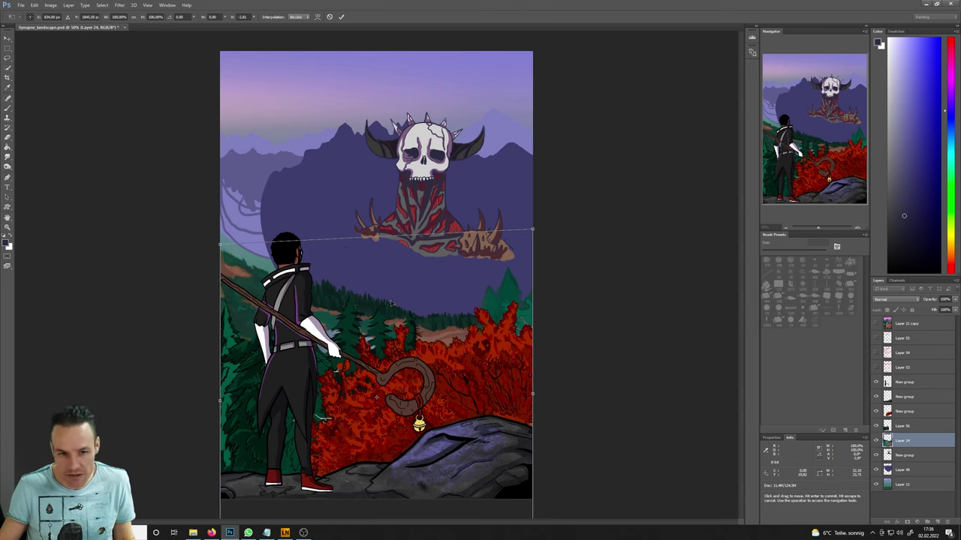
drag(392, 300, 393, 250)
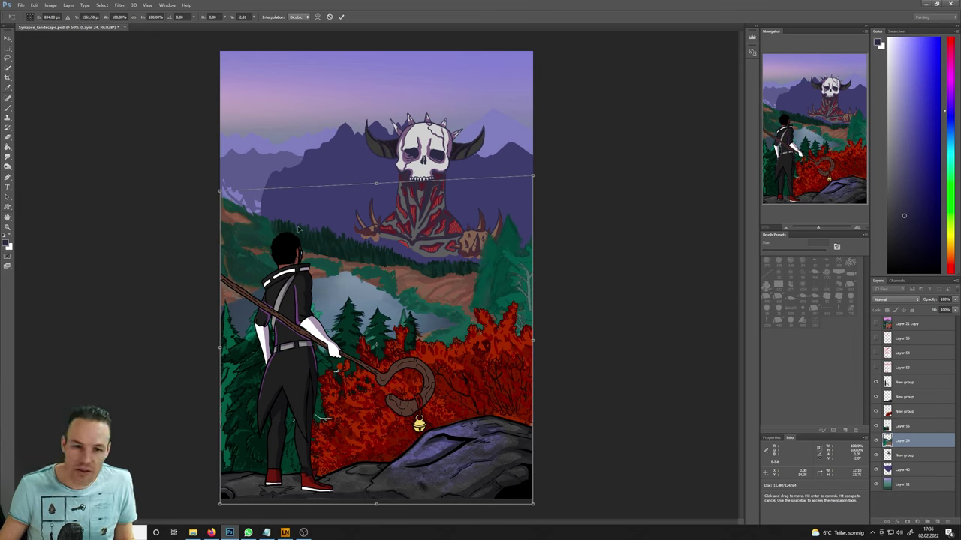
drag(219, 193, 220, 198)
drag(414, 259, 414, 281)
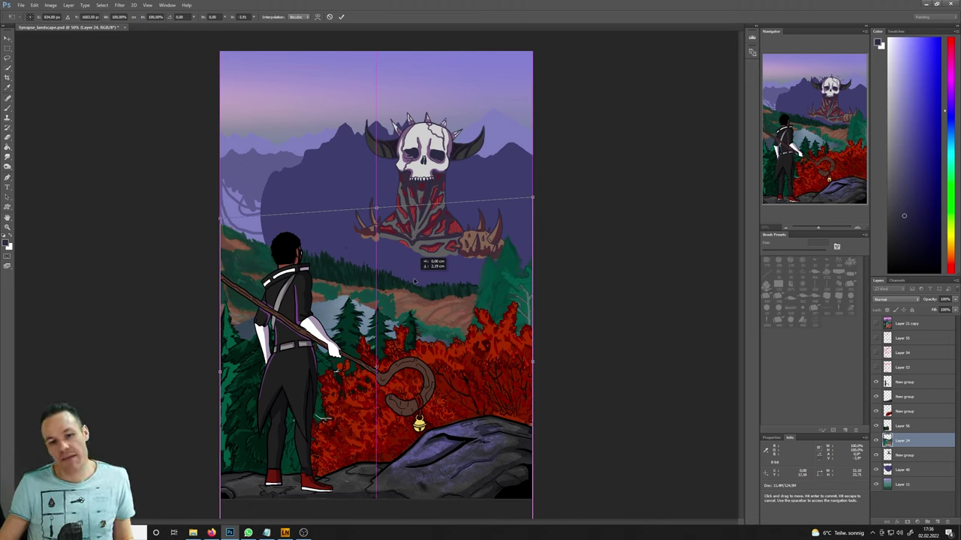
drag(414, 281, 414, 286)
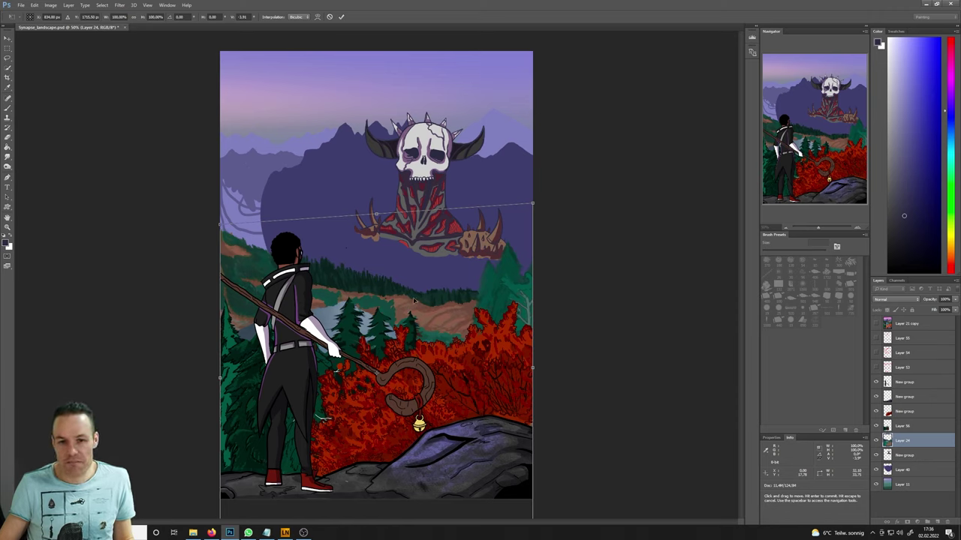
- Raise the landscape's upper-right corner to a vertical skew of about -6.7° and a height of about 104.7%, and apply the distortion
drag(534, 208, 535, 190)
drag(422, 298, 422, 298)
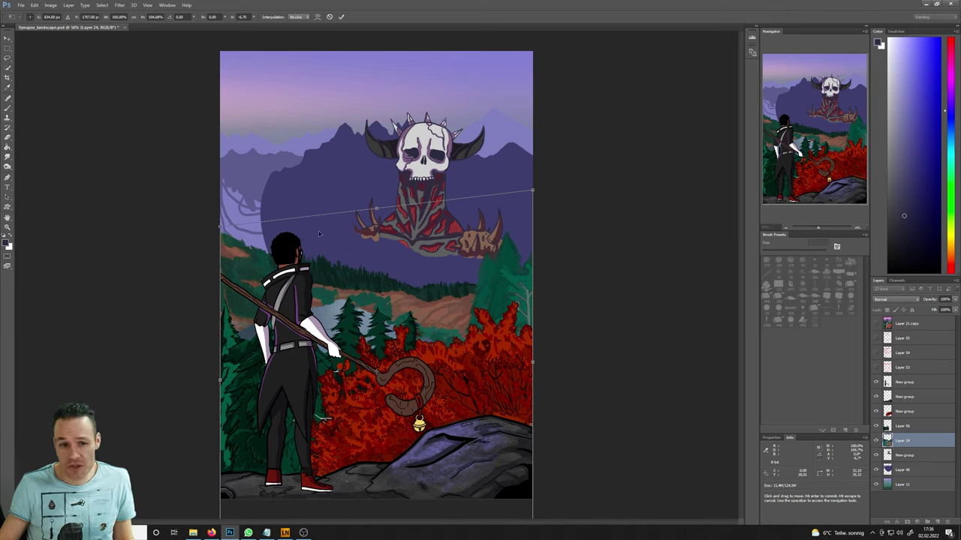
click(7, 38)
click(469, 189)
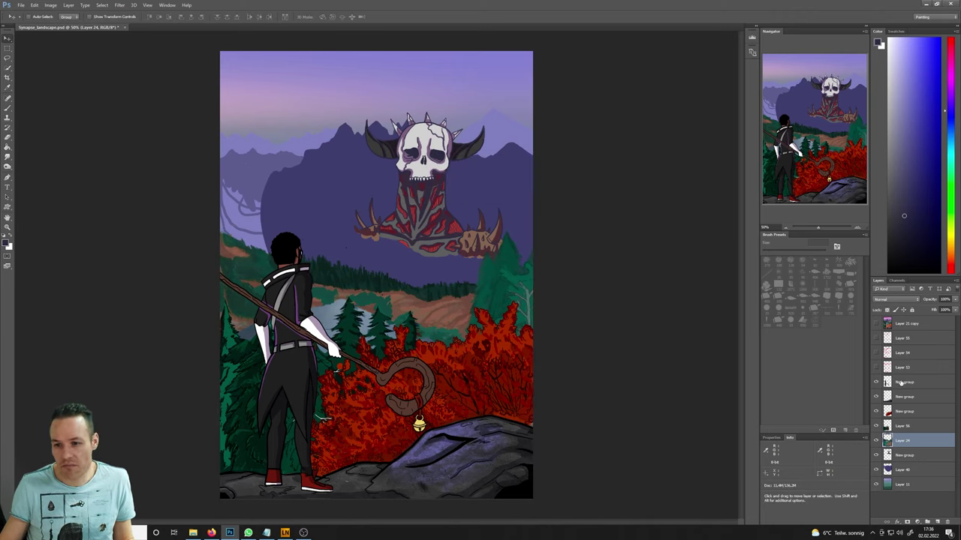
- Scale the cloaked figure to about 104.9% width and 108.2% height, and apply the transformation
click(903, 383)
click(35, 5)
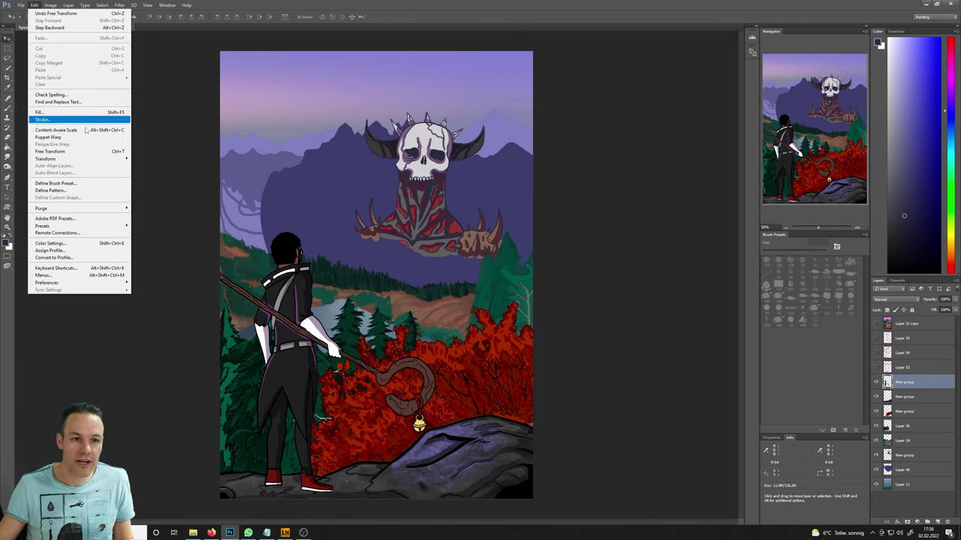
mouse_move(98, 158)
click(153, 176)
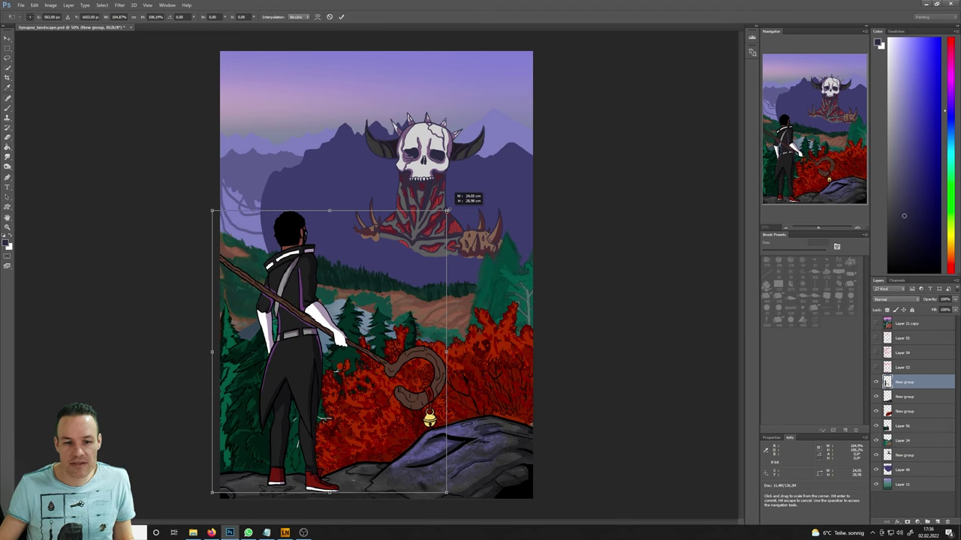
drag(447, 211, 448, 212)
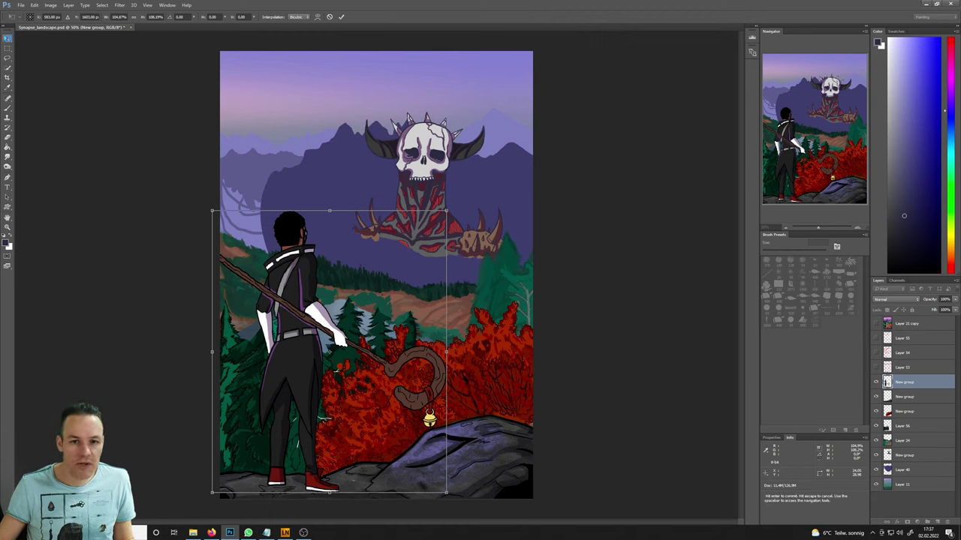
key(v)
click(467, 192)
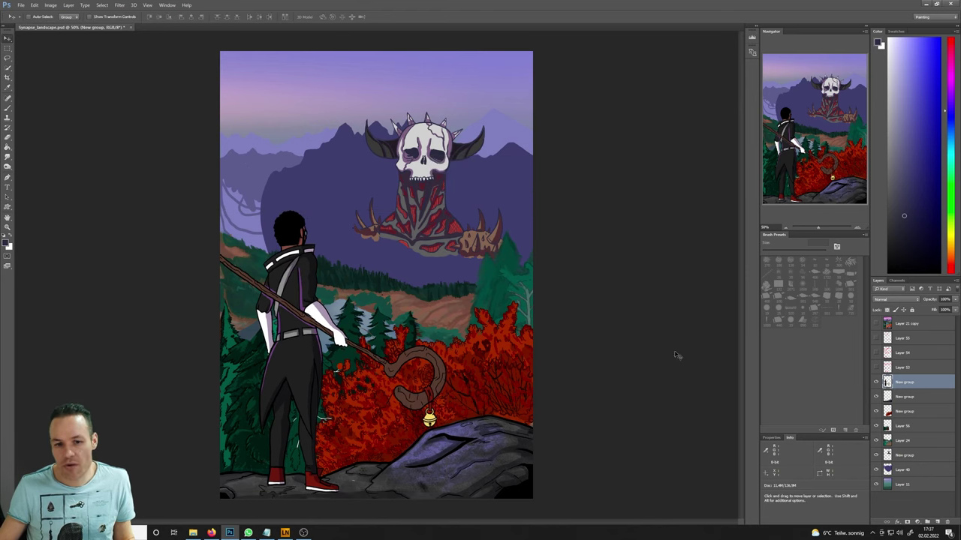
- Identify the landscape on Layer 24 by hiding and showing layers, and sample the brown hillside colour for the brush
click(876, 397)
click(875, 397)
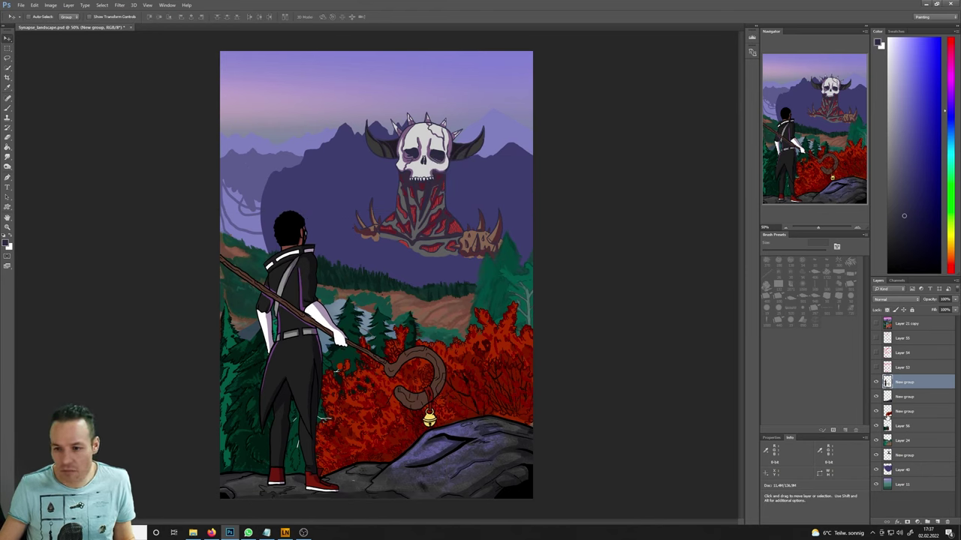
click(904, 441)
click(875, 442)
click(876, 441)
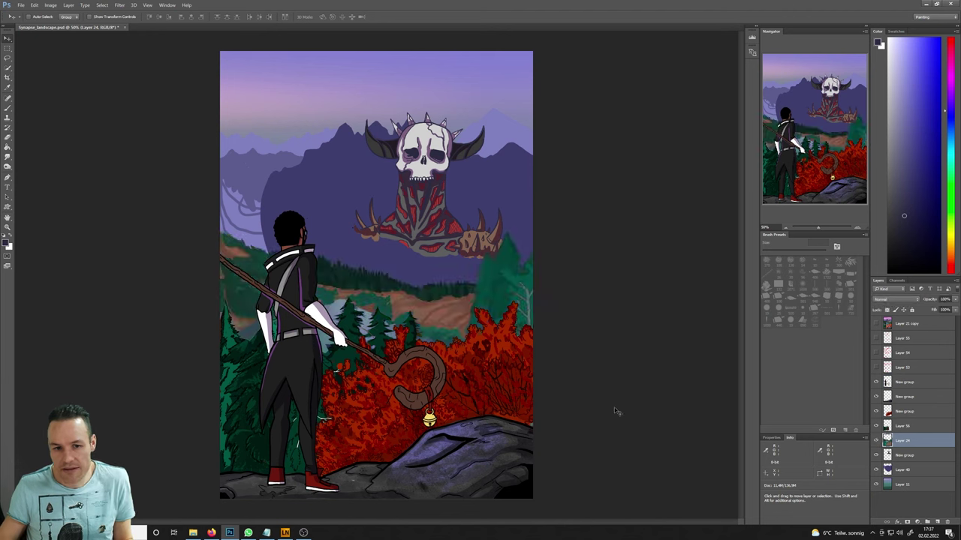
key(b)
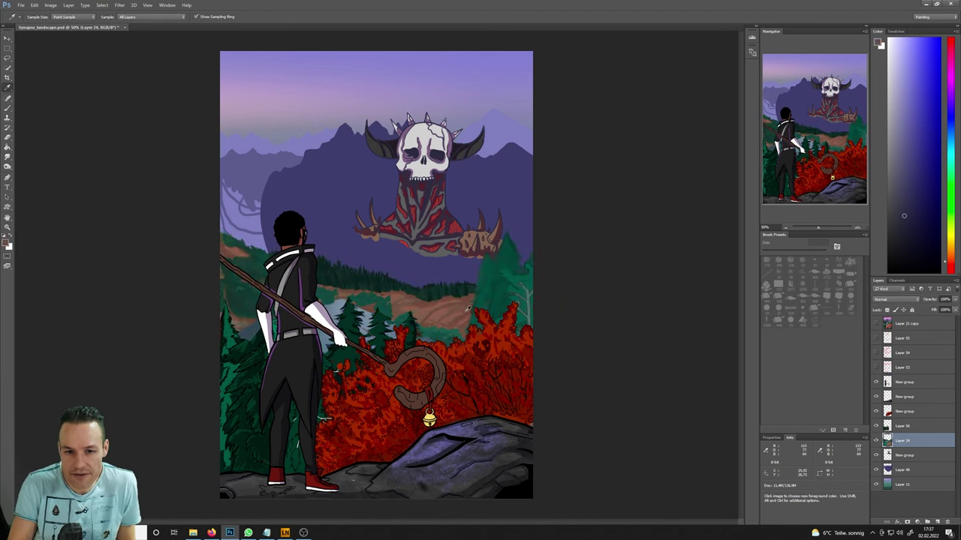
alt+click(467, 309)
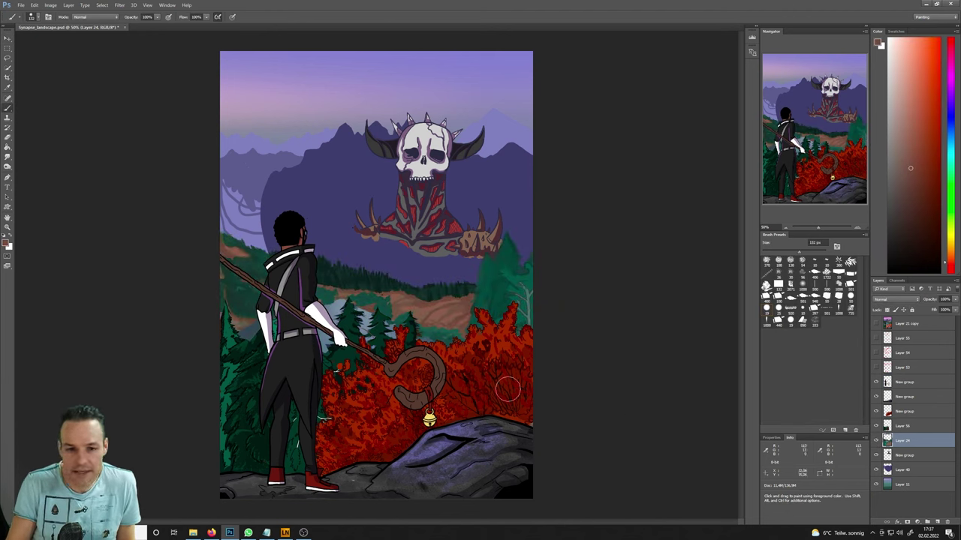
key(i)
click(380, 316)
key(b)
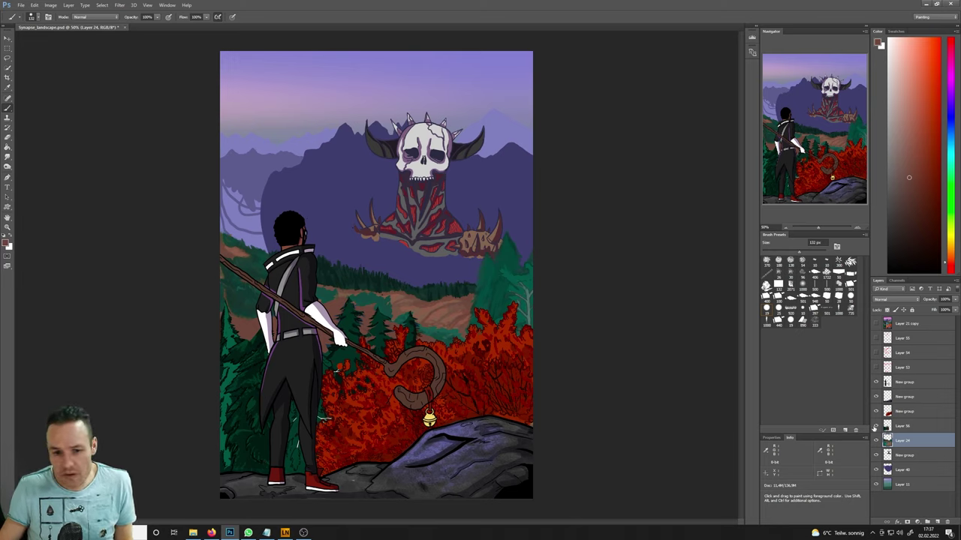
- Select the group holding the horned skull creature and scale it proportionally to about 116%
click(901, 397)
click(876, 397)
click(875, 397)
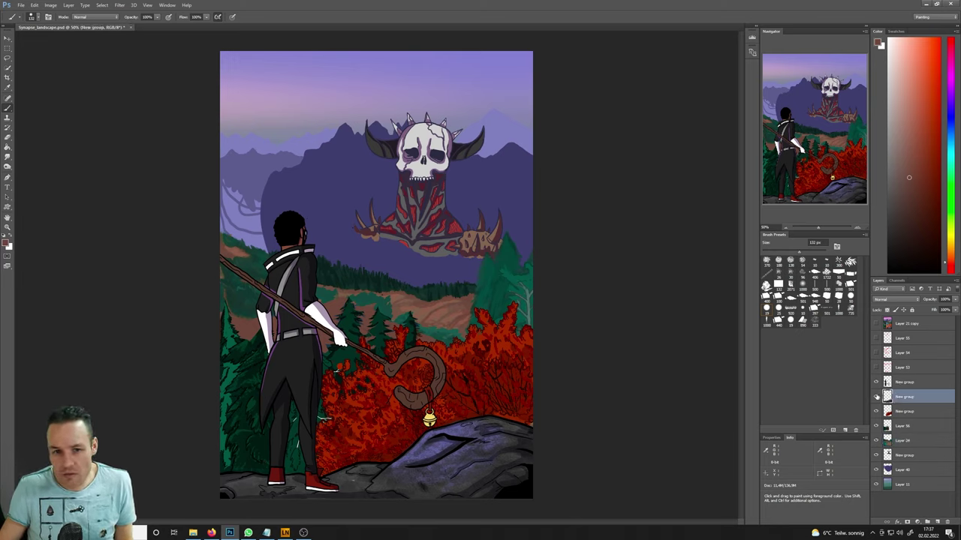
click(917, 455)
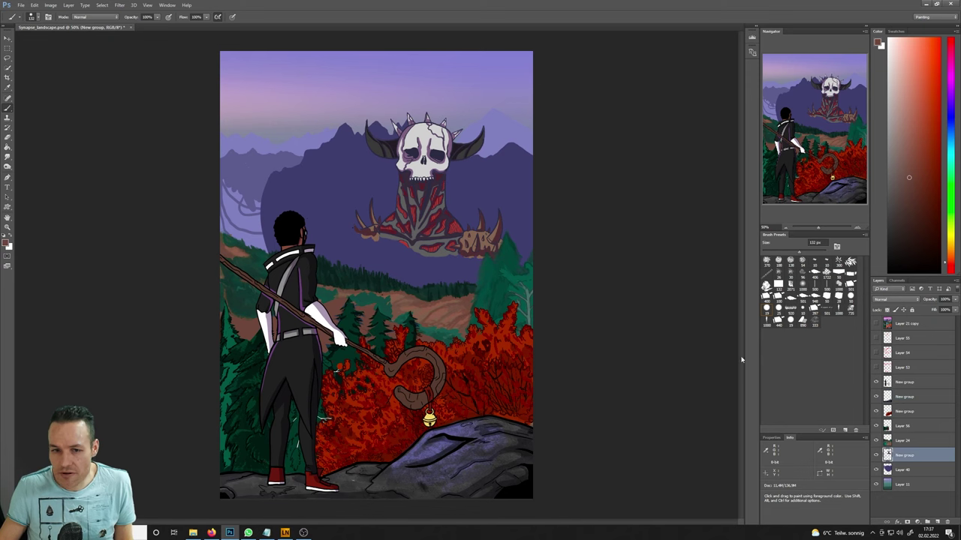
click(34, 4)
mouse_move(96, 159)
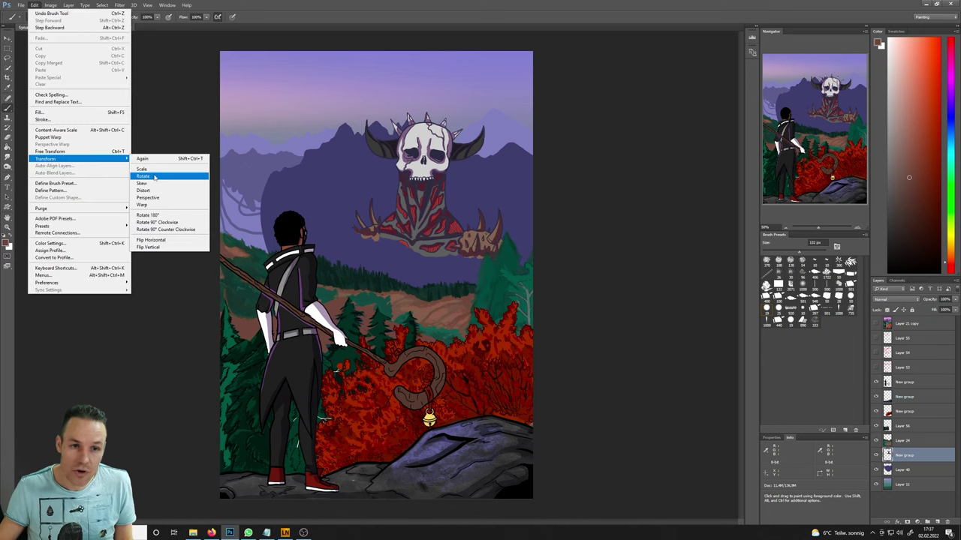
click(142, 169)
drag(351, 262, 315, 272)
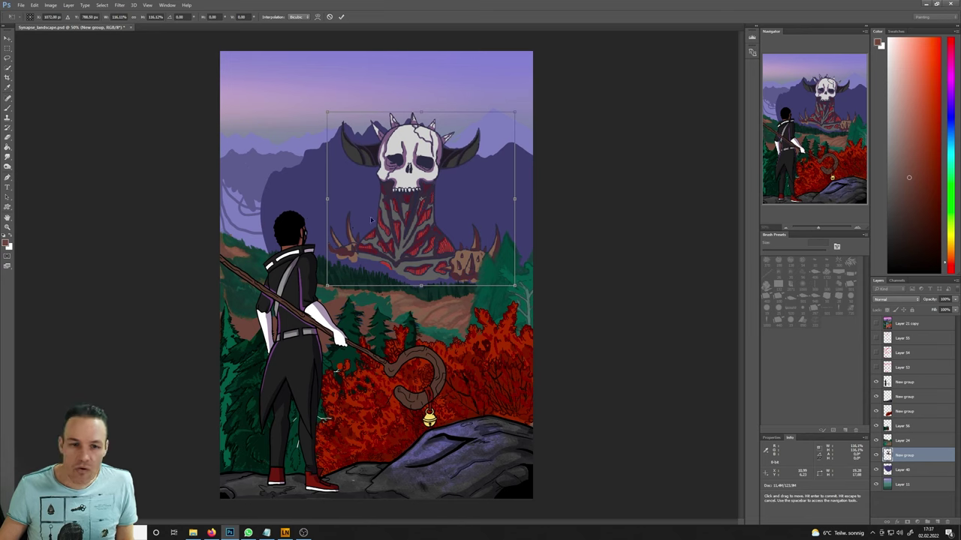
- Reposition the enlarged creature lower behind the hills so its shoulders overlap the ridge, and apply the transformation
drag(422, 250, 447, 253)
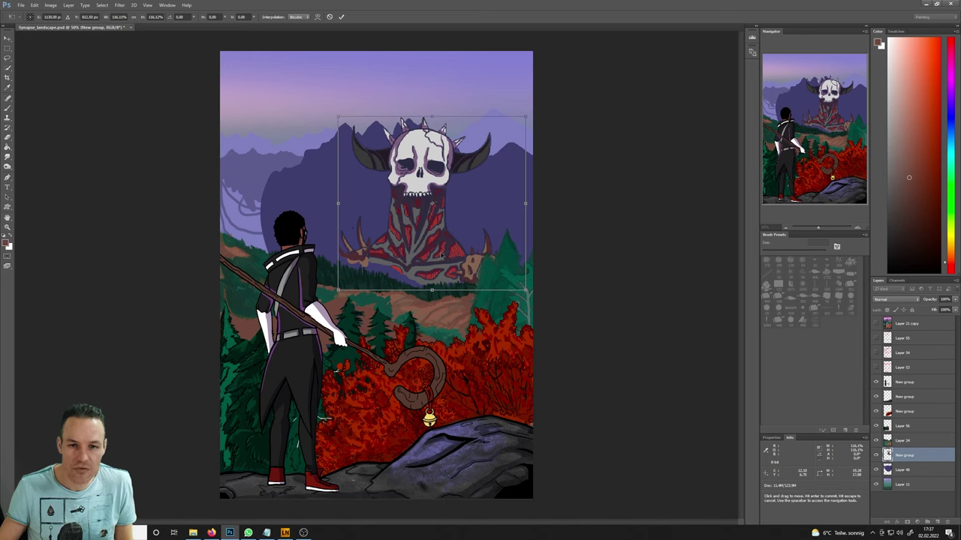
drag(441, 255, 440, 258)
key(v)
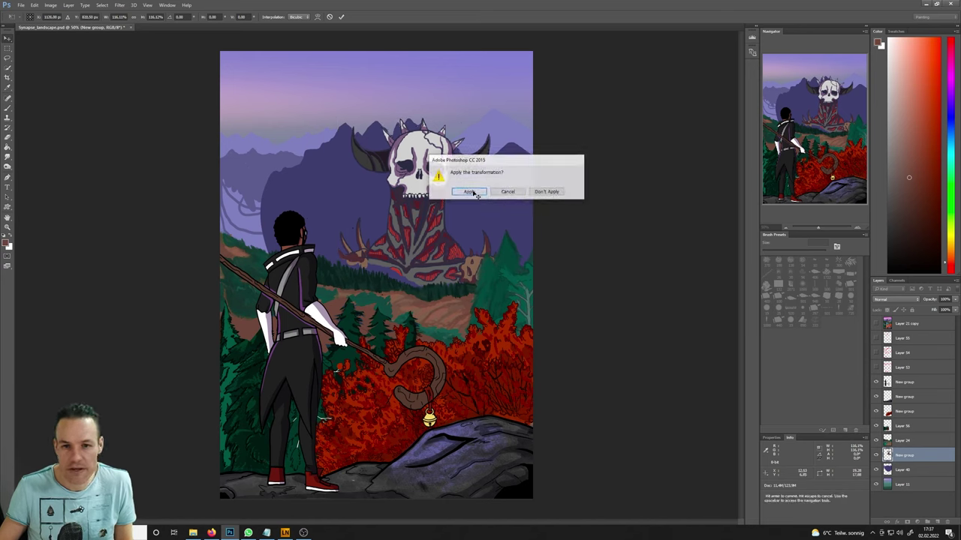
click(471, 192)
- Lasso the creature's skull and horns and cut them onto a separate layer
click(7, 58)
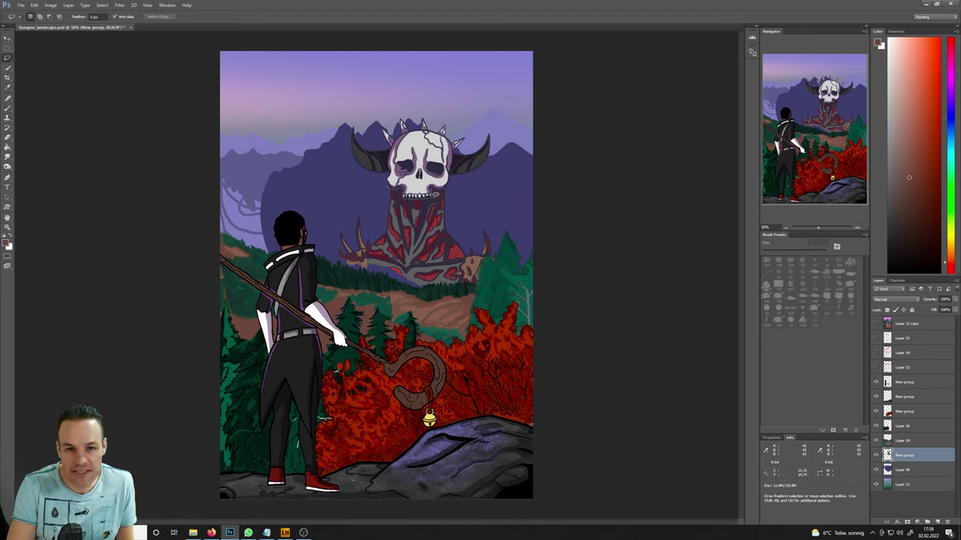
mouse_move(433, 192)
mouse_down()
mouse_move(492, 191)
mouse_move(516, 149)
mouse_move(348, 195)
mouse_up()
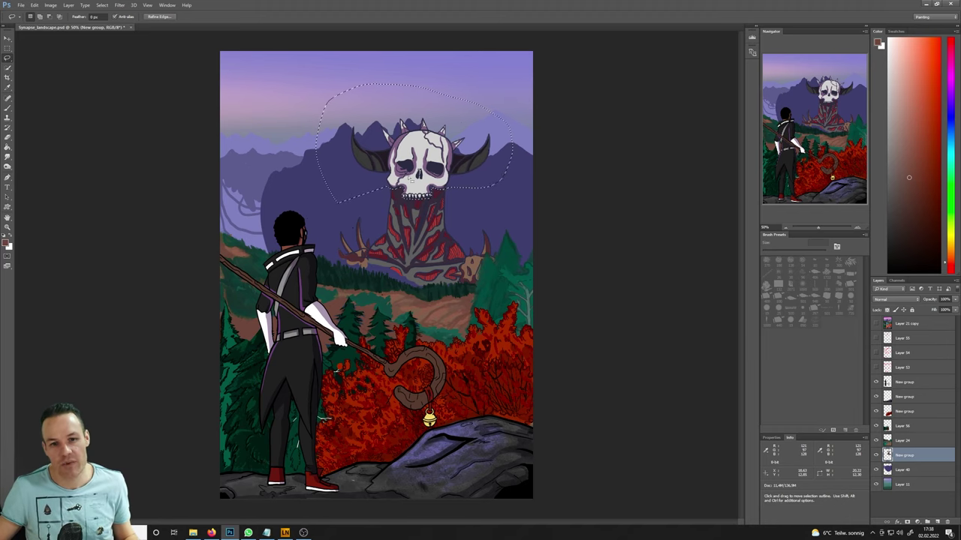
right_click(410, 180)
click(450, 245)
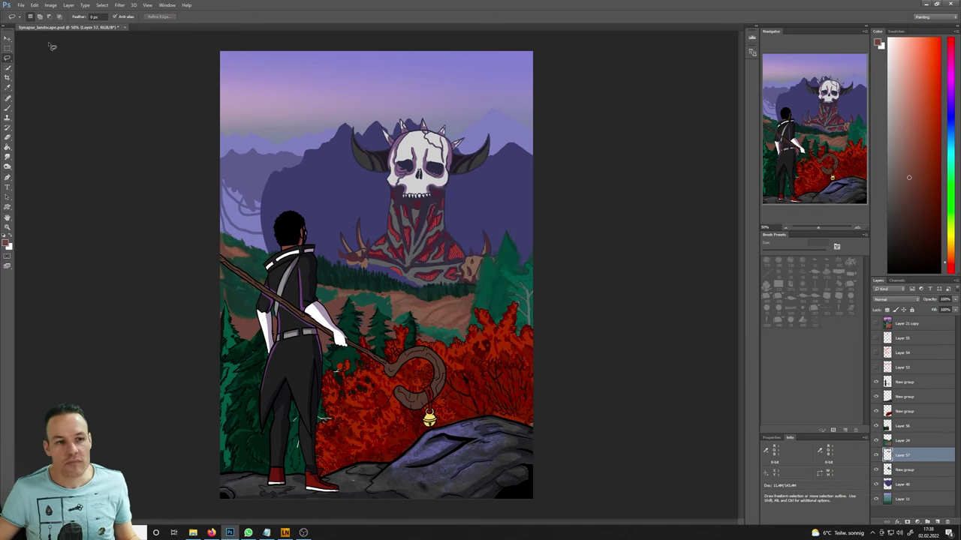
- Lower the separated skull onto the shoulders to shorten the neck, and check it by toggling its layer
click(7, 39)
drag(381, 166, 425, 194)
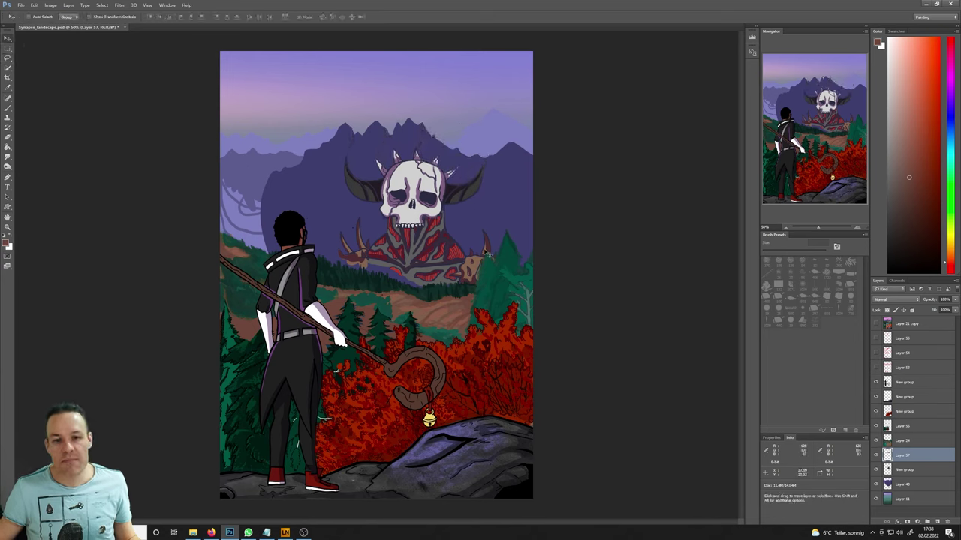
click(875, 455)
click(875, 456)
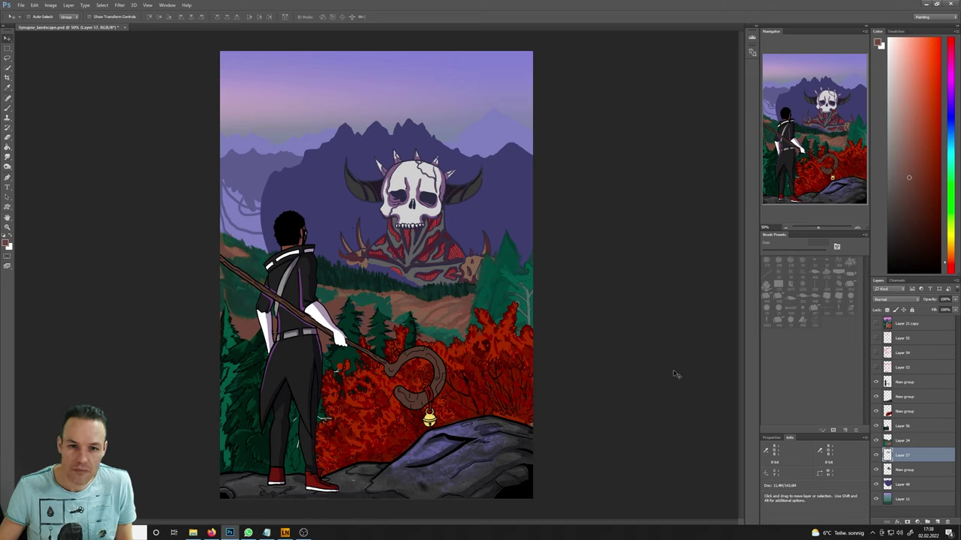
ctrl+click(902, 471)
right_click(903, 471)
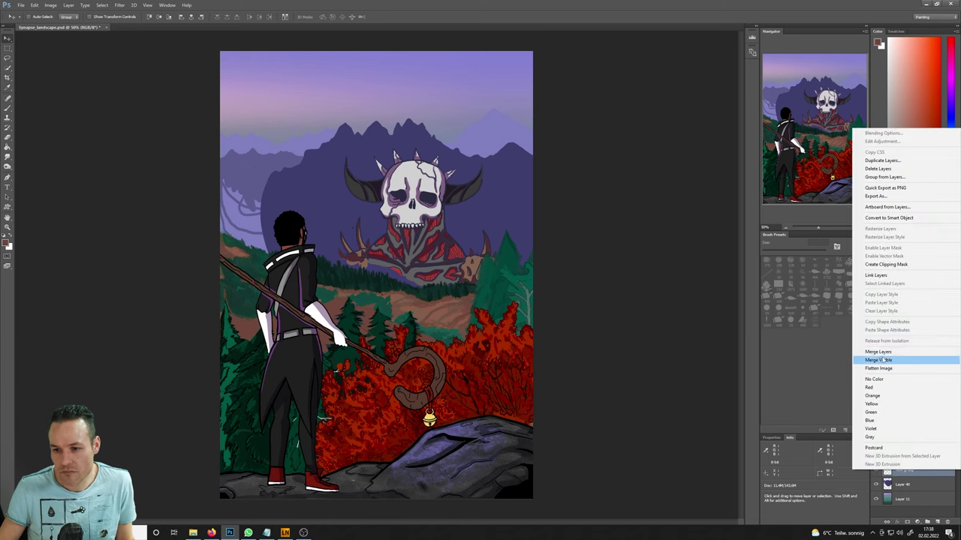
click(900, 474)
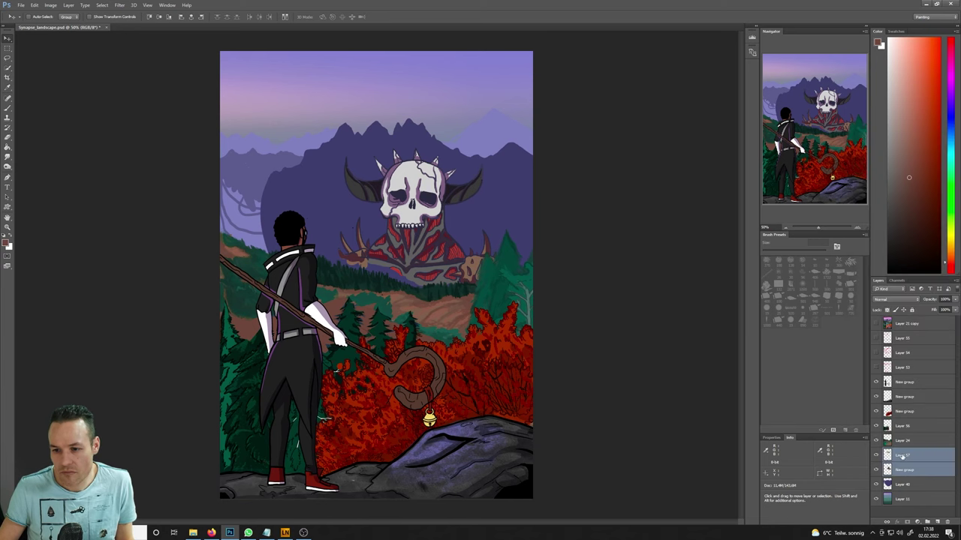
click(901, 456)
- Rotate the skull about 2° counterclockwise, apply the transformation, and merge it with the creature's body layer
click(35, 5)
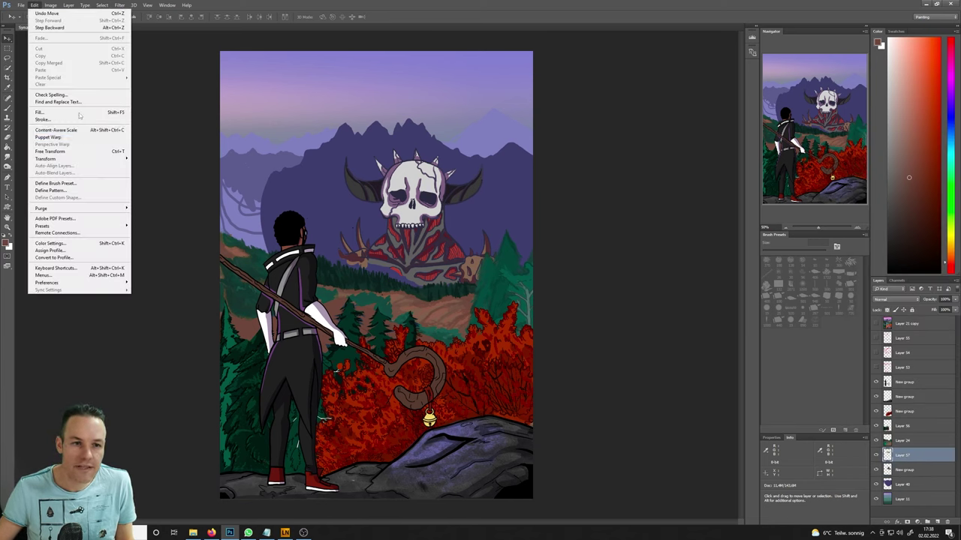
mouse_move(114, 160)
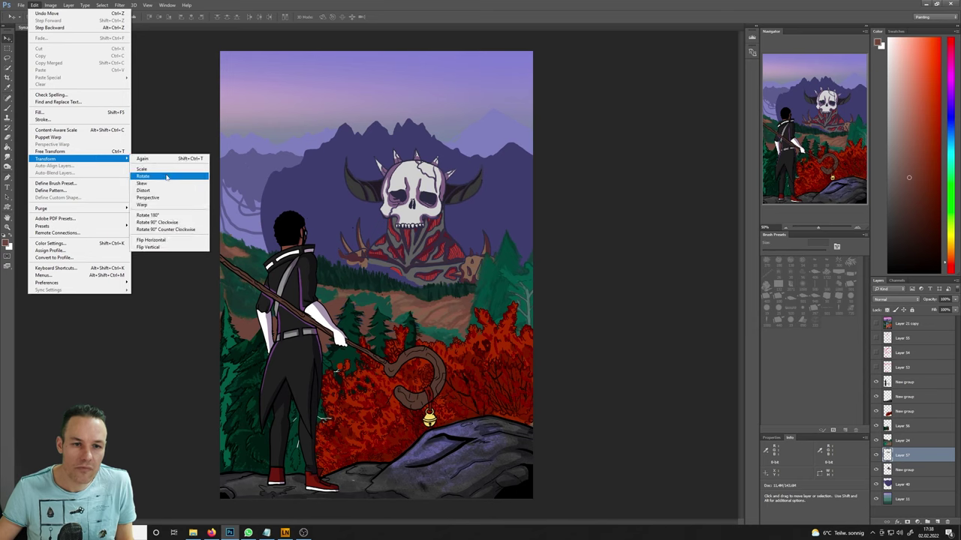
click(166, 173)
drag(370, 114, 366, 117)
key(v)
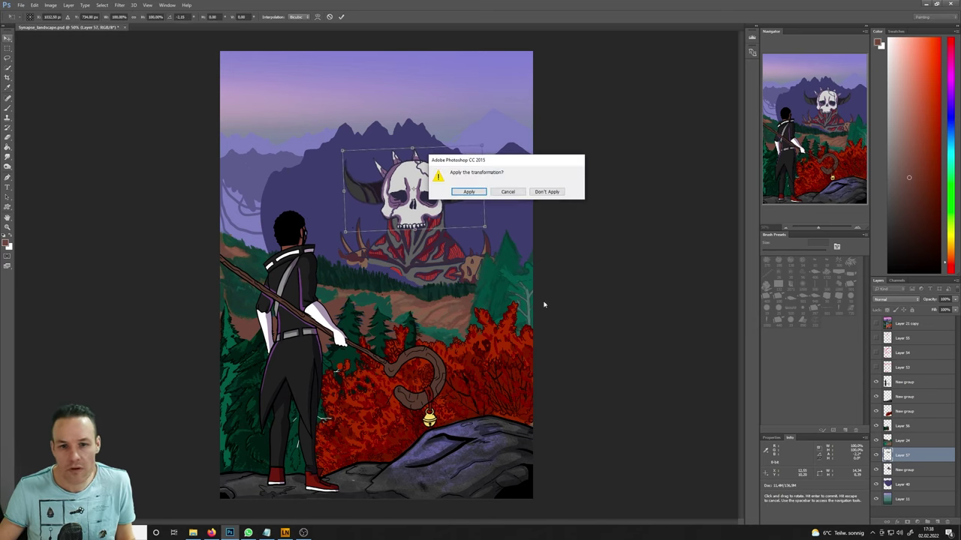
click(469, 192)
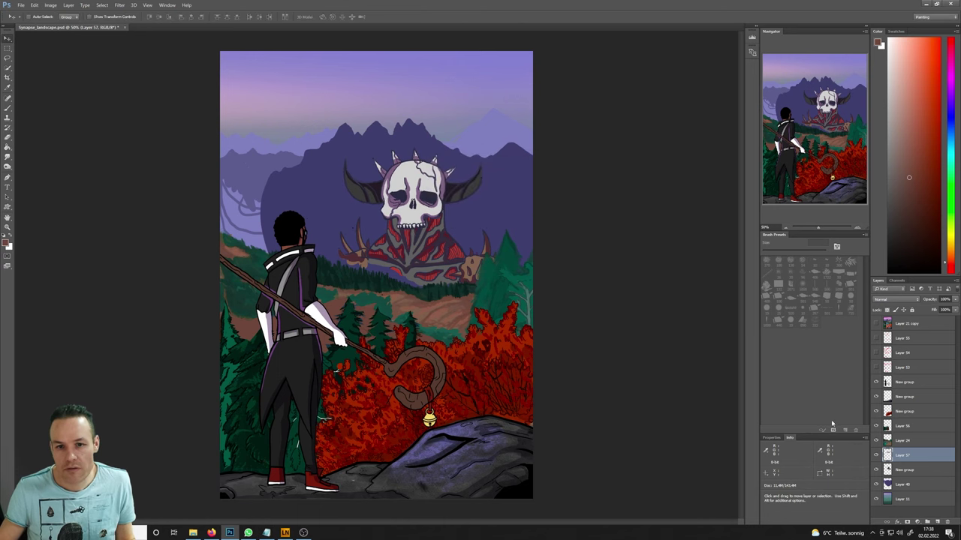
right_click(906, 471)
click(880, 353)
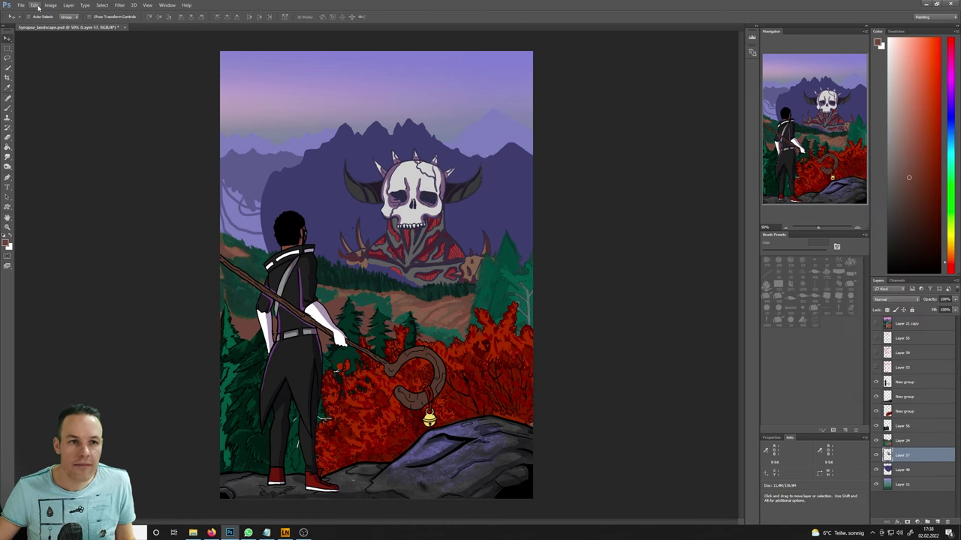
- Scale the merged creature to about 108%, shift it slightly toward the right edge of the canvas, and apply the transformation
click(35, 5)
mouse_move(113, 165)
click(169, 169)
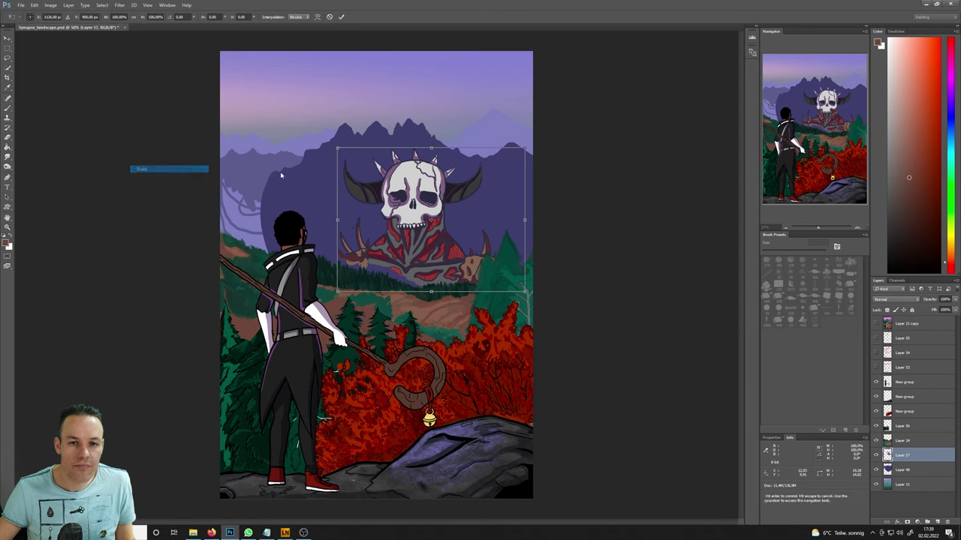
drag(337, 148, 322, 133)
drag(452, 203, 466, 213)
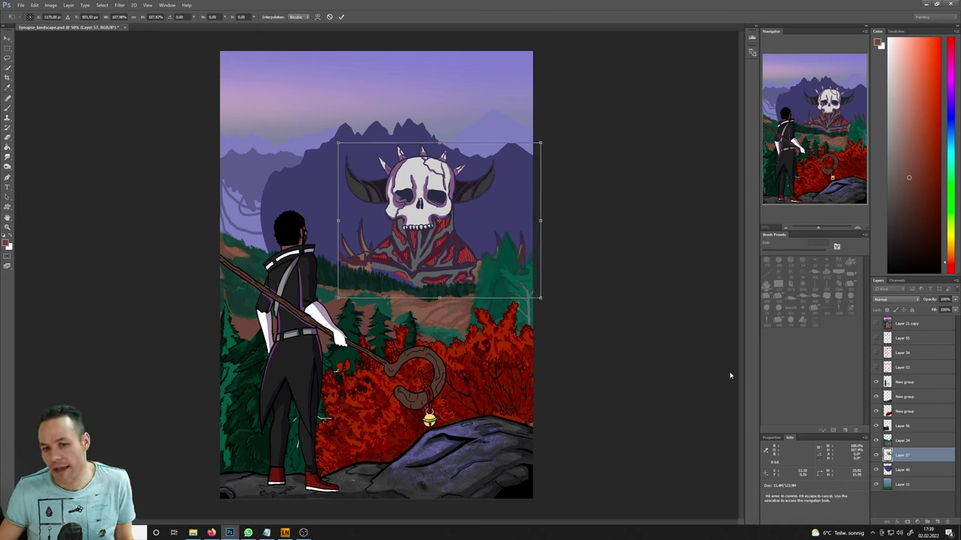
click(8, 44)
click(469, 193)
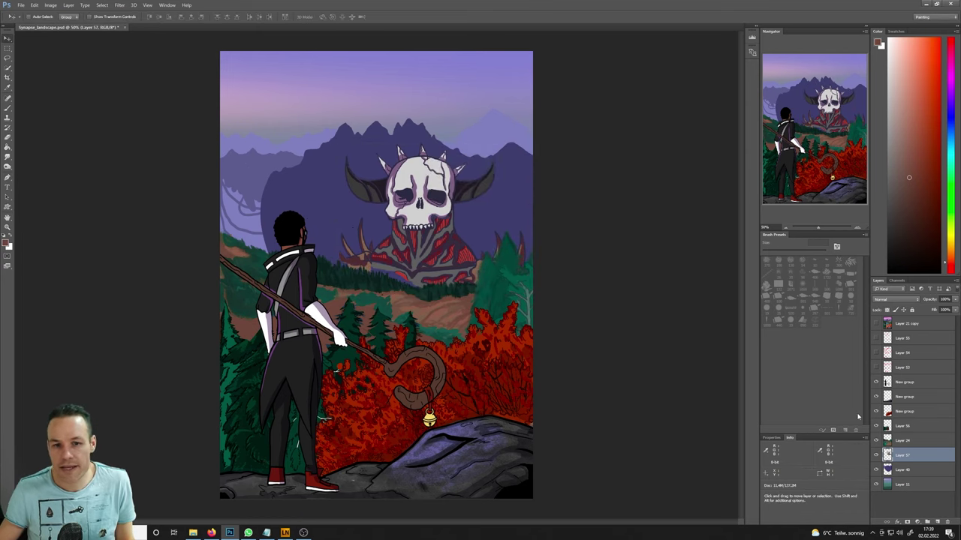
- On Layer 24, lasso a strip with a jagged treetop outline along the forest ridge across the full canvas width
click(875, 440)
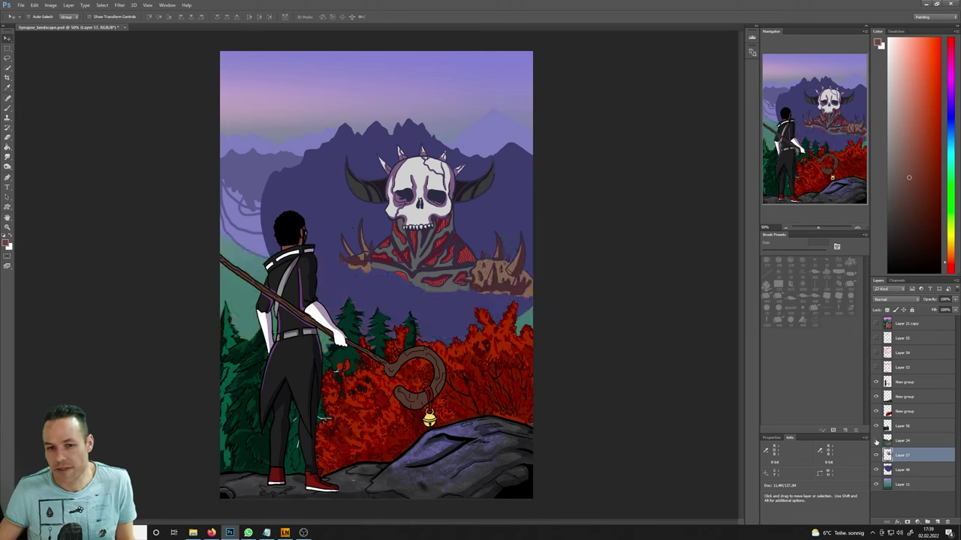
click(875, 440)
click(904, 440)
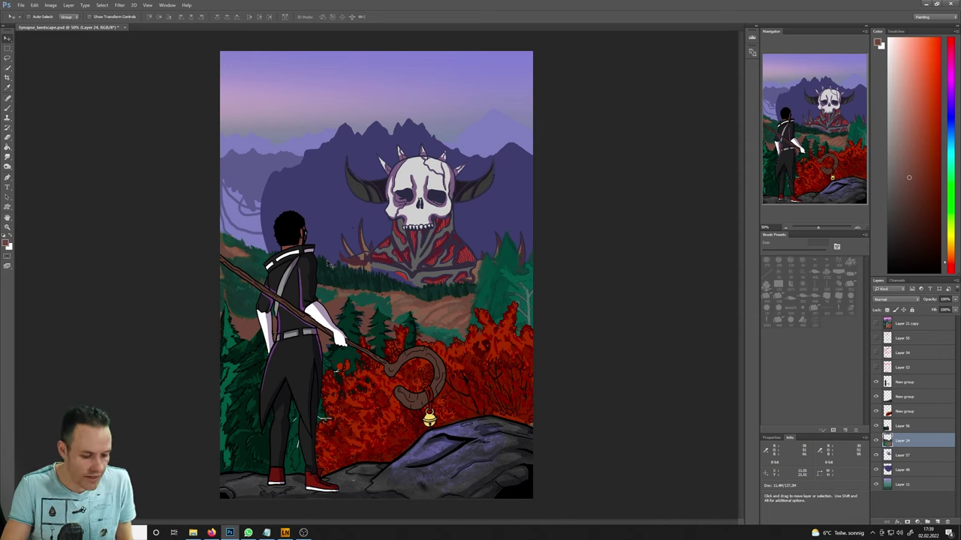
key(l)
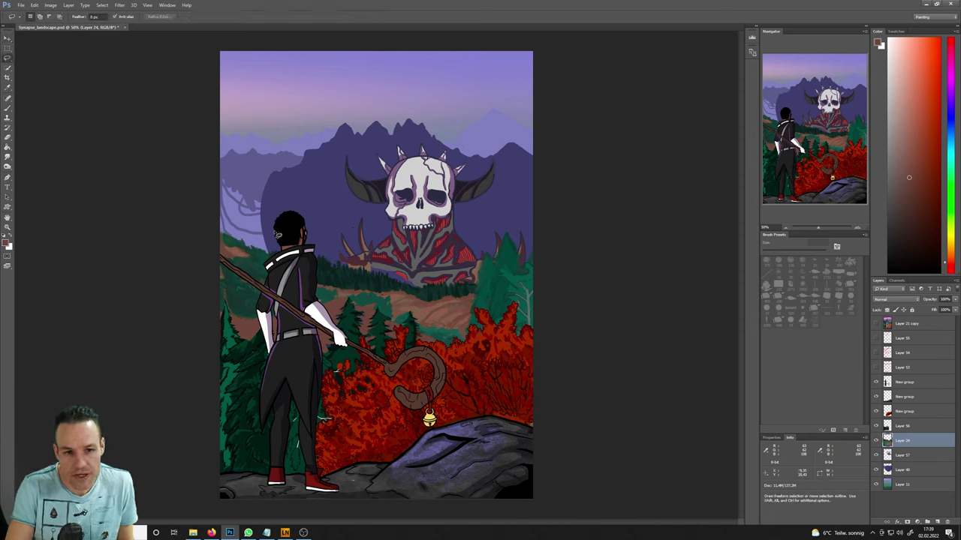
drag(277, 235, 220, 234)
click(478, 192)
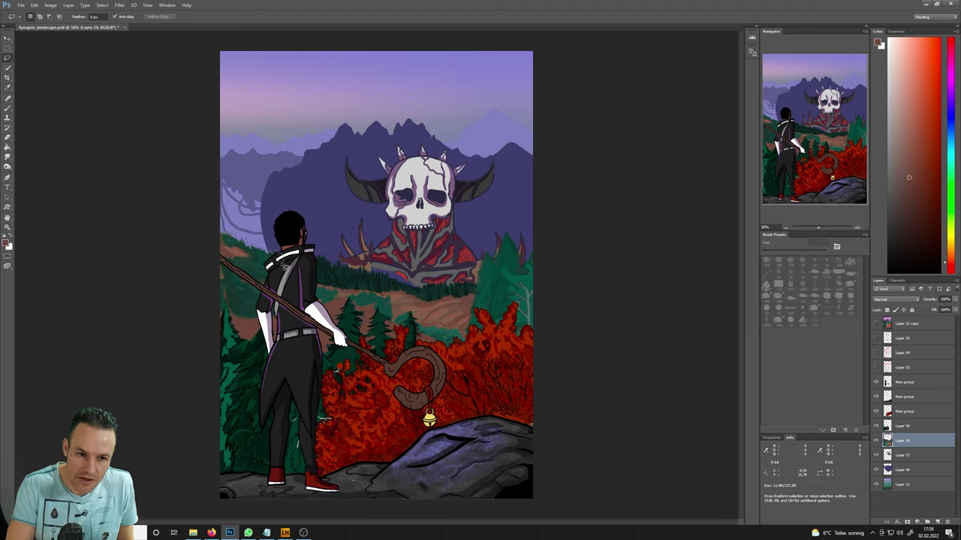
mouse_move(256, 259)
mouse_down()
mouse_move(222, 259)
mouse_move(220, 232)
mouse_up()
key(shift)
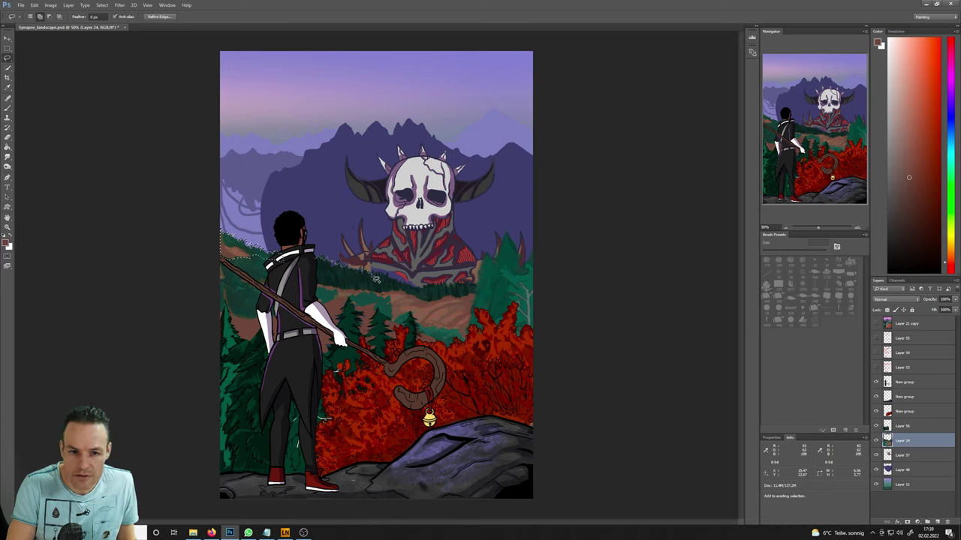
mouse_move(383, 282)
mouse_down()
mouse_move(393, 276)
mouse_move(423, 293)
mouse_move(489, 285)
mouse_up()
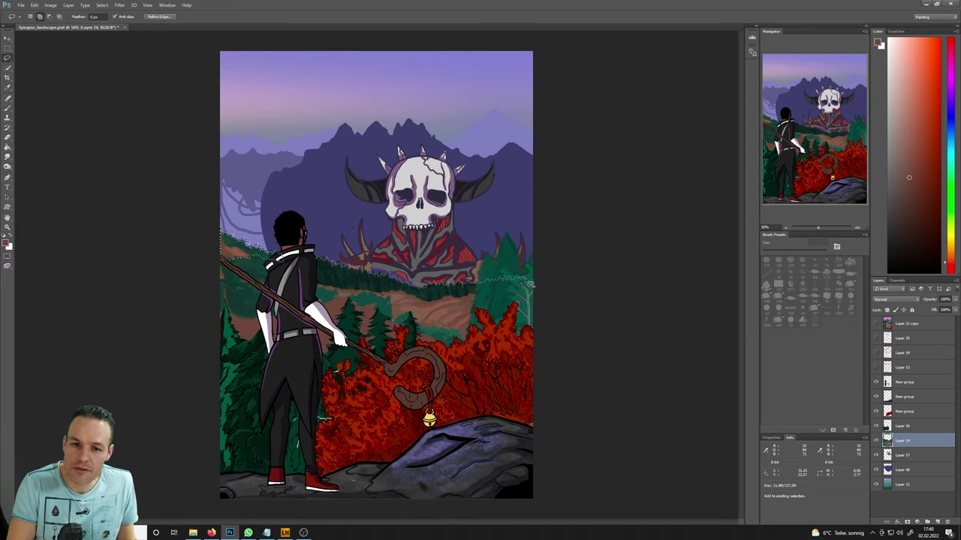
mouse_move(534, 284)
mouse_down()
mouse_move(542, 287)
mouse_move(502, 299)
mouse_move(447, 301)
mouse_move(281, 264)
mouse_move(330, 262)
mouse_up()
- Sample the dark forest green and paint the selected treetop strip along the ridge with a 100 px brush
key(i)
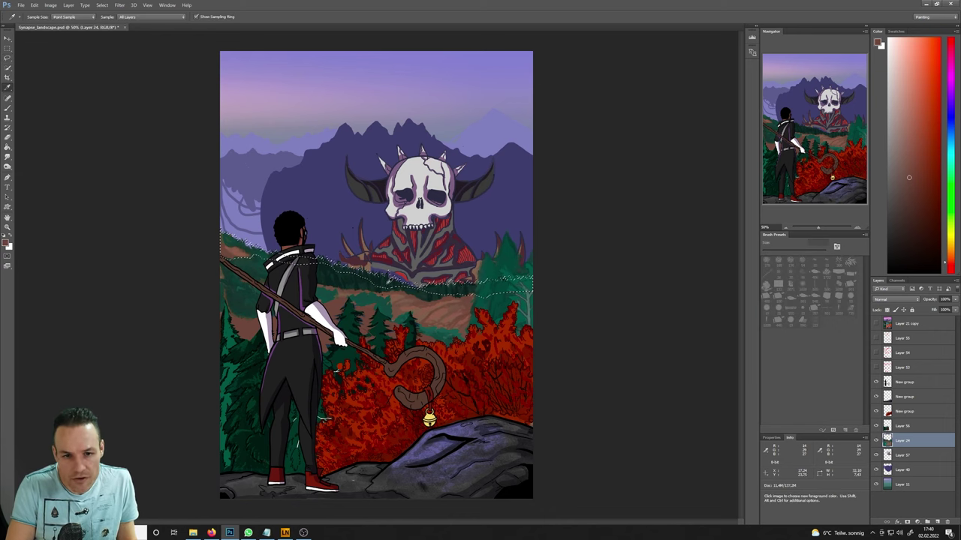
click(330, 262)
key(b)
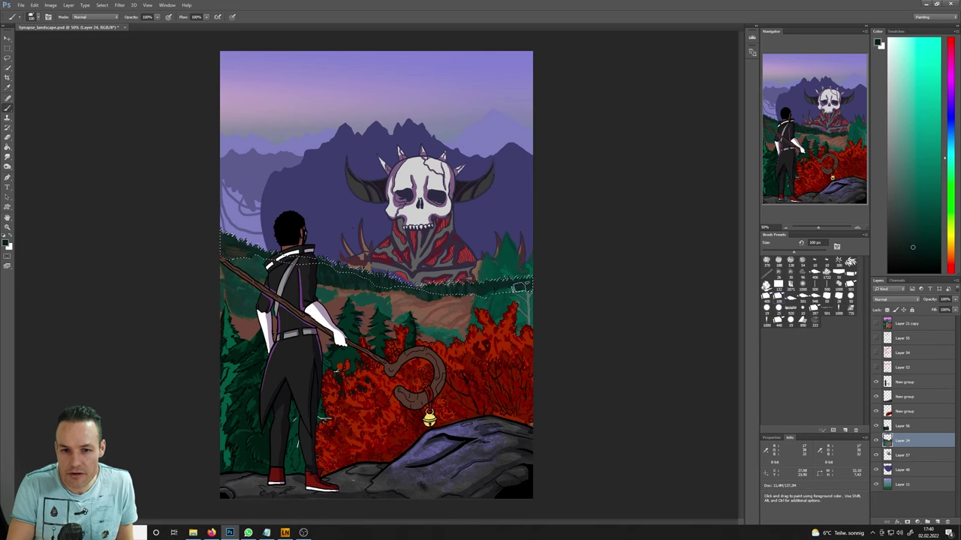
drag(518, 288, 478, 290)
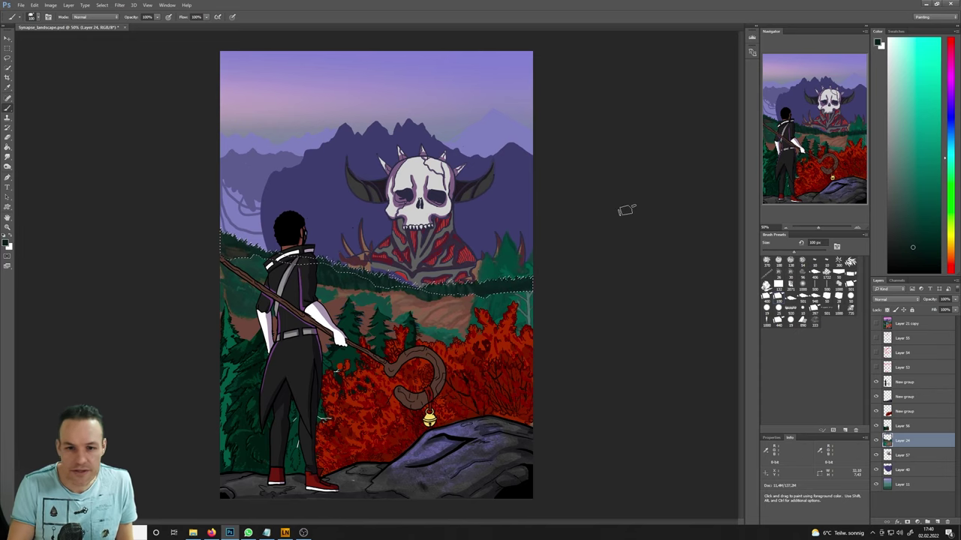
- Invert the selection, limit it to the area above the ridge's right end, delete the fir covering the creature's shoulder, and deselect
click(8, 58)
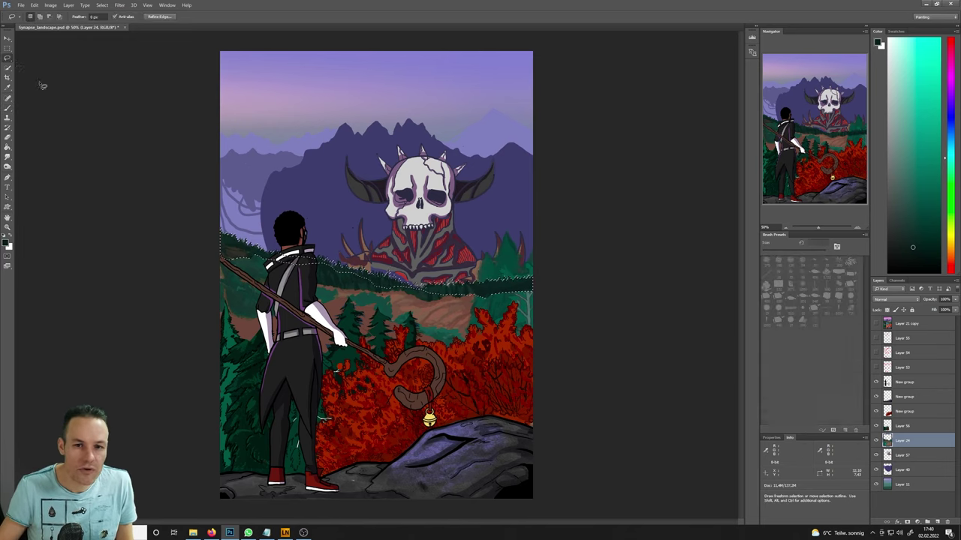
right_click(491, 284)
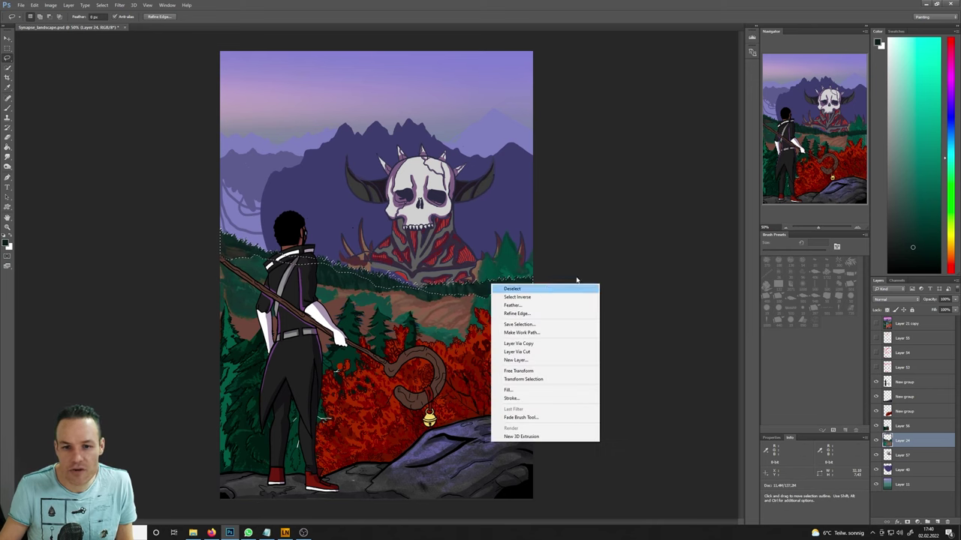
click(531, 298)
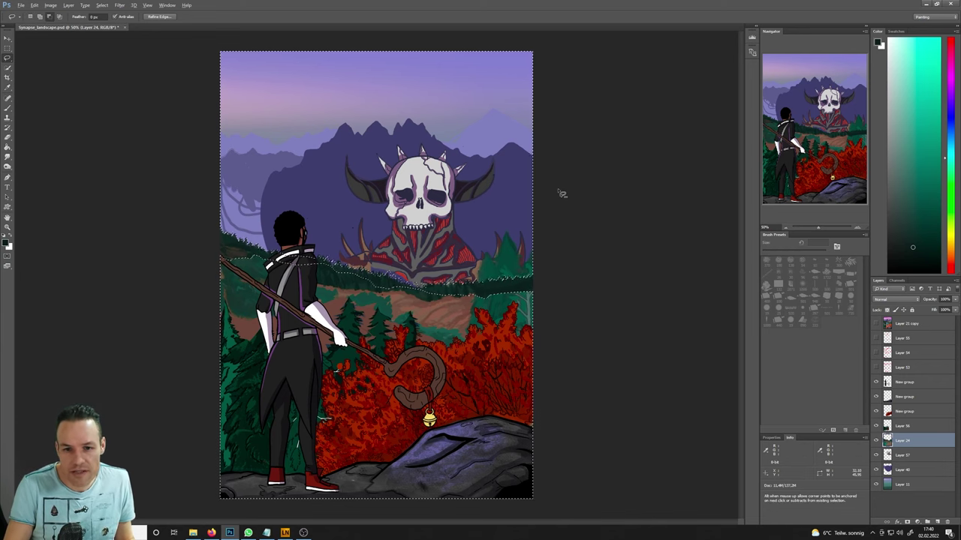
drag(559, 184, 460, 304)
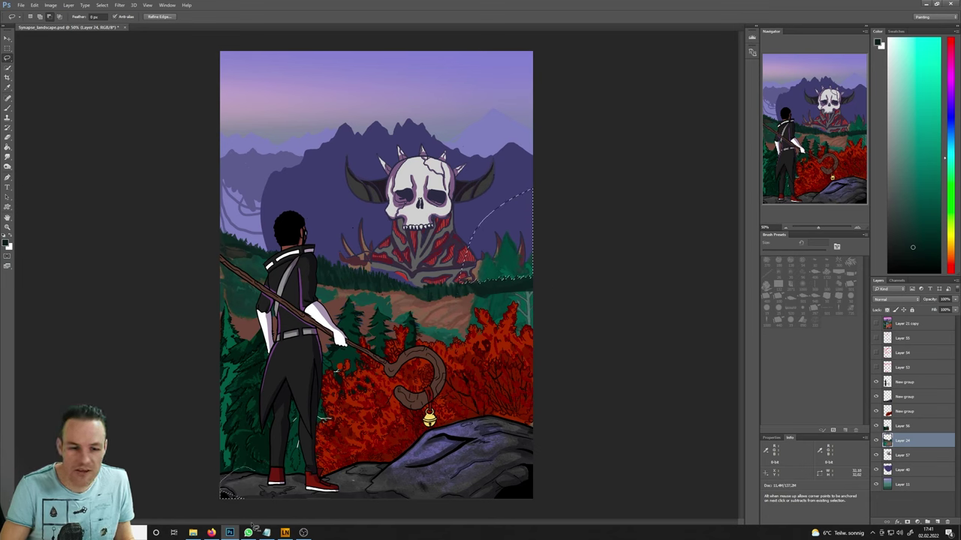
key(ctrl+z)
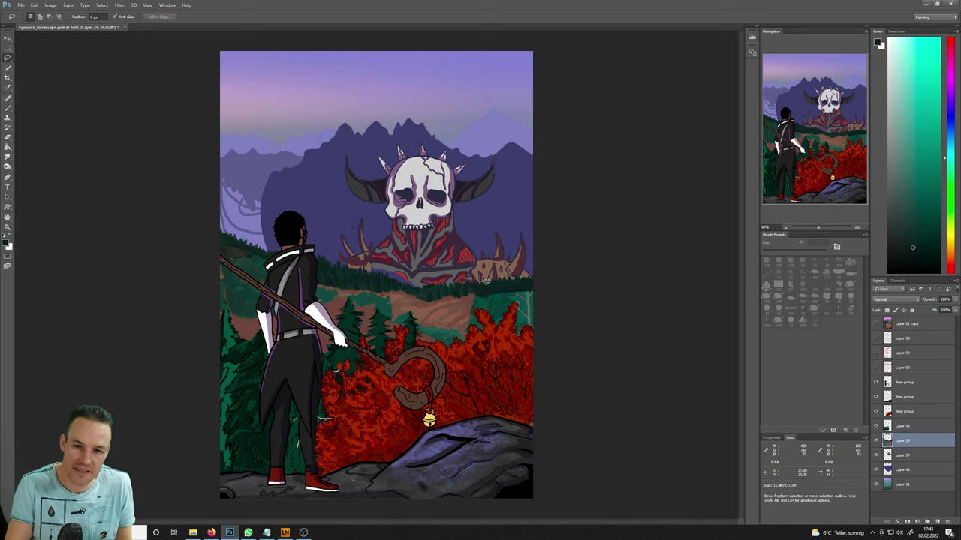
- On Layer 24, paint over the hillside below the forest ridge's right end with sampled brown and dark green, using the 100 px brush
key(b)
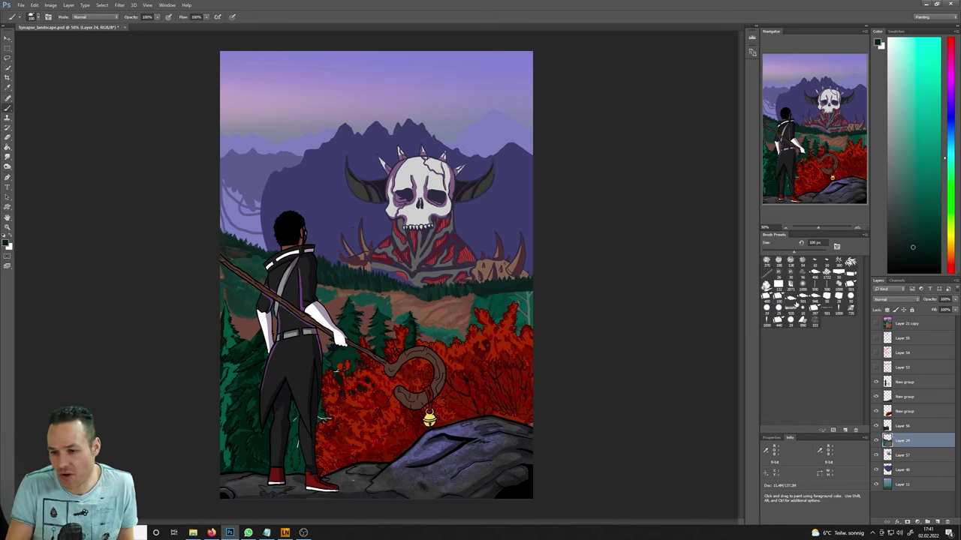
alt+click(466, 303)
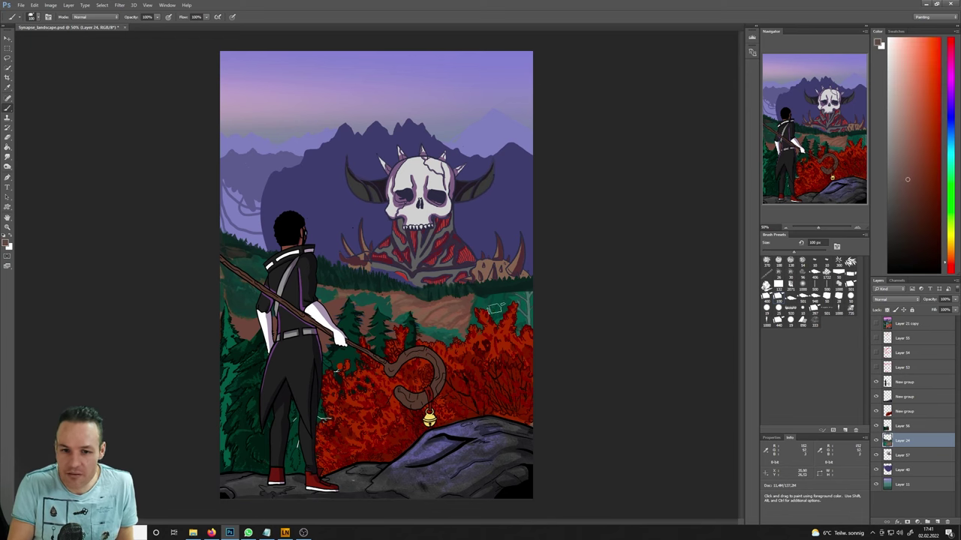
alt+click(497, 290)
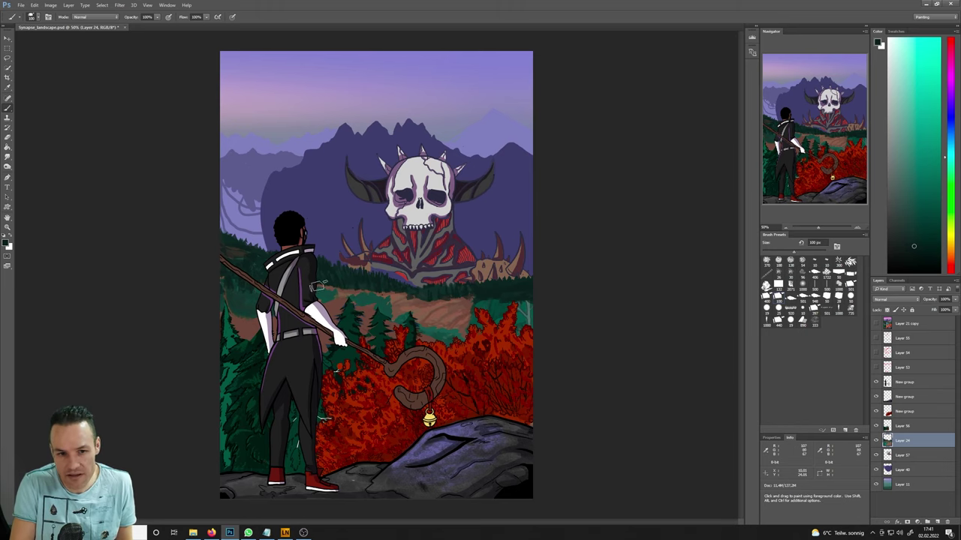
key(i)
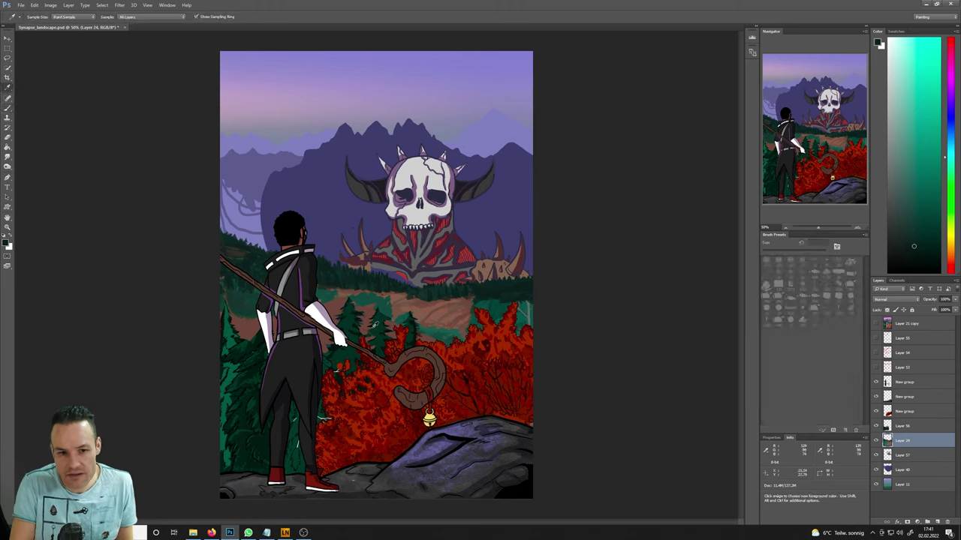
click(373, 316)
key(b)
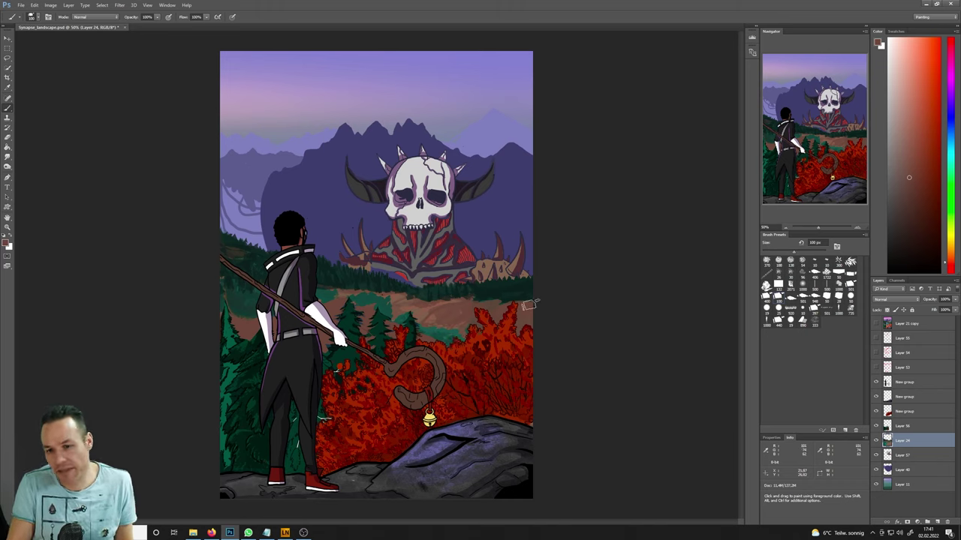
- On Layer 57, apply Hue/Saturation to the Reds with a slightly negative hue shift and a saturation of -38
click(904, 455)
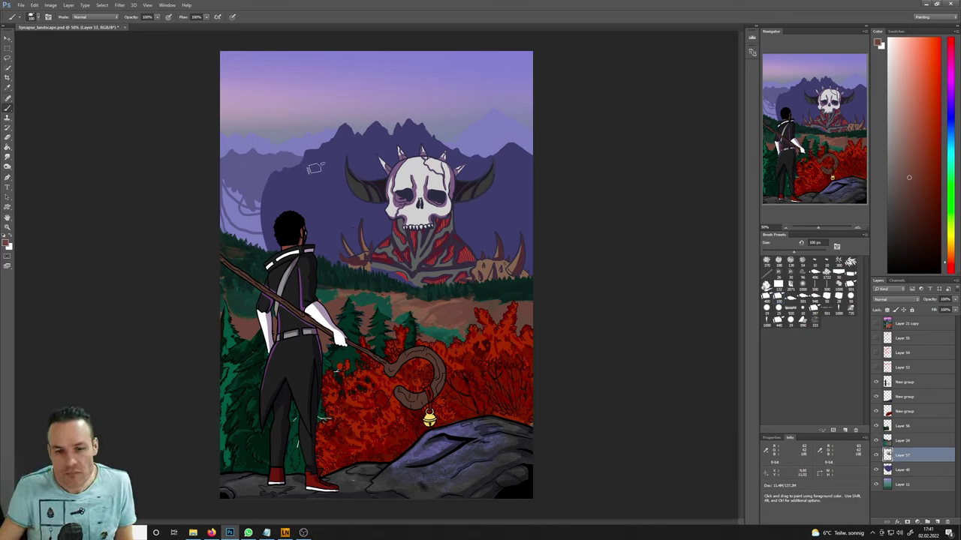
click(50, 5)
mouse_move(64, 24)
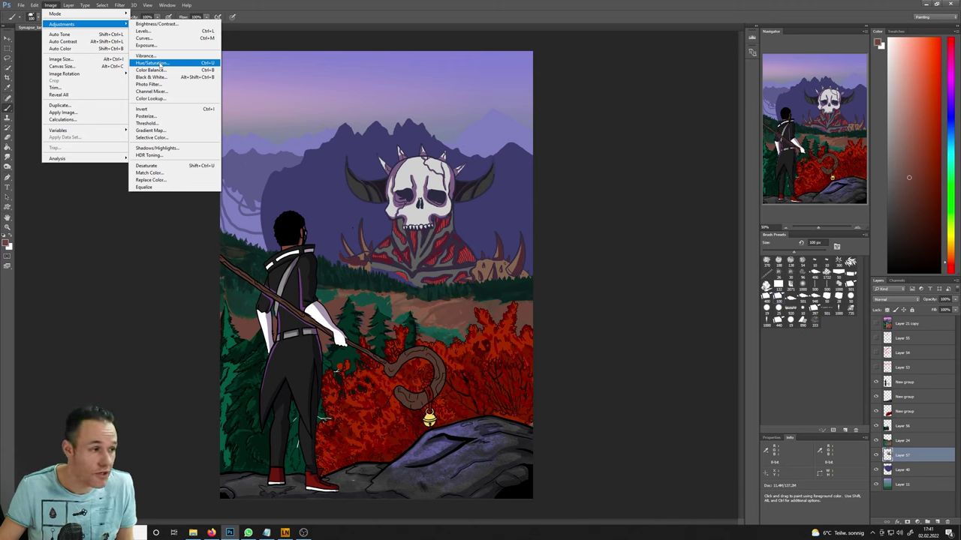
click(154, 63)
click(671, 193)
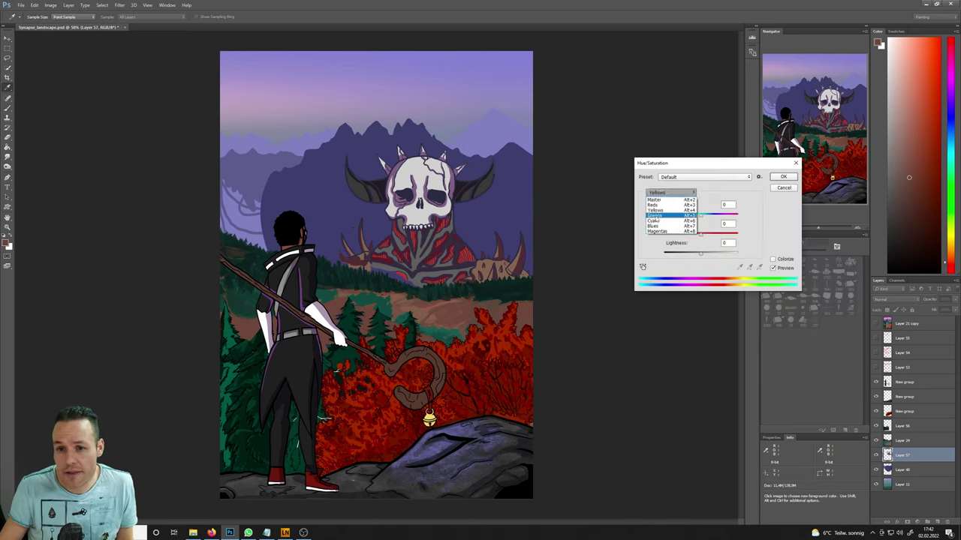
click(654, 205)
drag(701, 236, 704, 238)
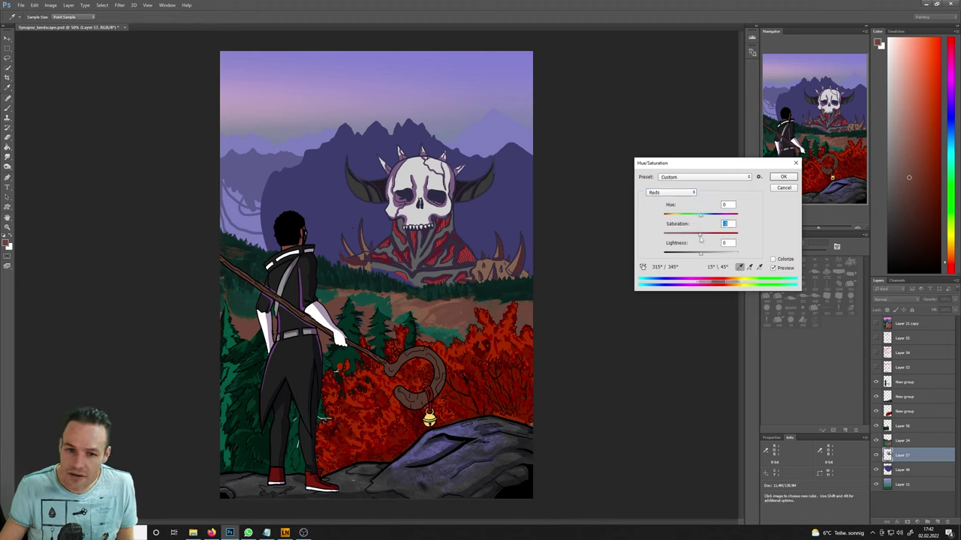
drag(700, 217, 690, 238)
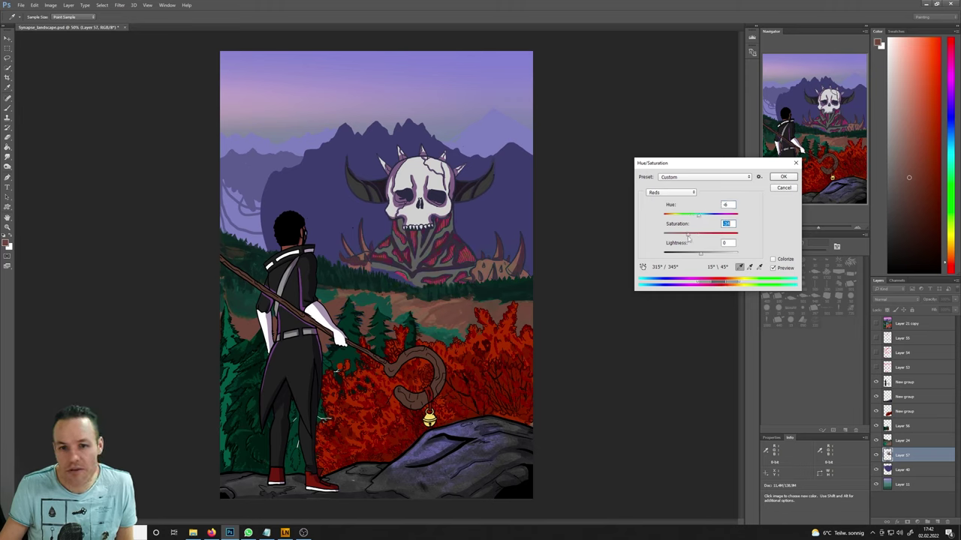
click(699, 217)
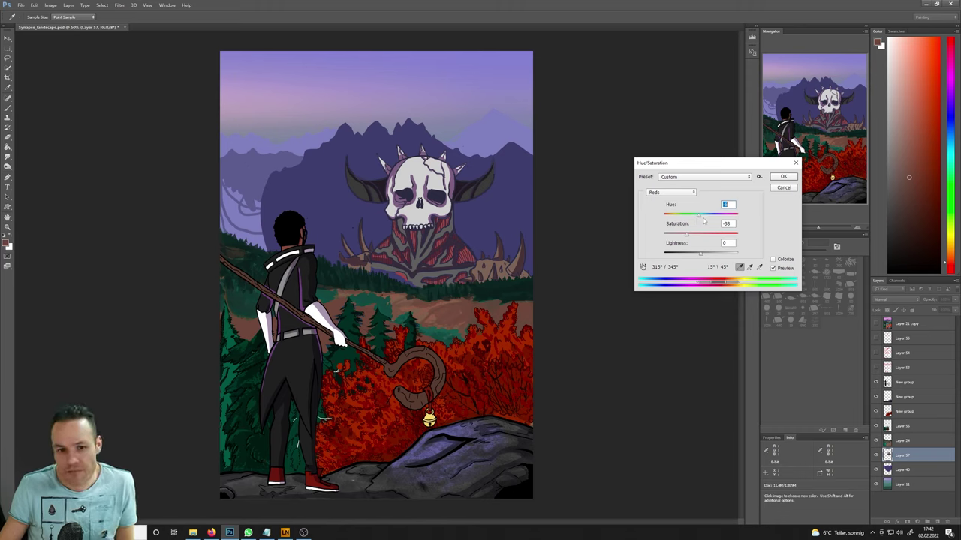
click(785, 178)
- Lock Layer 57's transparent pixels and paint light bone colour sampled from the skull onto the creature's shoulder spikes with a 34 px brush
key(b)
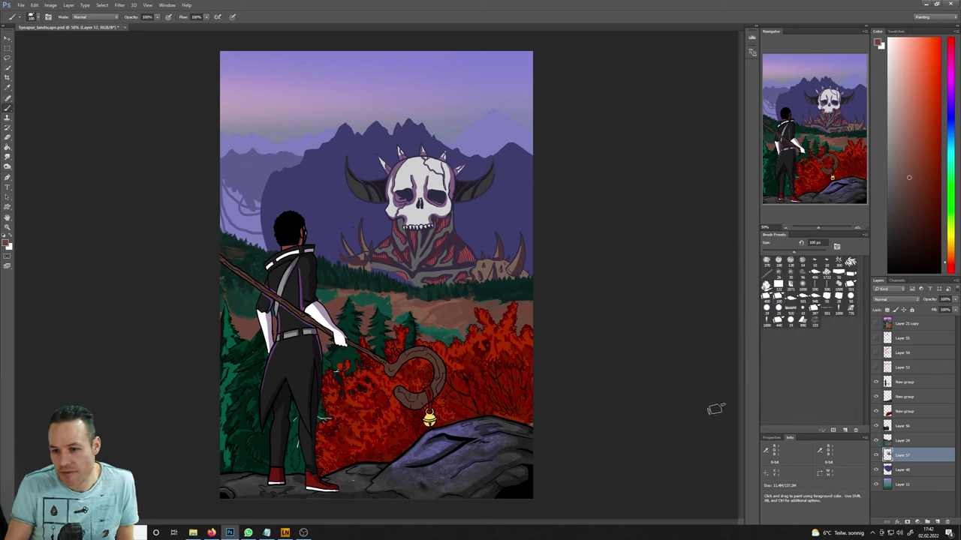
key(i)
click(417, 277)
key(b)
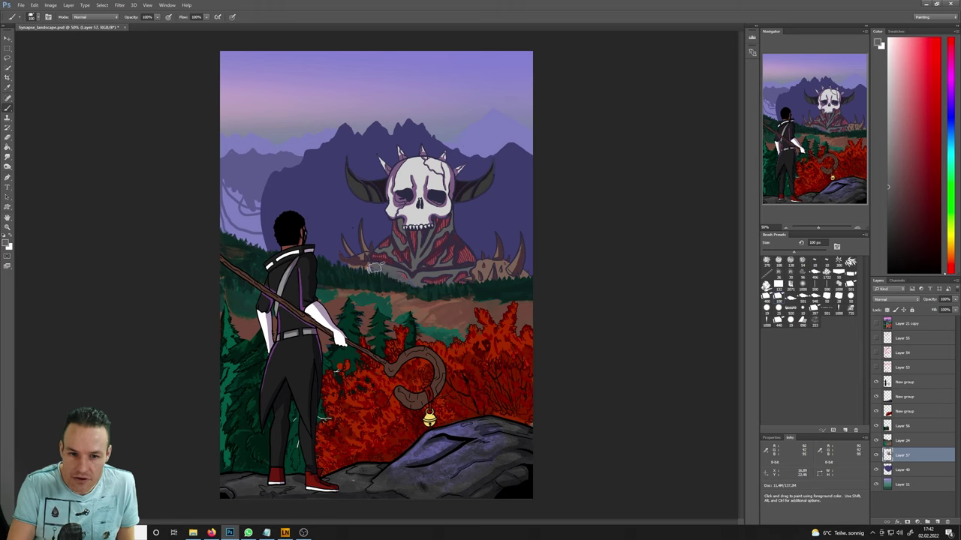
alt+click(355, 269)
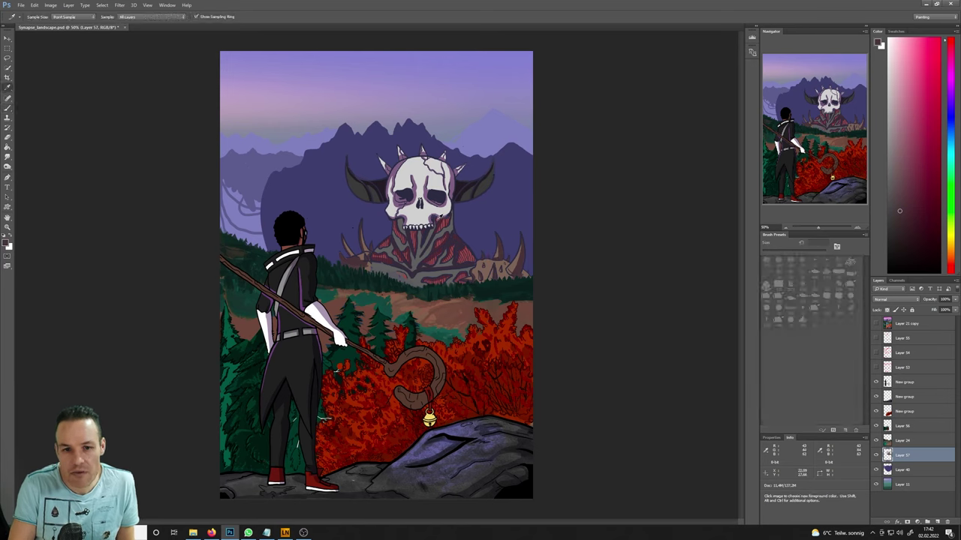
alt+click(441, 225)
click(766, 259)
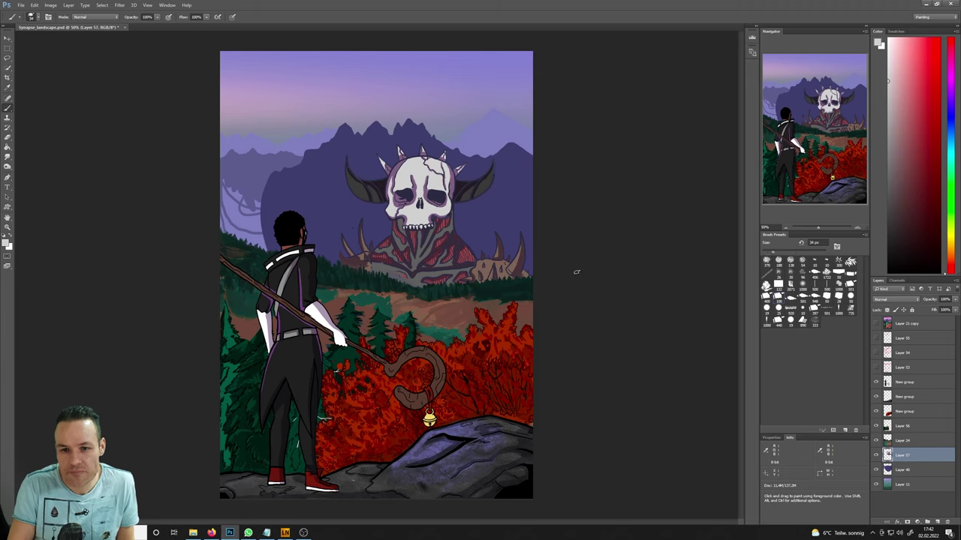
click(890, 310)
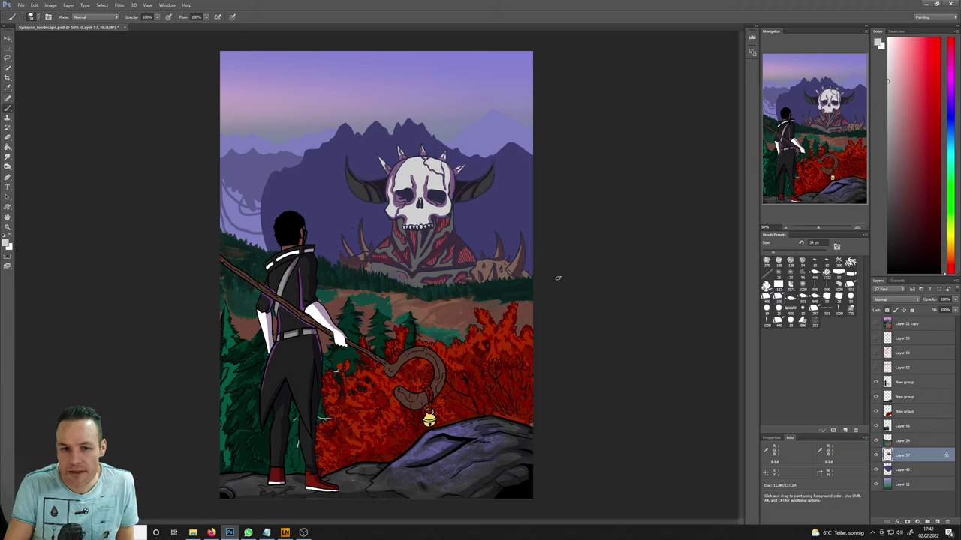
mouse_move(495, 240)
mouse_down()
mouse_move(512, 267)
mouse_move(518, 239)
mouse_move(510, 270)
mouse_up()
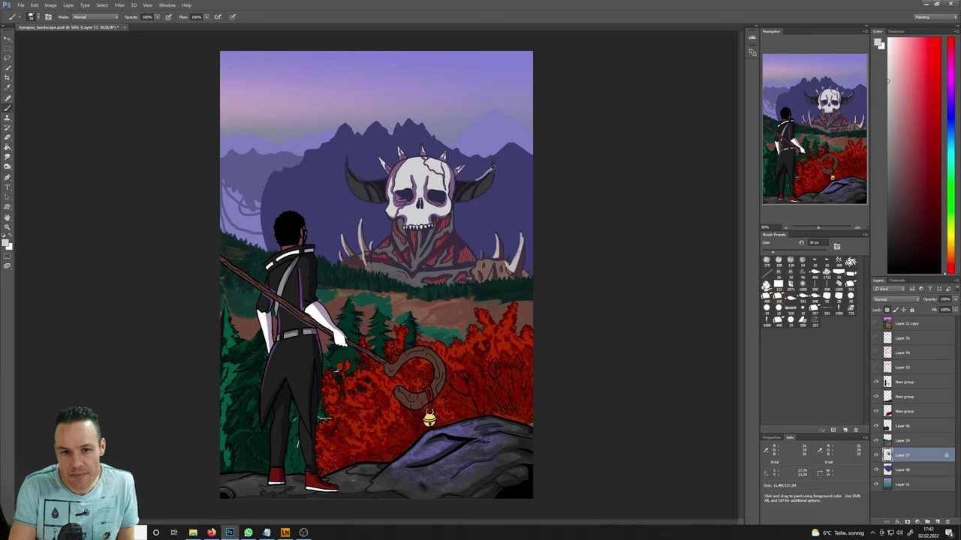
- Sample the light grey at the horn tip and brush highlights along the outer parts of both large head horns
alt+click(492, 165)
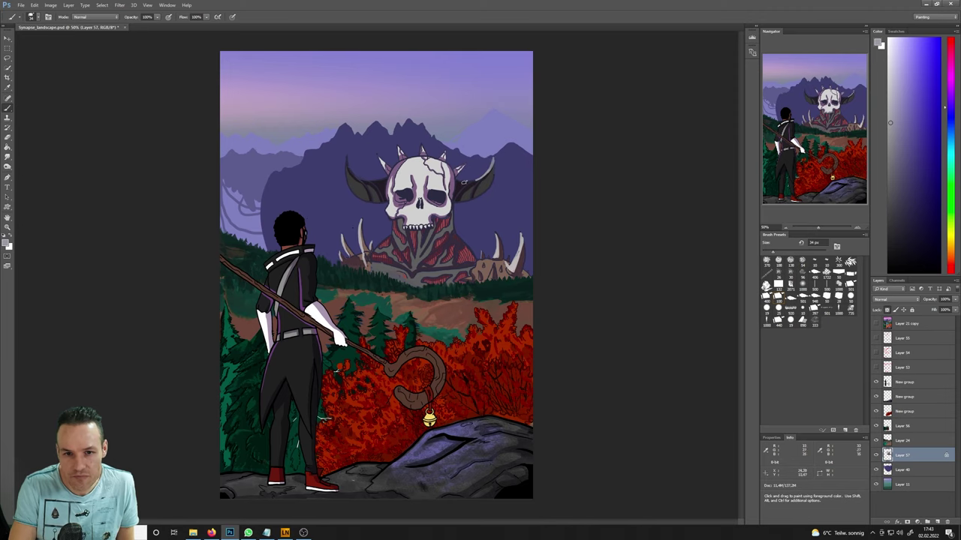
mouse_move(476, 180)
mouse_down()
mouse_move(492, 167)
mouse_move(488, 180)
mouse_up()
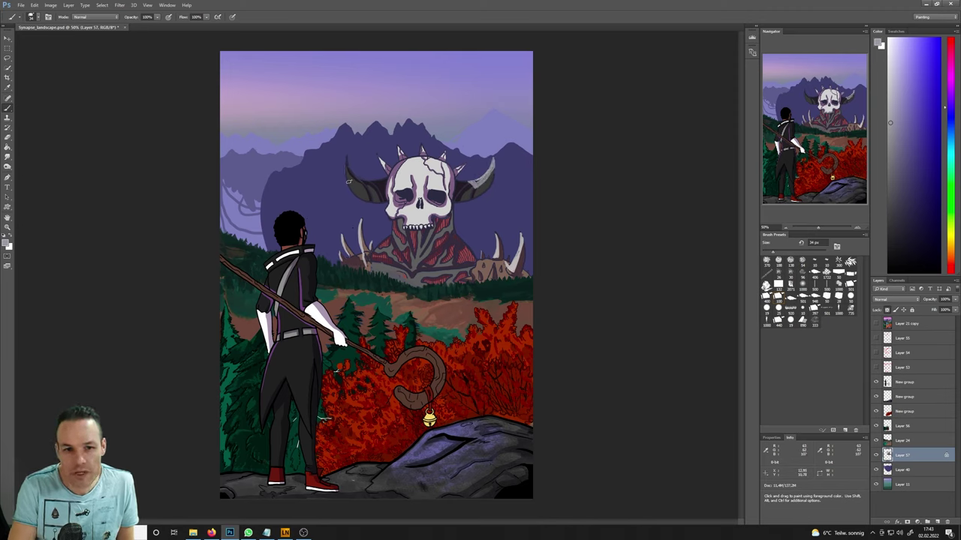
drag(347, 181, 350, 189)
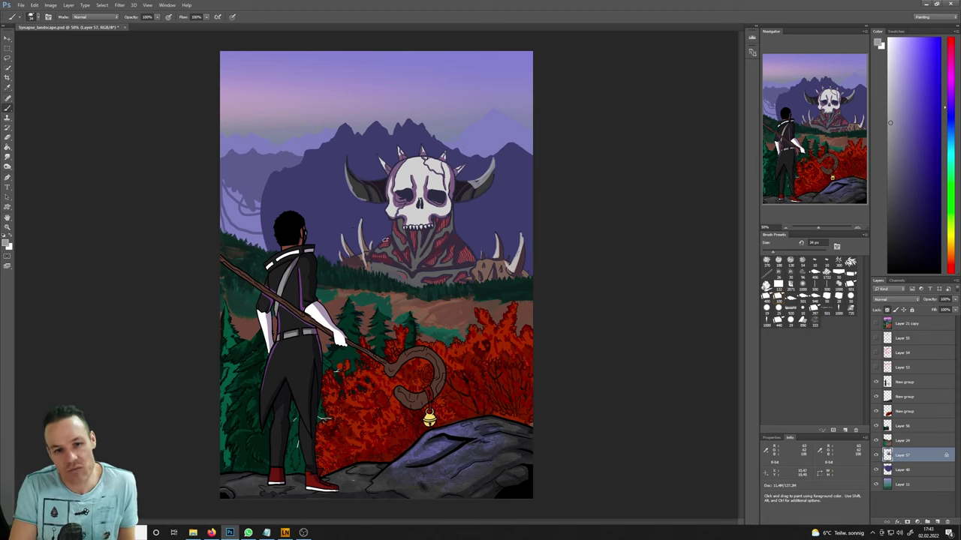
- Brighten the skull's crown spikes and rework its brow, eye sockets and cheeks with sampled bone white, near-black, dark blue and purple
alt+click(410, 163)
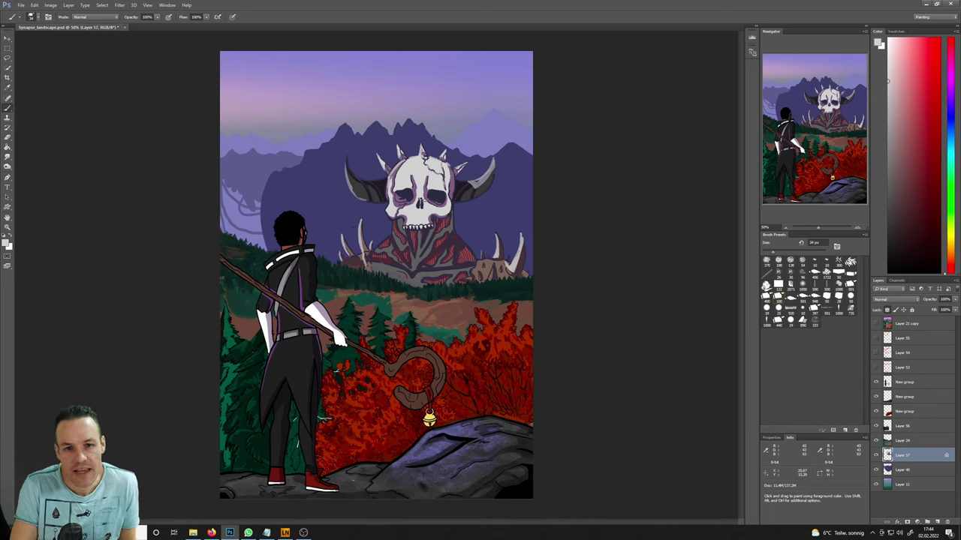
alt+click(465, 188)
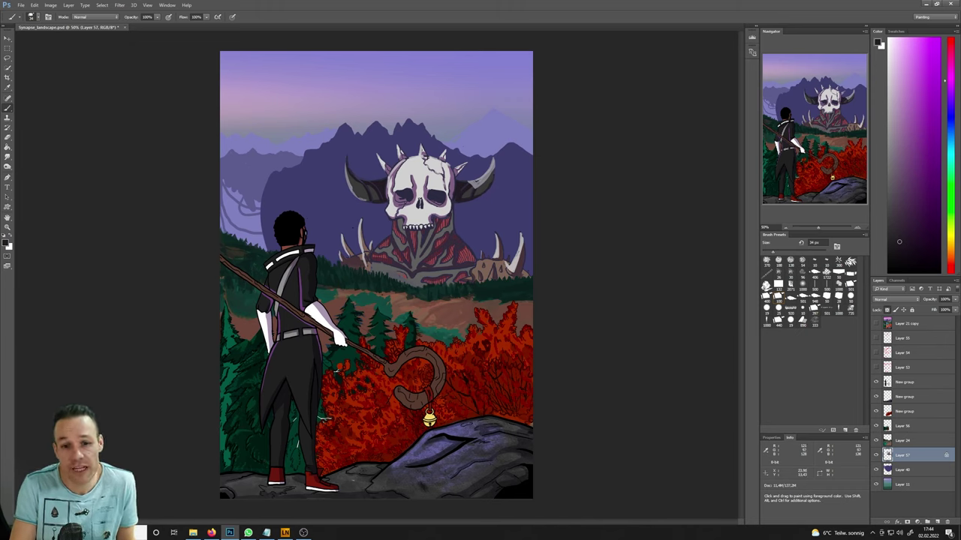
alt+click(413, 188)
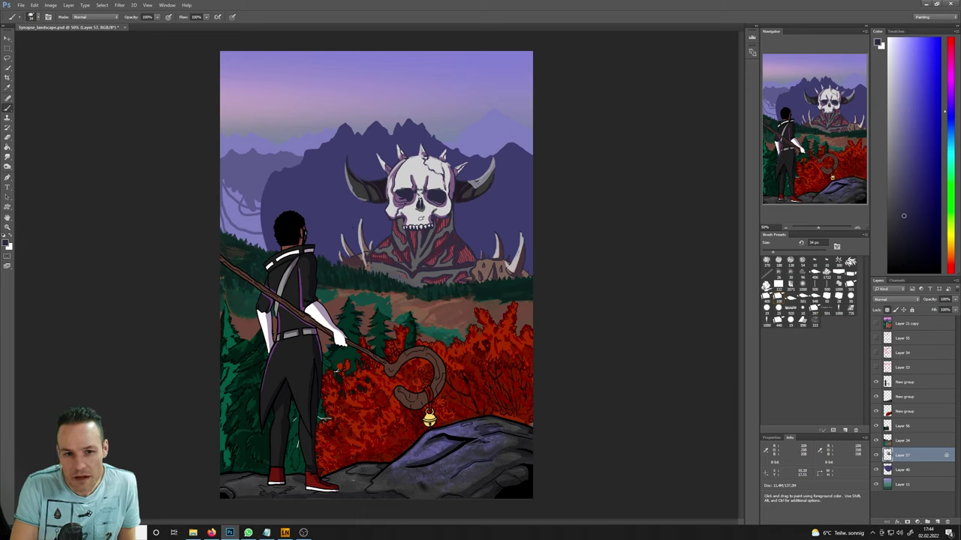
key(i)
click(440, 213)
key(b)
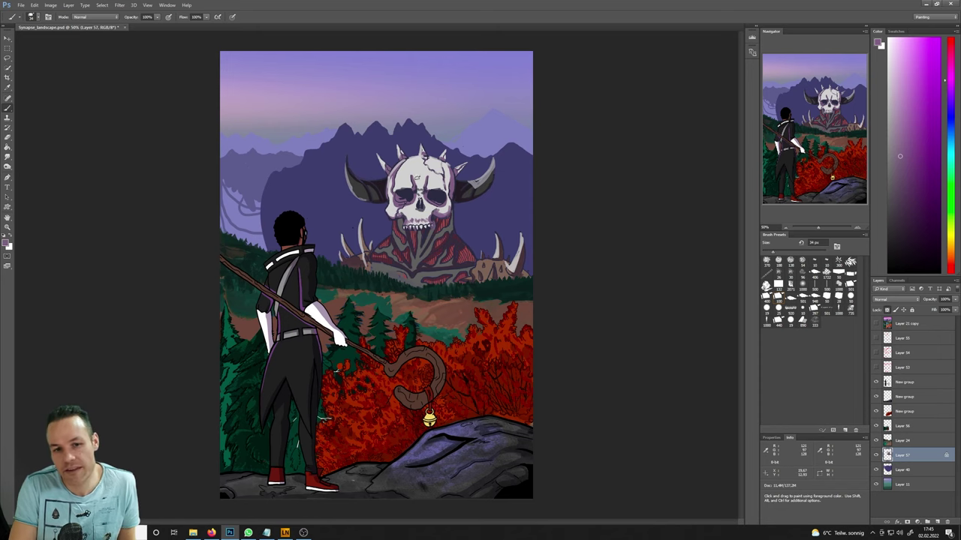
alt+click(408, 174)
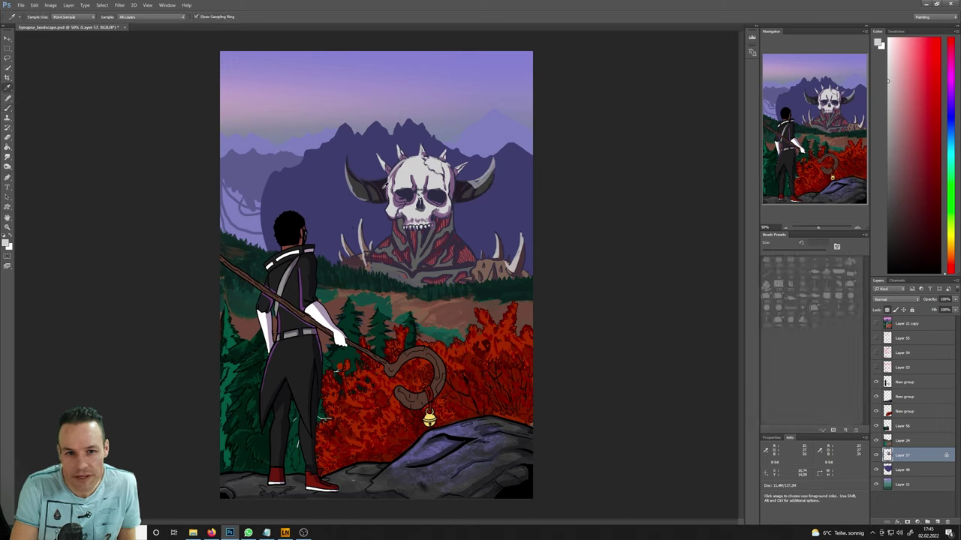
- Texture and shade both large head horns with near-black and grey tones sampled from the horns
alt+click(370, 202)
alt+click(364, 193)
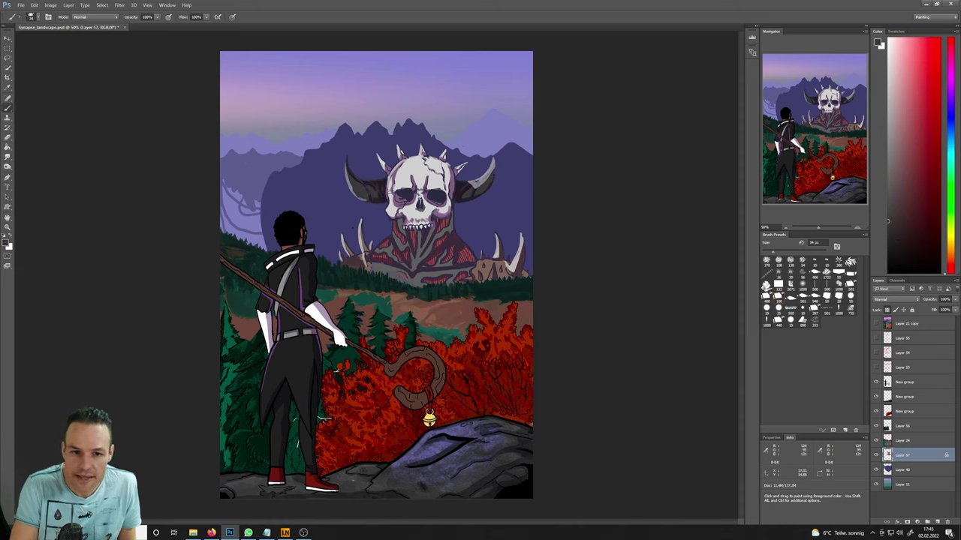
alt+click(376, 198)
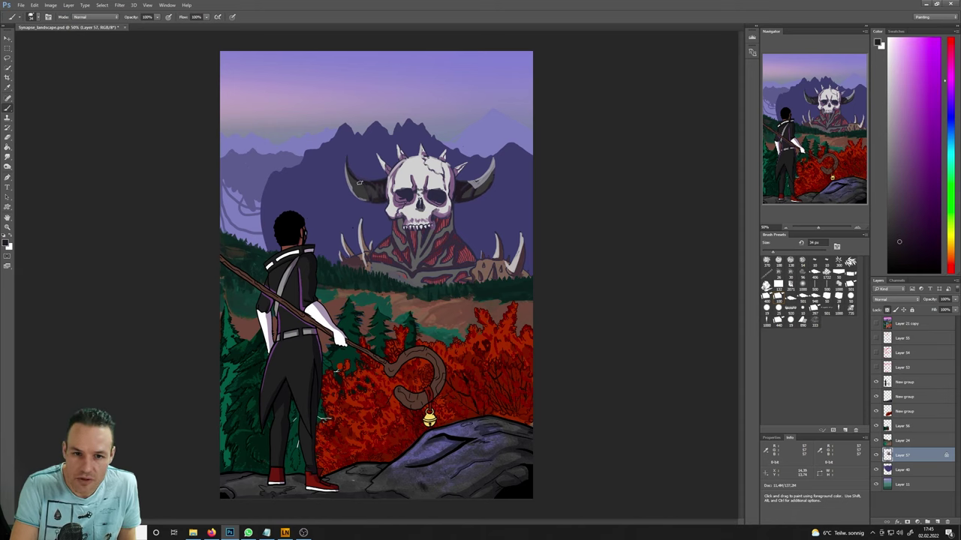
alt+click(470, 191)
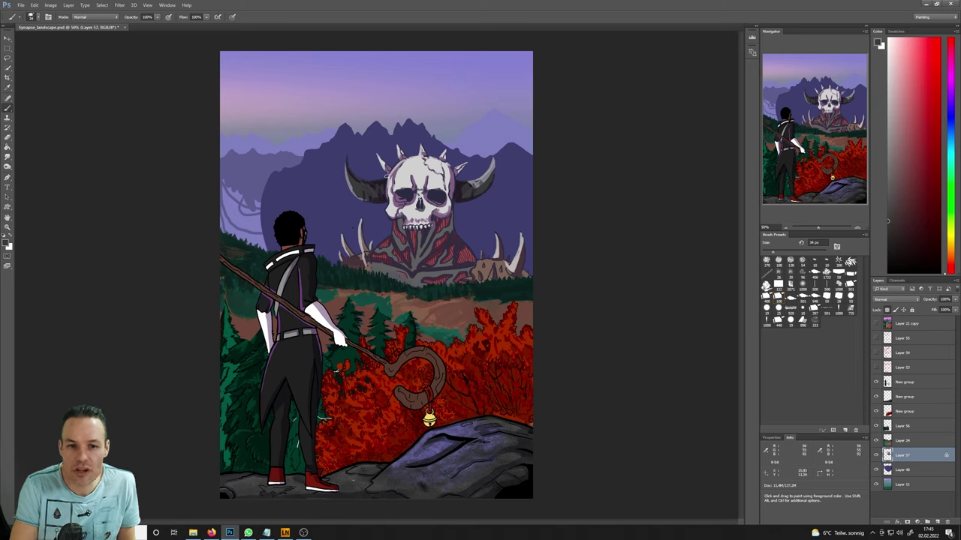
key(i)
click(487, 180)
key(b)
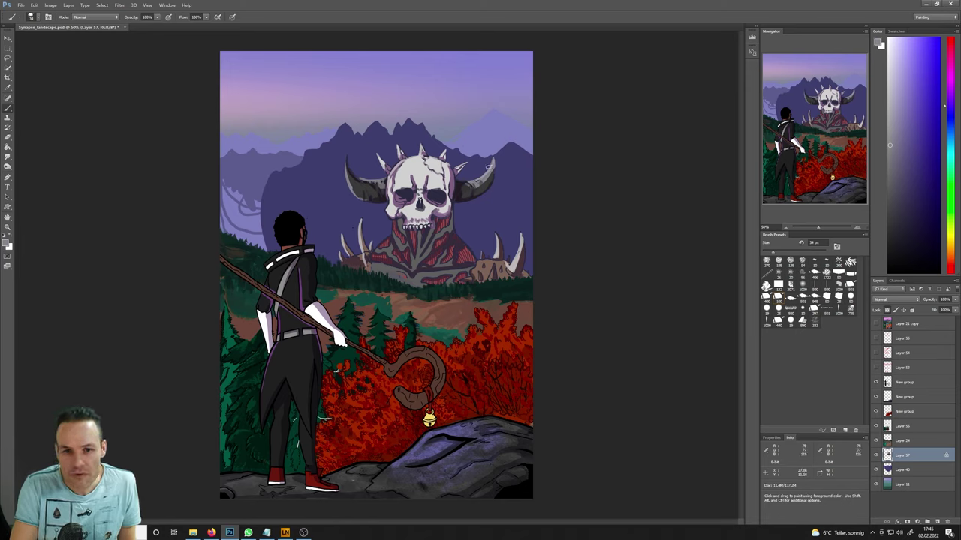
- Shade the creature's shoulder spikes and their bases with sampled light grey, dark purple and brown
alt+click(519, 259)
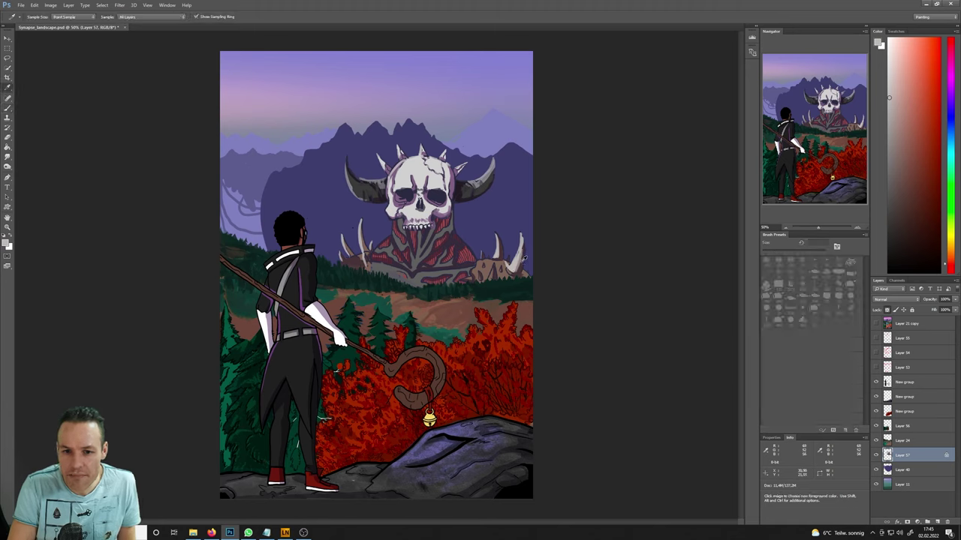
alt+click(523, 260)
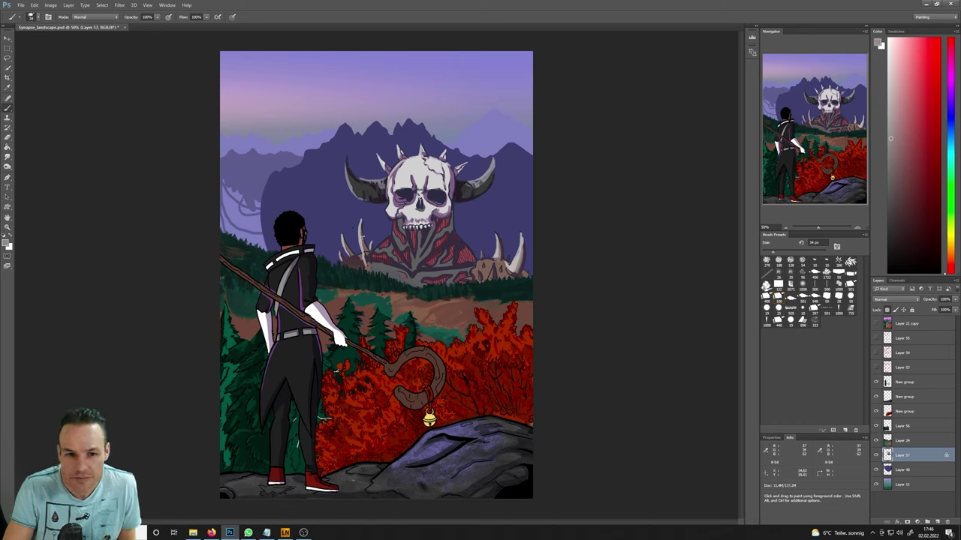
key(i)
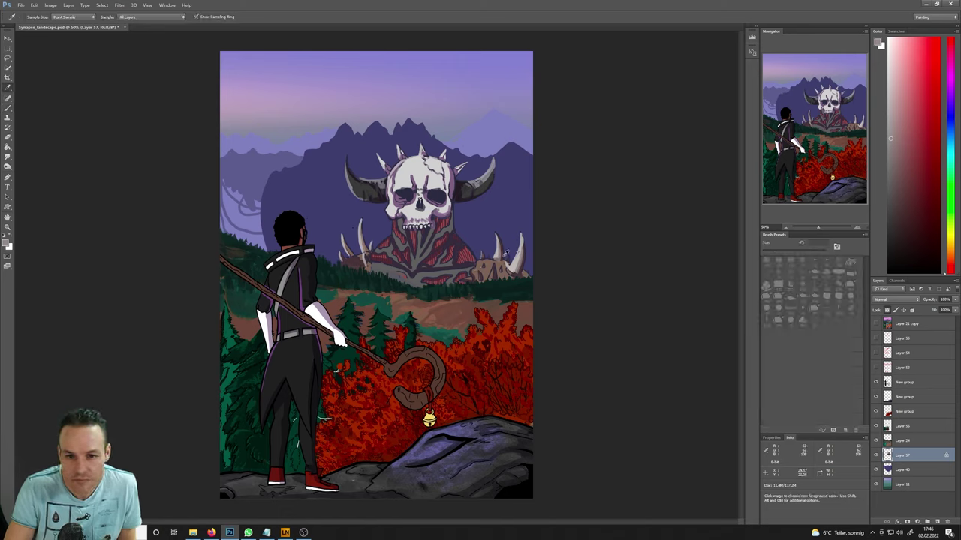
click(460, 244)
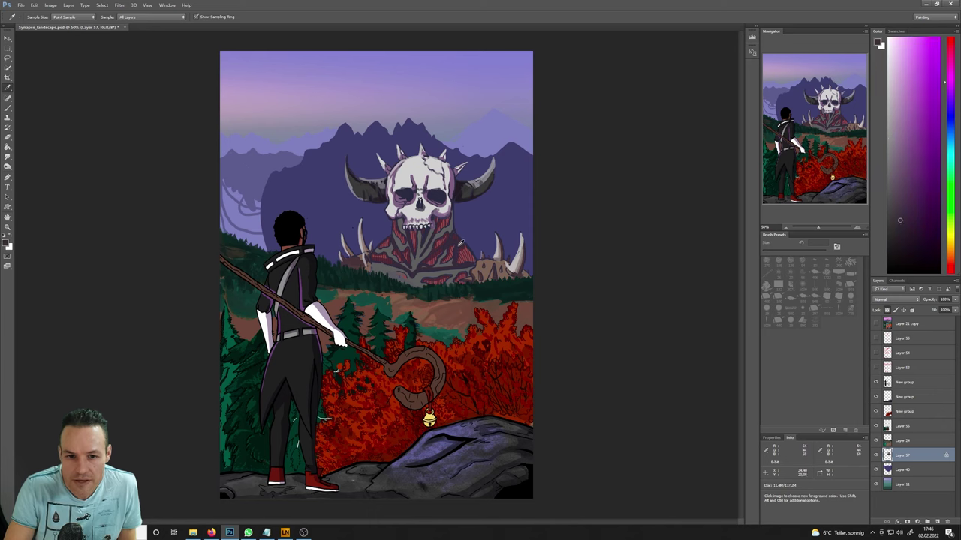
key(b)
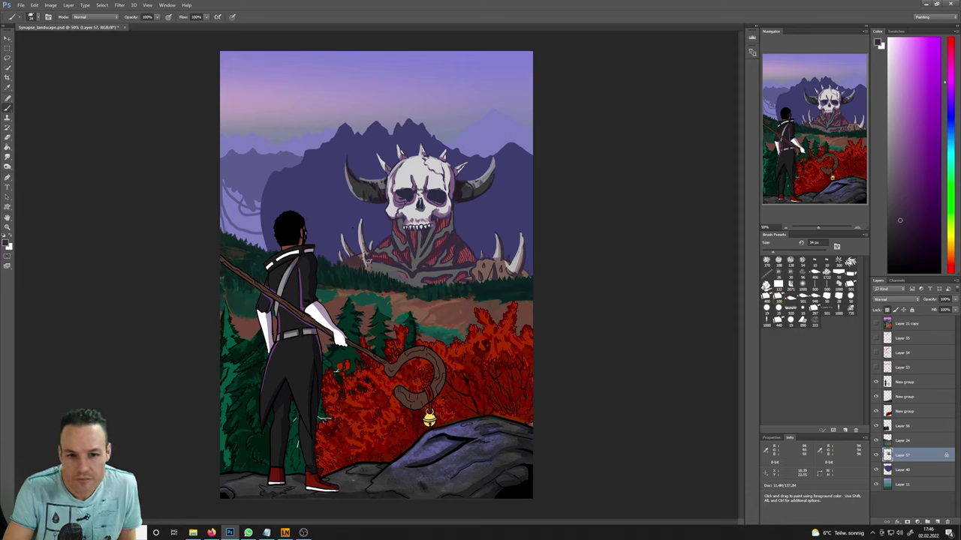
alt+click(363, 255)
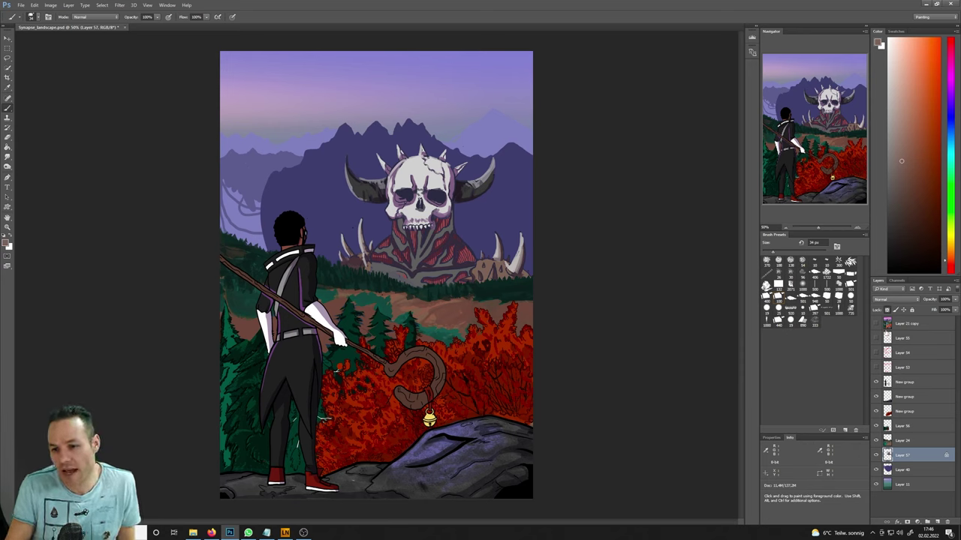
- Touch up the creature's right shoulder spikes with the sampled light grey, and sample dark purple from the lower chest for shading
drag(349, 173, 467, 193)
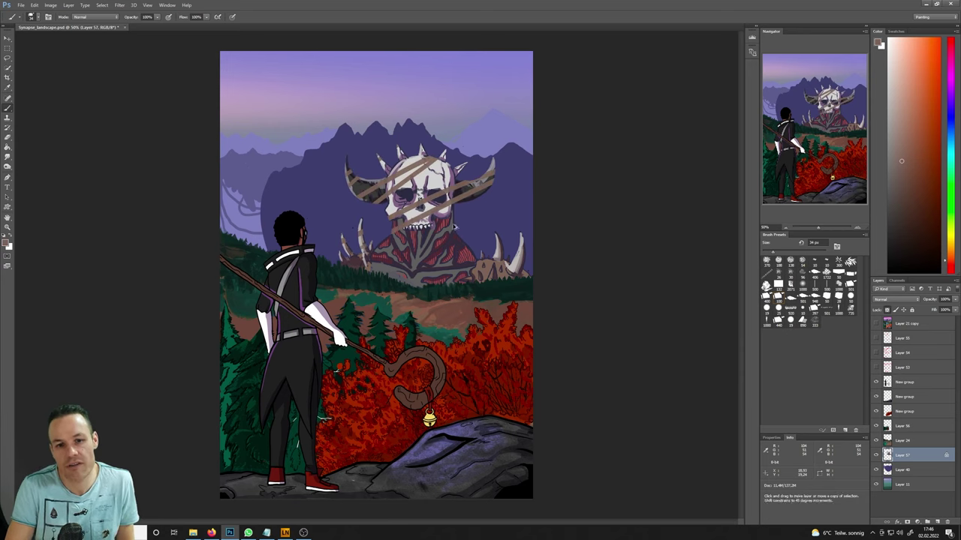
key(ctrl+z)
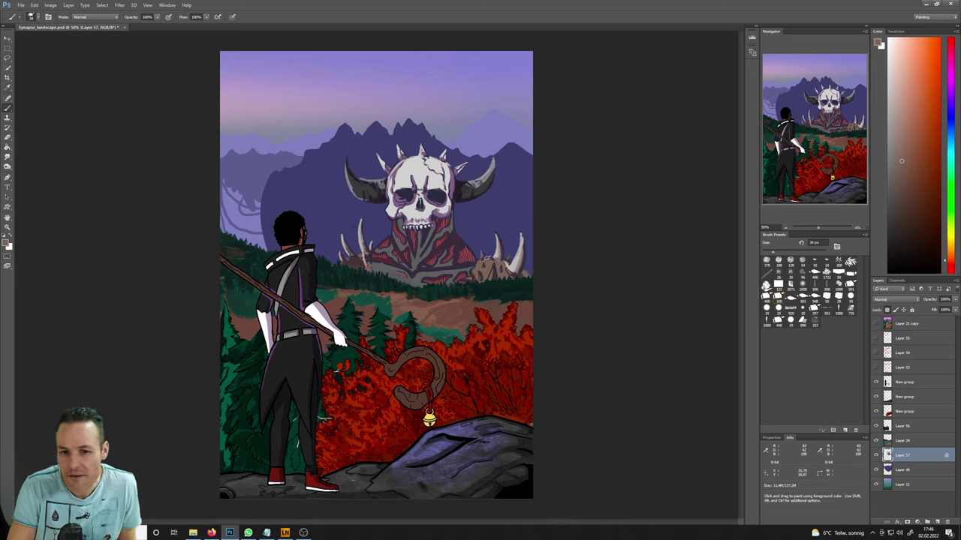
key(i)
click(501, 250)
key(b)
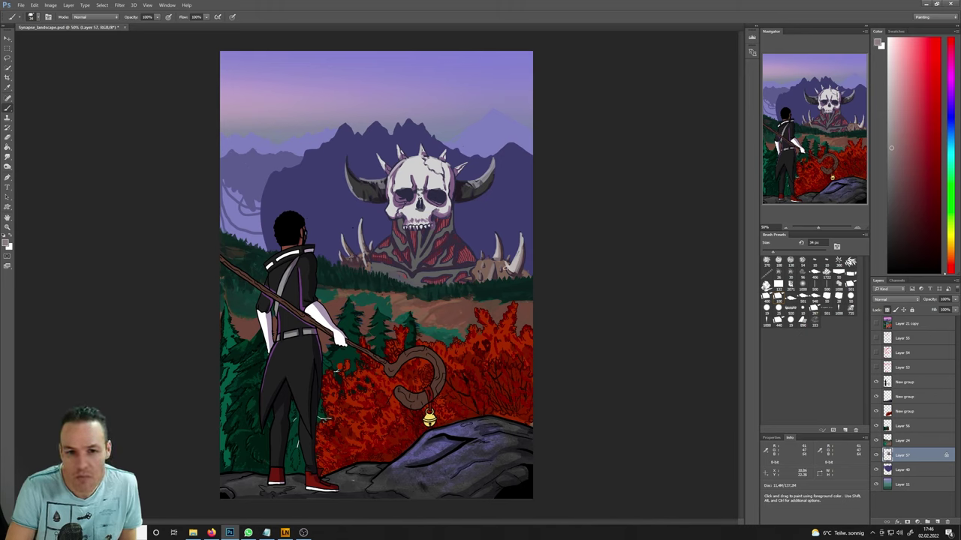
alt+click(418, 273)
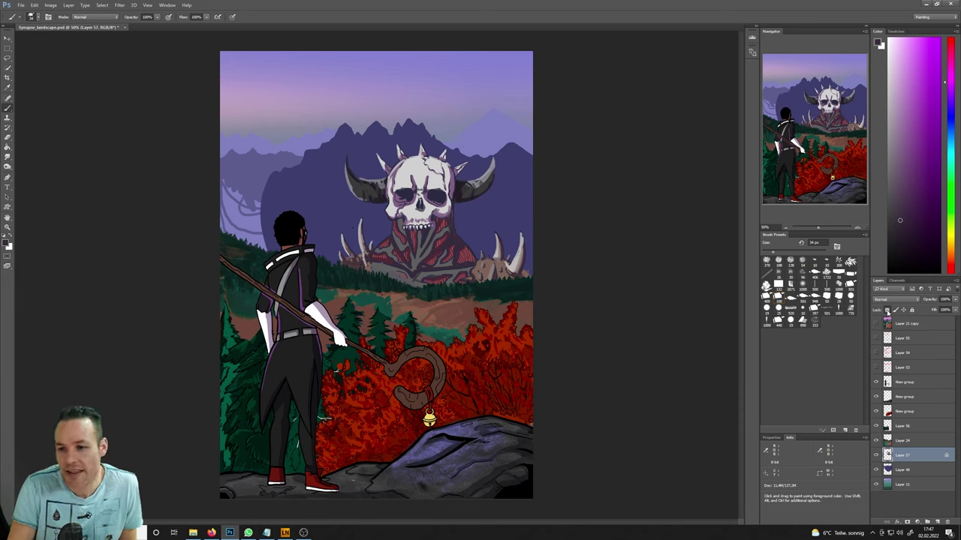
- Unlock Layer 57's transparent pixels and clean the creature's right shoulder outline with a 13 px eraser
key(e)
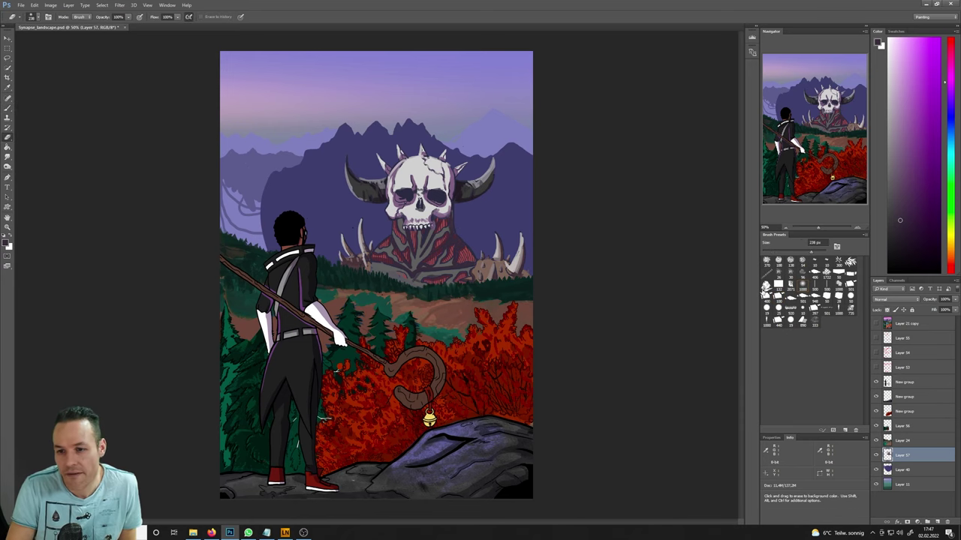
click(767, 255)
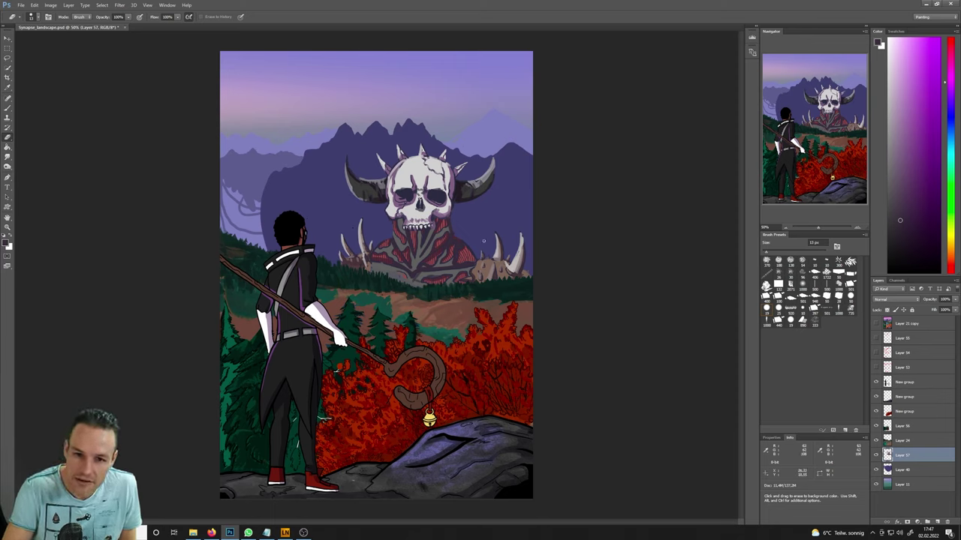
key(b)
- Fill out the creature's right shoulder with sampled red and dark purple on a new layer beneath Layer 57, and merge the two layers
alt+click(477, 254)
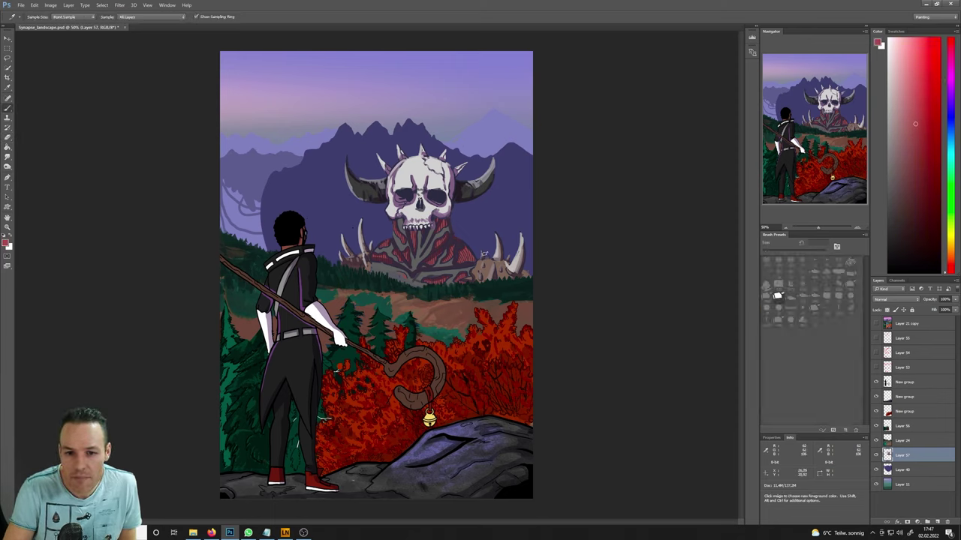
click(904, 470)
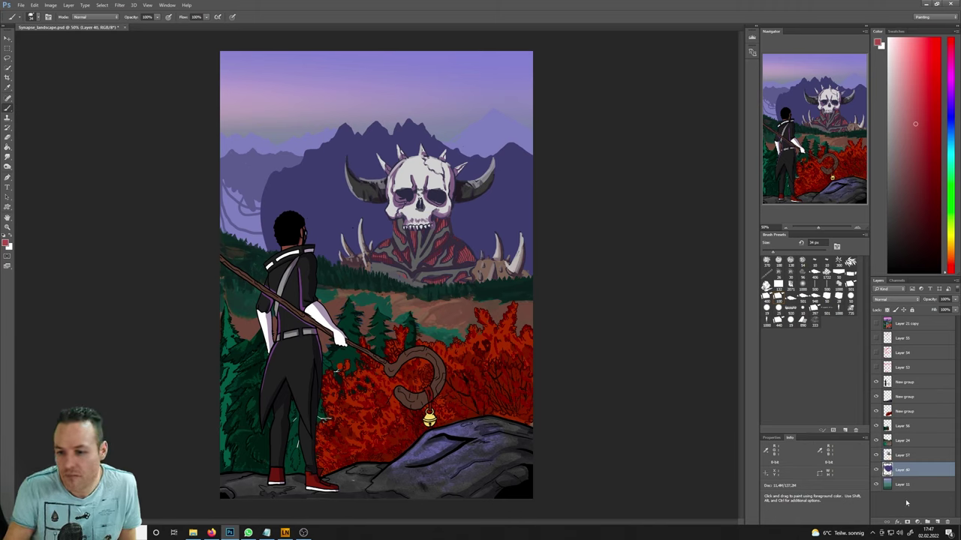
click(937, 521)
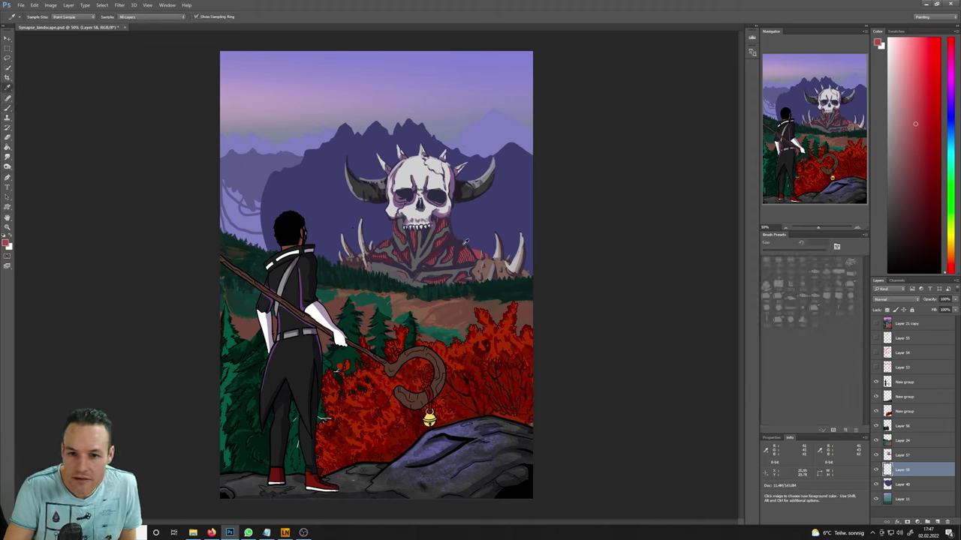
alt+click(525, 218)
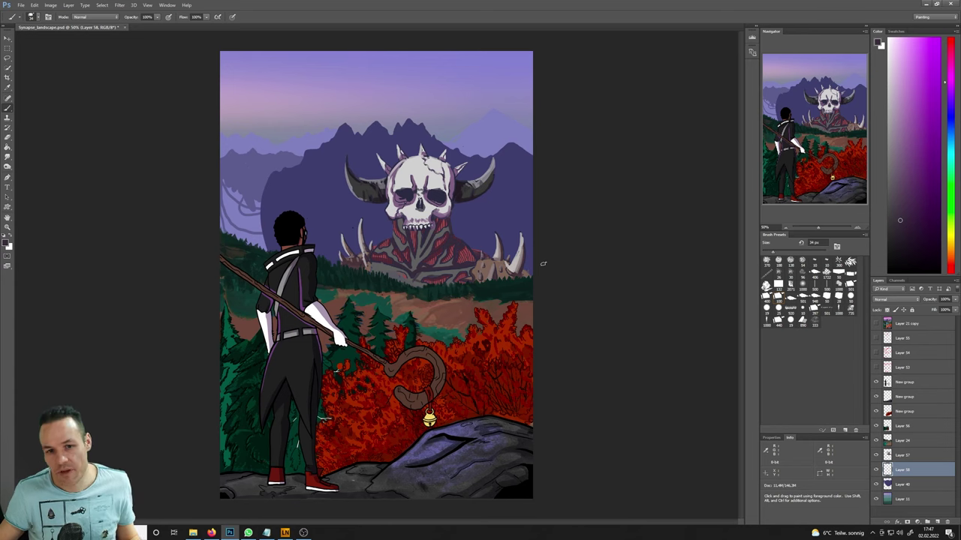
shift+click(901, 455)
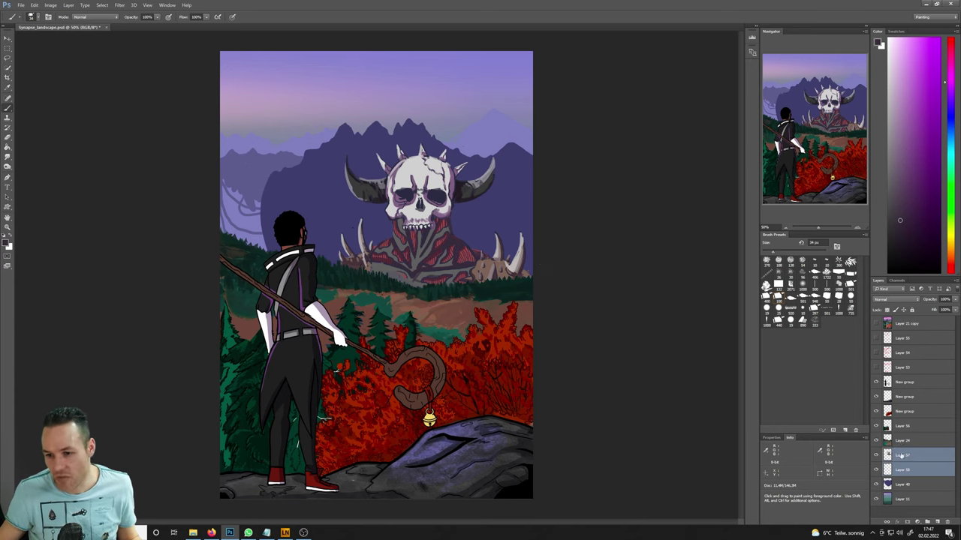
right_click(900, 456)
click(886, 333)
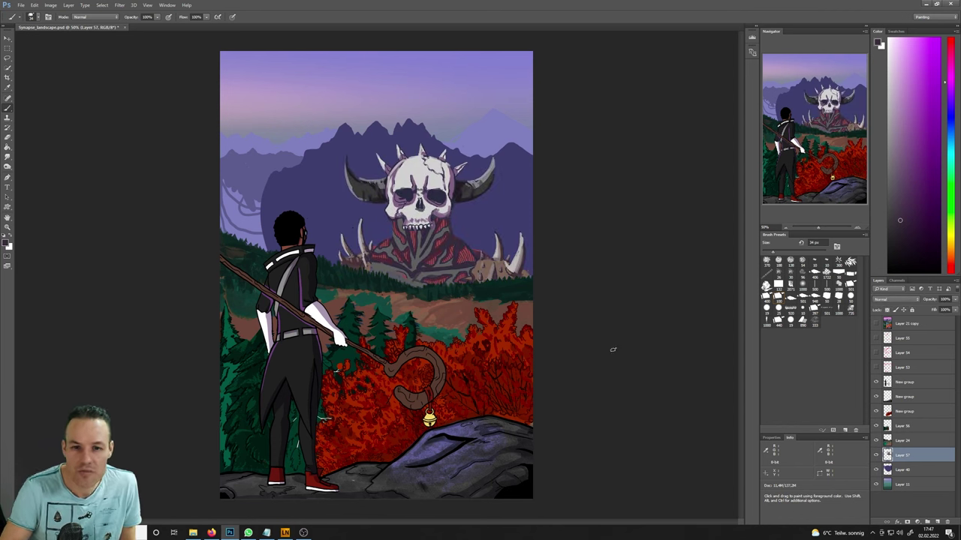
- Deepen the shadows below the jaw and rework the neck and chest sinews with sampled near-black, dark purple and grey
alt+click(458, 185)
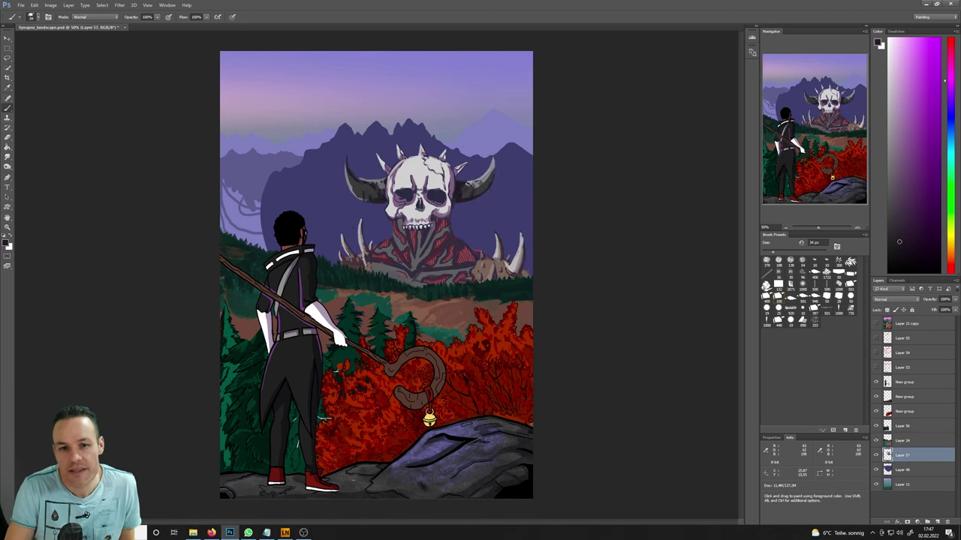
alt+click(460, 186)
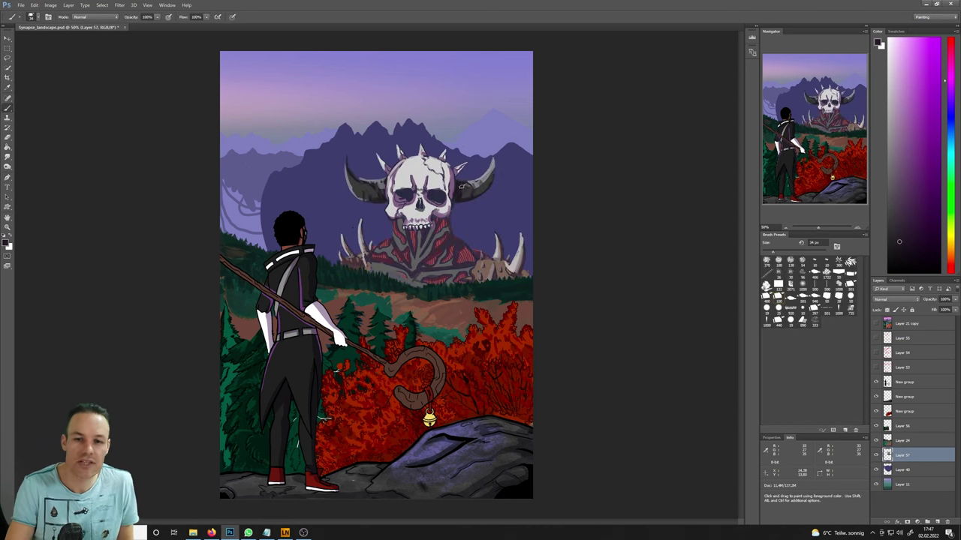
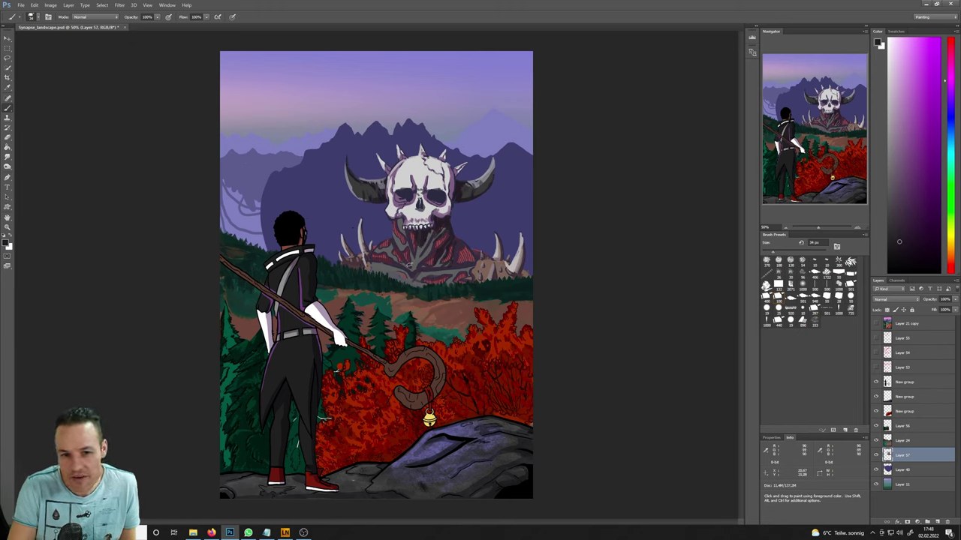
alt+click(429, 266)
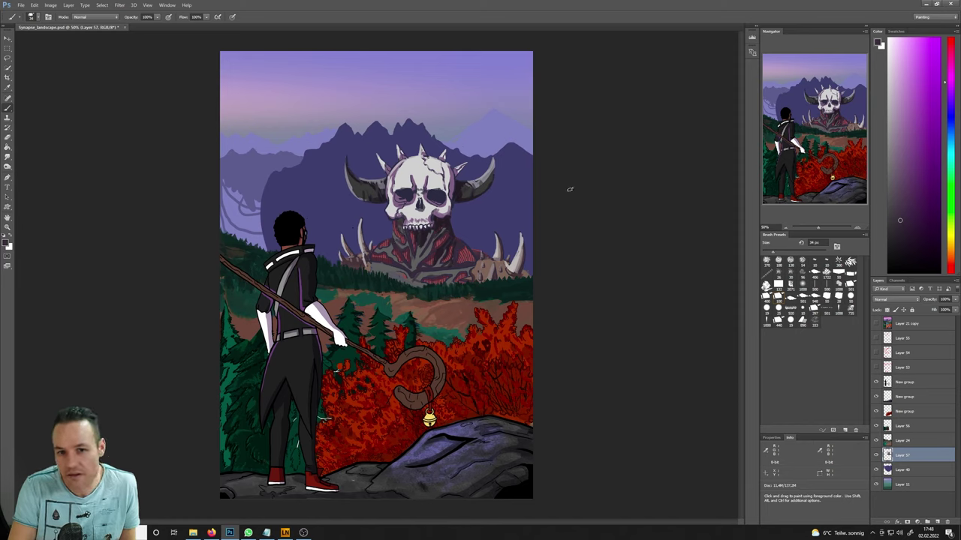
key(ctrl)
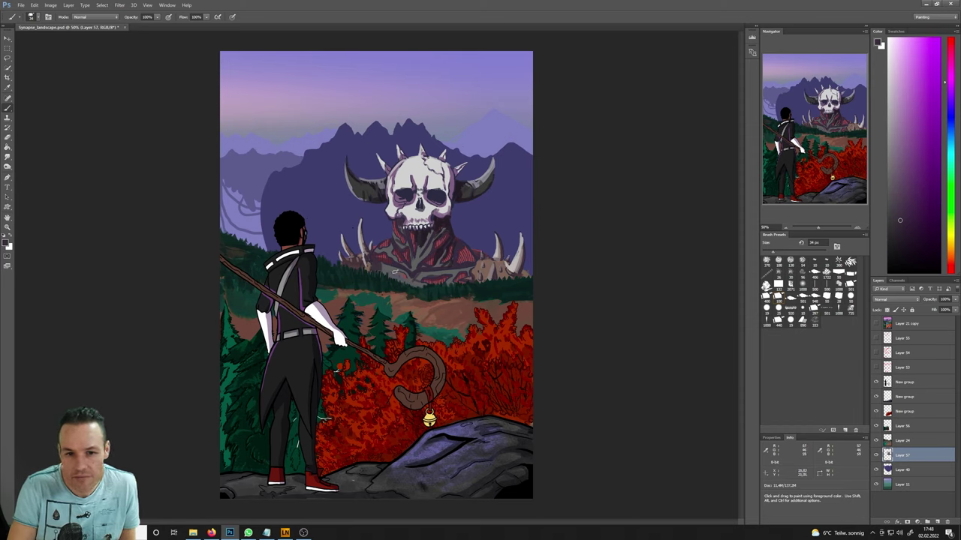
alt+click(396, 270)
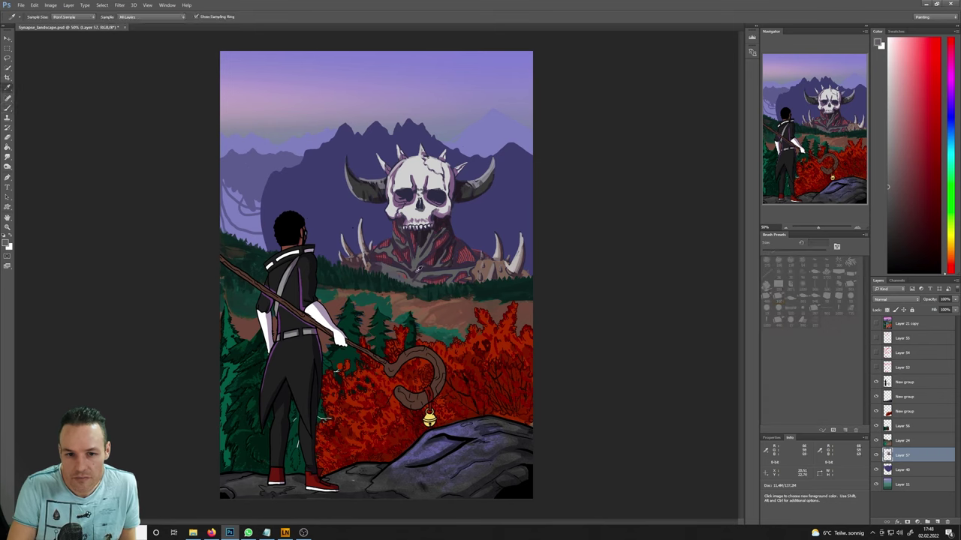
alt+click(409, 274)
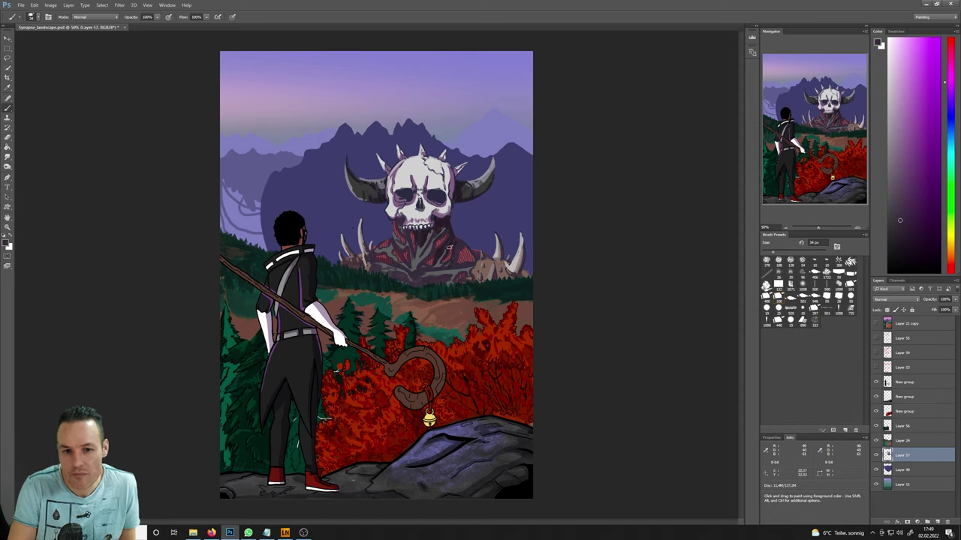
- Repaint the creature's neck and central chest muscles with sampled red, dark purple and grey
alt+click(414, 242)
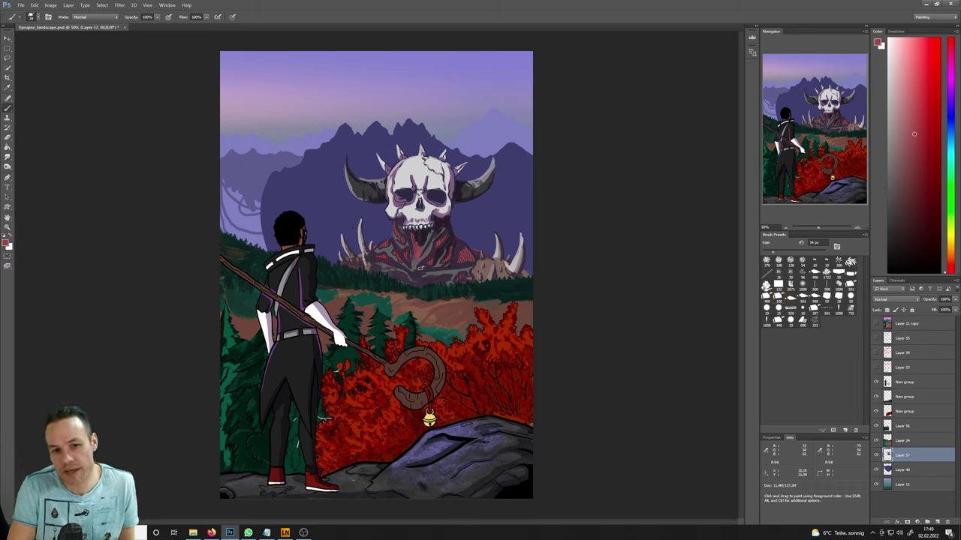
drag(409, 251, 443, 259)
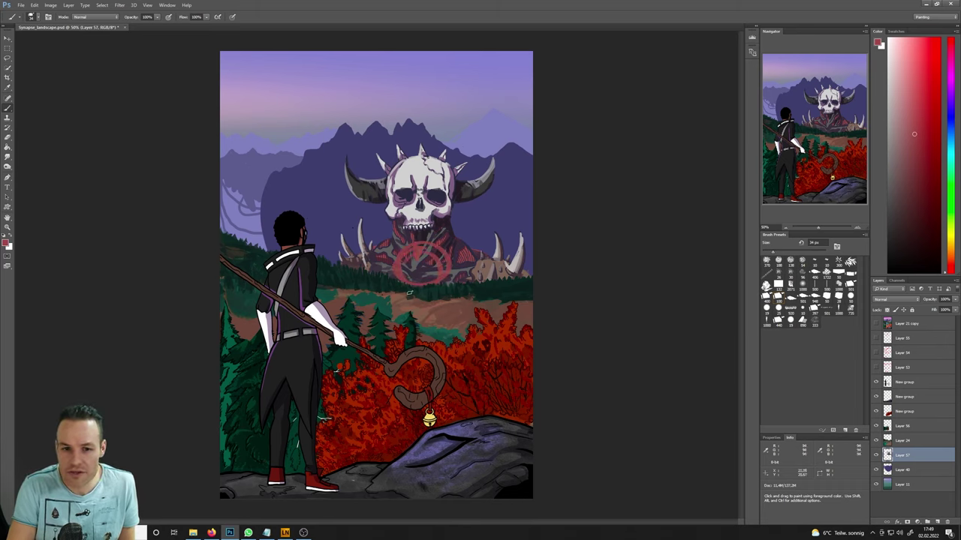
key(ctrl+z)
alt+click(422, 237)
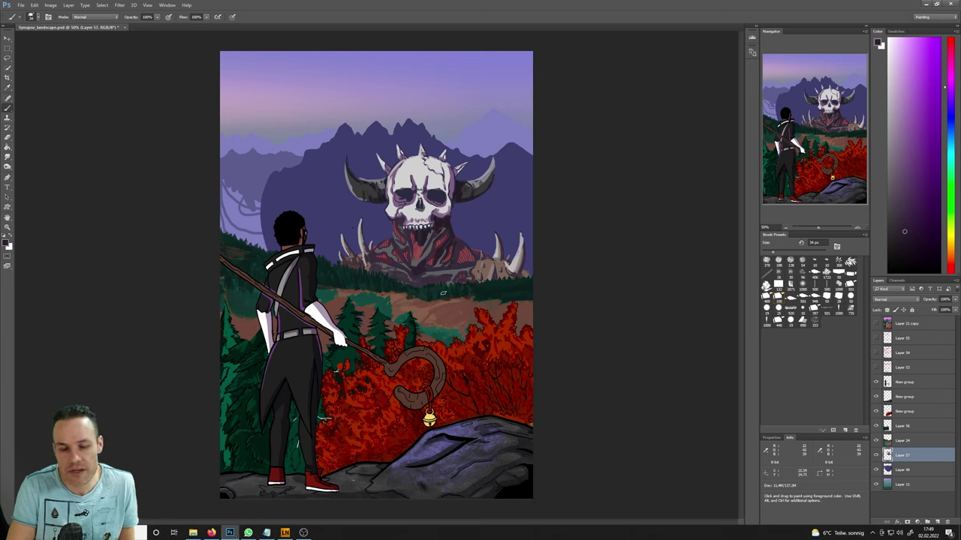
alt+click(426, 278)
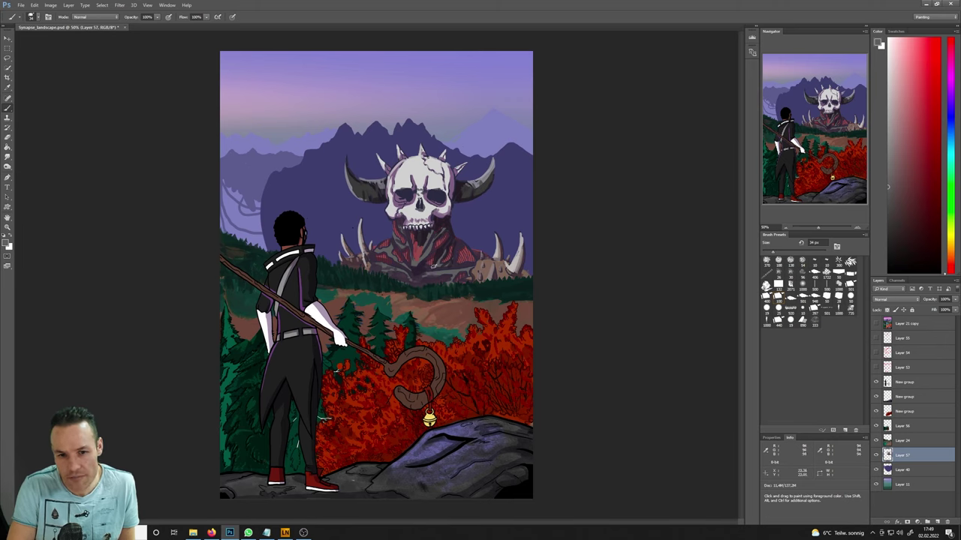
alt+click(424, 269)
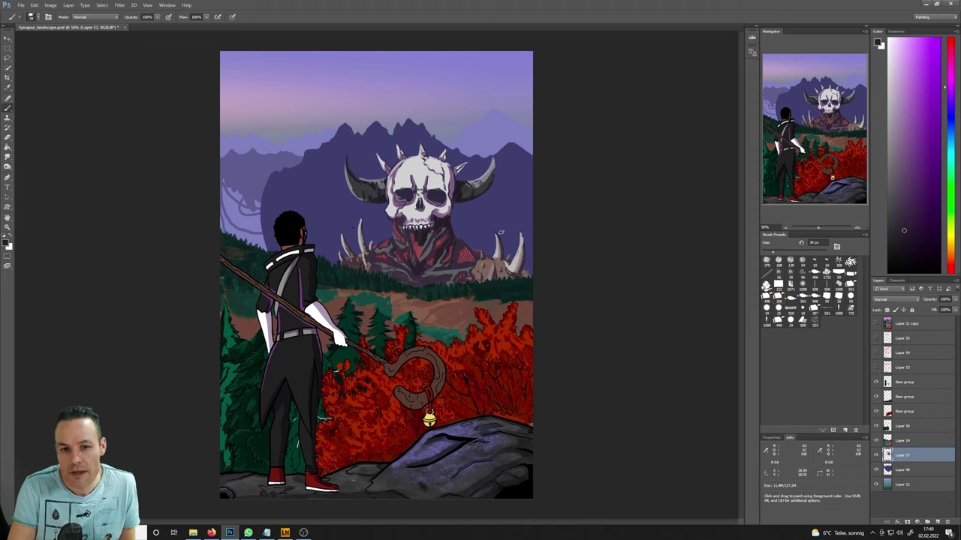
alt+click(430, 230)
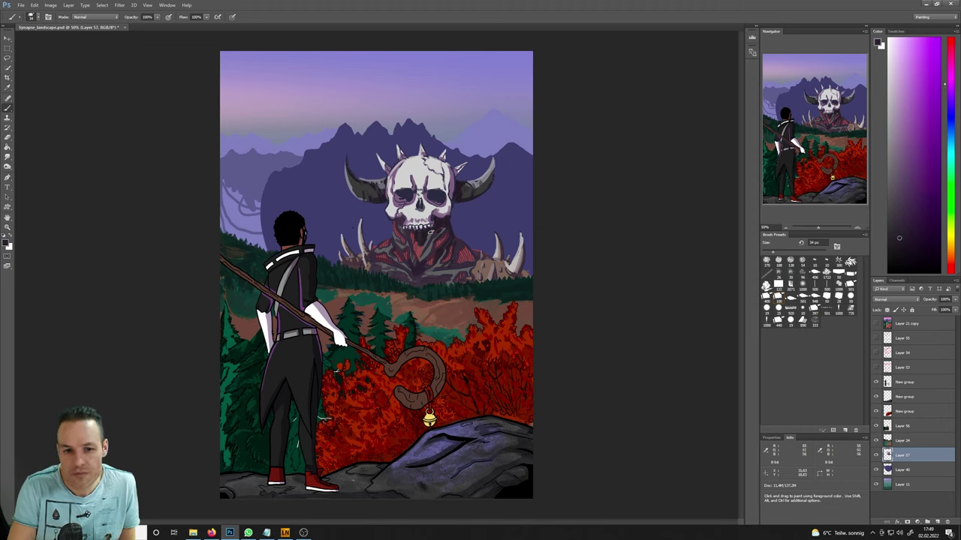
- Refine the throat shadows and left shoulder sinews with dark purple and grey tones sampled from the creature
key(i)
drag(412, 241, 420, 236)
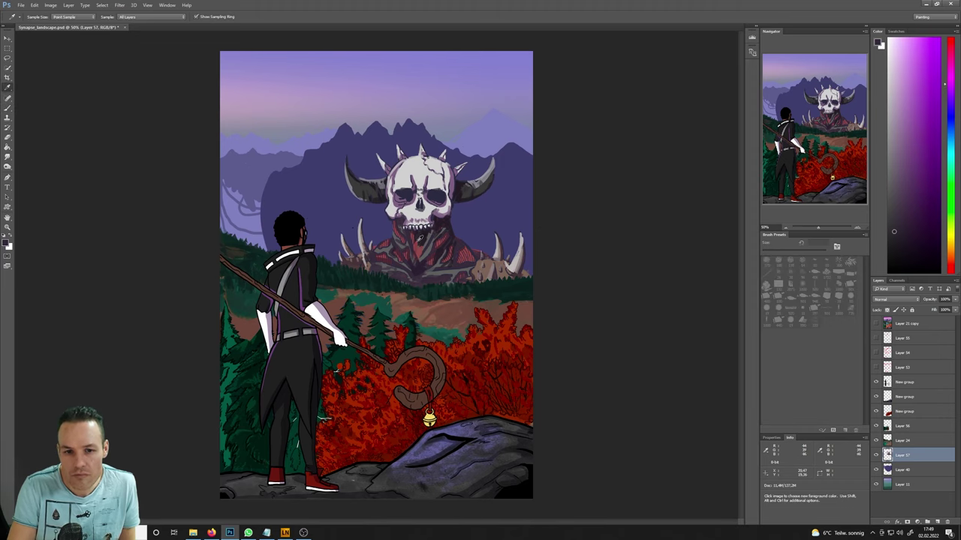
click(412, 234)
key(b)
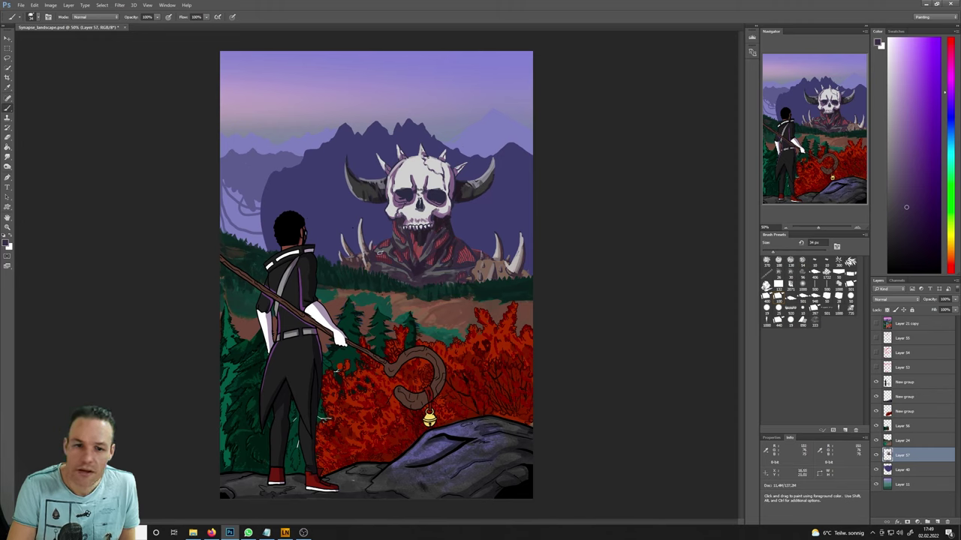
alt+click(388, 248)
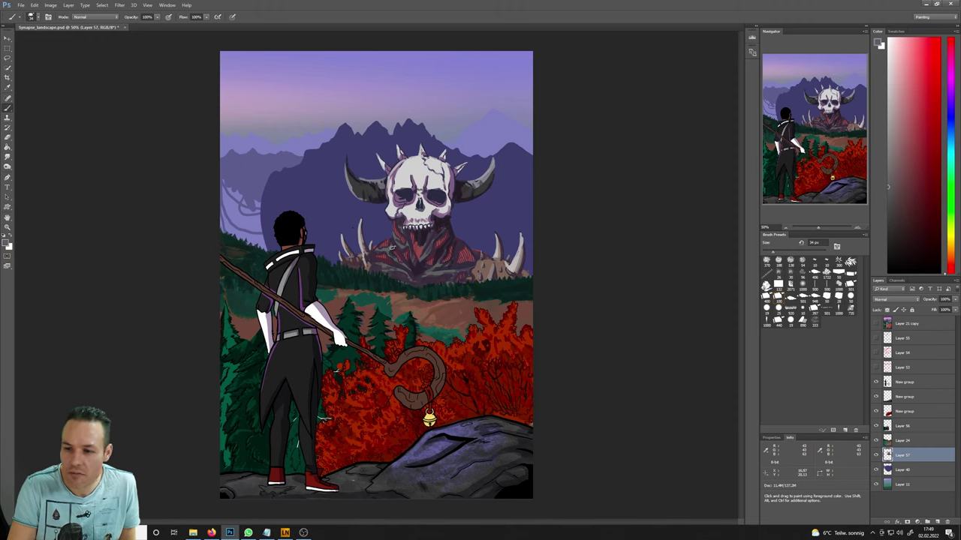
- Lock Layer 57's transparent pixels and repaint the shoulder muscles and right spike base with sampled red and dark maroon
click(887, 309)
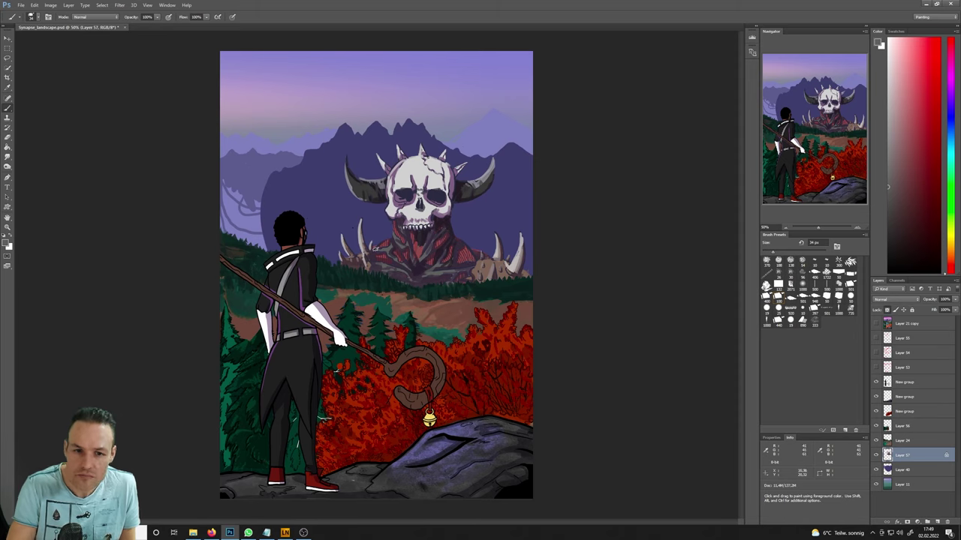
alt+click(389, 241)
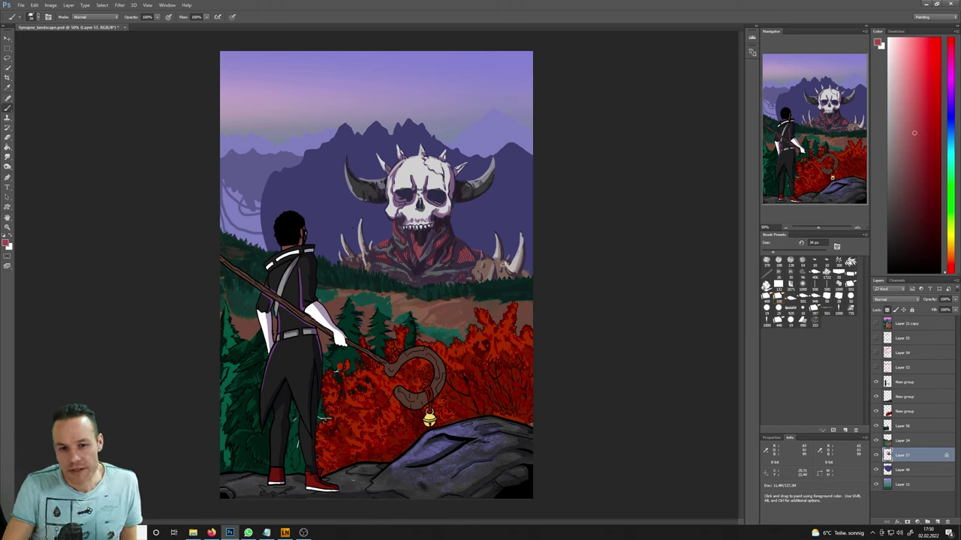
alt+click(478, 273)
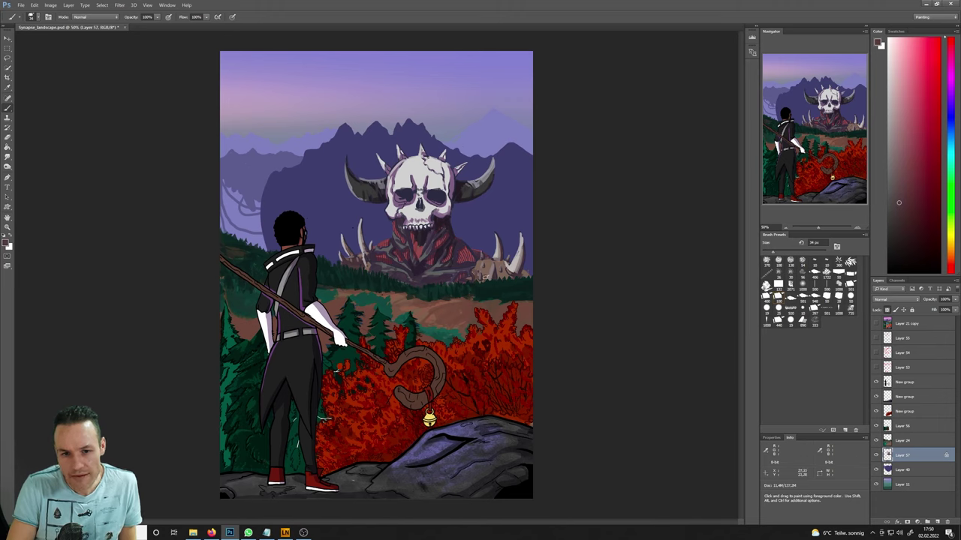
alt+click(506, 252)
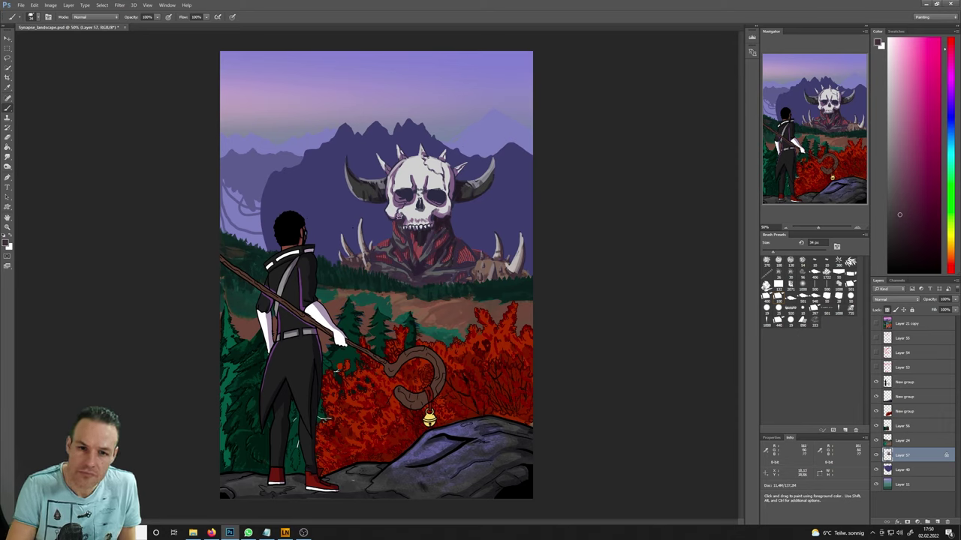
- Darken the neck's shadows with sampled near-black and lighten the right spike base with light grey sampled from the left spikes
key(i)
click(429, 232)
key(b)
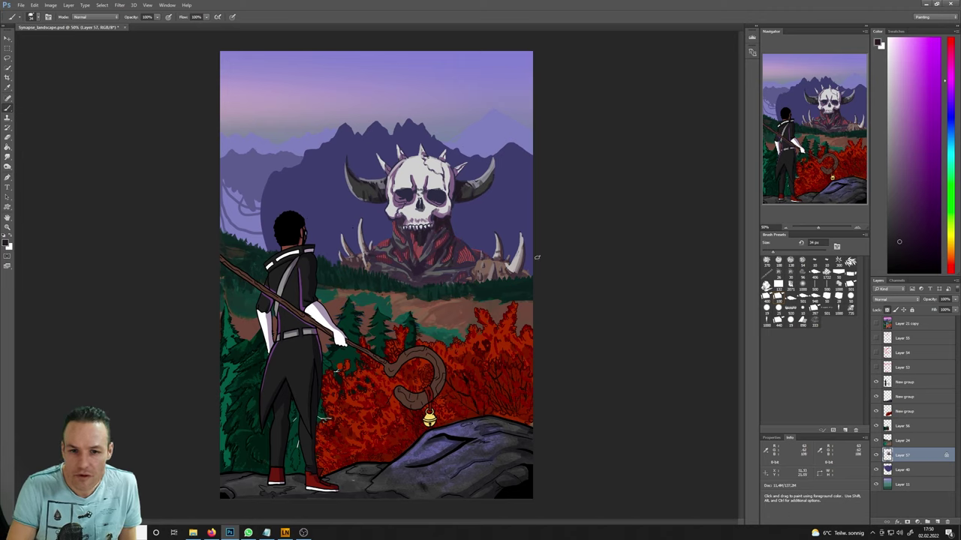
key(i)
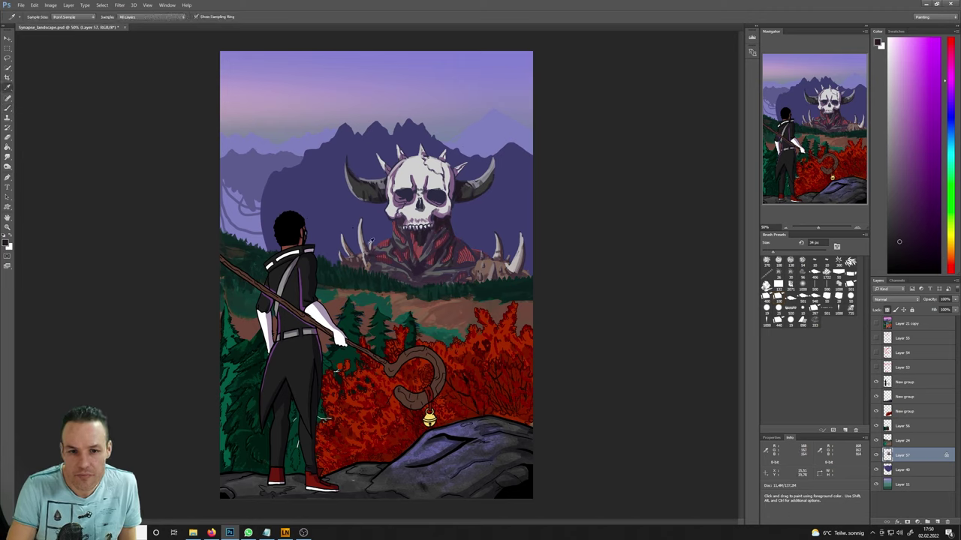
click(364, 240)
key(b)
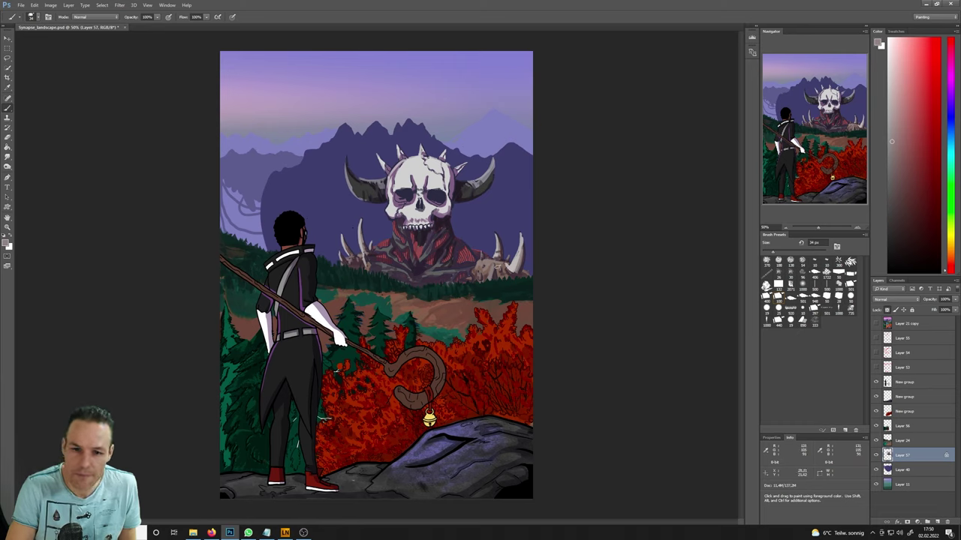
- Refine the skull's forehead cracks and eye sockets with light grey, purple and dark blue tones sampled from the creature
alt+click(498, 266)
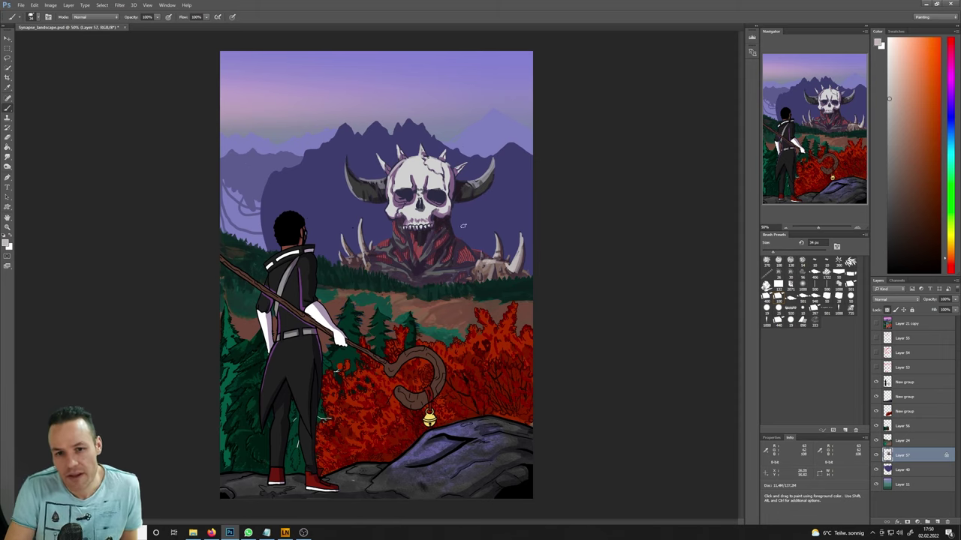
alt+click(445, 204)
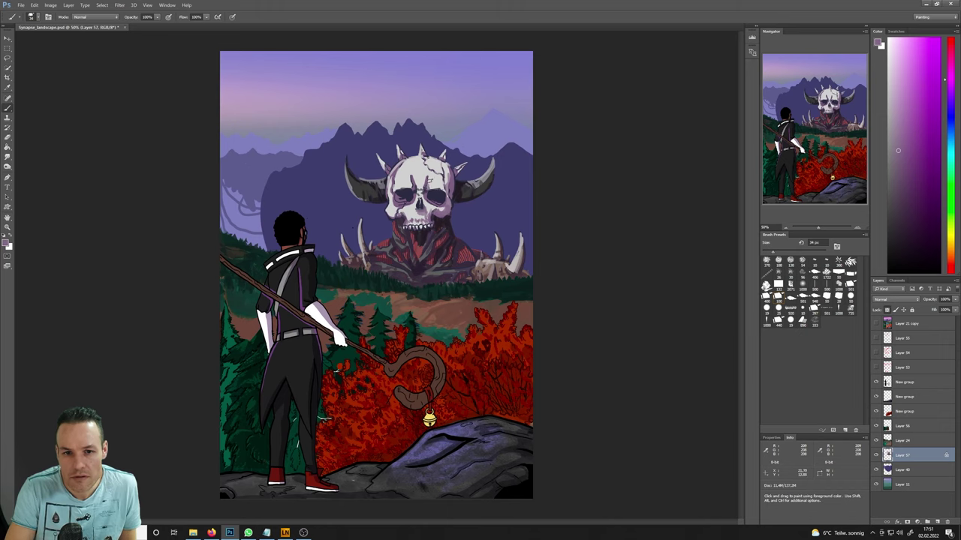
alt+click(417, 179)
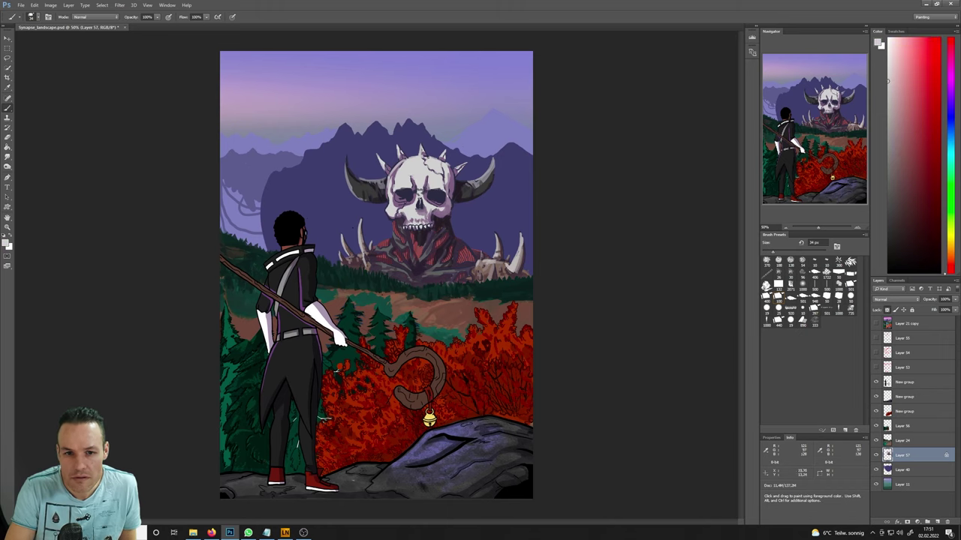
alt+click(443, 200)
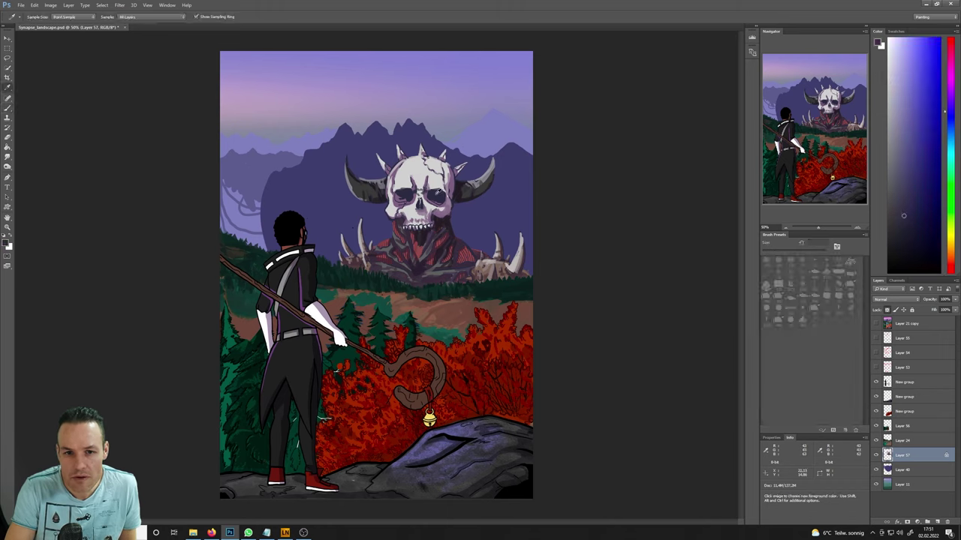
alt+click(430, 194)
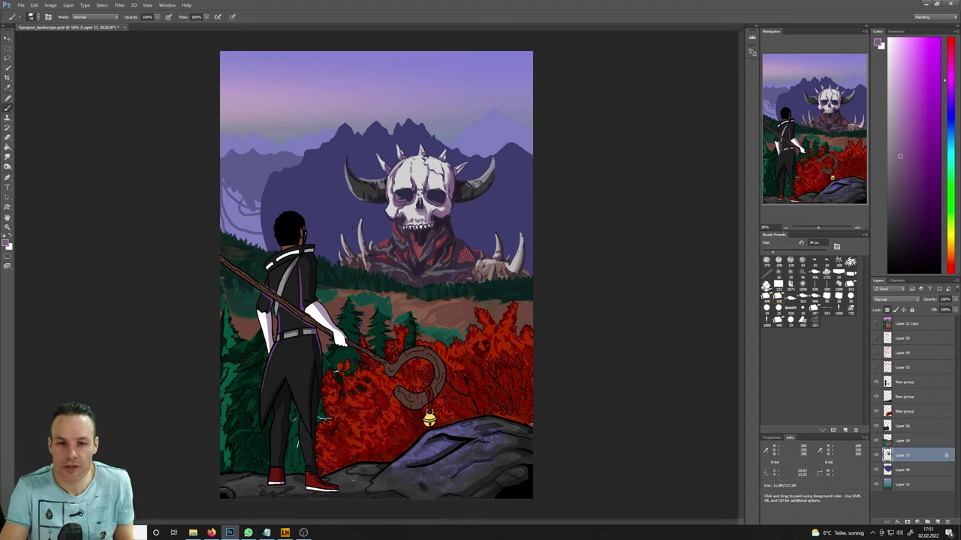
alt+click(419, 182)
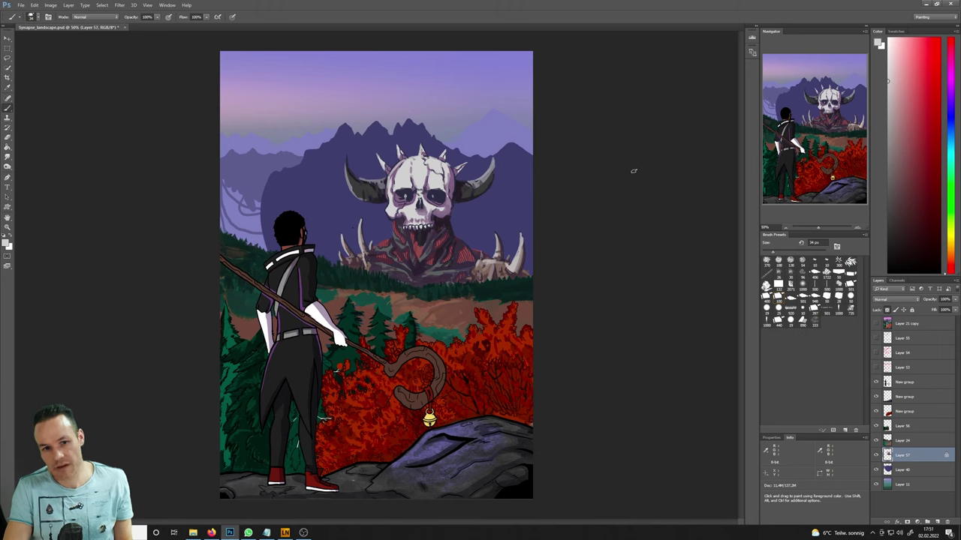
alt+click(430, 198)
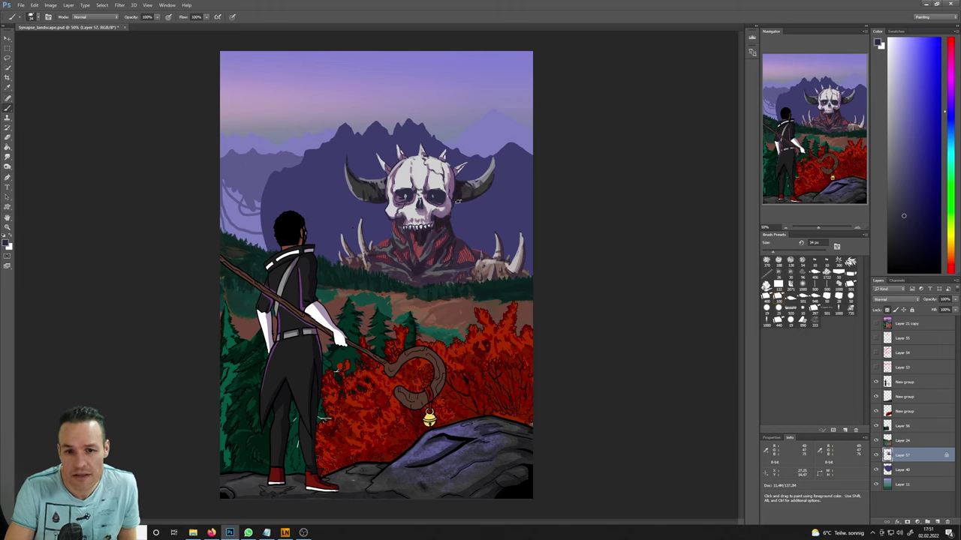
- Touch up the jaw edge and throat with sampled purple, muted red and near-black
alt+click(450, 215)
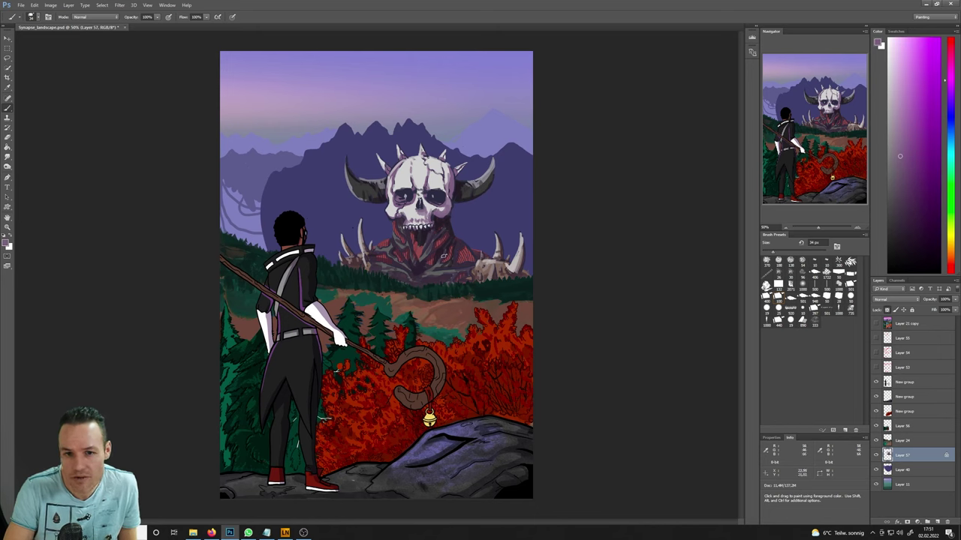
alt+click(424, 256)
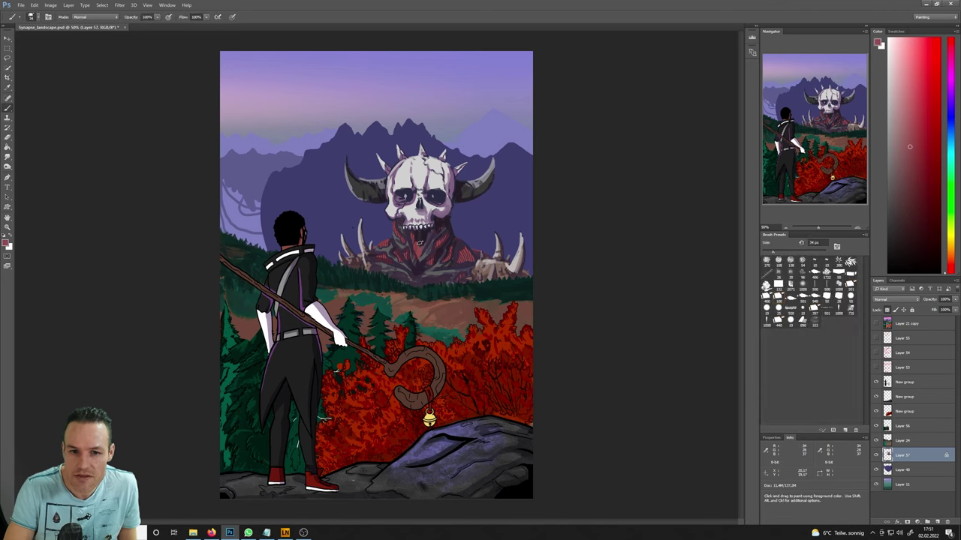
alt+click(426, 236)
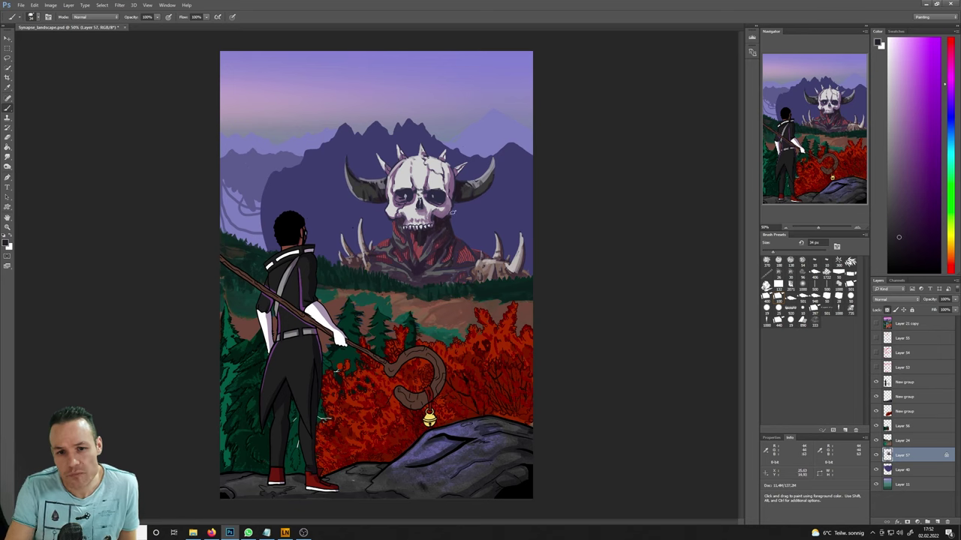
- Apply a Levels adjustment to the creature on Layer 57 with midtones at 0.79 and output black at 21
click(50, 5)
mouse_move(66, 28)
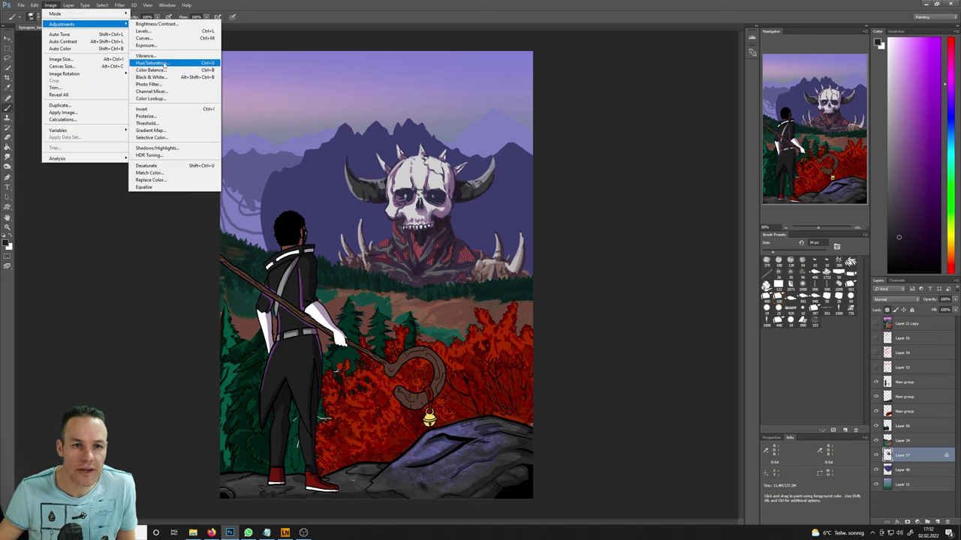
click(159, 31)
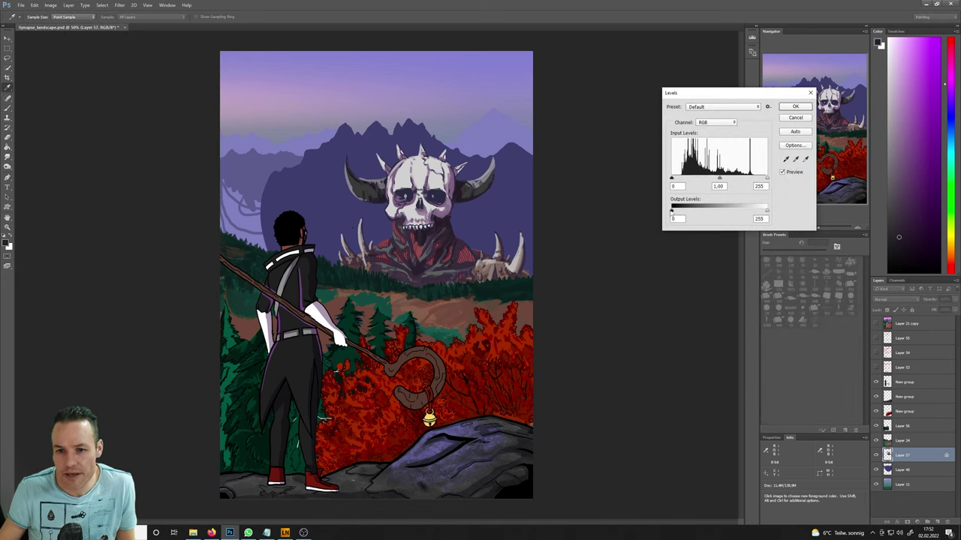
click(674, 210)
drag(674, 211, 675, 214)
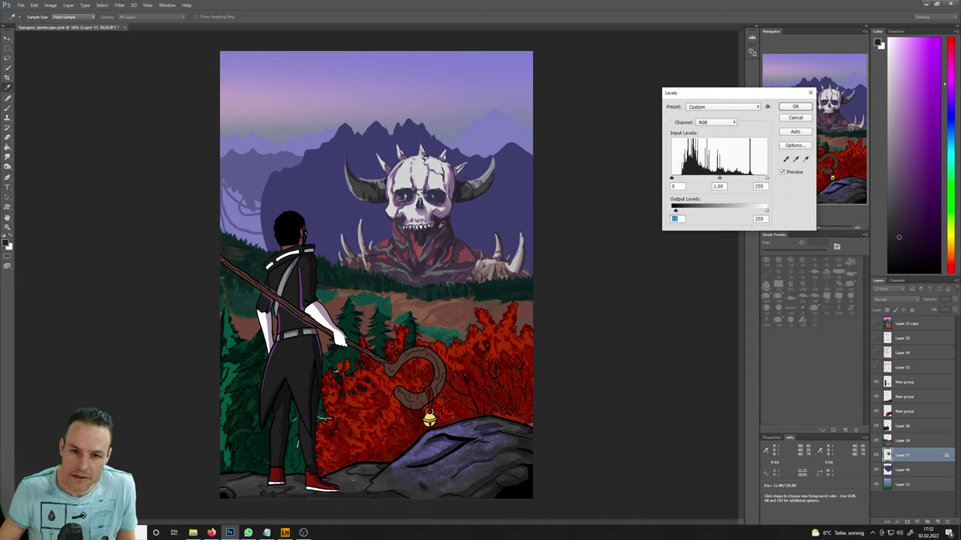
drag(718, 178, 724, 178)
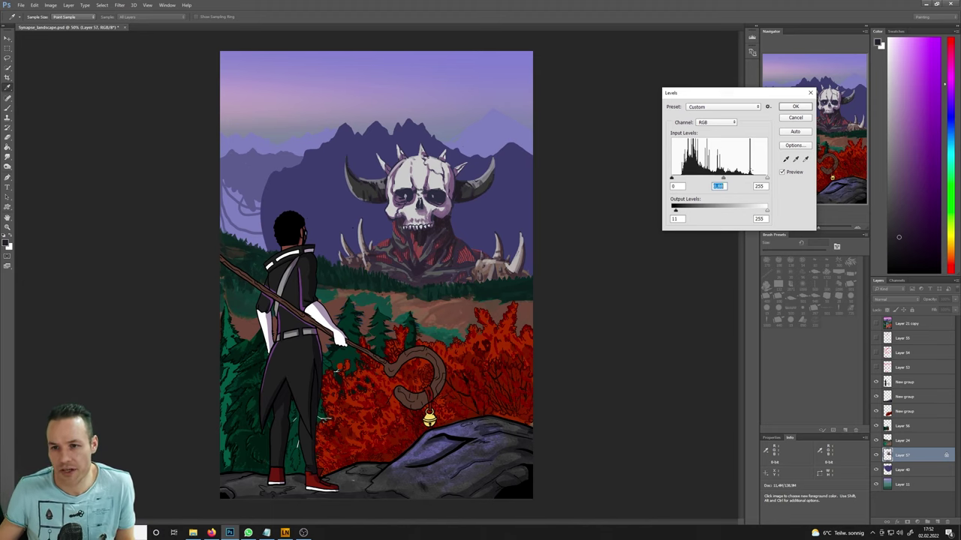
click(782, 173)
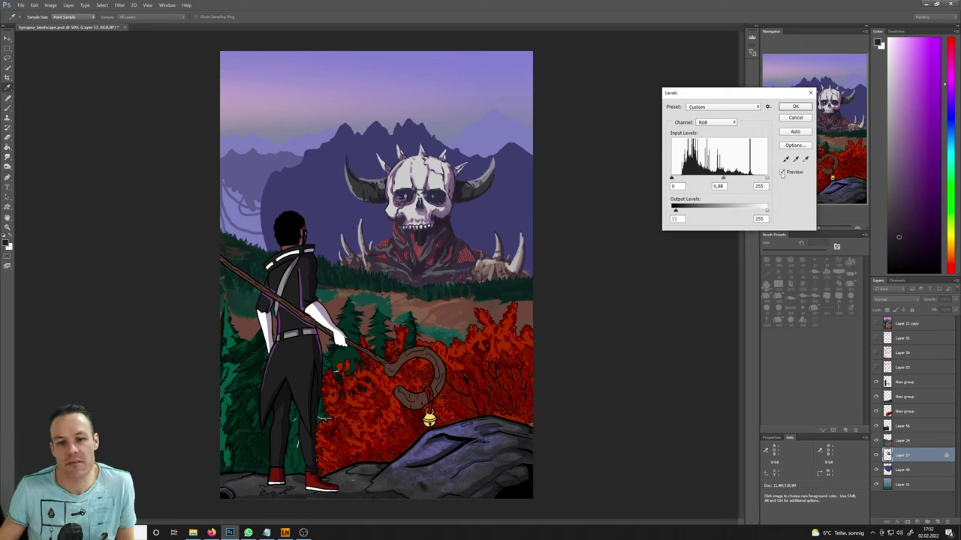
click(781, 172)
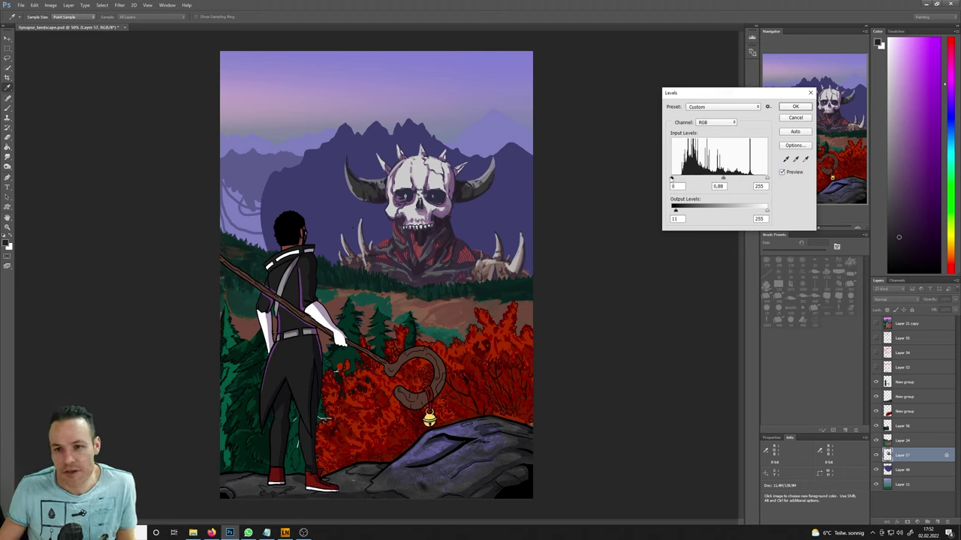
drag(675, 208, 679, 212)
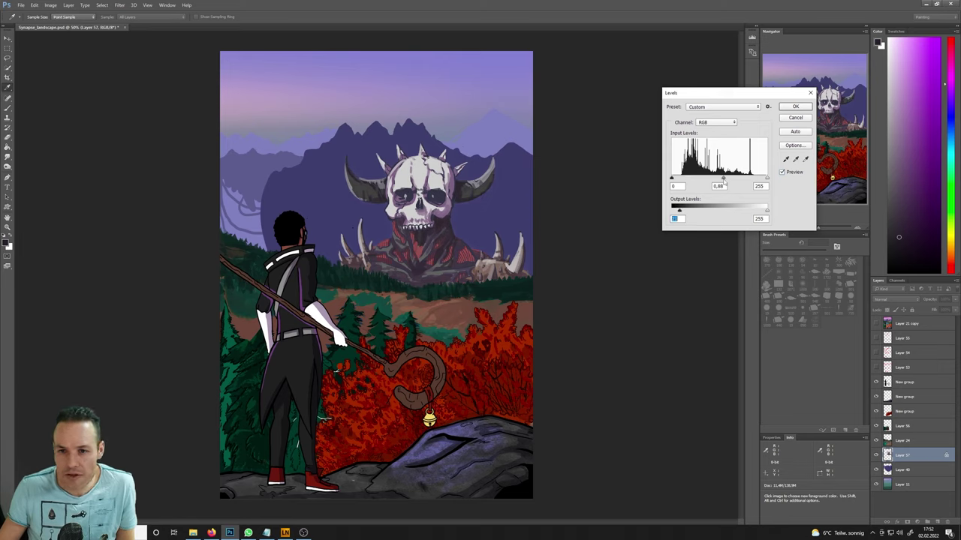
drag(722, 180, 727, 180)
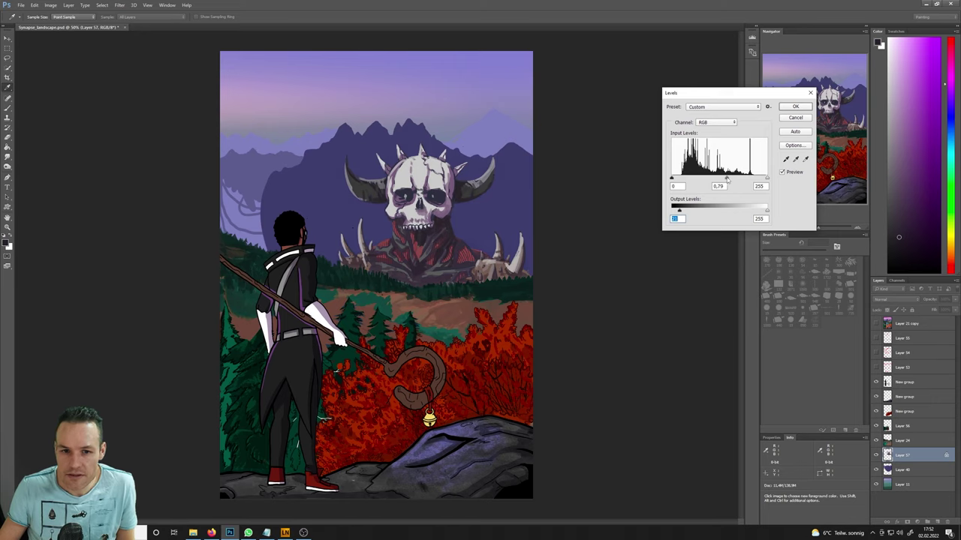
drag(726, 178, 726, 179)
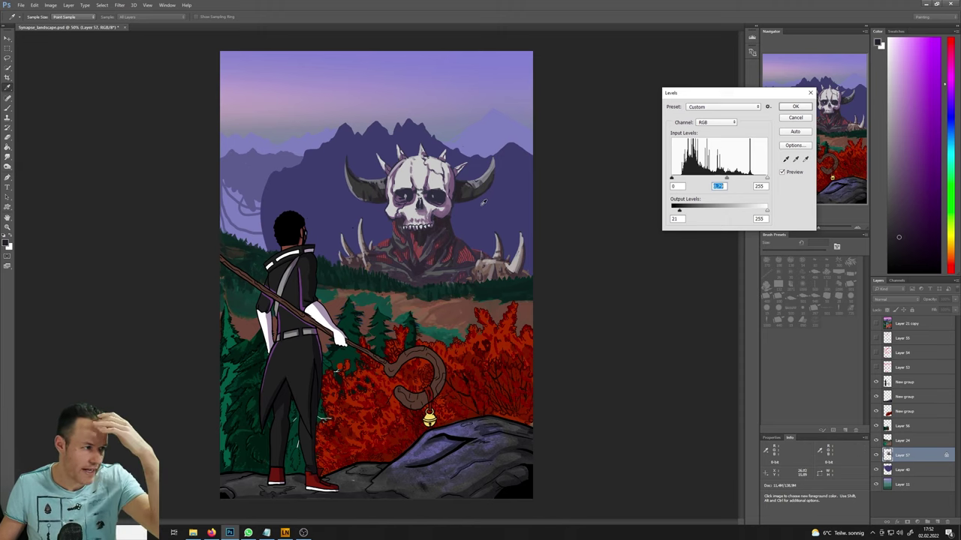
click(782, 173)
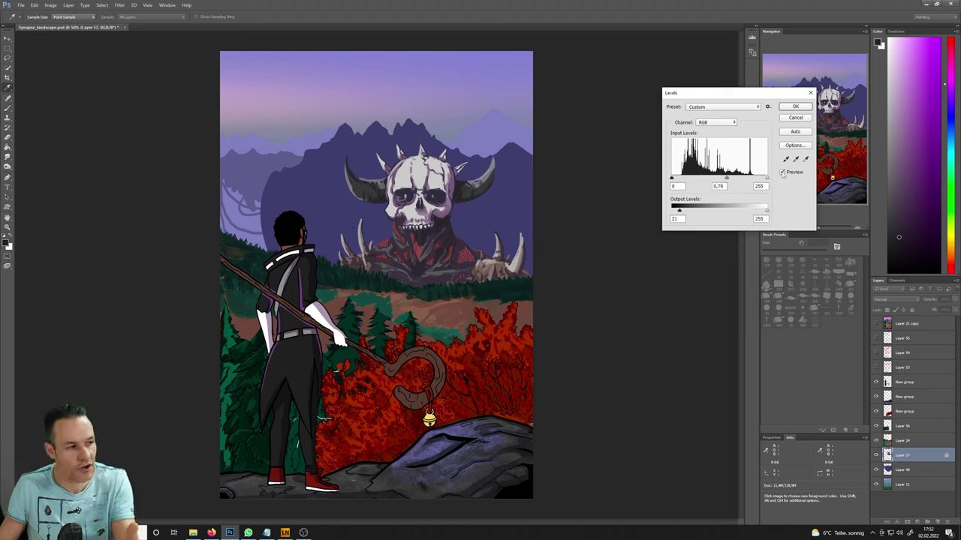
click(794, 107)
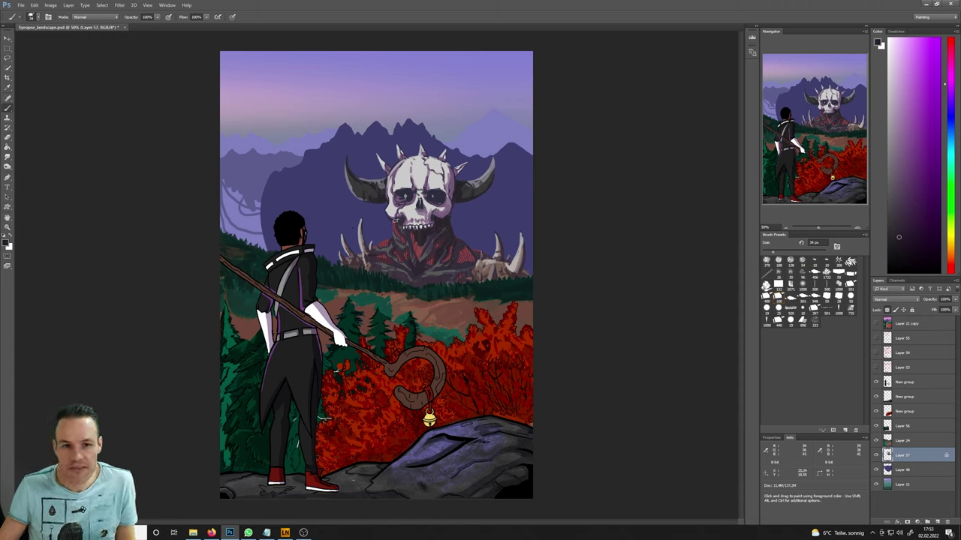
- Select the dark mountain layer, Layer 40, and save the illustration
click(901, 470)
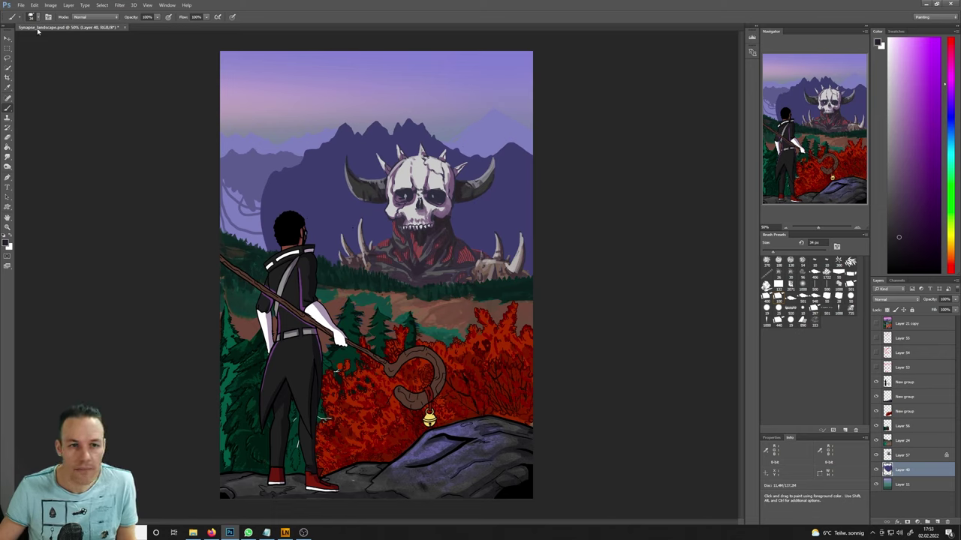
click(21, 5)
click(44, 81)
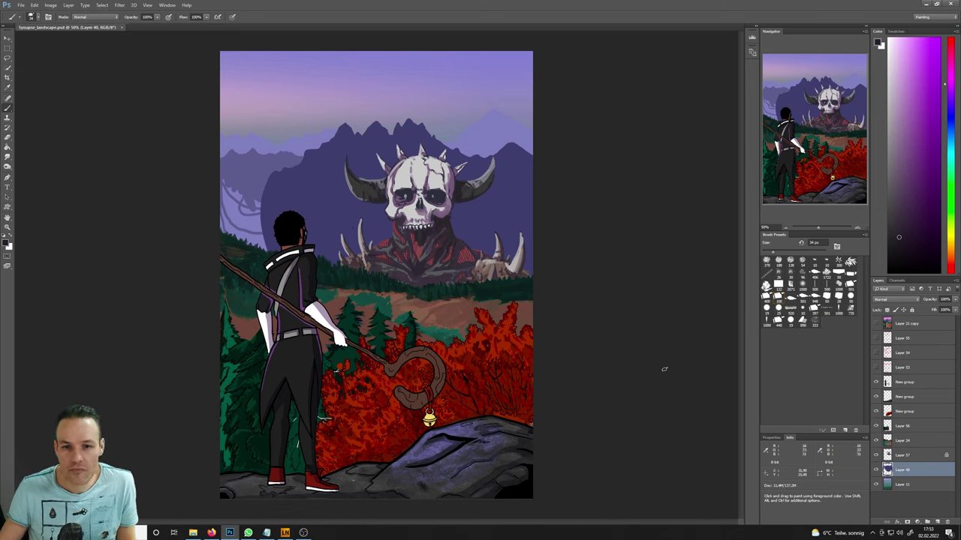
- Check Layer 40's extent, then paint over the pale tendrils and slope behind the figure with an enlarged brush in sampled dark blue
click(875, 470)
click(875, 470)
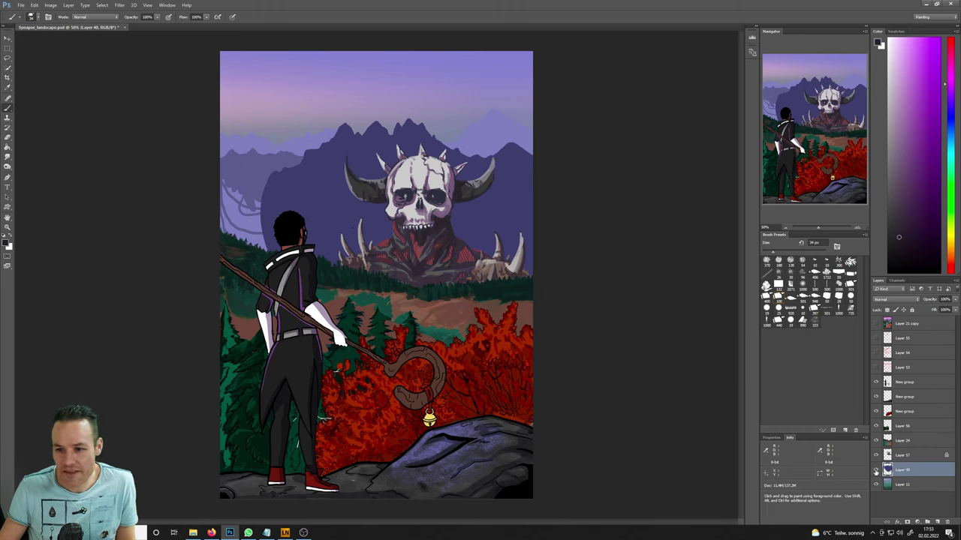
click(875, 470)
click(874, 469)
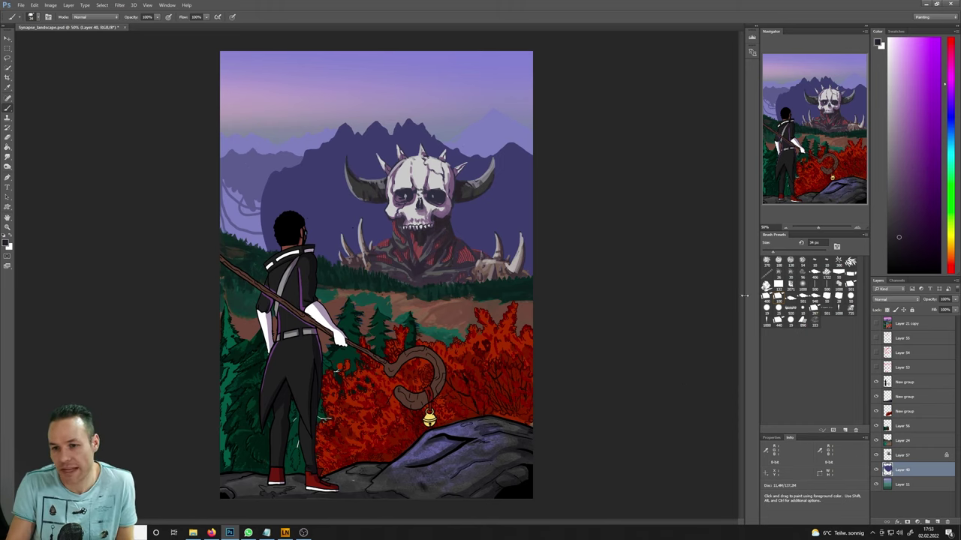
key(bracketright)
key(bracketright)
key(bracketright)
key(bracketright)
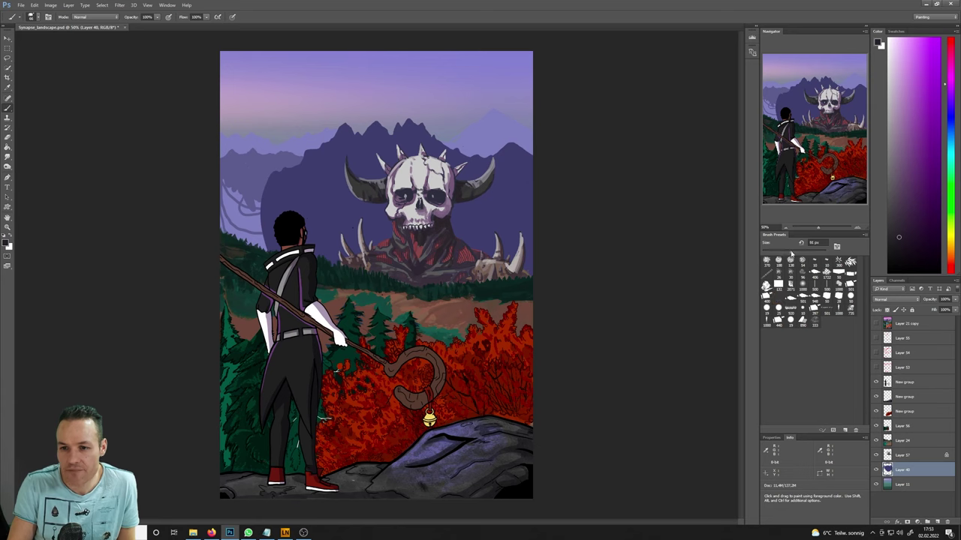
alt+click(225, 197)
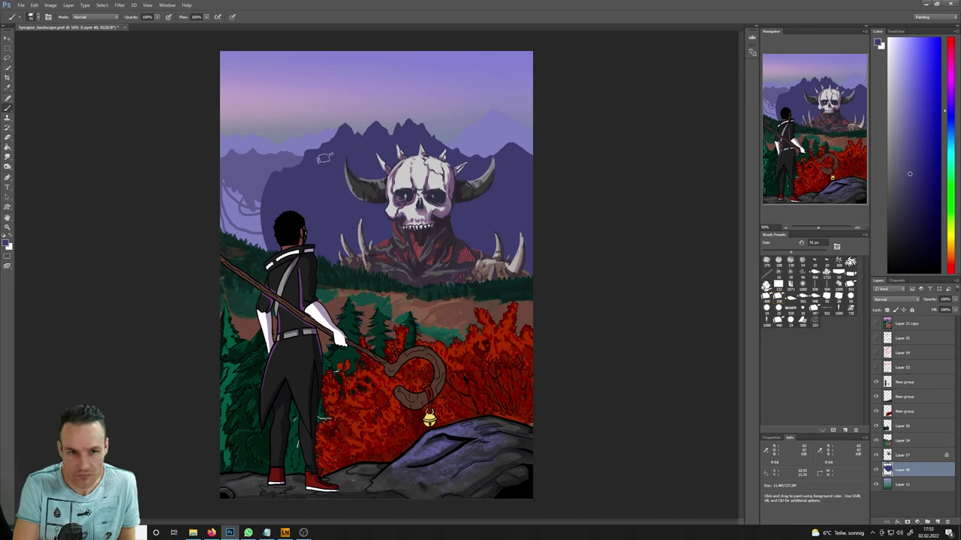
mouse_move(228, 194)
mouse_down()
mouse_move(268, 212)
mouse_move(249, 241)
mouse_move(253, 213)
mouse_move(261, 250)
mouse_move(232, 202)
mouse_move(266, 191)
mouse_move(259, 217)
mouse_up()
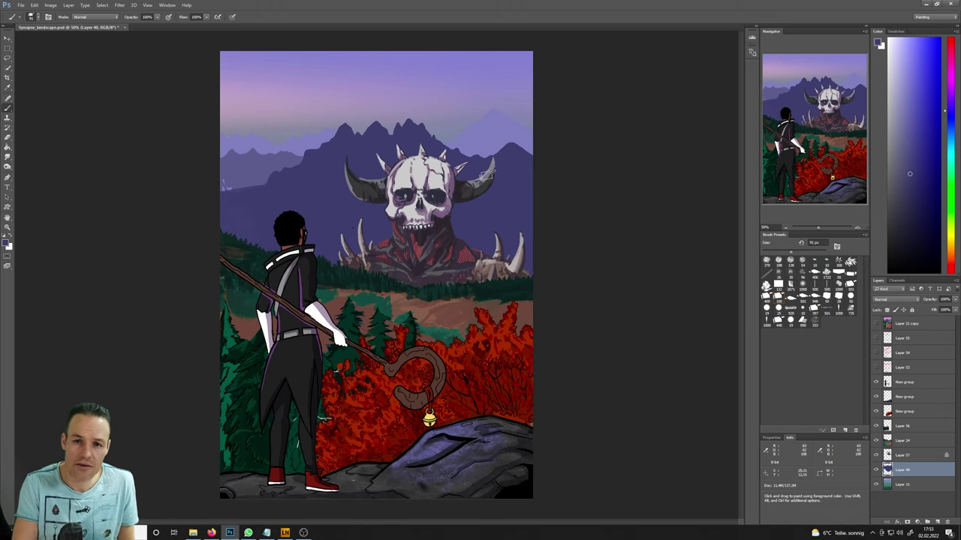
- Lasso the dark mountain peak above the creature's right horn and delete it from Layer 40
key(e)
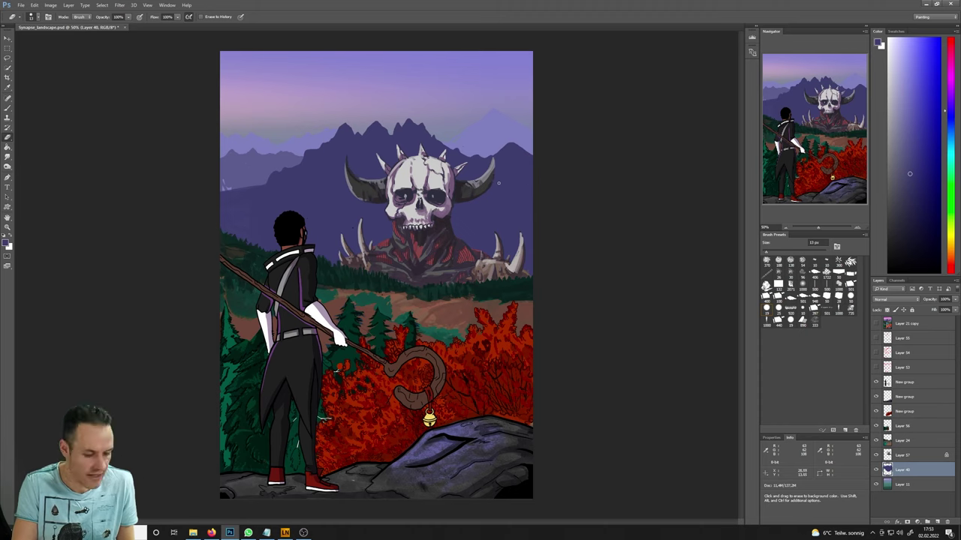
key(l)
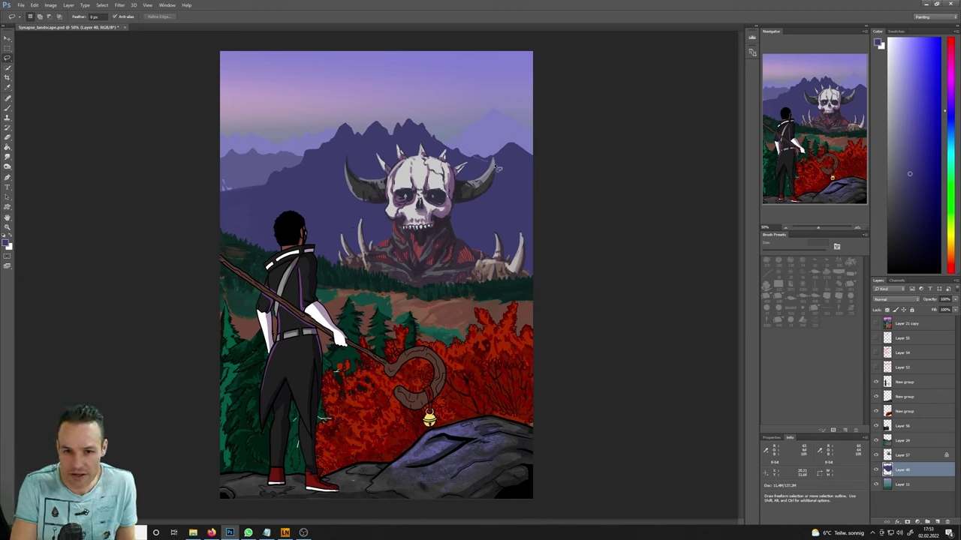
mouse_move(497, 170)
mouse_down()
mouse_move(473, 160)
mouse_move(503, 174)
mouse_move(543, 162)
mouse_move(480, 143)
mouse_up()
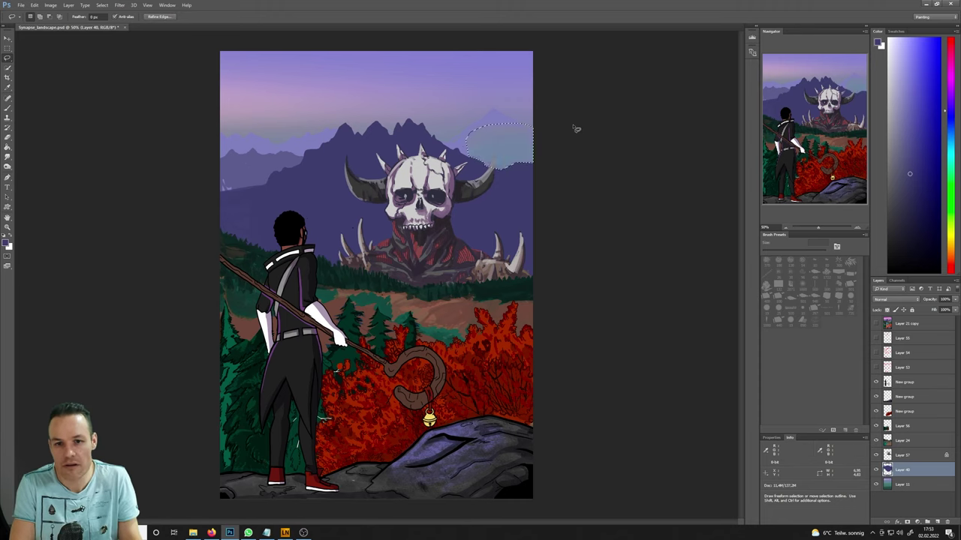
key(Return)
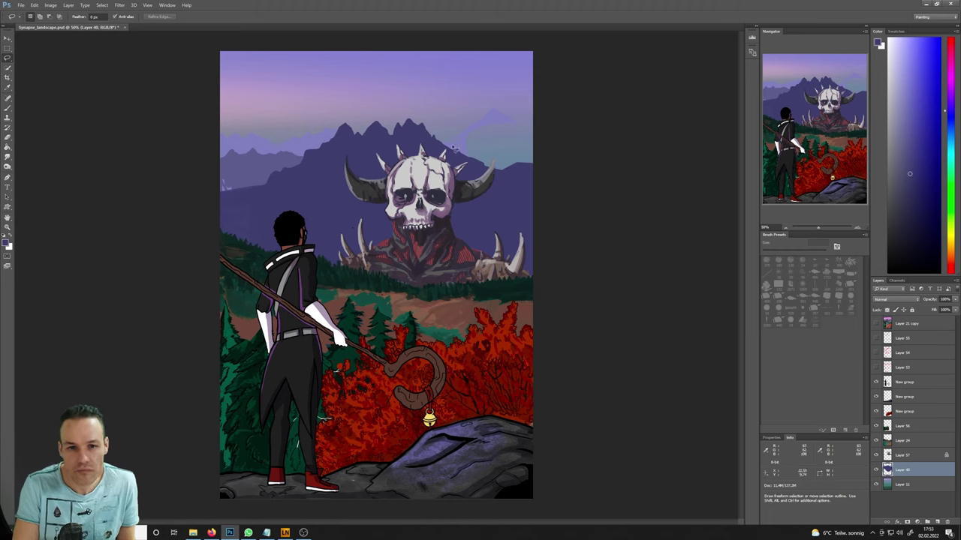
drag(404, 140, 398, 118)
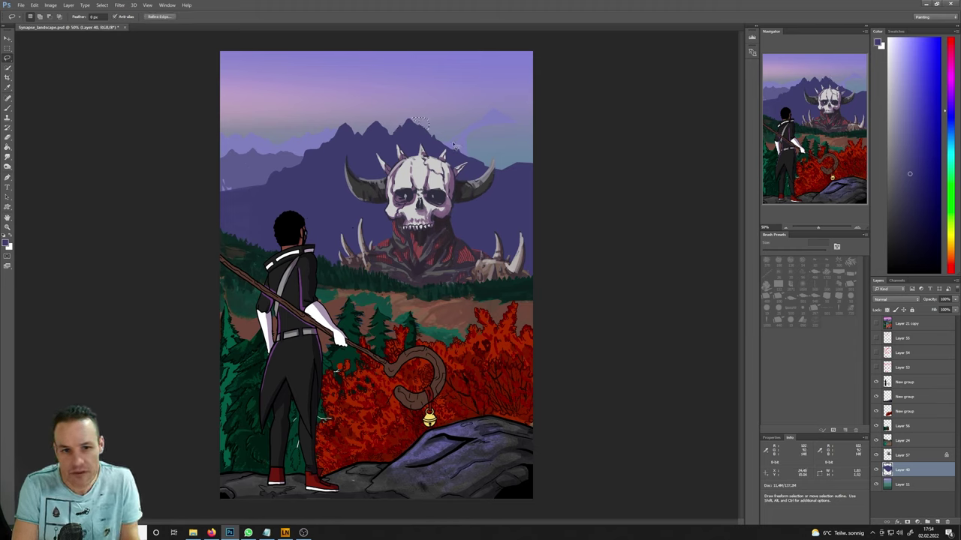
click(434, 138)
drag(434, 138, 466, 130)
click(465, 129)
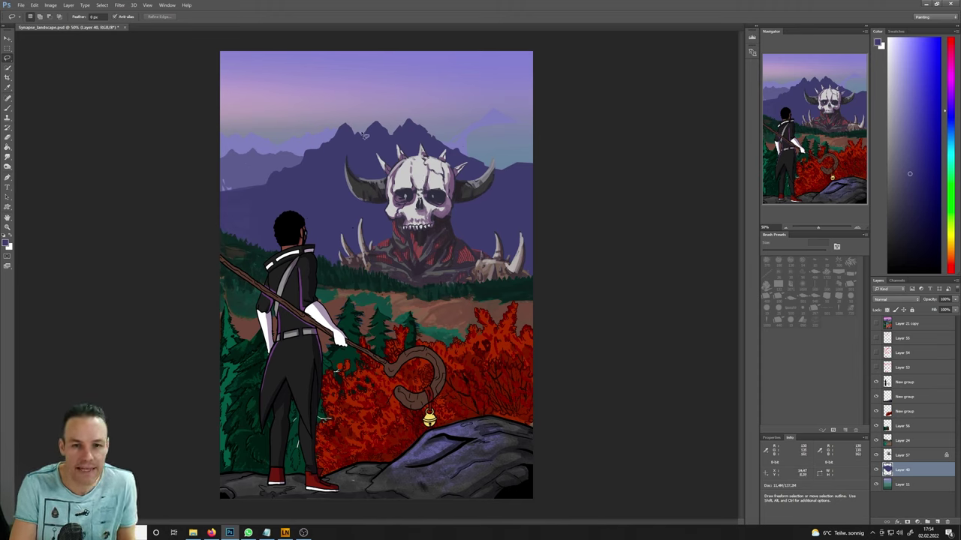
- Lasso areas along the dark mountain's left slope, cover the pale remnant at its base in dark blue, and clear the selection
mouse_move(378, 126)
mouse_down()
mouse_move(363, 138)
mouse_move(376, 132)
mouse_up()
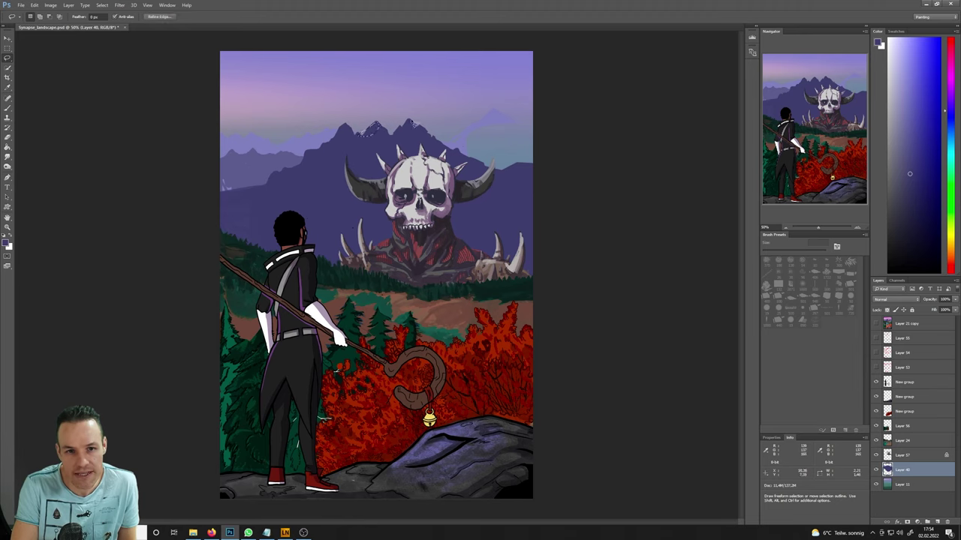
drag(308, 159, 299, 175)
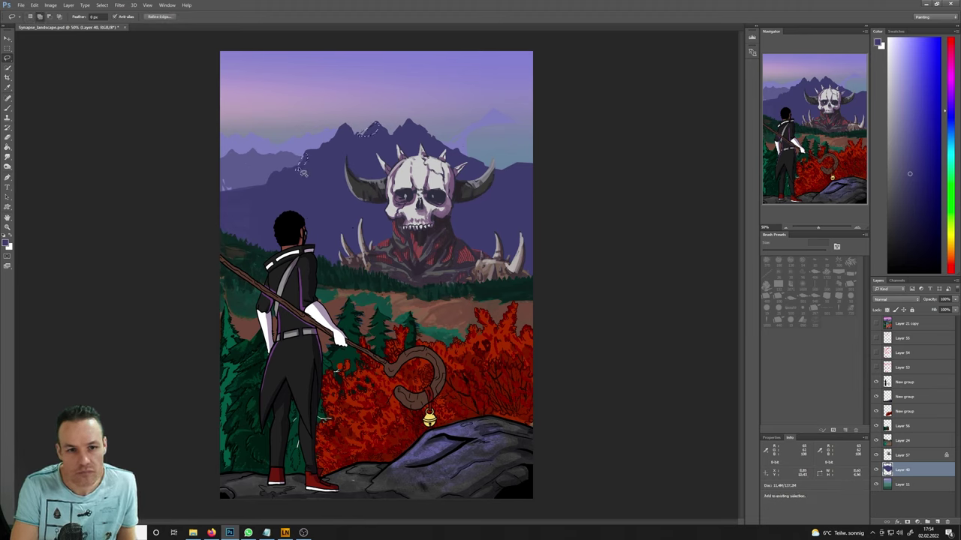
mouse_move(220, 189)
mouse_down()
mouse_move(273, 195)
mouse_move(267, 221)
mouse_move(201, 194)
mouse_move(214, 188)
mouse_up()
key(b)
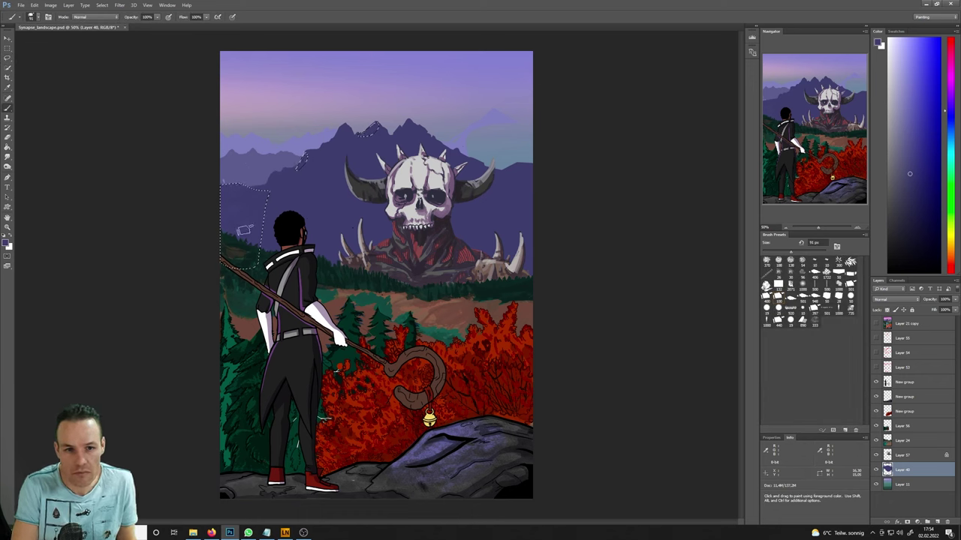
key(ctrl+d)
key(l)
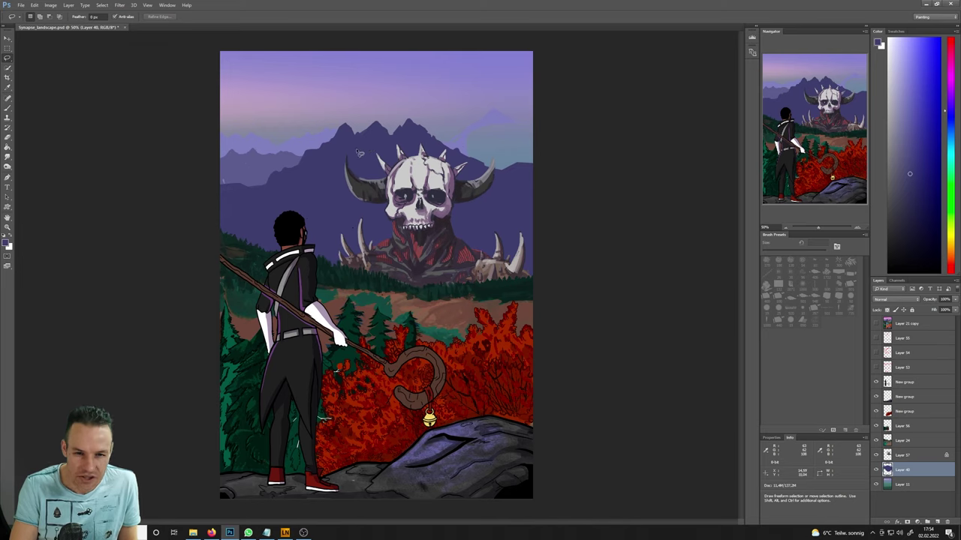
mouse_move(344, 168)
mouse_down()
mouse_move(424, 109)
mouse_move(488, 175)
mouse_up()
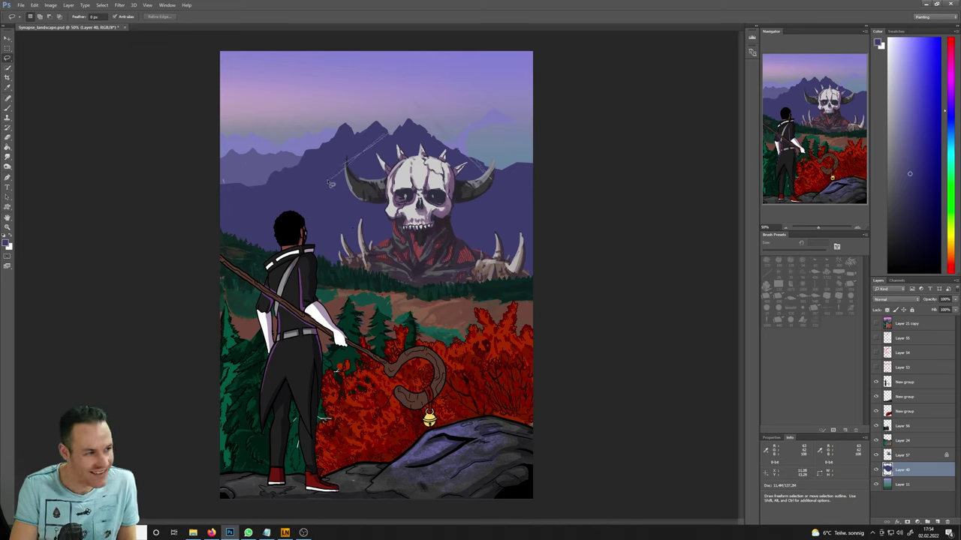
drag(330, 183, 330, 182)
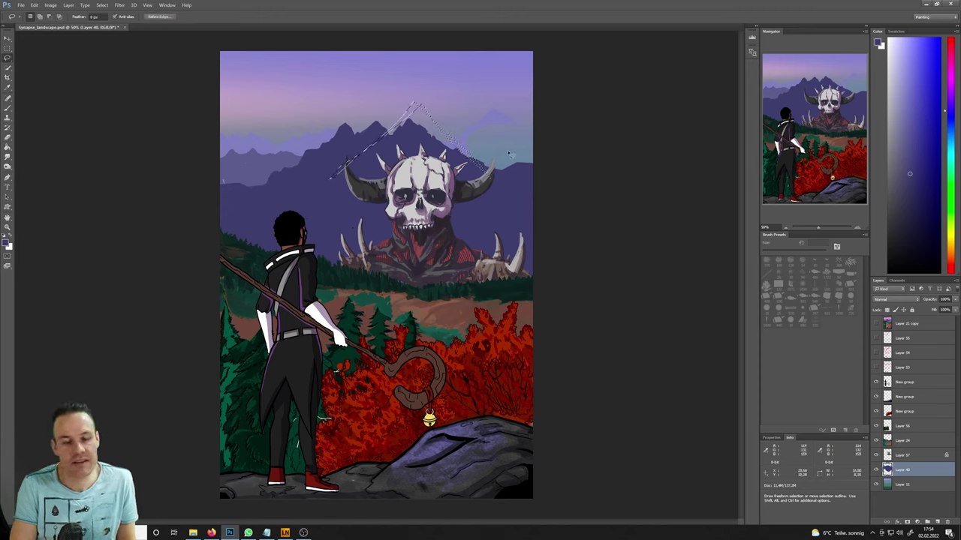
key(ctrl+d)
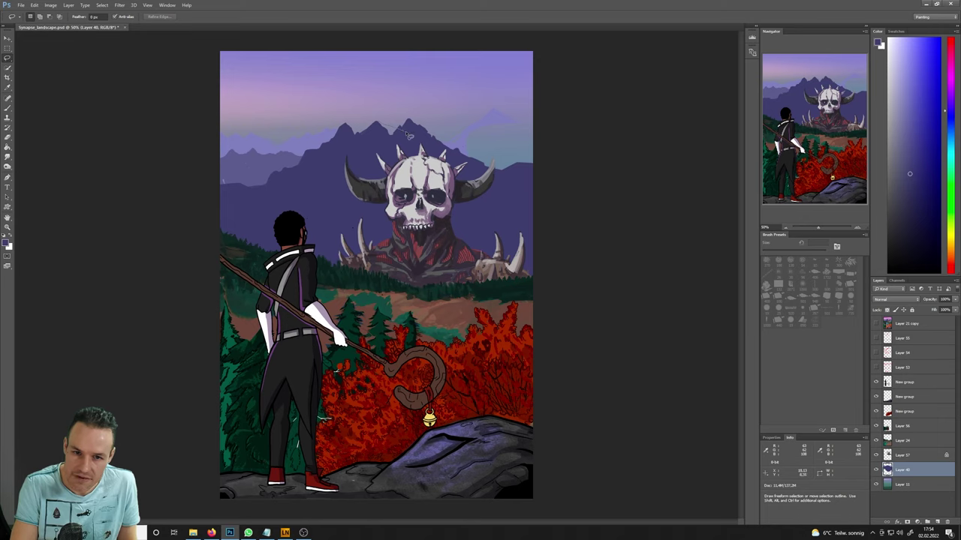
- Lasso and delete the dark peak above the skull, and trim the left neighbouring summit of the range on Layer 40
mouse_move(410, 136)
mouse_down()
mouse_move(454, 161)
mouse_move(472, 156)
mouse_up()
drag(412, 110, 395, 119)
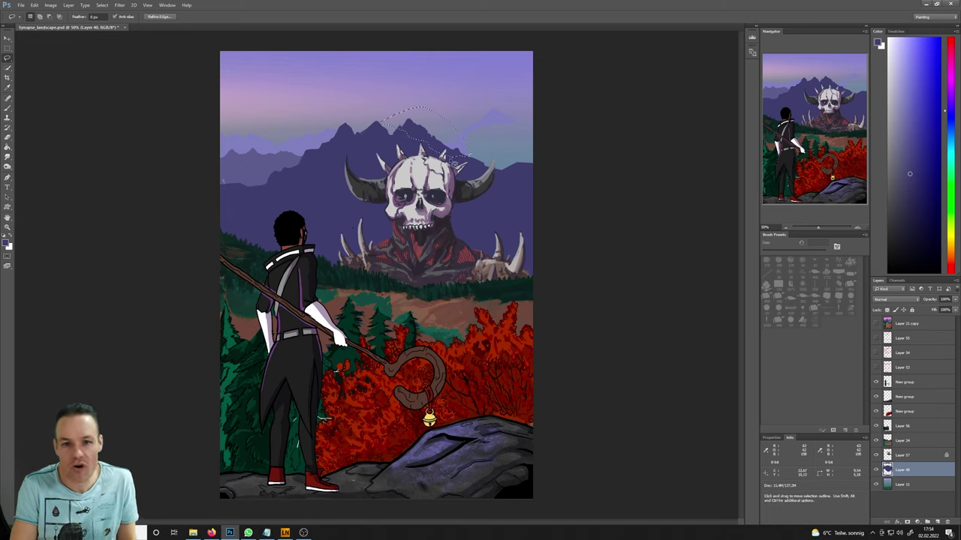
key(ctrl+d)
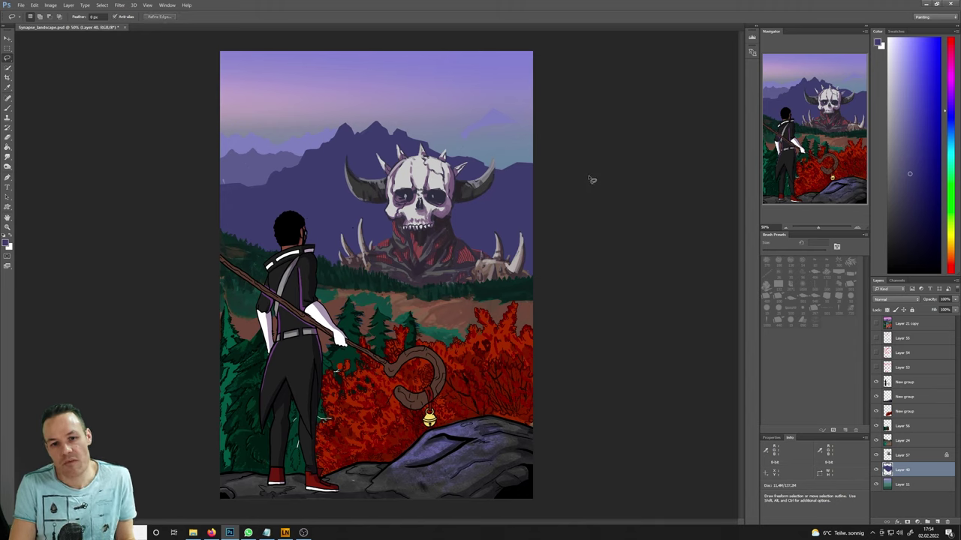
key(b)
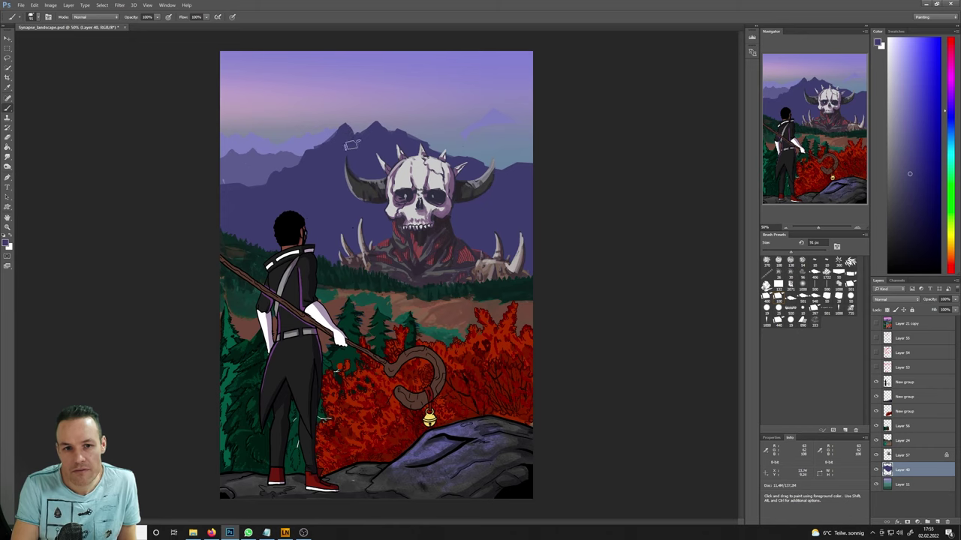
key(e)
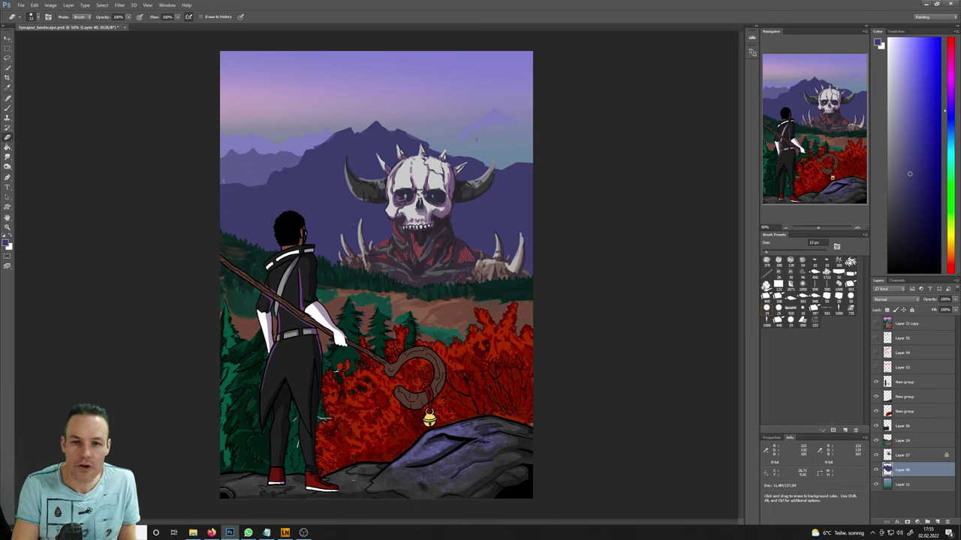
- Lasso a set of thin jagged streaks along the dark mountain's ridge and down its left slope for highlights
key(b)
key(bracketright)
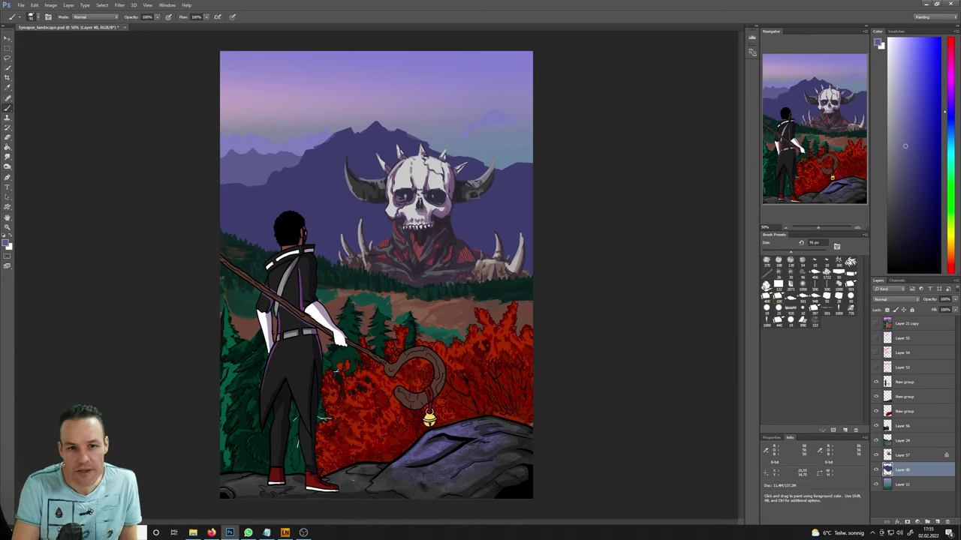
click(7, 58)
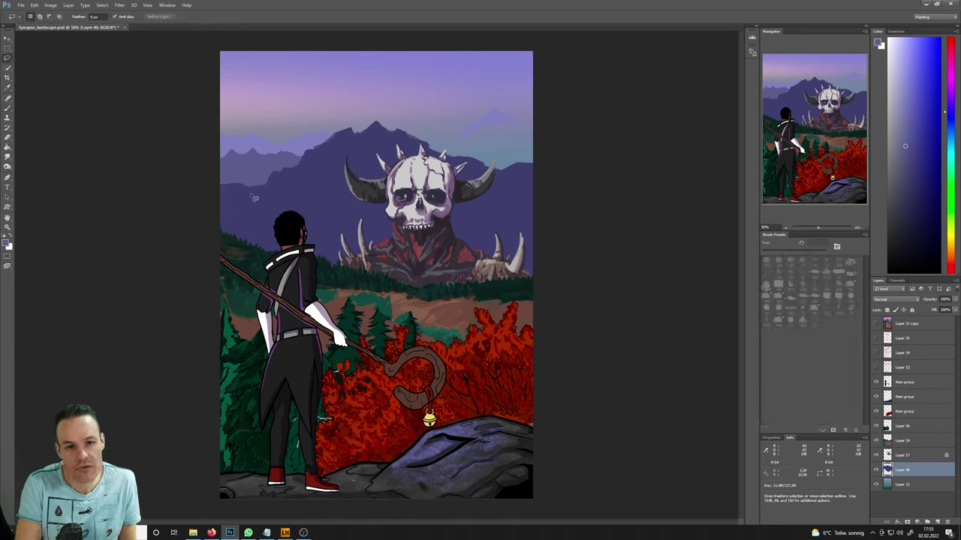
mouse_move(286, 195)
mouse_down()
mouse_move(248, 193)
mouse_move(261, 191)
mouse_up()
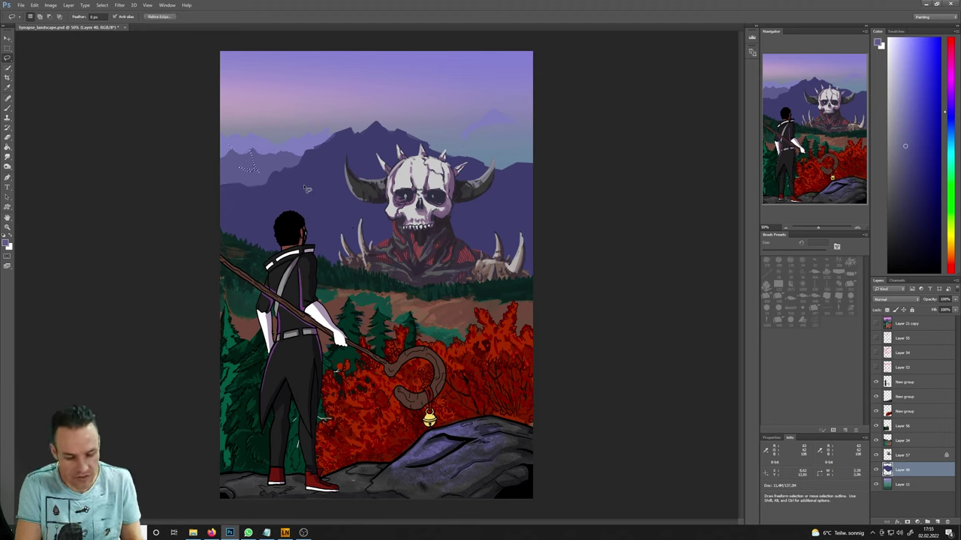
key(ctrl+z)
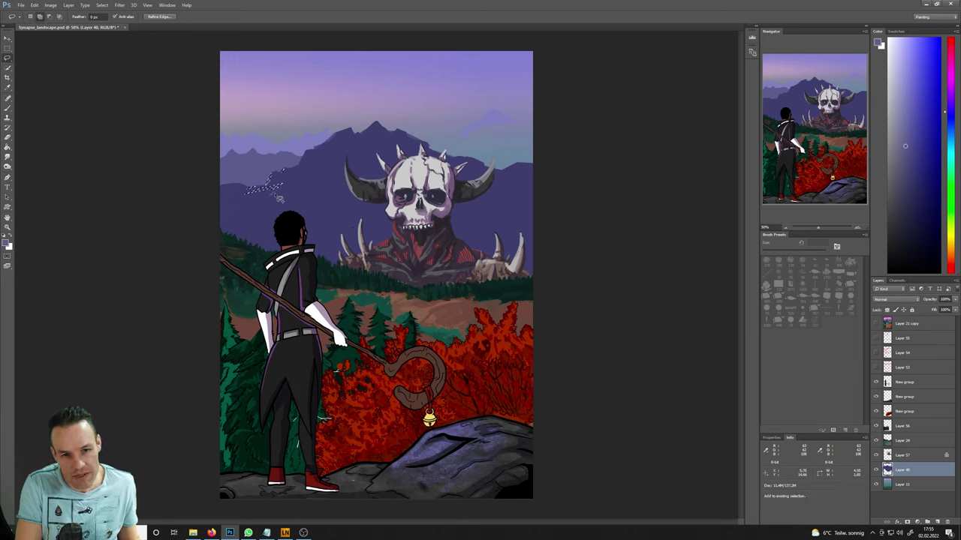
mouse_move(286, 199)
mouse_down()
mouse_move(292, 208)
mouse_move(312, 196)
mouse_move(314, 179)
mouse_move(299, 193)
mouse_up()
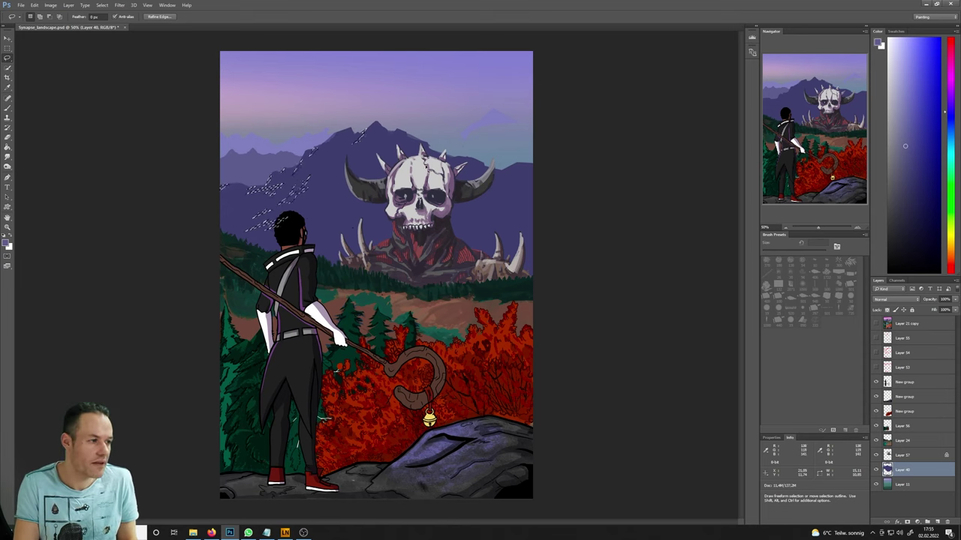
- Paint the selected mountain streaks with pale mauve sampled from the sky, and clear the selection
key(b)
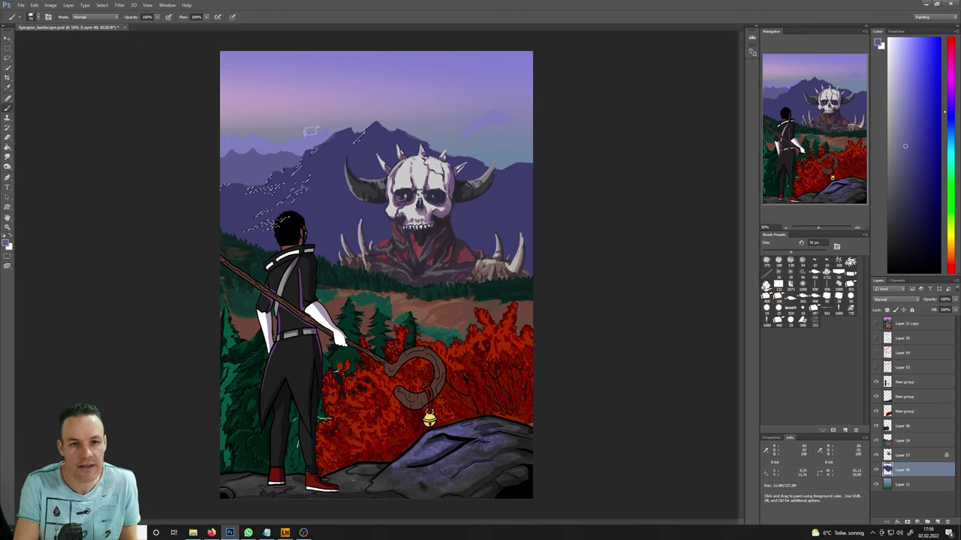
key(i)
click(268, 103)
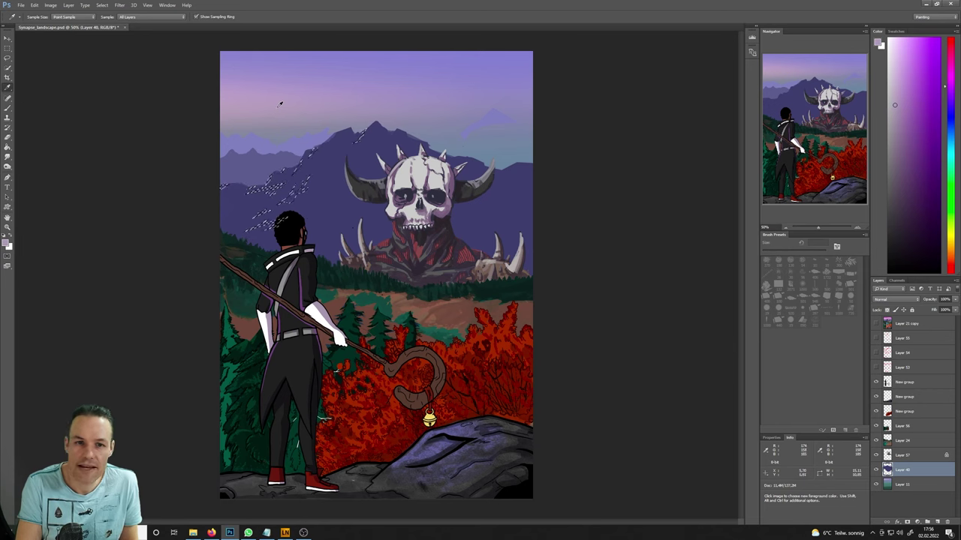
key(b)
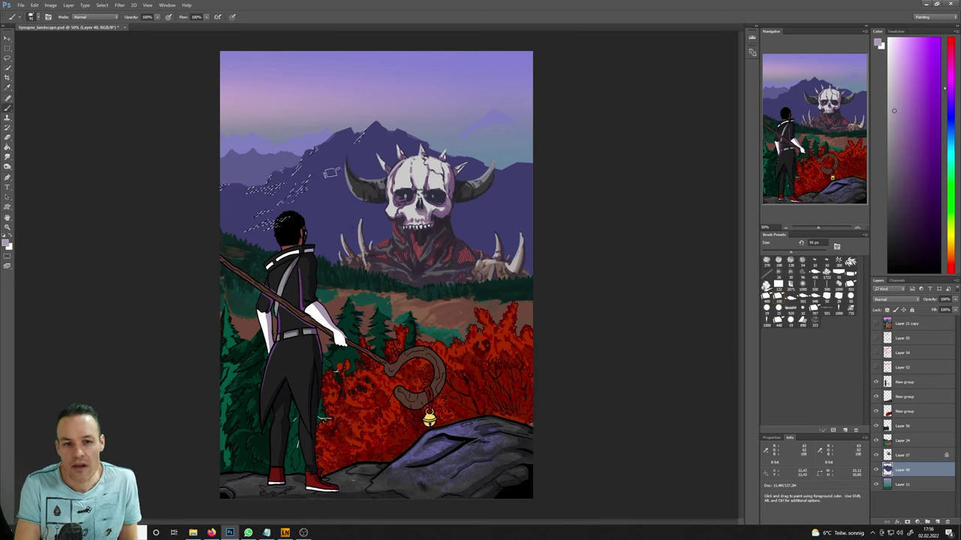
key(ctrl+d)
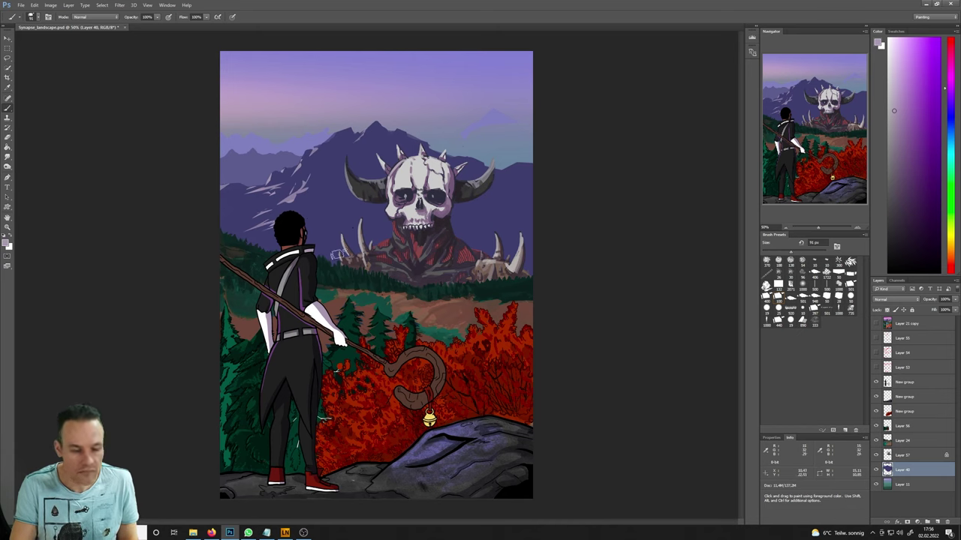
- Soften the pale streaks on the left slope with a large soft brush in dark blue sampled from the mountain
key(e)
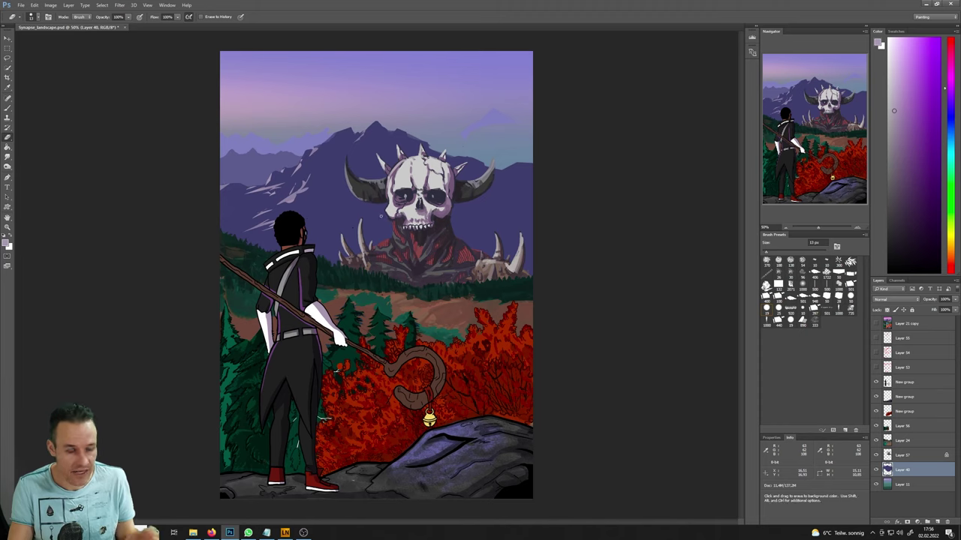
click(801, 286)
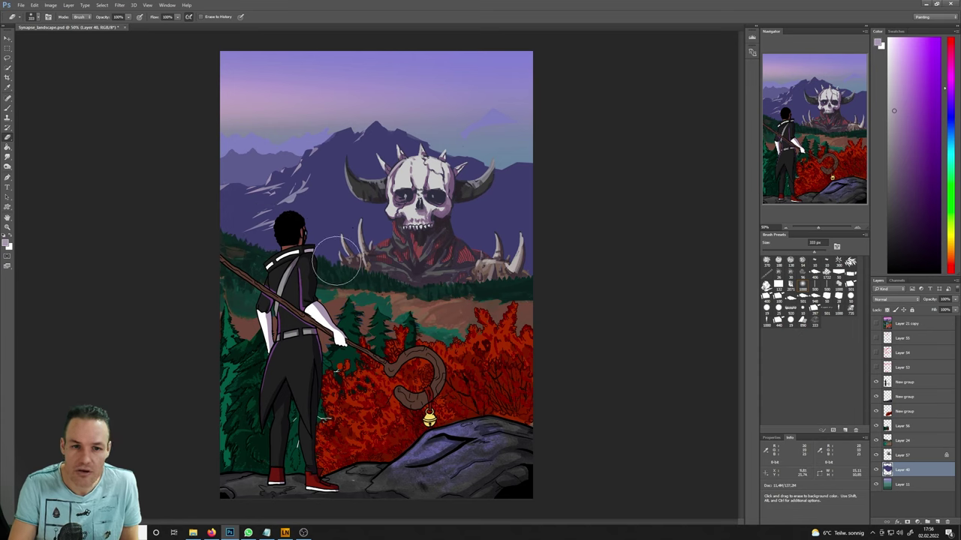
key(b)
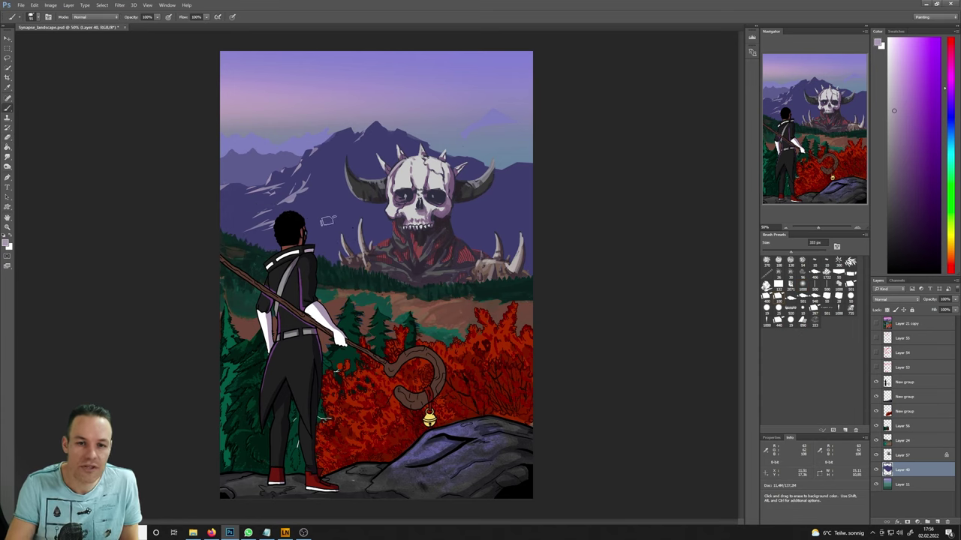
key(bracketright)
key(bracketright)
key(bracketright)
key(bracketright)
key(bracketright)
key(bracketright)
key(bracketright)
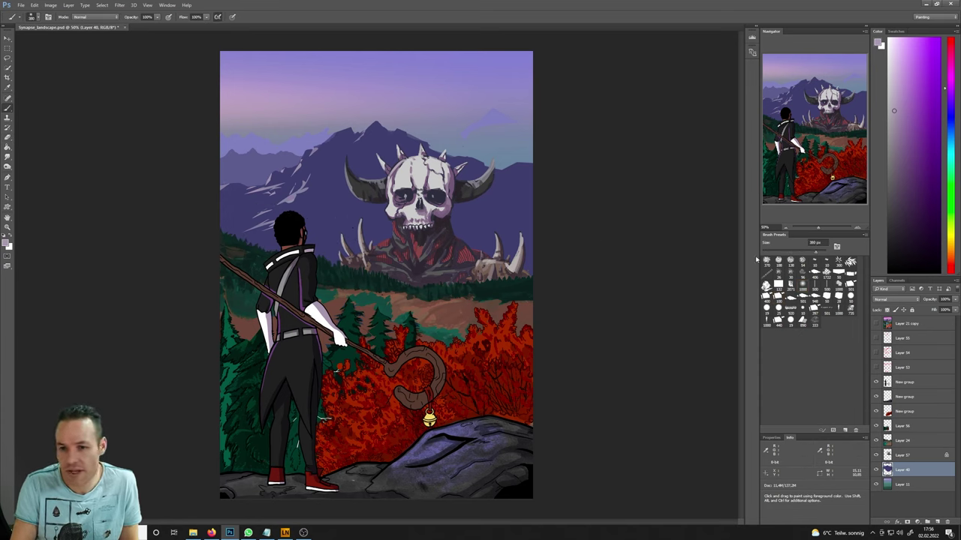
alt+click(288, 210)
mouse_move(283, 200)
mouse_down()
mouse_move(249, 240)
mouse_move(337, 183)
mouse_move(271, 200)
mouse_move(261, 236)
mouse_move(260, 227)
mouse_move(305, 242)
mouse_move(294, 193)
mouse_move(214, 193)
mouse_up()
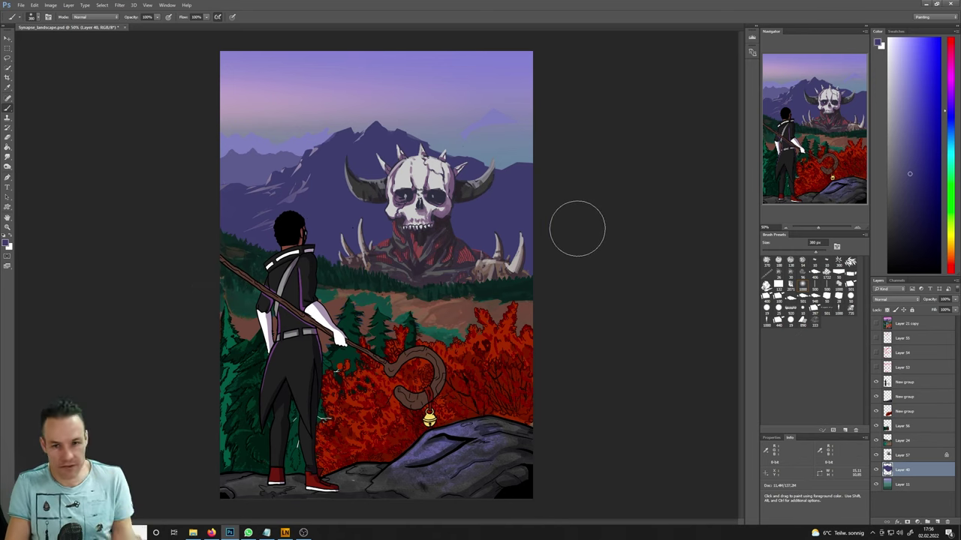
- Check what Layer 40 contains, then lasso and delete the faint jagged distant peaks left of the mountain and above the right horn
key(l)
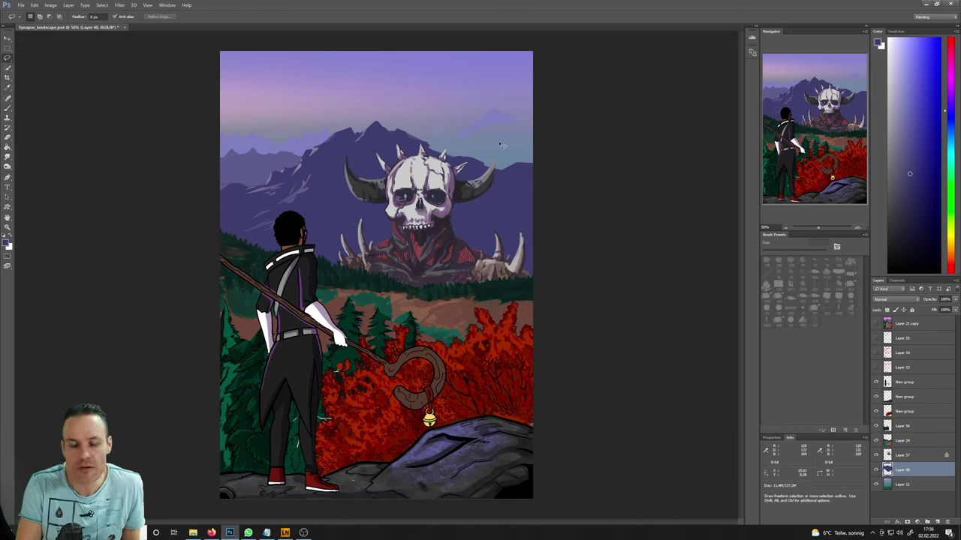
click(876, 470)
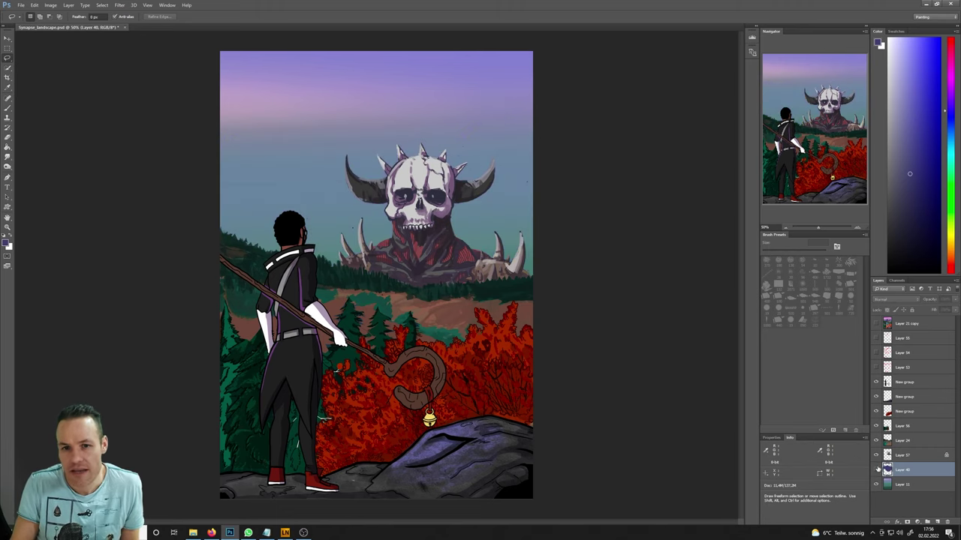
click(876, 470)
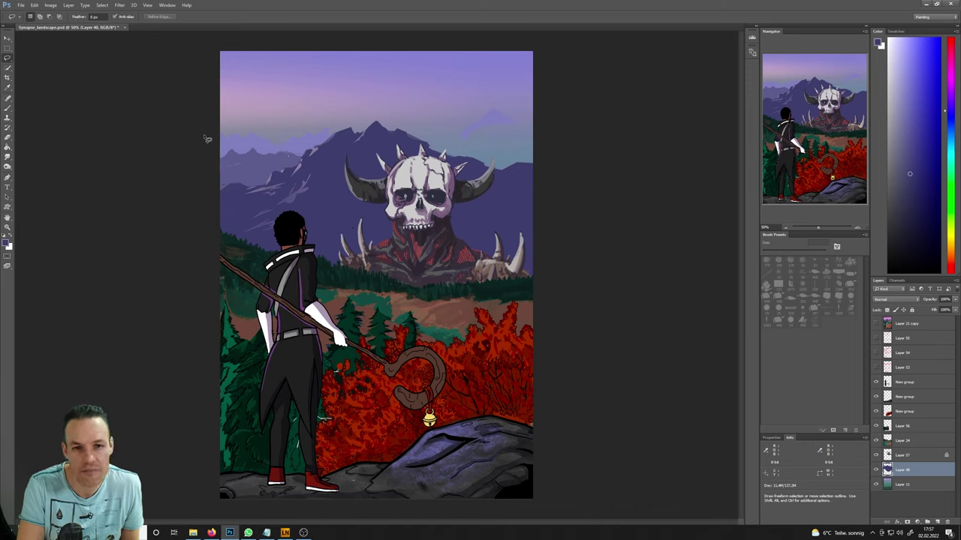
drag(207, 138, 219, 168)
click(360, 128)
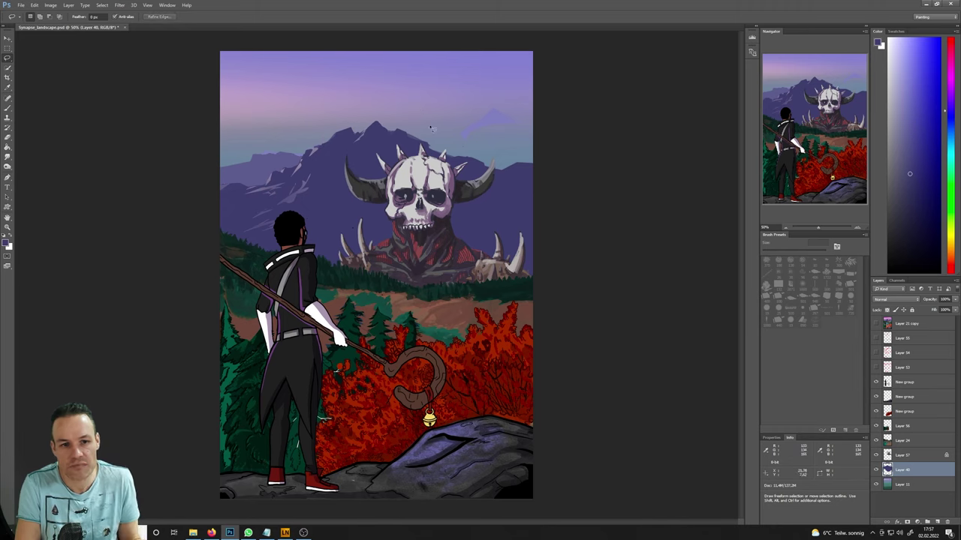
mouse_move(497, 150)
mouse_down()
mouse_move(451, 131)
mouse_move(480, 146)
mouse_up()
click(582, 159)
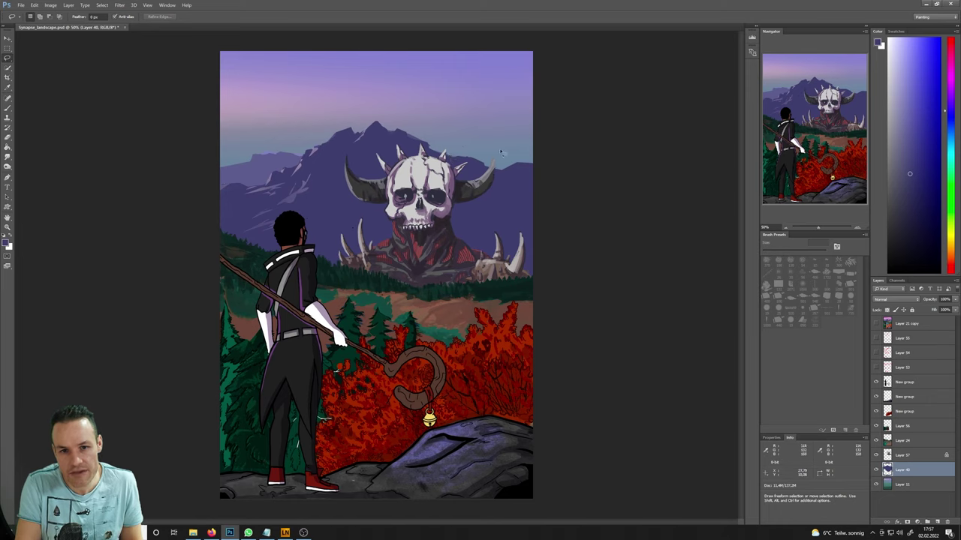
- Paint a lassoed distant ridge behind the right horn in lighter purple on a new layer and merge it into Layer 40
mouse_move(549, 157)
mouse_down()
mouse_move(509, 203)
mouse_move(460, 192)
mouse_move(451, 159)
mouse_up()
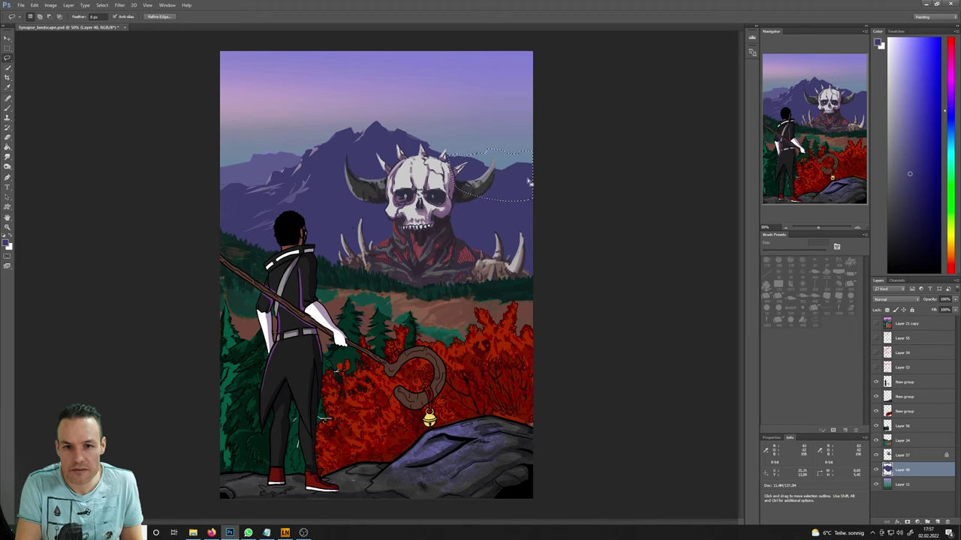
key(b)
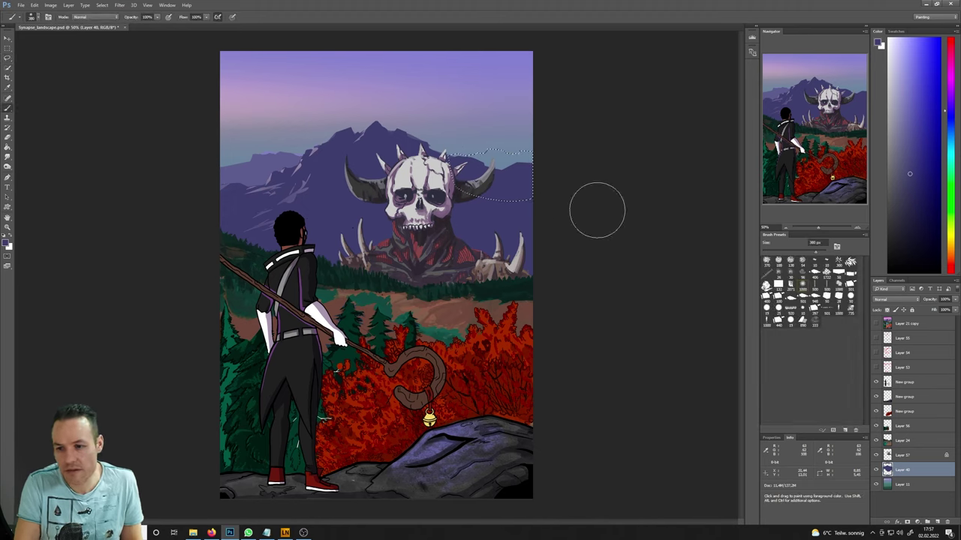
ctrl+click(937, 522)
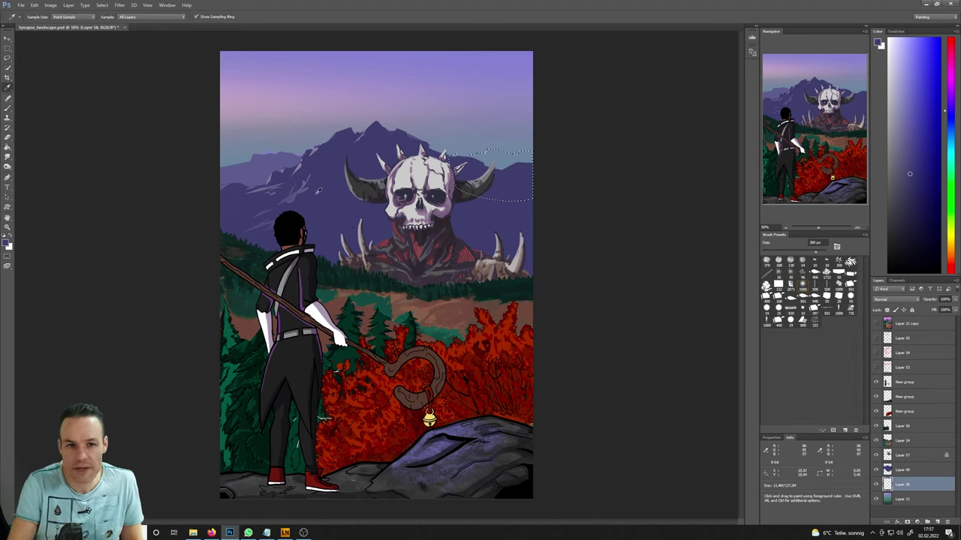
alt+click(511, 174)
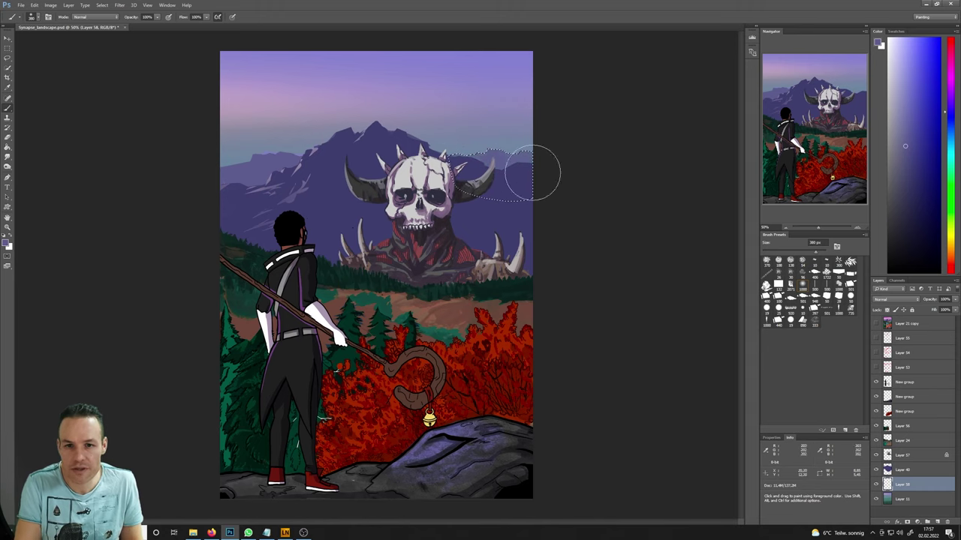
key(l)
key(ctrl+d)
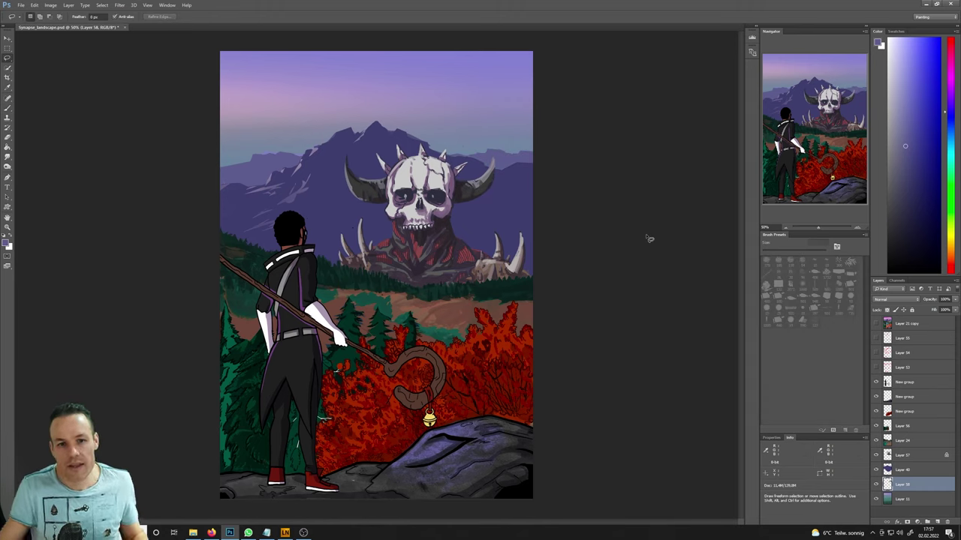
right_click(905, 484)
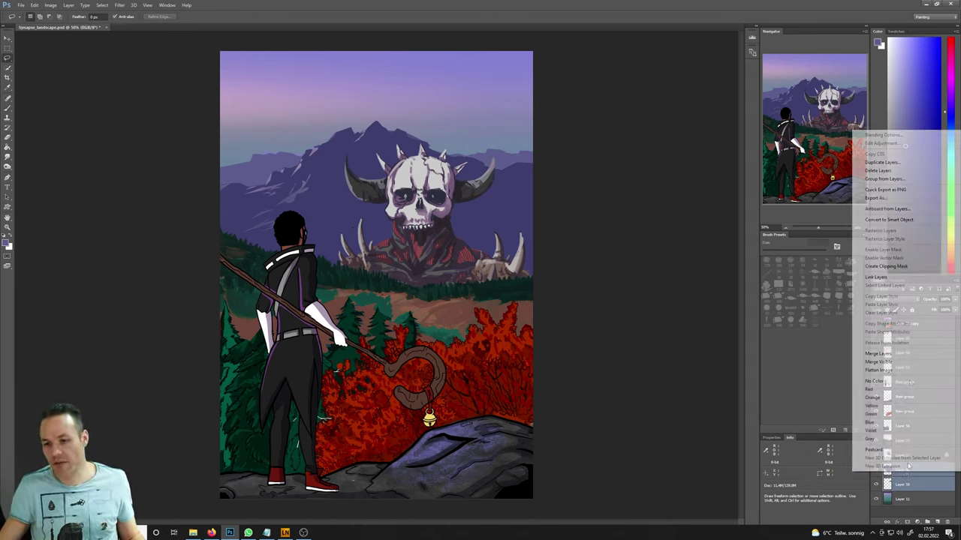
click(901, 353)
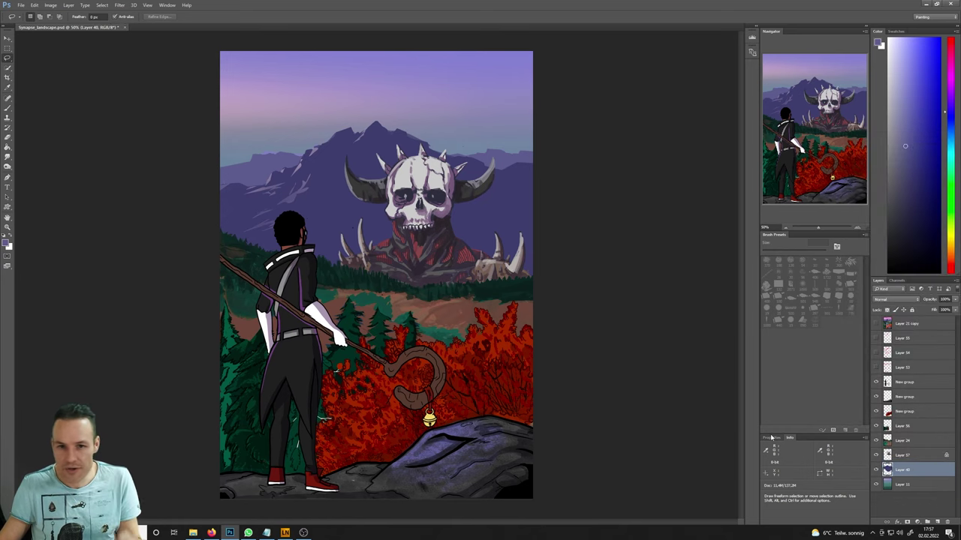
- On Layer 11, paint a grey-blue haze band across the lower sky with a 184 px textured brush and sampled sky colour
click(901, 485)
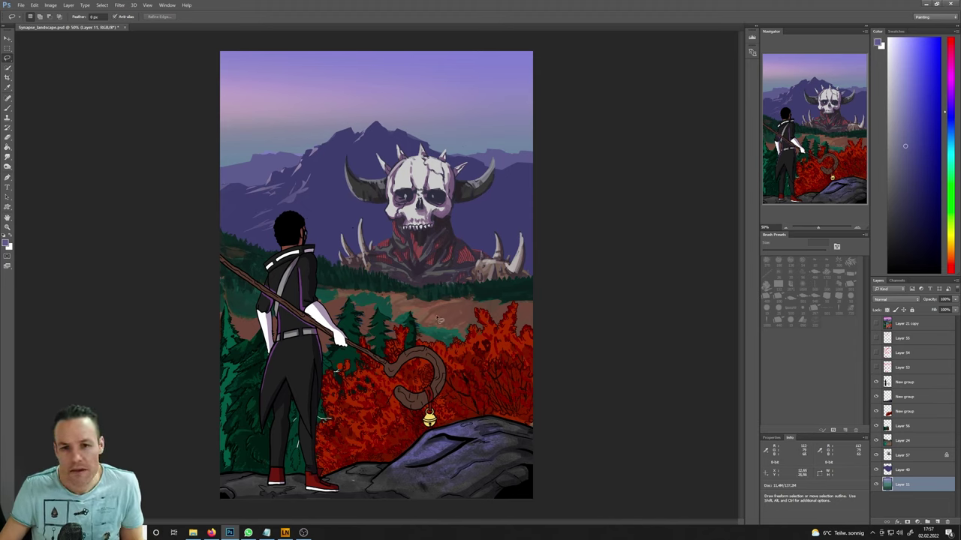
click(50, 5)
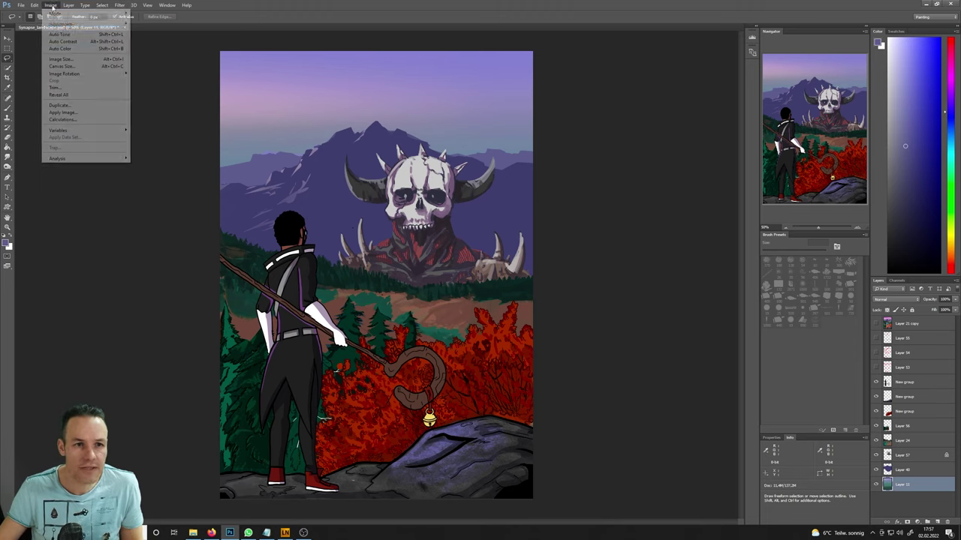
click(106, 122)
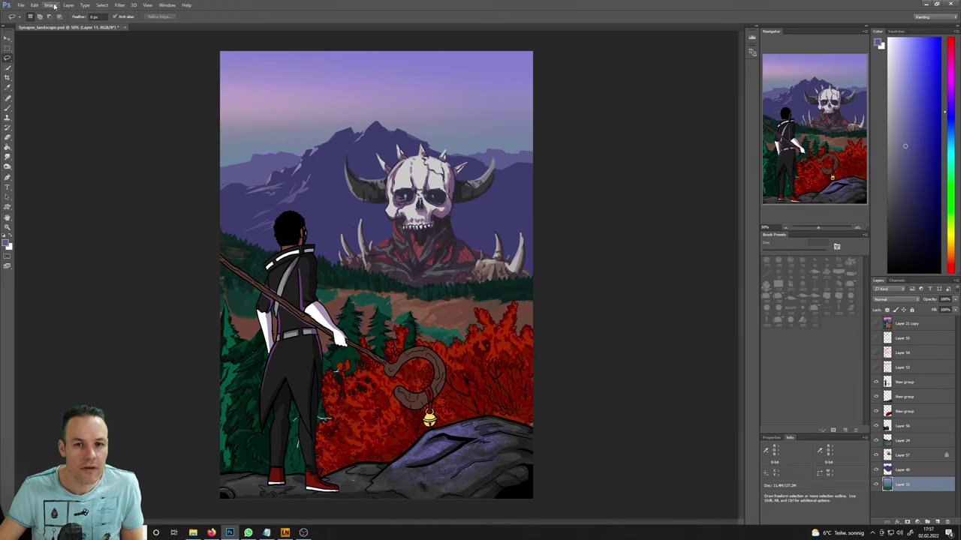
key(i)
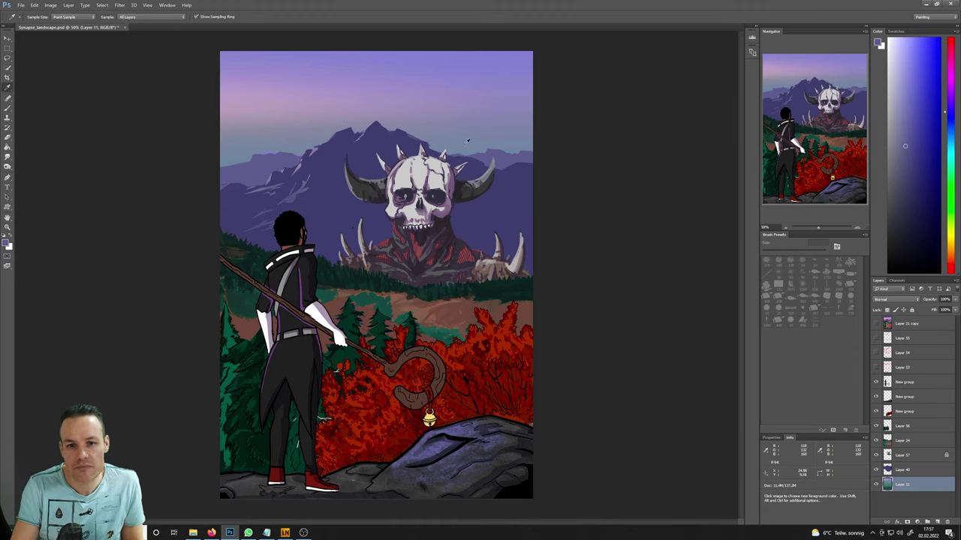
click(473, 142)
key(b)
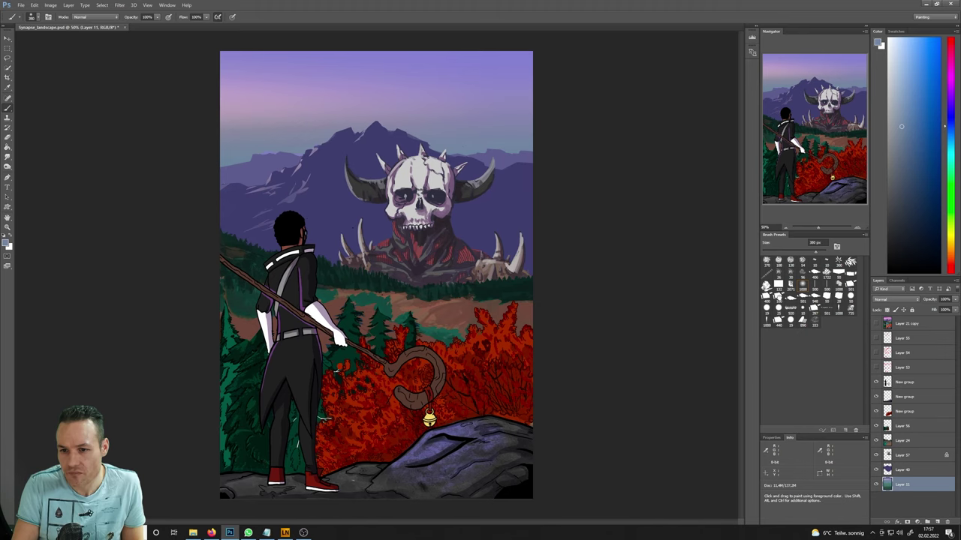
key(bracketright)
key(bracketright)
key(bracketright)
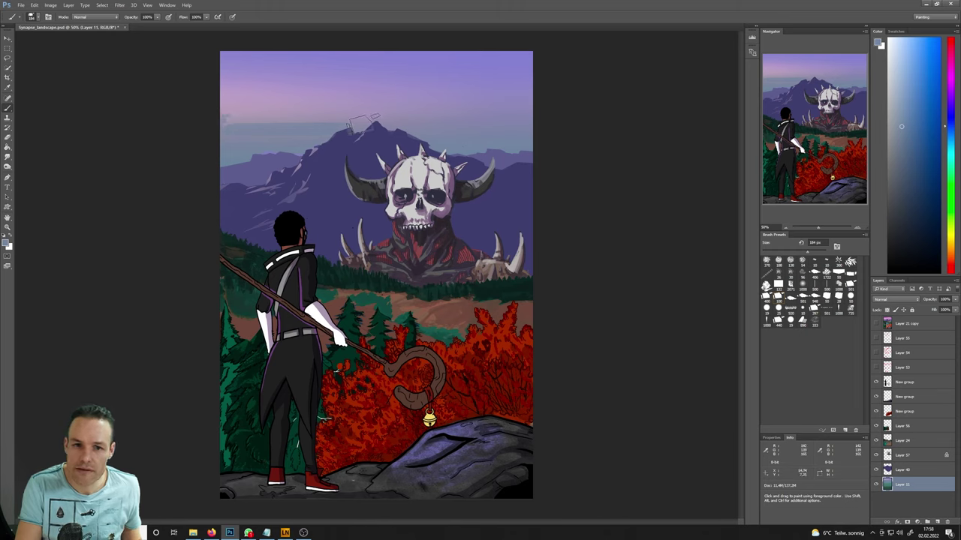
- Sample a paler sky tone and paint a light haze band just above the distant ridges on both sides of the mountain
key(i)
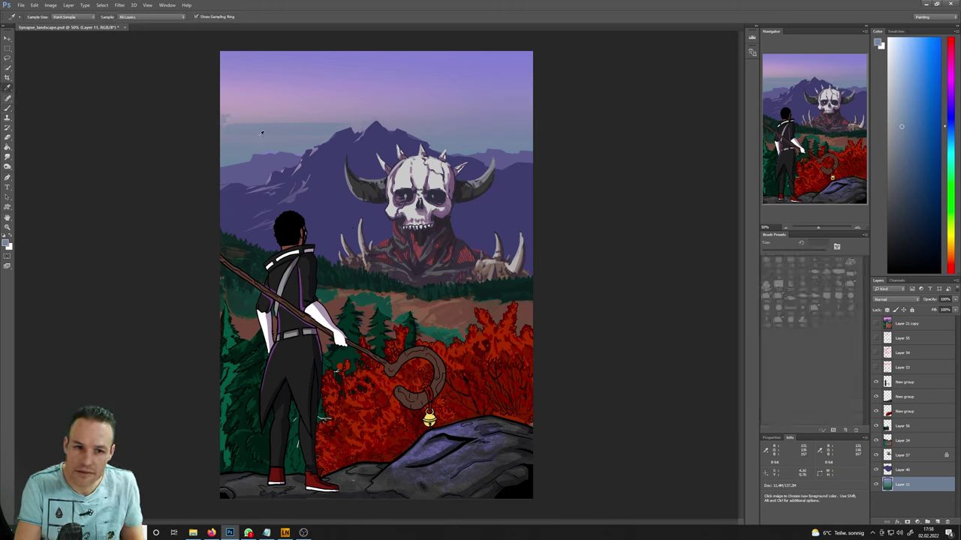
click(262, 132)
key(b)
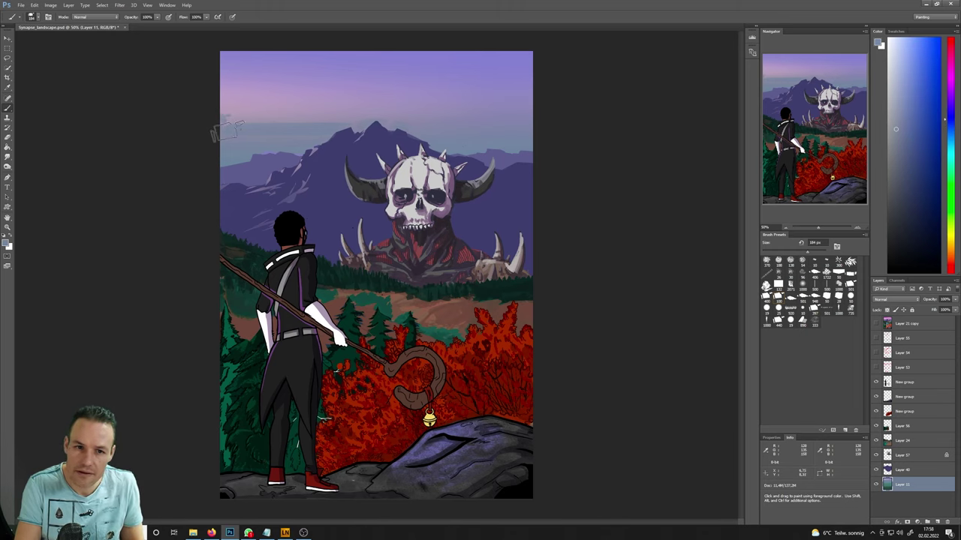
alt+click(309, 121)
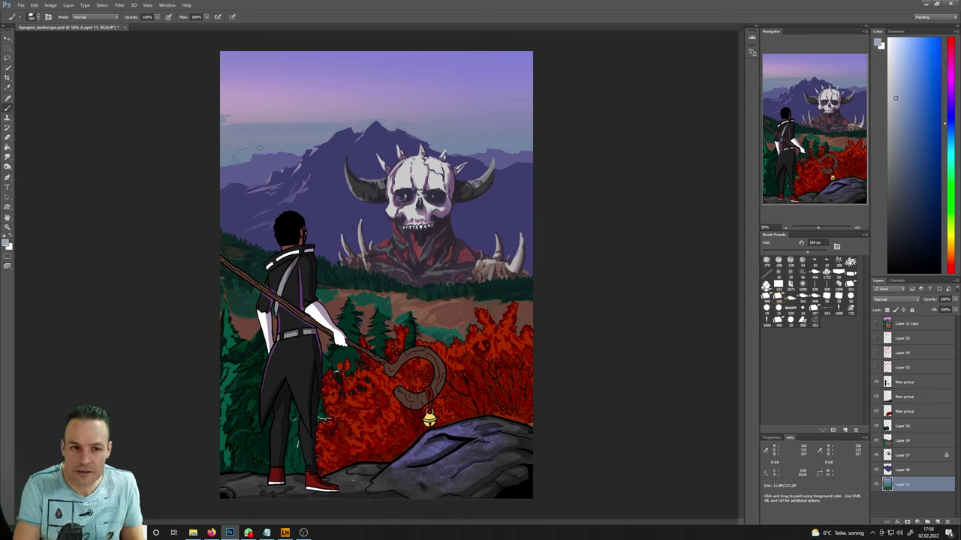
mouse_move(221, 155)
mouse_down()
mouse_move(300, 150)
mouse_move(274, 152)
mouse_move(279, 172)
mouse_move(222, 153)
mouse_move(319, 155)
mouse_move(227, 159)
mouse_move(238, 159)
mouse_move(559, 150)
mouse_up()
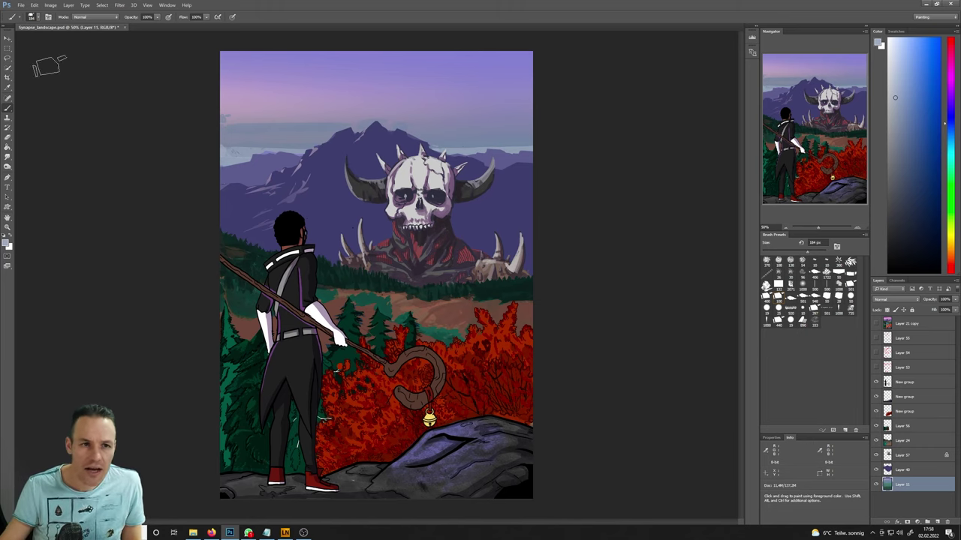
- Adjust the sky layer's Magentas with Hue/Saturation, setting saturation to -10 and shifting the hue slightly negative
click(50, 5)
mouse_move(75, 27)
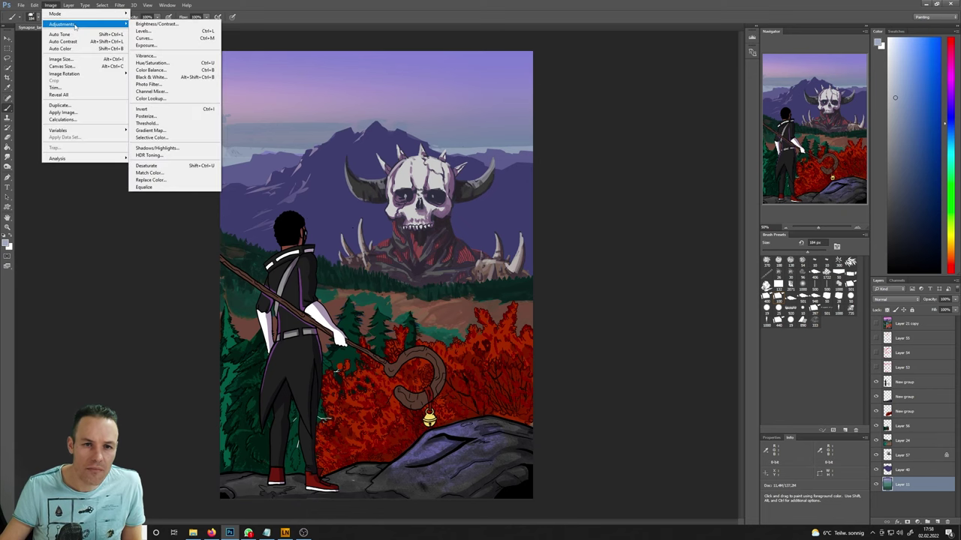
click(153, 62)
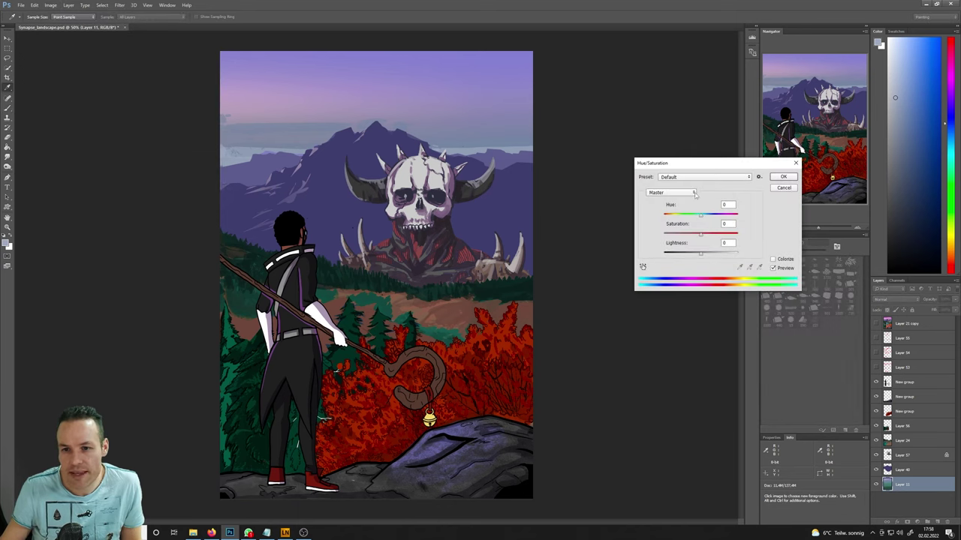
click(694, 194)
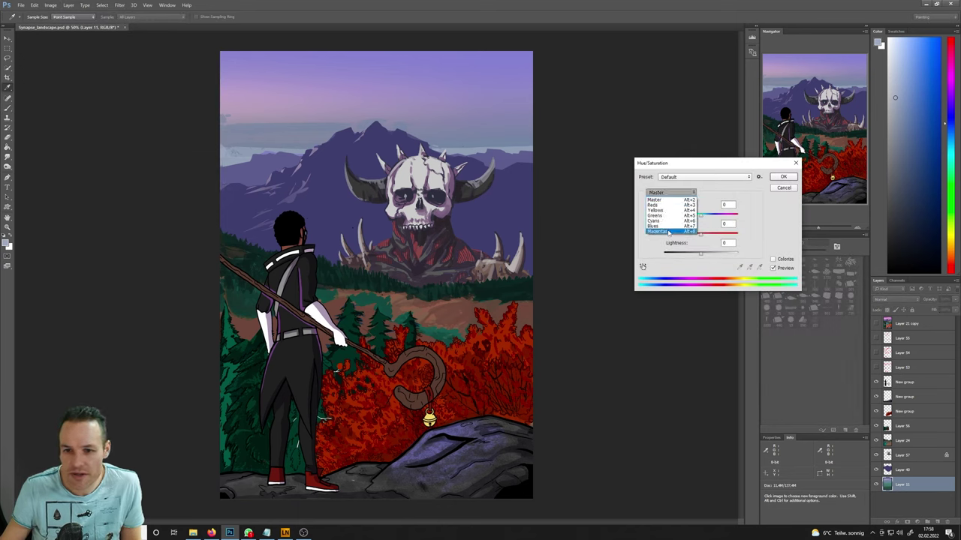
click(668, 231)
drag(701, 234, 637, 239)
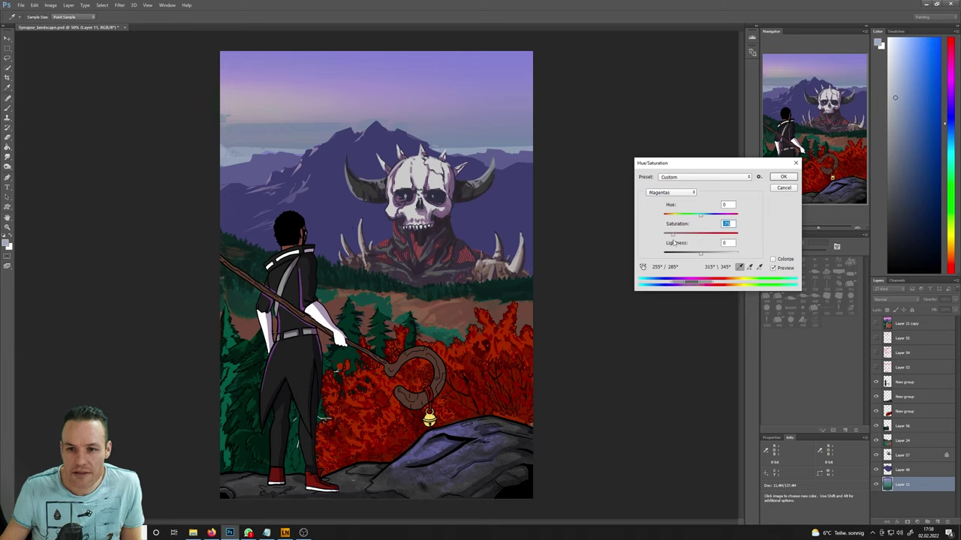
mouse_move(700, 216)
mouse_down()
mouse_move(687, 216)
mouse_move(692, 223)
mouse_up()
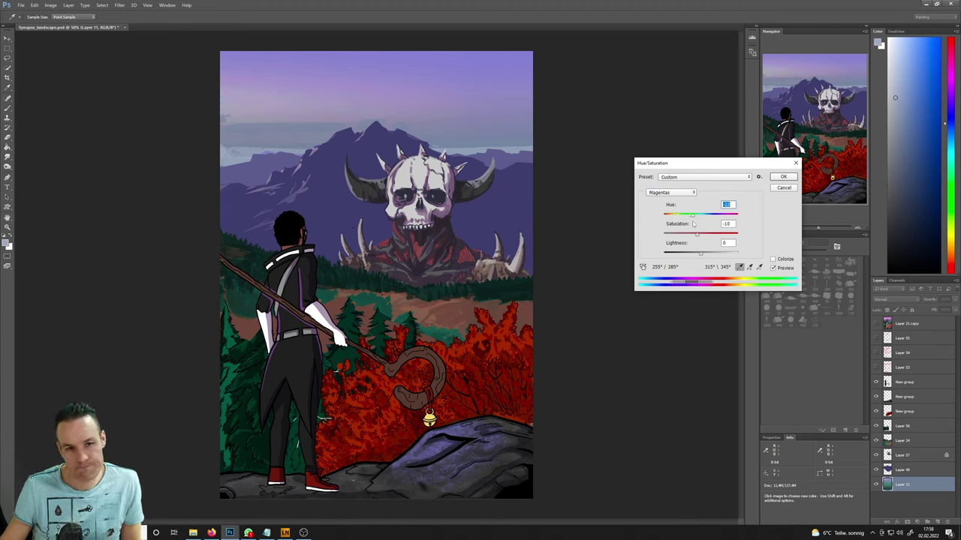
- Set the Blues hue to -2, test a darker lightness and reset it, and apply the Hue/Saturation adjustment
click(679, 192)
click(700, 235)
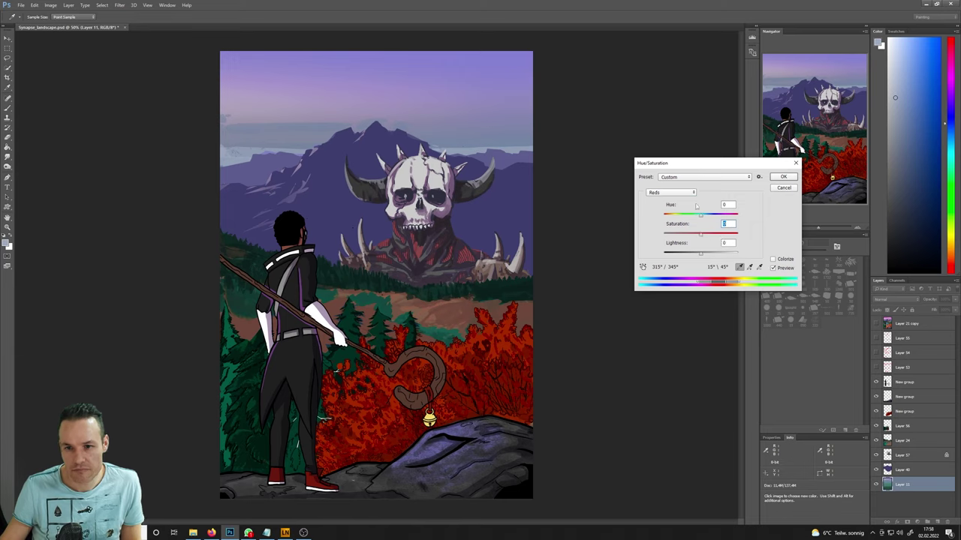
click(672, 193)
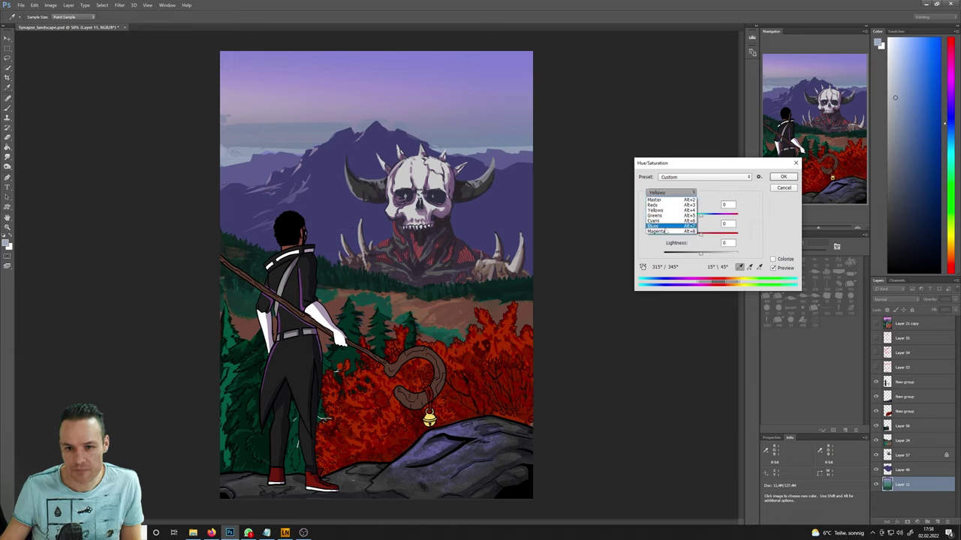
click(665, 226)
mouse_move(700, 233)
mouse_down()
mouse_move(721, 234)
mouse_move(700, 234)
mouse_move(696, 218)
mouse_up()
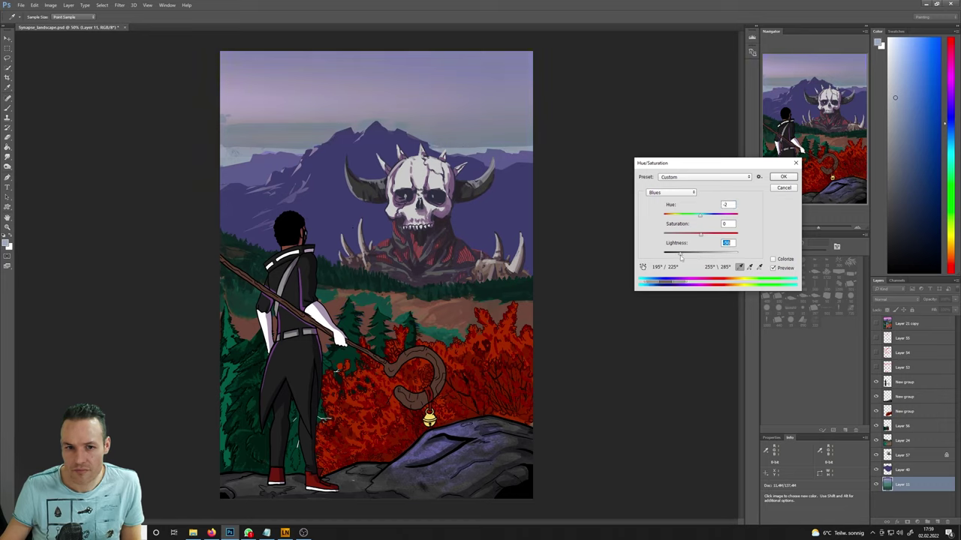
drag(680, 257, 701, 257)
click(783, 178)
- Mute the upper sky with greyish violet tones sampled from the painting, using a large soft round brush of 487 px
key(b)
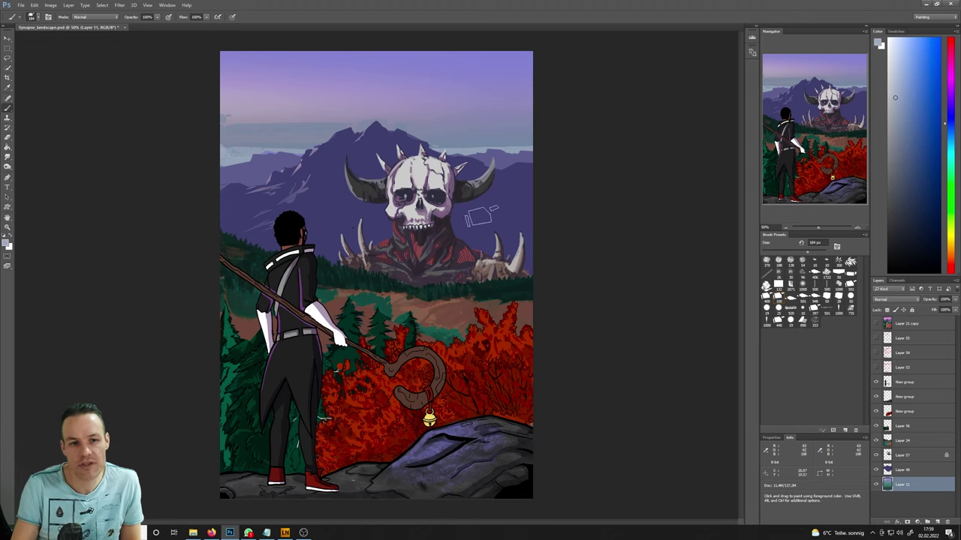
key(i)
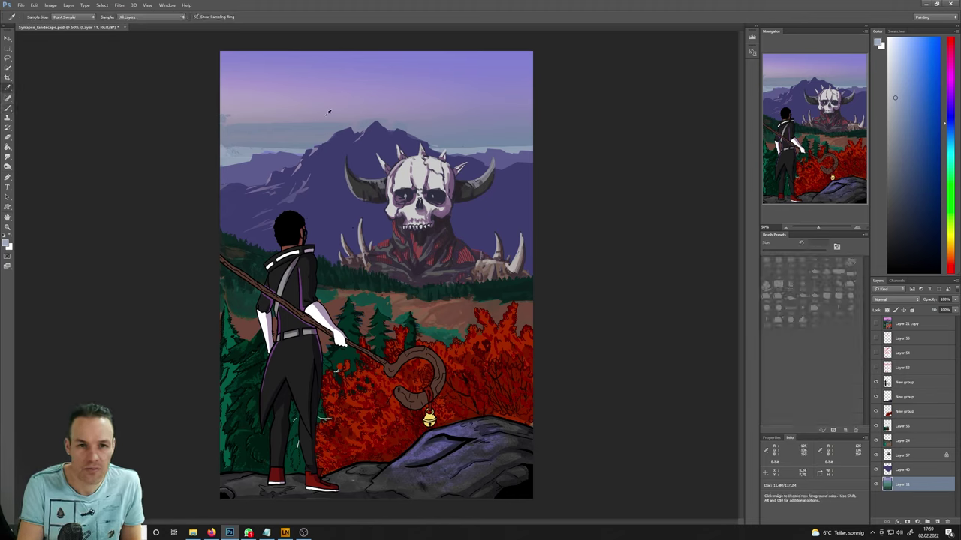
click(383, 139)
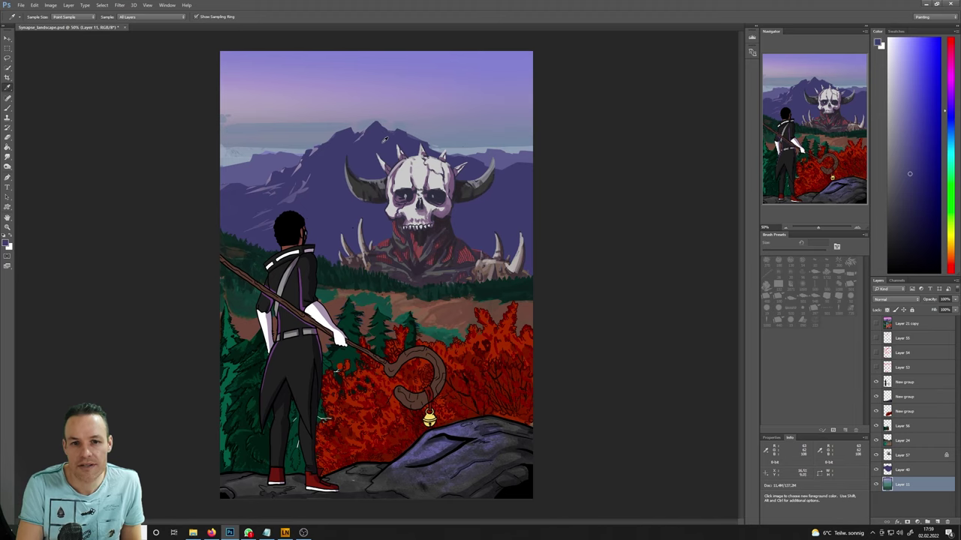
click(467, 56)
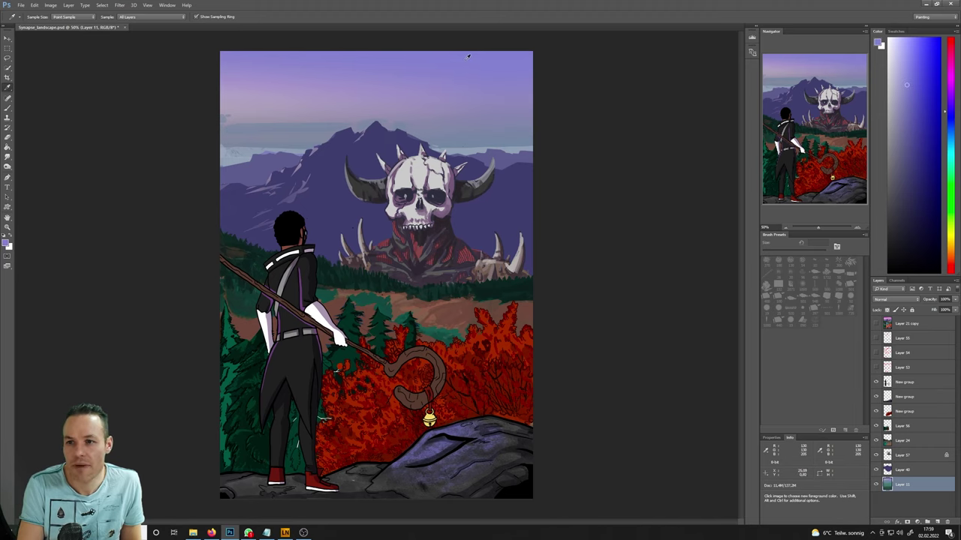
click(386, 149)
click(461, 51)
key(b)
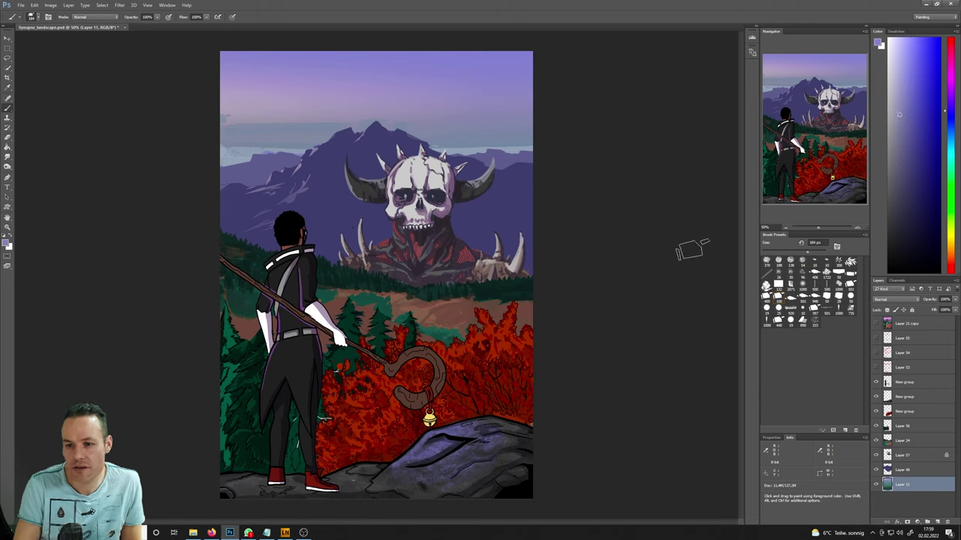
click(803, 286)
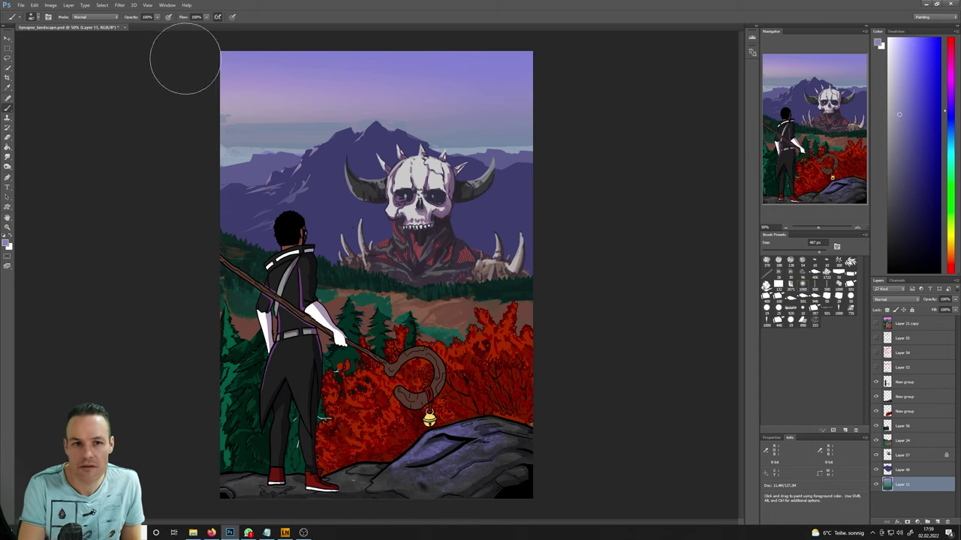
drag(188, 60, 485, 64)
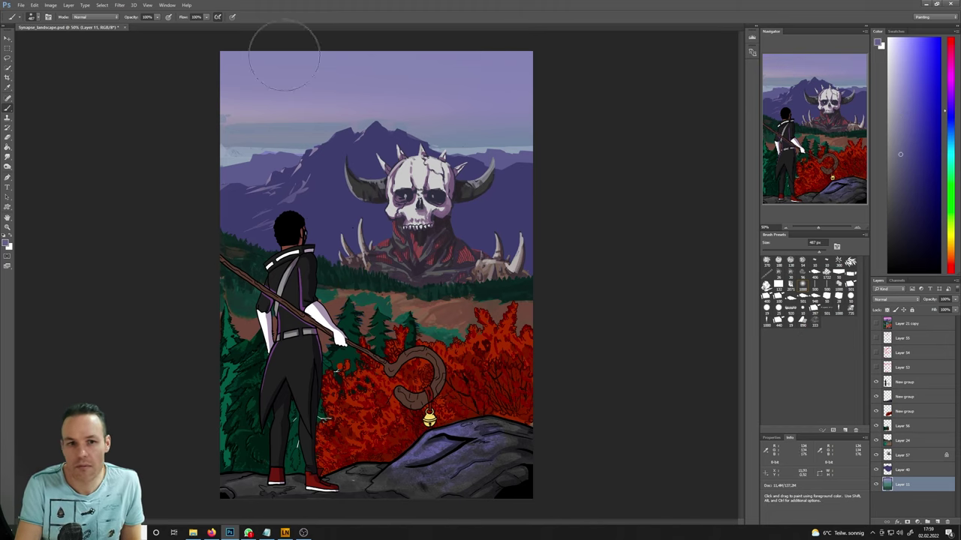
mouse_move(210, 57)
mouse_down()
mouse_move(404, 51)
mouse_move(625, 65)
mouse_move(454, 87)
mouse_move(583, 96)
mouse_move(466, 108)
mouse_move(693, 107)
mouse_up()
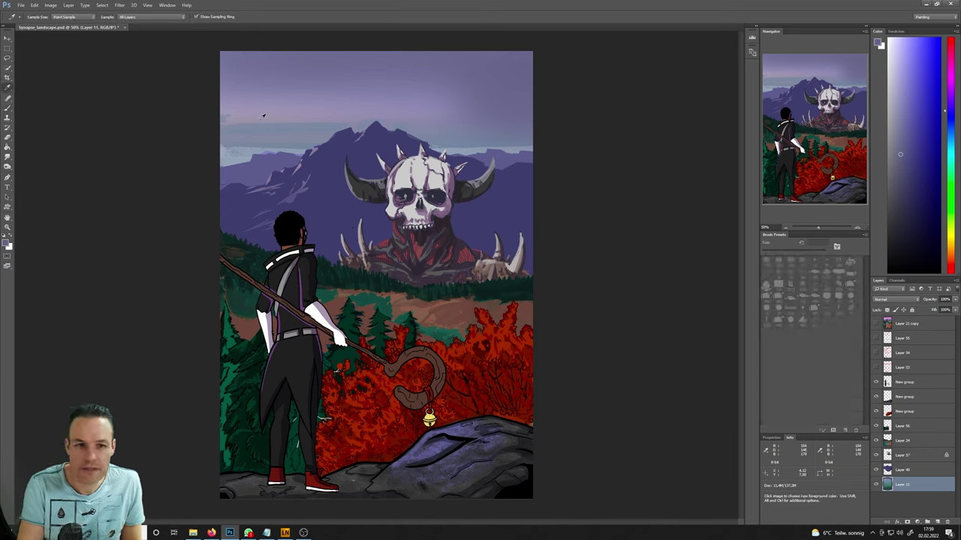
- Paint textured cloud and haze strokes along the lower sky on both sides of the peak, using violet and bluish grey tones sampled from the painting
alt+click(349, 152)
mouse_move(218, 126)
mouse_down()
mouse_move(307, 135)
mouse_move(347, 132)
mouse_move(341, 124)
mouse_move(431, 129)
mouse_move(263, 125)
mouse_up()
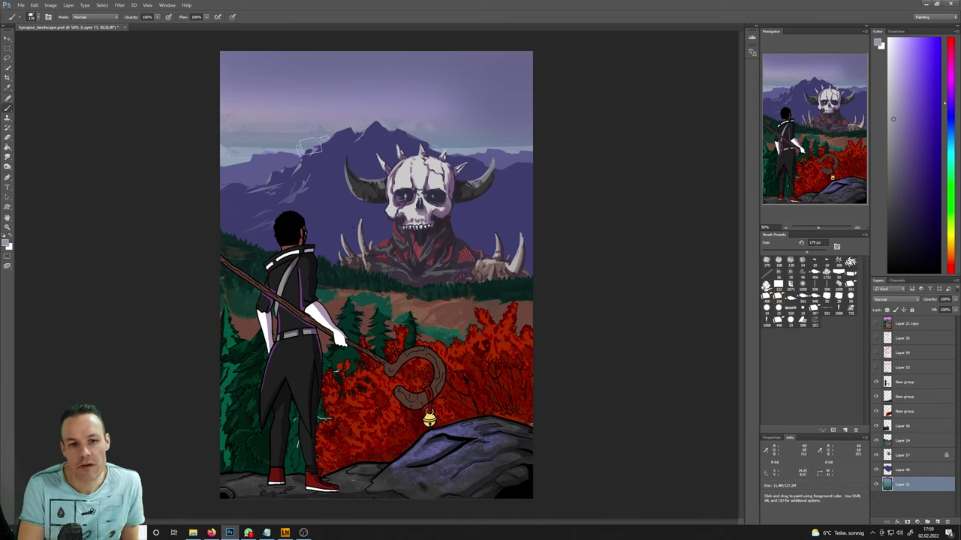
alt+click(316, 155)
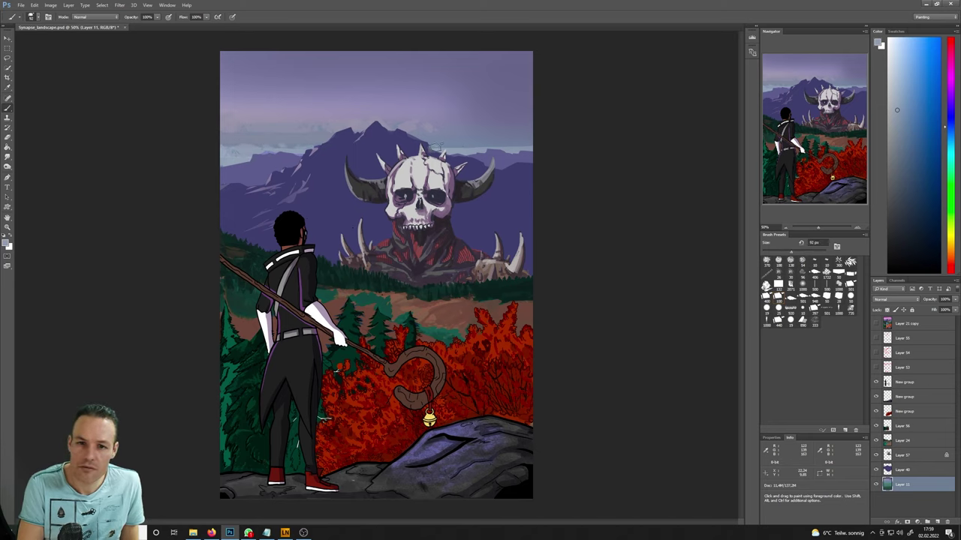
alt+click(432, 125)
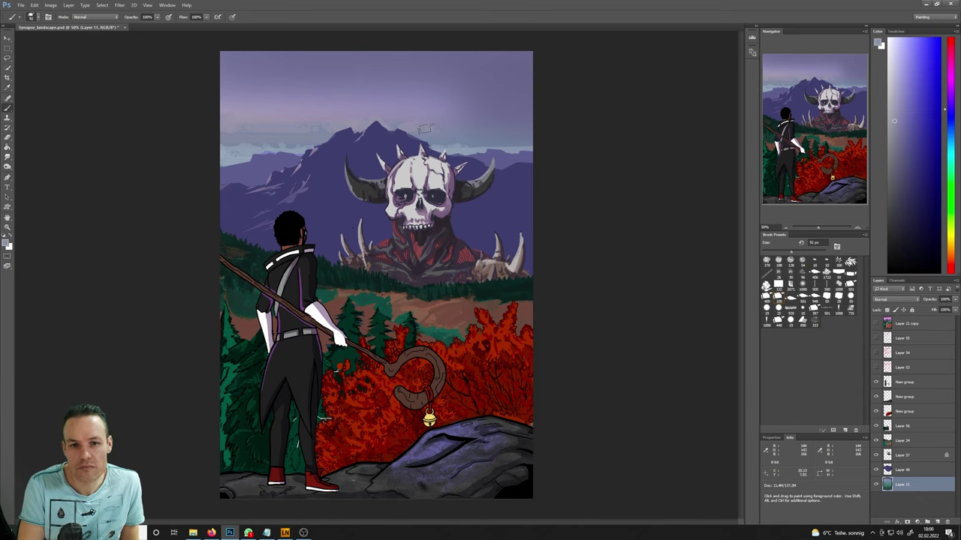
alt+click(434, 128)
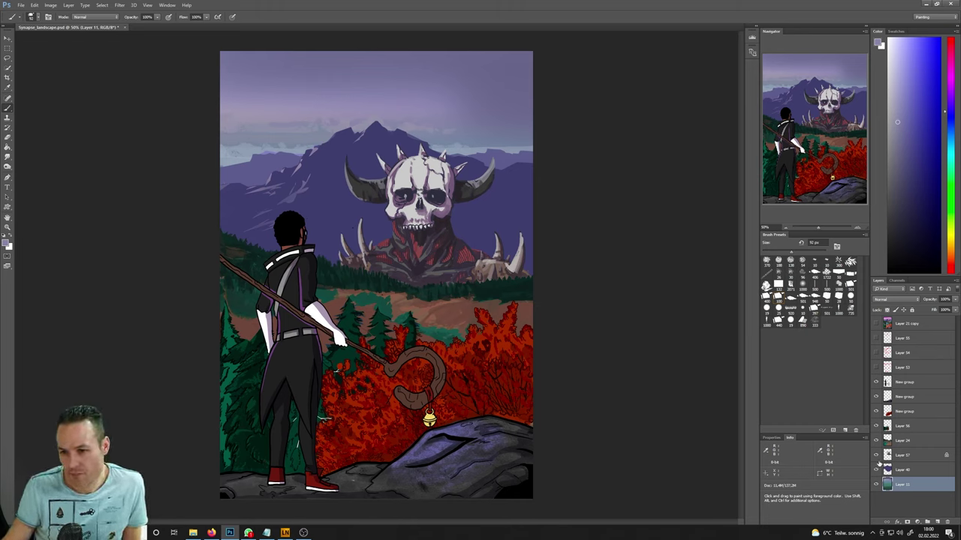
- Desaturate the distant mountain layer with Hue/Saturation, setting the Master saturation to -21 and comparing the result with the preview
click(900, 470)
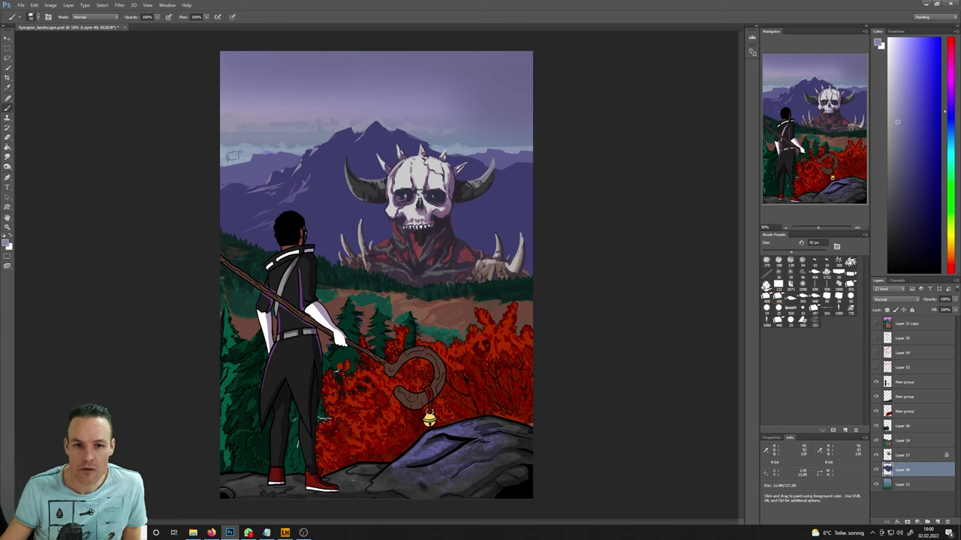
click(51, 5)
mouse_move(75, 25)
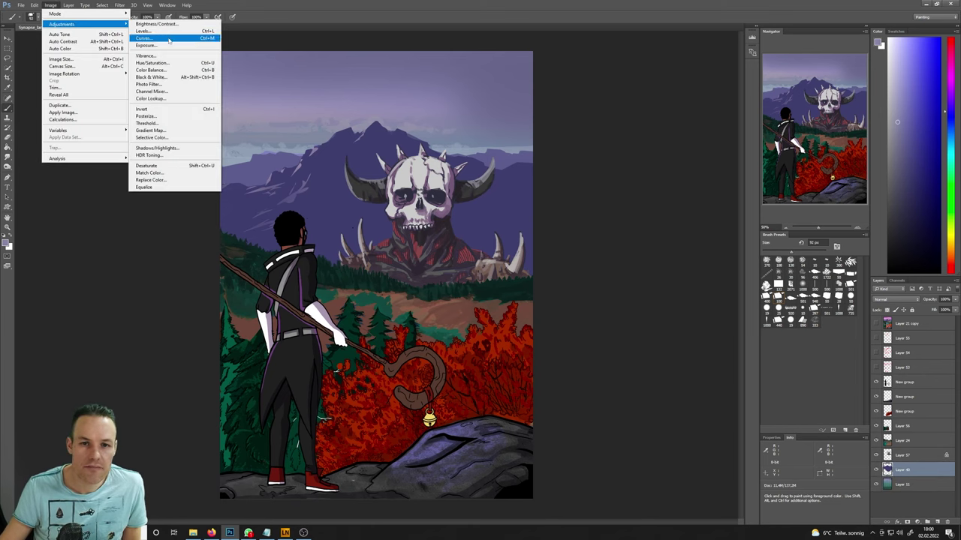
click(168, 65)
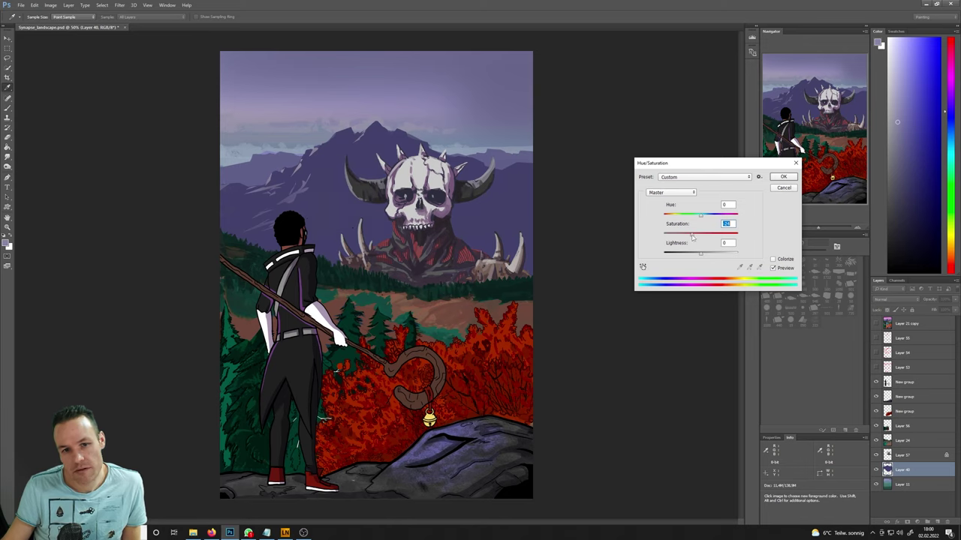
click(773, 268)
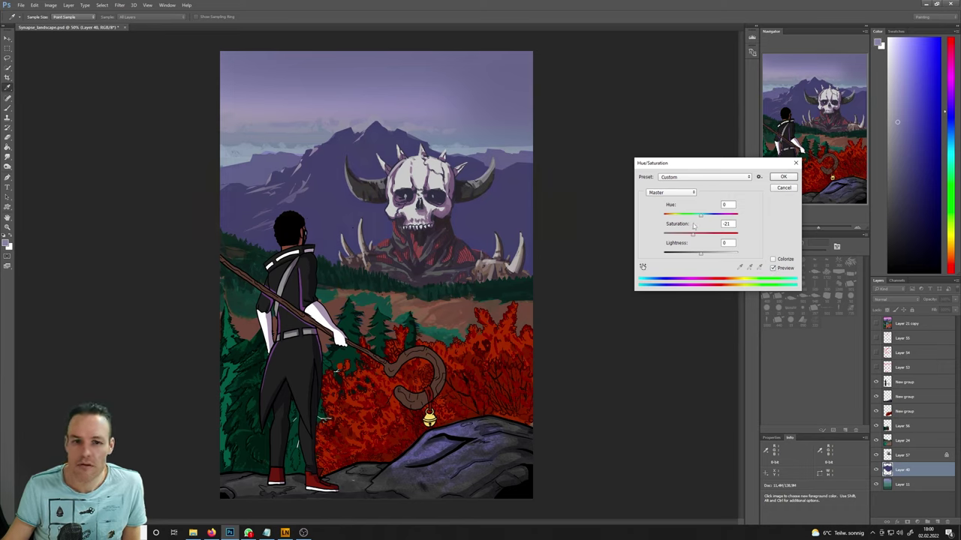
- Apply the Hue/Saturation adjustment to the mountain layer, Layer 40, with a saturation of -21
click(780, 178)
key(b)
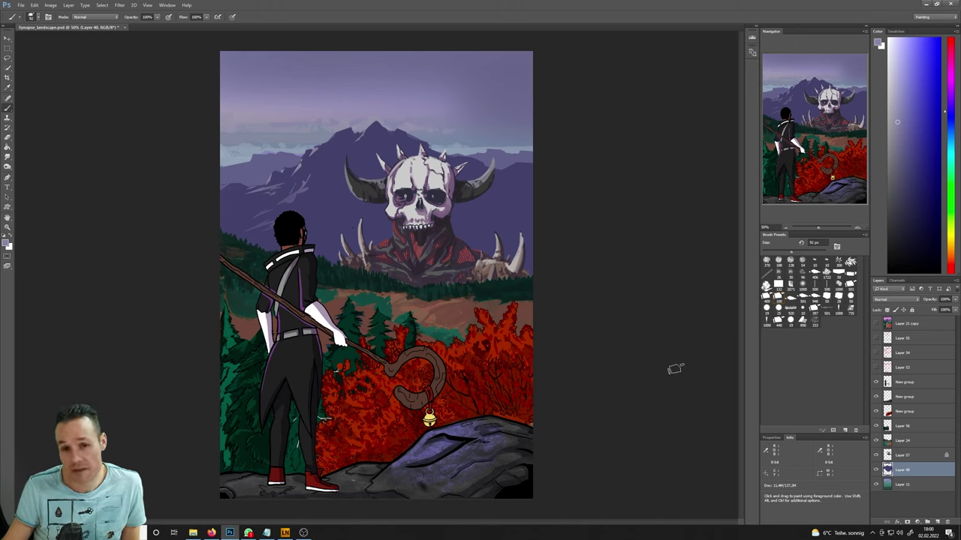
- Identify Layer 24 as the meadow layer by toggling its visibility, then paint sampled muted purple tones over the meadow's right end
click(898, 442)
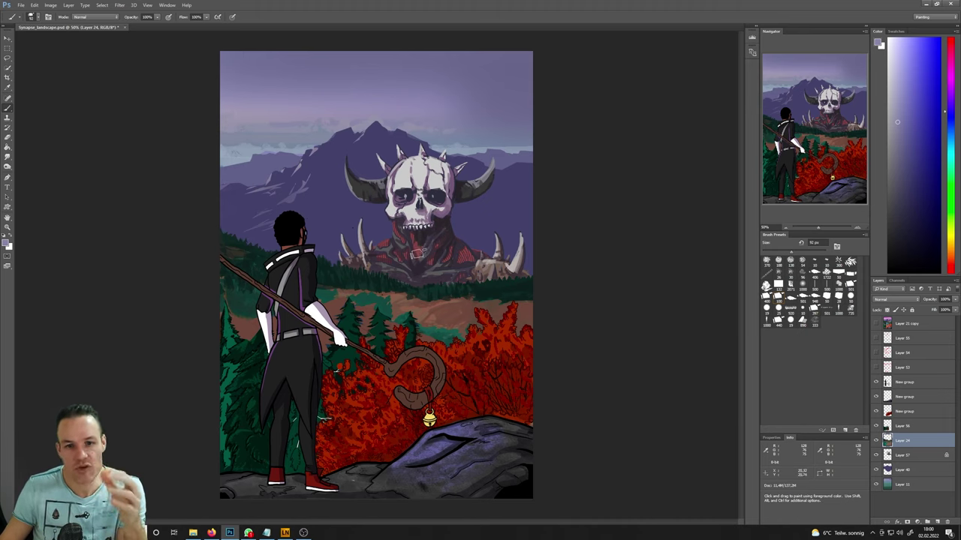
click(876, 442)
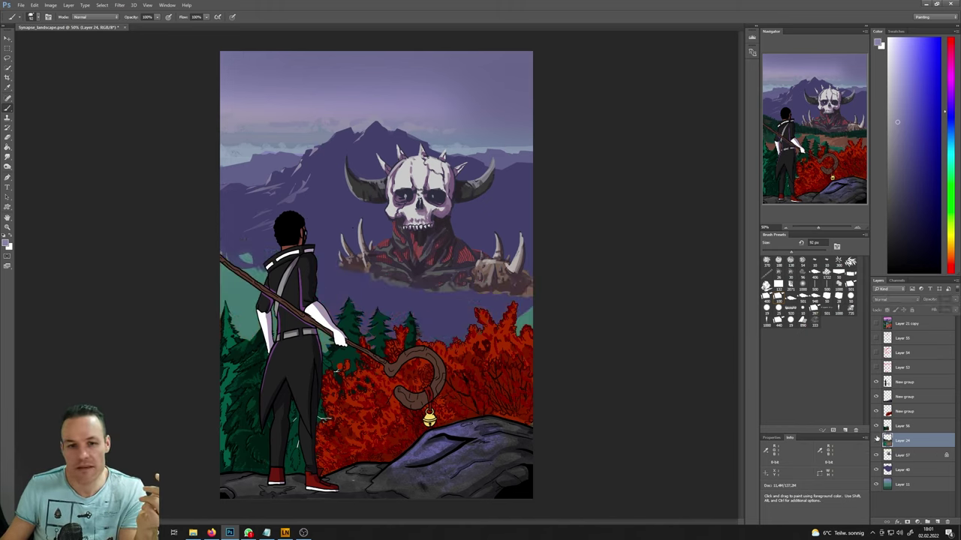
click(875, 442)
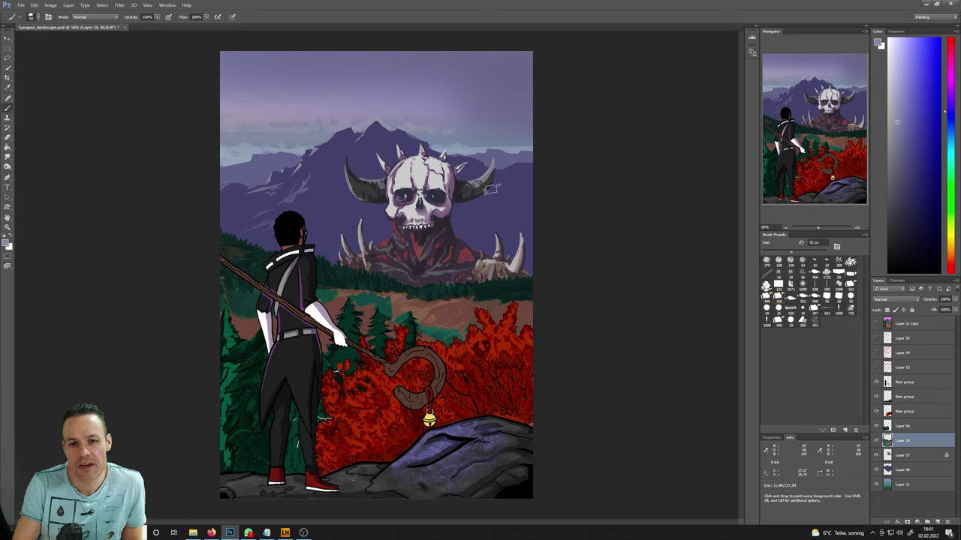
alt+click(496, 67)
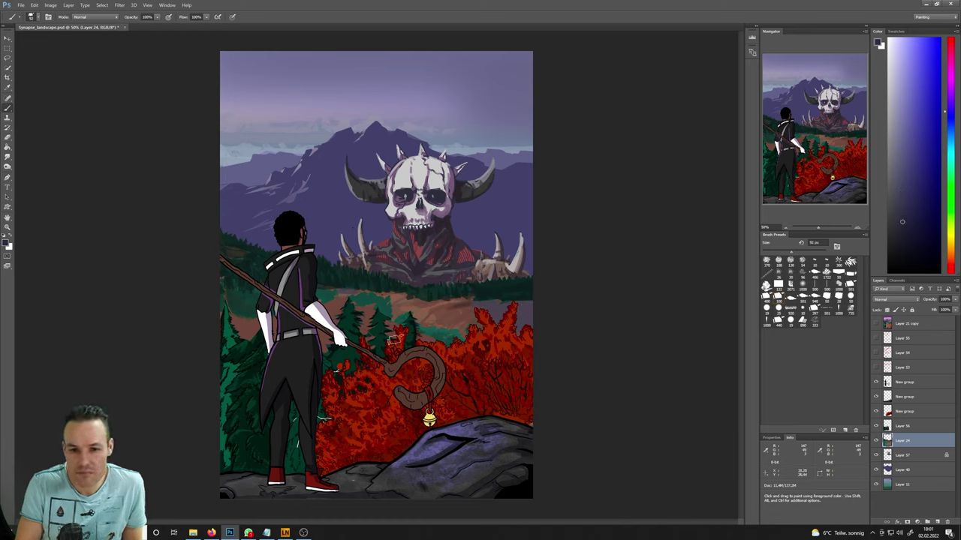
alt+click(488, 300)
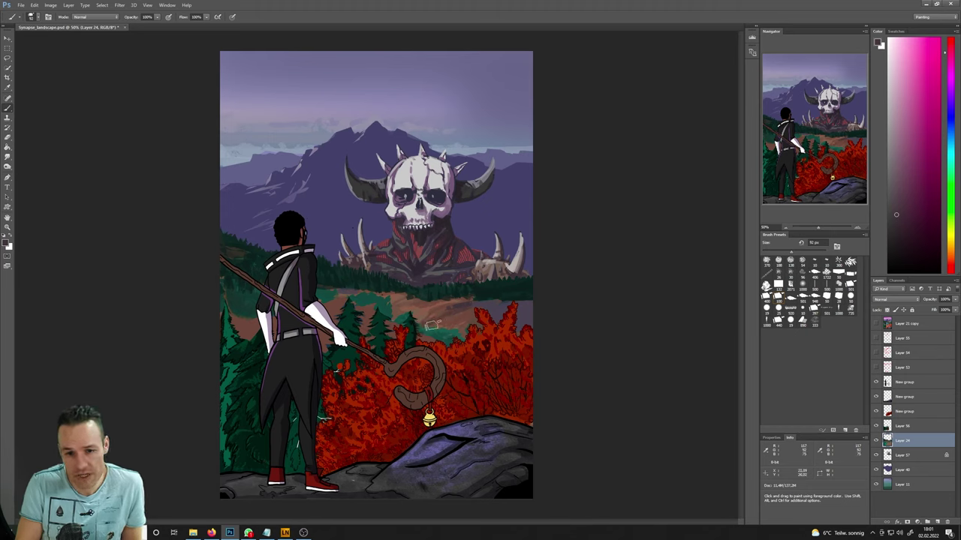
- Lasso thin irregular patches across the meadow on Layer 24, brush sampled tones inside them, and deselect
key(l)
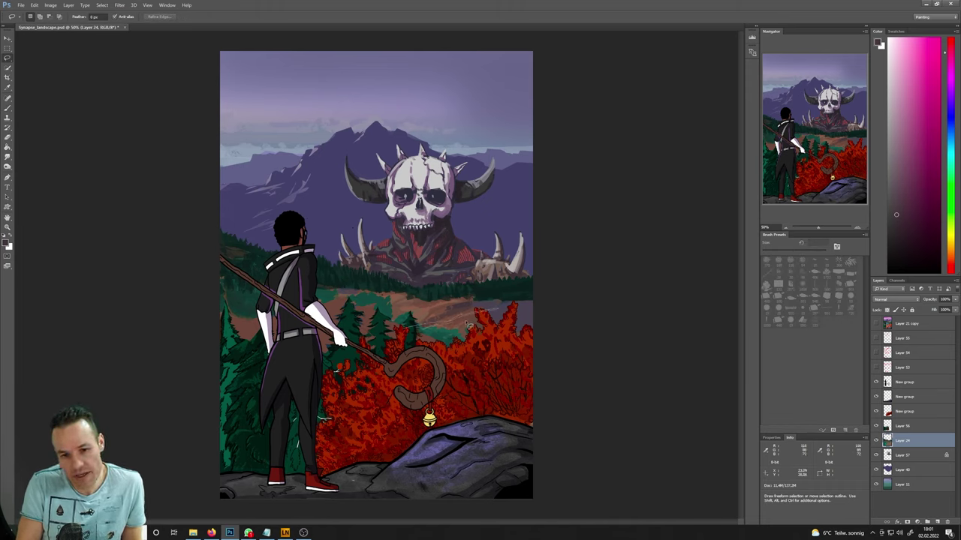
mouse_move(451, 331)
mouse_down()
mouse_move(538, 323)
mouse_move(460, 338)
mouse_up()
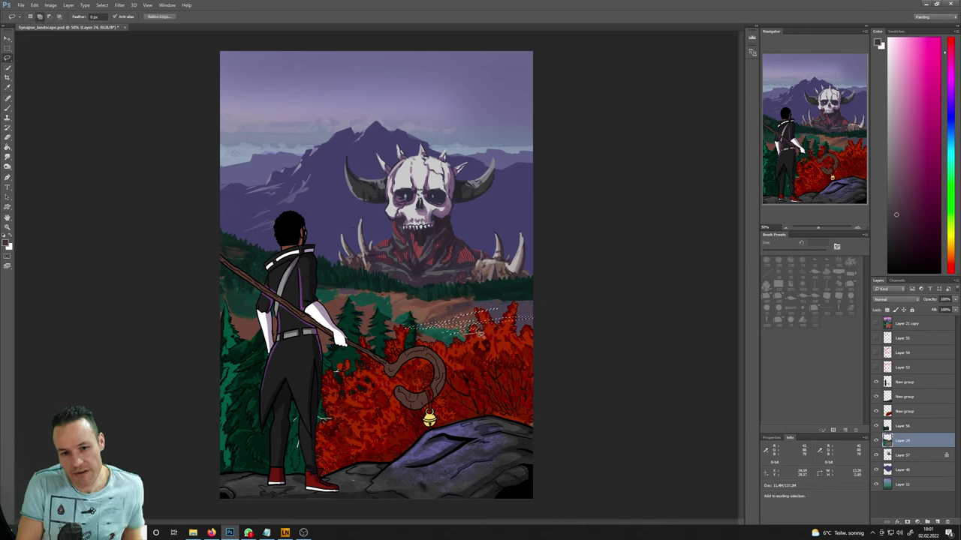
mouse_move(538, 327)
mouse_down()
mouse_move(504, 305)
mouse_move(547, 305)
mouse_up()
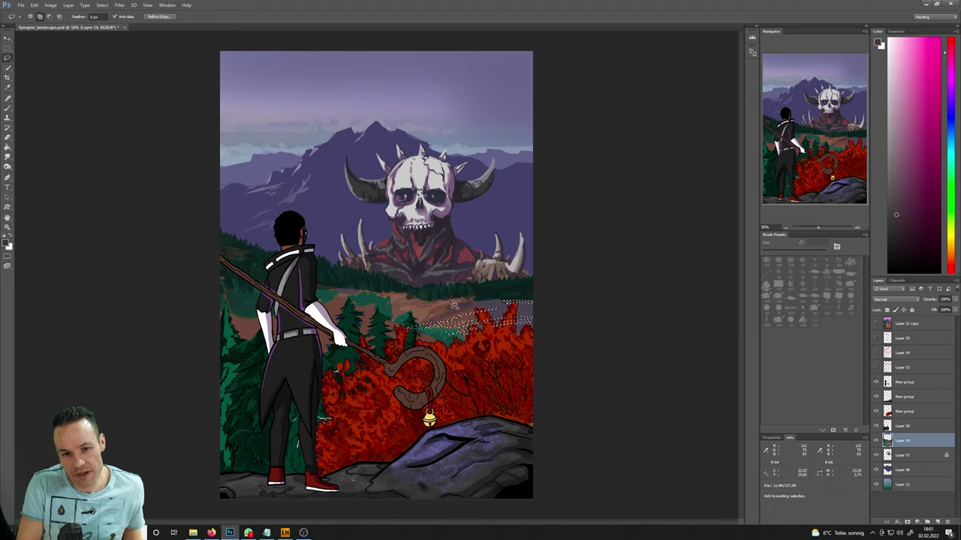
mouse_move(453, 304)
mouse_down()
mouse_move(385, 313)
mouse_move(414, 312)
mouse_move(392, 321)
mouse_up()
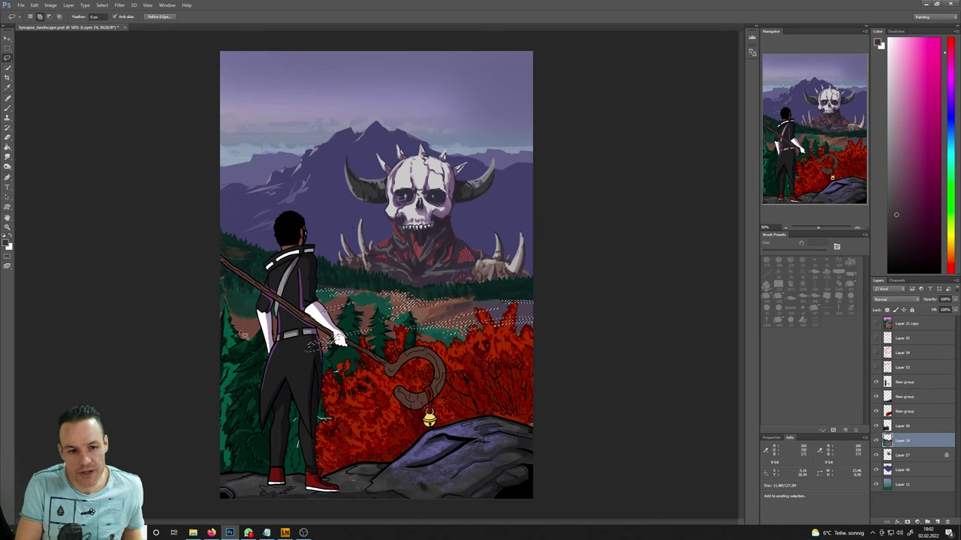
key(b)
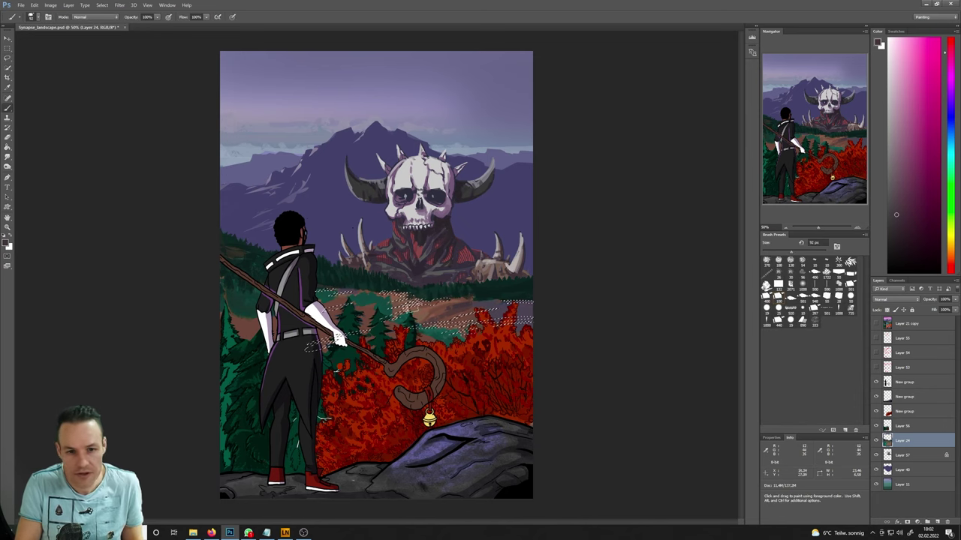
key(ctrl+d)
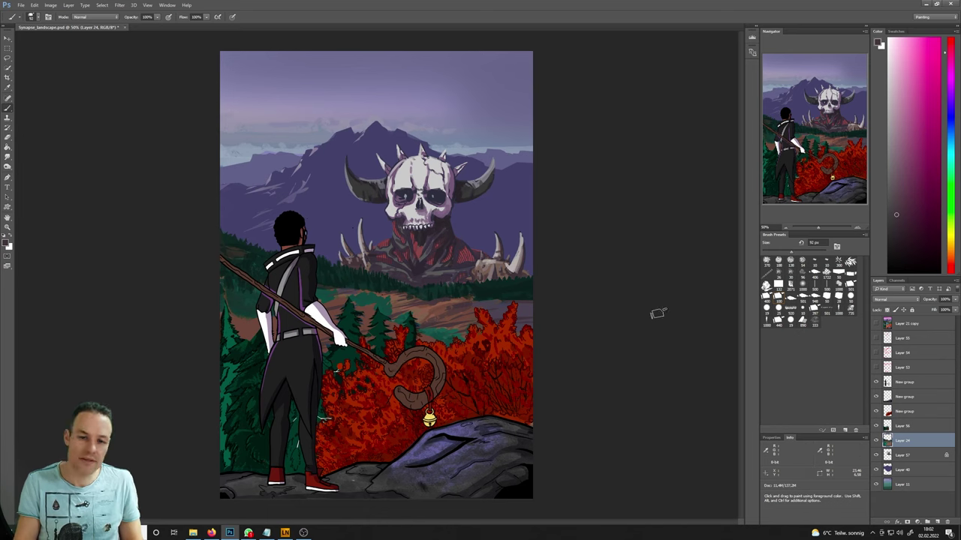
key(l)
drag(641, 325, 638, 310)
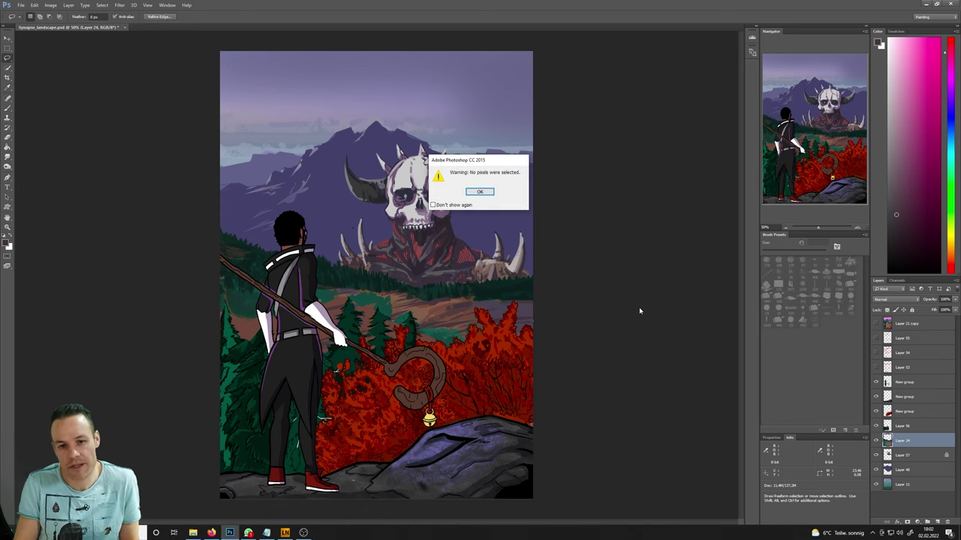
click(480, 192)
- Sample a muted purple-brown from the meadow and brush it over the ground above the red bushes at the right end
key(b)
key(i)
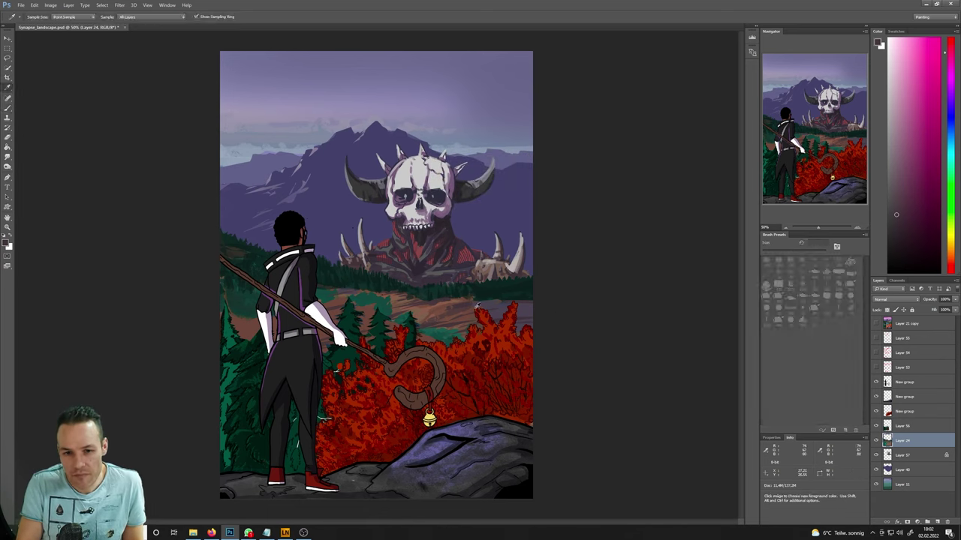
click(464, 304)
key(b)
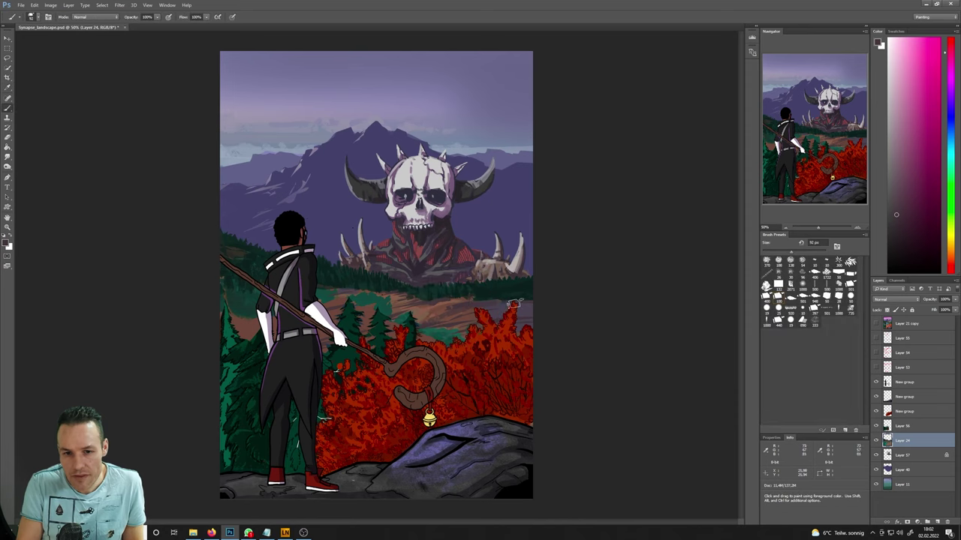
- Sample dark green and brown tones and paint ground detail into the middle of the meadow beside the fir trees
alt+click(524, 301)
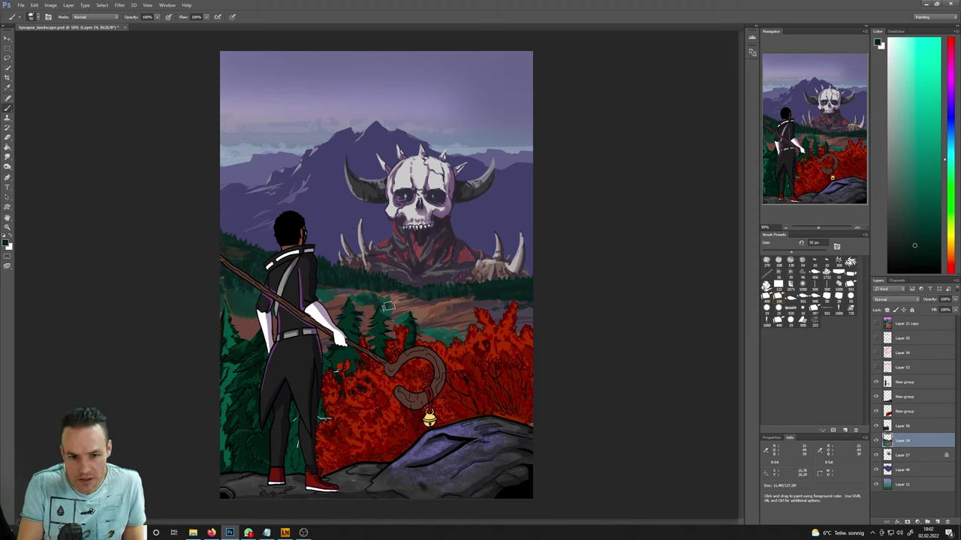
alt+click(404, 304)
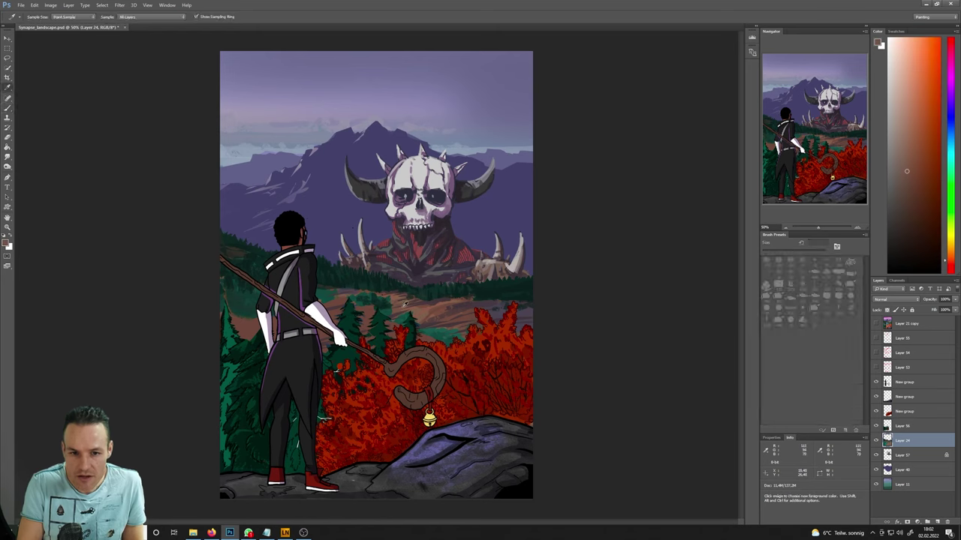
drag(397, 309, 379, 314)
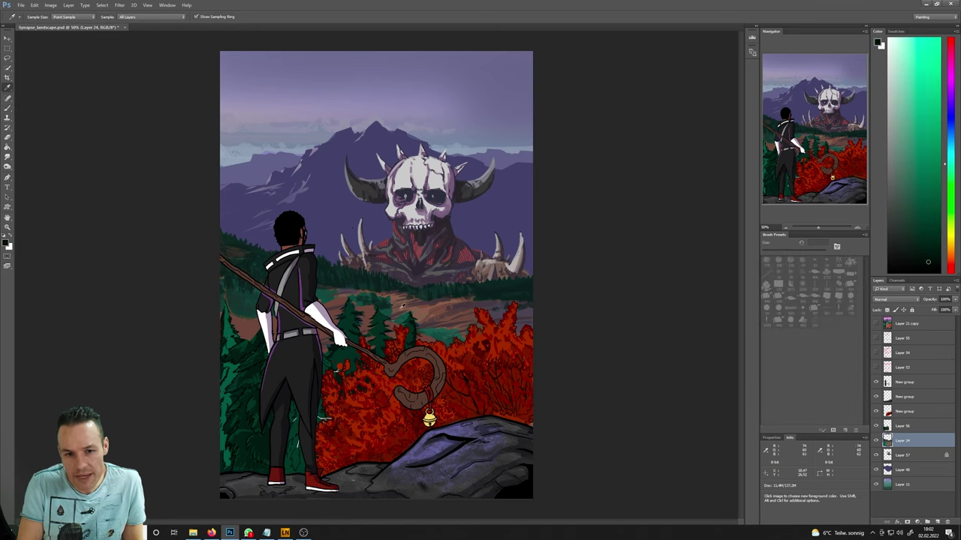
alt+click(402, 306)
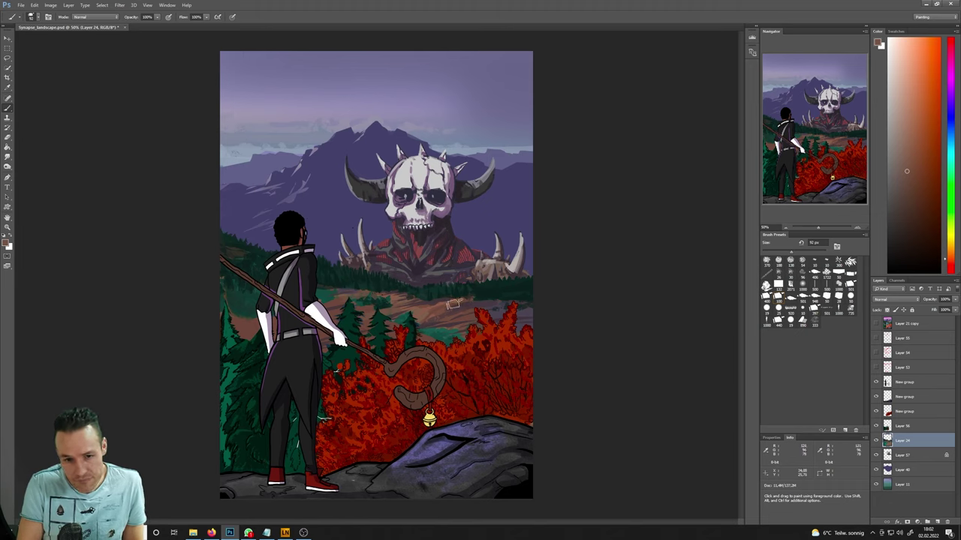
- Sample dark greens from the distant tree line and paint over the lighter green slope behind the figure's left side
key(i)
click(383, 285)
key(b)
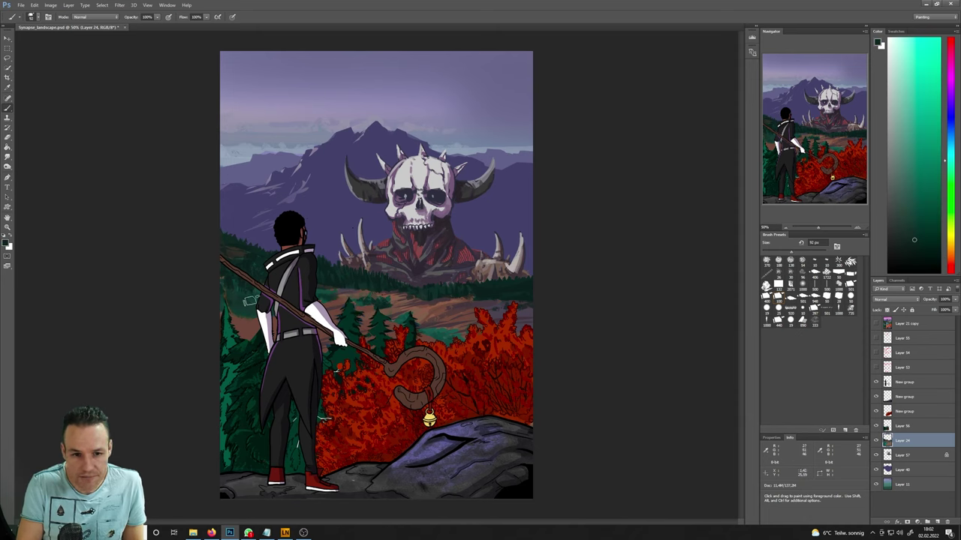
key(i)
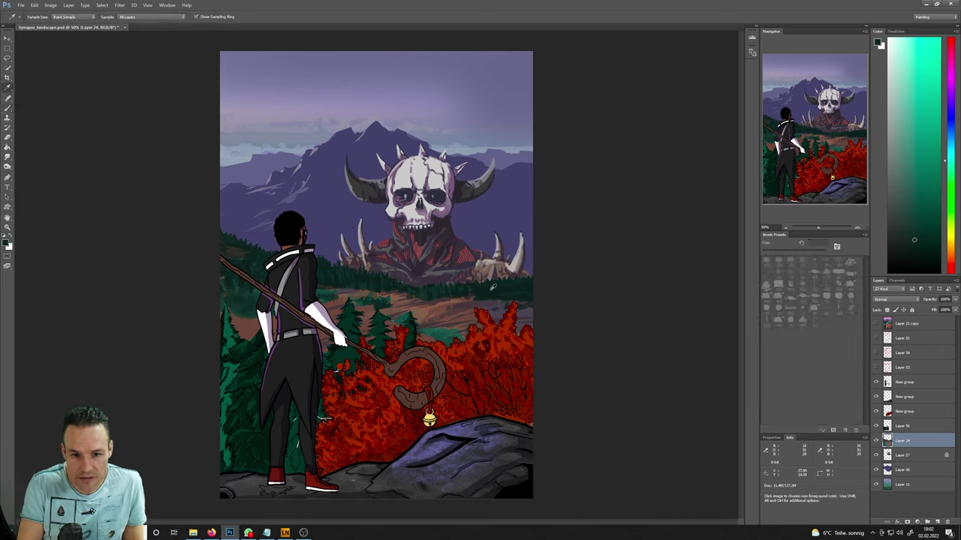
click(489, 289)
key(b)
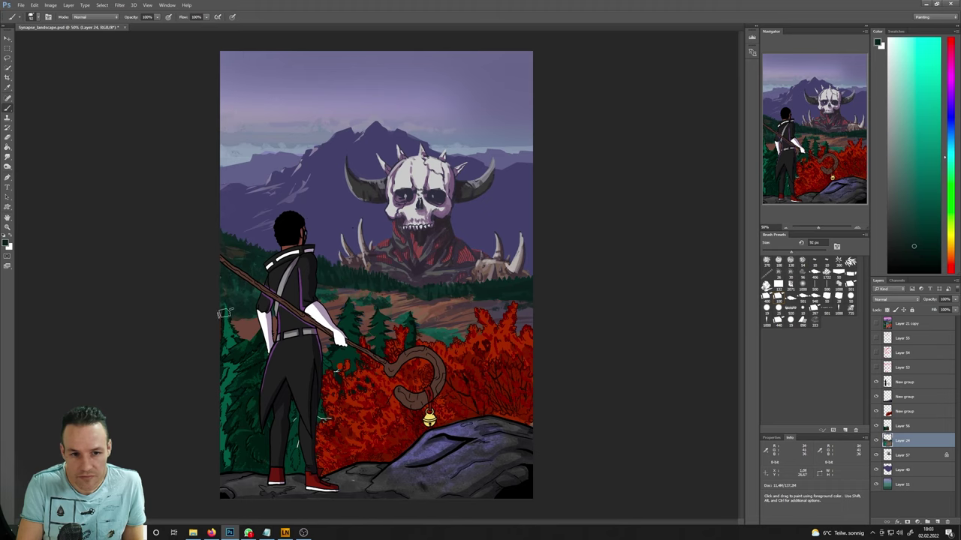
mouse_move(226, 314)
mouse_down()
mouse_move(254, 312)
mouse_move(242, 316)
mouse_up()
- Sample the muted purple of the meadow's right end and paint it over the brown ground behind the figure and firs
key(i)
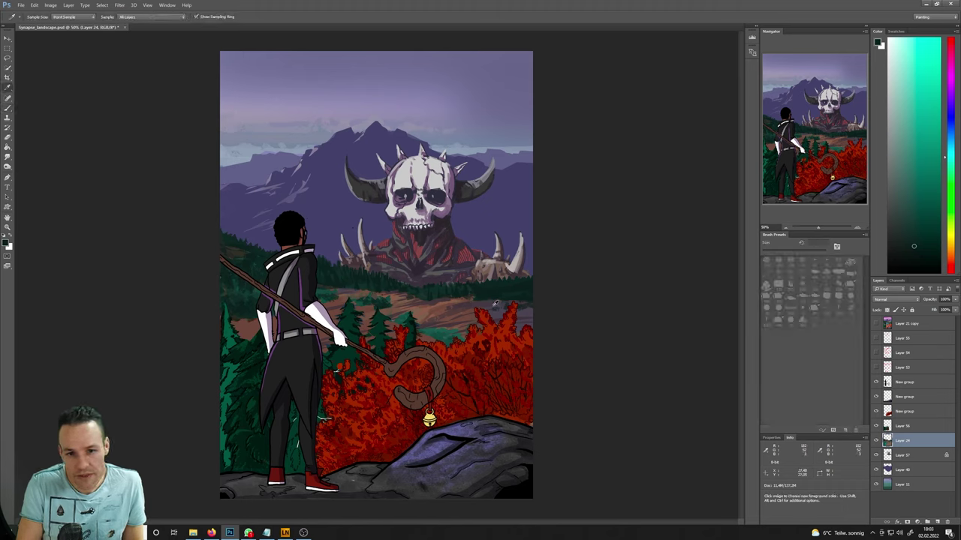
click(488, 303)
key(b)
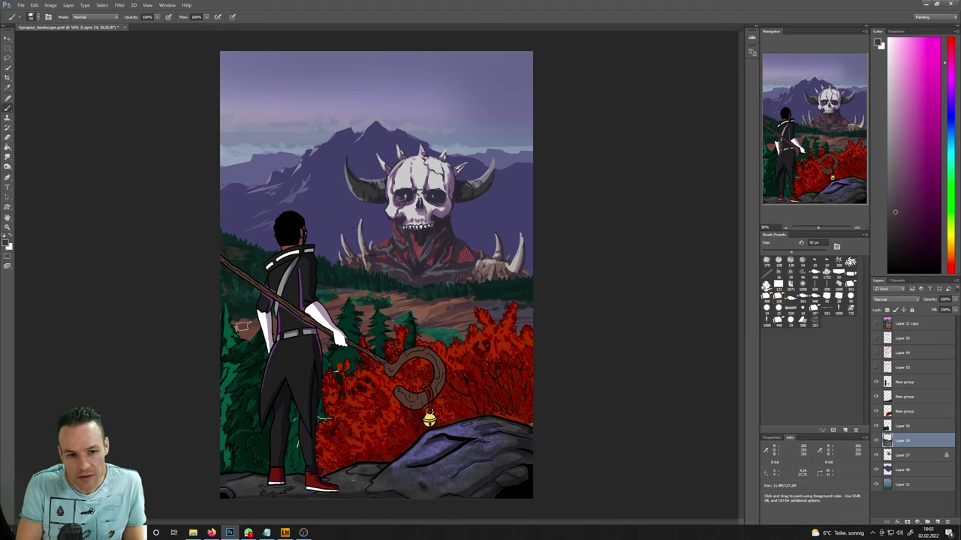
mouse_move(242, 327)
mouse_down()
mouse_move(225, 330)
mouse_move(277, 316)
mouse_up()
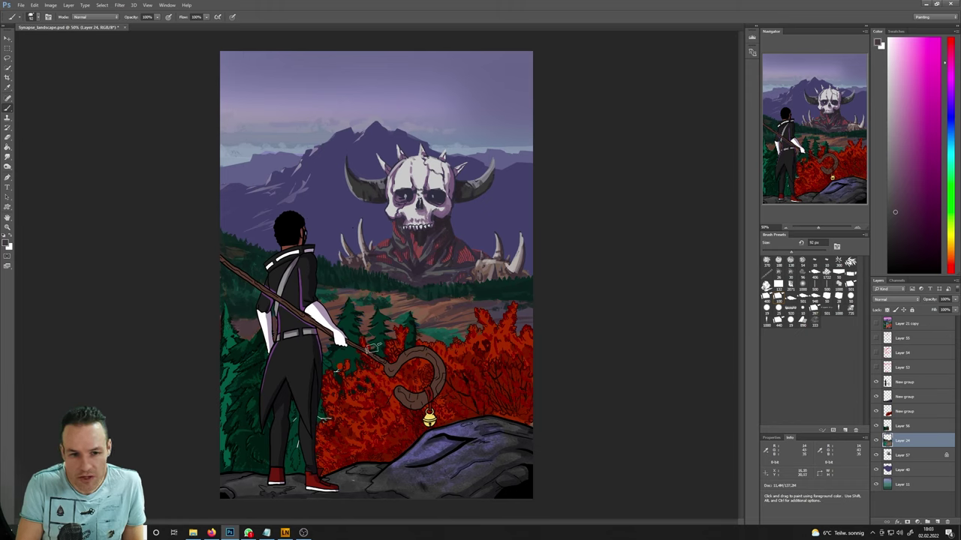
drag(375, 347, 401, 338)
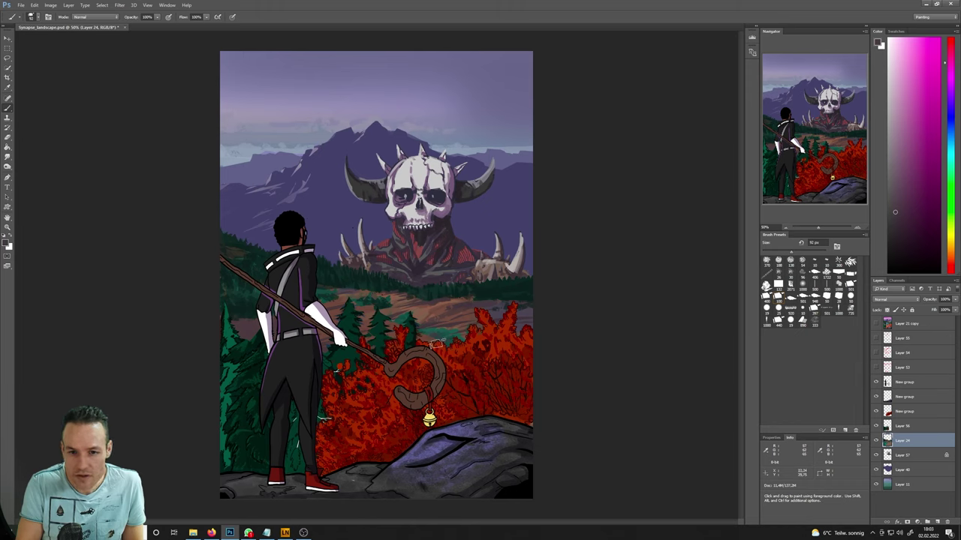
- Sample dark greens from the tree line and meadow and darken the light green patch above the red bushes
key(i)
click(398, 299)
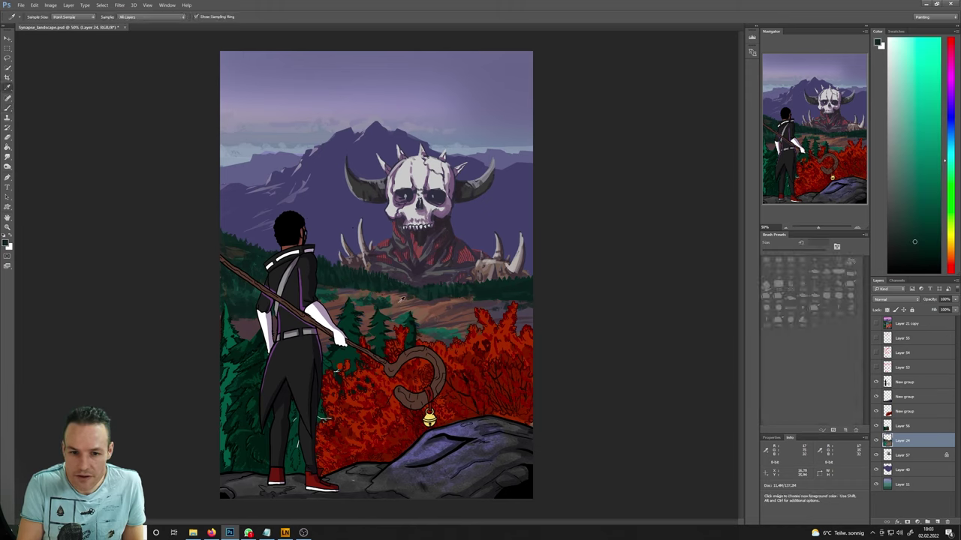
key(b)
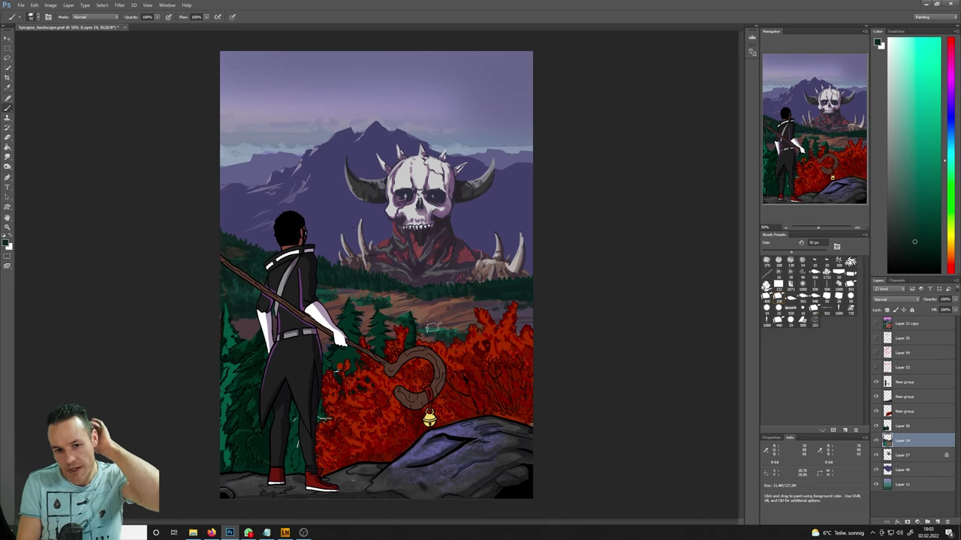
alt+click(497, 294)
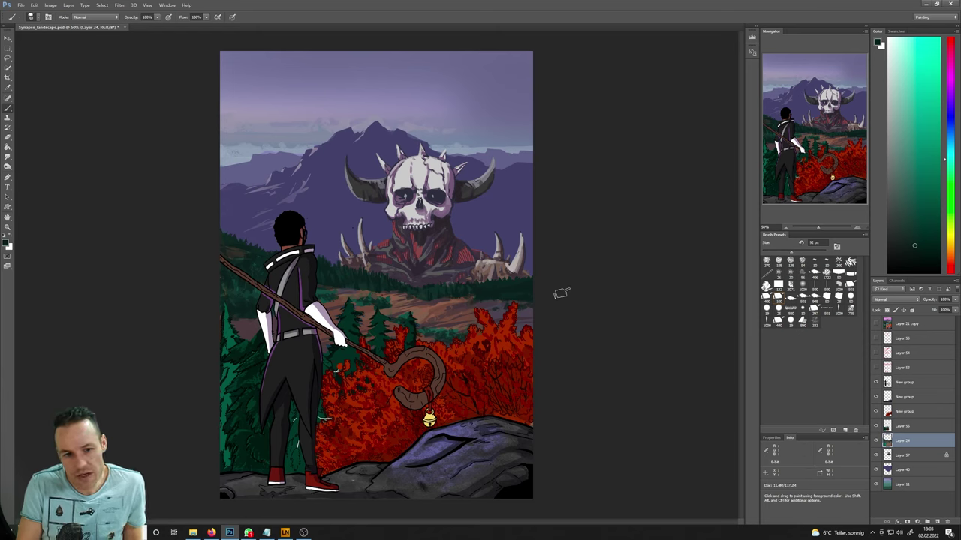
key(i)
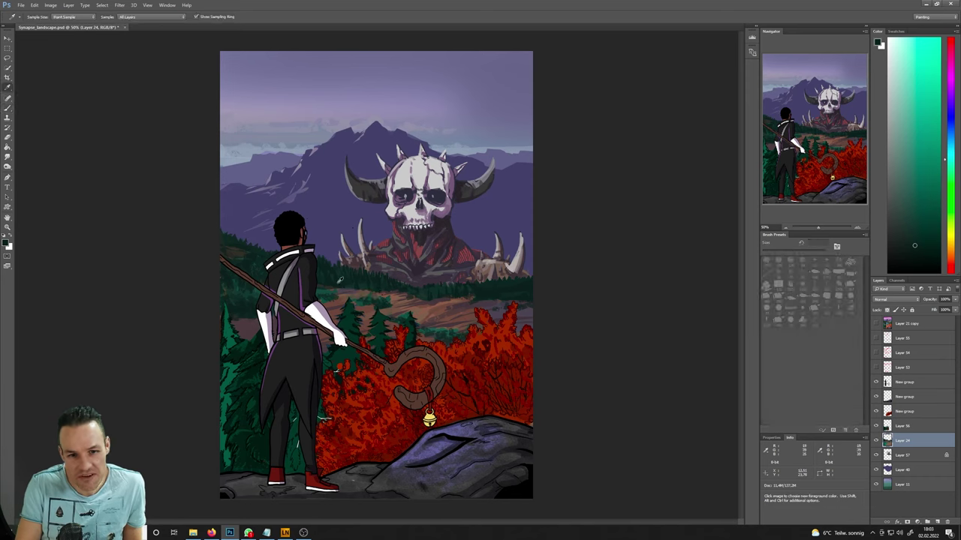
click(322, 299)
key(b)
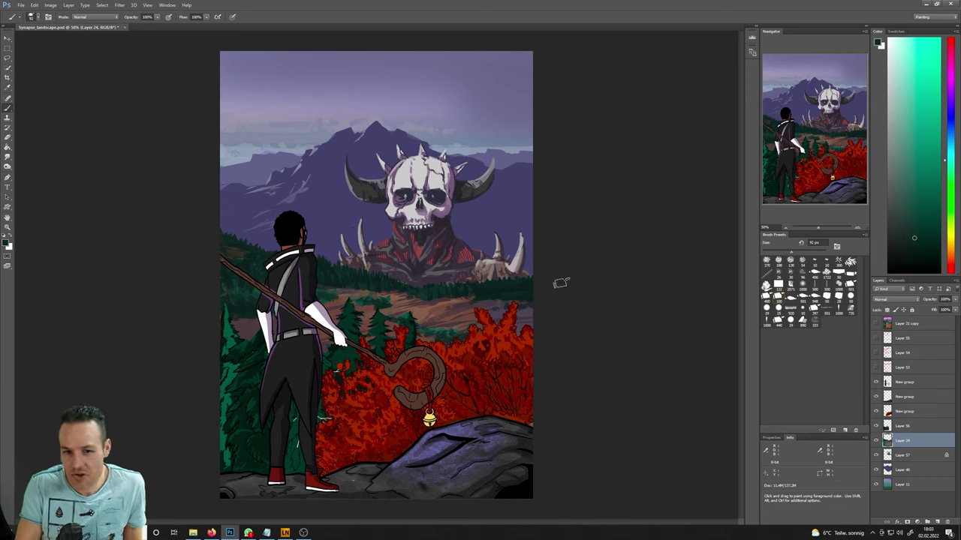
- Sample a dark reddish brown near the meadow's centre and brush muted accents across the ground above the red bushes
key(i)
click(405, 296)
key(b)
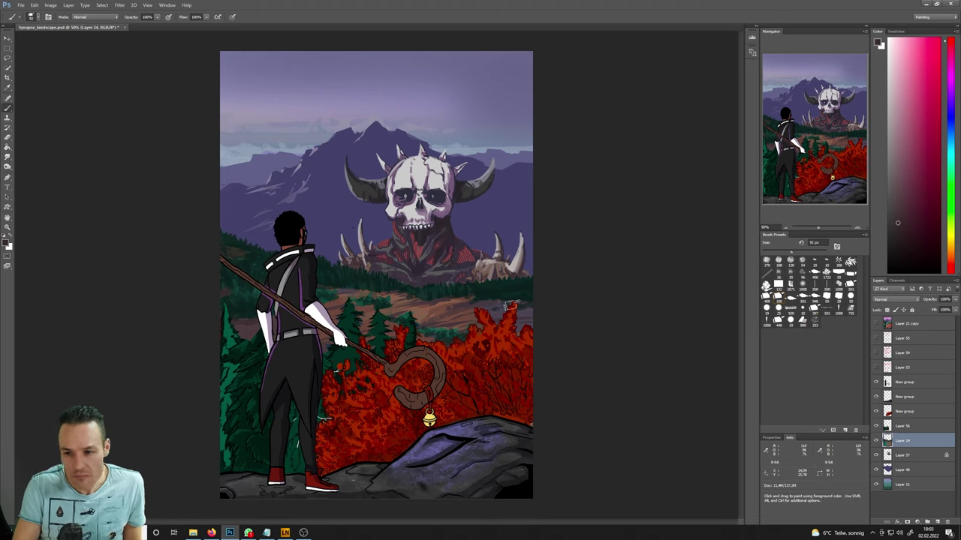
- Outline small ragged patches in the meadow above the red bushes and rework them with sampled dark green and muted purple-brown
key(e)
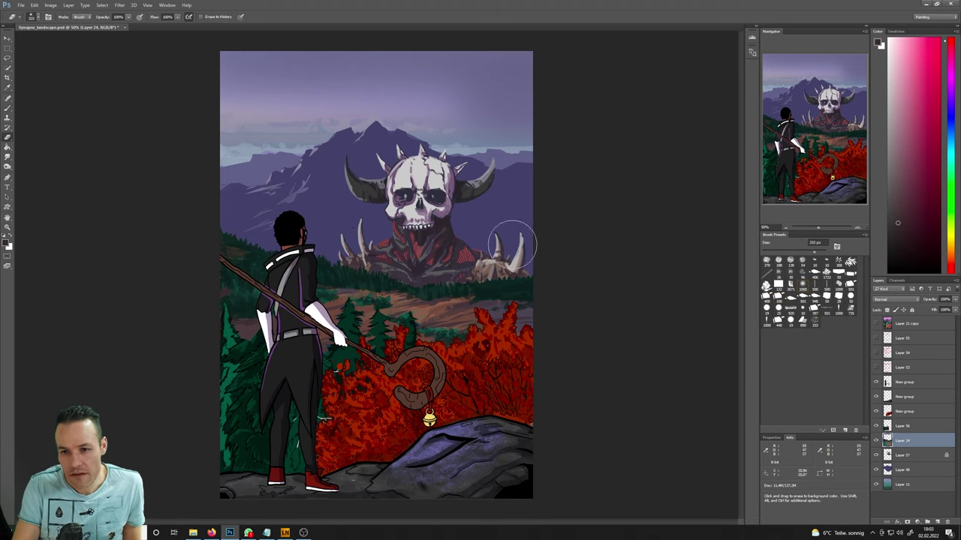
key(l)
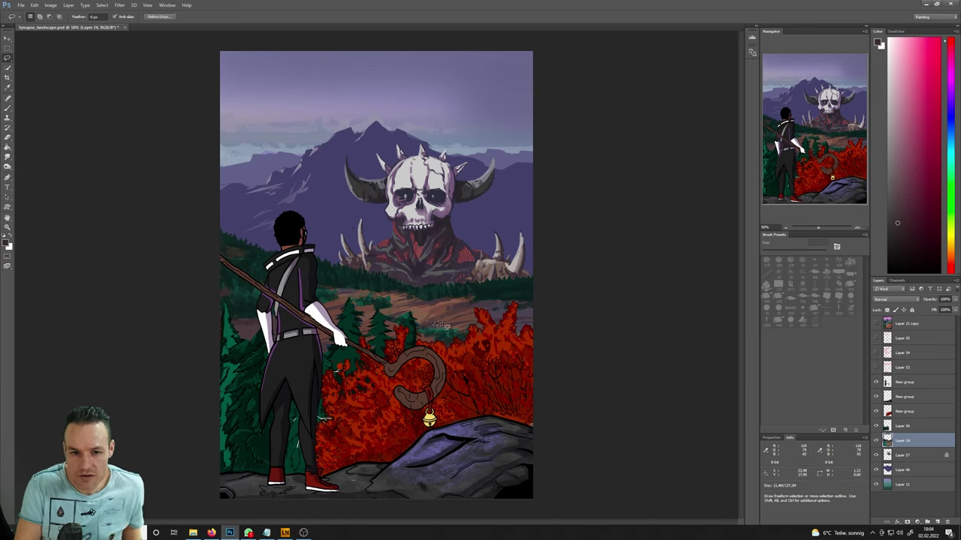
key(shift)
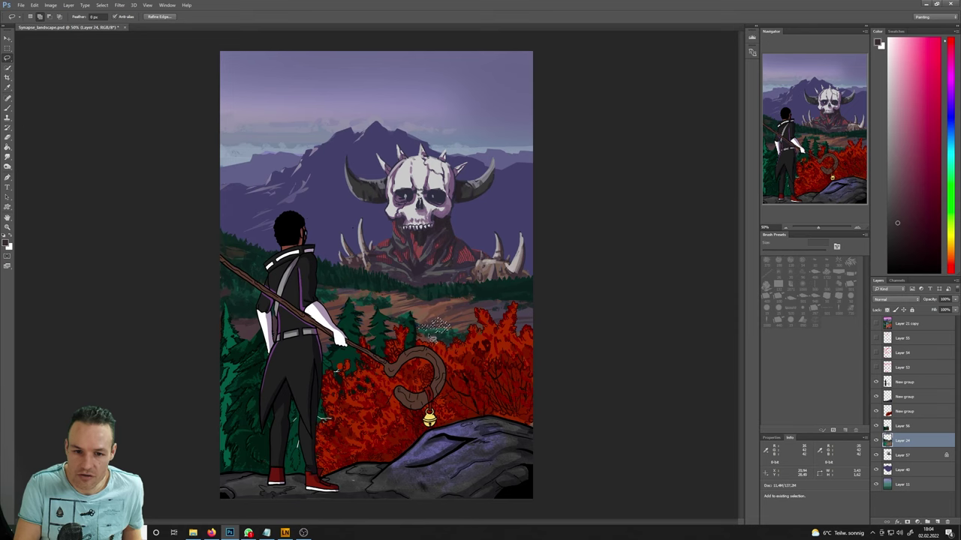
key(b)
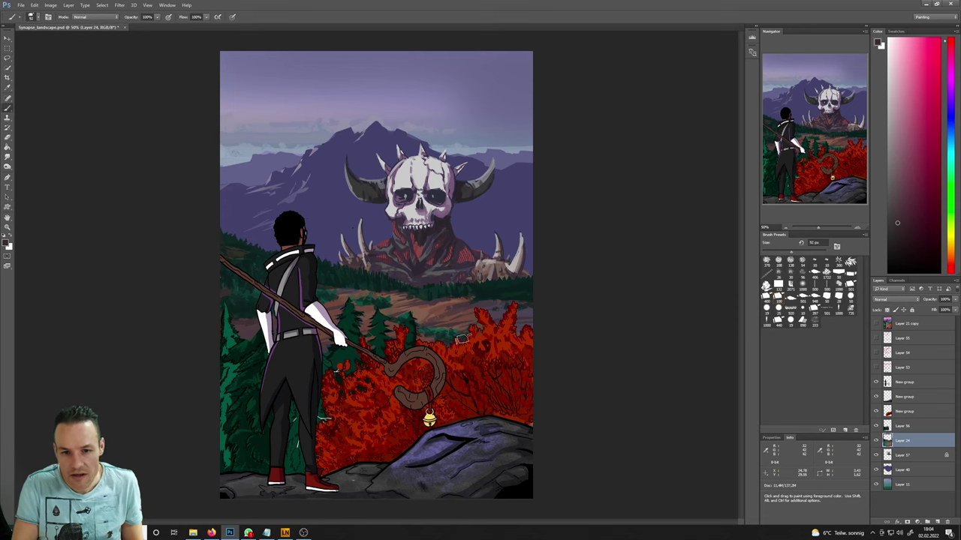
alt+click(461, 339)
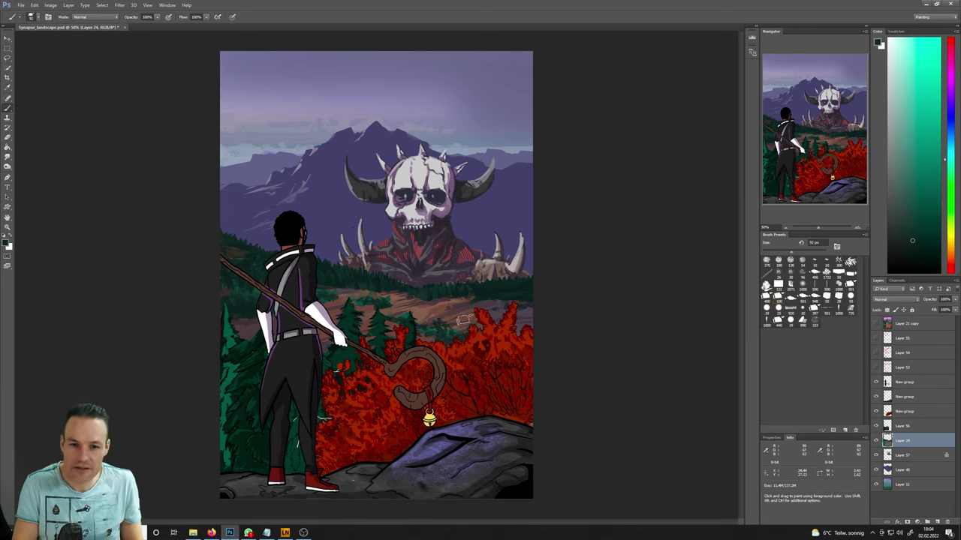
key(l)
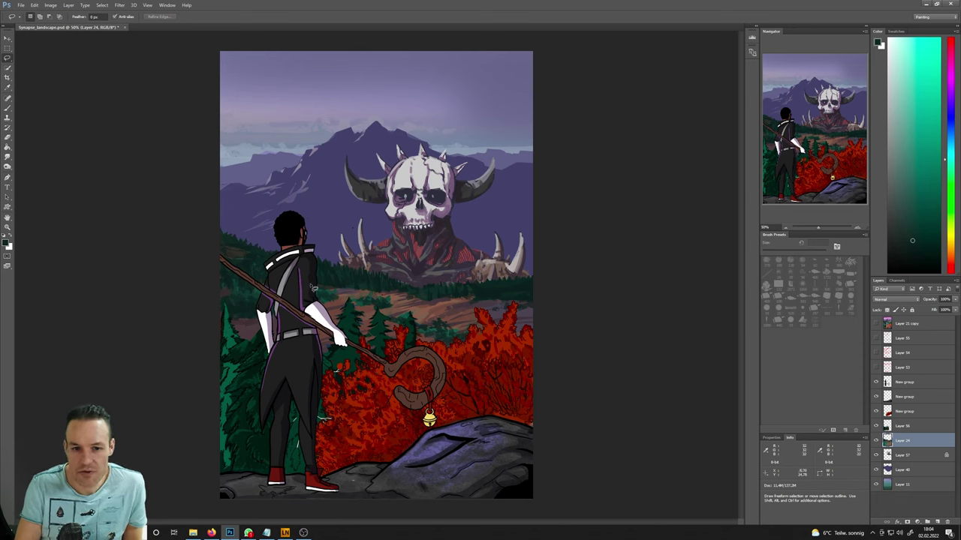
key(b)
alt+click(431, 300)
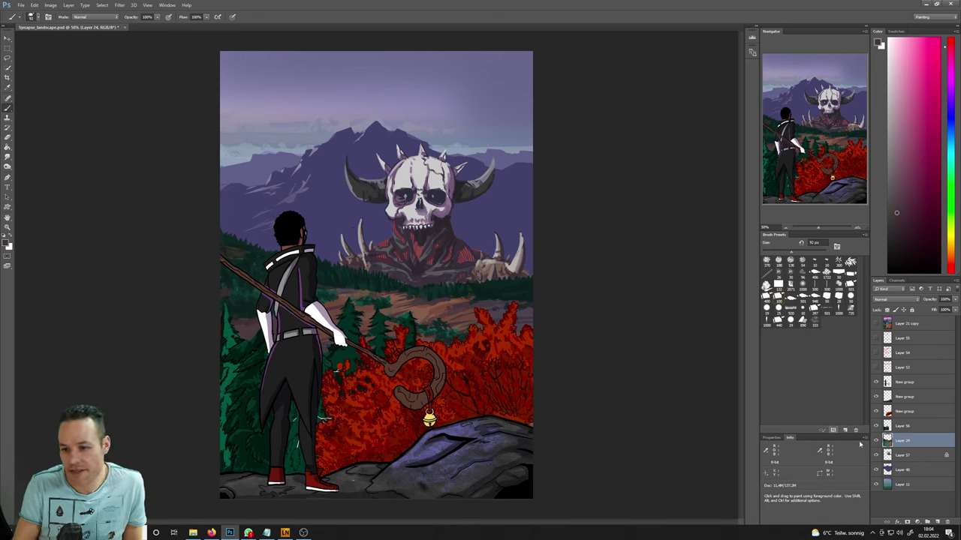
- Hide and show Layer 56 repeatedly to examine which trees it holds
click(876, 427)
click(876, 426)
click(877, 426)
click(876, 426)
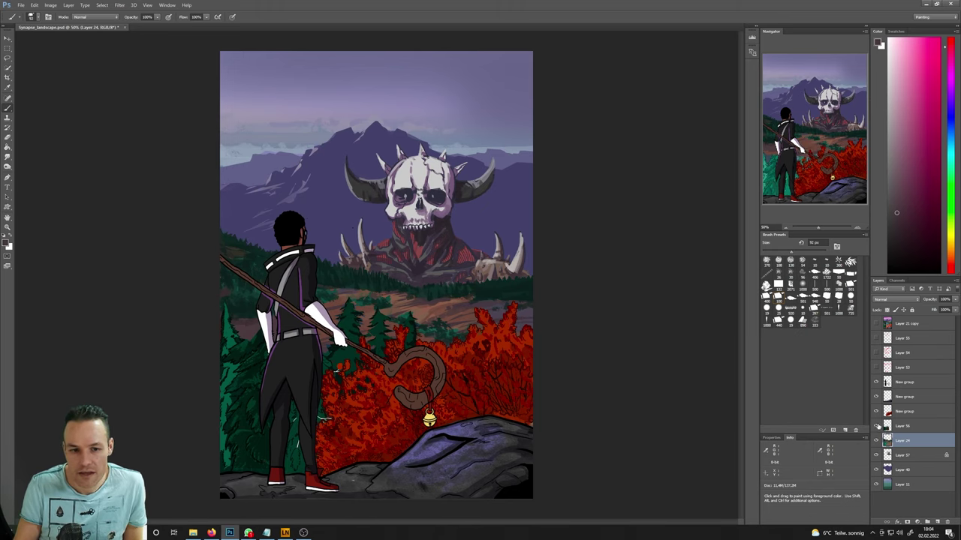
click(876, 426)
click(876, 426)
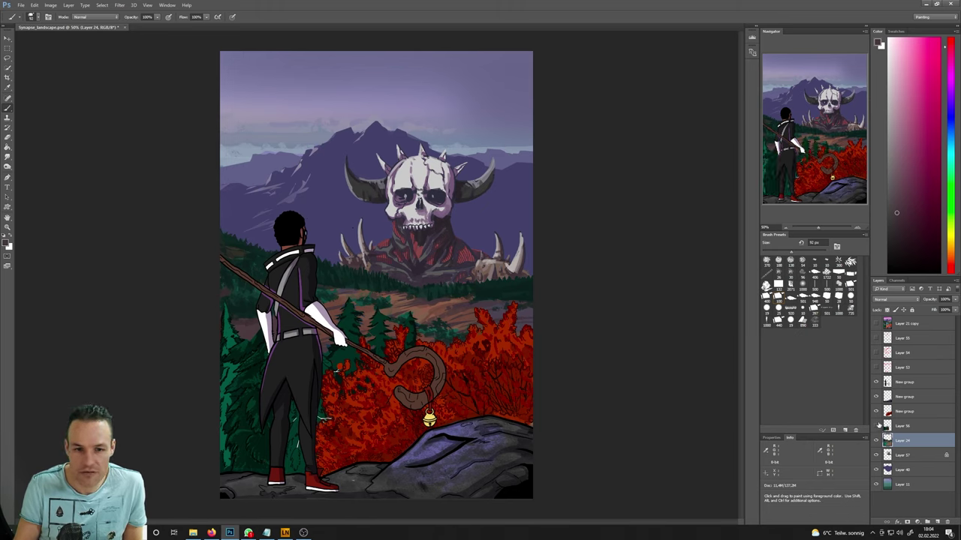
click(877, 426)
click(877, 426)
- On Layer 56, sample dark greens from the firs and repaint the bright green trees around the figure in darker tones
click(902, 426)
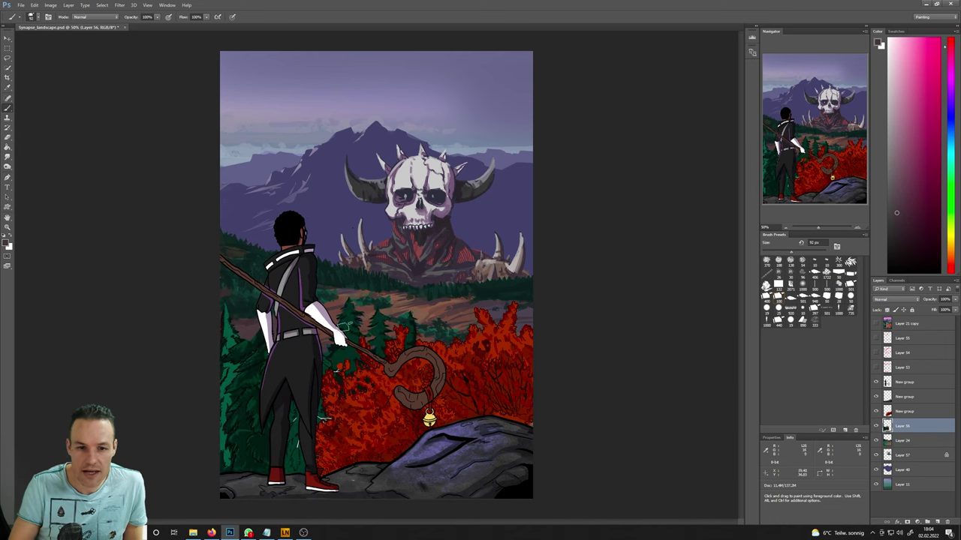
key(i)
drag(350, 321, 350, 321)
key(b)
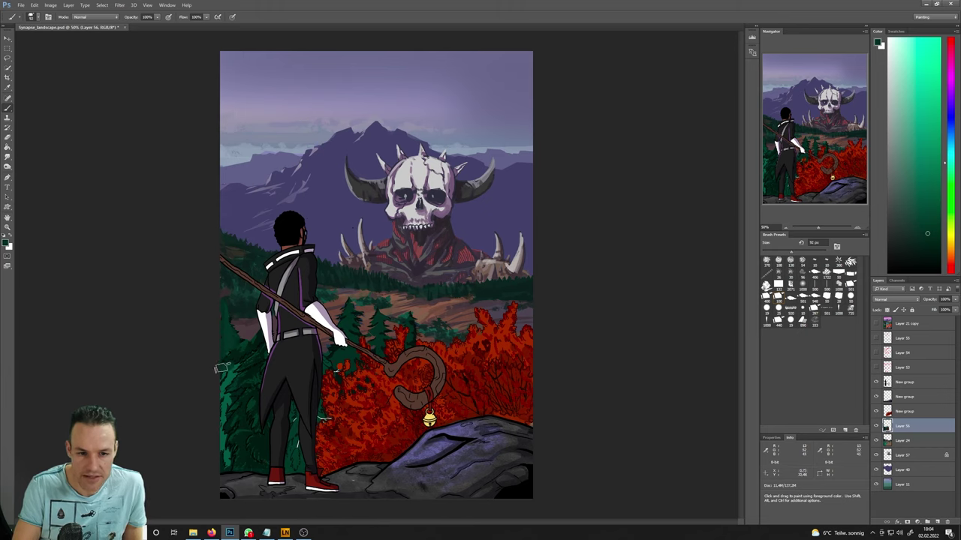
key(i)
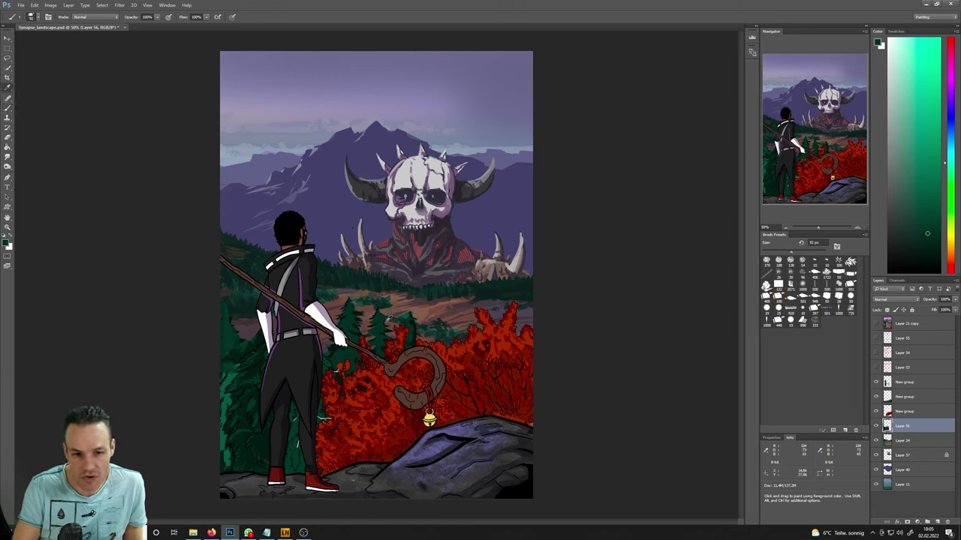
click(362, 331)
key(b)
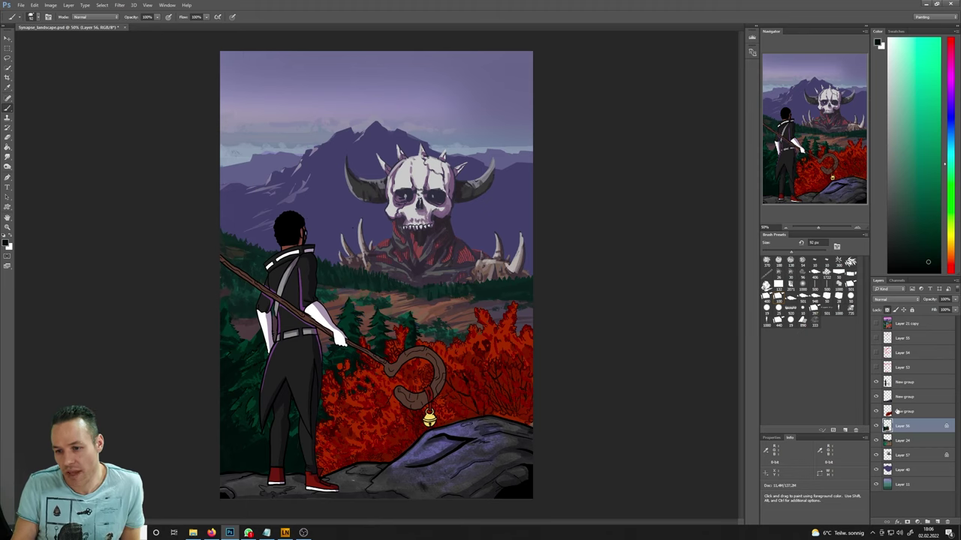
- Select the red bushes' layer and toggle its visibility to compare the scene with and without the bushes
click(897, 411)
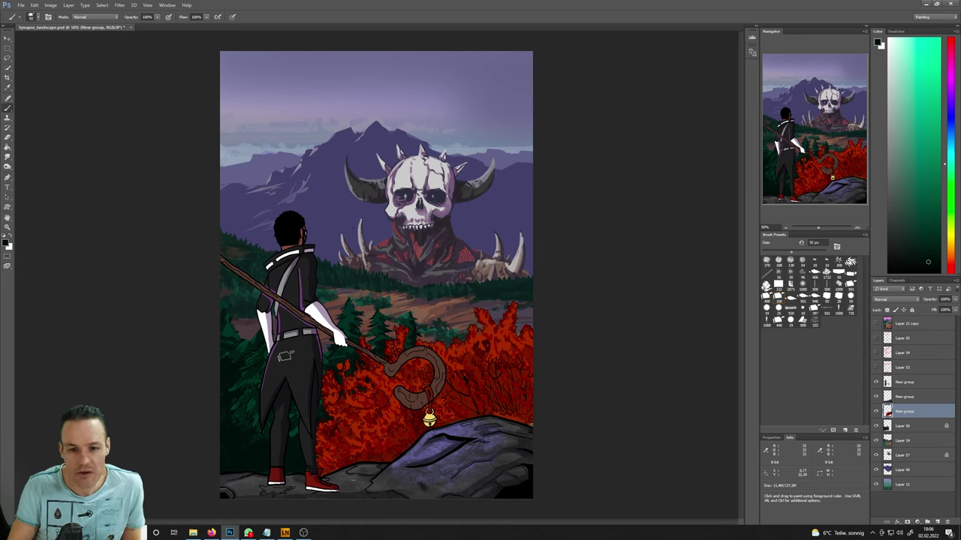
click(876, 412)
click(876, 412)
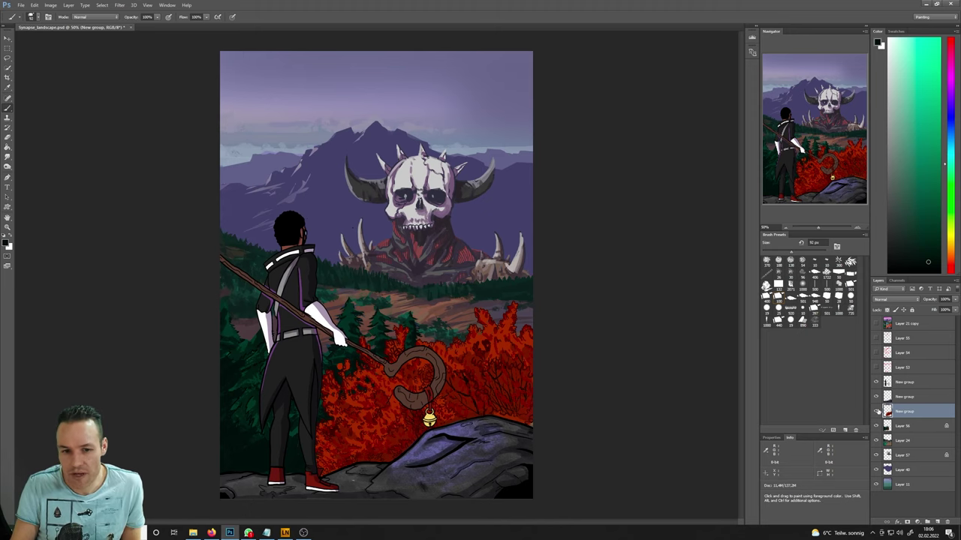
click(876, 412)
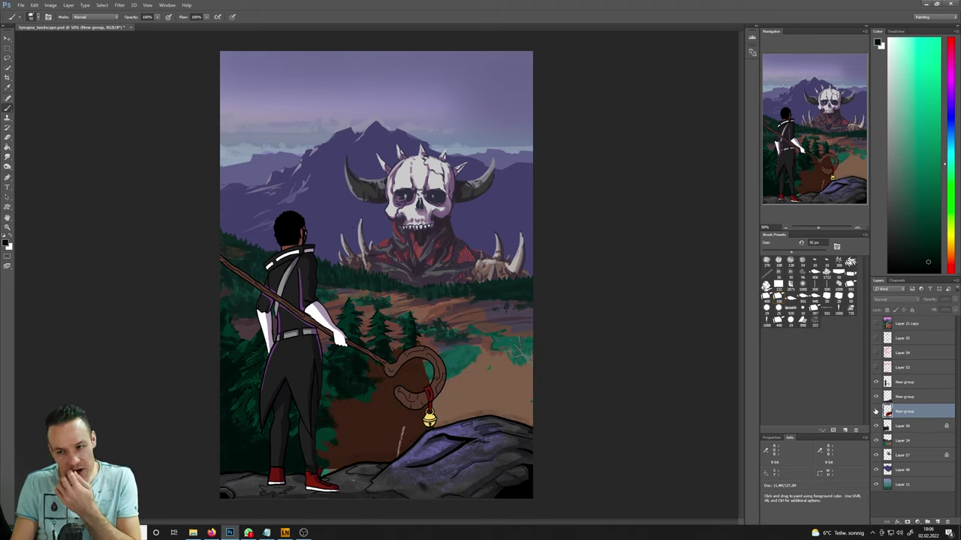
click(876, 412)
click(876, 412)
click(875, 412)
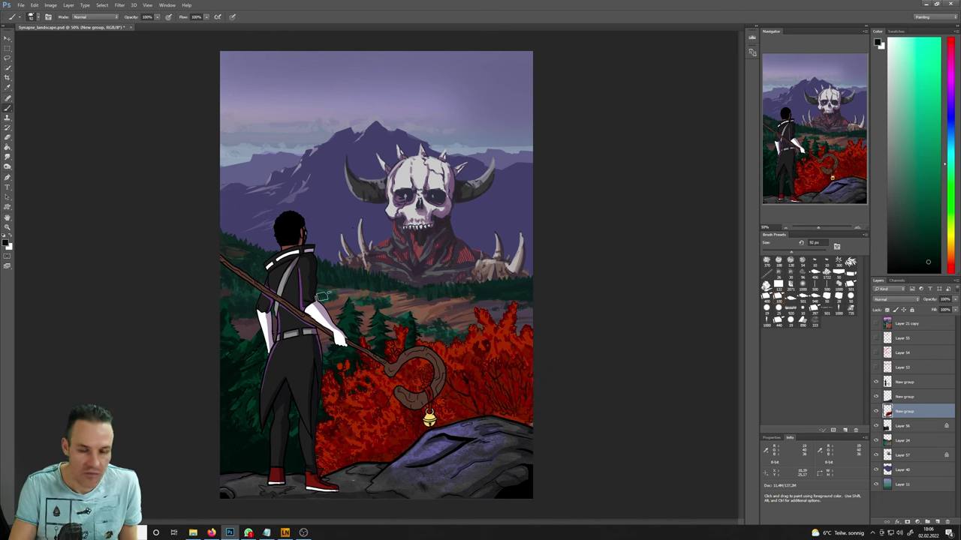
key(l)
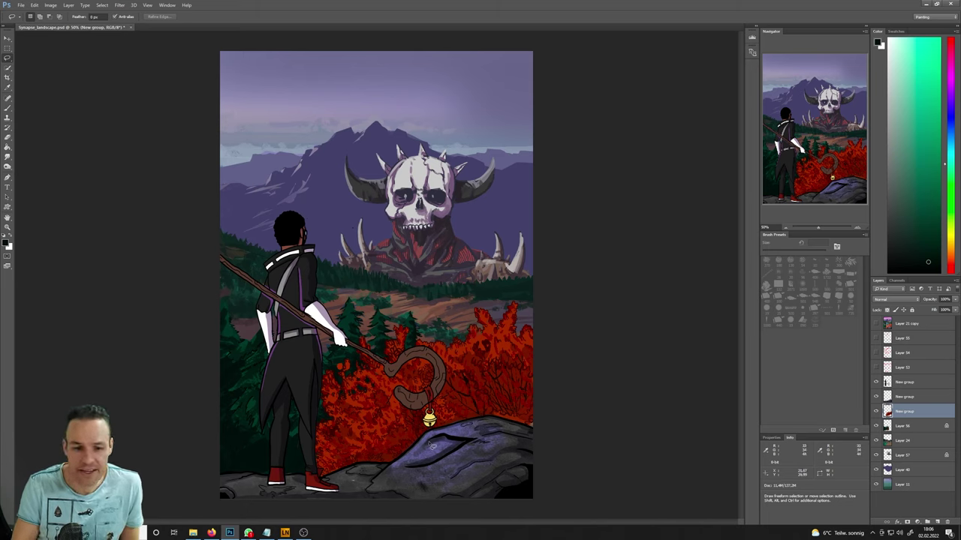
mouse_move(331, 349)
mouse_down()
mouse_move(312, 432)
mouse_move(312, 506)
mouse_move(326, 353)
mouse_move(311, 494)
mouse_up()
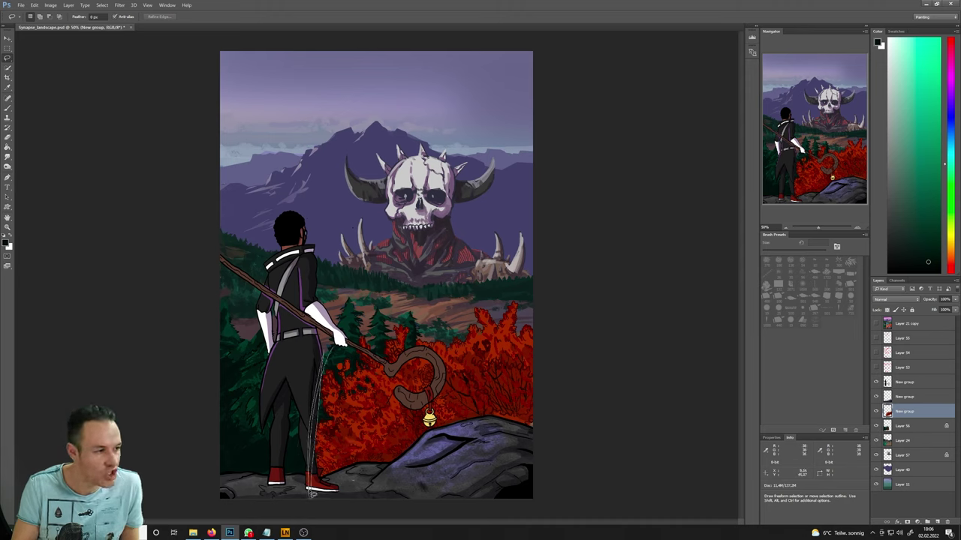
drag(312, 492, 310, 495)
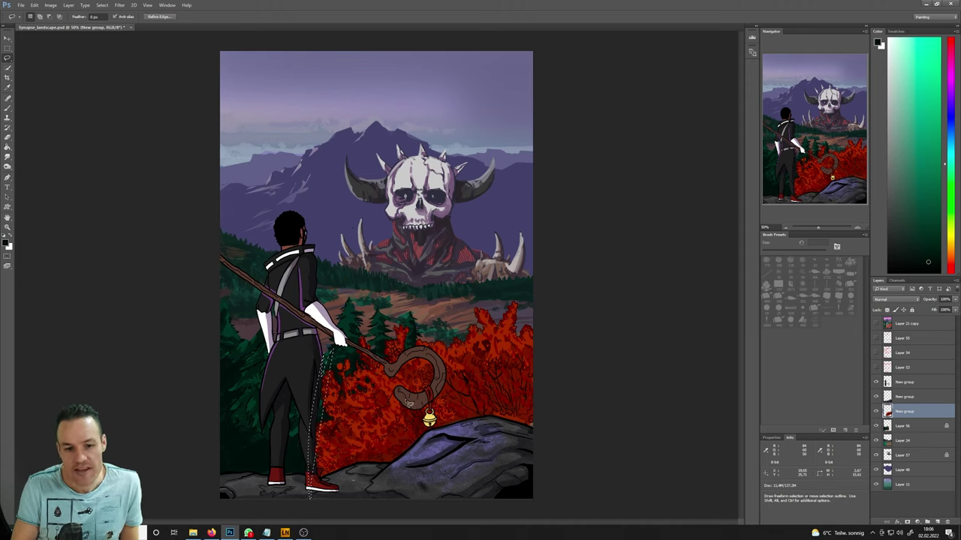
key(ctrl+d)
mouse_move(323, 449)
mouse_down()
mouse_move(284, 465)
mouse_move(291, 480)
mouse_move(312, 463)
mouse_move(298, 490)
mouse_move(328, 456)
mouse_move(332, 479)
mouse_move(255, 435)
mouse_move(242, 463)
mouse_move(280, 460)
mouse_move(307, 436)
mouse_move(330, 443)
mouse_up()
key(ctrl+d)
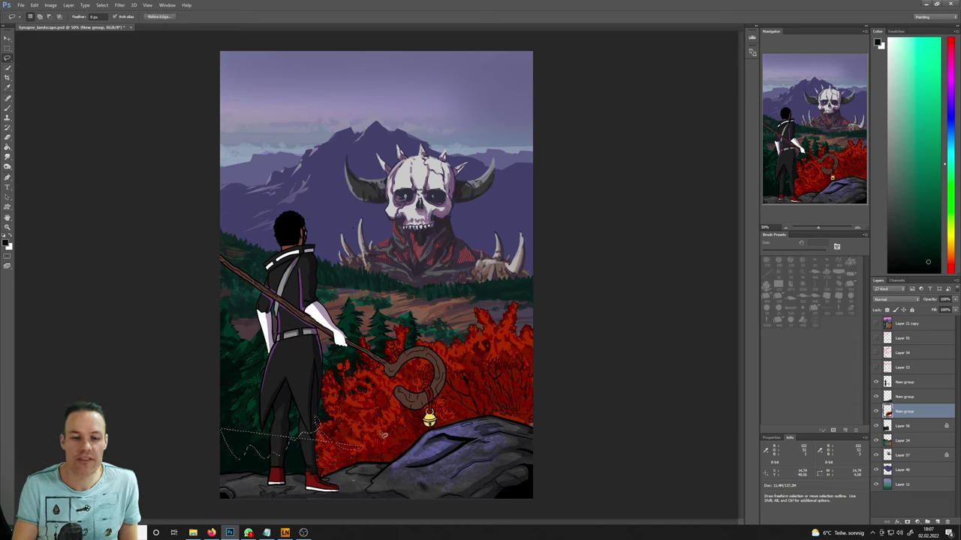
key(ctrl+d)
mouse_move(384, 367)
mouse_down()
mouse_move(346, 430)
mouse_move(345, 468)
mouse_move(378, 373)
mouse_move(345, 473)
mouse_up()
key(ctrl+d)
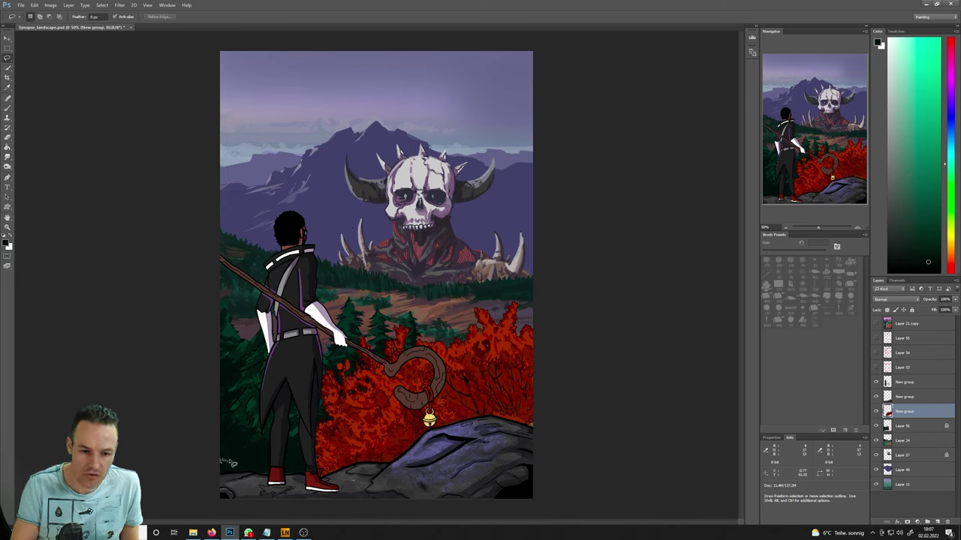
- Outline a ragged bush-shaped selection along the ground behind the figure's legs, from the canvas edge to the red bushes
drag(239, 459, 298, 442)
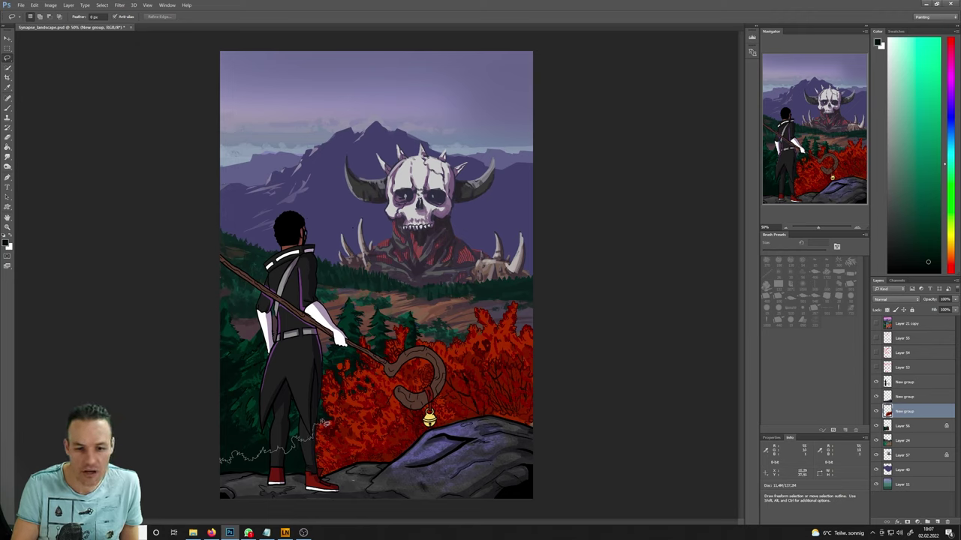
mouse_move(349, 425)
mouse_down()
mouse_move(320, 445)
mouse_move(325, 473)
mouse_move(300, 491)
mouse_move(218, 484)
mouse_up()
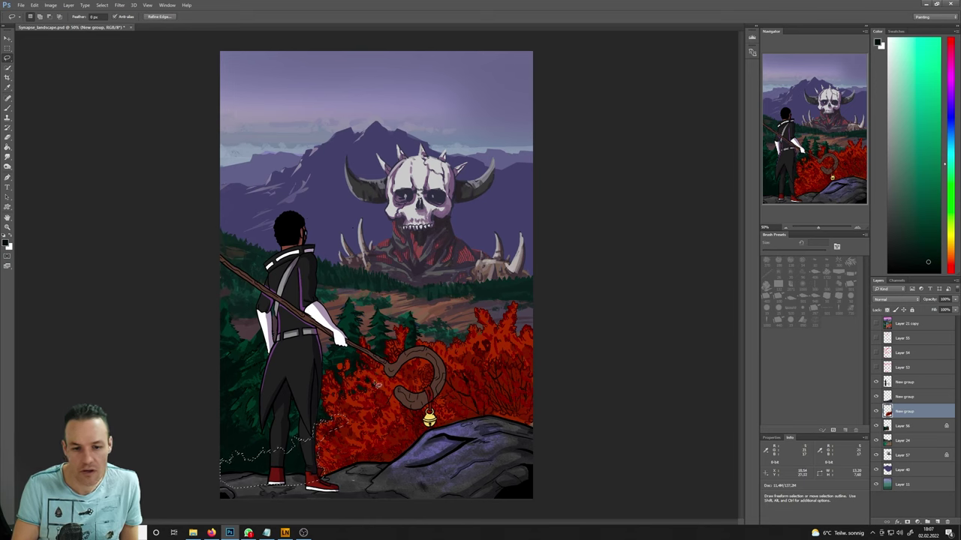
drag(316, 426, 342, 393)
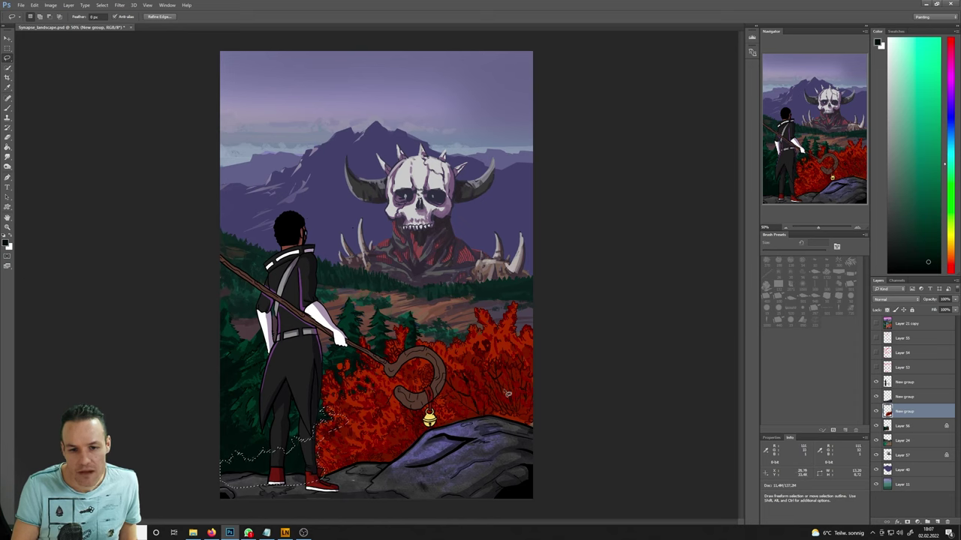
drag(464, 384, 458, 387)
- Sample the dark red of the bushes and fill the selected ground shape behind the figure's legs with it
key(b)
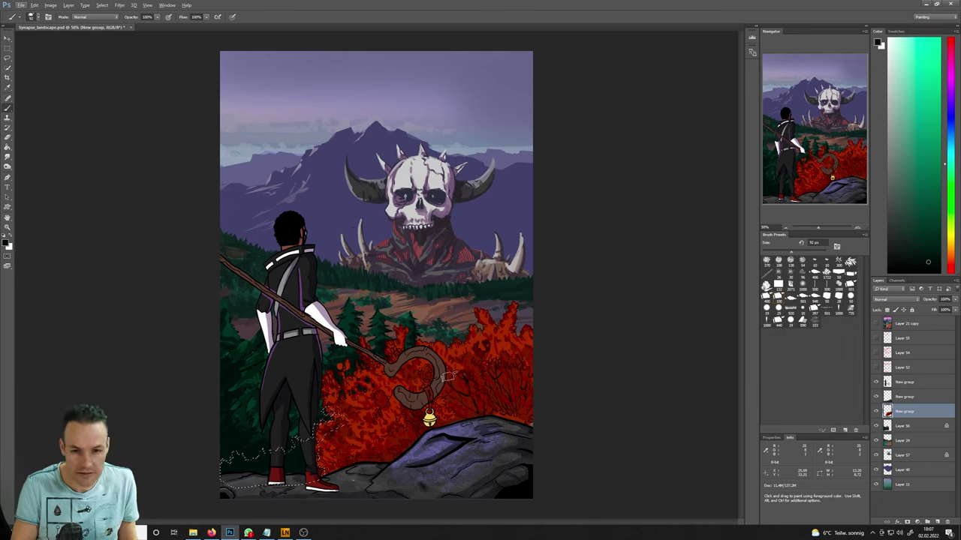
key(alt+i)
key(a)
key(Escape)
click(589, 349)
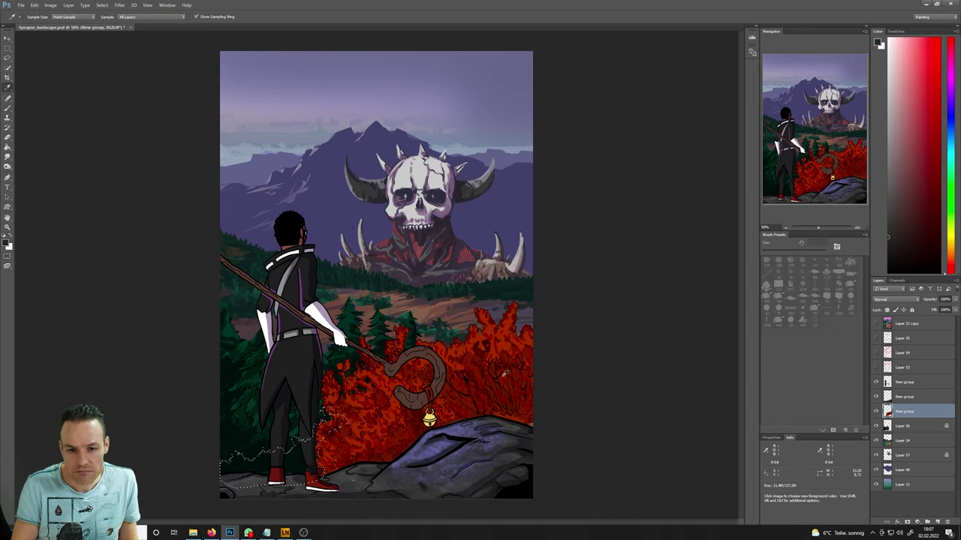
alt+click(473, 398)
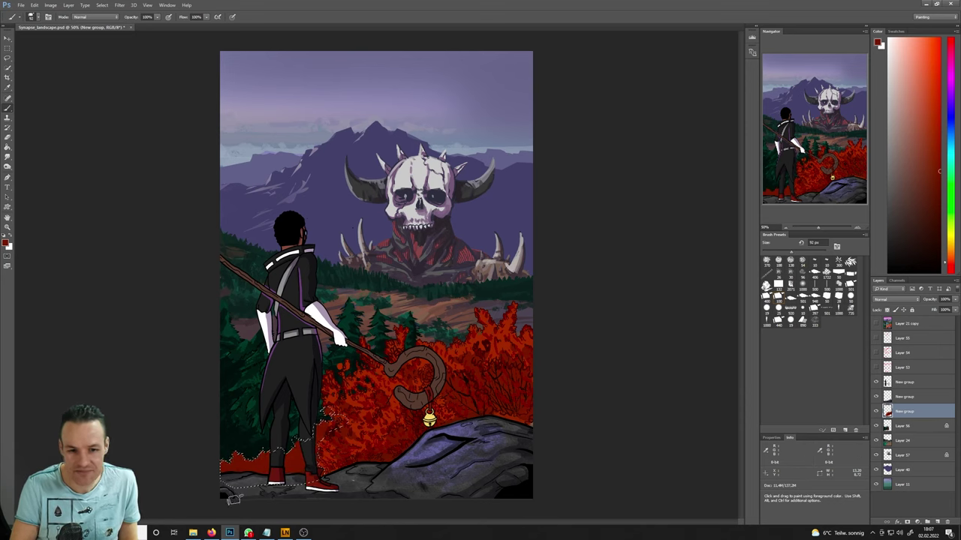
- Drop the selection, then outline and delete the red bush tip rising above the staff's hook
key(l)
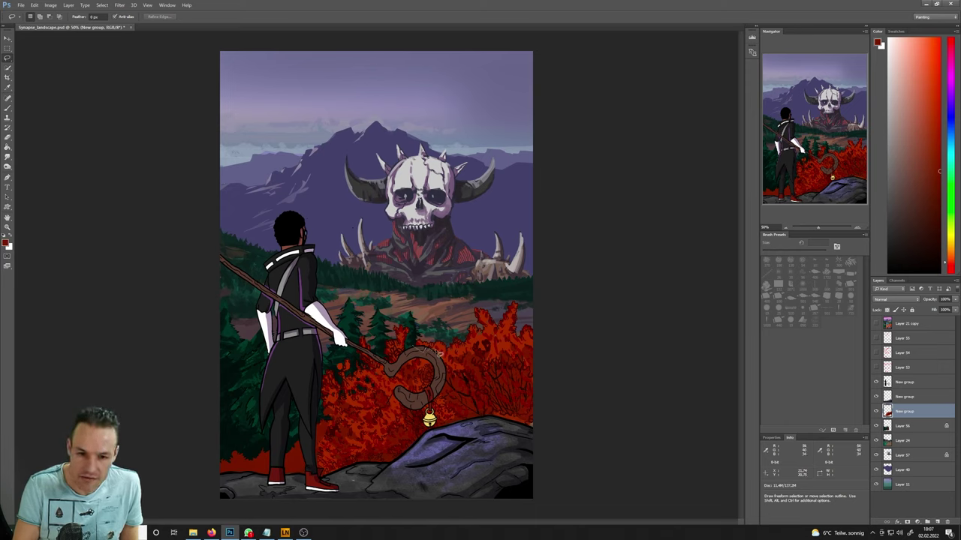
mouse_move(449, 351)
mouse_down()
mouse_move(442, 336)
mouse_move(417, 347)
mouse_move(449, 361)
mouse_up()
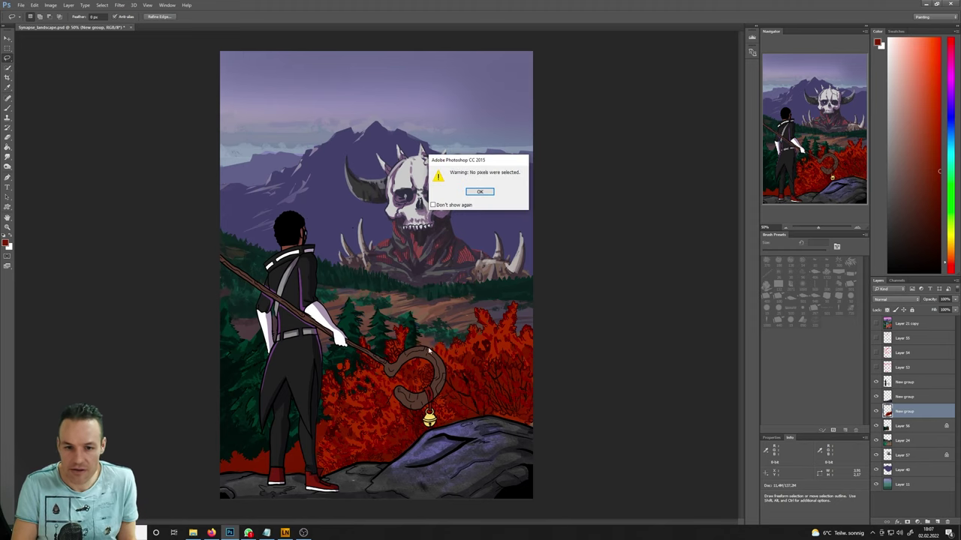
click(478, 192)
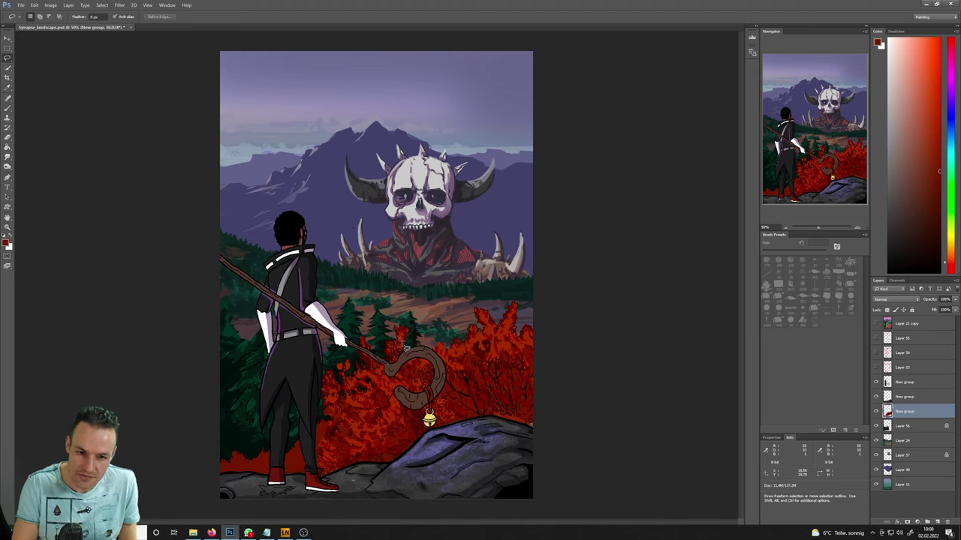
mouse_move(405, 347)
mouse_down()
mouse_move(391, 330)
mouse_move(399, 343)
mouse_up()
click(477, 330)
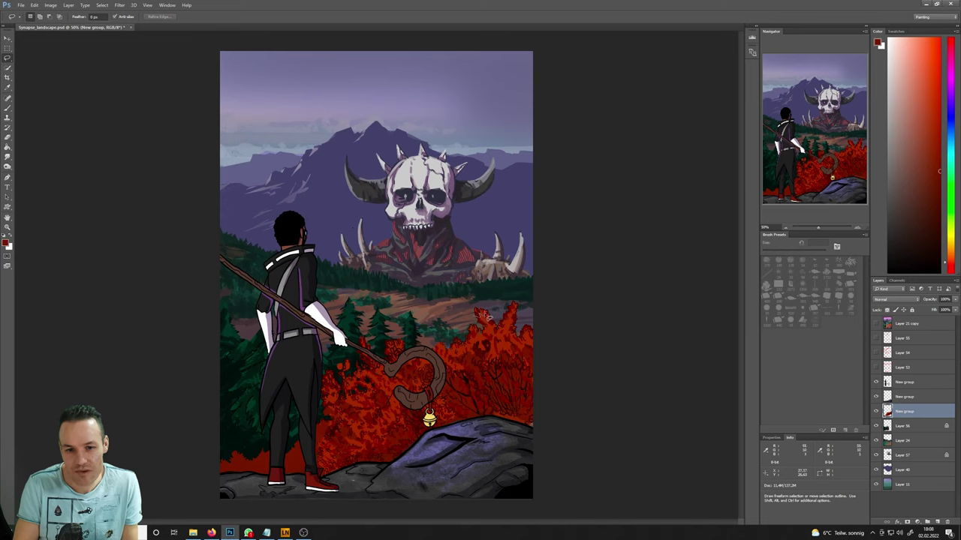
- Outline and delete the stray red bush tips near the canvas edge, above the bushes beside the staff's hook
mouse_move(496, 311)
mouse_down()
mouse_move(480, 314)
mouse_move(509, 302)
mouse_move(547, 329)
mouse_up()
click(530, 311)
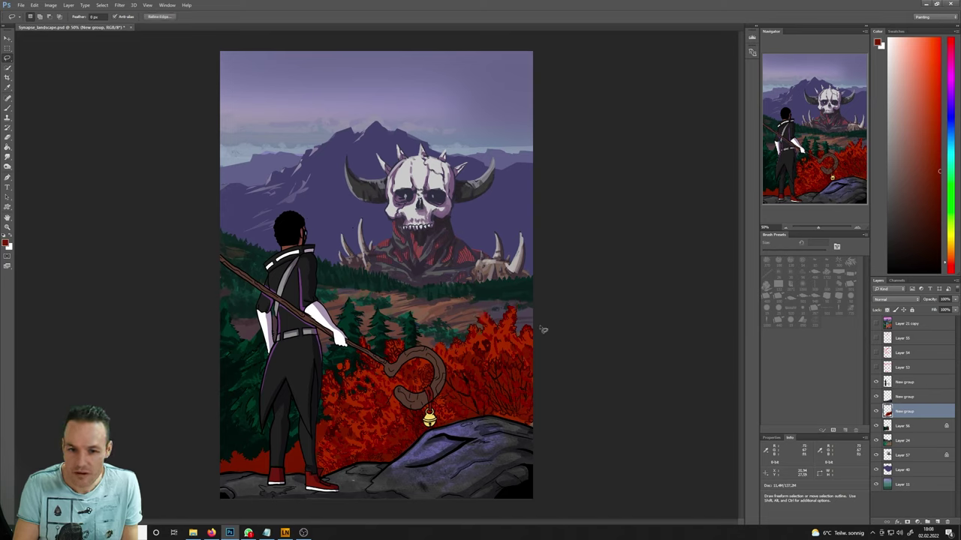
click(544, 329)
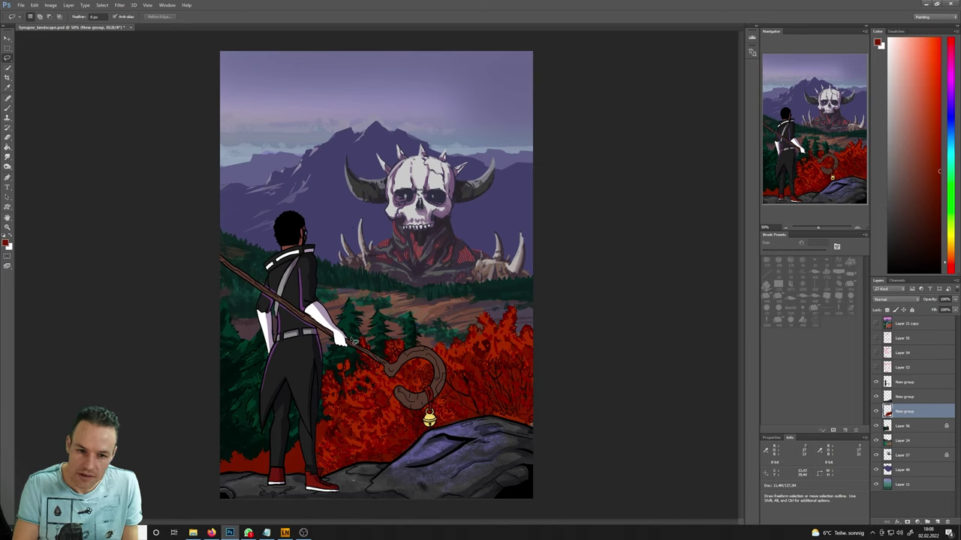
- Trim the small stray red bush pieces along the staff's shaft and beside the figure's hand using lasso selections
mouse_move(370, 360)
mouse_down()
mouse_move(354, 345)
mouse_move(388, 369)
mouse_up()
click(392, 362)
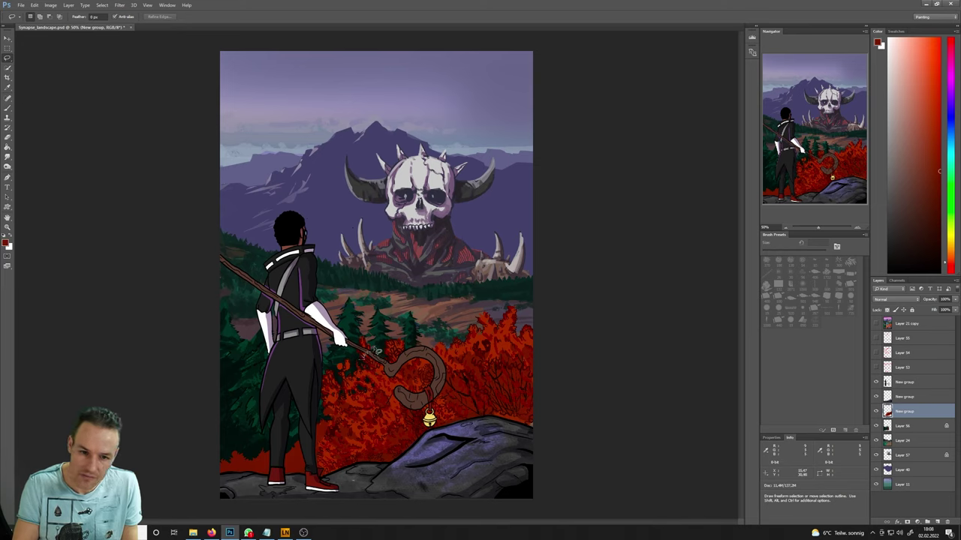
mouse_move(357, 332)
mouse_down()
mouse_move(387, 338)
mouse_move(441, 347)
mouse_up()
click(440, 348)
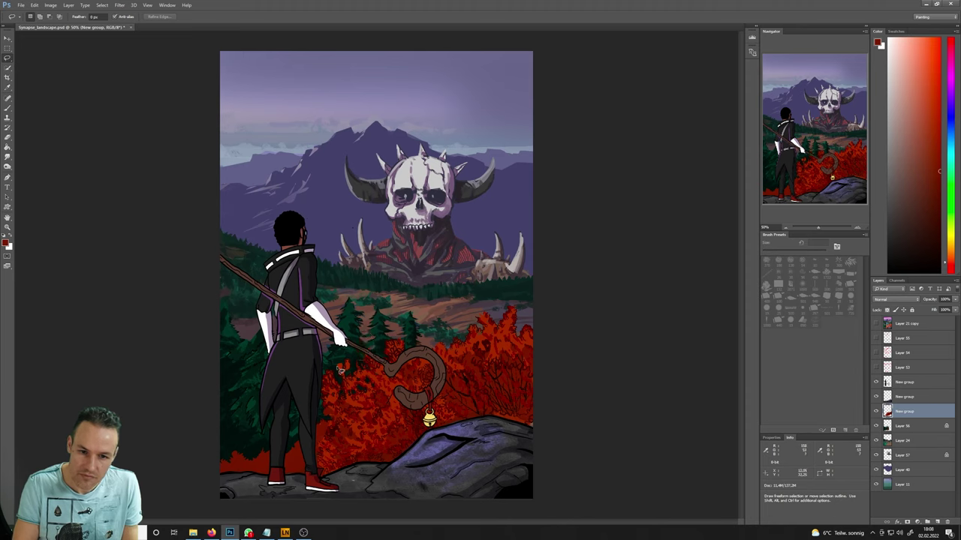
drag(342, 364, 352, 368)
click(396, 375)
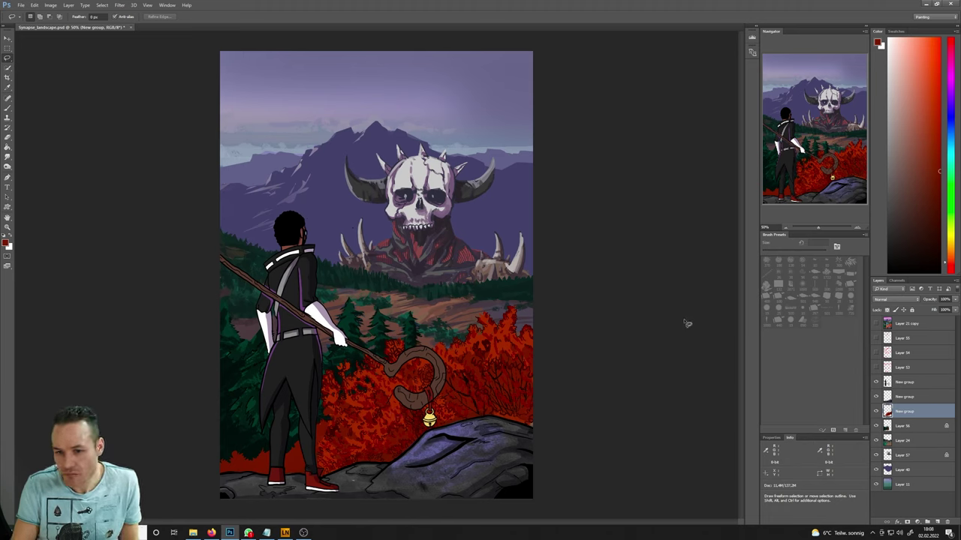
- Create a new layer above the red bushes' layer and clip it to the bushes with a clipping mask
key(b)
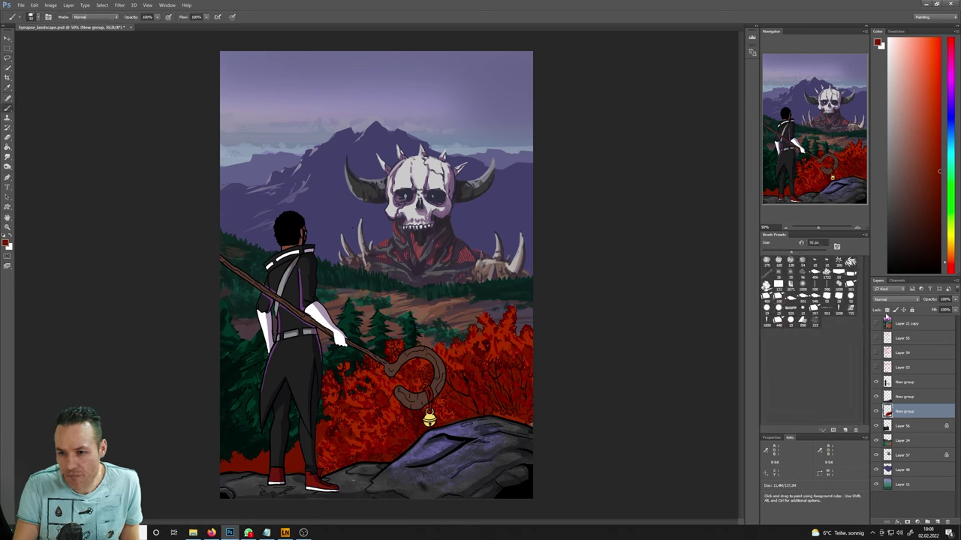
key(i)
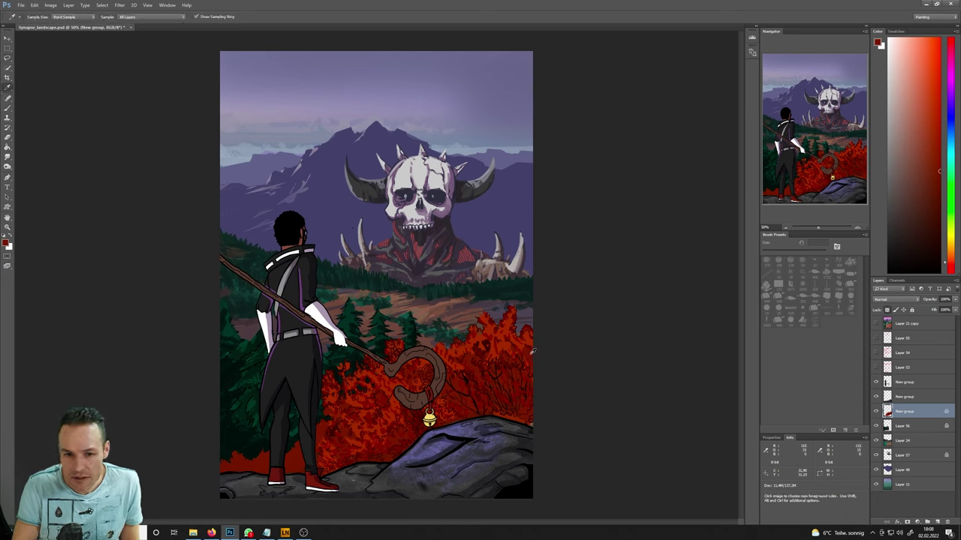
key(b)
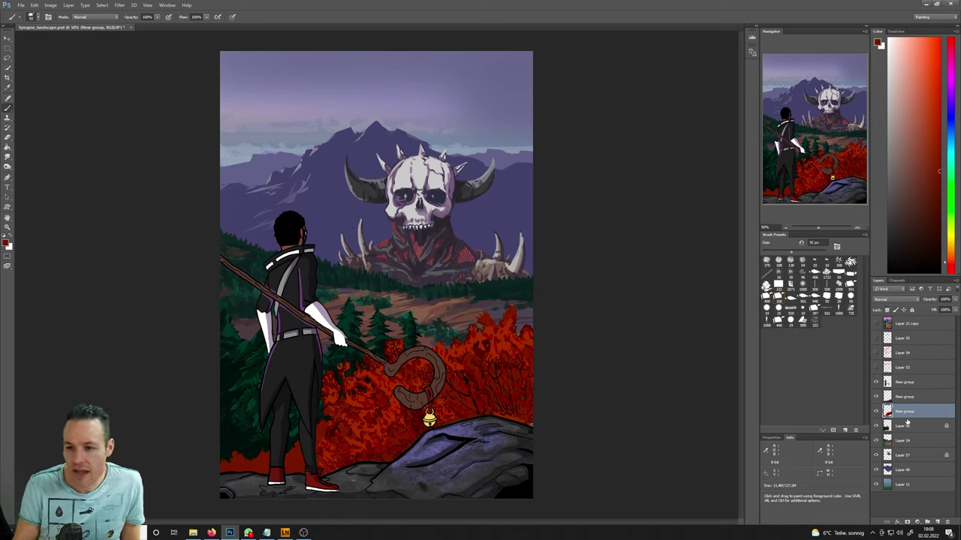
click(938, 523)
right_click(901, 411)
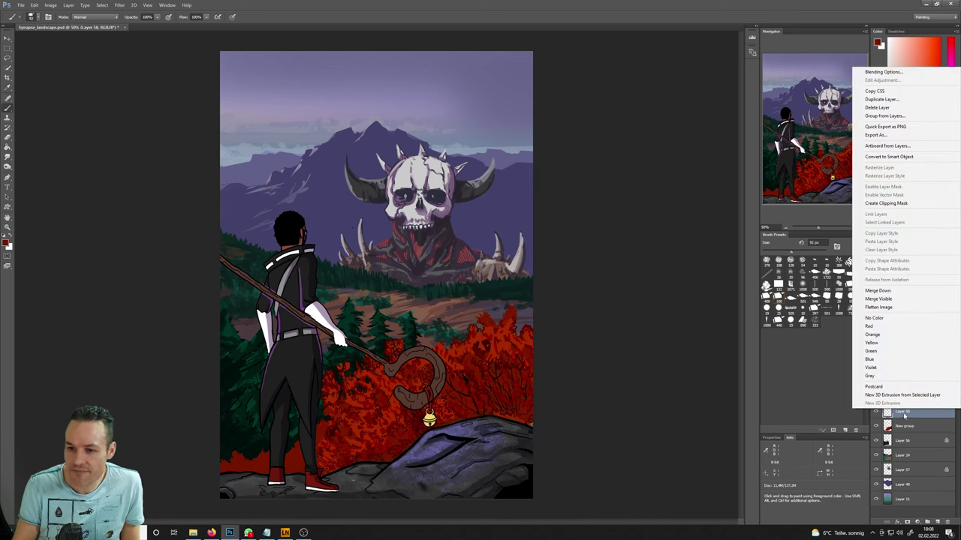
click(904, 201)
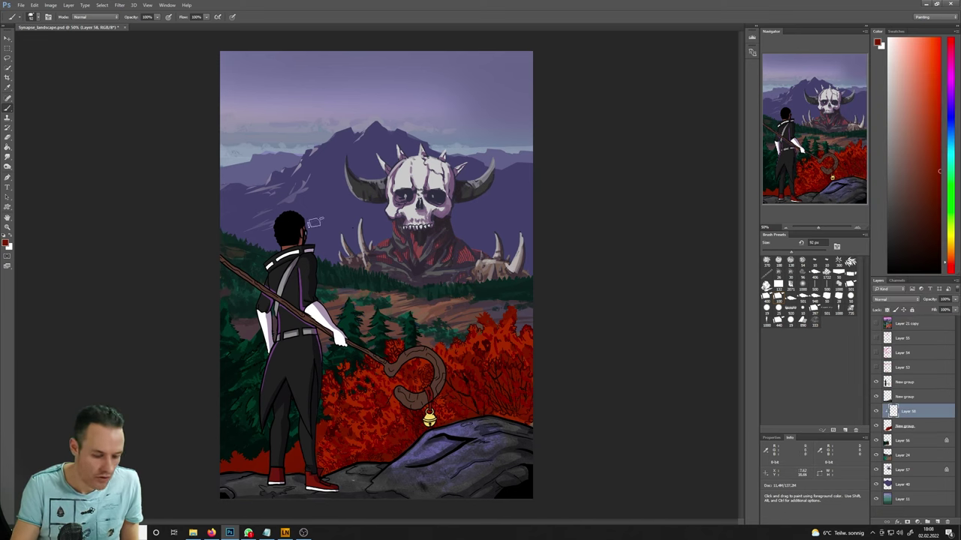
- Outline ragged shadow areas across the middle and lower parts of the red bushes, extending along the ground behind the figure's legs
key(l)
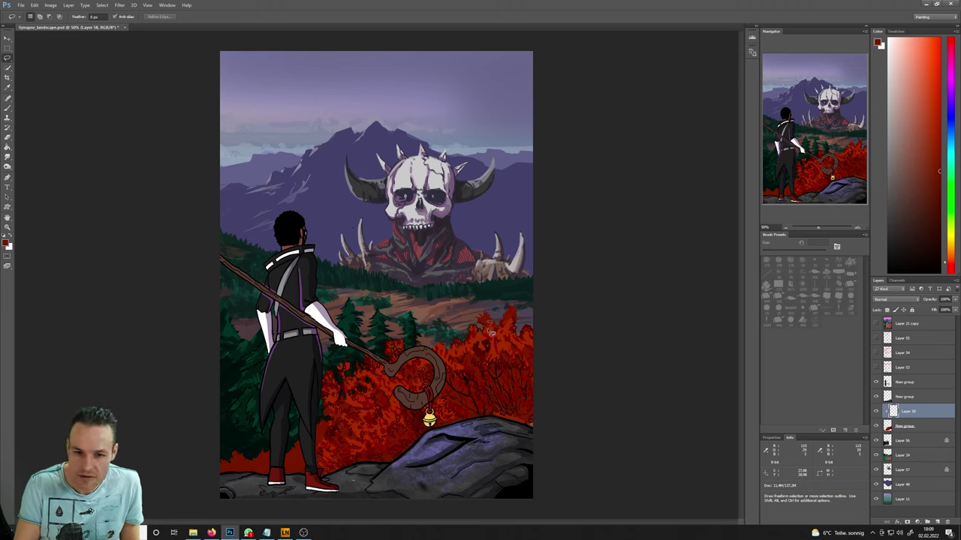
mouse_move(498, 324)
mouse_down()
mouse_move(544, 348)
mouse_move(535, 340)
mouse_move(521, 349)
mouse_move(536, 355)
mouse_move(522, 365)
mouse_move(534, 373)
mouse_move(536, 359)
mouse_move(537, 368)
mouse_move(498, 349)
mouse_move(518, 349)
mouse_move(514, 361)
mouse_move(526, 357)
mouse_move(528, 376)
mouse_move(511, 373)
mouse_move(508, 397)
mouse_move(549, 415)
mouse_move(473, 420)
mouse_move(540, 409)
mouse_move(466, 407)
mouse_move(475, 385)
mouse_move(465, 368)
mouse_move(478, 347)
mouse_move(507, 368)
mouse_move(508, 405)
mouse_move(494, 410)
mouse_move(477, 391)
mouse_move(506, 407)
mouse_move(481, 401)
mouse_move(457, 373)
mouse_move(464, 383)
mouse_move(445, 390)
mouse_move(434, 373)
mouse_move(409, 372)
mouse_move(436, 378)
mouse_up()
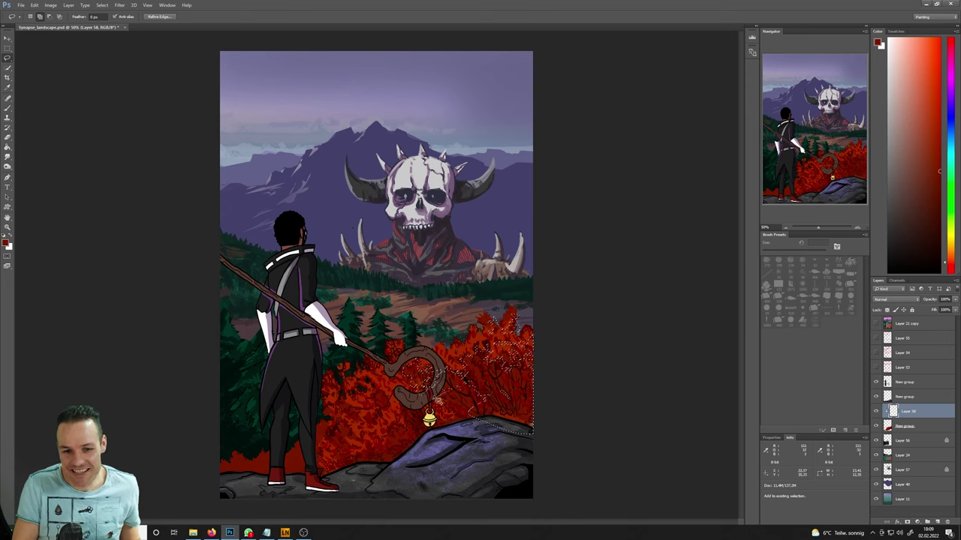
mouse_move(443, 419)
mouse_down()
mouse_move(480, 420)
mouse_move(435, 398)
mouse_move(481, 390)
mouse_move(472, 398)
mouse_move(505, 366)
mouse_move(458, 375)
mouse_up()
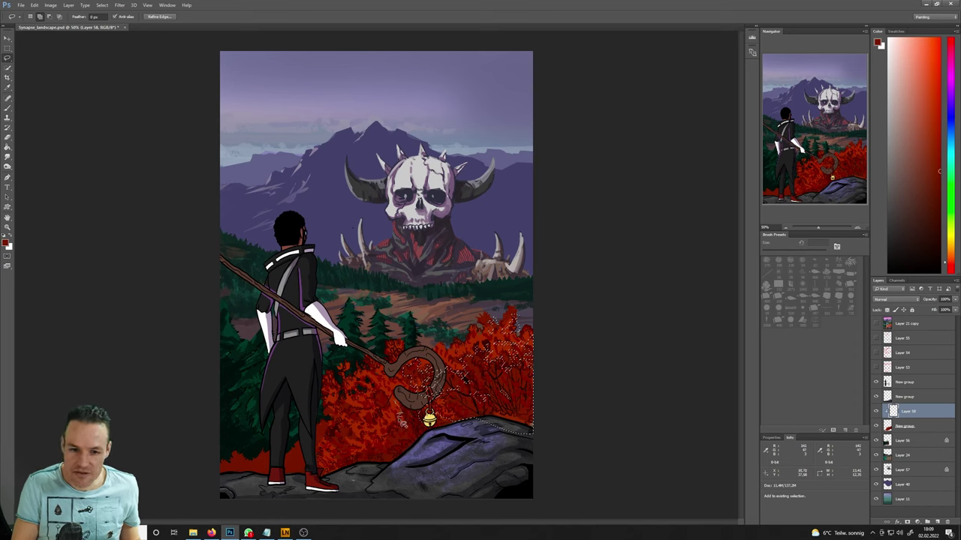
mouse_move(381, 424)
mouse_down()
mouse_move(368, 421)
mouse_move(361, 444)
mouse_move(321, 469)
mouse_move(335, 492)
mouse_move(465, 443)
mouse_move(429, 392)
mouse_move(474, 353)
mouse_up()
mouse_move(439, 392)
mouse_down()
mouse_move(390, 401)
mouse_move(387, 414)
mouse_move(405, 406)
mouse_up()
mouse_move(240, 484)
mouse_down()
mouse_move(229, 473)
mouse_move(295, 456)
mouse_move(318, 484)
mouse_move(224, 488)
mouse_up()
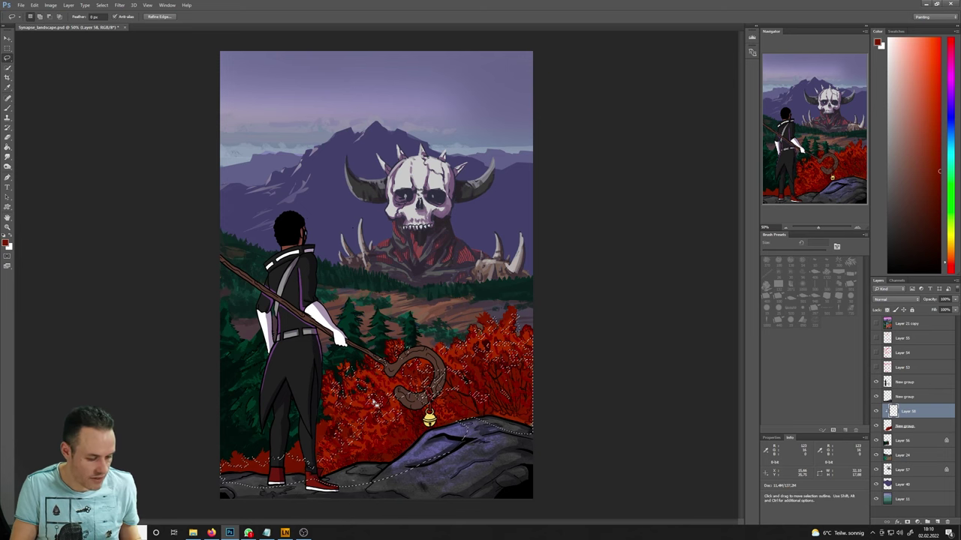
- Sample the blue-violet of the distant mountains and darken it to a very dark blue for the bush shadows
key(b)
key(i)
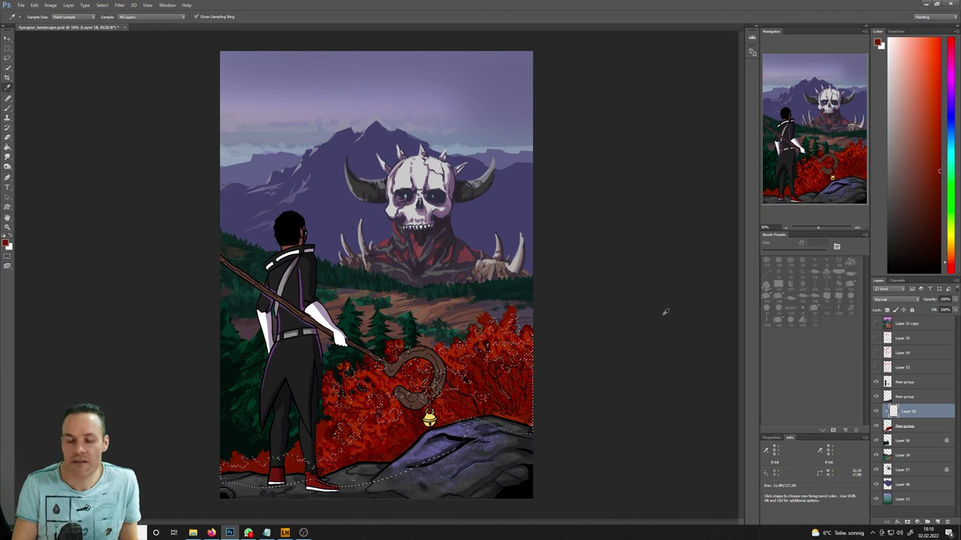
key(b)
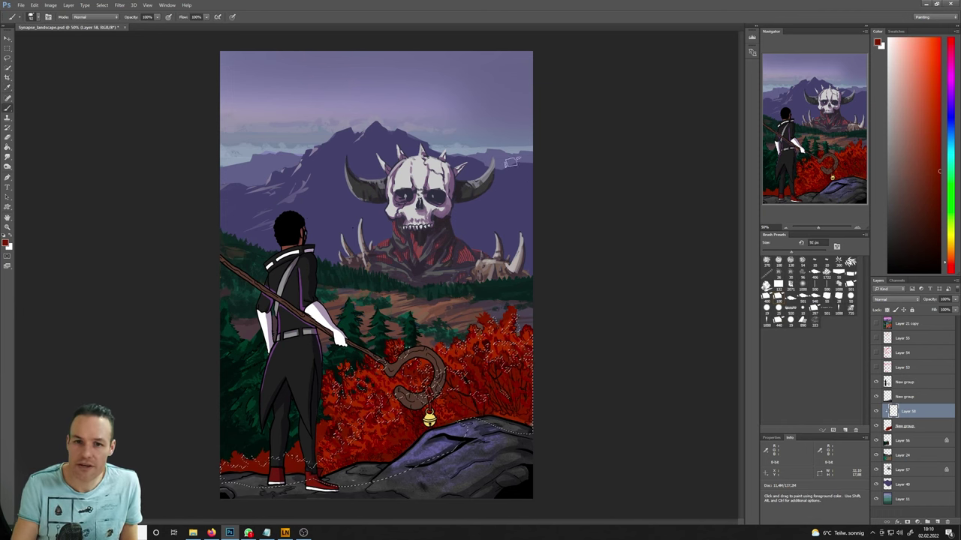
alt+click(510, 161)
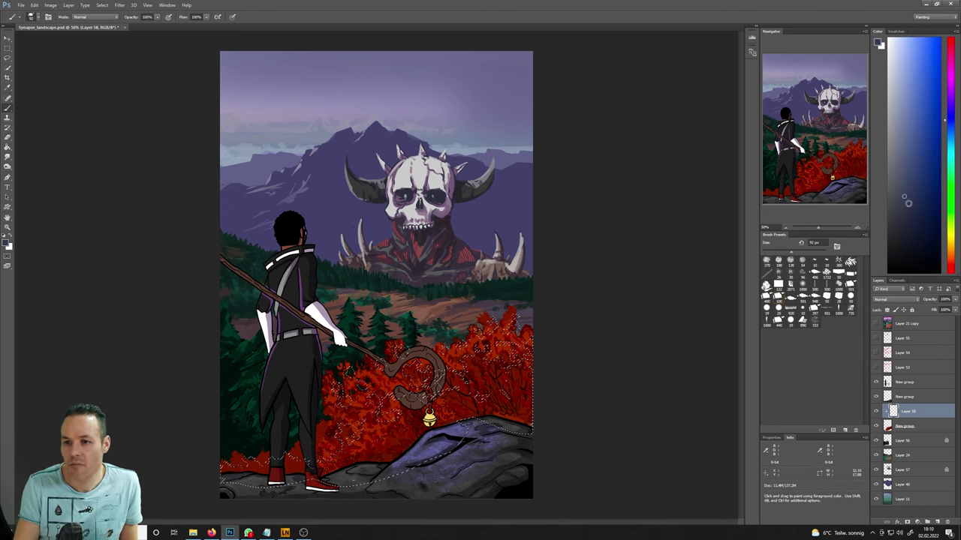
drag(907, 201, 904, 244)
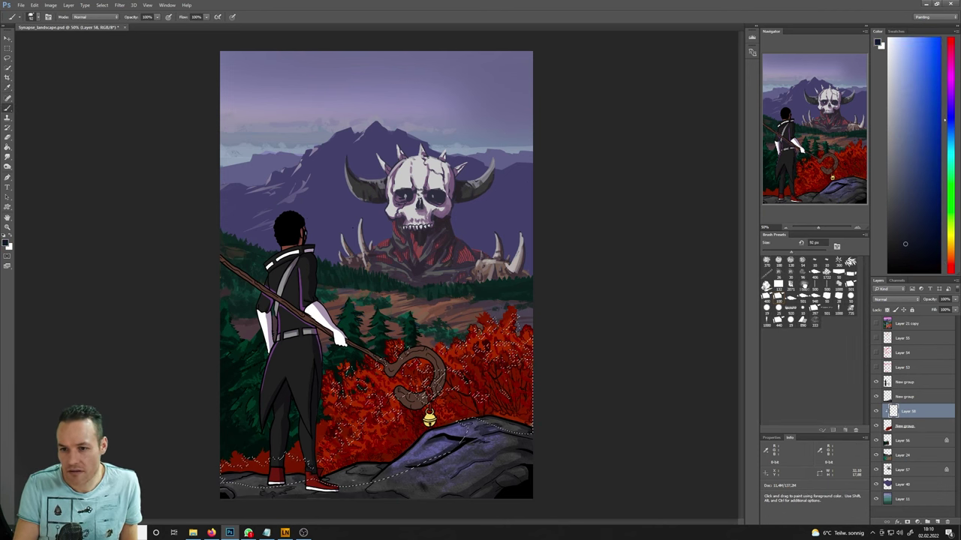
- Shade the selected bush areas with a soft 1000 px brush, drop the selection and toggle the shading layer's visibility to compare
key(ctrl+d)
key(bracketright)
key(bracketright)
key(bracketright)
key(bracketright)
key(bracketright)
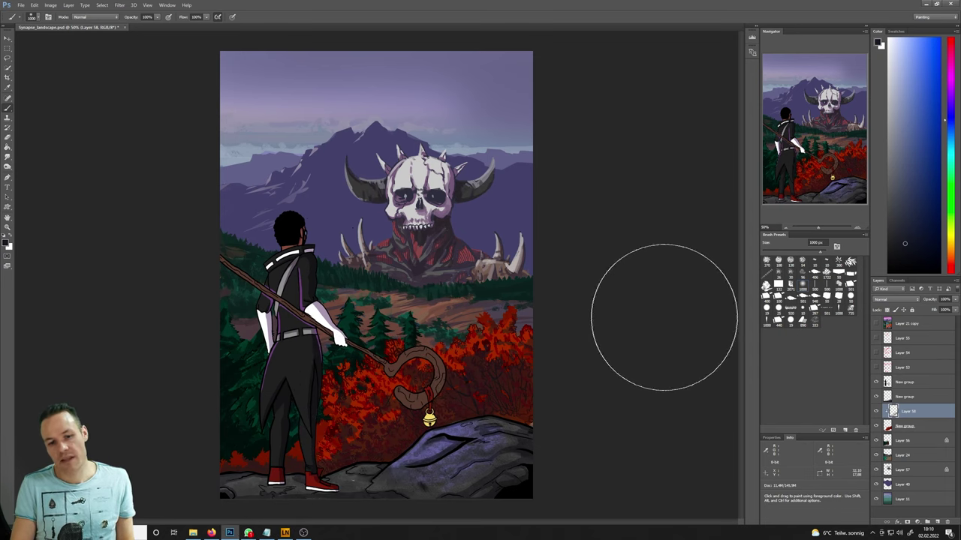
click(875, 412)
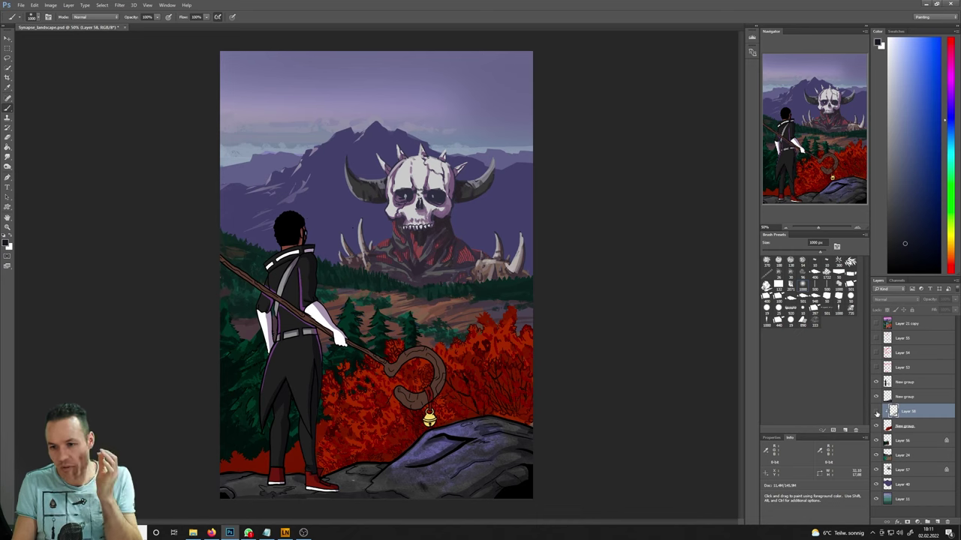
click(876, 412)
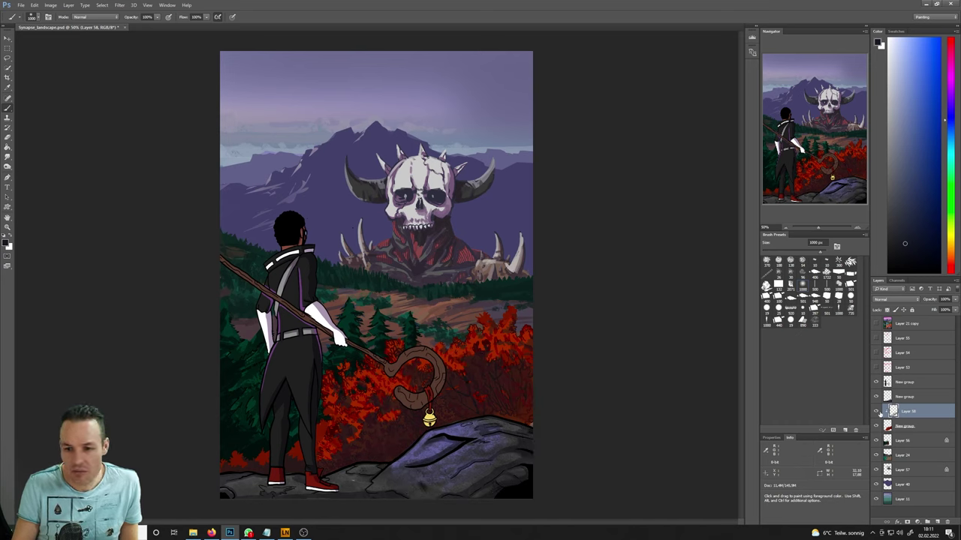
- Lock the transparent pixels of the red bushes' base layer and softly darken the lower bushes with the 1000 px brush
click(903, 426)
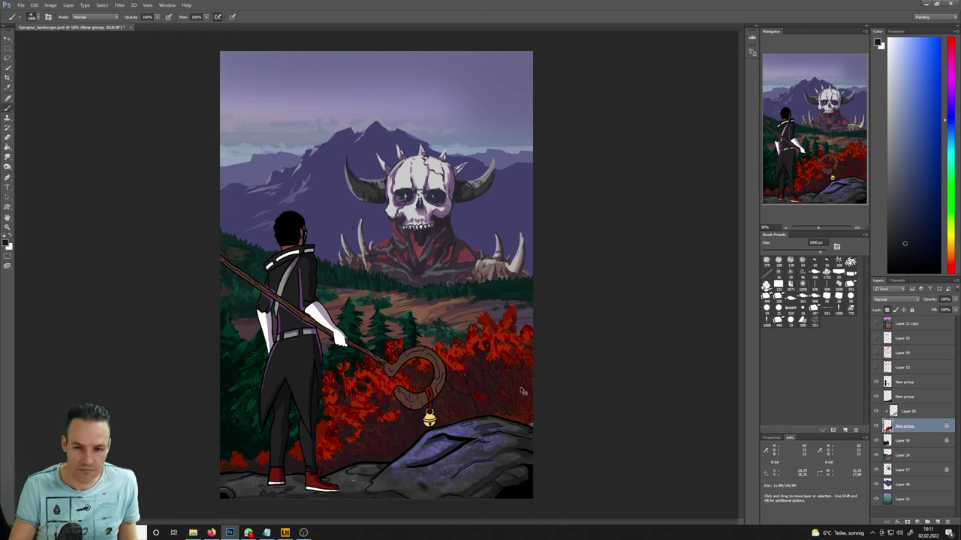
key(ctrl+h)
key(ctrl+d)
key(l)
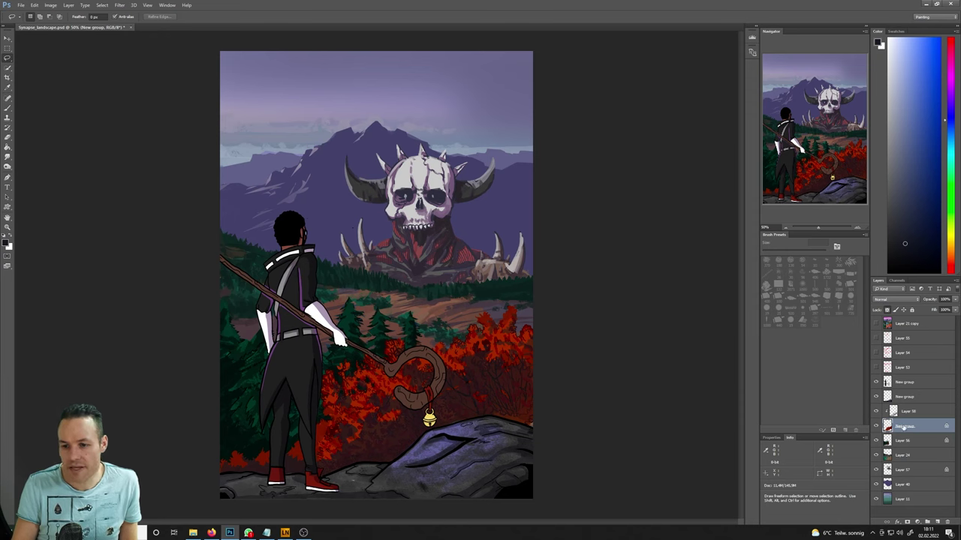
key(b)
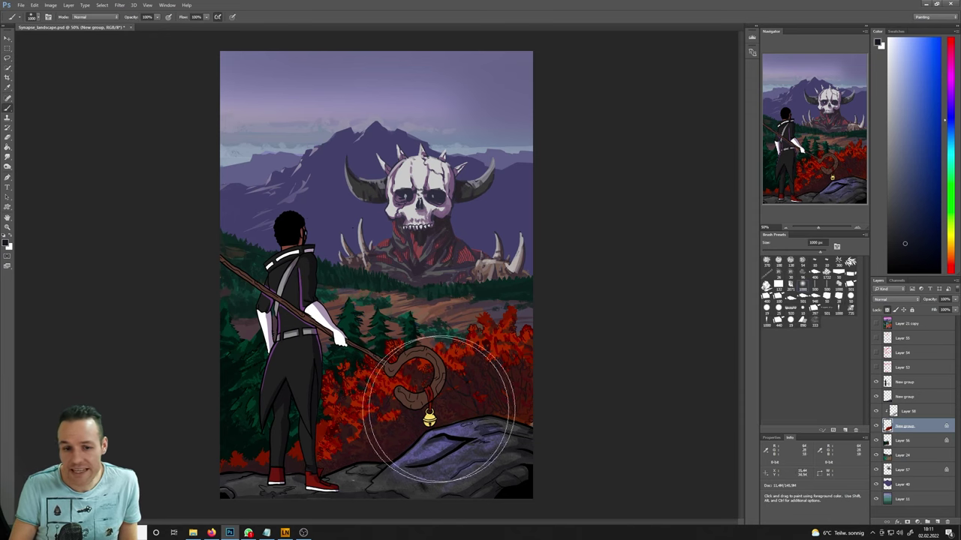
mouse_move(359, 421)
mouse_down()
mouse_move(310, 418)
mouse_move(214, 461)
mouse_move(343, 429)
mouse_up()
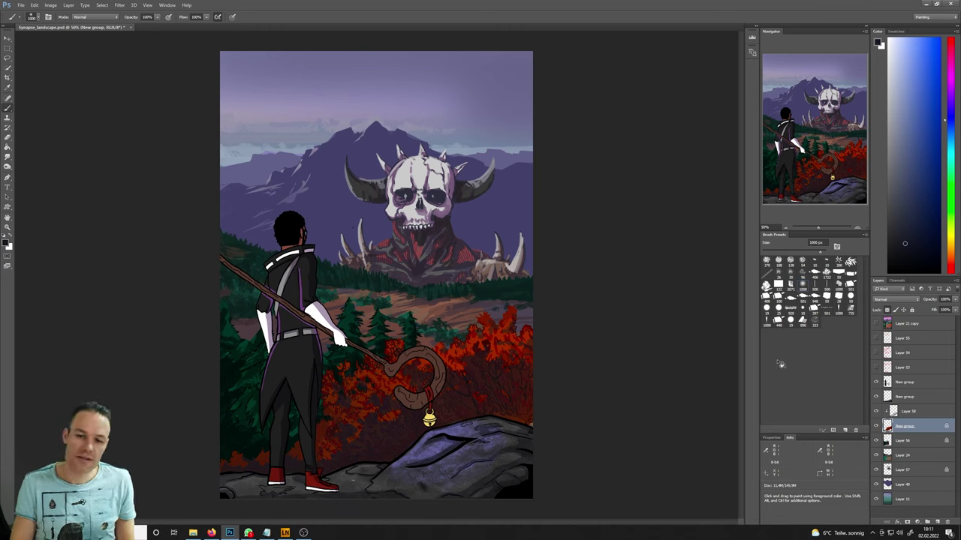
mouse_move(496, 368)
mouse_down()
mouse_move(536, 380)
mouse_move(451, 398)
mouse_move(489, 343)
mouse_move(435, 383)
mouse_up()
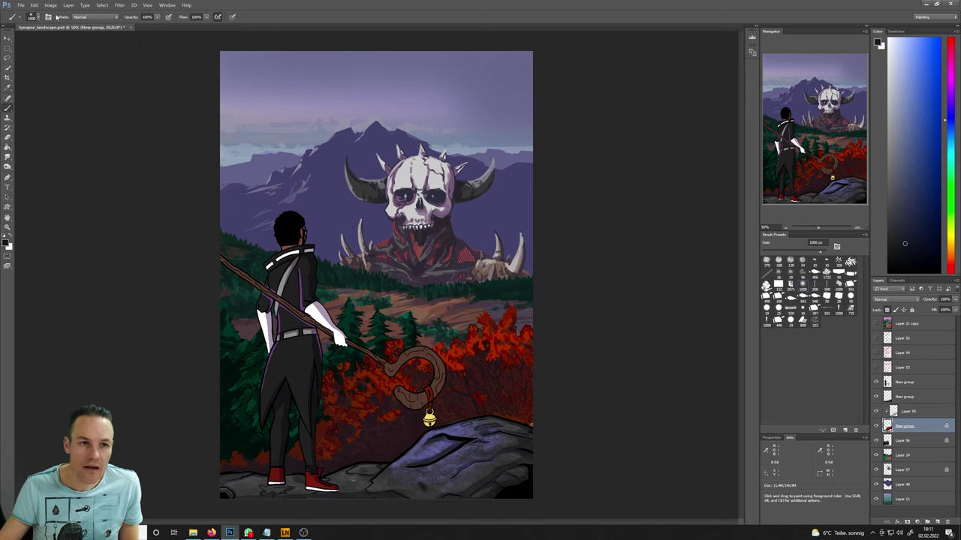
- Merge the clipped shading layer with the red bushes' layer
shift+click(912, 413)
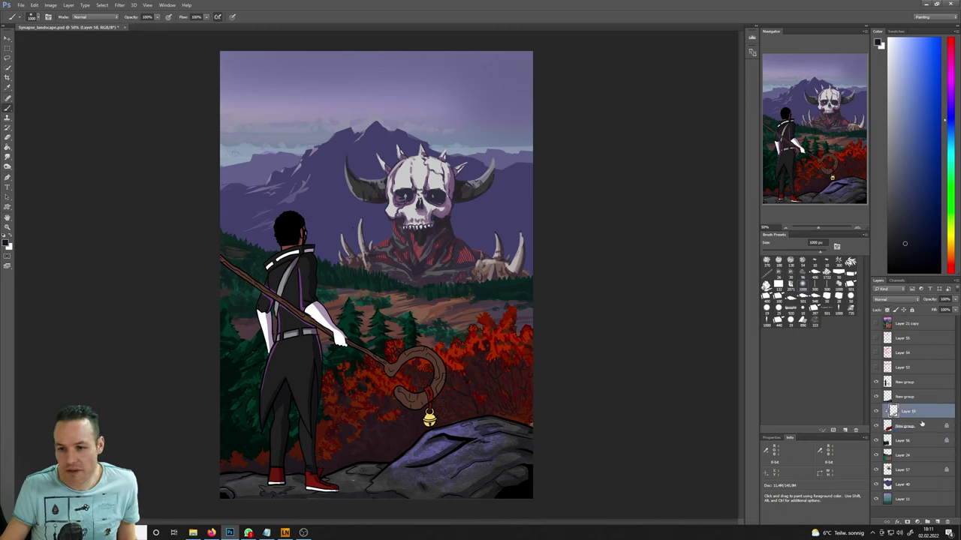
right_click(912, 412)
click(882, 306)
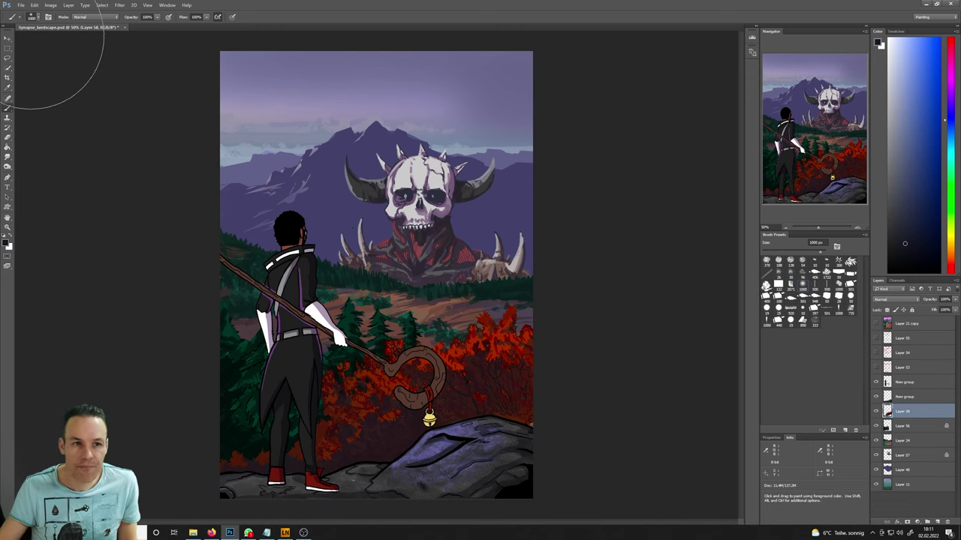
- Shift the merged bushes' hue to -31 and slightly reduce their saturation with Hue/Saturation, comparing against the original colours
click(51, 5)
mouse_move(112, 28)
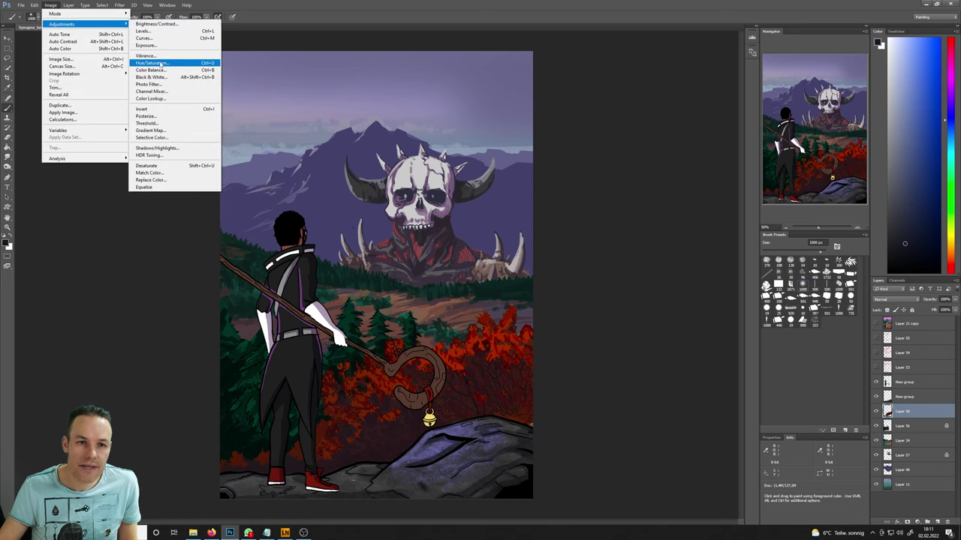
click(151, 63)
drag(702, 218, 690, 217)
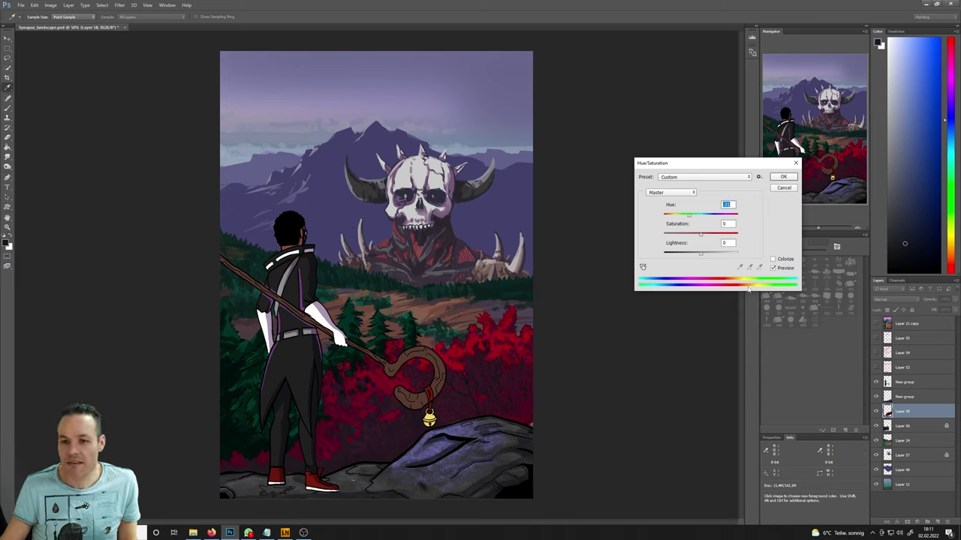
click(773, 268)
click(773, 268)
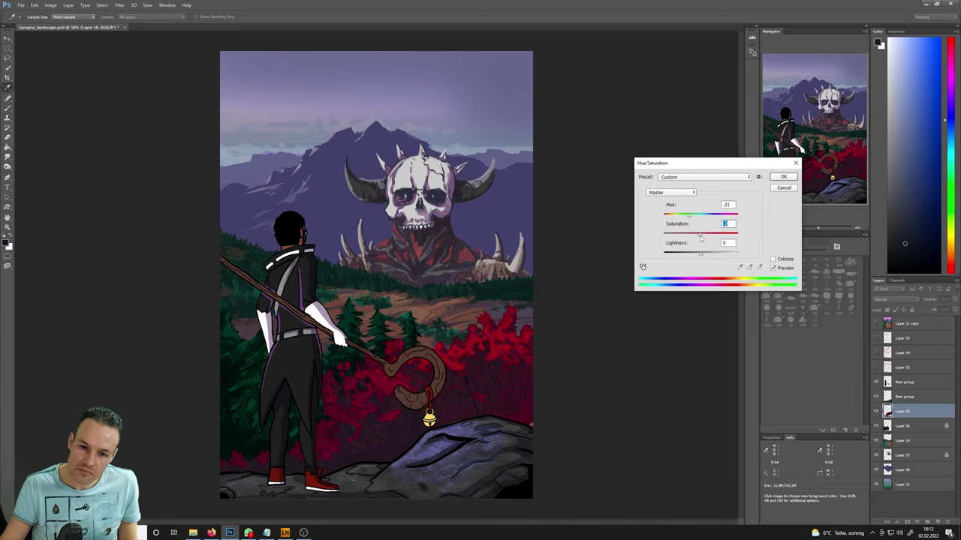
click(773, 268)
click(773, 268)
mouse_move(700, 236)
mouse_down()
mouse_move(713, 235)
mouse_move(686, 235)
mouse_move(709, 236)
mouse_move(697, 243)
mouse_up()
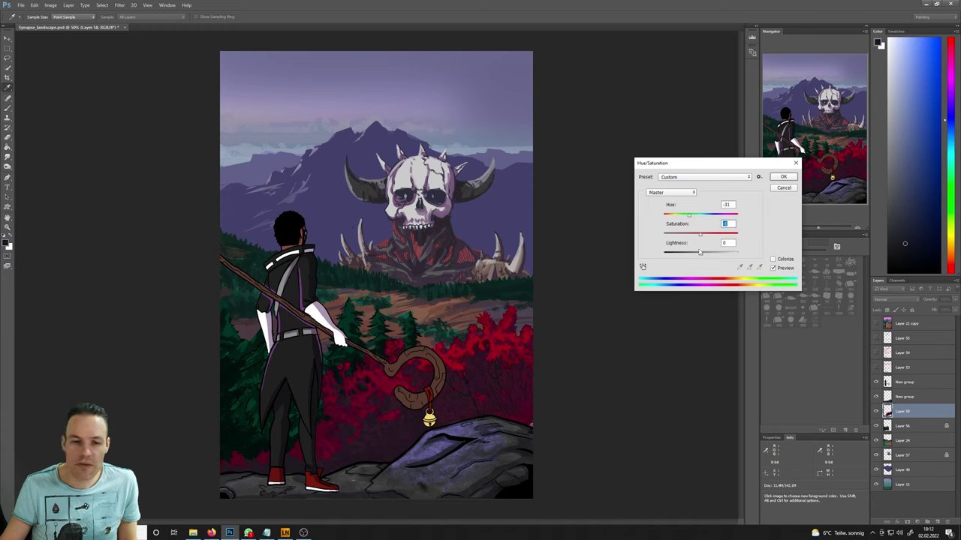
click(783, 178)
- Select the foreground rocks' layer and toggle its visibility to compare the scene with and without the rocks
key(b)
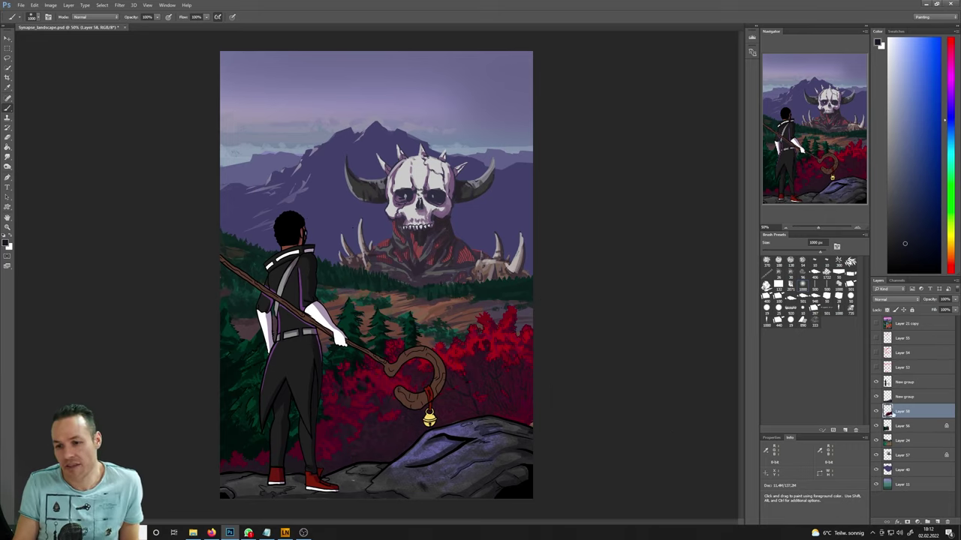
click(895, 397)
click(875, 398)
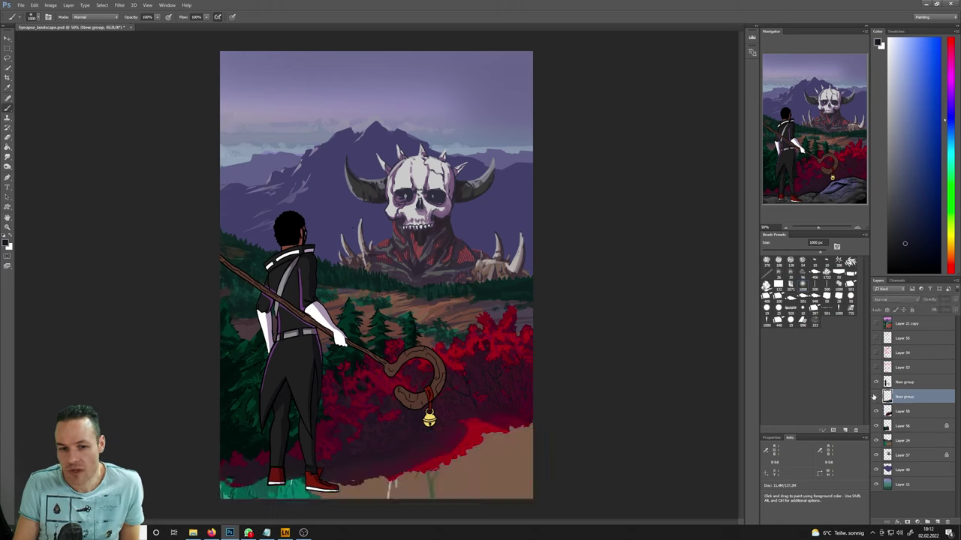
click(875, 397)
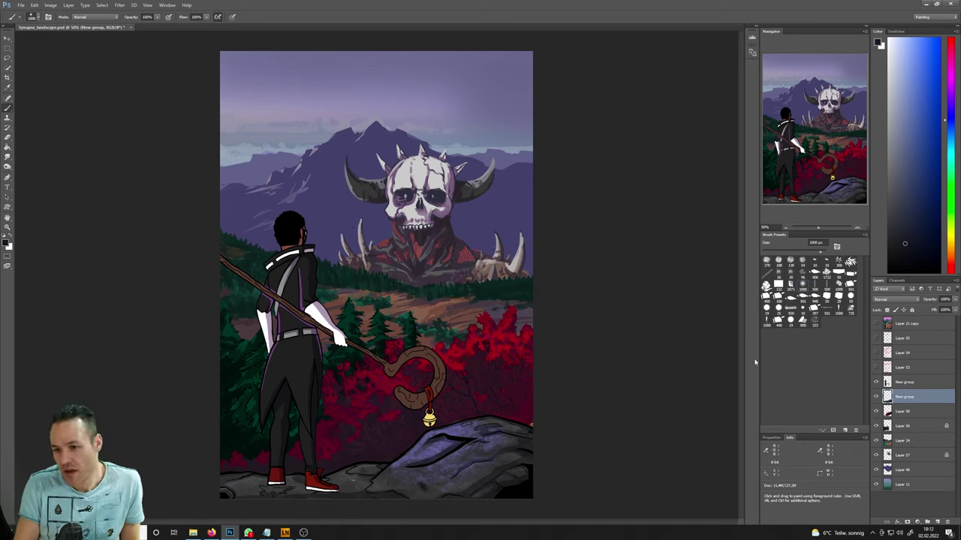
- Select narrow areas along the upper edge of the foreground rocks with freehand lasso selections
click(8, 60)
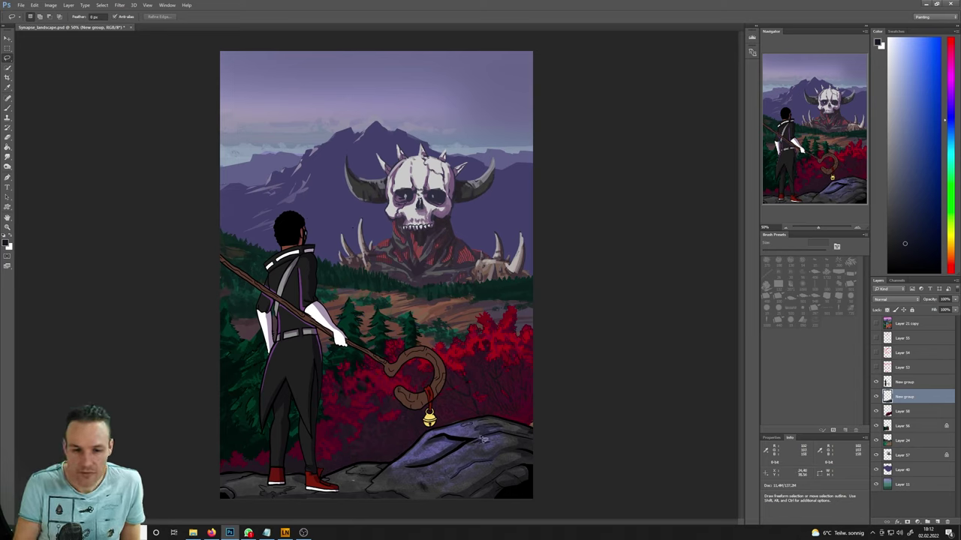
mouse_move(349, 293)
mouse_down()
mouse_move(409, 343)
mouse_move(375, 337)
mouse_move(393, 331)
mouse_up()
key(ctrl+d)
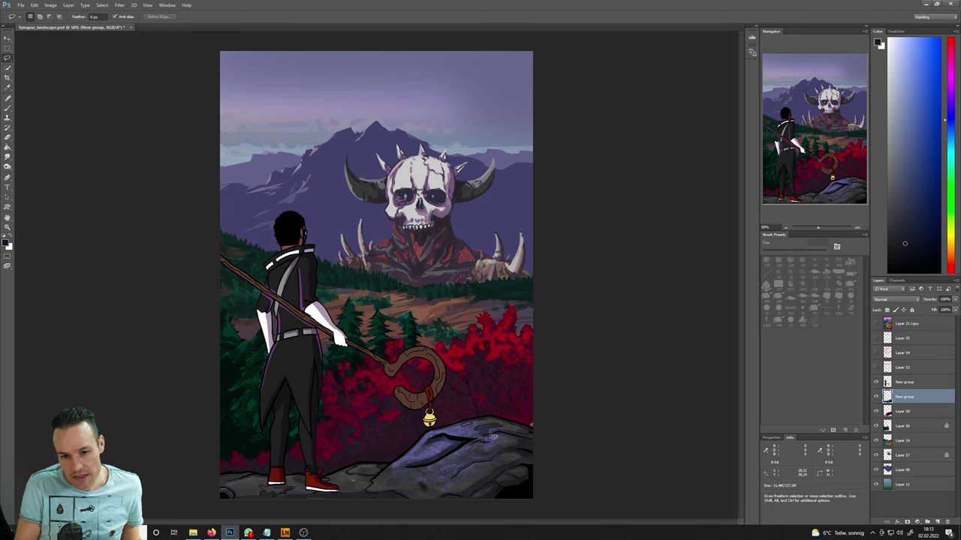
key(shift)
mouse_move(434, 429)
mouse_down()
mouse_move(496, 416)
mouse_move(541, 437)
mouse_move(507, 427)
mouse_move(428, 435)
mouse_move(406, 458)
mouse_move(422, 451)
mouse_move(376, 473)
mouse_move(383, 471)
mouse_move(322, 479)
mouse_move(407, 465)
mouse_move(333, 486)
mouse_move(300, 472)
mouse_move(331, 446)
mouse_move(248, 477)
mouse_move(217, 473)
mouse_move(289, 479)
mouse_move(209, 482)
mouse_up()
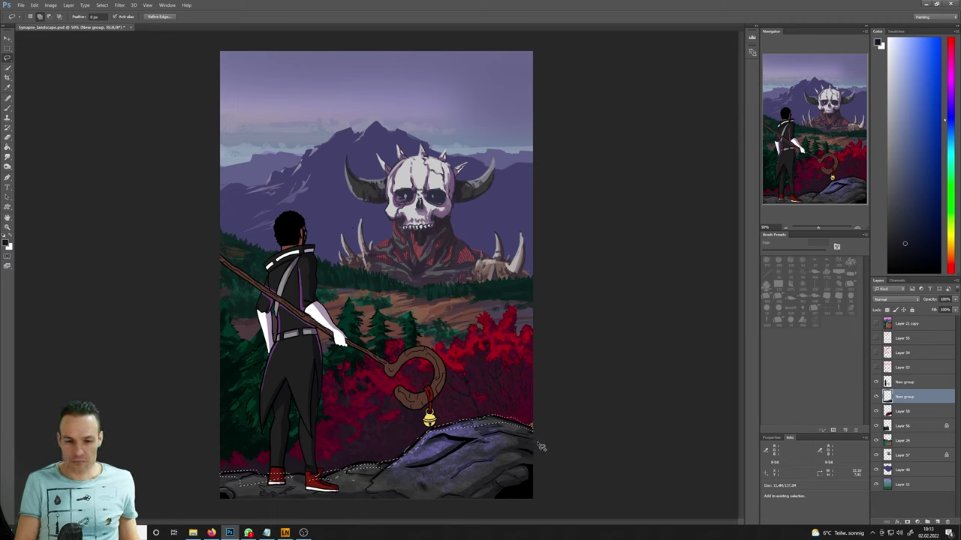
- Sample a dark grey and paint it softly over the selected rock edges with the 1000 px brush, then clear the selection
key(b)
key(alt)
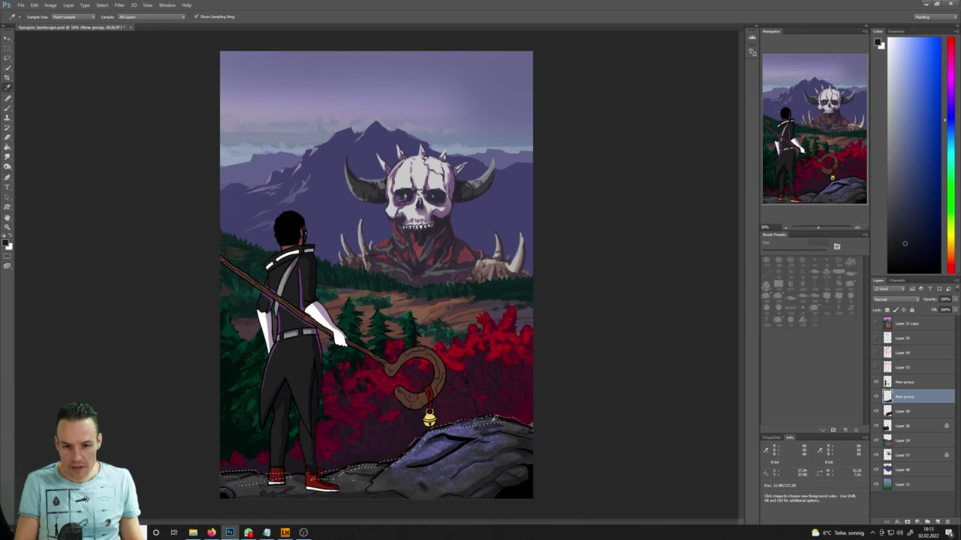
alt+click(489, 408)
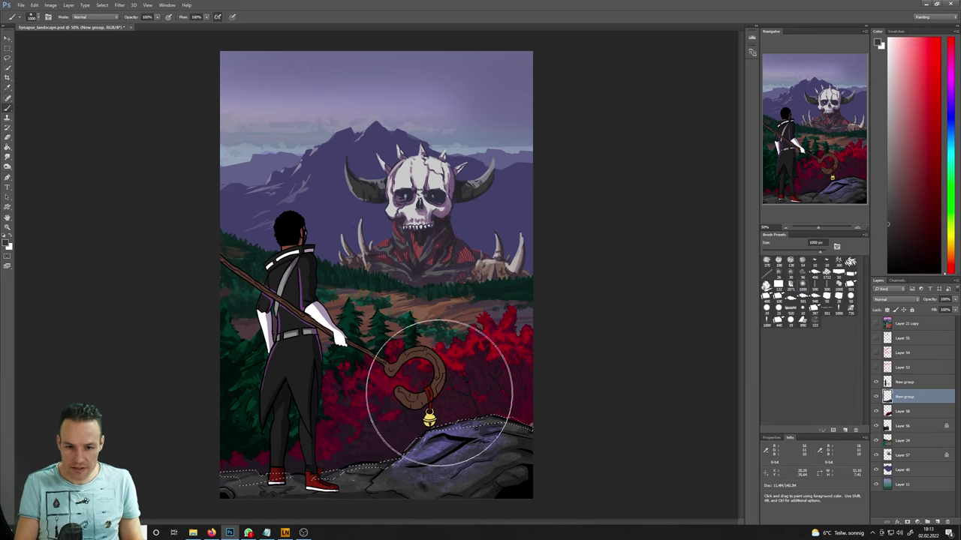
mouse_move(440, 392)
mouse_down()
mouse_move(384, 418)
mouse_move(418, 401)
mouse_move(402, 425)
mouse_move(369, 407)
mouse_move(428, 418)
mouse_move(483, 386)
mouse_move(461, 389)
mouse_move(506, 379)
mouse_move(435, 410)
mouse_move(442, 393)
mouse_move(399, 422)
mouse_move(278, 461)
mouse_move(429, 397)
mouse_move(375, 407)
mouse_up()
key(l)
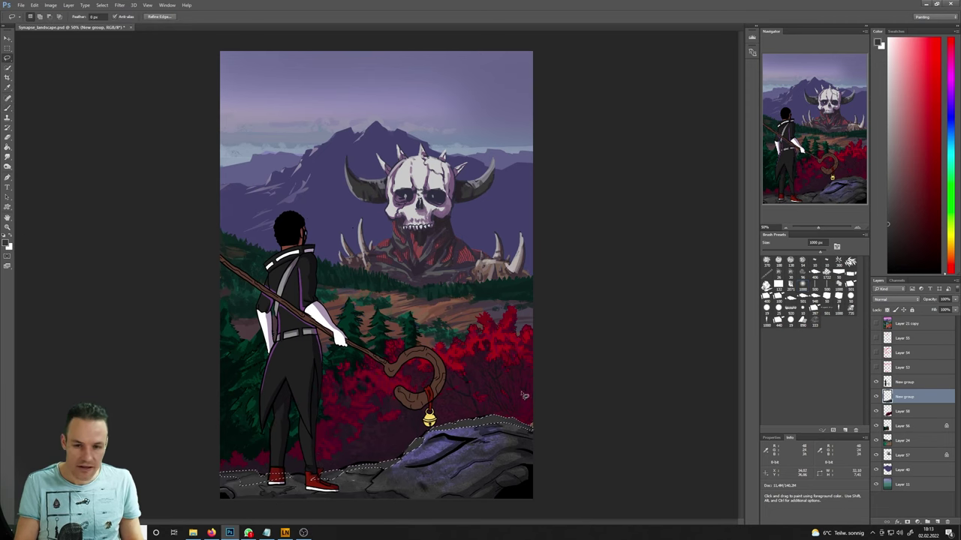
key(ctrl+d)
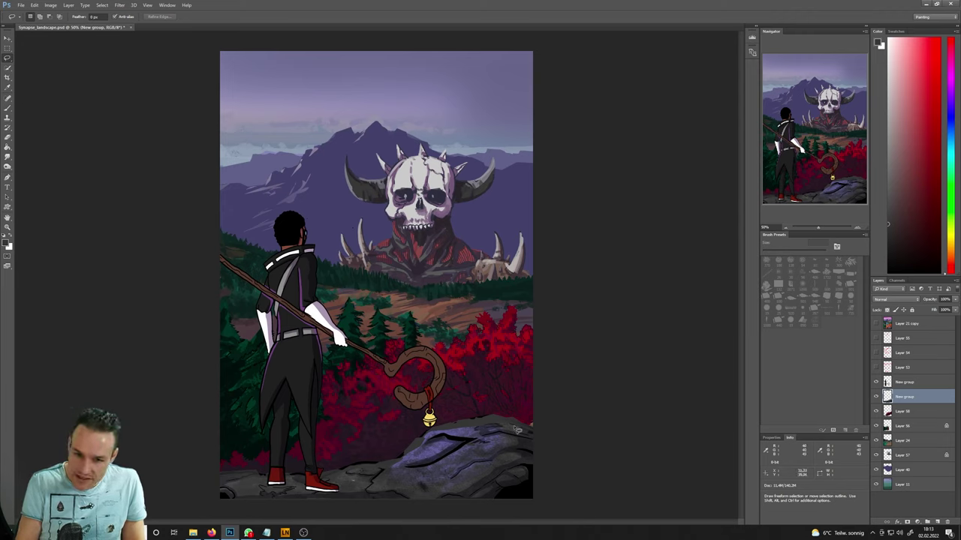
- Lasso a combined selection of angular shadow shapes across the boulder and the rocky ground along the canvas's lower edge
mouse_move(510, 427)
mouse_down()
mouse_move(518, 439)
mouse_move(499, 439)
mouse_move(536, 443)
mouse_move(516, 450)
mouse_move(540, 454)
mouse_move(480, 465)
mouse_move(608, 455)
mouse_up()
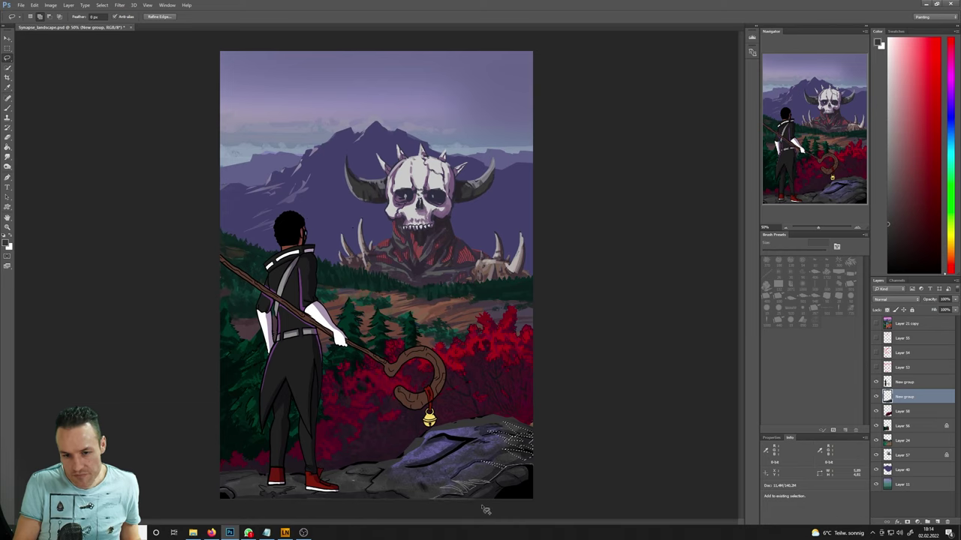
mouse_move(488, 510)
mouse_down()
mouse_move(553, 511)
mouse_move(673, 398)
mouse_up()
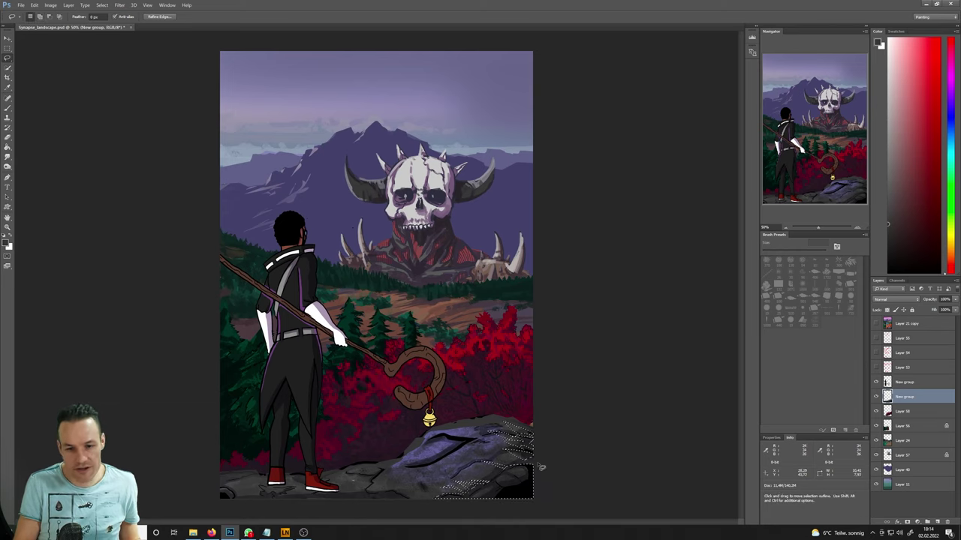
key(shift)
mouse_move(219, 493)
mouse_down()
mouse_move(287, 491)
mouse_move(218, 511)
mouse_up()
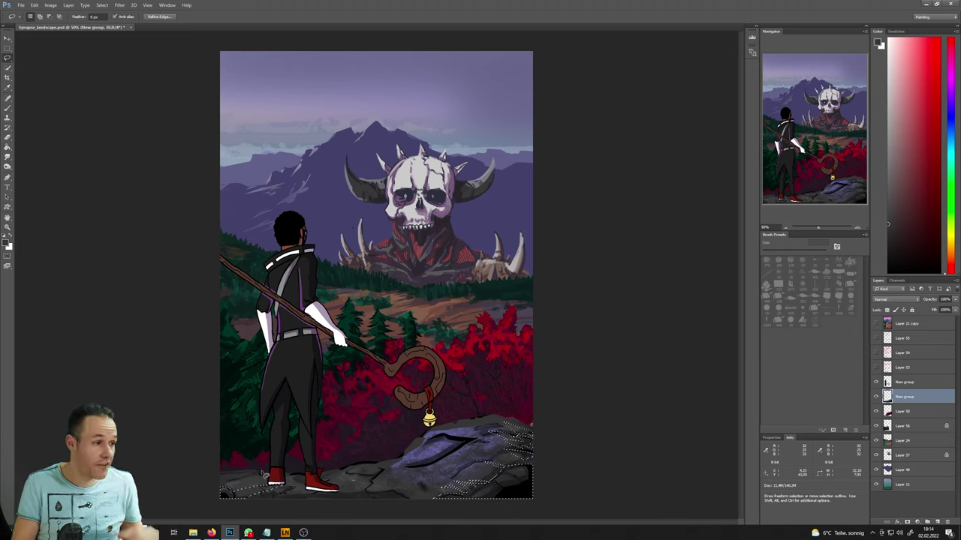
mouse_move(380, 493)
mouse_down()
mouse_move(354, 502)
mouse_move(386, 499)
mouse_move(353, 494)
mouse_up()
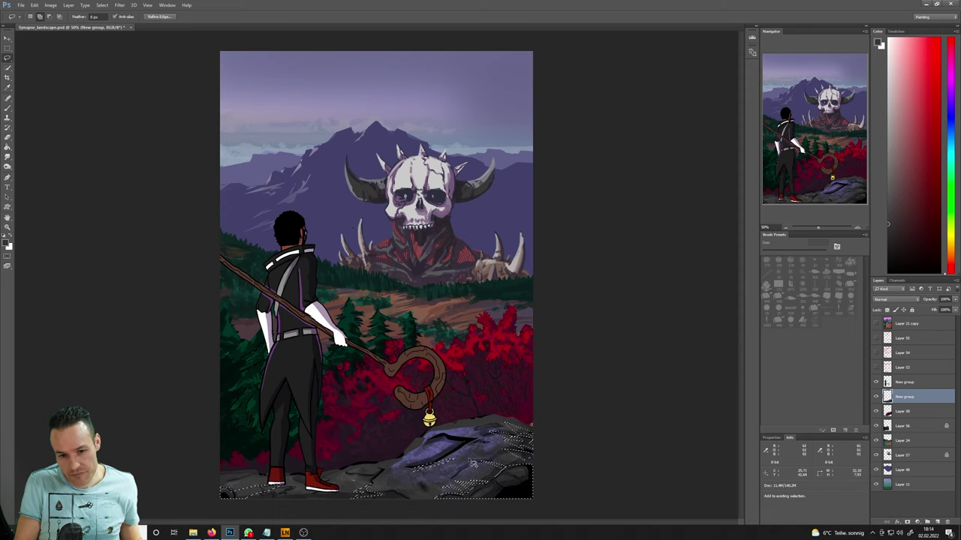
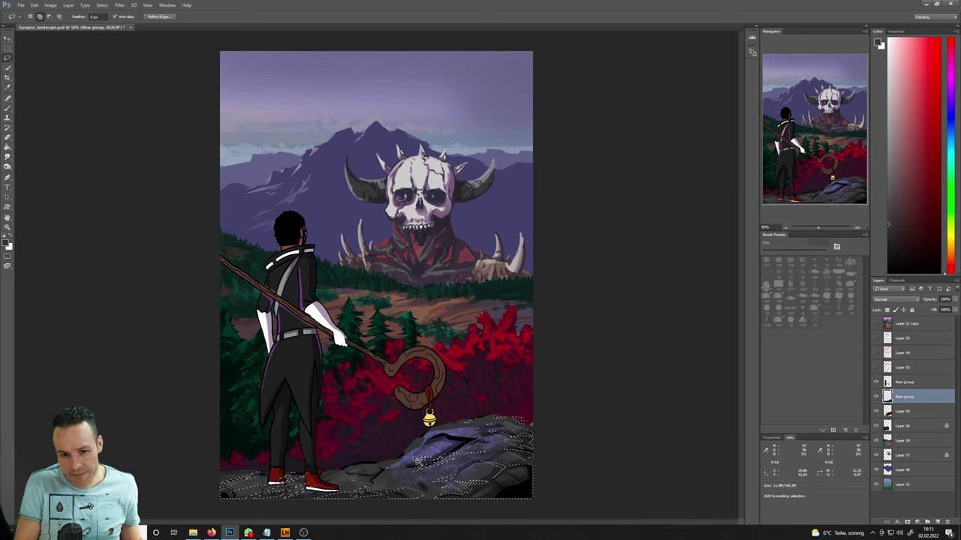
- Softly darken the selected rock shadow shapes with black using the 1000 px brush, then clear the selection
key(i)
mouse_move(425, 418)
mouse_down()
mouse_move(546, 433)
mouse_move(491, 478)
mouse_up()
key(b)
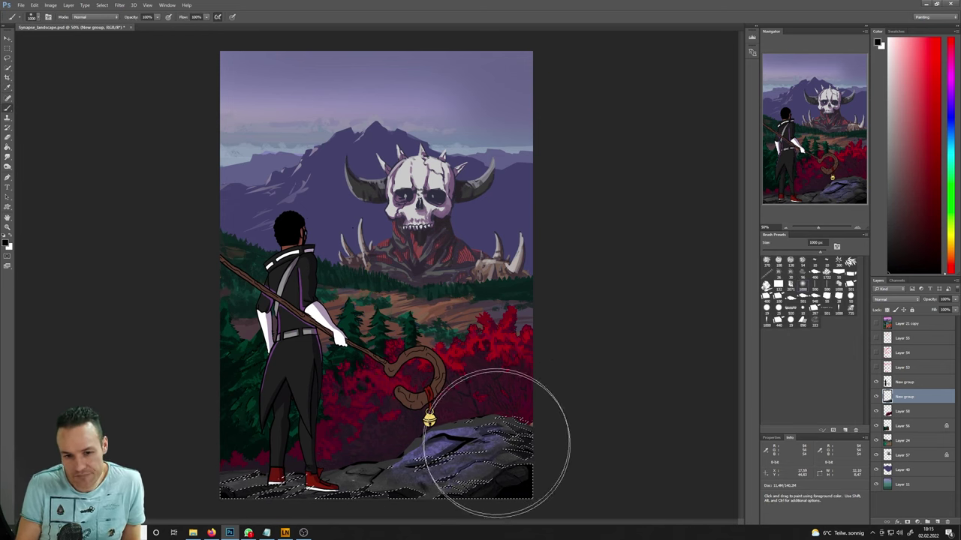
key(v)
key(ctrl+d)
key(b)
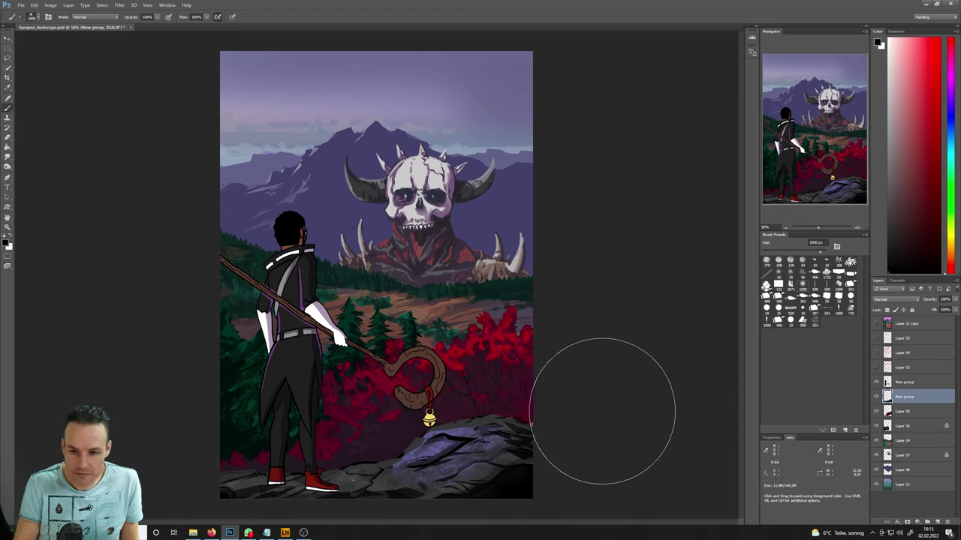
- Lock the transparent pixels of the foreground rocks' layer, reduce the brush size and sample the boulder's purple-blue as the paint colour
key(l)
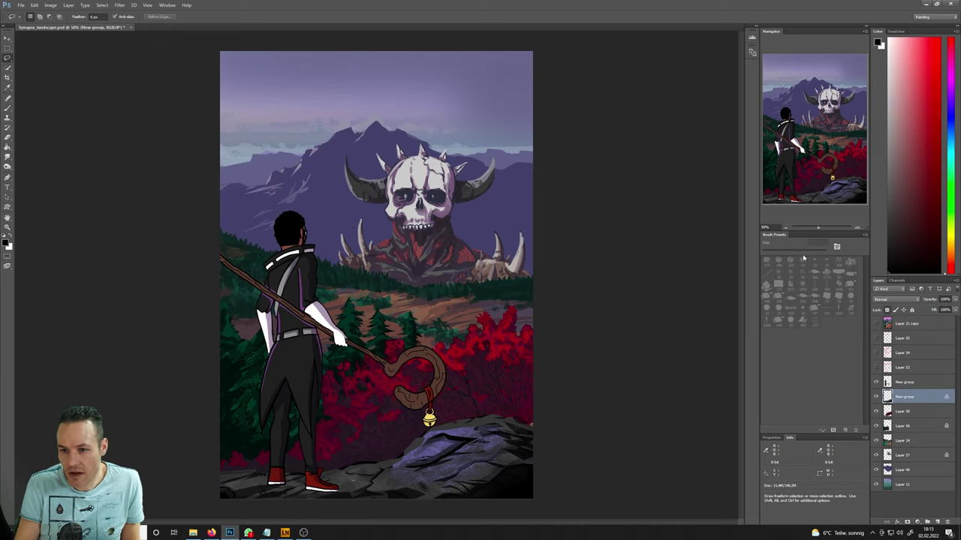
key(b)
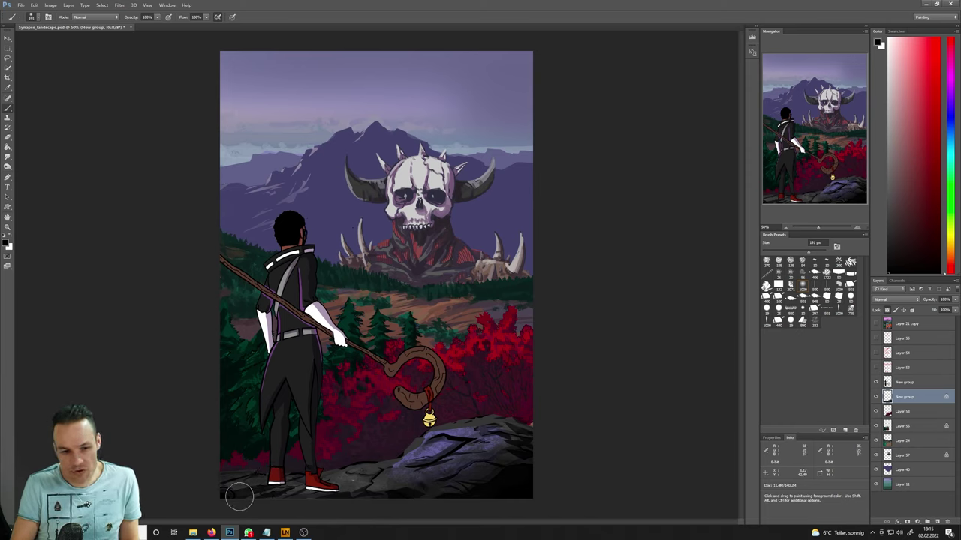
key(i)
click(451, 427)
key(b)
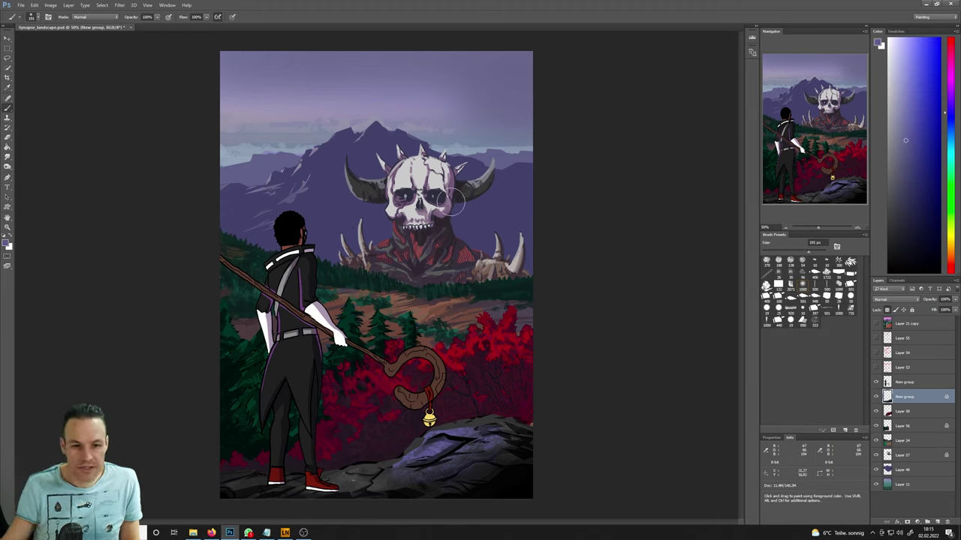
- Desaturate the foreground rocks' layer to neutral greys
click(50, 5)
mouse_move(94, 27)
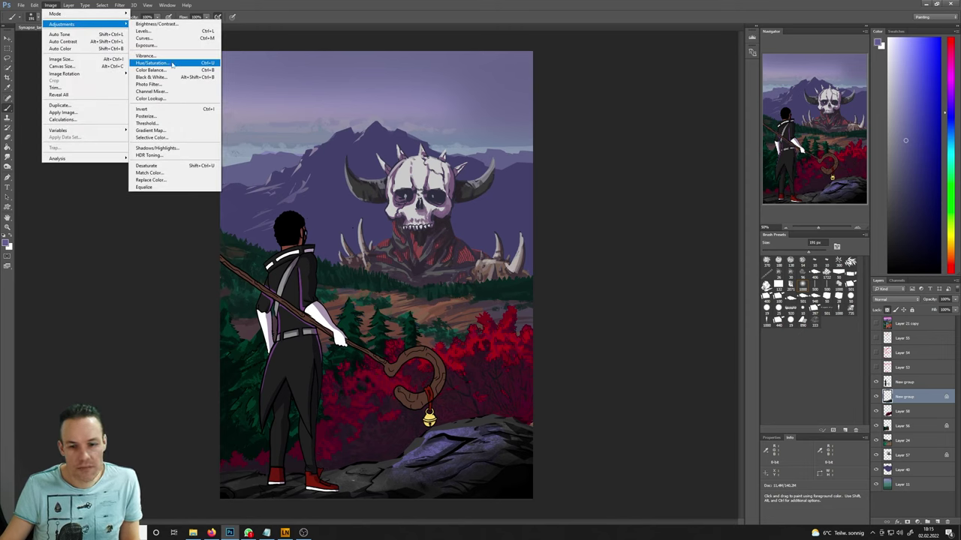
click(147, 165)
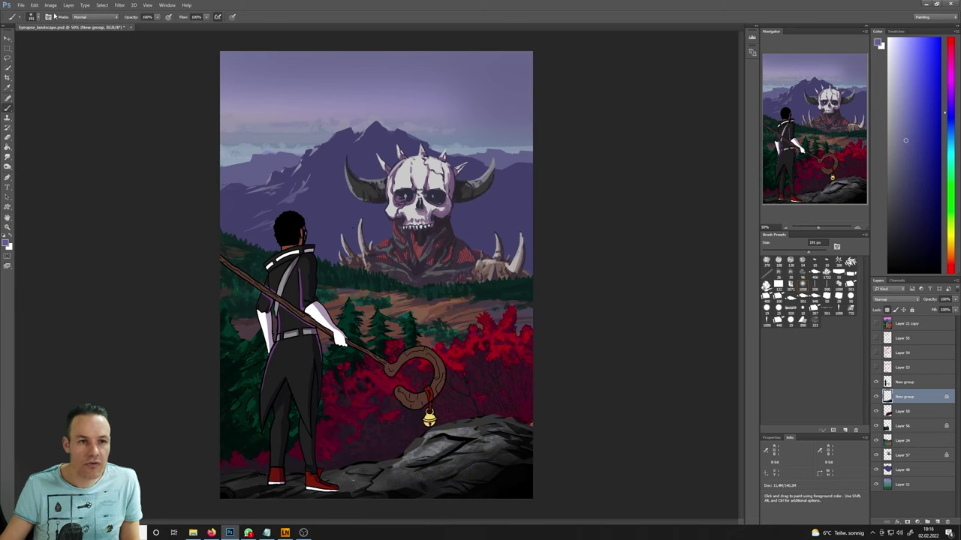
click(50, 4)
click(153, 63)
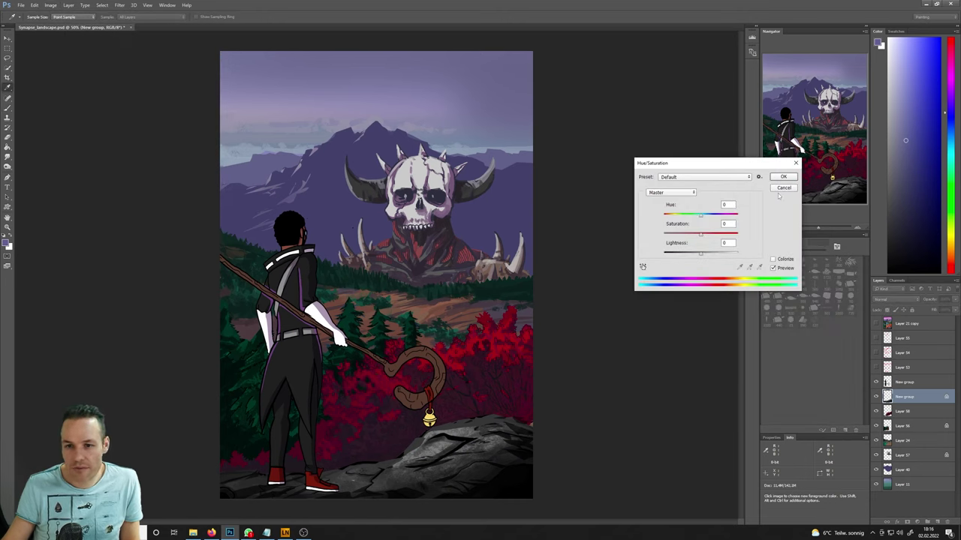
click(781, 190)
- Tint the grey rocks blue with Color Balance, setting the midtones to -6 cyan-red and +35 yellow-blue
click(50, 5)
mouse_move(75, 24)
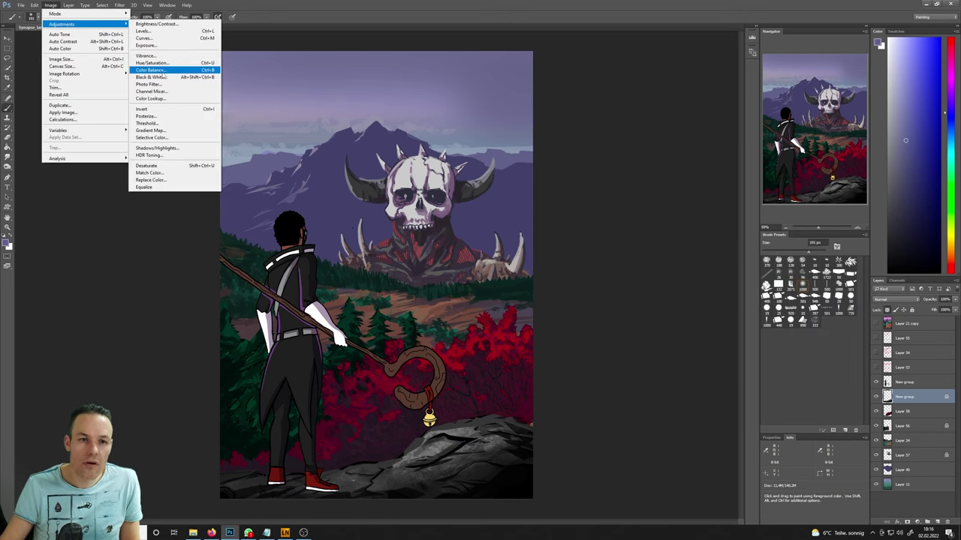
click(160, 71)
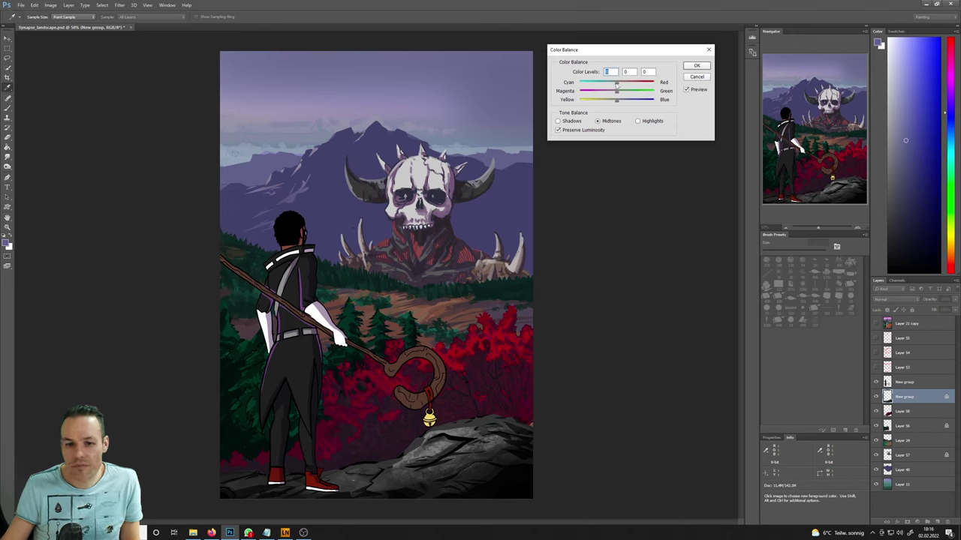
drag(619, 104, 635, 105)
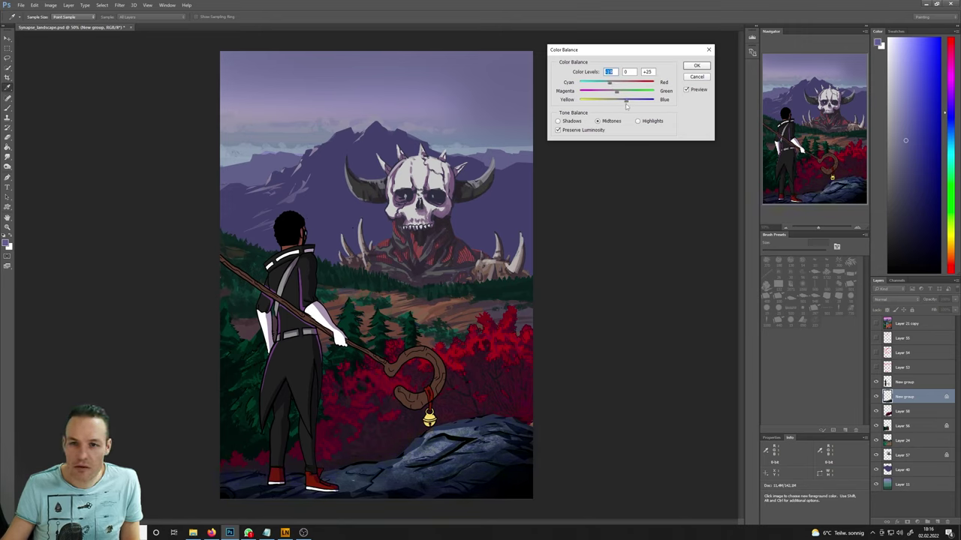
click(624, 103)
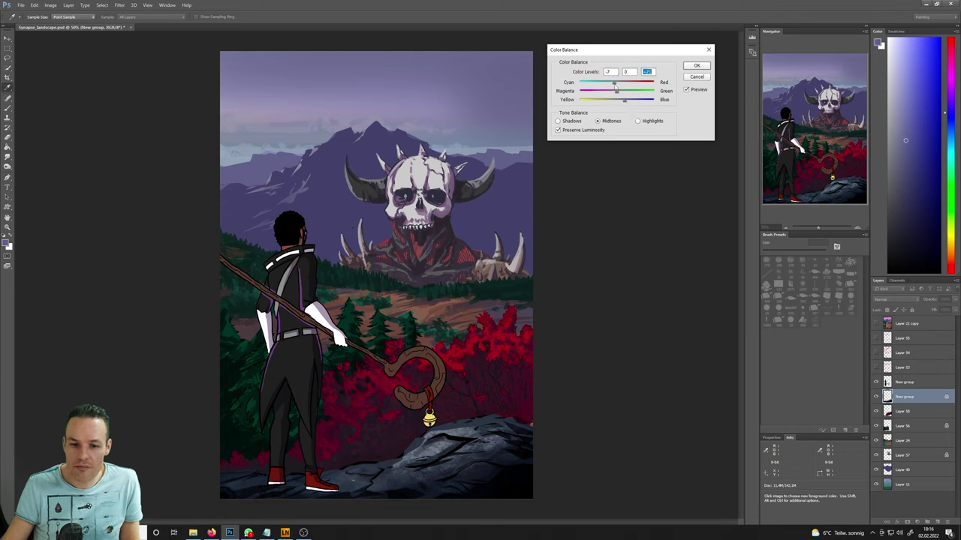
drag(623, 102, 632, 105)
click(630, 105)
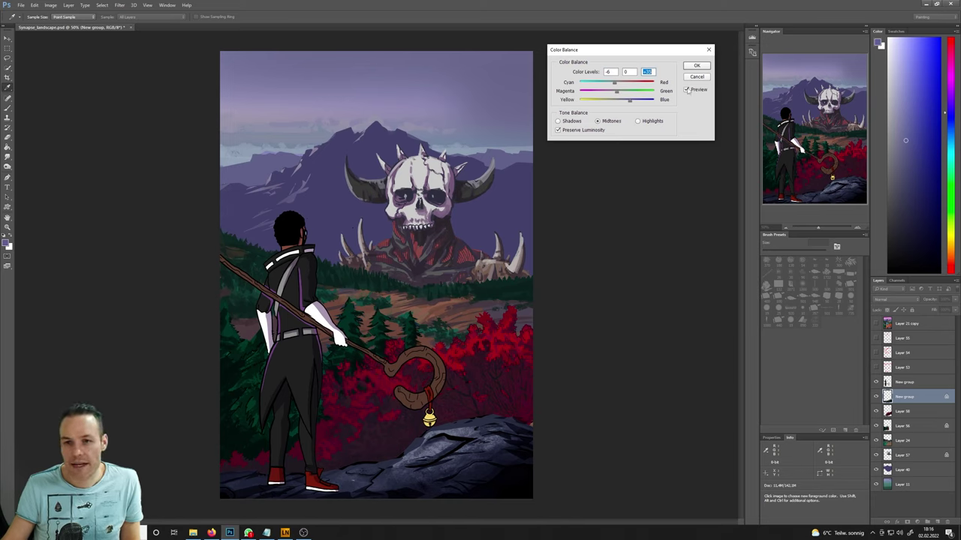
click(697, 65)
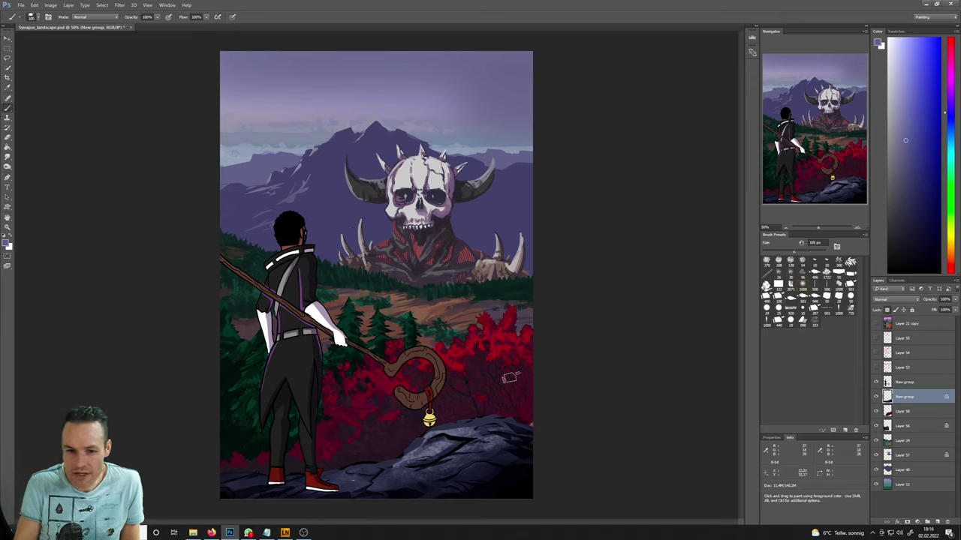
- Paint out the boulder's large black crack and rework its lit facets with grey-blue tones sampled from the rocks
alt+click(434, 426)
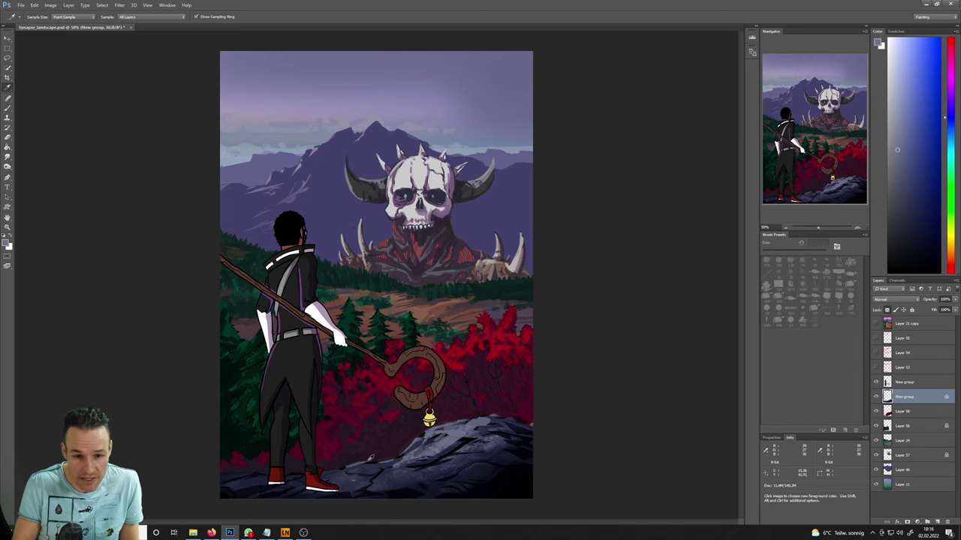
alt+click(364, 460)
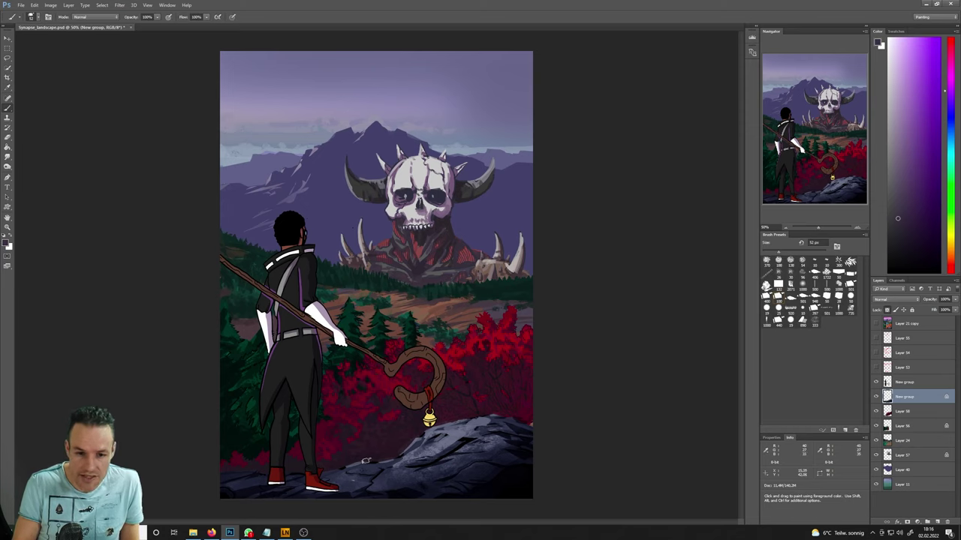
alt+click(361, 461)
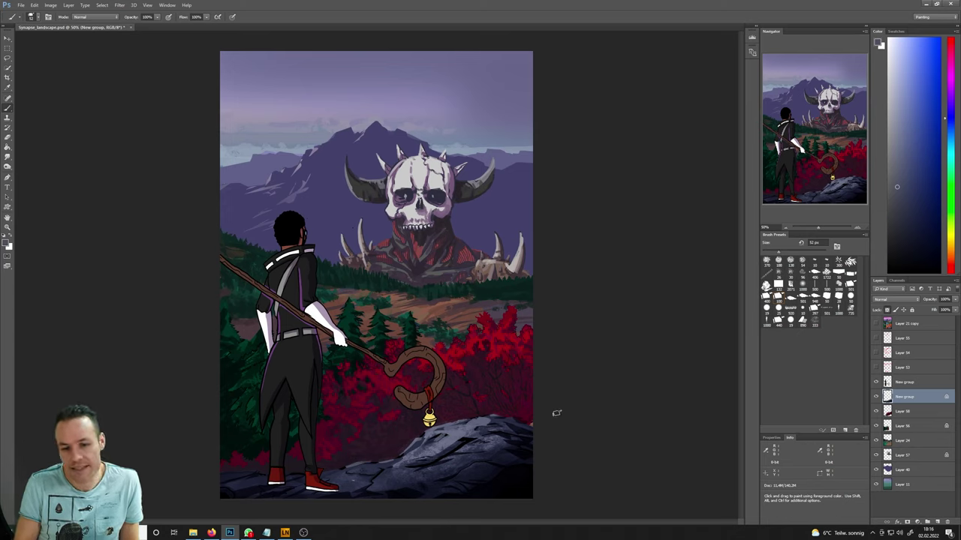
alt+click(443, 436)
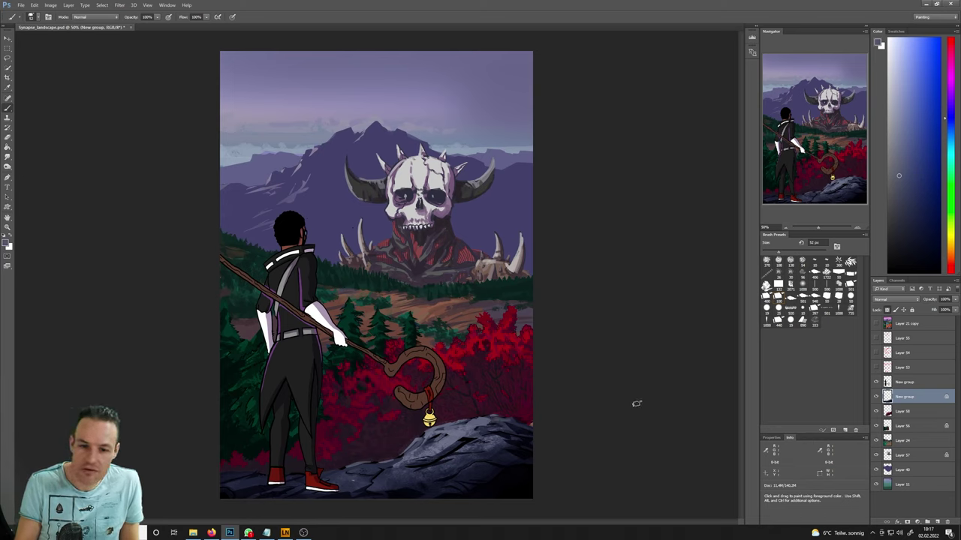
alt+click(464, 433)
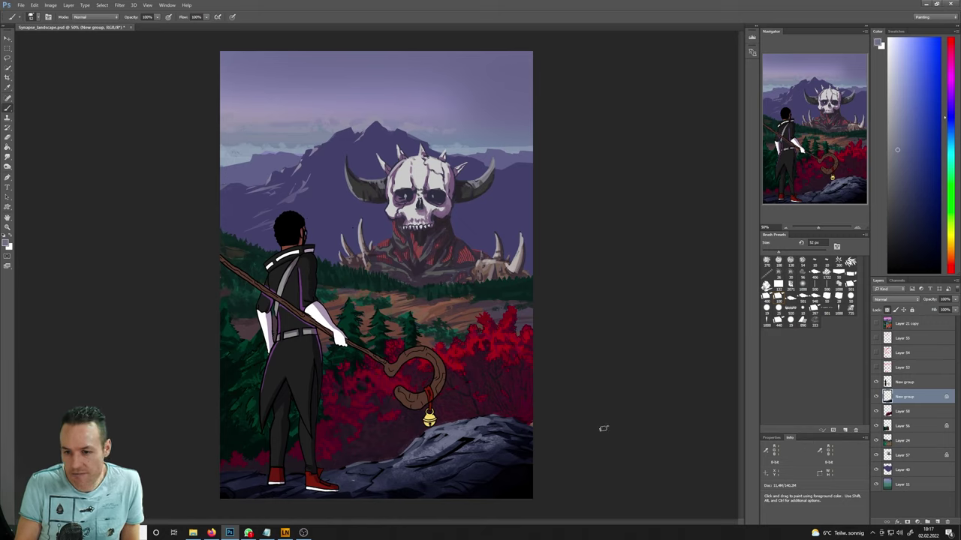
- Rework the boulder's lit and shaded facets with dark and mid blue-grey tones sampled from the picture
alt+click(510, 423)
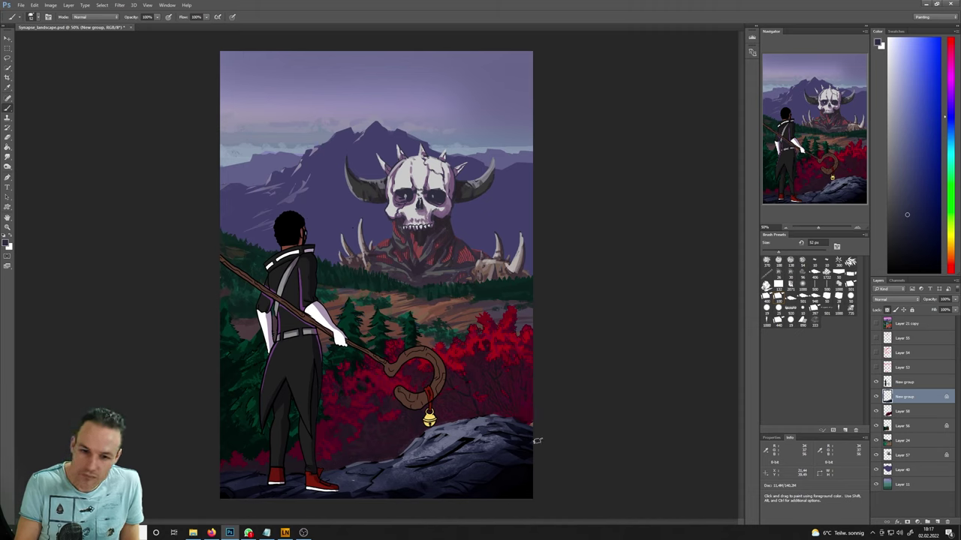
alt+click(456, 447)
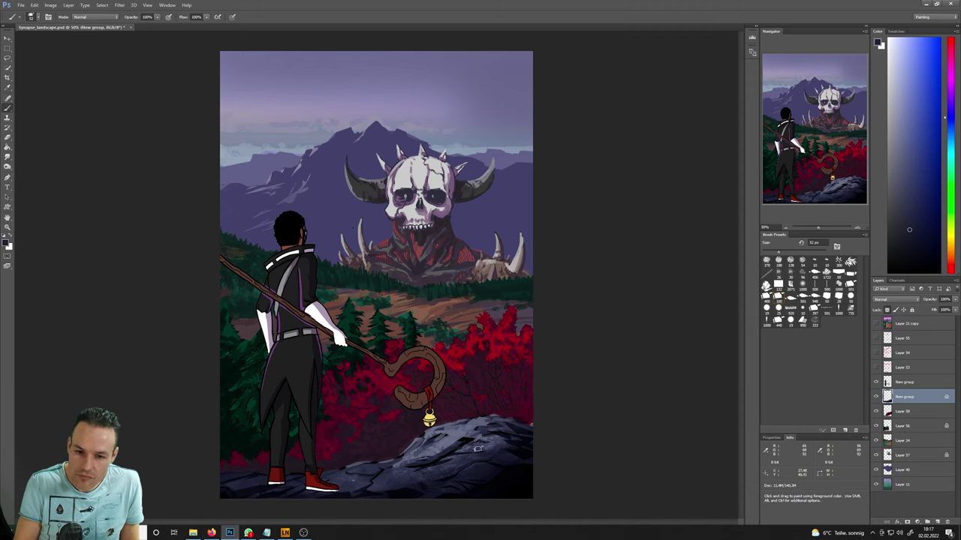
alt+click(474, 447)
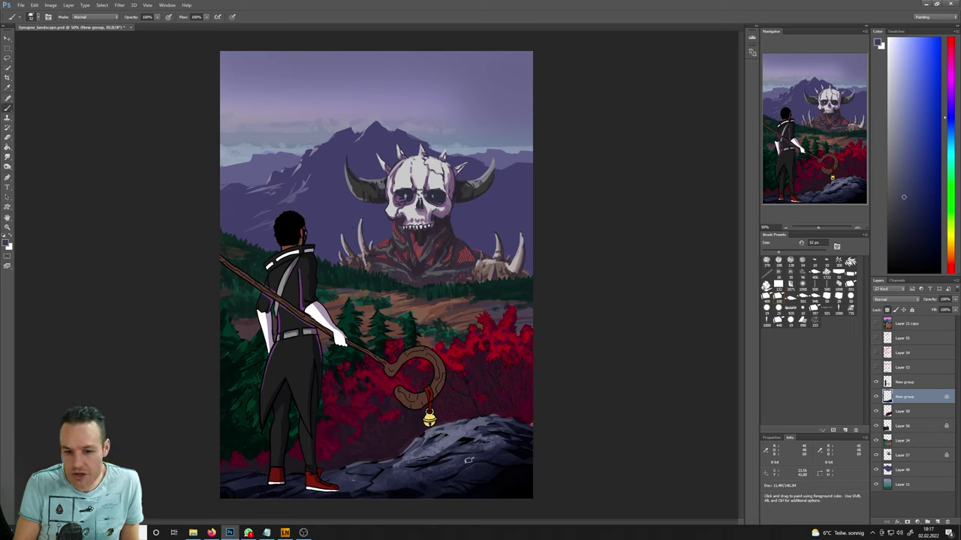
alt+click(439, 458)
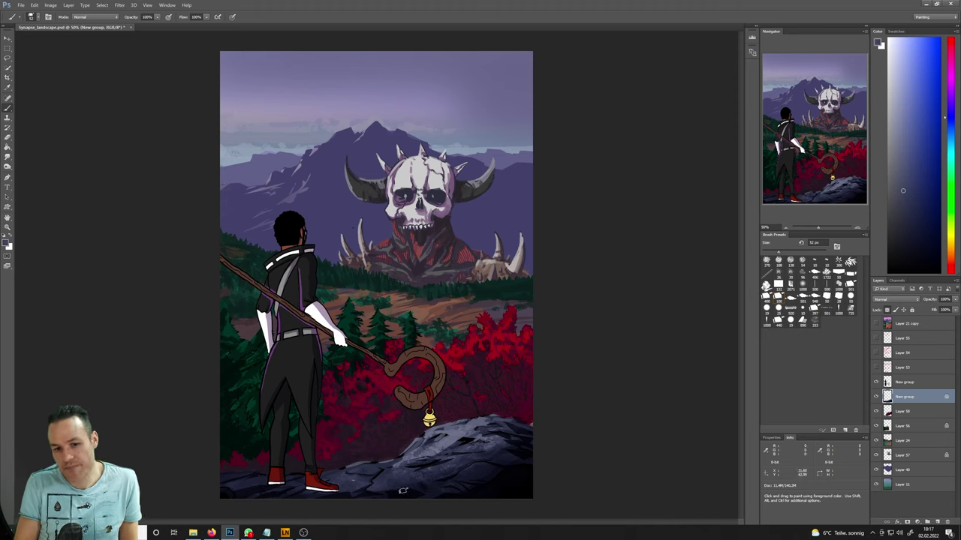
- Darken the boulder's base with black and refine the flat rocks beside the figure's feet with sampled blue-greys
key(d)
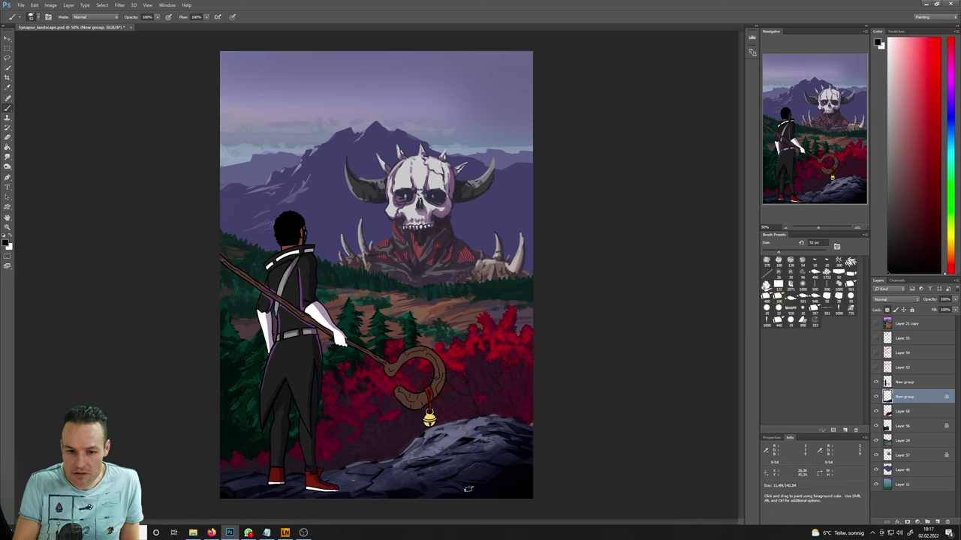
key(alt)
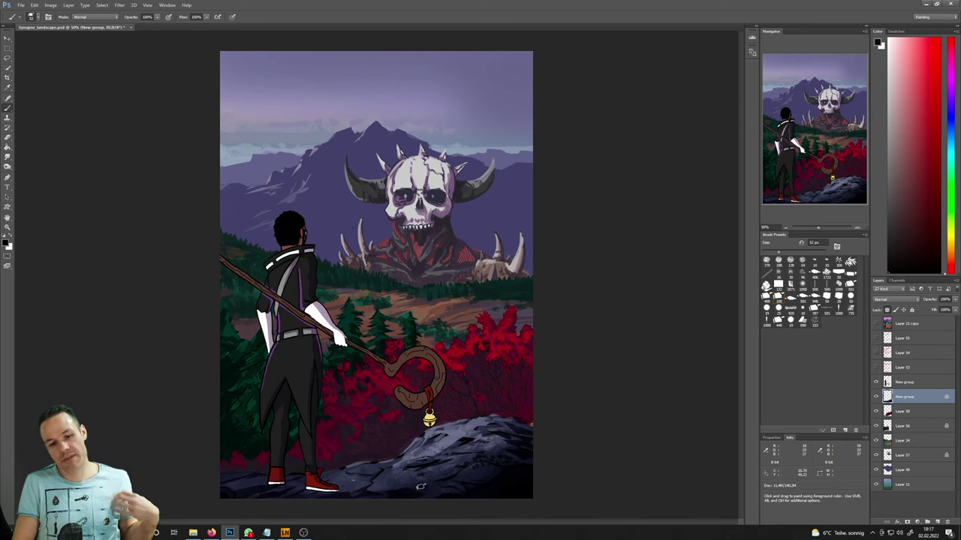
key(alt)
alt+click(359, 469)
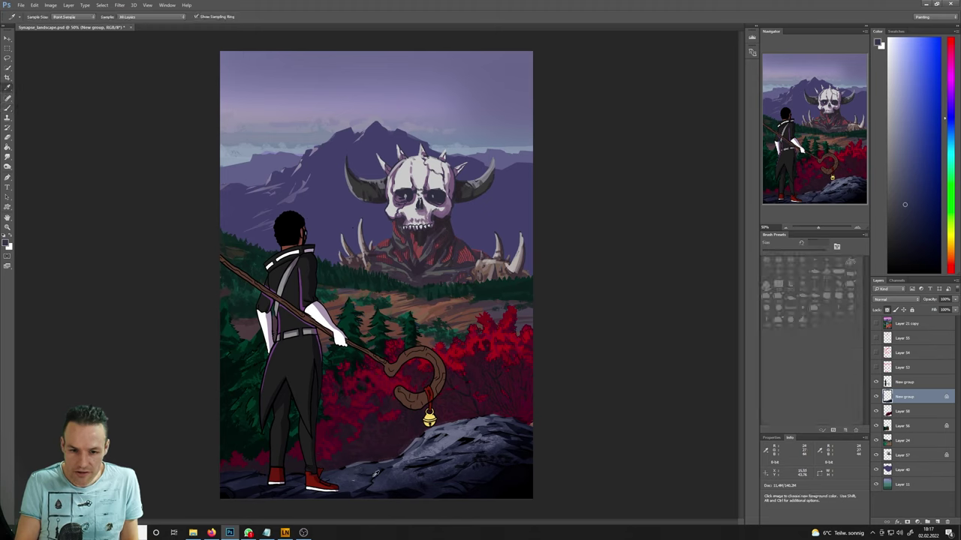
alt+click(361, 476)
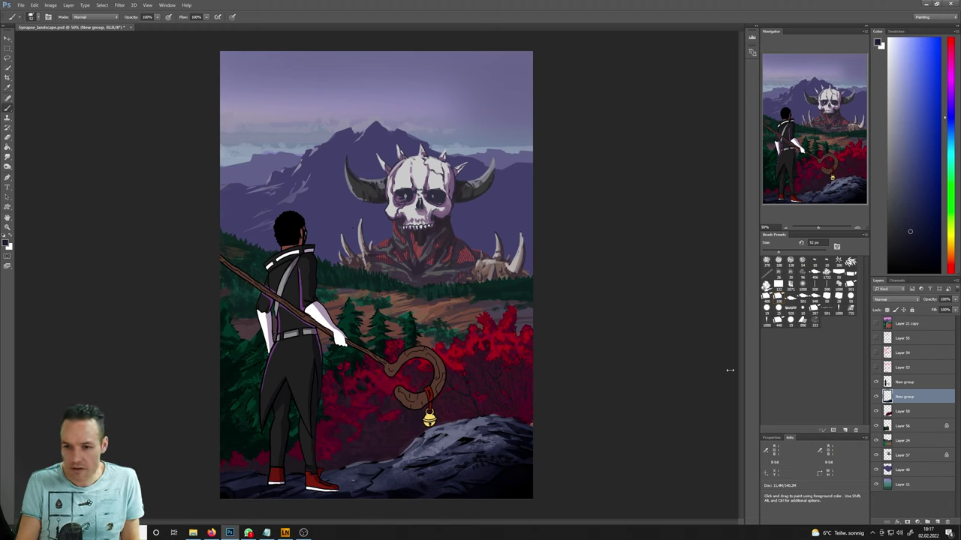
alt+click(354, 480)
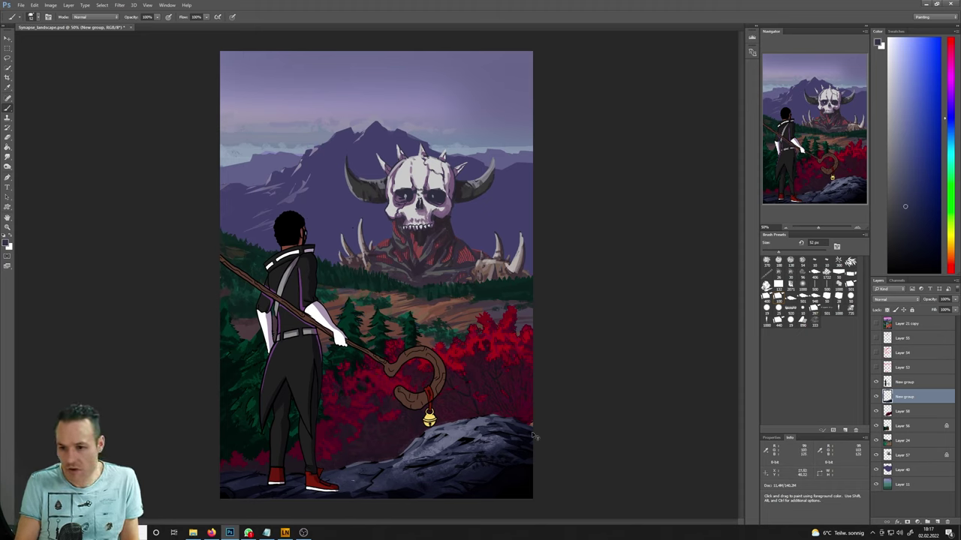
- Check the landscape without the figure, make the figure's layer active and clear the small lasso selection beside the shoe
click(875, 382)
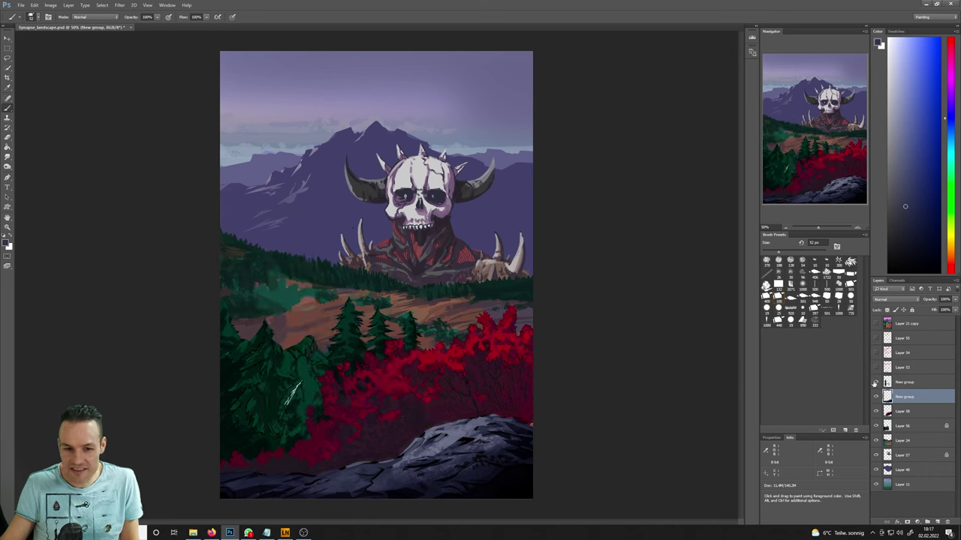
click(875, 382)
click(908, 382)
key(l)
mouse_move(355, 466)
mouse_down()
mouse_move(349, 483)
mouse_move(363, 473)
mouse_up()
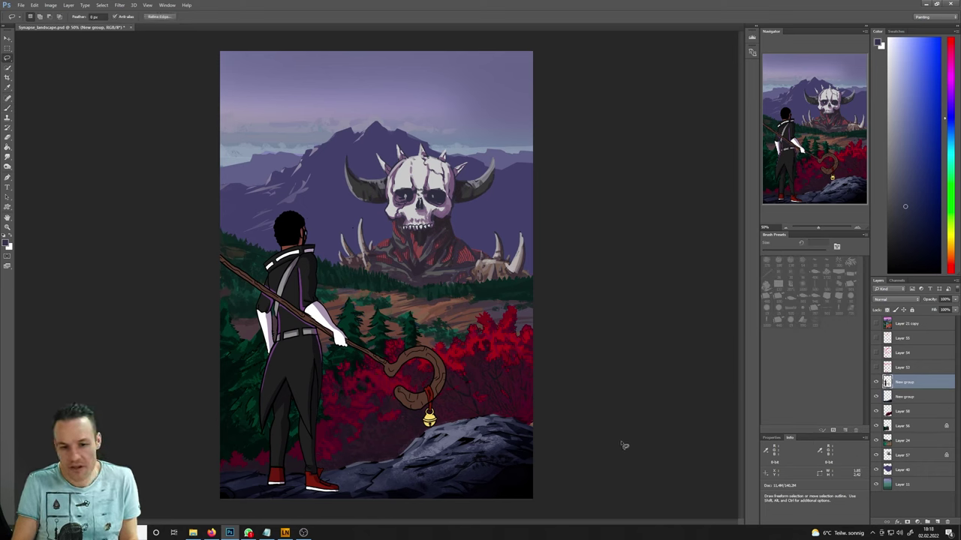
key(ctrl+d)
key(b)
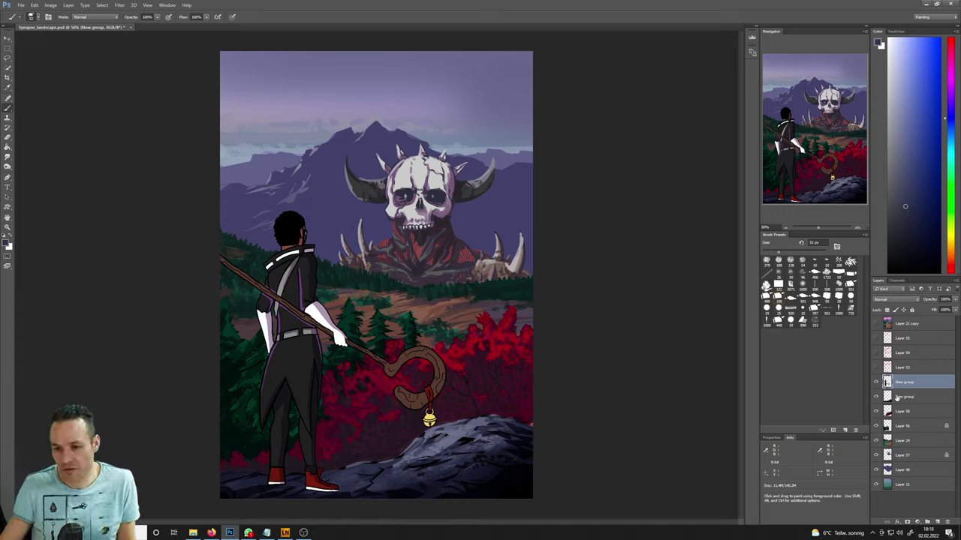
- Compare the composition with and without the figure by repeatedly hiding and showing its layer
click(875, 382)
click(875, 382)
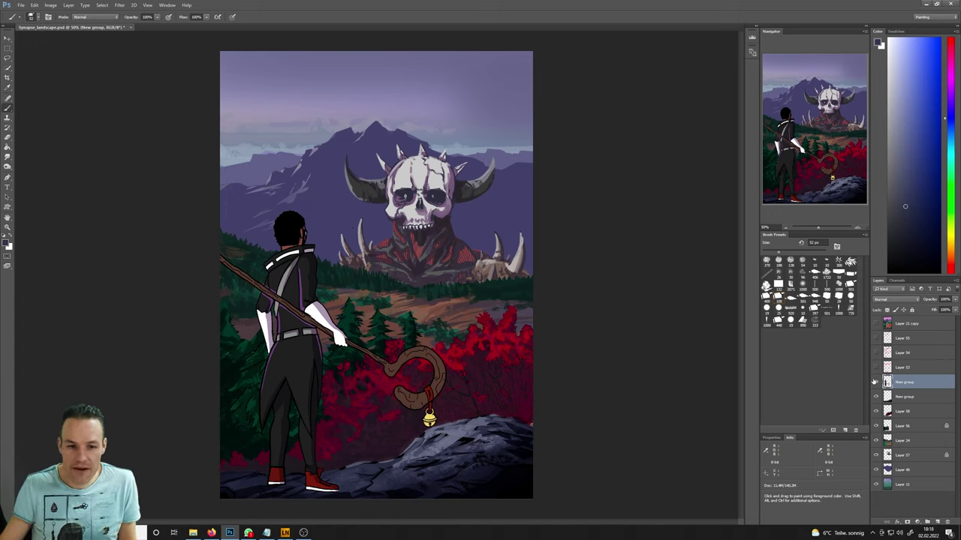
click(875, 382)
click(875, 382)
click(875, 382)
click(875, 382)
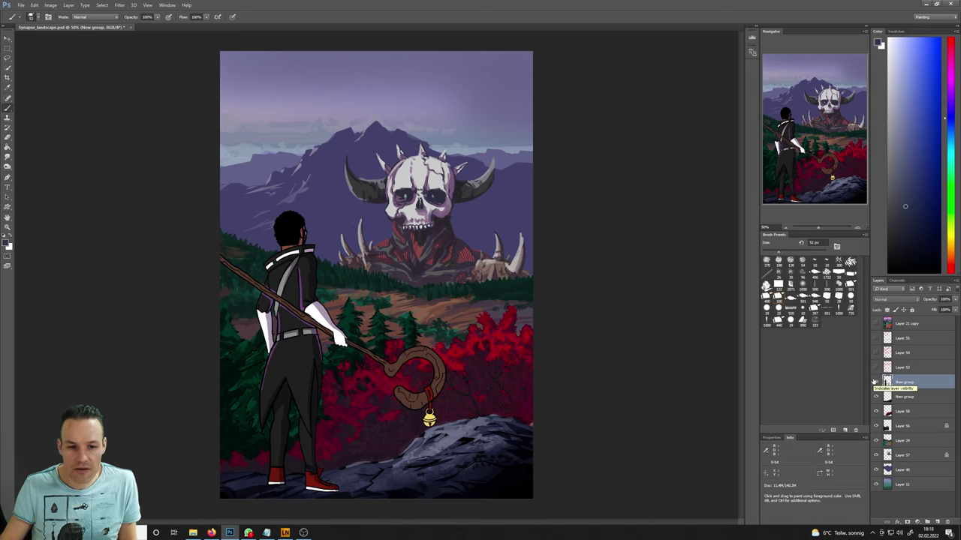
click(875, 382)
click(875, 382)
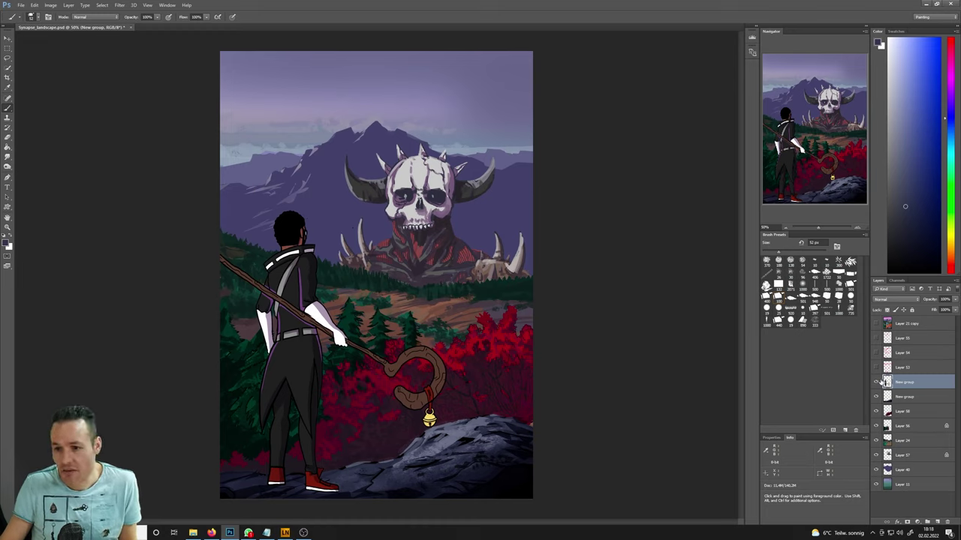
click(875, 381)
click(876, 382)
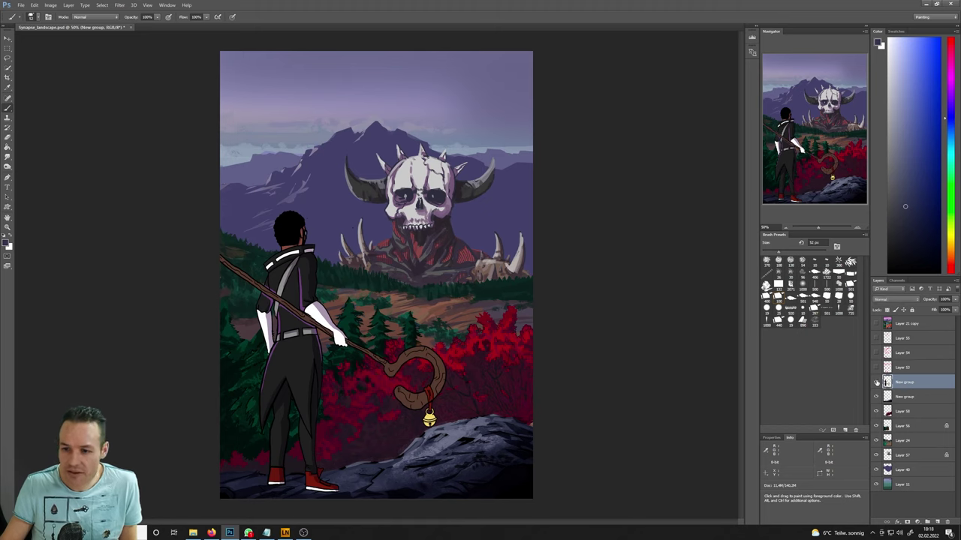
click(875, 382)
click(876, 382)
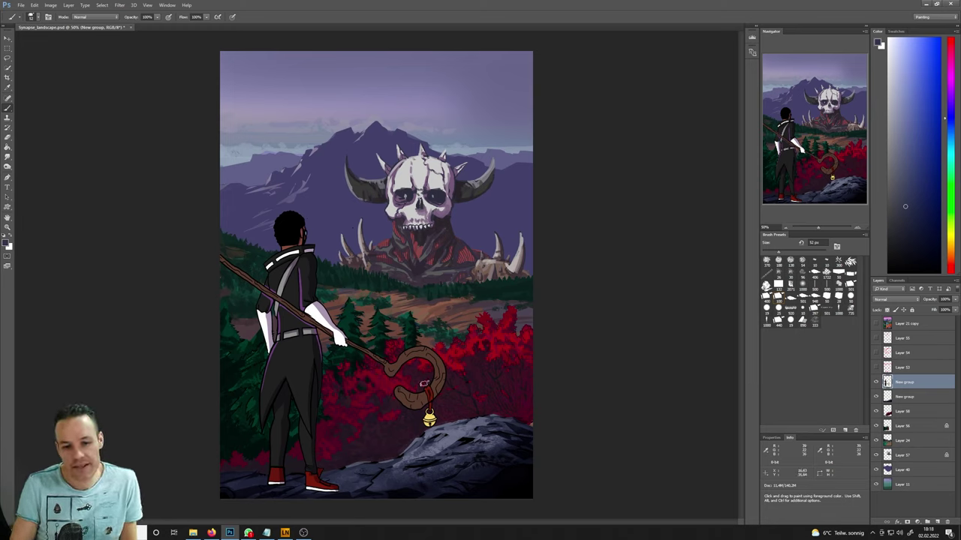
- Lock the transparent pixels of the figure's layer
click(887, 310)
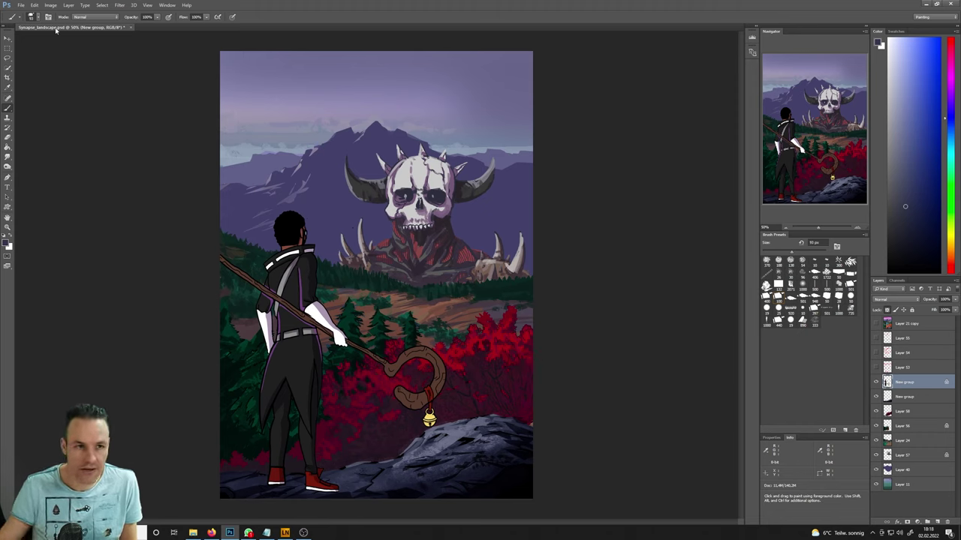
click(50, 4)
mouse_move(62, 25)
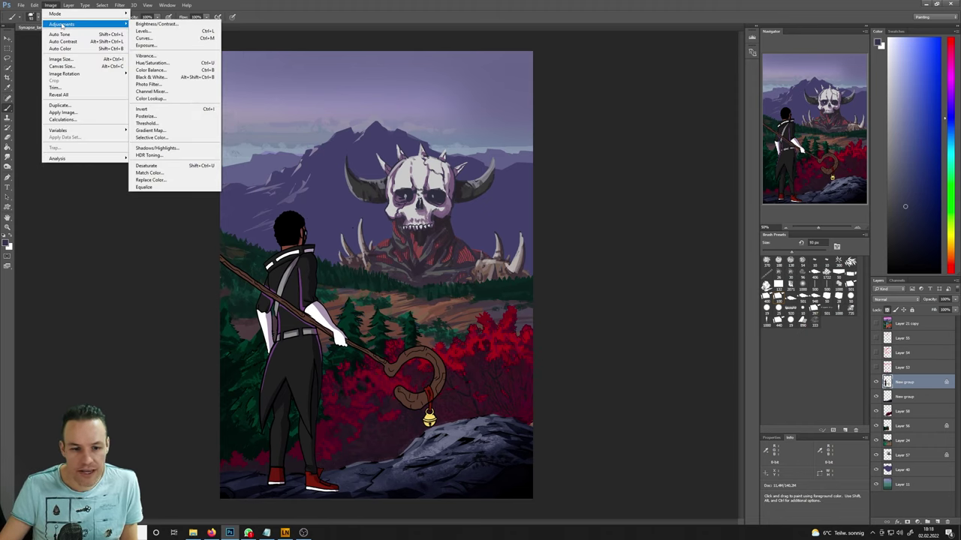
click(228, 30)
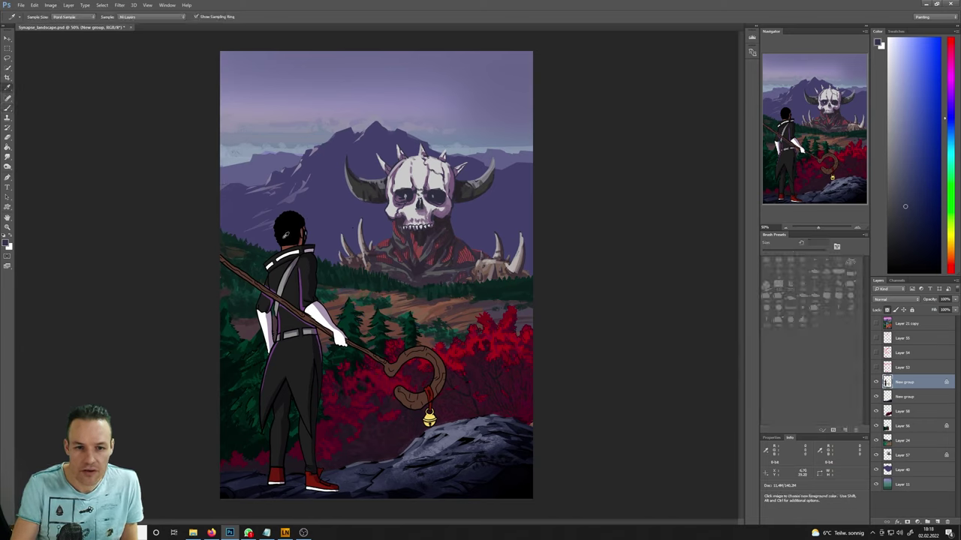
- Paint over the figure's red shoes and white soles with near-black tones sampled from the picture
alt+click(287, 229)
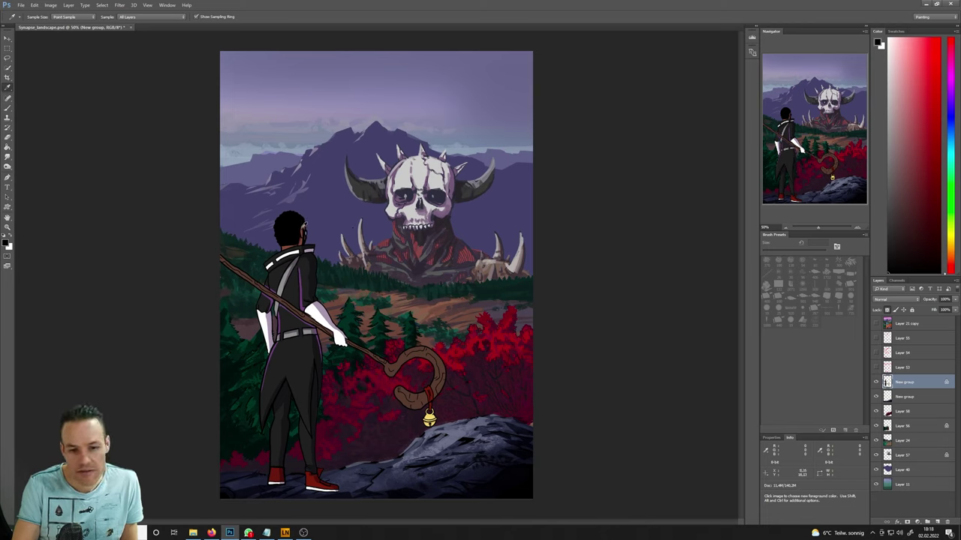
key(b)
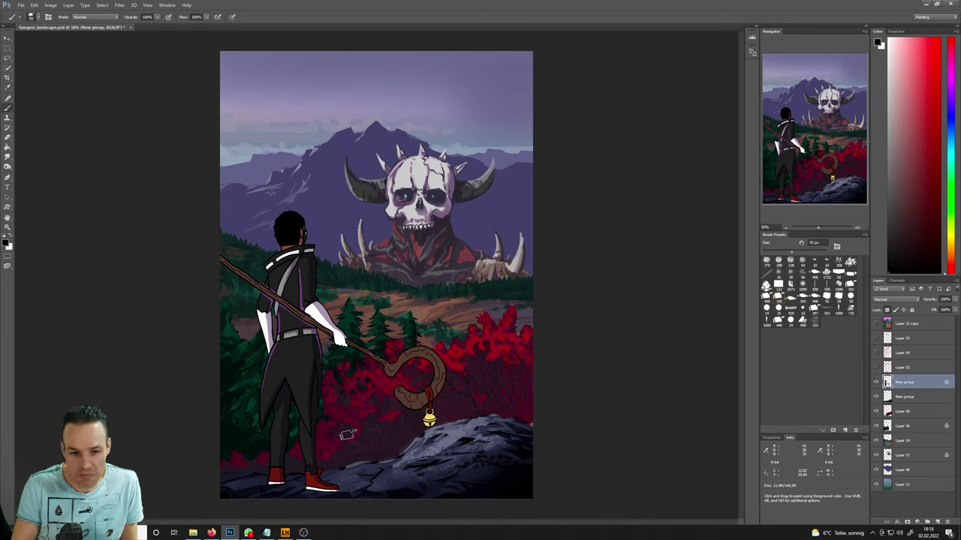
alt+click(316, 478)
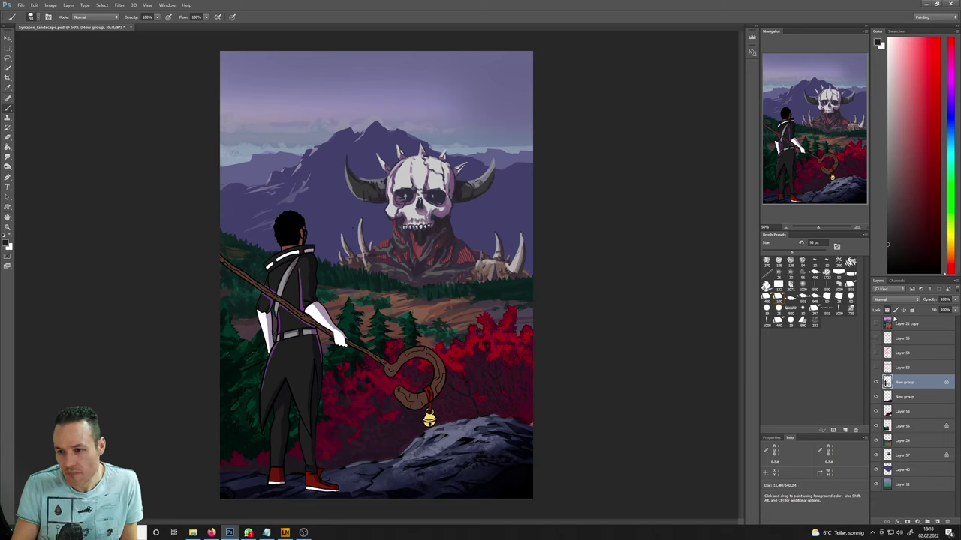
mouse_move(329, 476)
mouse_down()
mouse_move(333, 480)
mouse_move(318, 473)
mouse_move(323, 485)
mouse_move(410, 463)
mouse_move(298, 492)
mouse_move(316, 478)
mouse_move(344, 496)
mouse_move(285, 487)
mouse_up()
alt+click(316, 445)
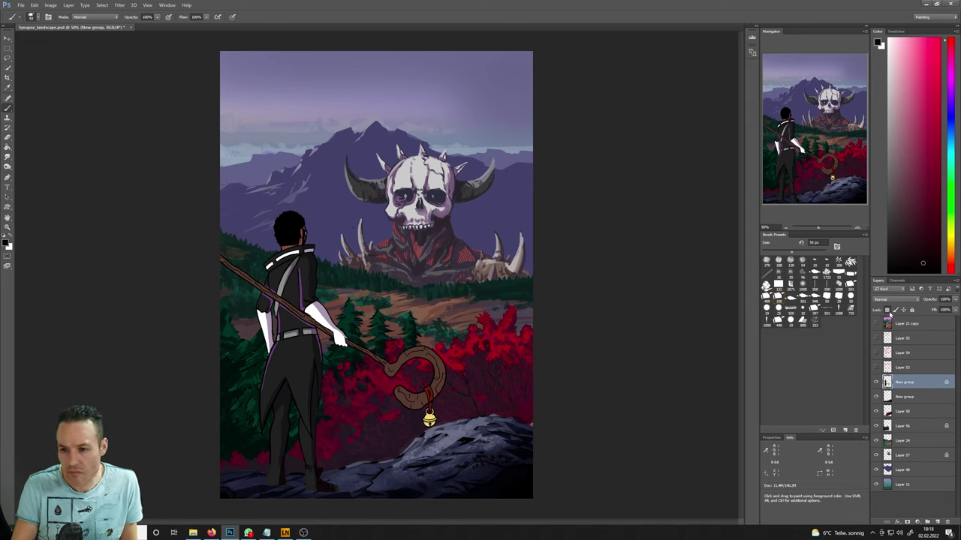
- With the figure layer's transparency unlocked, clean up the shoe edges with the Eraser and nudge the figure slightly upwards
key(e)
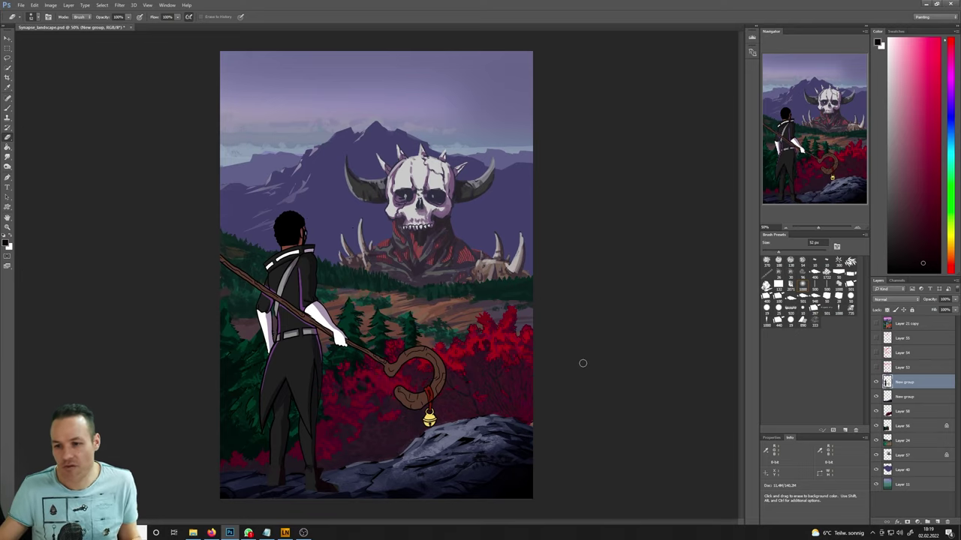
click(8, 39)
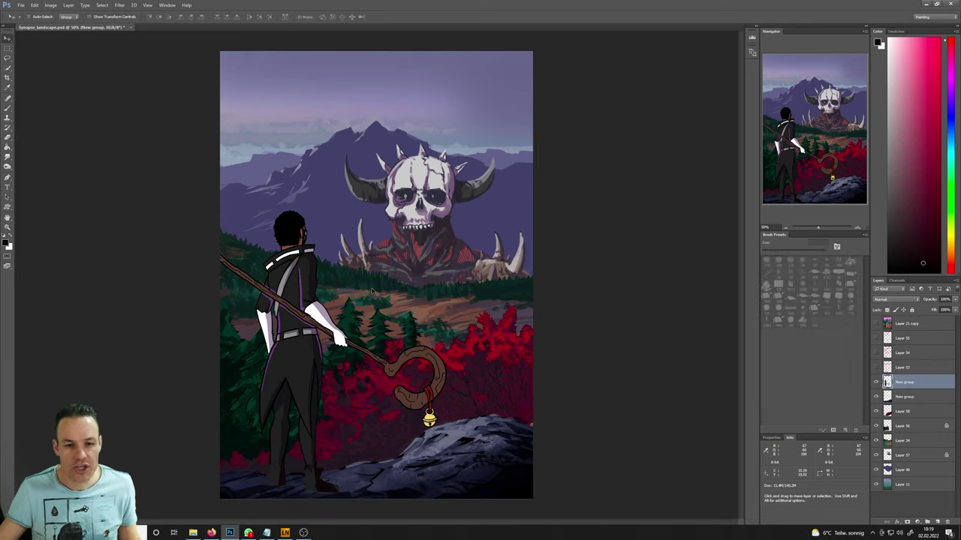
drag(386, 322, 384, 319)
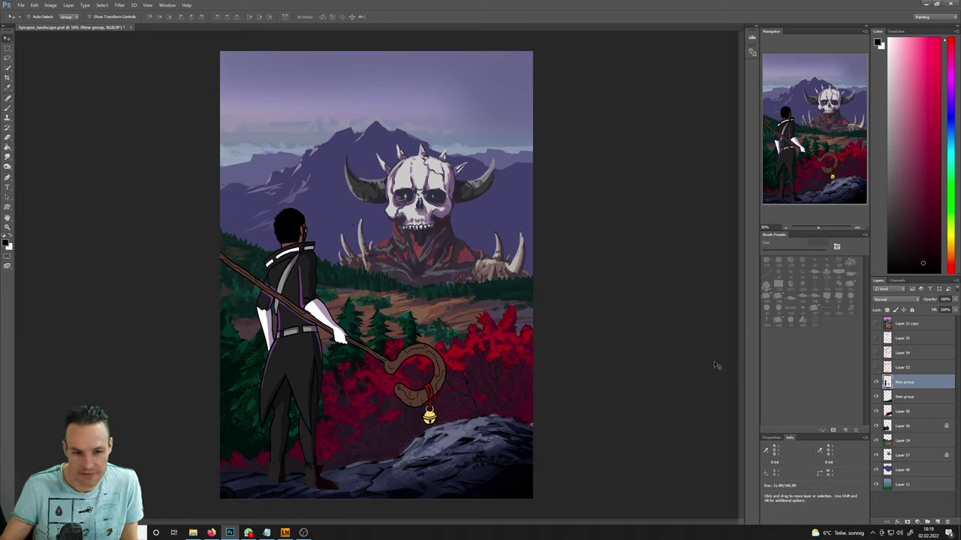
- Retouch the figure's darkened shoes with very dark reddish tones sampled around the feet
key(b)
key(i)
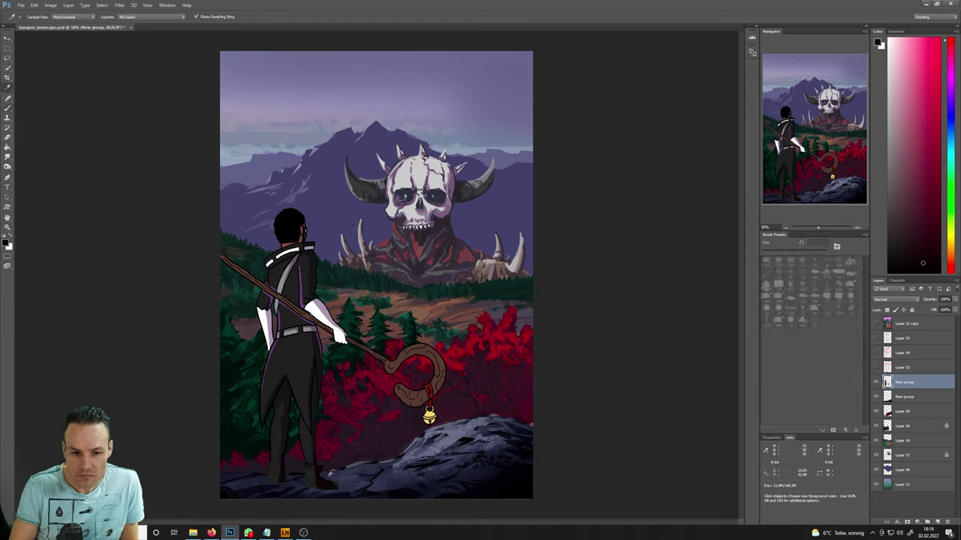
key(b)
key(i)
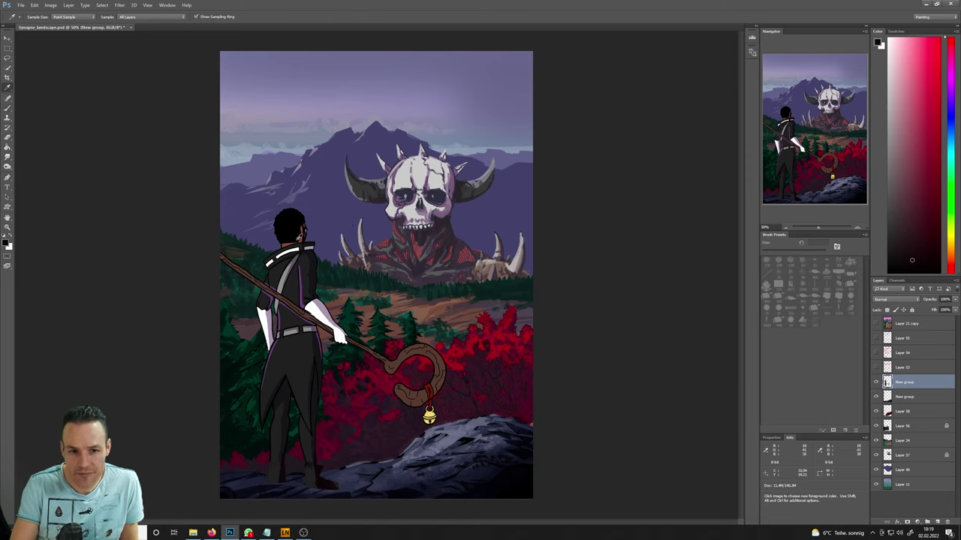
click(323, 481)
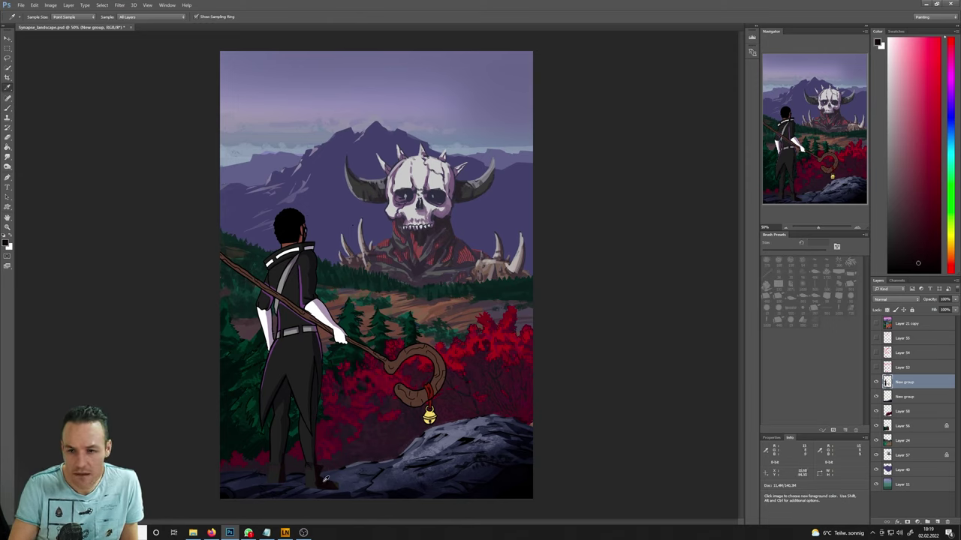
click(323, 481)
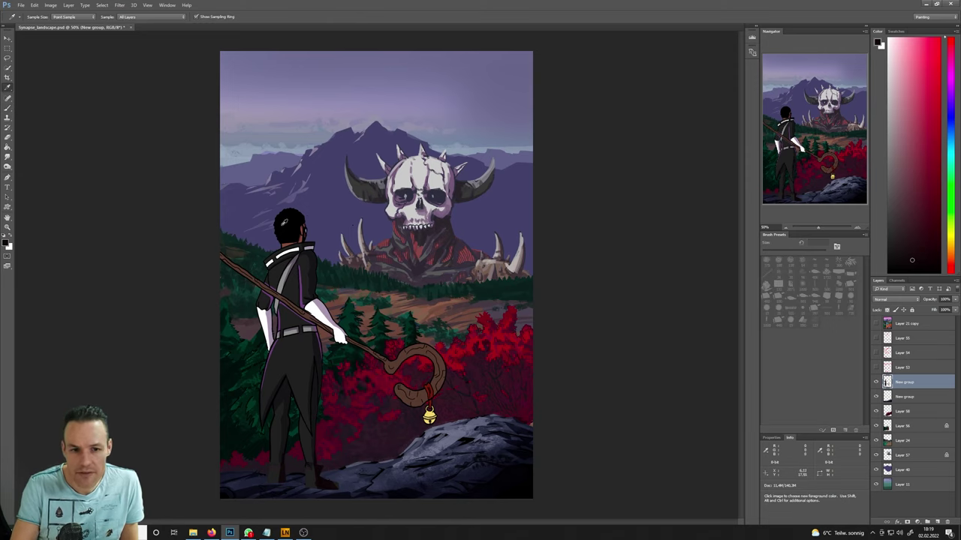
- Shade the figure's left lower leg and shoe with black, locking the layer's transparent pixels to keep the silhouette
key(b)
mouse_move(279, 464)
mouse_down()
mouse_move(271, 480)
mouse_move(285, 478)
mouse_up()
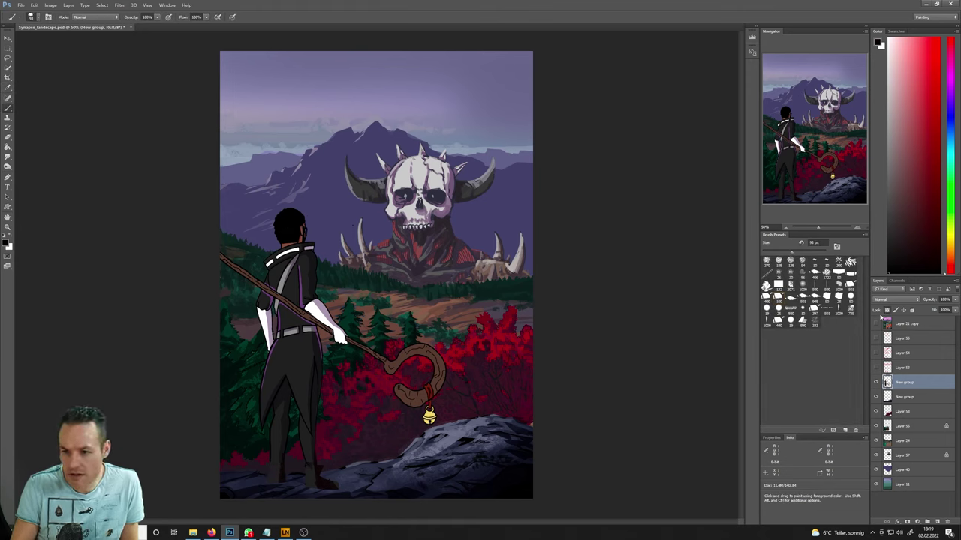
click(887, 309)
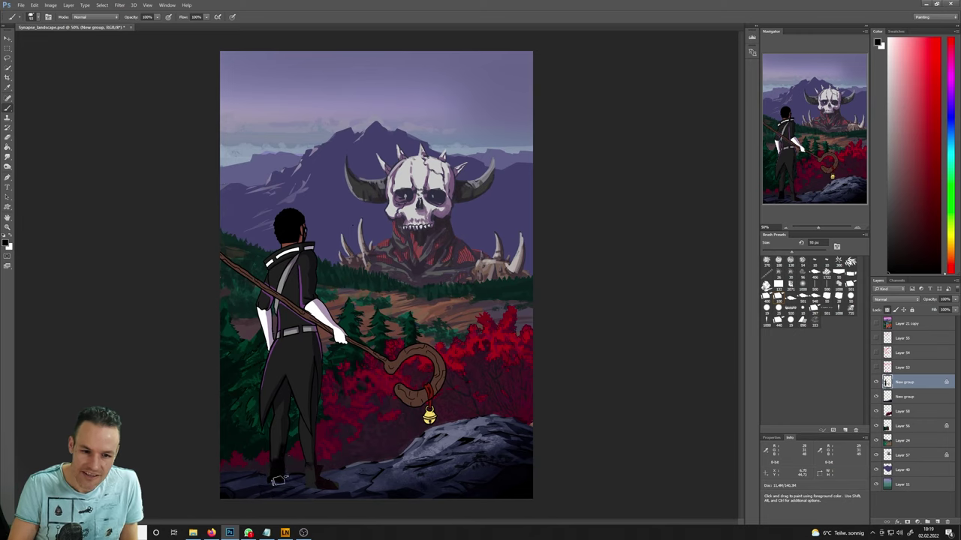
mouse_move(287, 397)
mouse_down()
mouse_move(281, 460)
mouse_move(298, 459)
mouse_move(277, 435)
mouse_move(285, 418)
mouse_move(273, 426)
mouse_move(272, 489)
mouse_up()
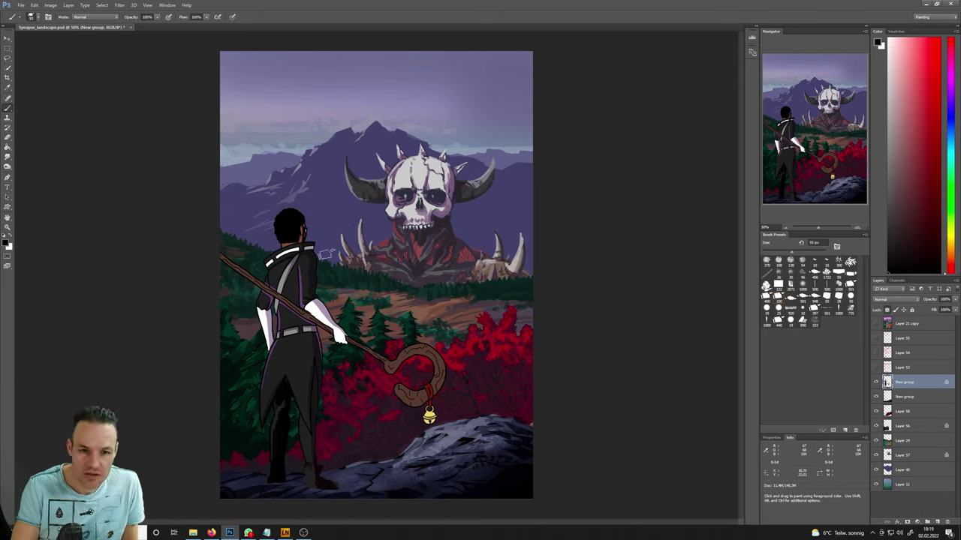
key(i)
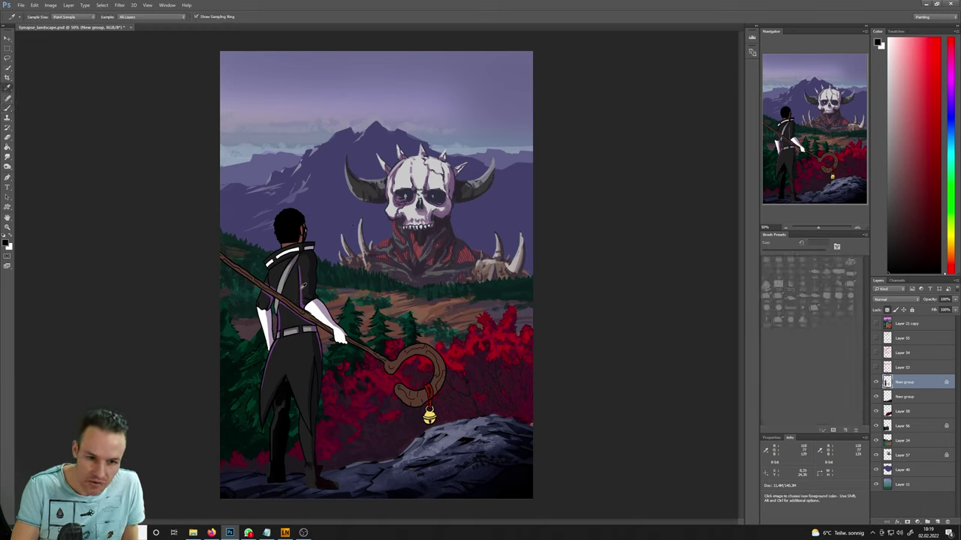
- Retouch the edge highlights along the figure's coat with purple and blue-violet tones sampled from the picture
click(301, 288)
key(b)
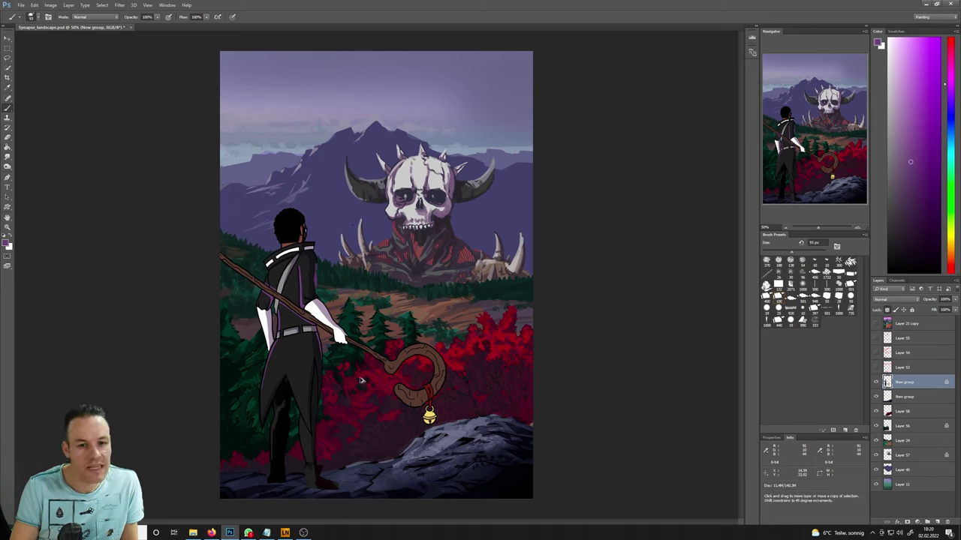
key(i)
click(343, 211)
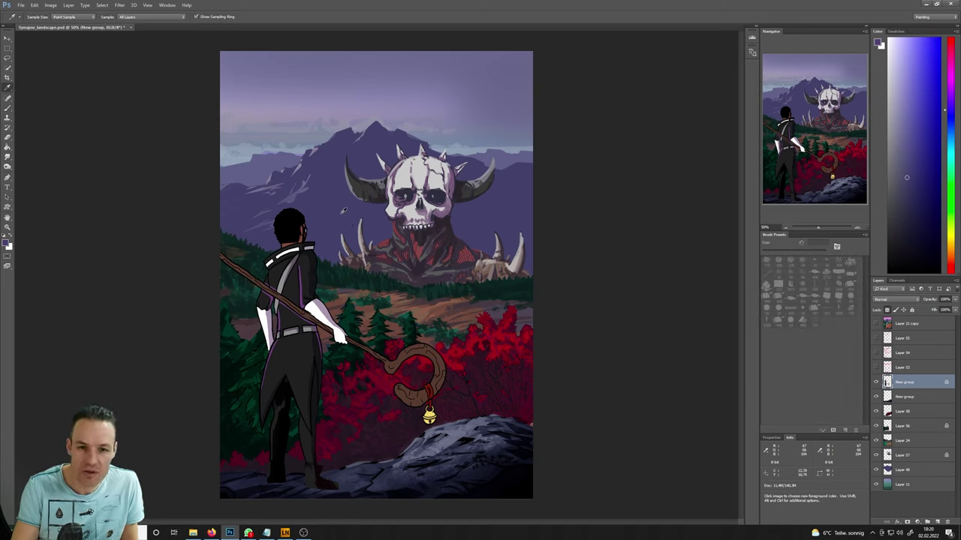
key(b)
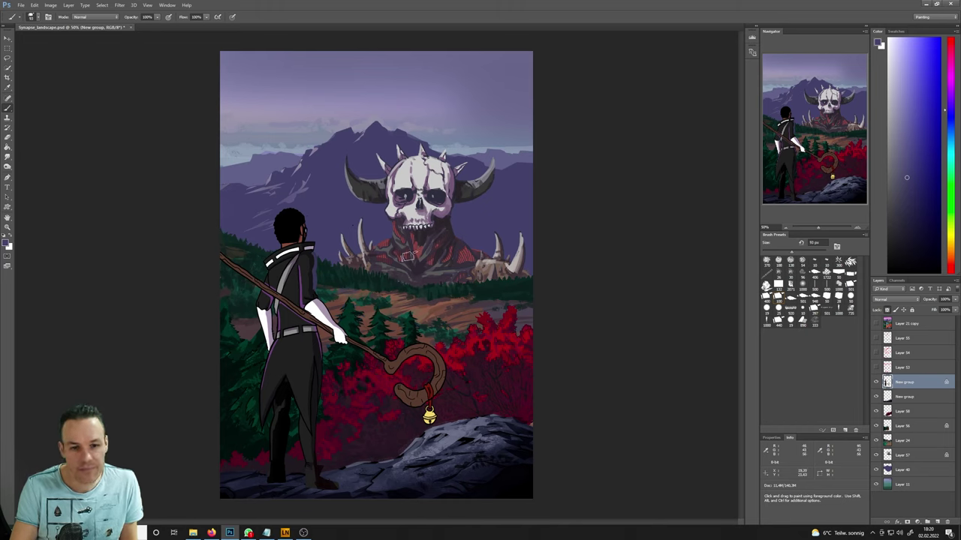
key(i)
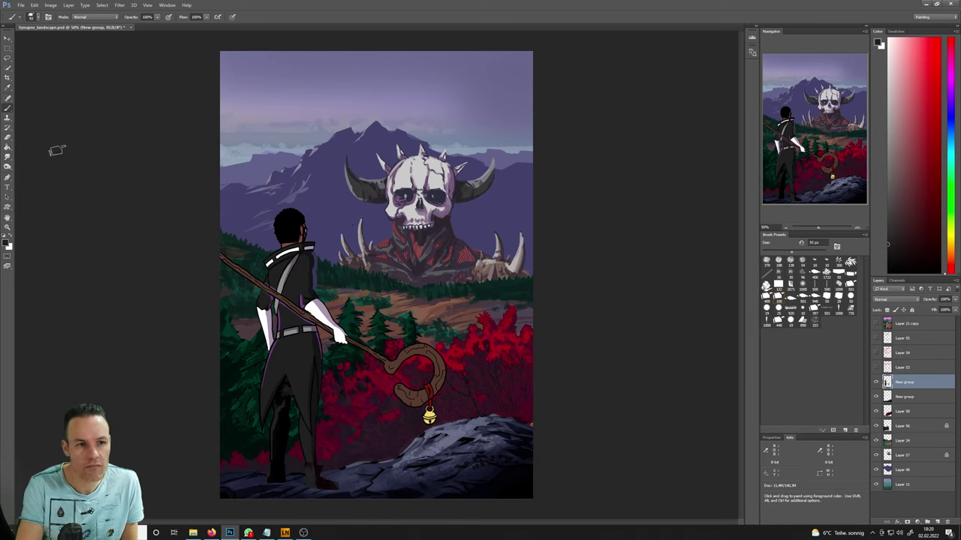
- Lock the figure layer's transparent pixels and deepen the shadows on the trousers with black
key(i)
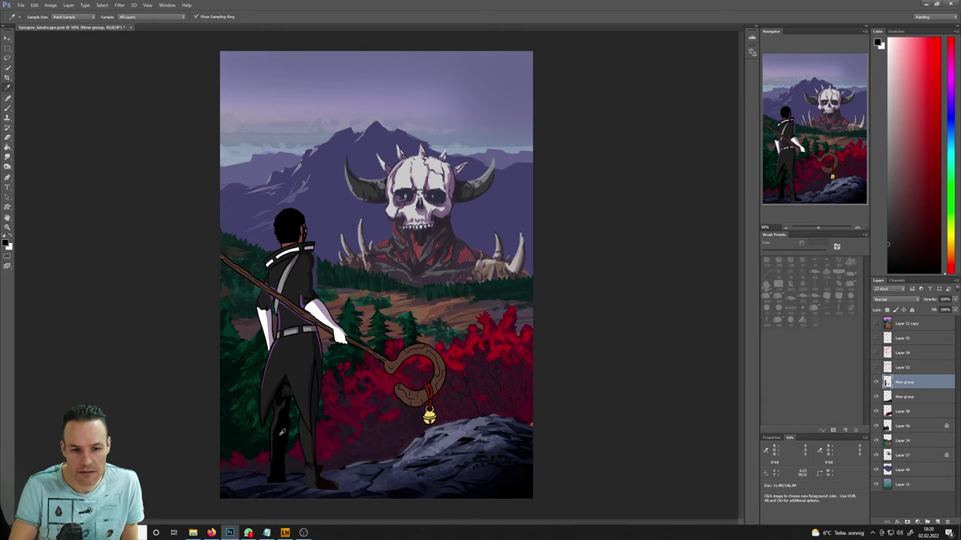
key(b)
click(876, 383)
click(876, 383)
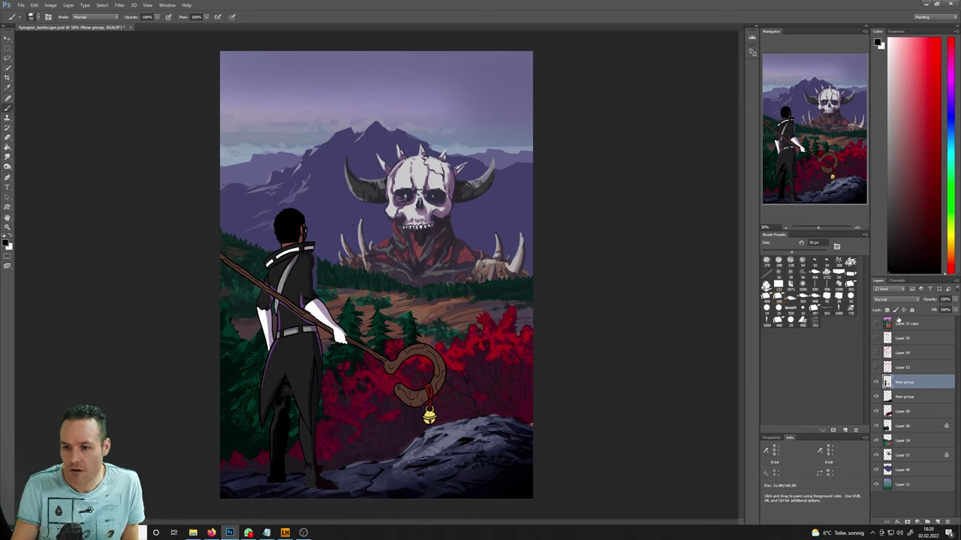
click(887, 310)
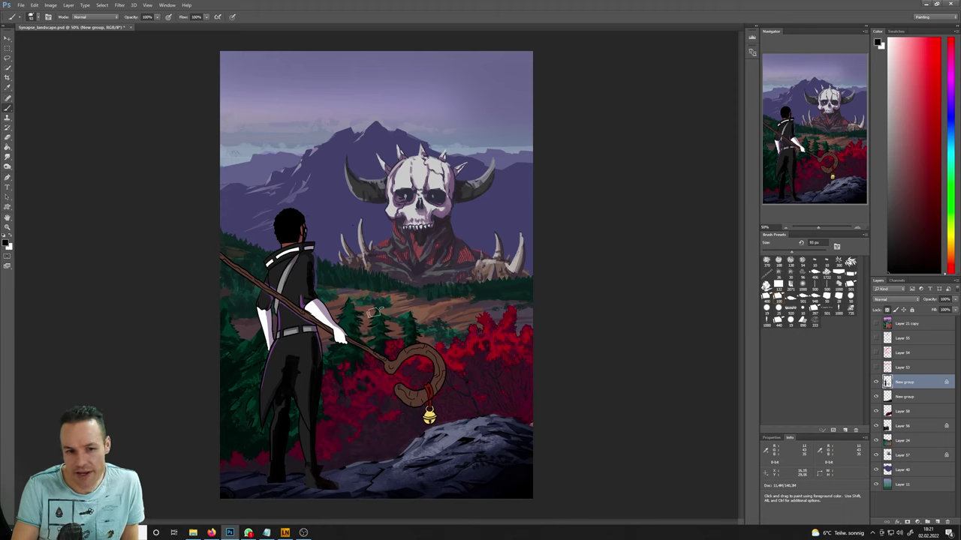
- Tint the figure's white forearms and hand with a pale greyish purple sampled from the picture
alt+click(328, 306)
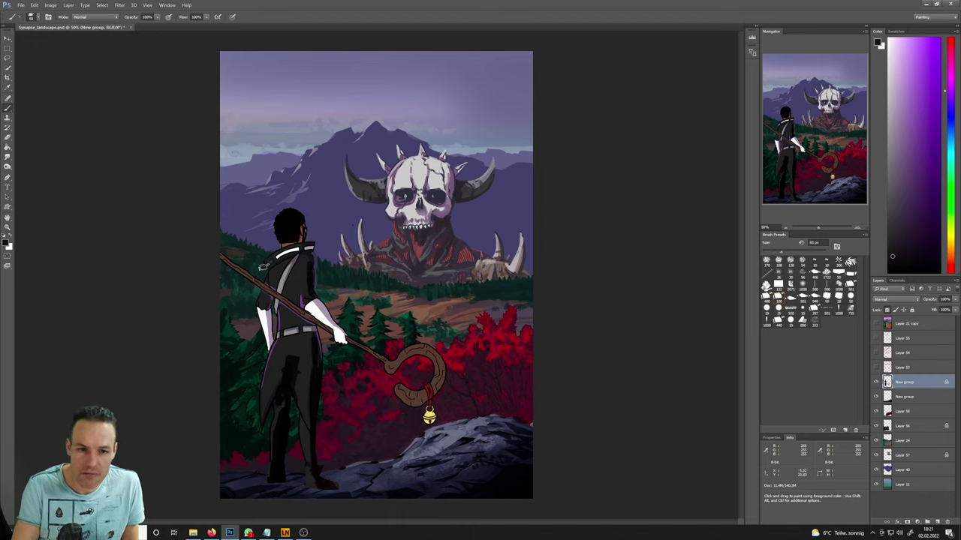
key(ctrl)
alt+click(327, 311)
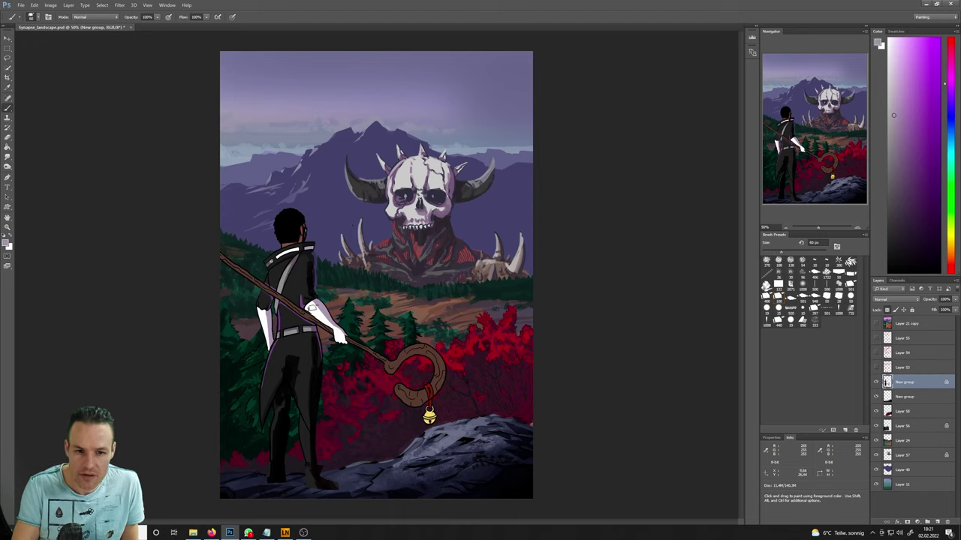
mouse_move(327, 315)
mouse_down()
mouse_move(312, 309)
mouse_move(342, 341)
mouse_up()
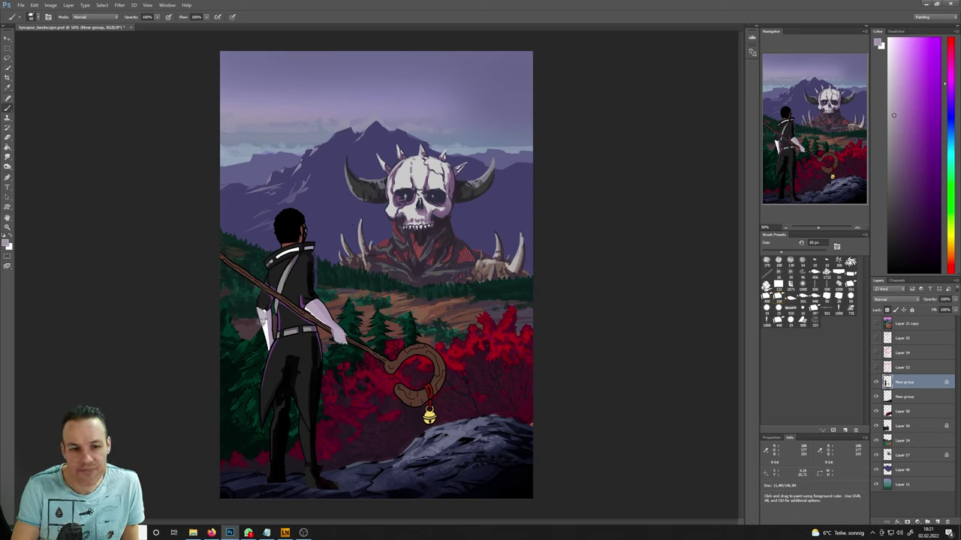
mouse_move(263, 323)
mouse_down()
mouse_move(265, 337)
mouse_move(264, 313)
mouse_up()
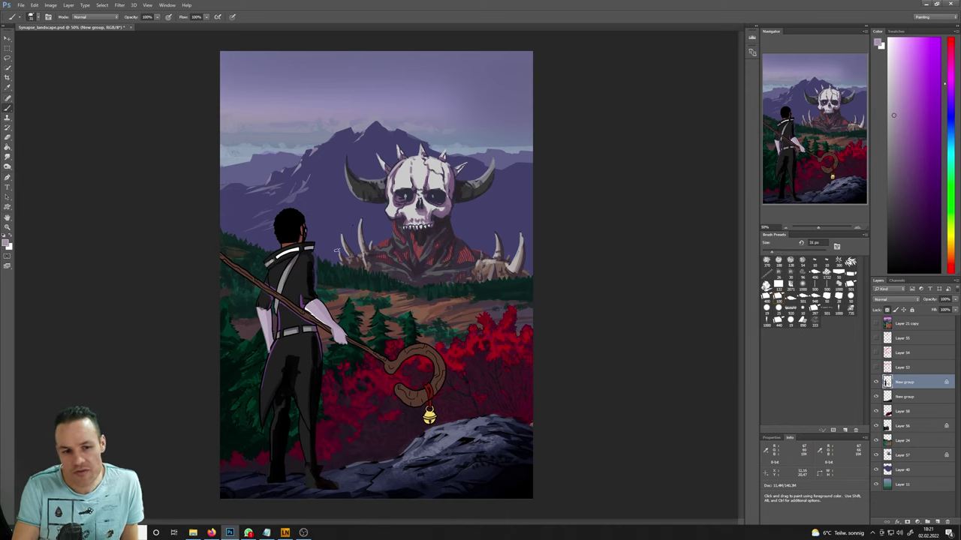
- Paint over the white trim of the hood with a near-black tone sampled from the coat
alt+click(276, 255)
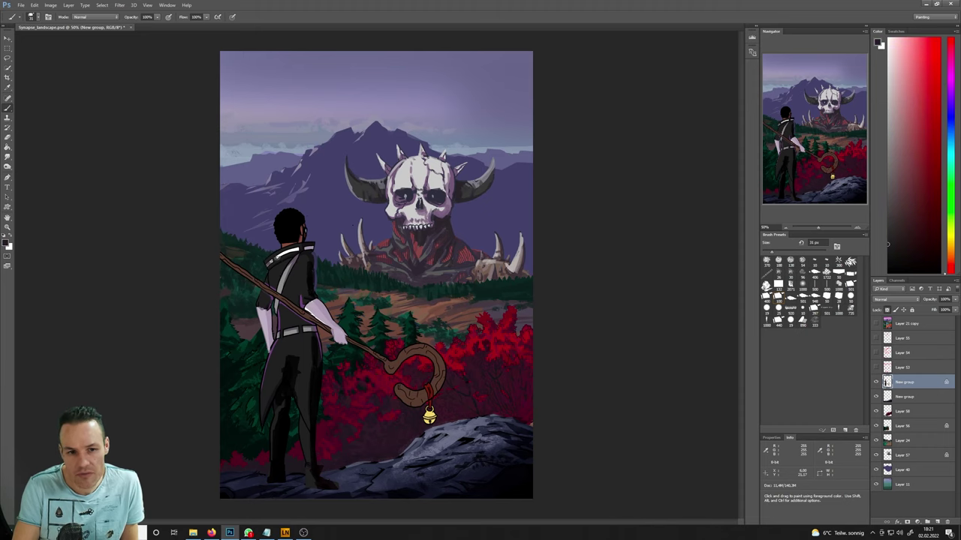
alt+click(276, 255)
drag(279, 253, 304, 246)
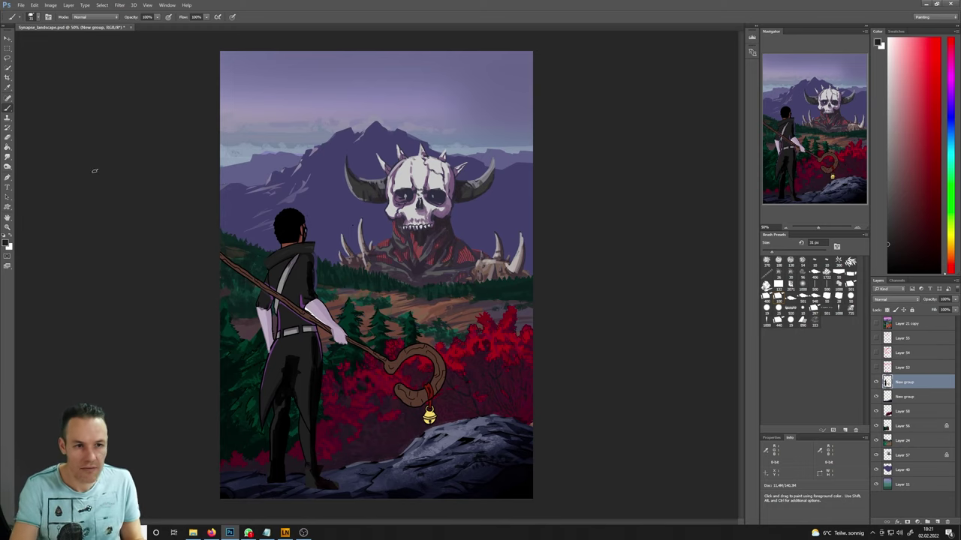
- Lasso the staff with its hook and bell, cut it to a new layer and check the separation by toggling its visibility
click(9, 58)
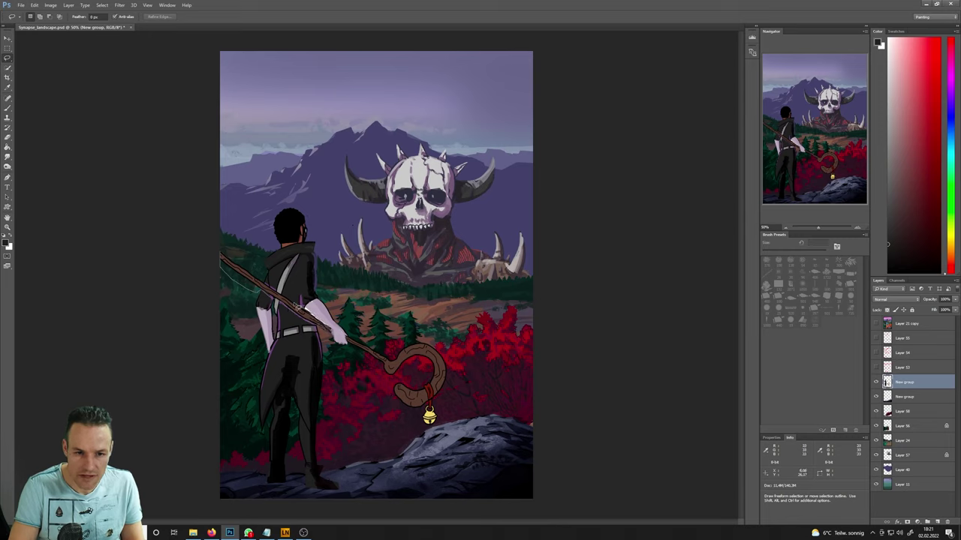
mouse_move(262, 284)
mouse_down()
mouse_move(226, 255)
mouse_move(213, 279)
mouse_up()
key(shift)
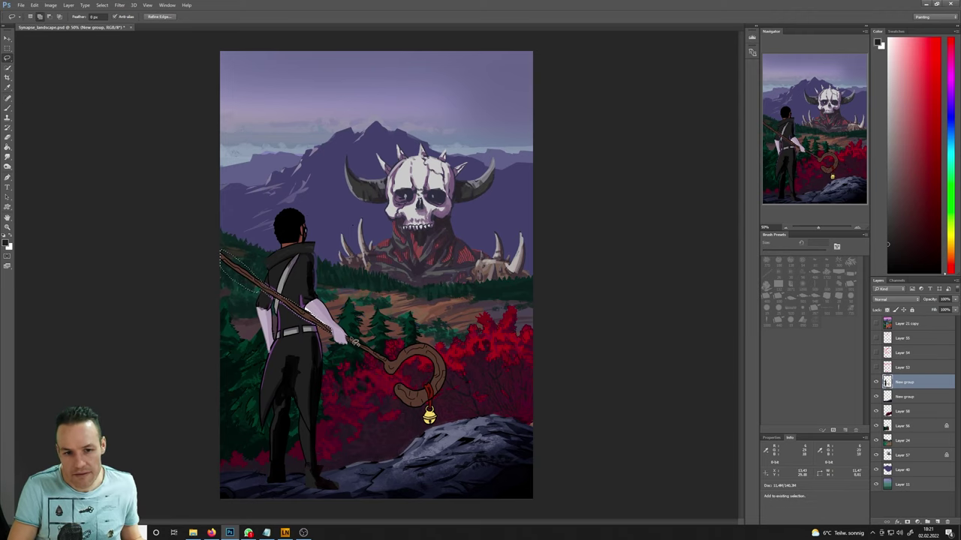
mouse_move(350, 343)
mouse_down()
mouse_move(403, 438)
mouse_move(428, 446)
mouse_move(477, 385)
mouse_move(441, 331)
mouse_up()
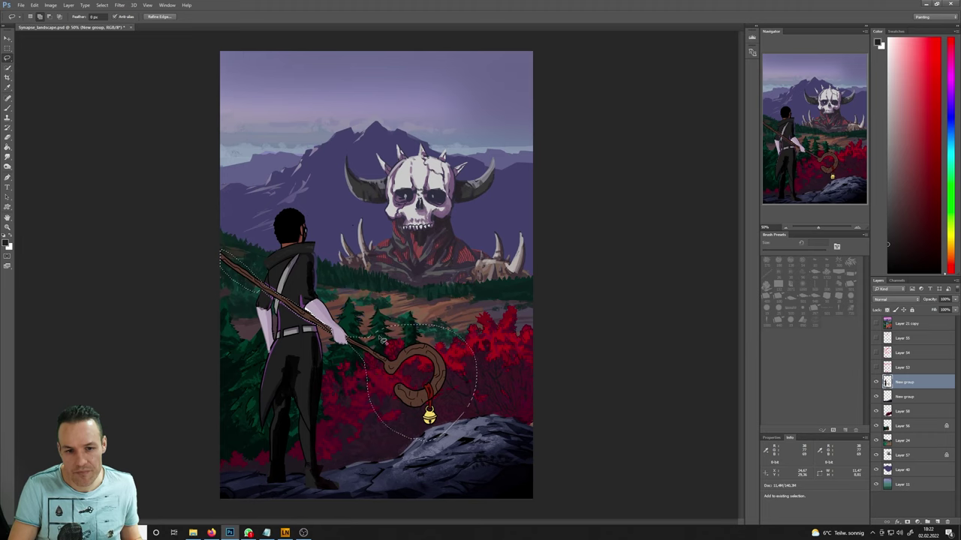
right_click(420, 369)
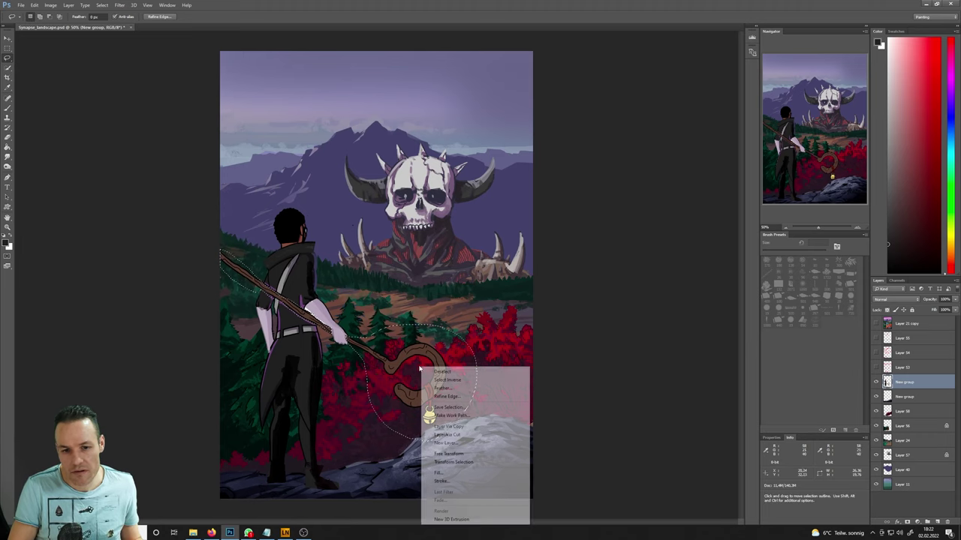
click(450, 435)
click(875, 382)
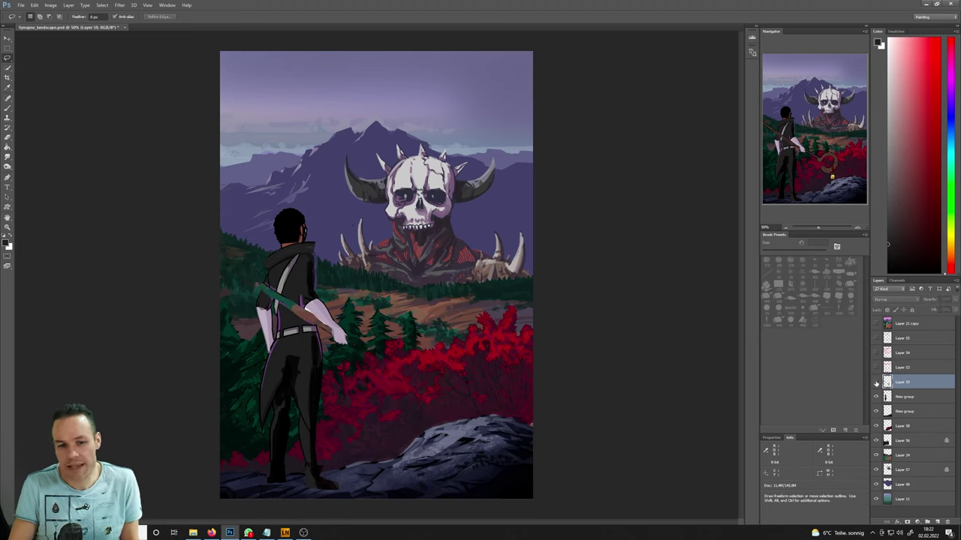
click(875, 382)
click(875, 382)
click(876, 382)
click(875, 382)
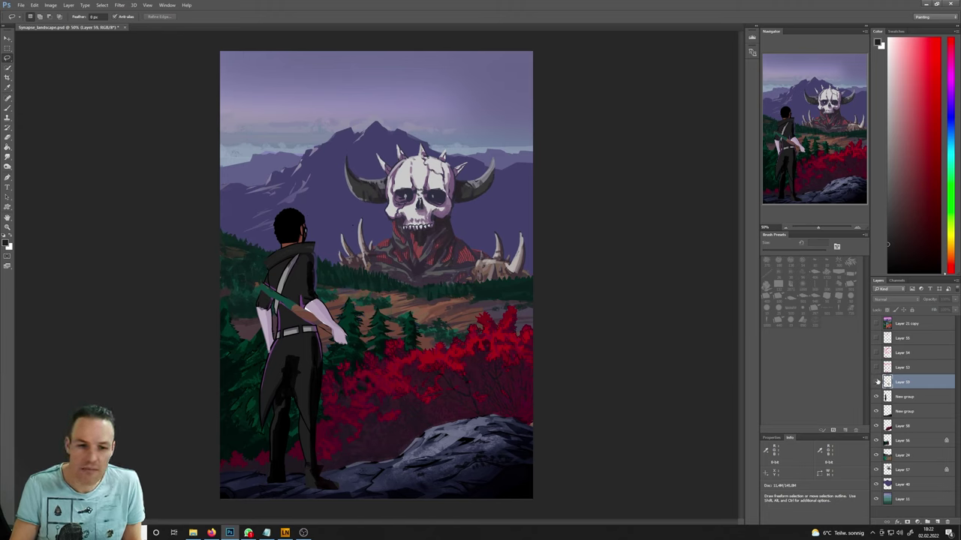
click(875, 382)
- On the figure layer, shade the coat, belt and trousers with black using a large soft round brush
click(897, 398)
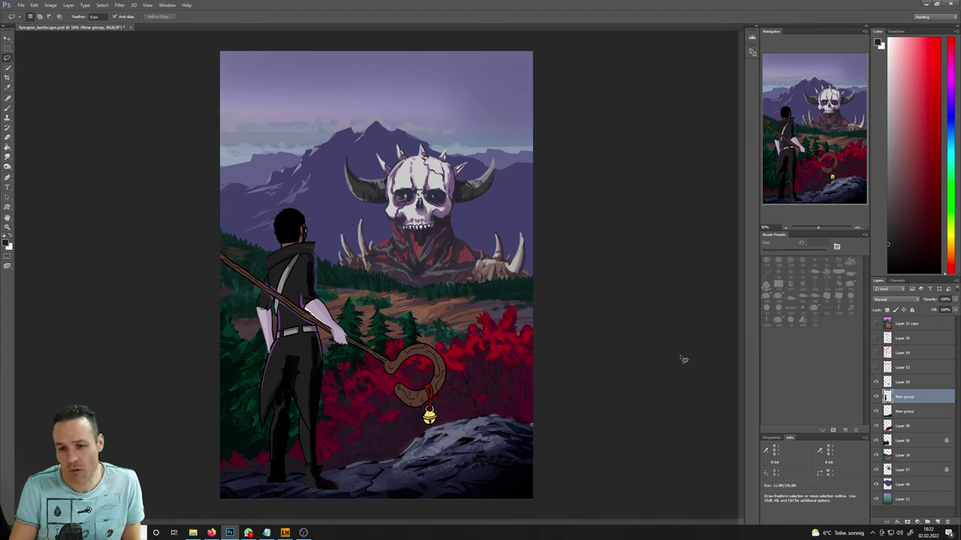
key(b)
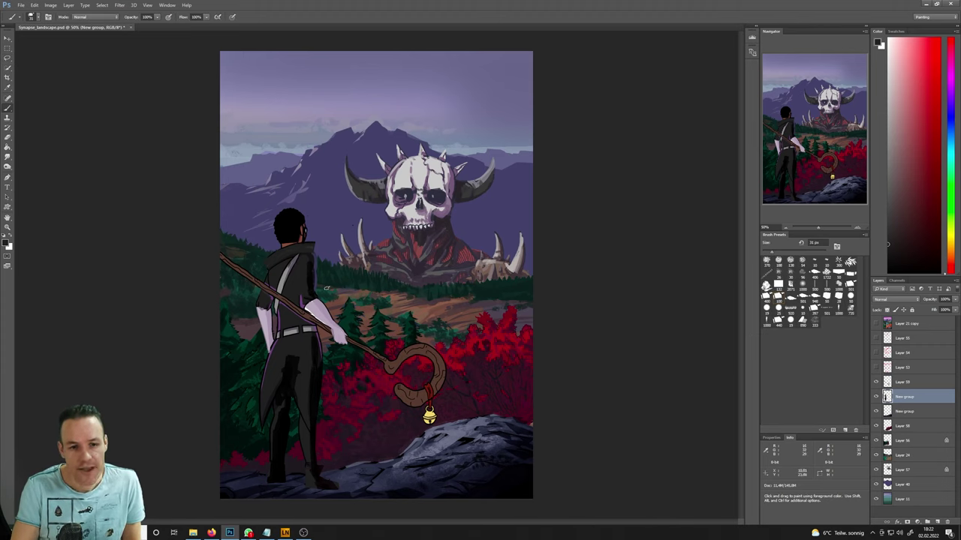
key(bracketright)
key(bracketright)
key(bracketright)
key(bracketright)
key(bracketright)
key(bracketright)
key(bracketright)
key(bracketright)
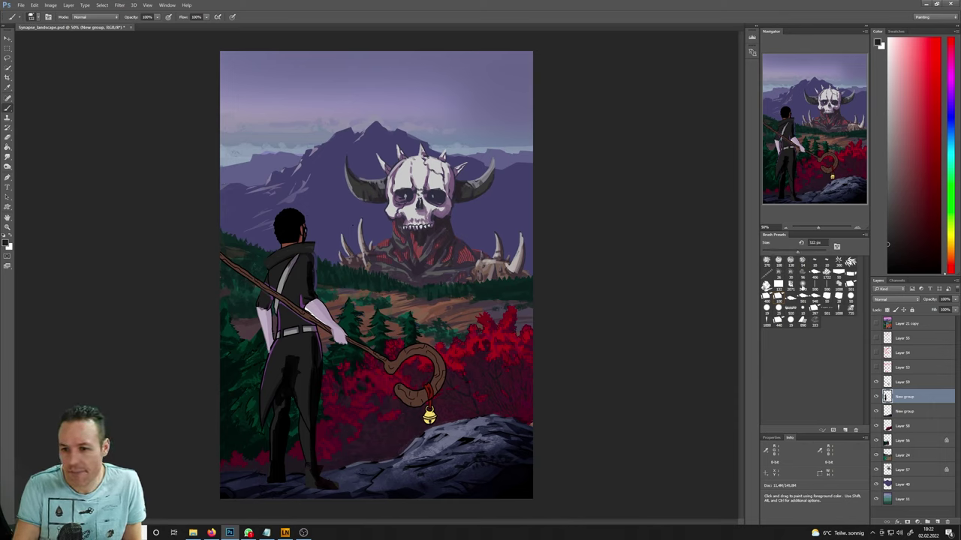
drag(801, 242, 816, 253)
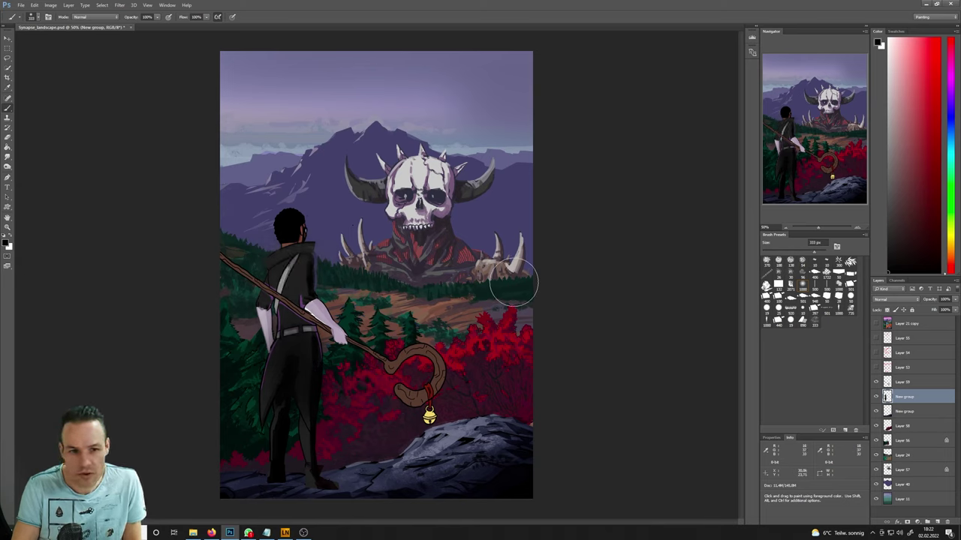
- With the figure layer's transparent pixels locked, softly darken the belt and trousers with black
click(875, 396)
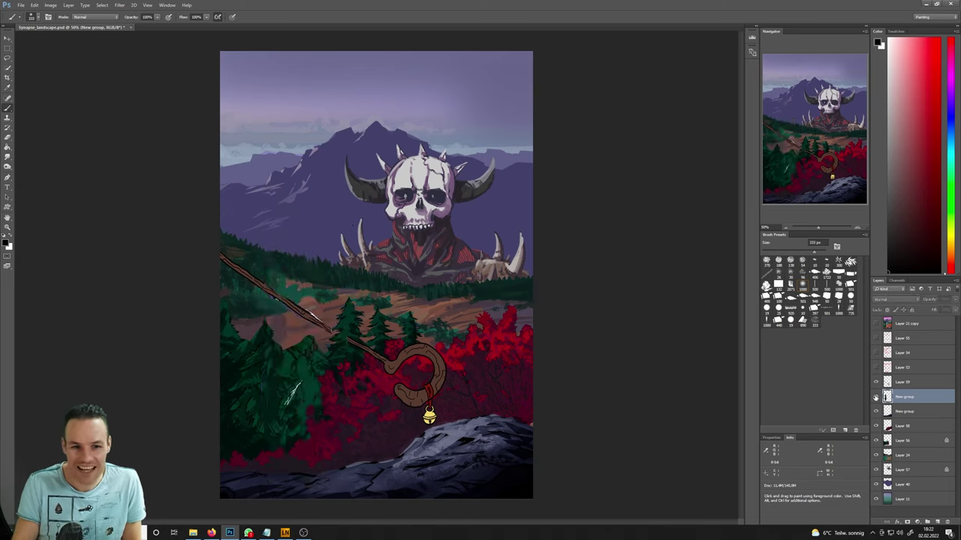
click(876, 396)
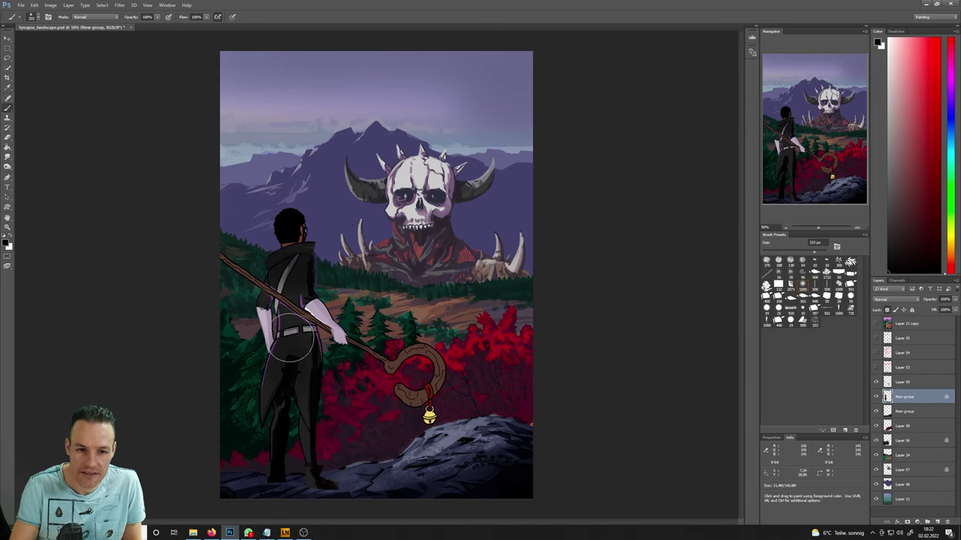
drag(291, 339, 285, 383)
key(ctrl+z)
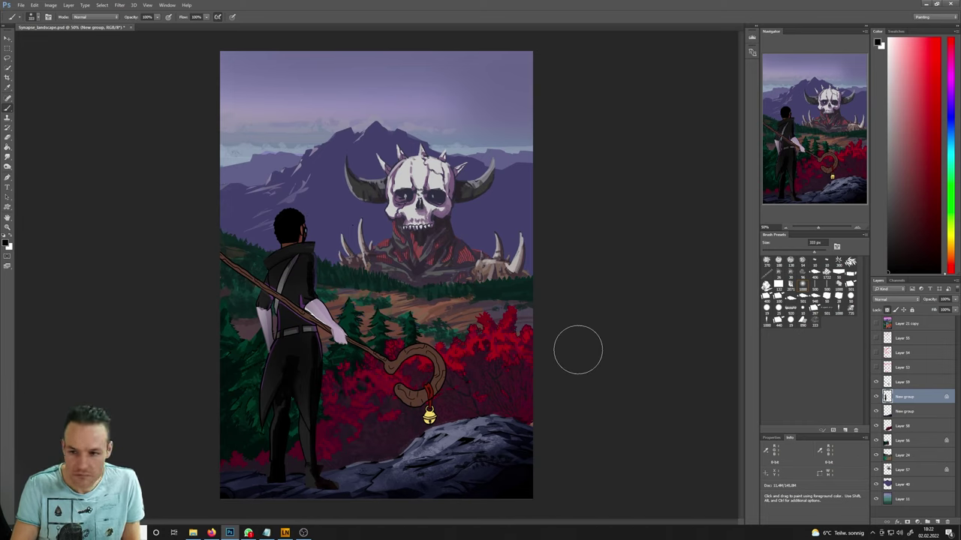
- With transparency unlocked, lasso the protruding corner of the figure's collar and trim it away
key(l)
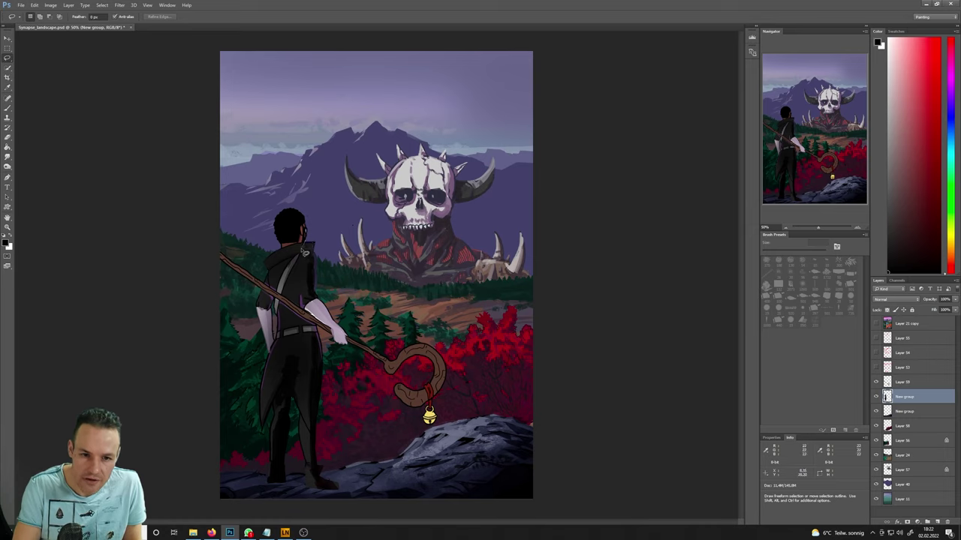
mouse_move(309, 253)
mouse_down()
mouse_move(322, 241)
mouse_move(314, 264)
mouse_up()
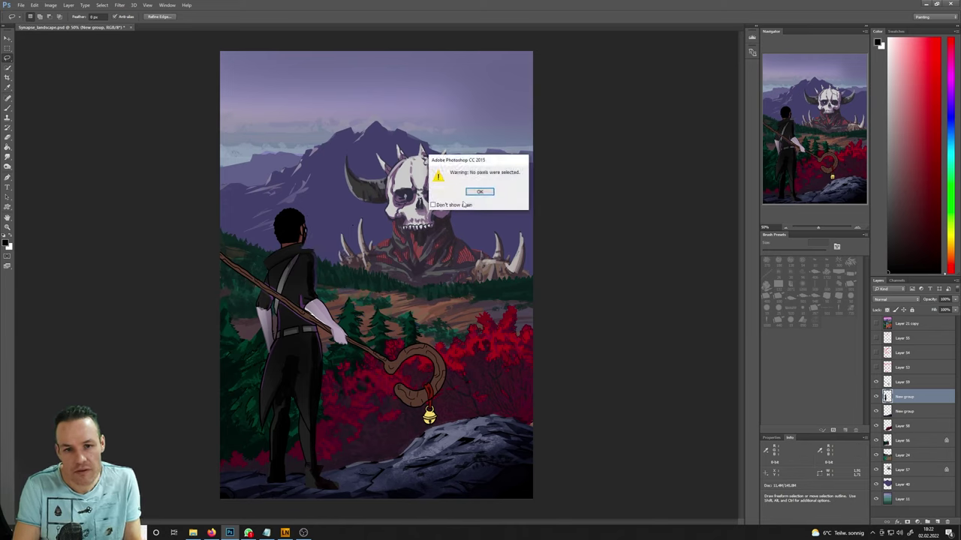
click(474, 192)
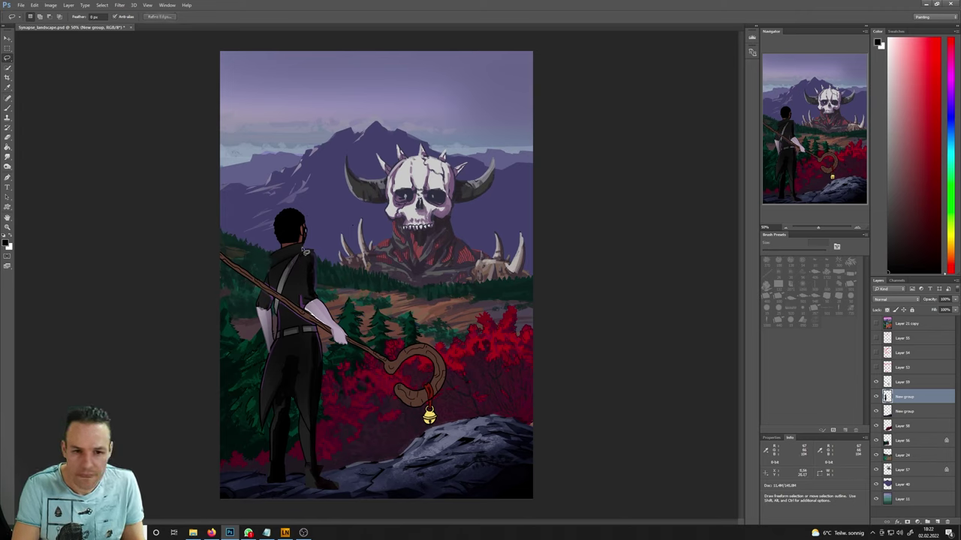
- Lasso the collar's edge beside the neck and retouch the area with sampled near-black and dark reddish-brown tones
drag(306, 255, 299, 244)
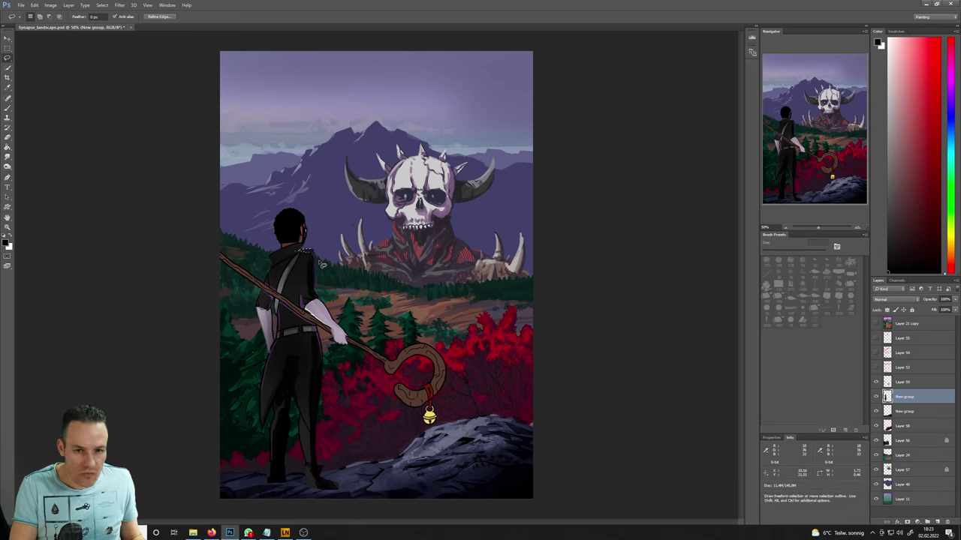
key(i)
key(b)
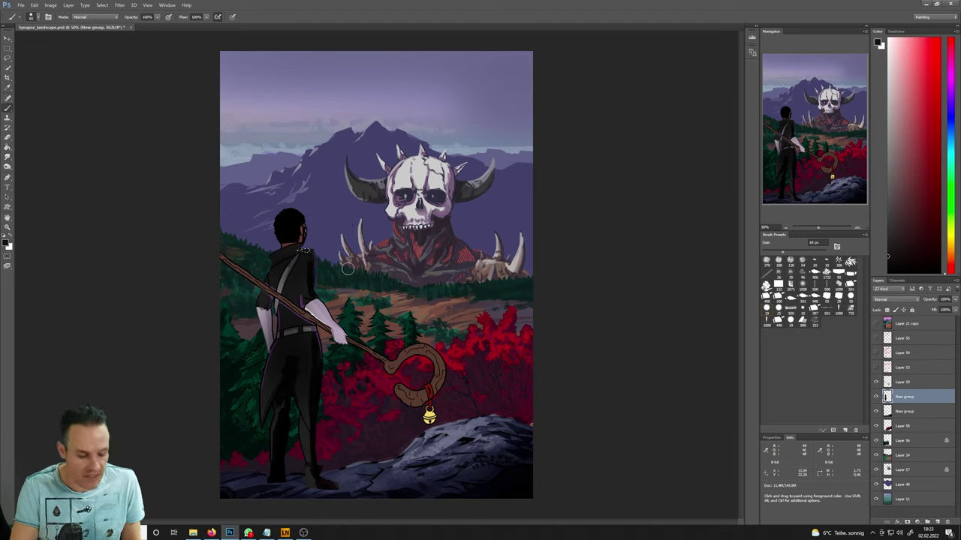
key(l)
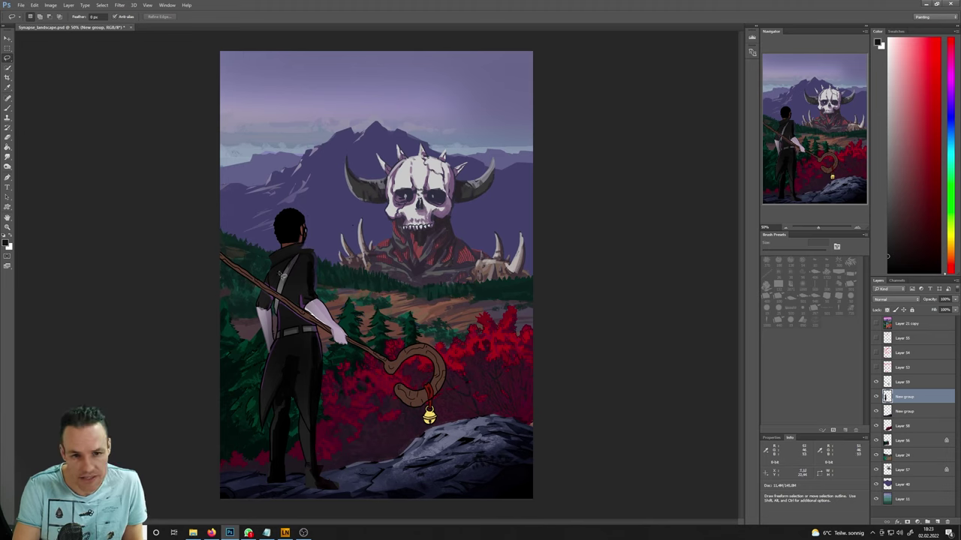
click(298, 248)
key(b)
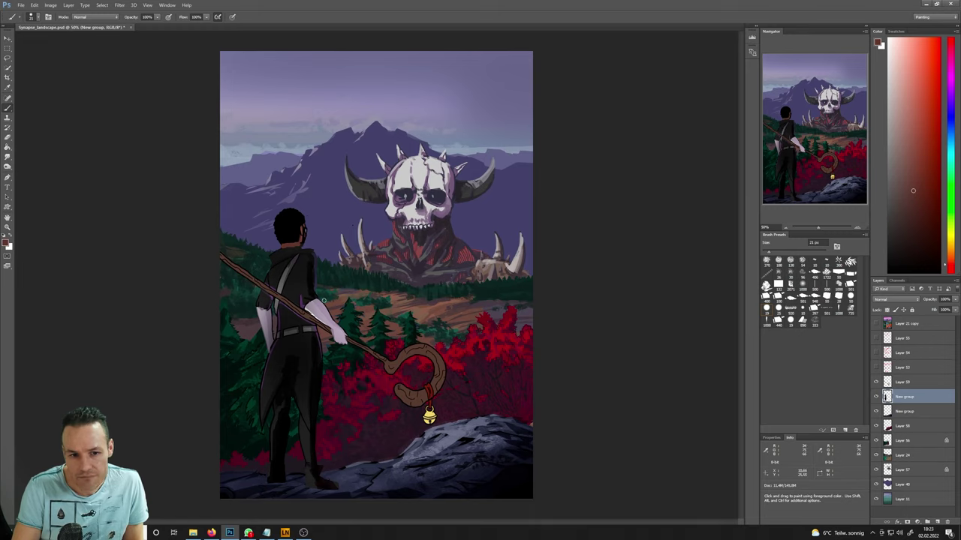
- Hide the staff layer, lasso the outer edge of the figure's right sleeve and retouch it with sampled near-black
key(l)
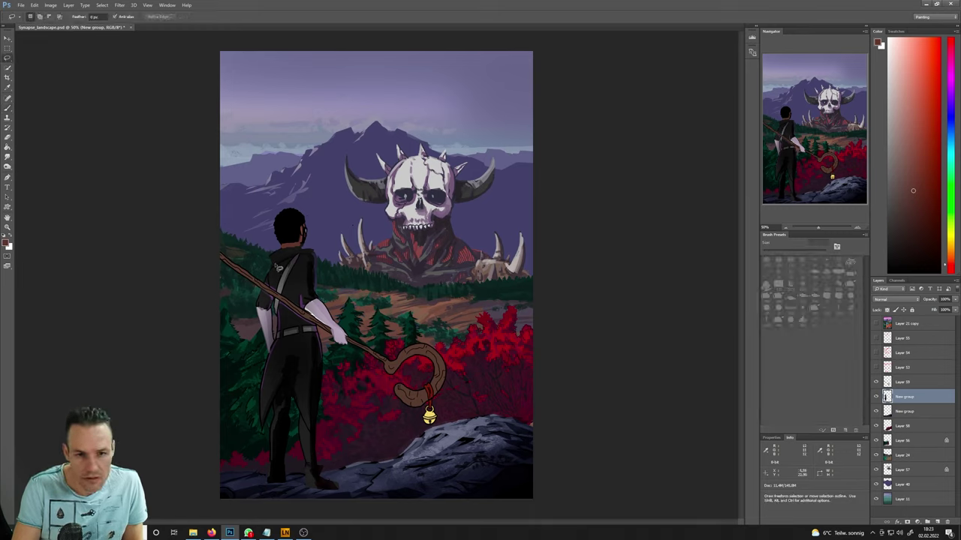
mouse_move(271, 270)
mouse_down()
mouse_move(269, 283)
mouse_move(271, 272)
mouse_up()
click(875, 382)
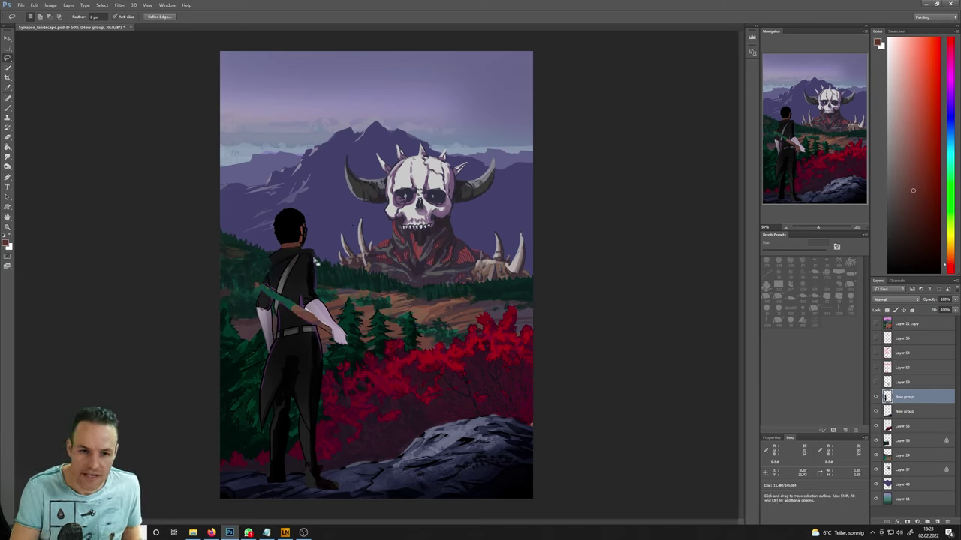
mouse_move(319, 289)
mouse_down()
mouse_move(316, 304)
mouse_move(308, 254)
mouse_up()
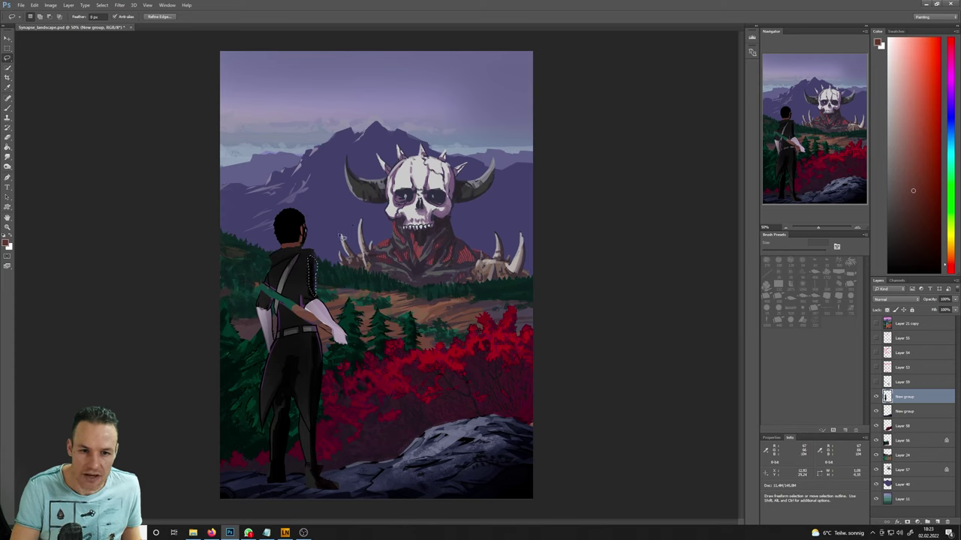
key(b)
alt+click(333, 243)
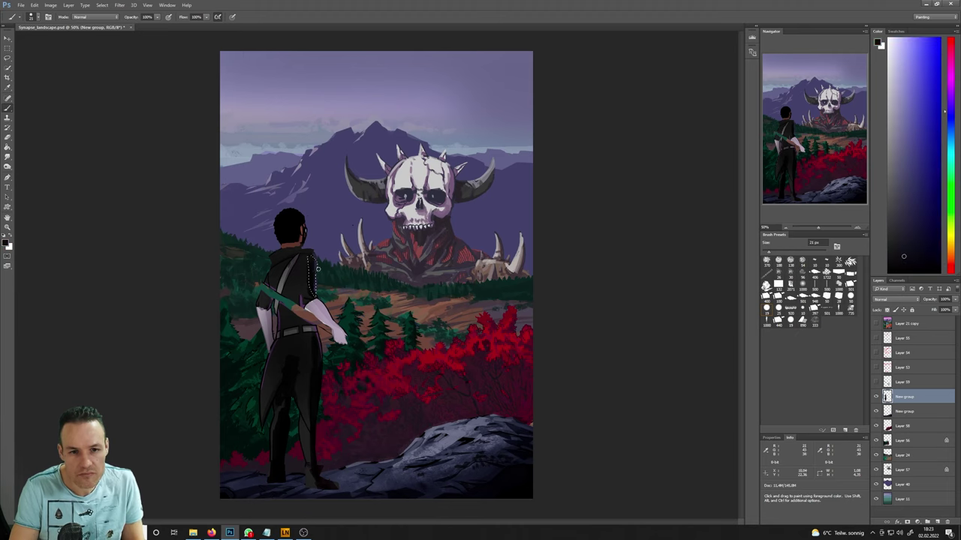
- Lasso the back of the figure's left shoulder beside the strap and retouch that part of the shirt in near-black
key(l)
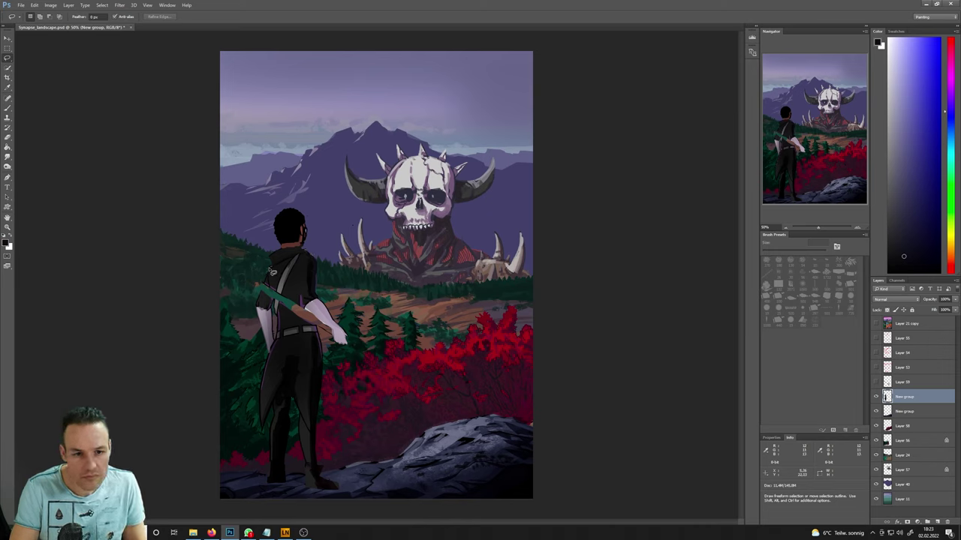
drag(269, 282, 279, 267)
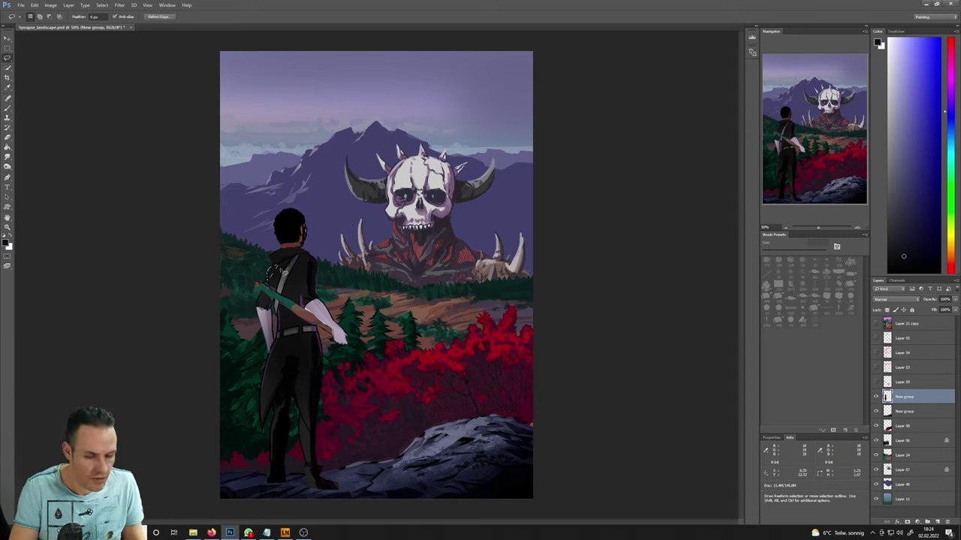
key(b)
key(l)
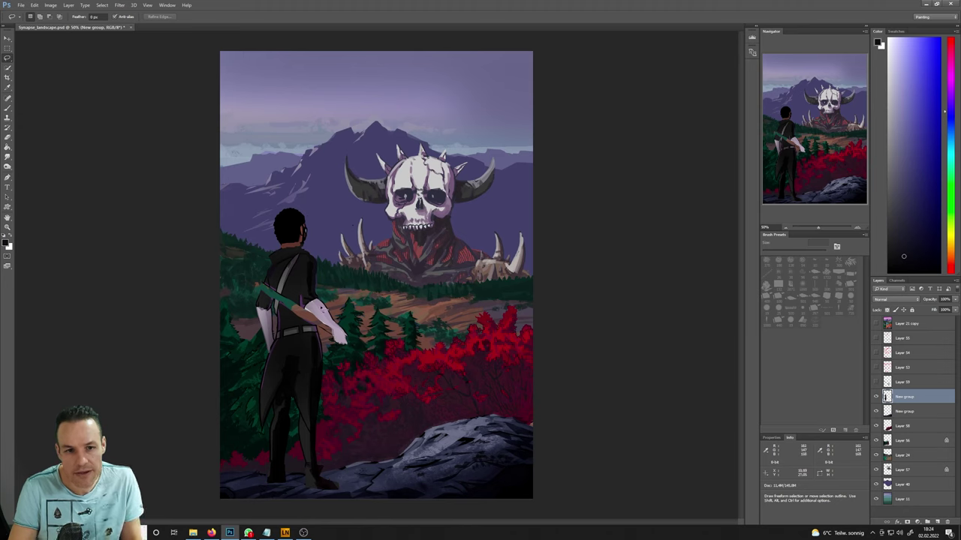
key(b)
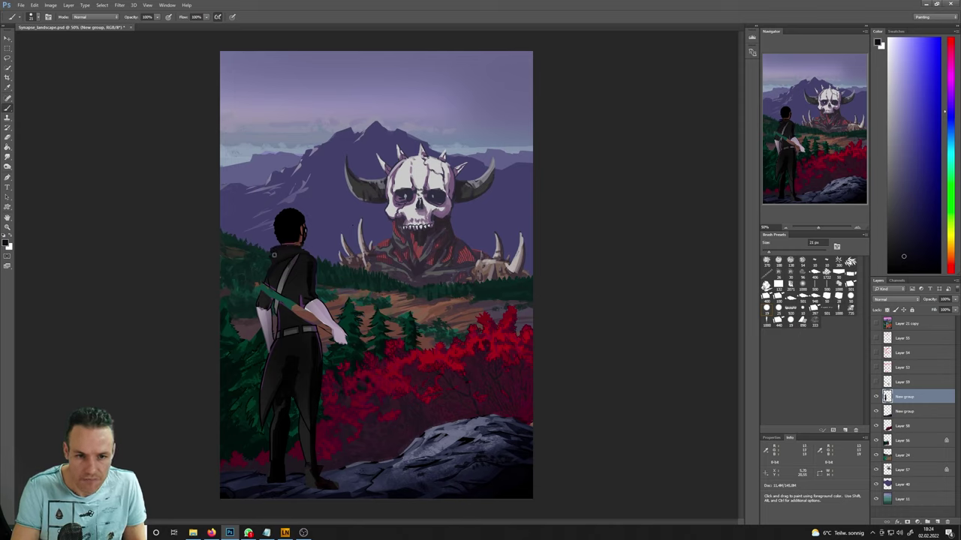
- Clean up the outer edge of the figure's hood with a small eraser
key(w)
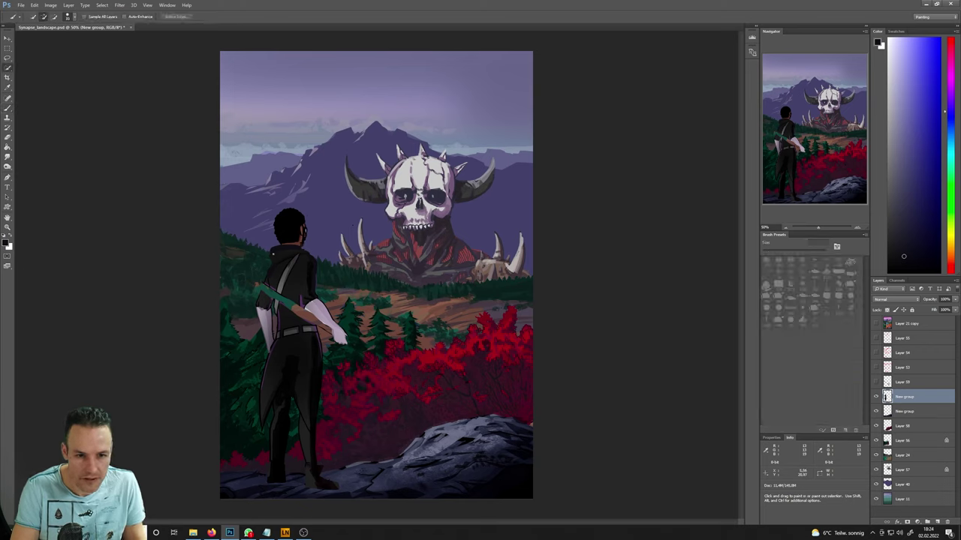
key(e)
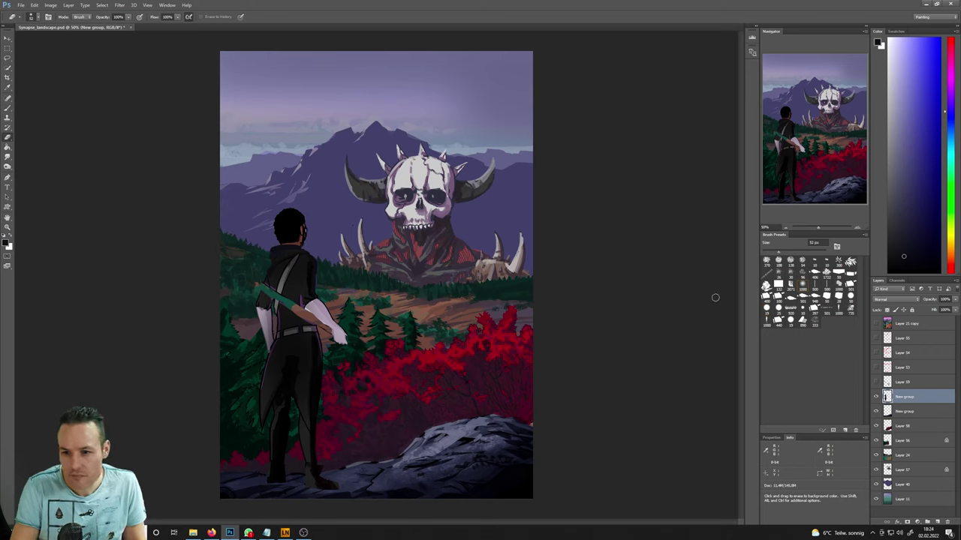
key(bracketleft)
key(bracketleft)
key(bracketleft)
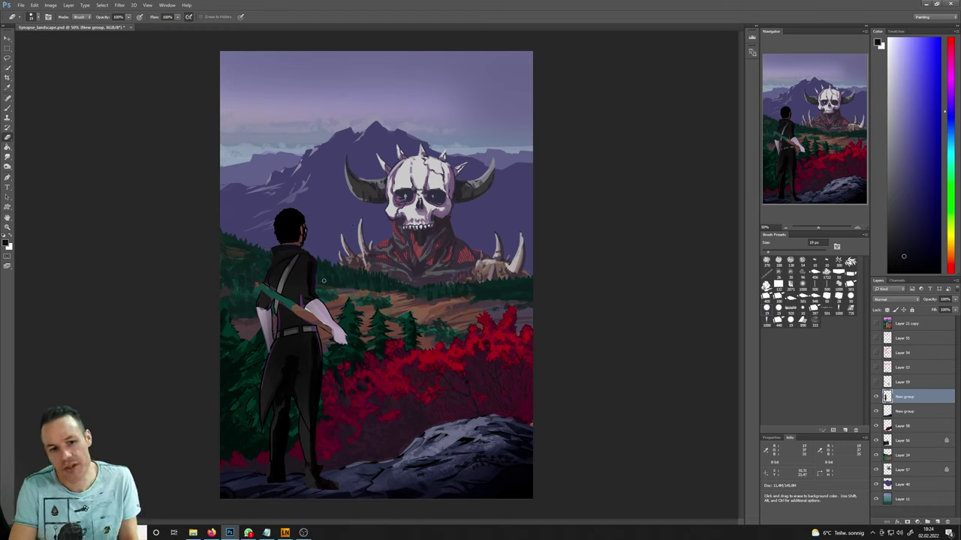
- Paint the shoulder strap across the figure's back darker with a sampled dark purplish grey
key(b)
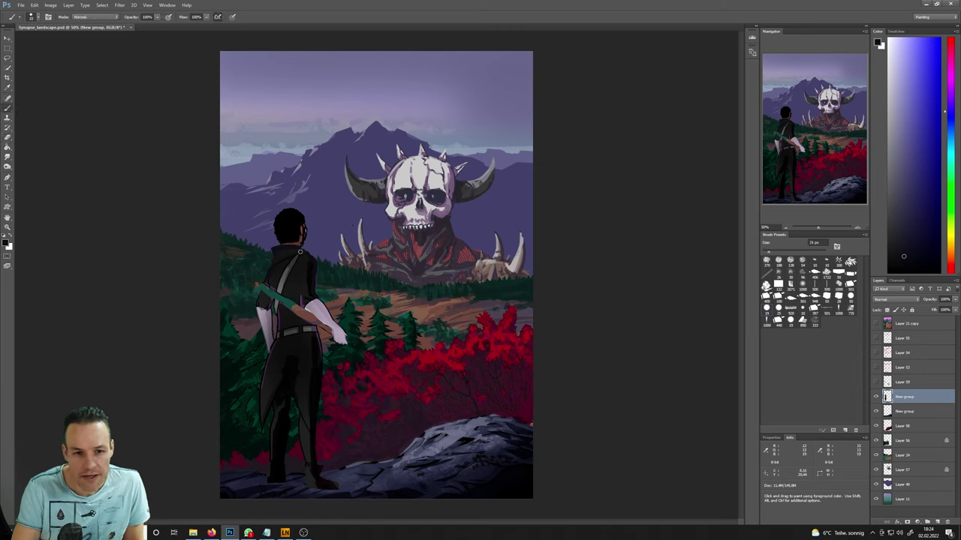
alt+click(283, 276)
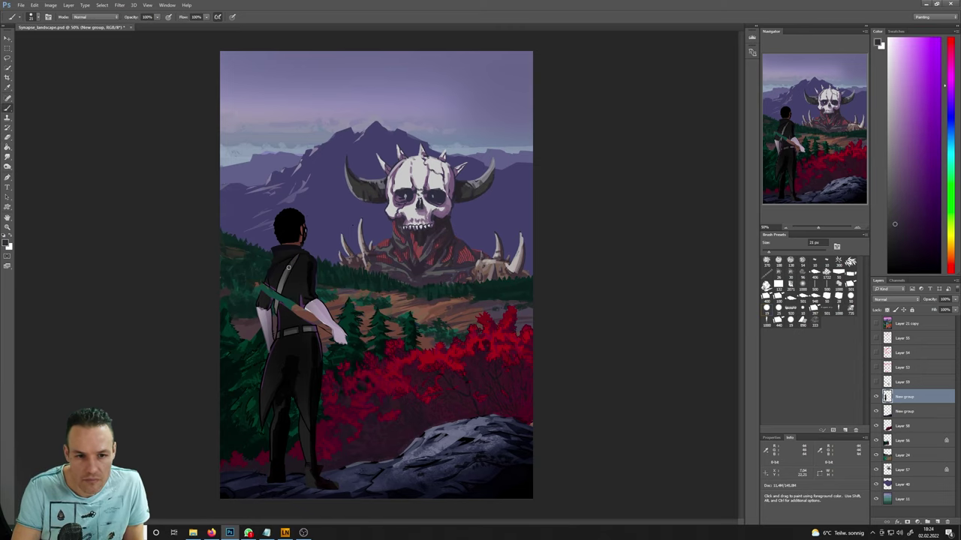
drag(287, 267, 277, 301)
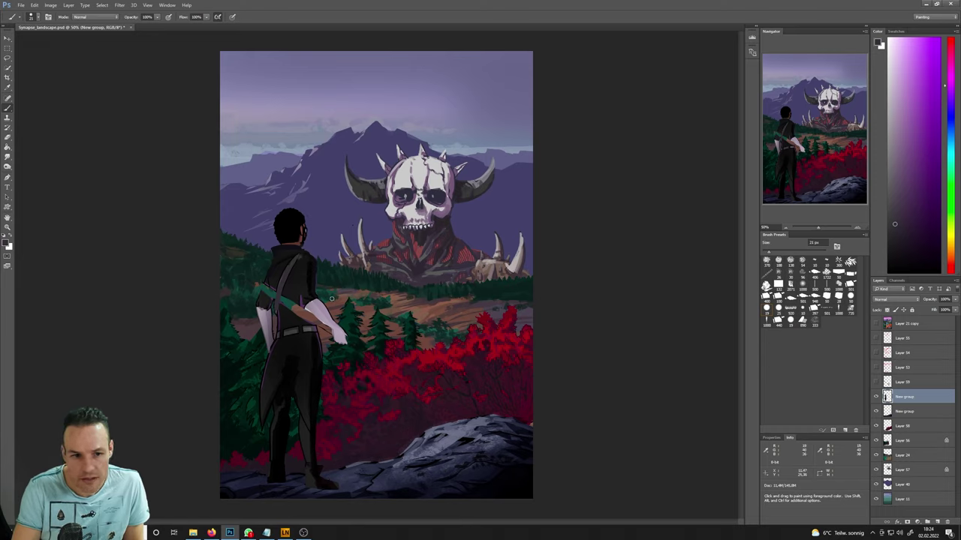
- Paint over the green and brown staff remnants across the figure's torso with sampled near-black shirt tones
alt+click(270, 289)
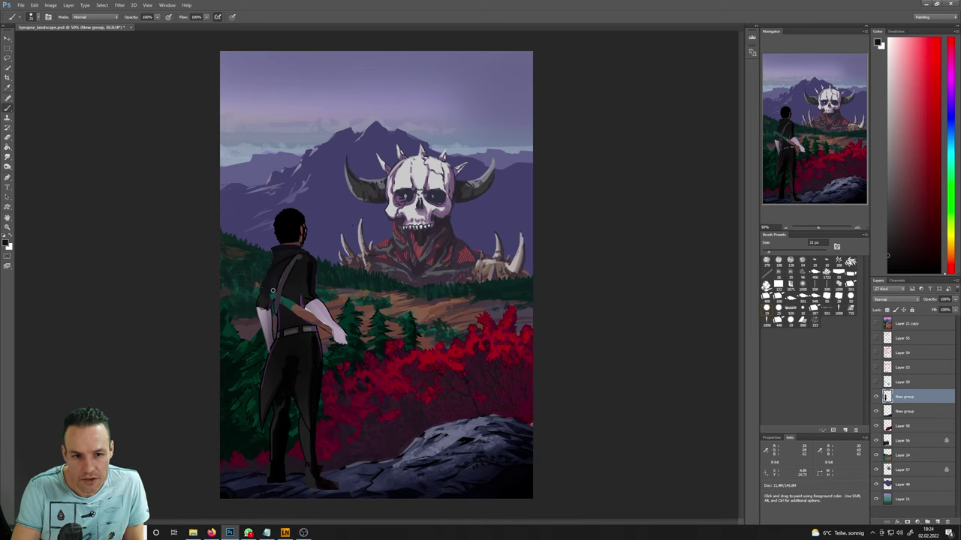
drag(272, 290, 270, 276)
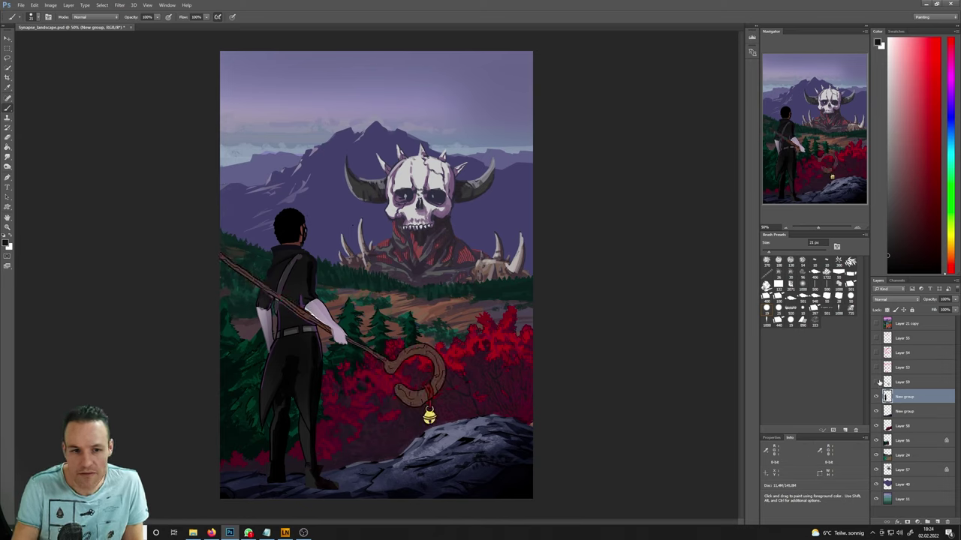
key(alt)
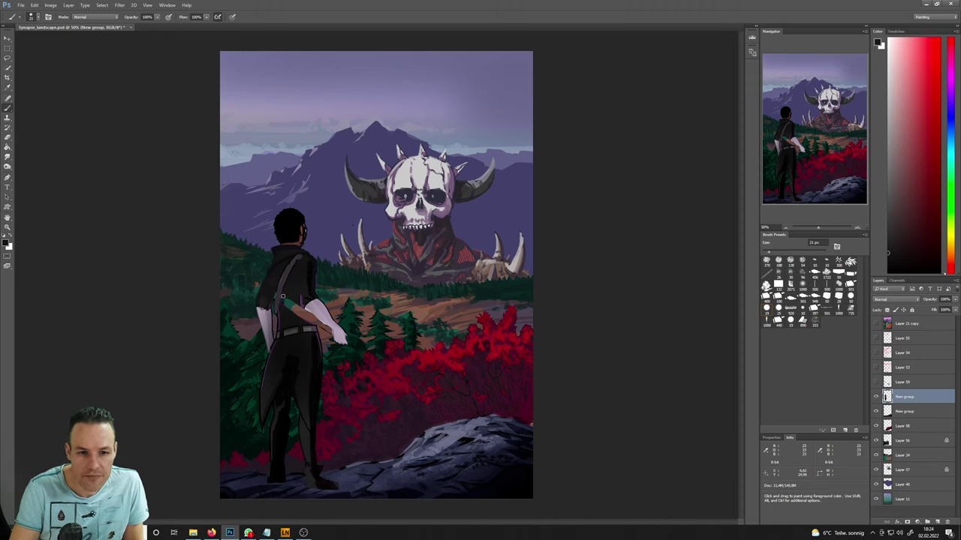
mouse_move(274, 291)
mouse_down()
mouse_move(314, 321)
mouse_move(303, 312)
mouse_up()
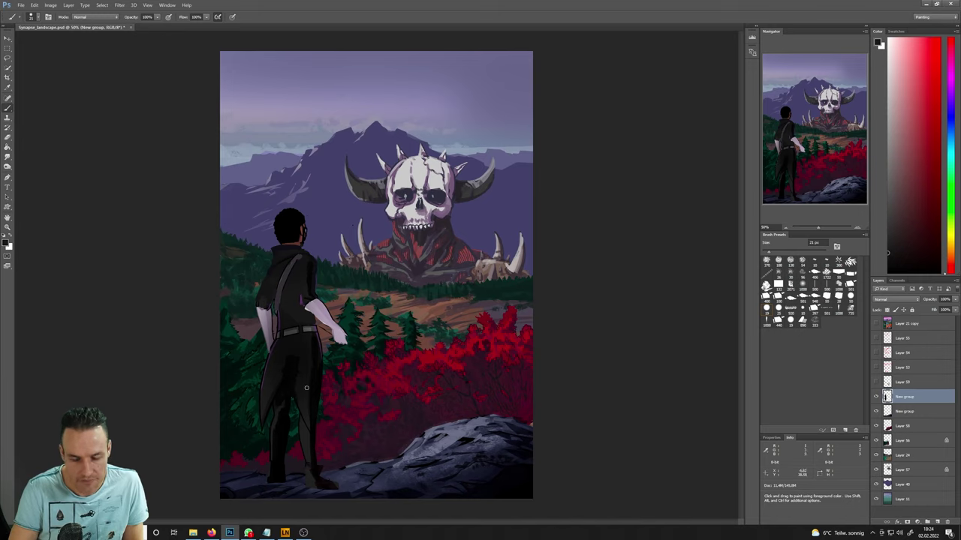
- Lasso and remove the coat tails beside the legs, and on Layer 56 cover the pale gap between the legs with sampled dark green
key(l)
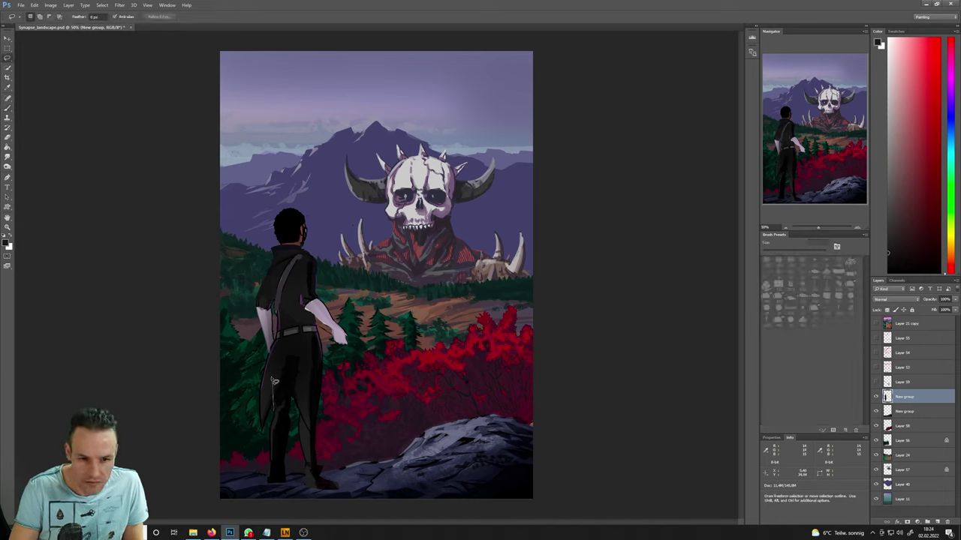
mouse_move(270, 357)
mouse_down()
mouse_move(256, 434)
mouse_move(270, 434)
mouse_move(267, 384)
mouse_move(296, 404)
mouse_move(299, 379)
mouse_move(305, 464)
mouse_move(328, 490)
mouse_move(306, 404)
mouse_move(338, 416)
mouse_up()
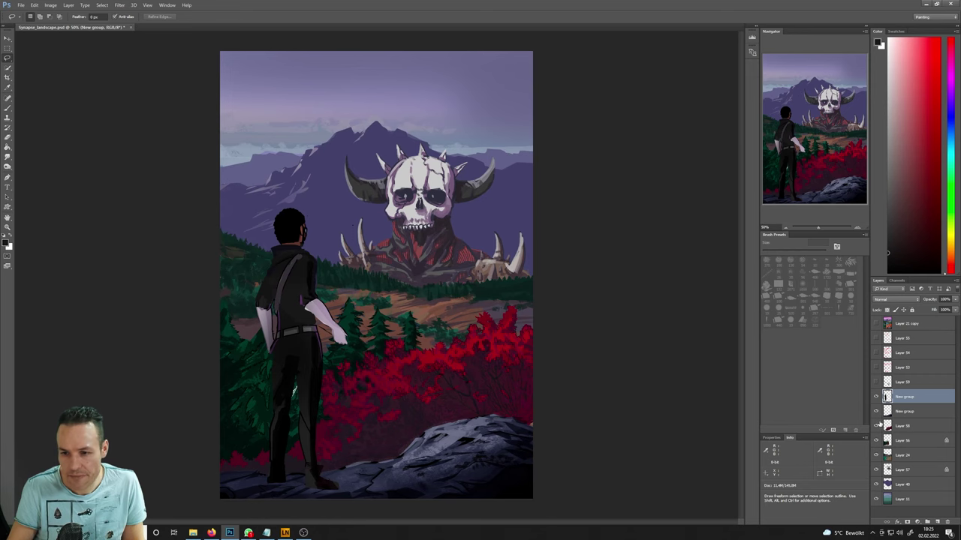
click(885, 441)
key(b)
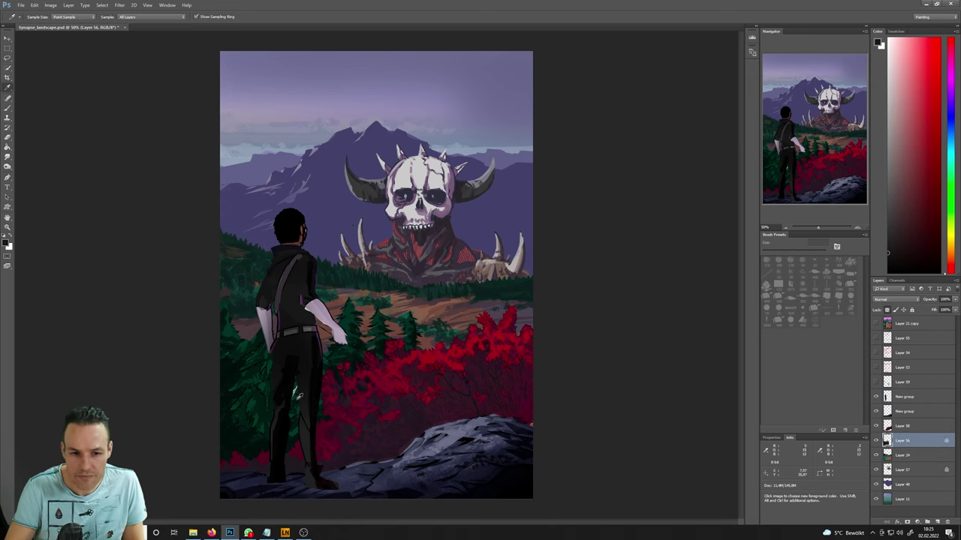
alt+click(297, 390)
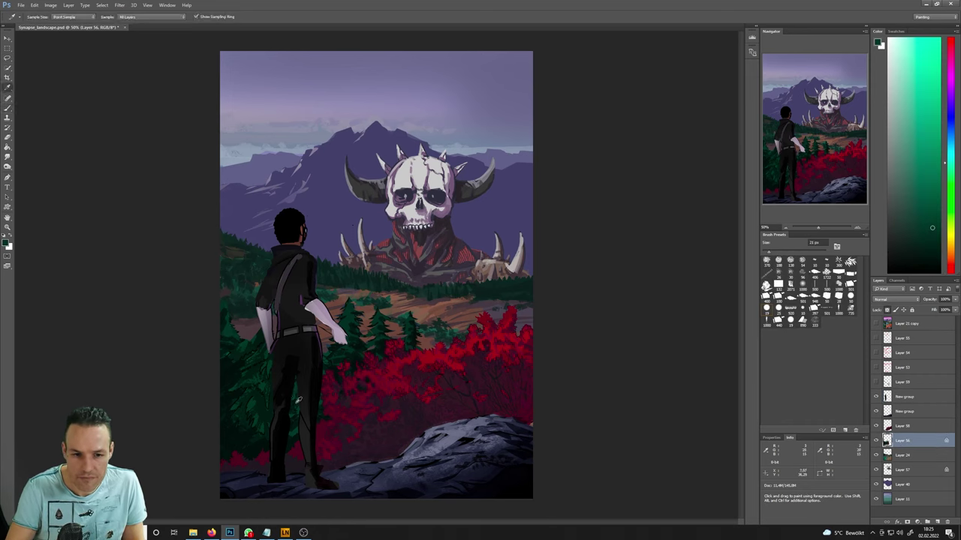
alt+click(295, 402)
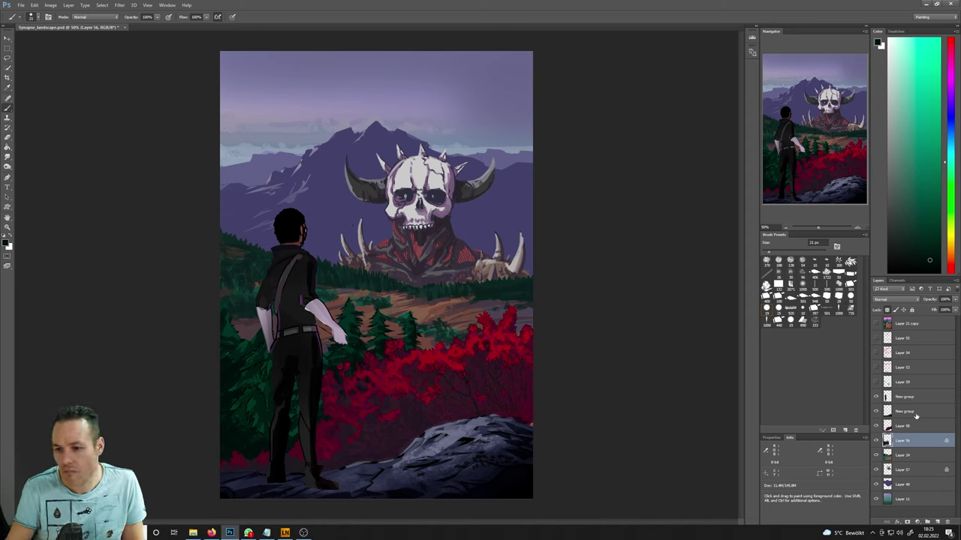
- Return to the figure layer and make the staff layer visible again, toggling it to compare the figure with and without the staff
click(901, 397)
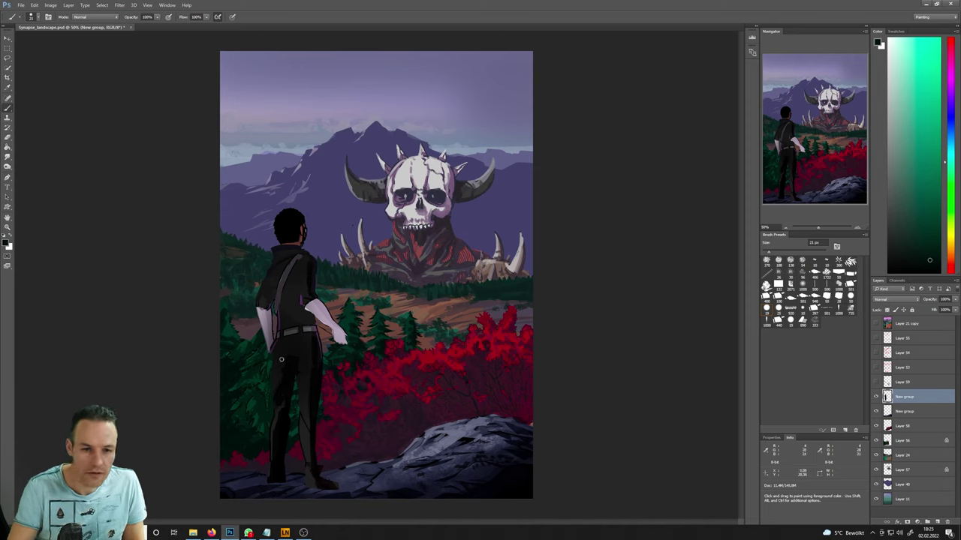
key(l)
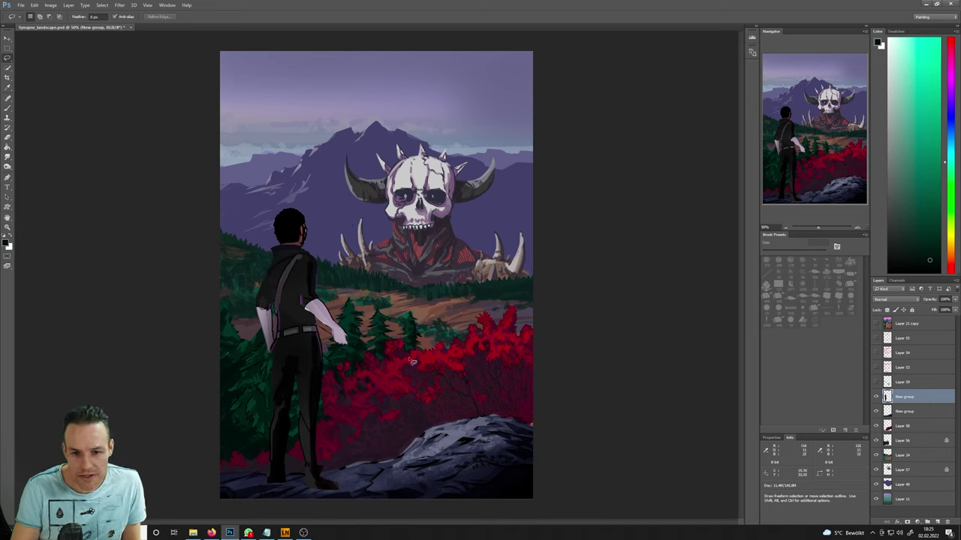
click(875, 382)
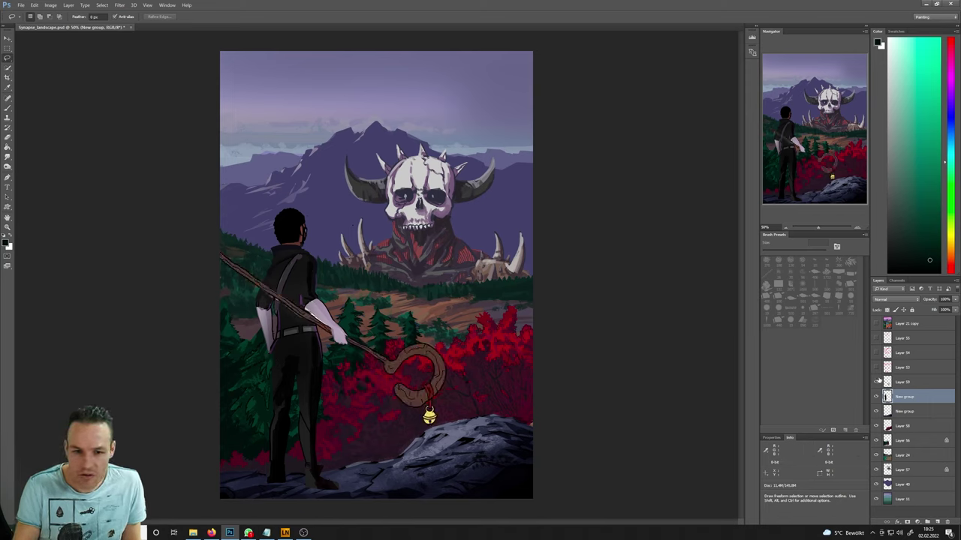
click(876, 382)
click(876, 382)
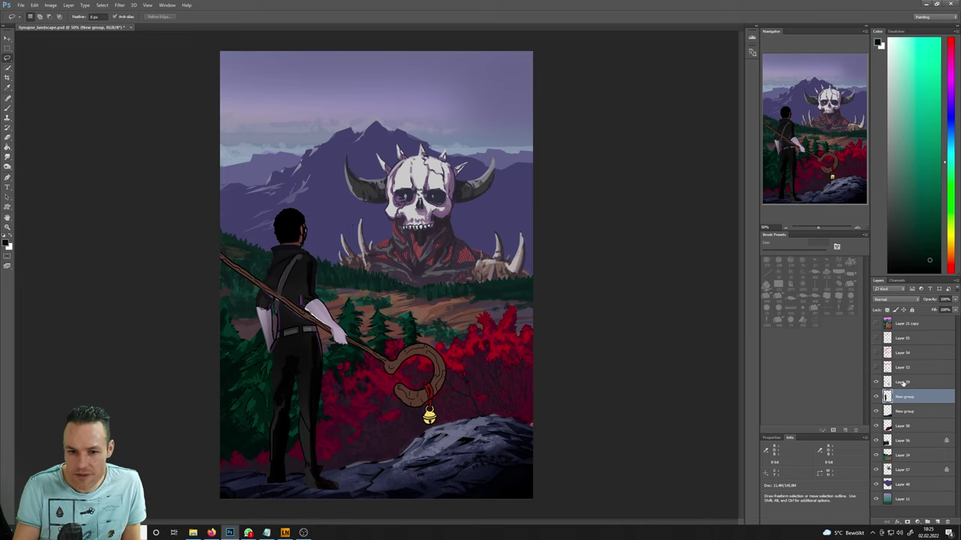
- Darken the staff on Layer 59 with a Hue/Saturation adjustment, setting the master Lightness to -47
click(903, 384)
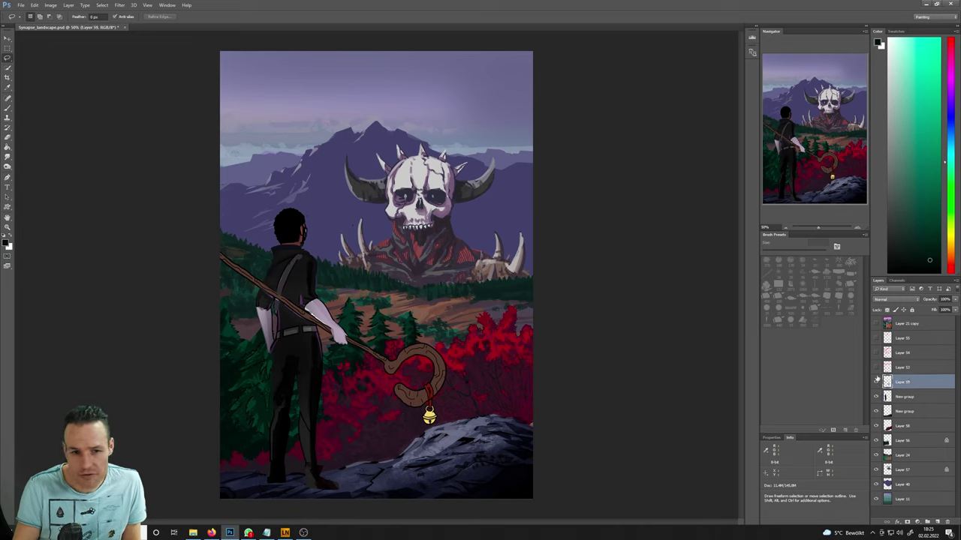
click(51, 6)
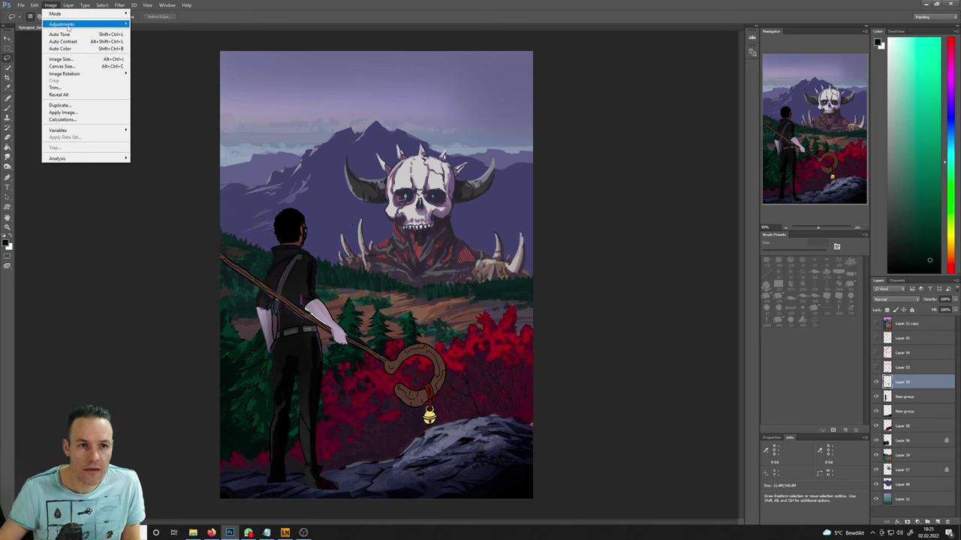
mouse_move(68, 27)
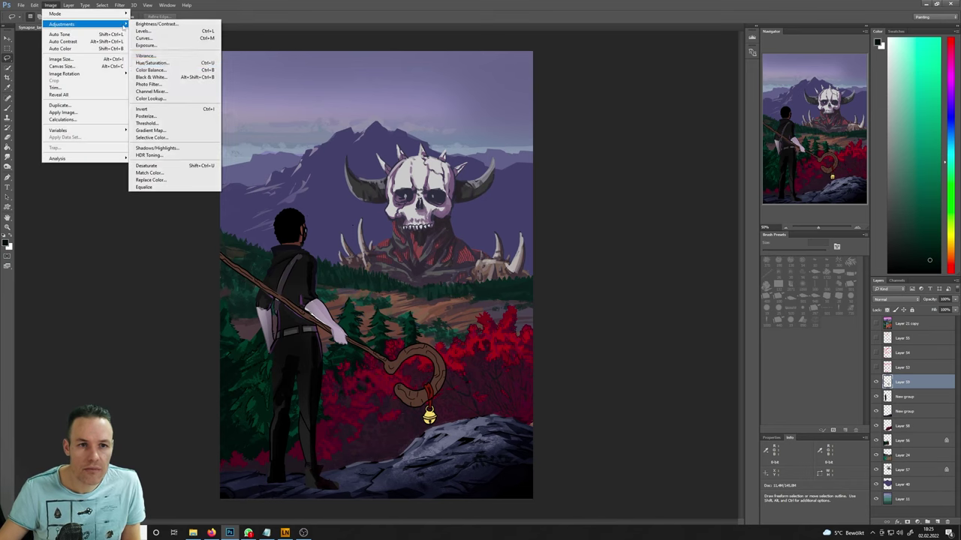
click(171, 65)
drag(700, 255, 684, 256)
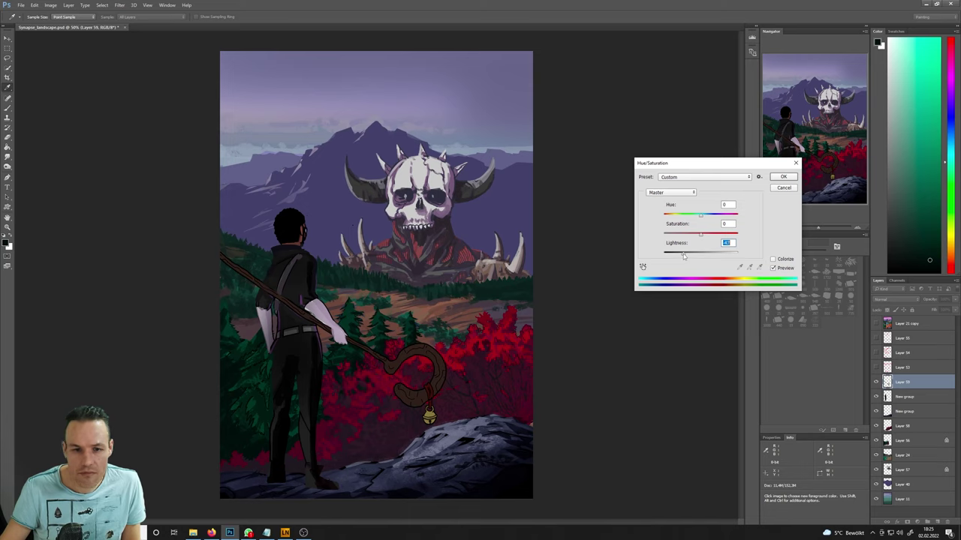
- Mute the bell's colour by lowering the Yellows saturation to -37 and apply the Hue/Saturation adjustment
click(692, 193)
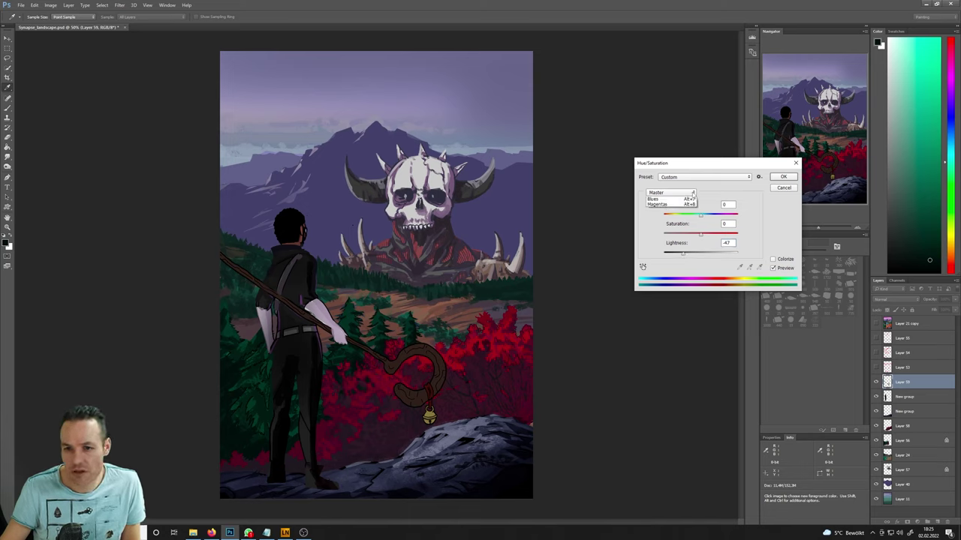
click(656, 210)
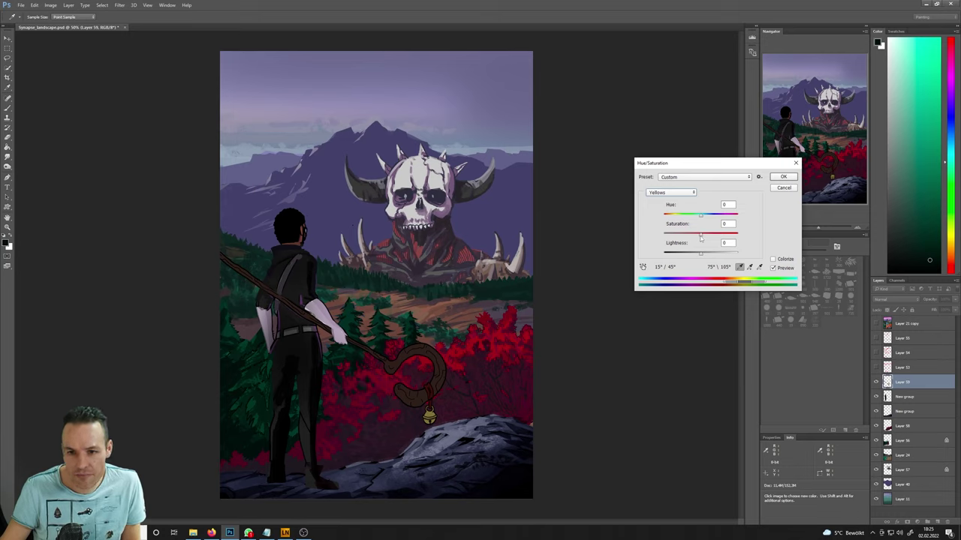
mouse_move(701, 234)
mouse_down()
mouse_move(709, 241)
mouse_move(678, 243)
mouse_move(692, 245)
mouse_up()
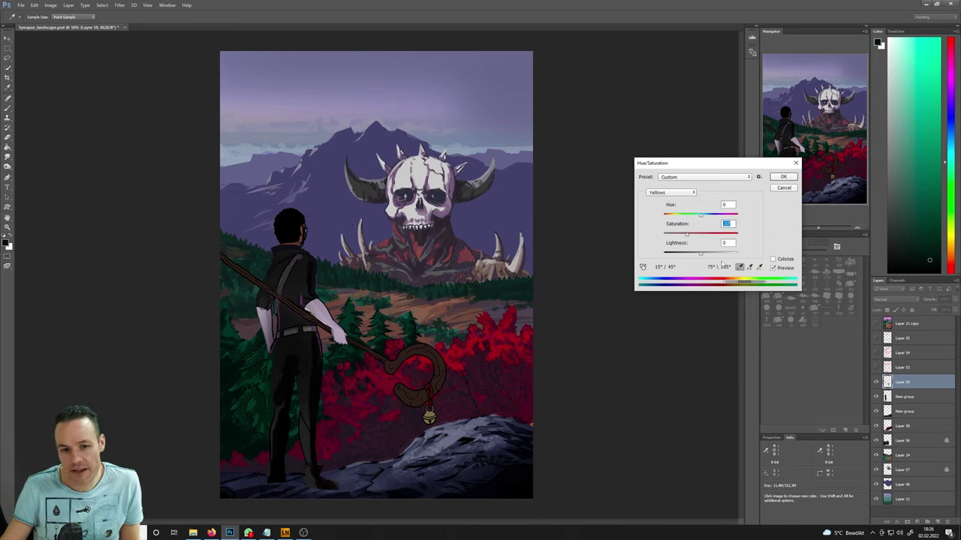
click(784, 177)
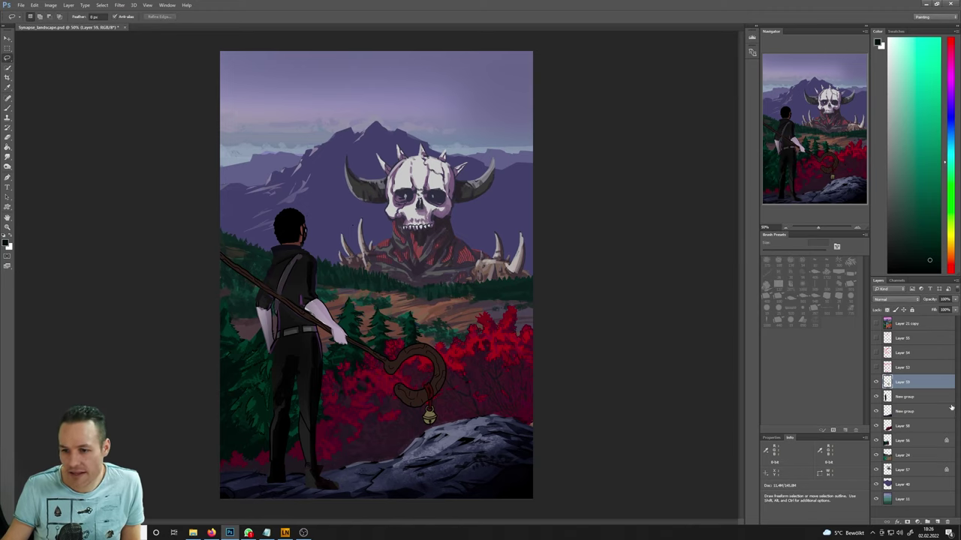
- Toggle the staff and Layer 53 to compare, make the figure layer active and hide the staff on Layer 59
click(875, 382)
click(875, 382)
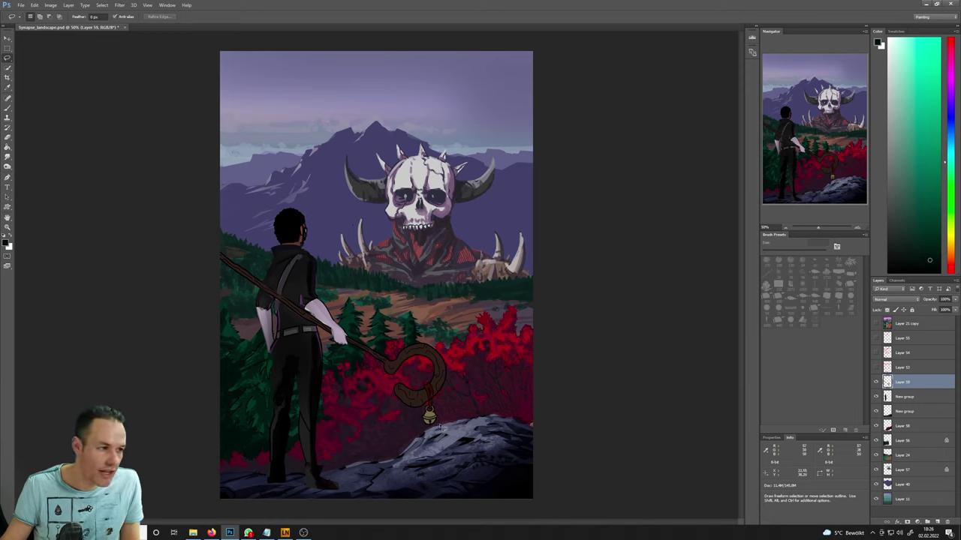
click(876, 367)
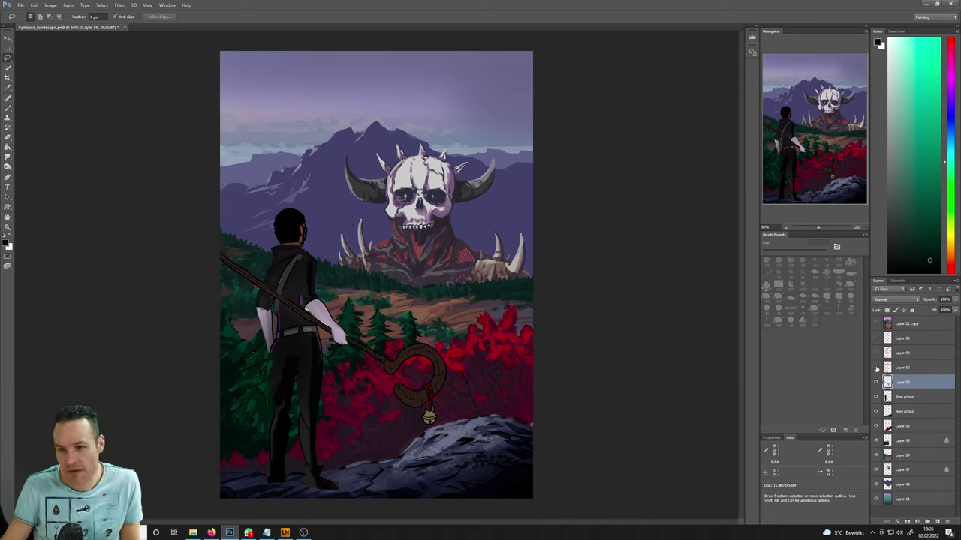
click(876, 367)
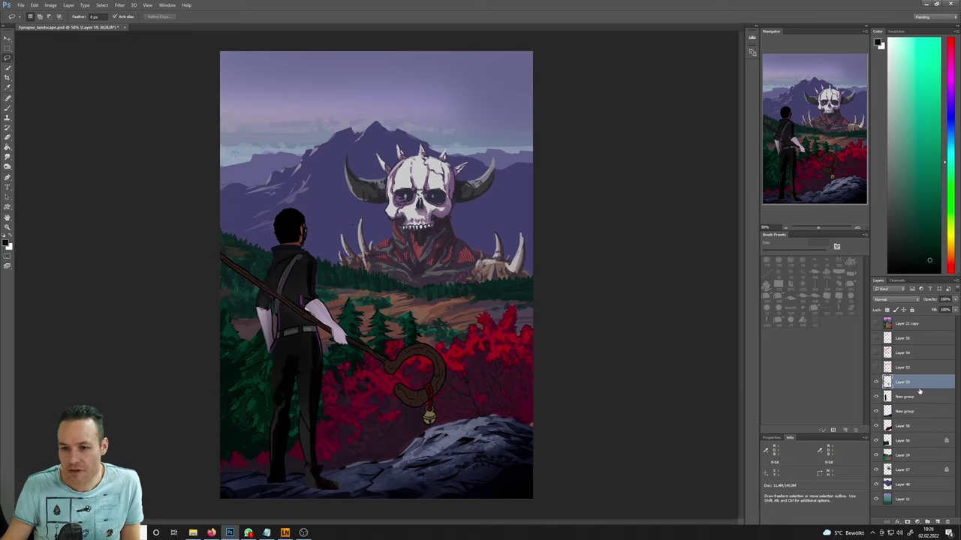
click(881, 396)
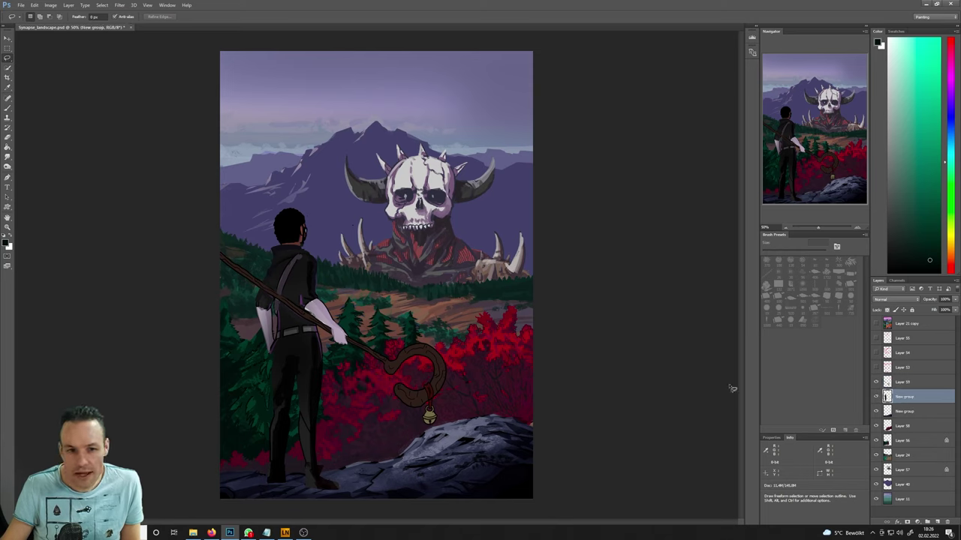
click(876, 382)
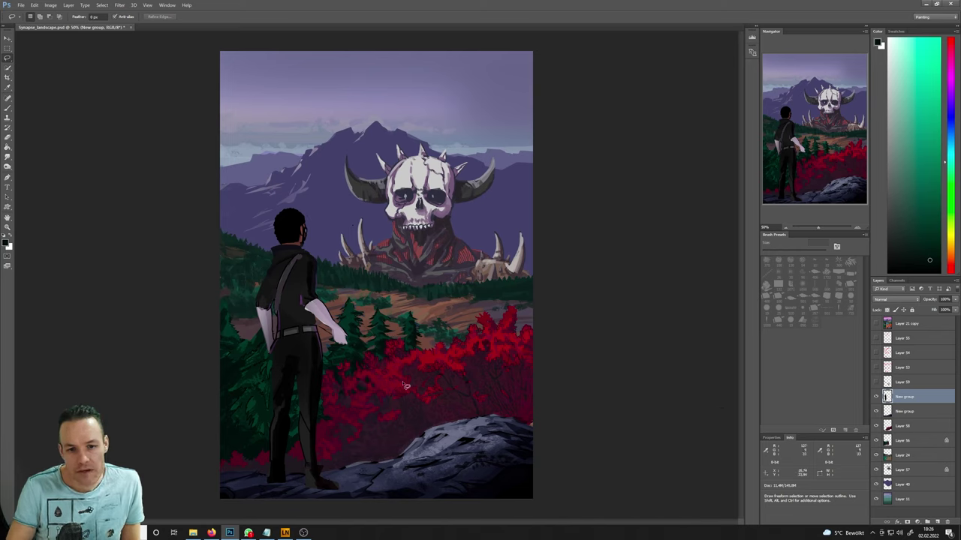
- Clean up the edges around the figure's forearm and waist on the figure layer, using the eraser and sampled dark clothing tones
key(b)
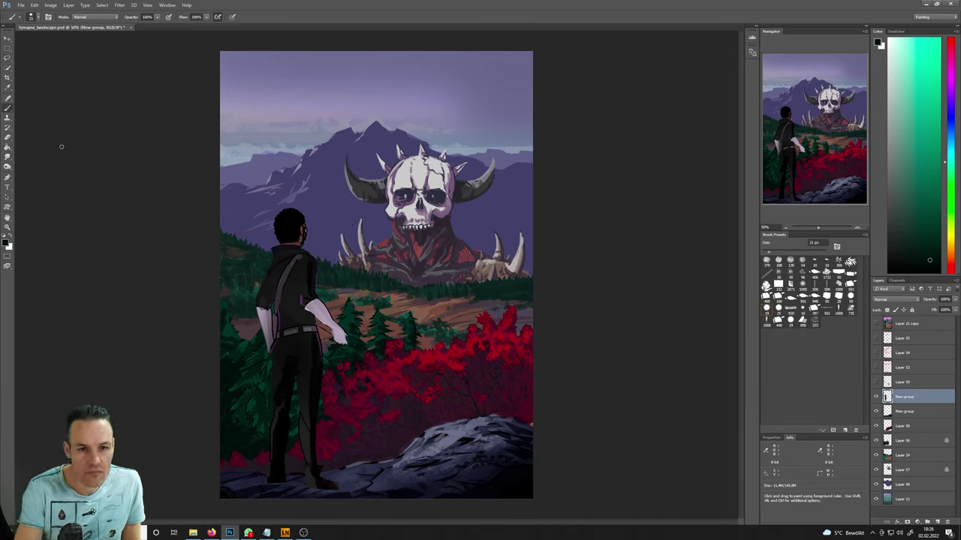
key(i)
click(318, 288)
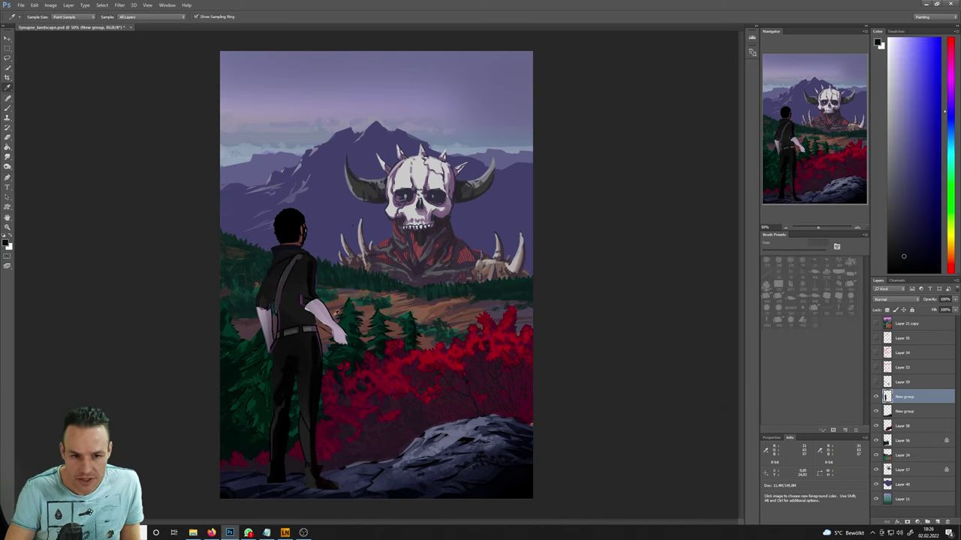
key(e)
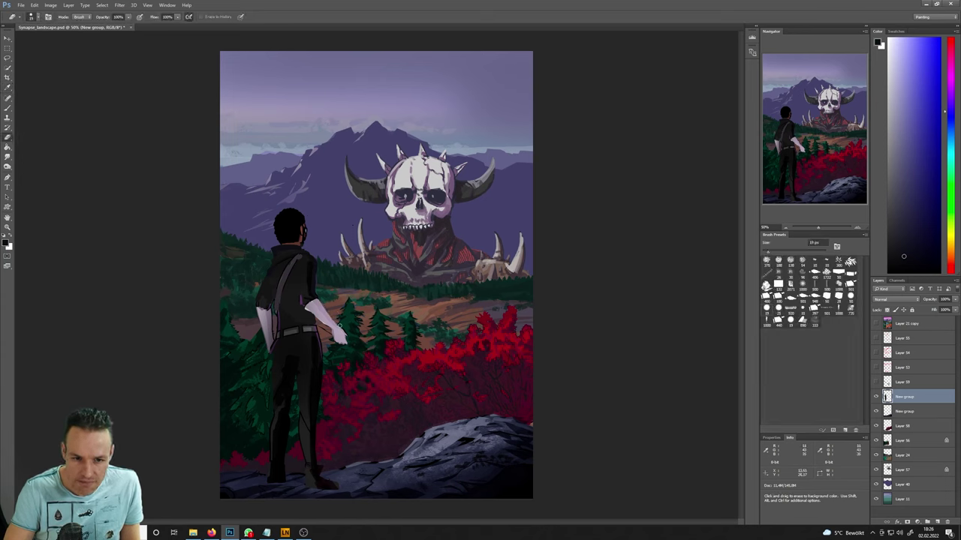
key(b)
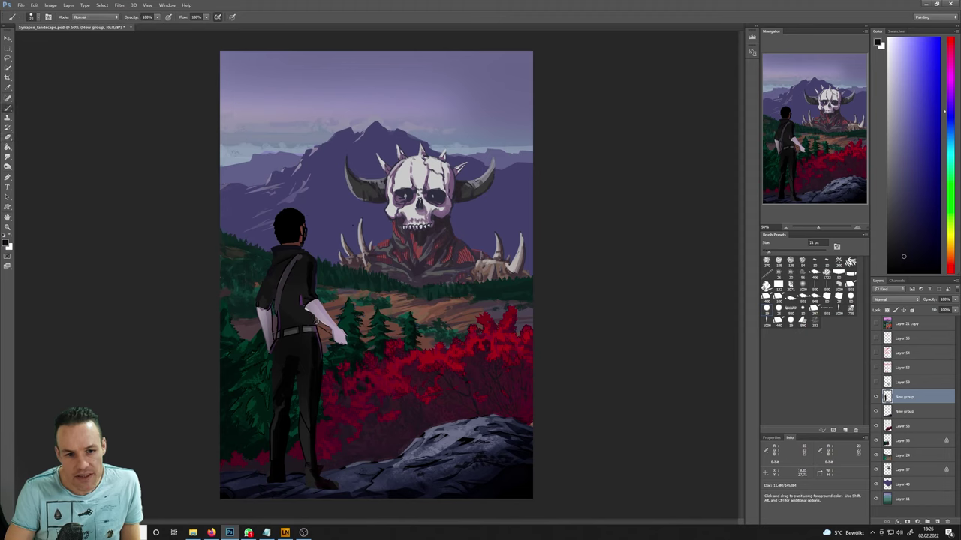
alt+click(311, 331)
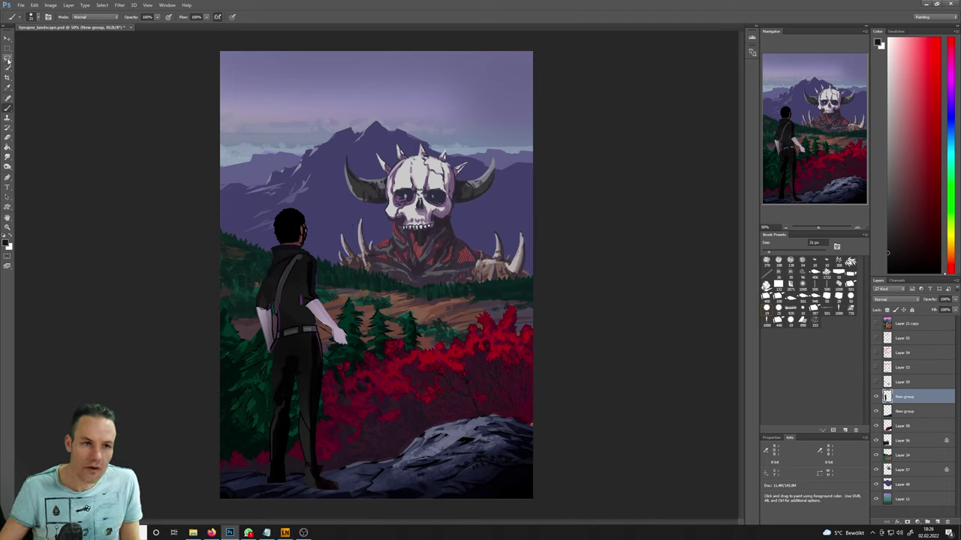
key(l)
mouse_move(339, 359)
mouse_down()
mouse_move(370, 345)
mouse_move(345, 340)
mouse_up()
right_click(345, 342)
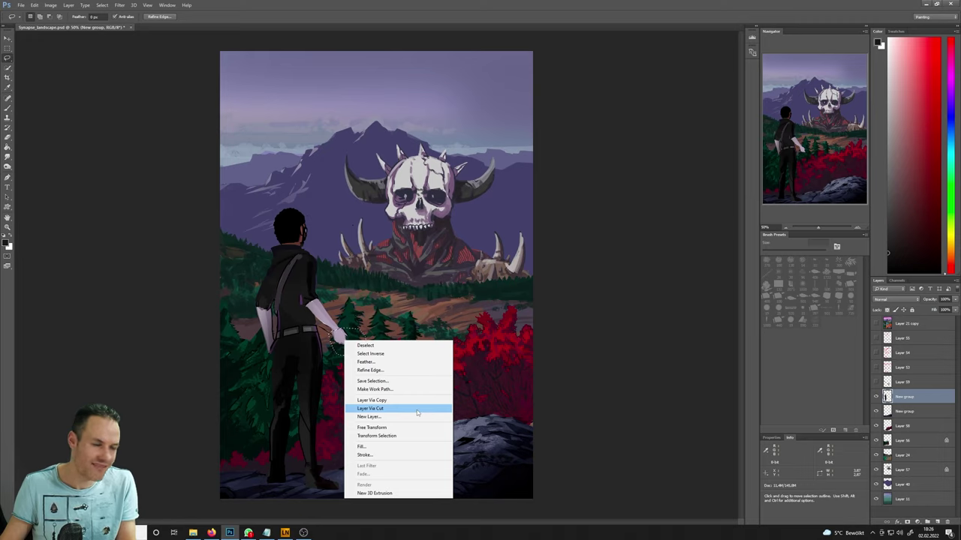
key(Escape)
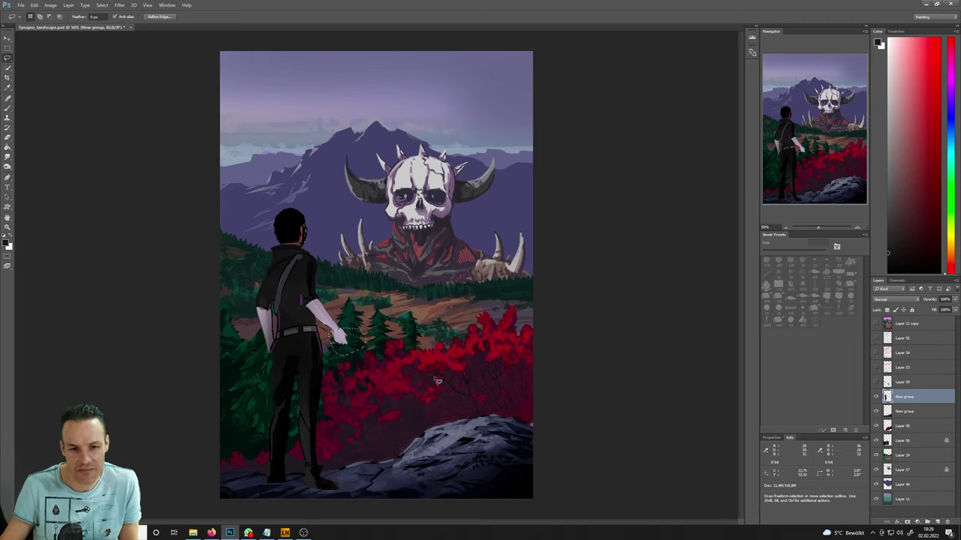
key(ctrl+d)
- Sample the forearm's pale lilac skin tone, then cut the outstretched forearm onto its own layer and move it down and away from the body
key(b)
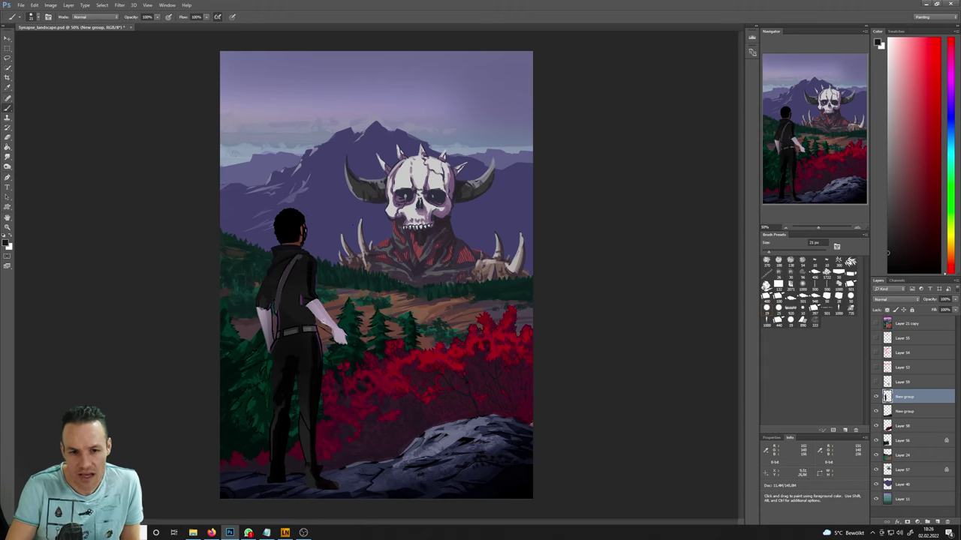
alt+click(326, 321)
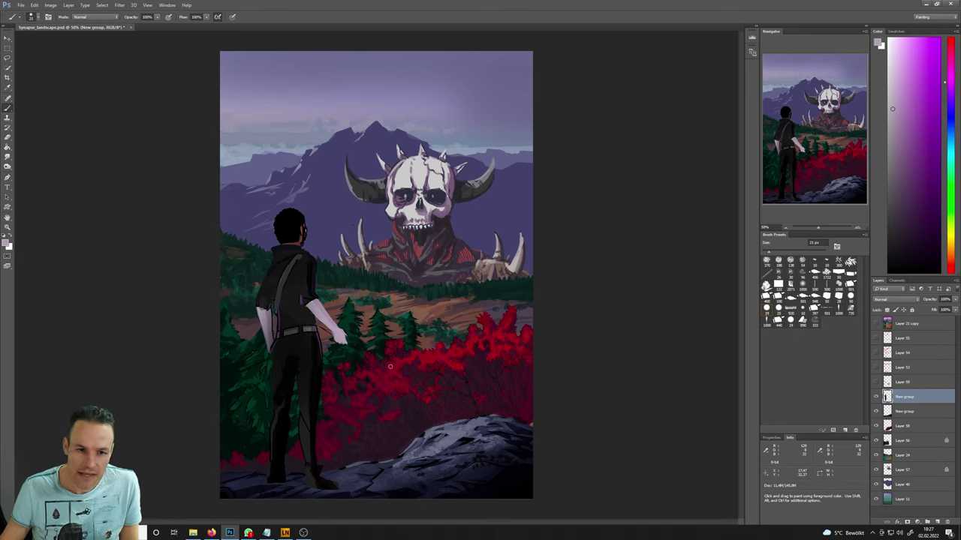
click(7, 58)
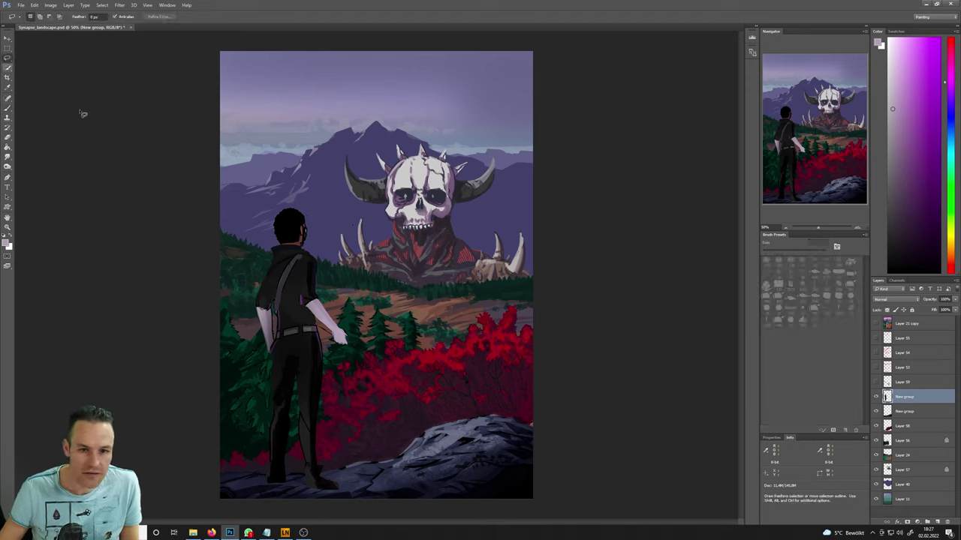
mouse_move(327, 300)
mouse_down()
mouse_move(325, 333)
mouse_move(353, 373)
mouse_move(352, 310)
mouse_move(330, 302)
mouse_up()
right_click(379, 317)
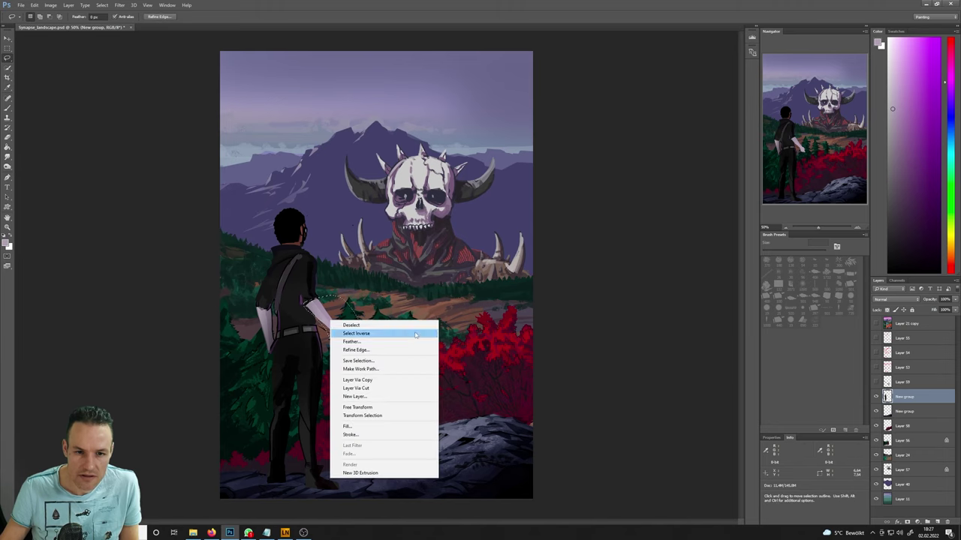
click(398, 387)
click(8, 38)
drag(413, 359, 432, 374)
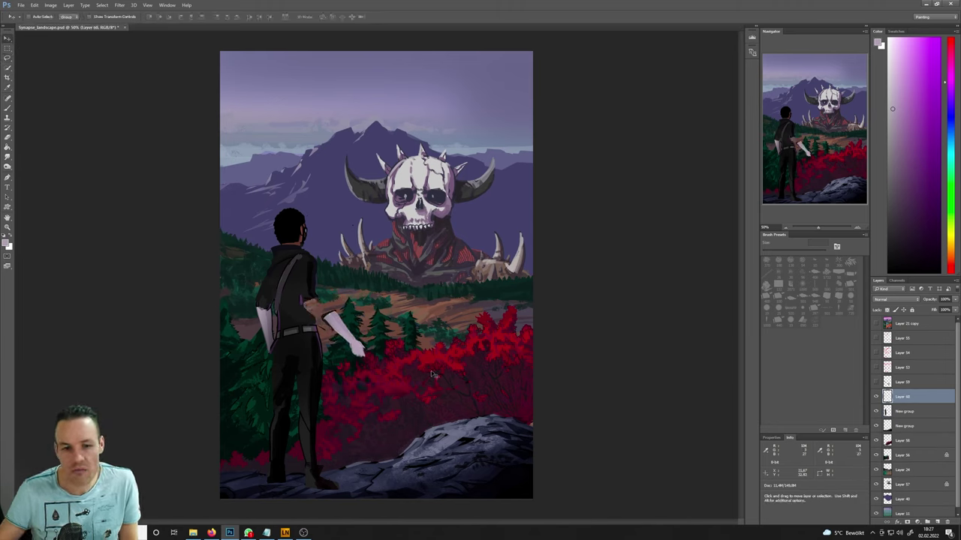
- Paint the sleeve in sampled black down to the shifted forearm on Layer 60, and briefly show the staff to check the pose
key(b)
alt+click(317, 276)
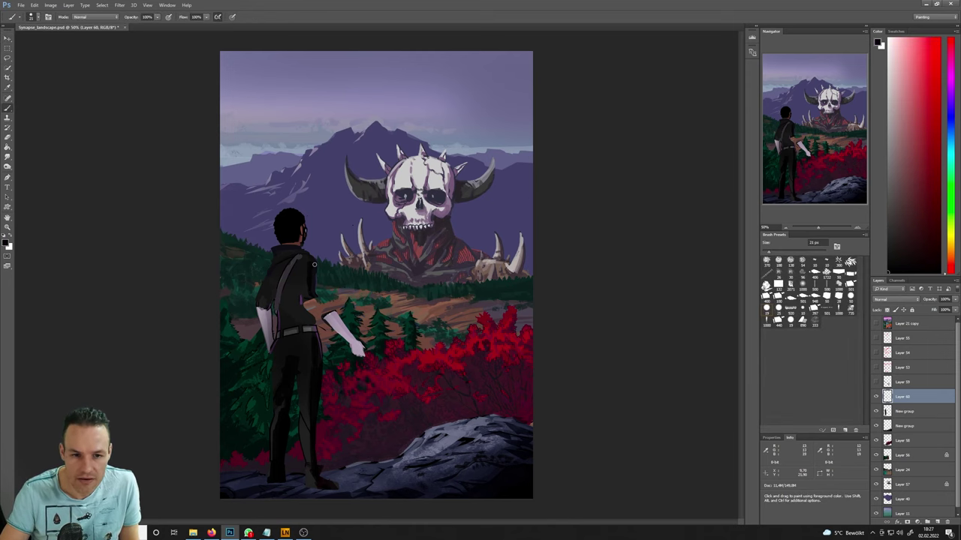
mouse_move(314, 264)
mouse_down()
mouse_move(329, 308)
mouse_move(320, 286)
mouse_move(319, 314)
mouse_move(316, 285)
mouse_move(328, 311)
mouse_up()
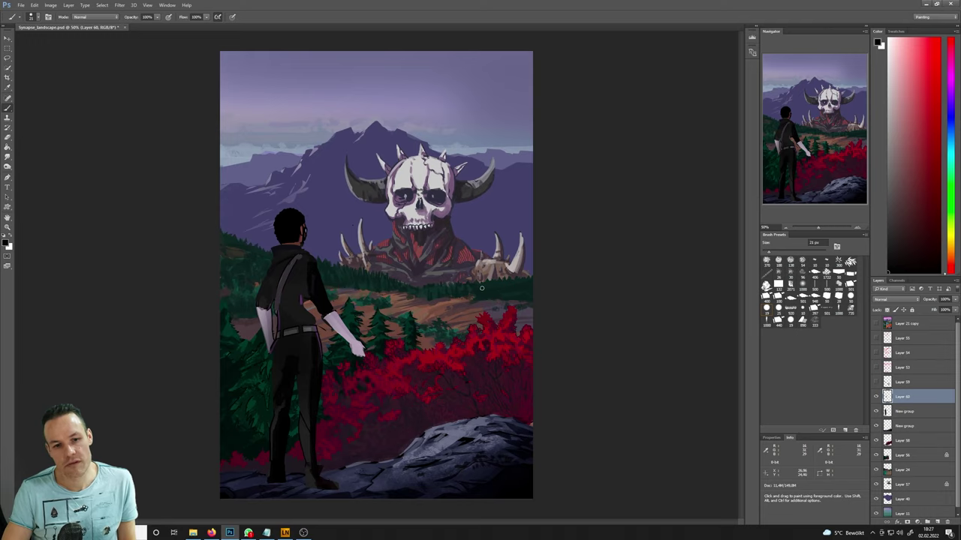
alt+click(308, 271)
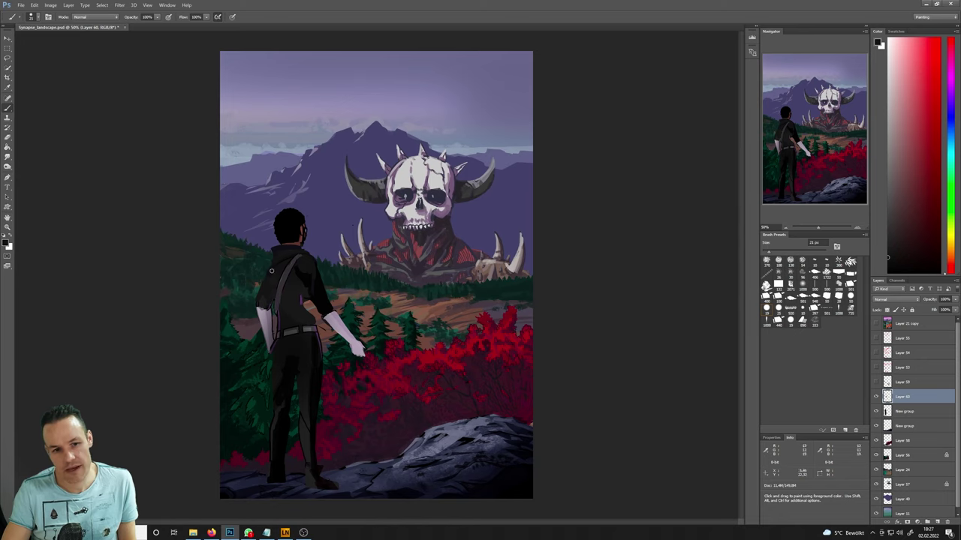
alt+click(317, 279)
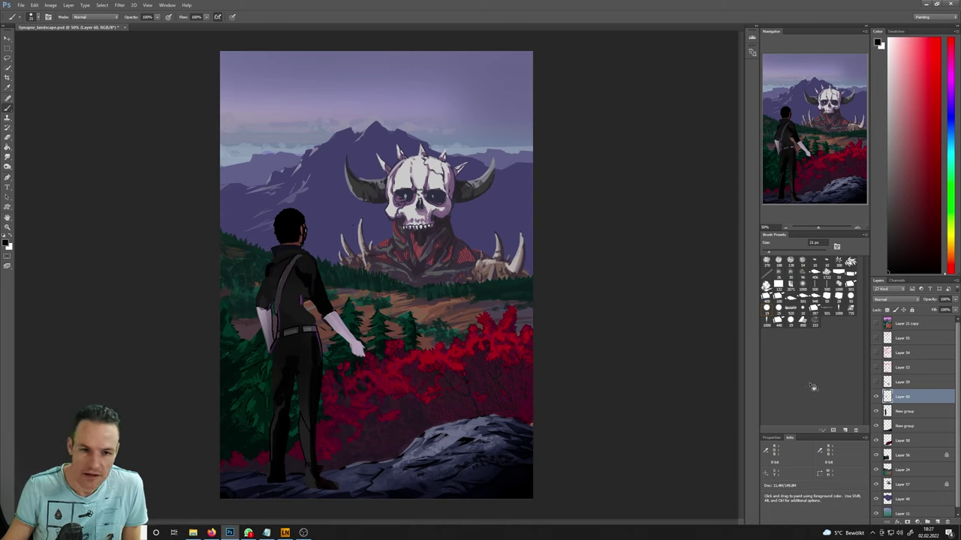
click(875, 383)
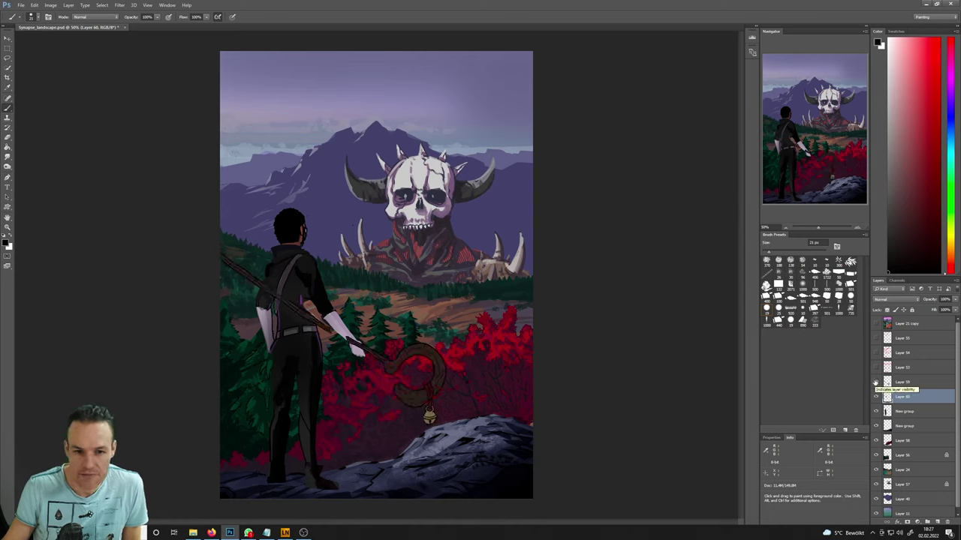
click(875, 383)
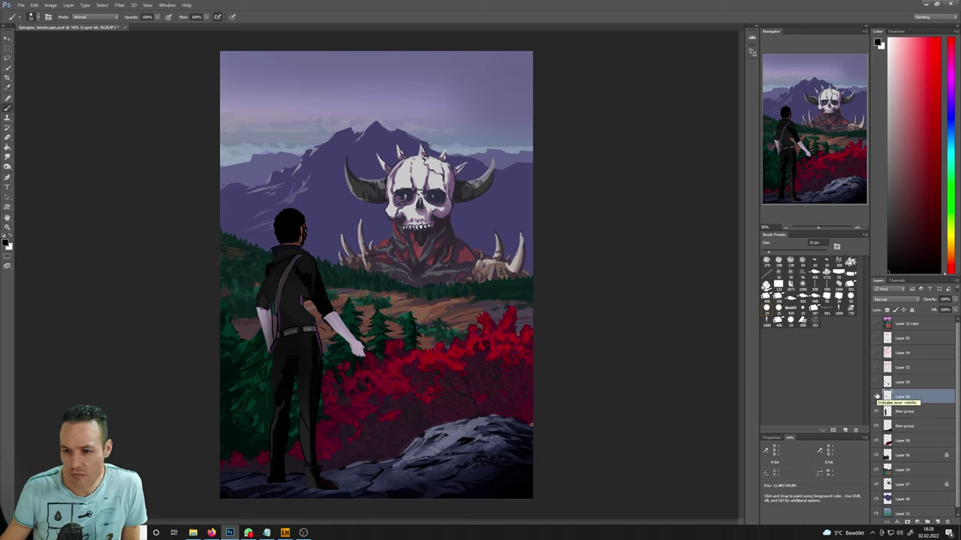
- Lasso the bare forearm and hand on Layer 60 and cut them onto a separate layer
click(35, 6)
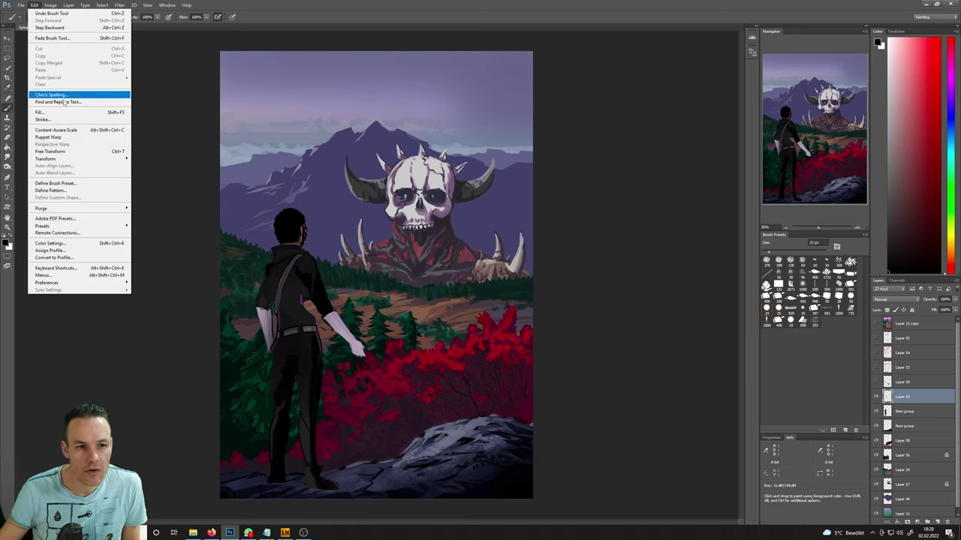
click(168, 127)
key(l)
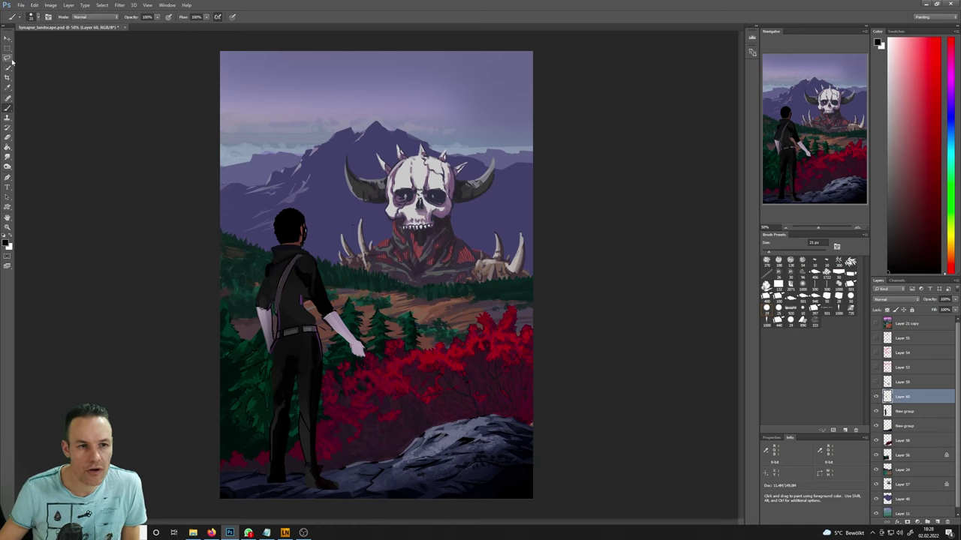
mouse_move(338, 321)
mouse_down()
mouse_move(335, 312)
mouse_move(322, 324)
mouse_move(375, 379)
mouse_move(341, 311)
mouse_up()
right_click(361, 334)
click(397, 400)
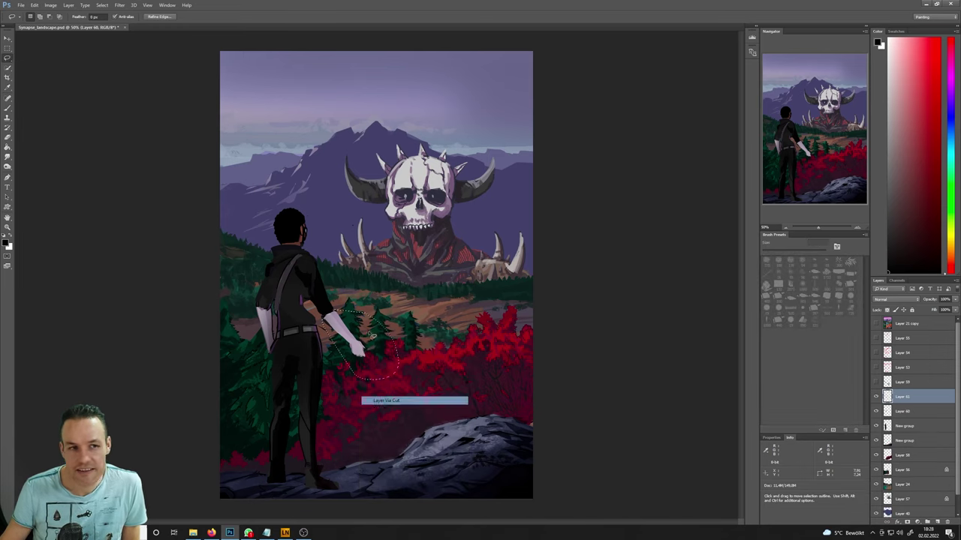
- Rotate the cut forearm slightly clockwise, shift it closer to the body and apply the transformation
click(36, 5)
mouse_move(83, 160)
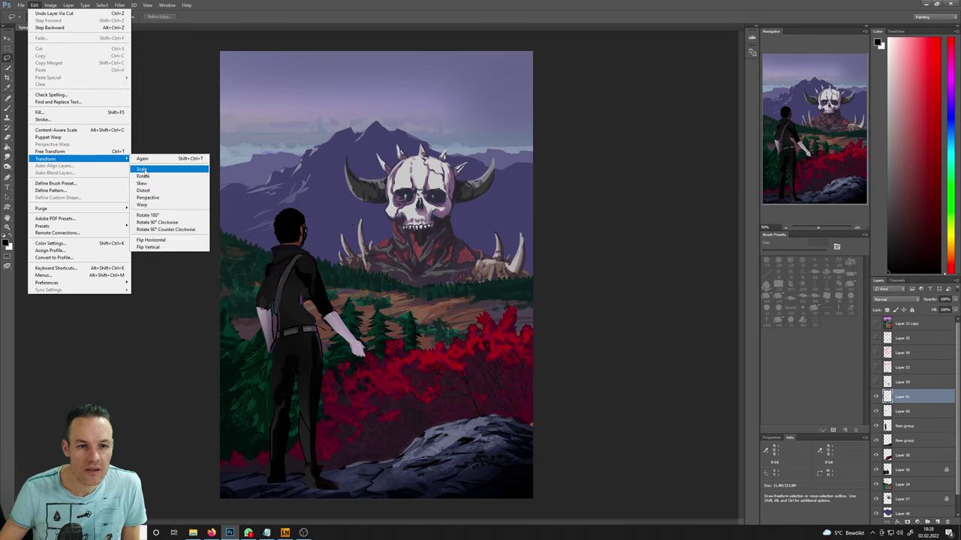
click(155, 172)
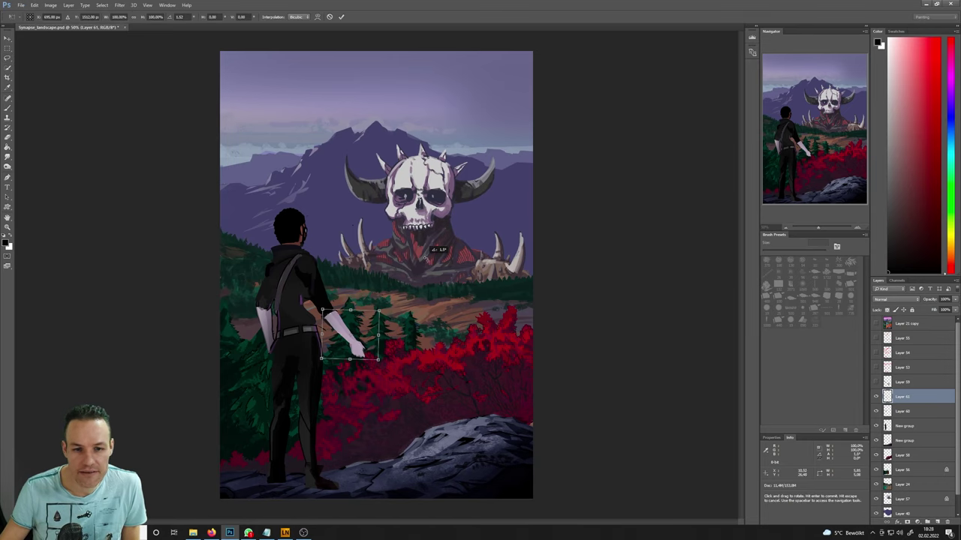
drag(357, 338, 337, 328)
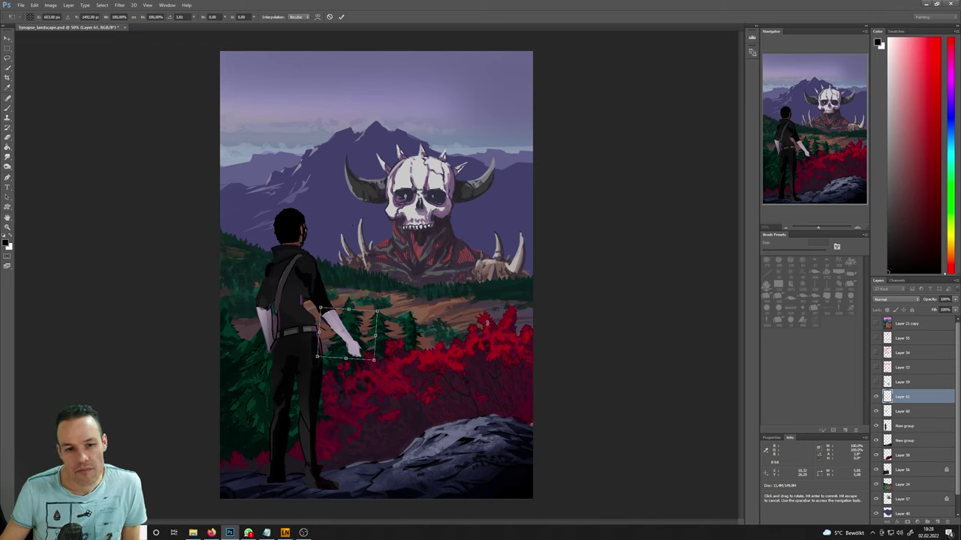
click(7, 38)
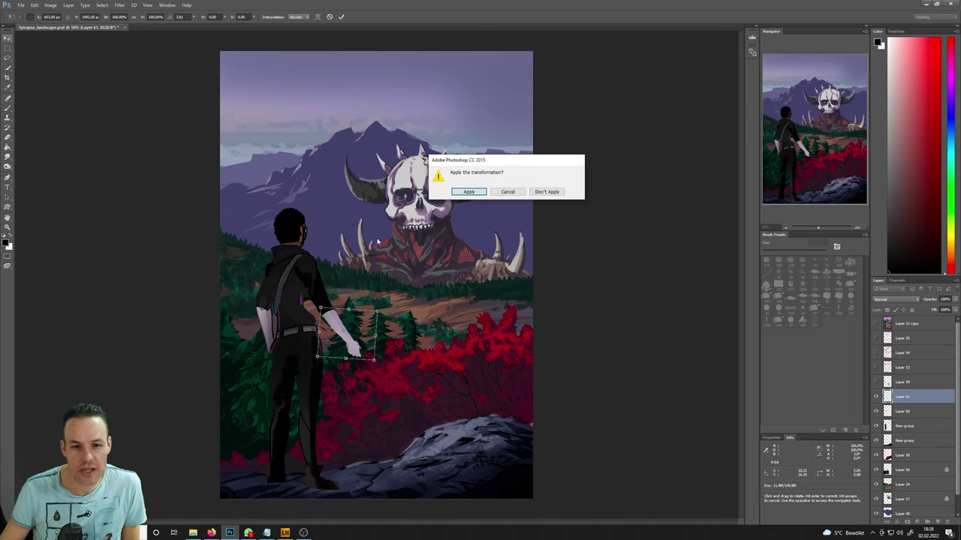
key(Return)
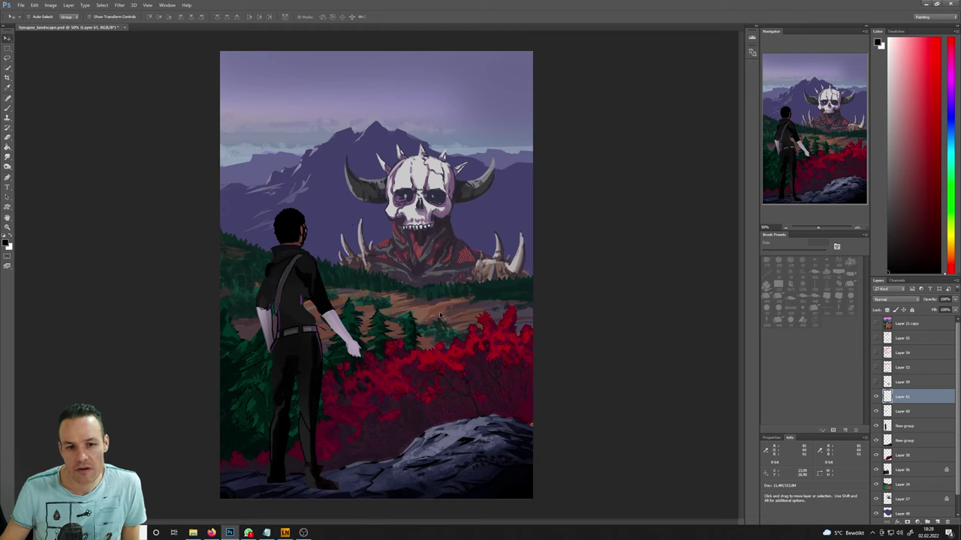
- Nudge the forearm into place at the sleeve's end and merge the arm layers with the figure layer
drag(342, 321, 349, 329)
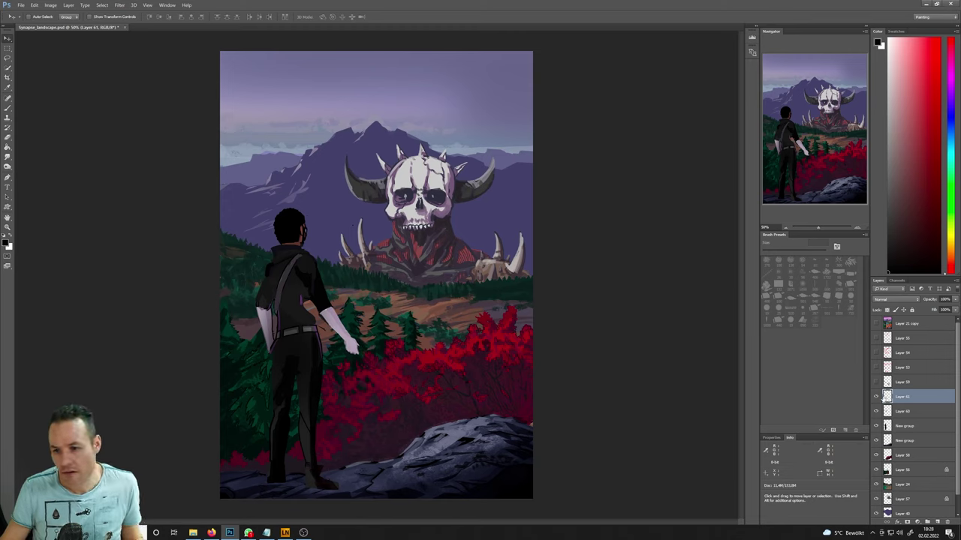
right_click(904, 396)
click(897, 308)
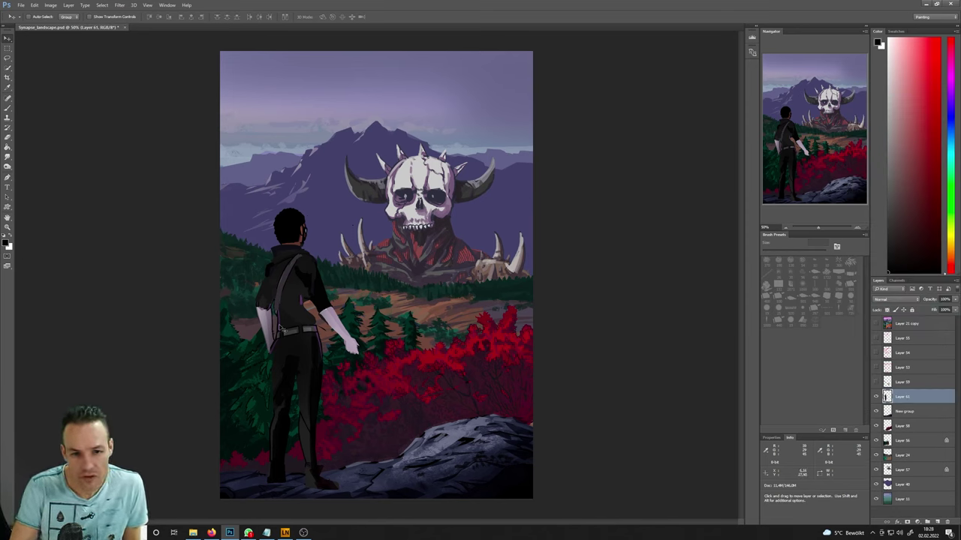
- Repaint the figure's left forearm and hand in the sampled pale purple skin tone on Layer 61
key(e)
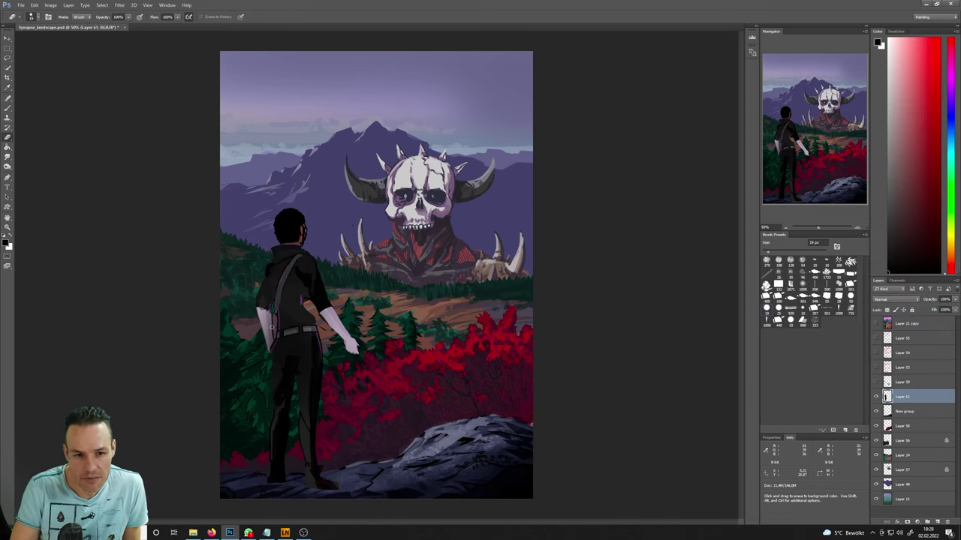
key(b)
alt+click(264, 323)
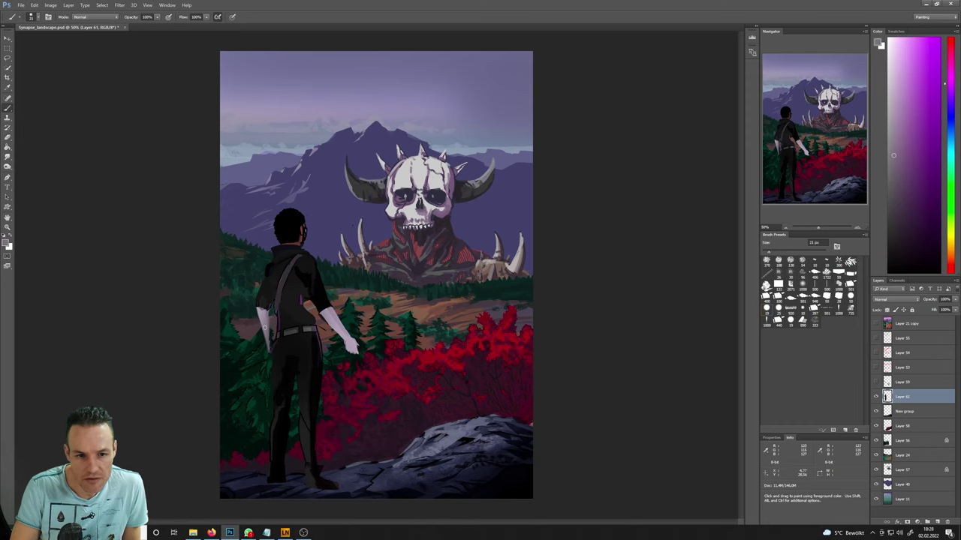
mouse_move(264, 314)
mouse_down()
mouse_move(261, 353)
mouse_move(265, 323)
mouse_move(260, 314)
mouse_up()
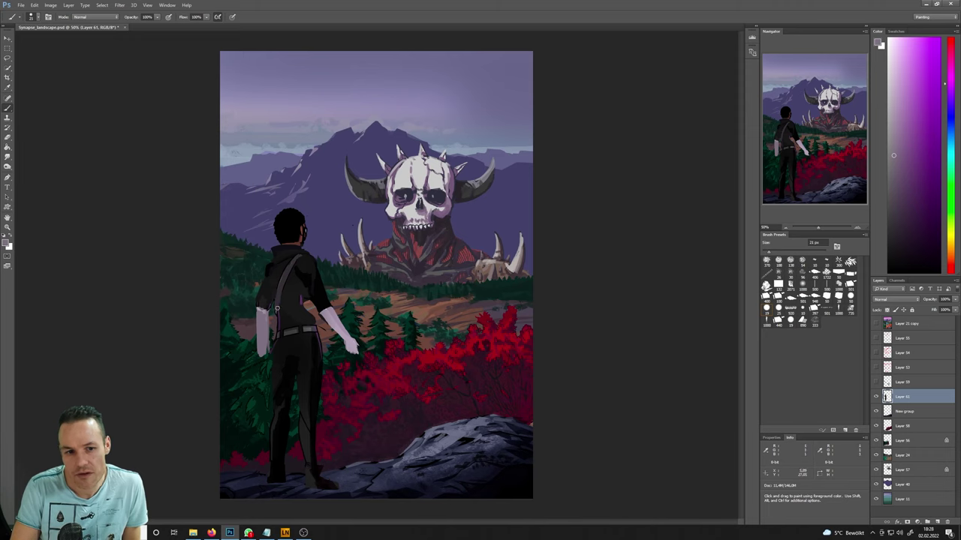
- Refine the edge between the left forearm and the torso with alternately sampled black and skin tones
alt+click(316, 293)
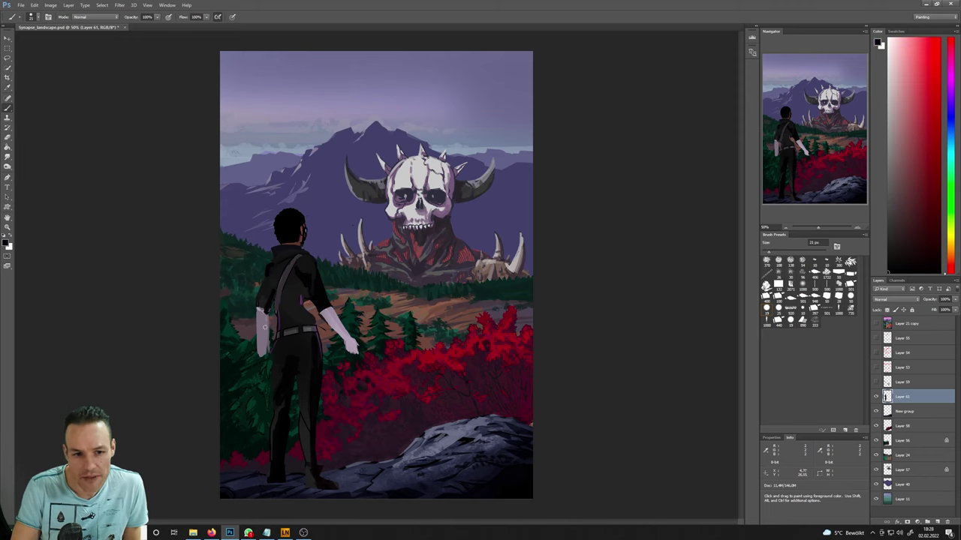
key(alt)
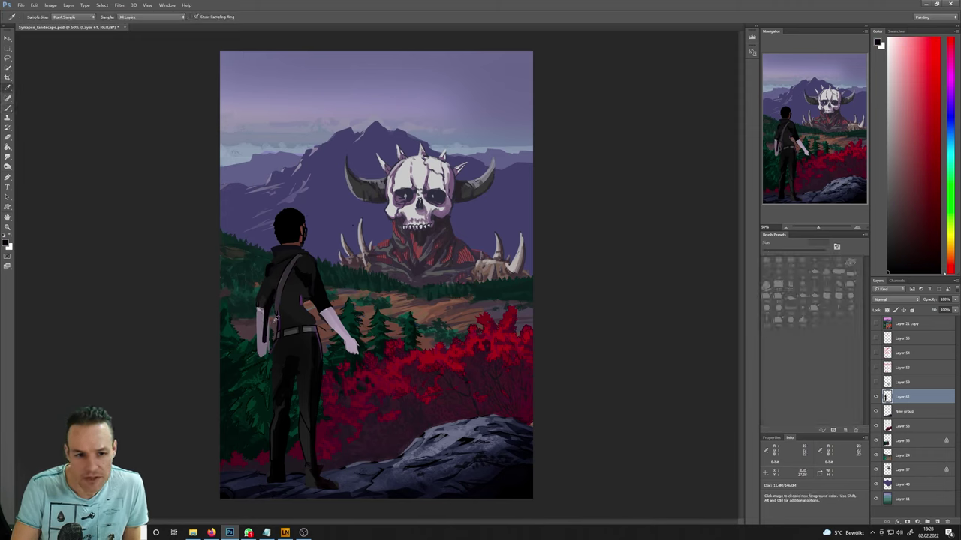
alt+click(261, 341)
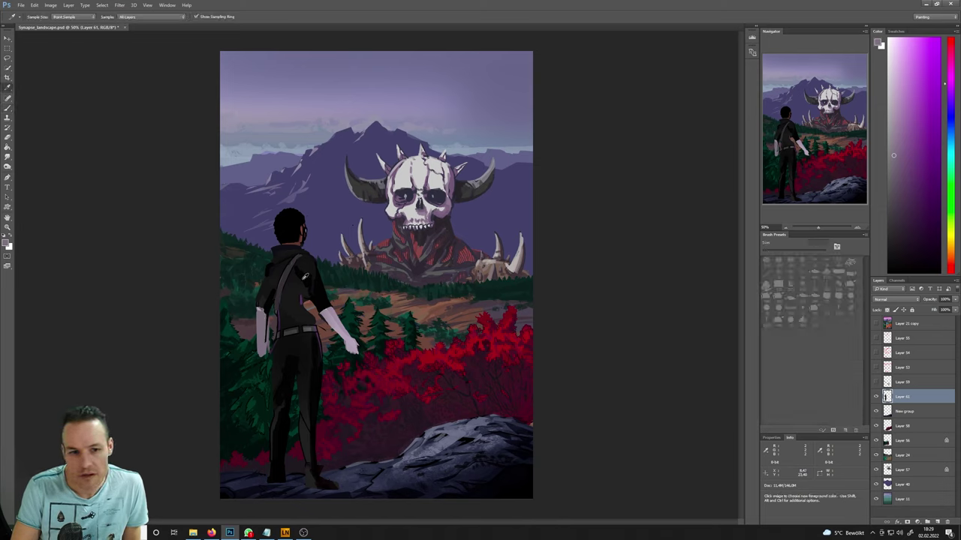
alt+click(306, 277)
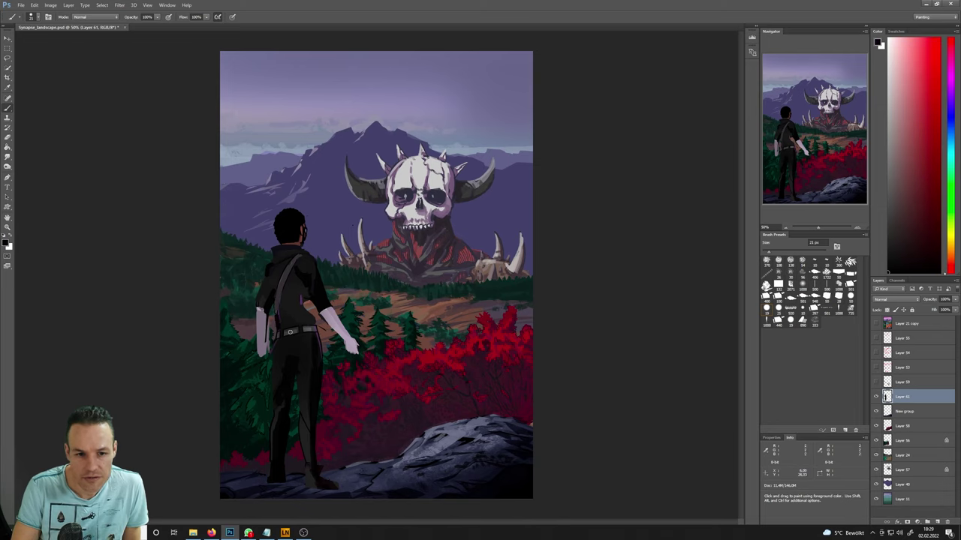
- Paint over the belt buckle in sampled grey, touch up the waist in near-black, and undo the stroke beside the right hip
alt+click(292, 330)
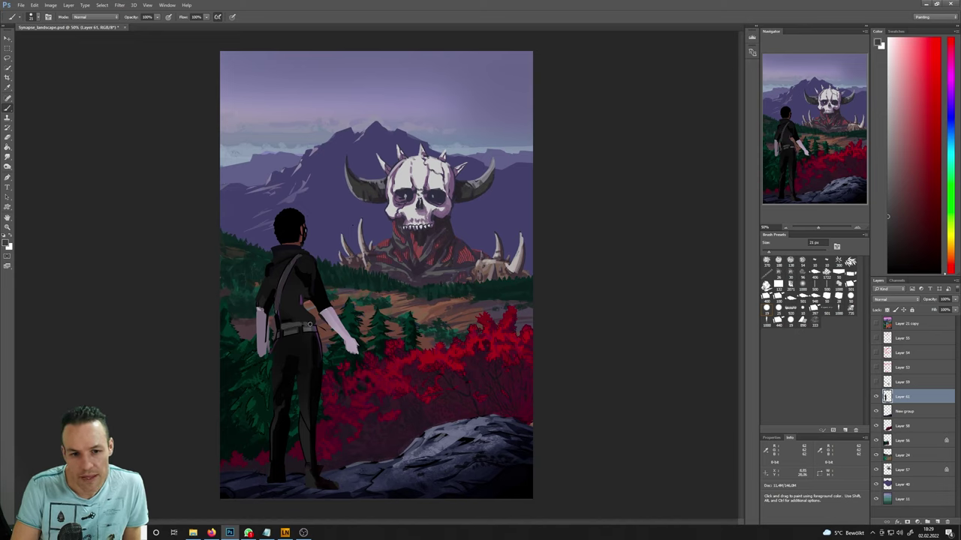
alt+click(290, 338)
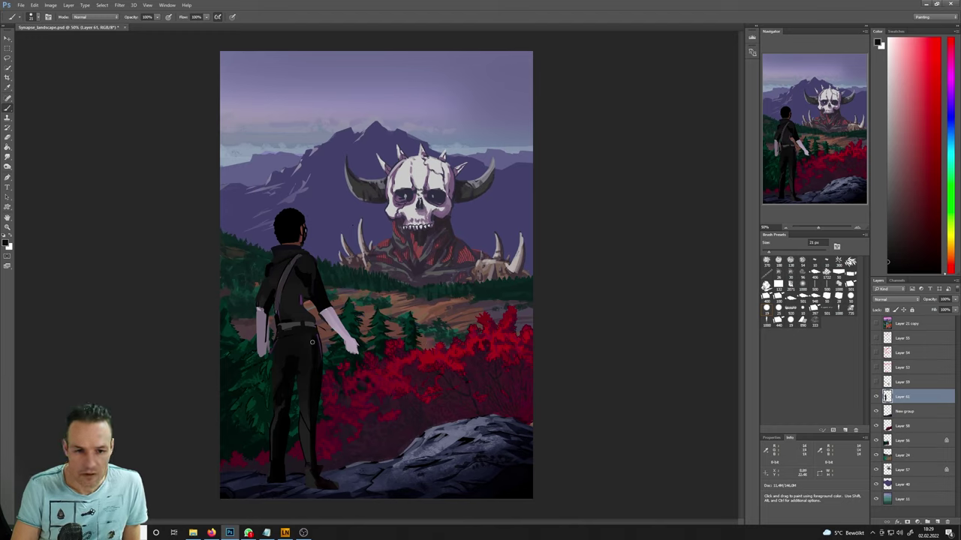
drag(321, 339, 326, 391)
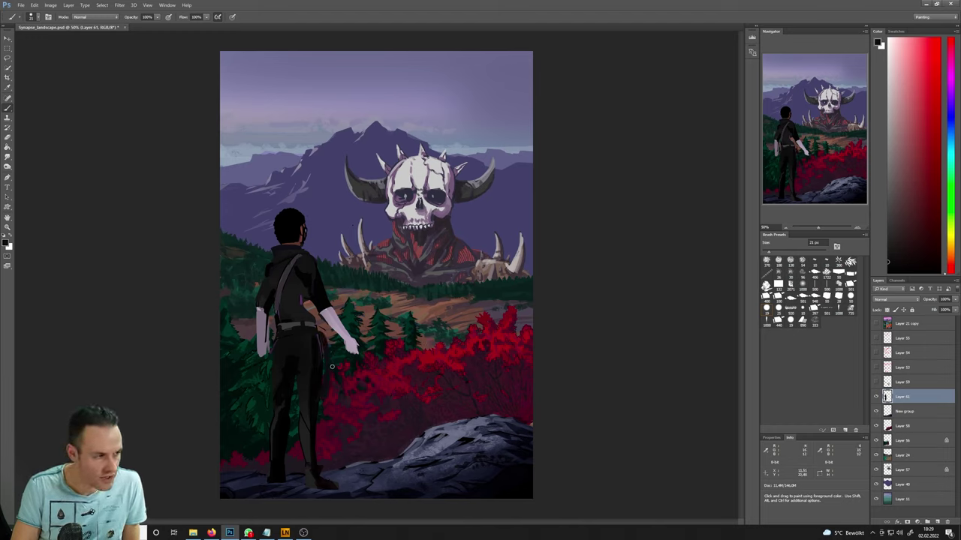
key(ctrl+z)
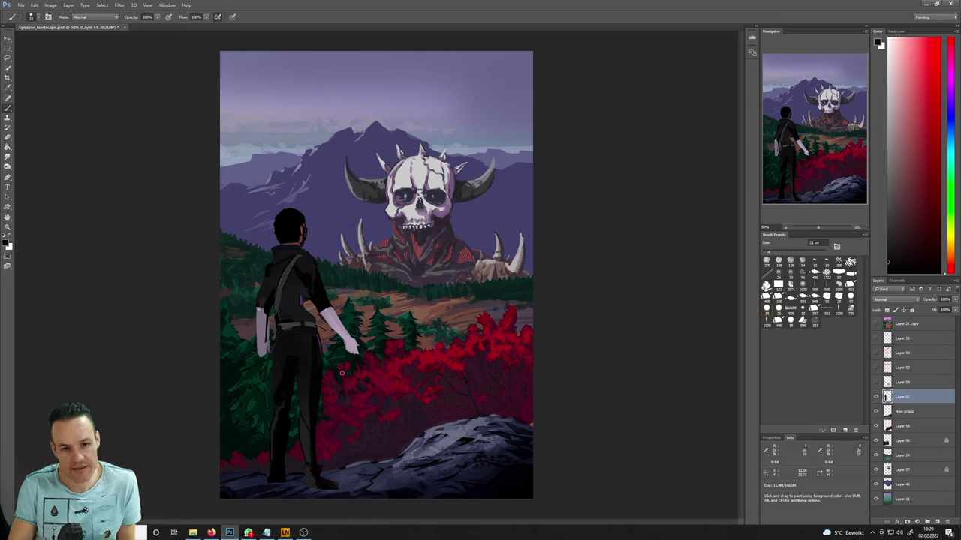
click(278, 333)
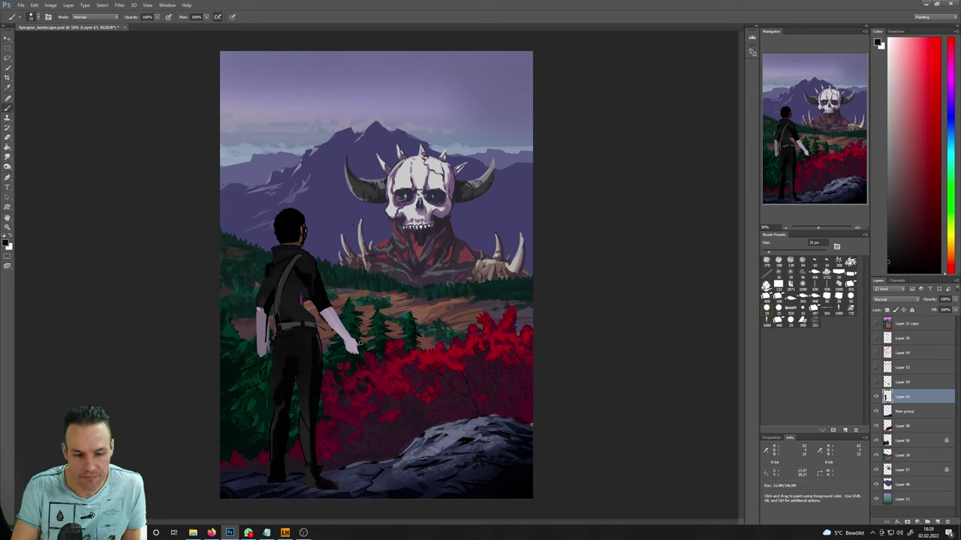
- Show the staff on Layer 59 and shift it about 1 cm down and to the right, in line with the hand
key(l)
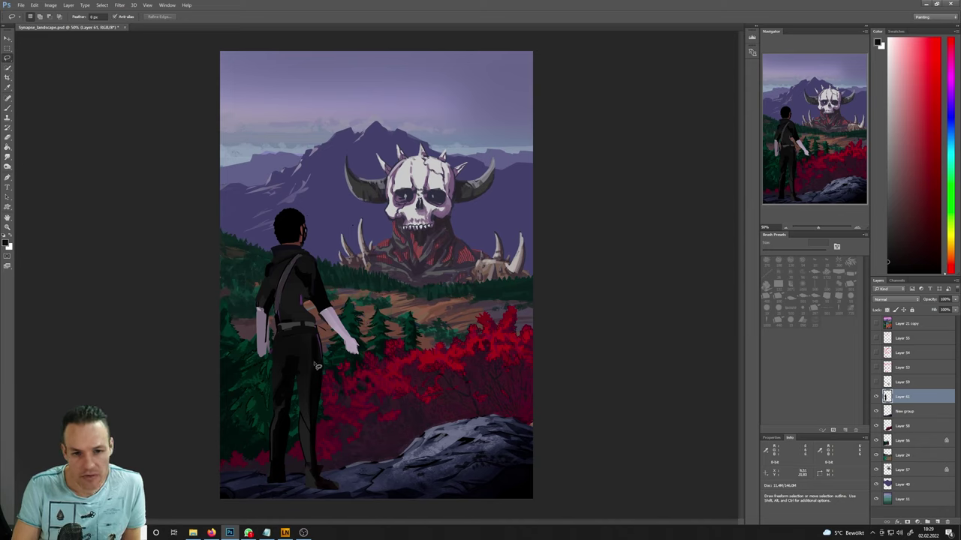
click(875, 382)
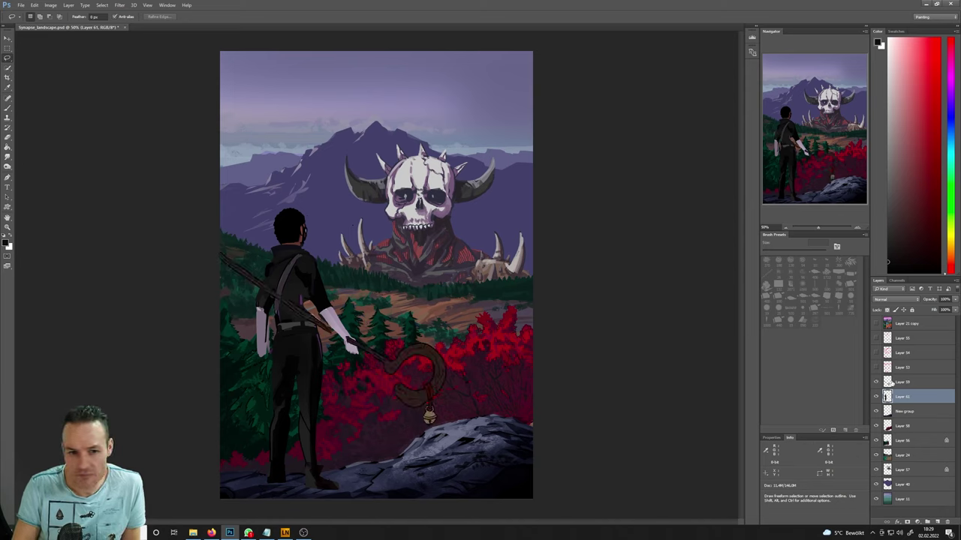
click(901, 383)
key(v)
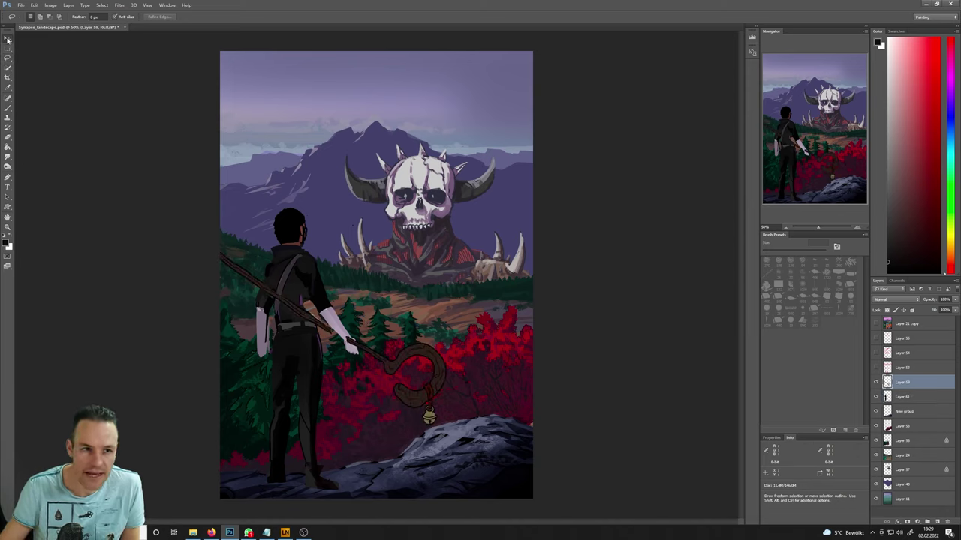
mouse_move(581, 361)
mouse_down()
mouse_move(596, 382)
mouse_move(587, 362)
mouse_move(574, 361)
mouse_move(591, 372)
mouse_up()
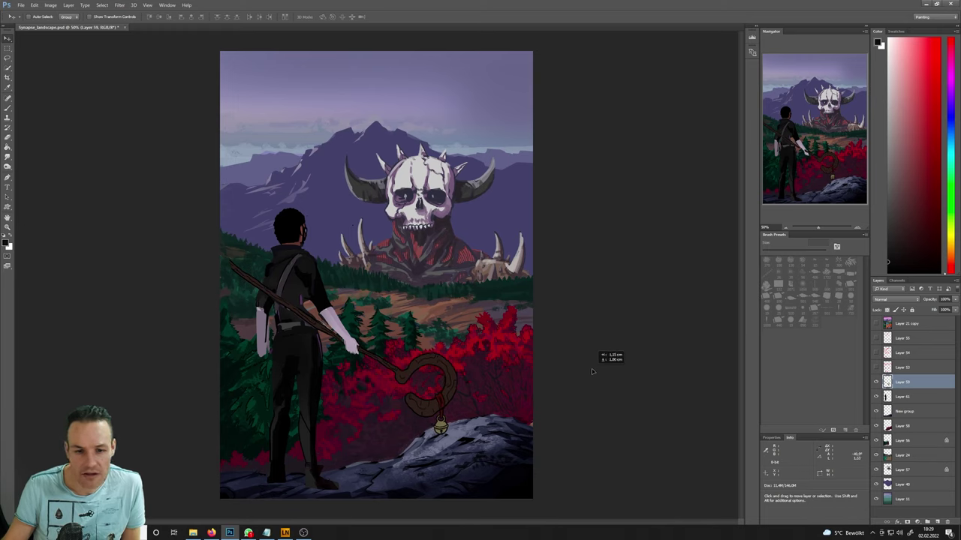
drag(591, 371, 591, 372)
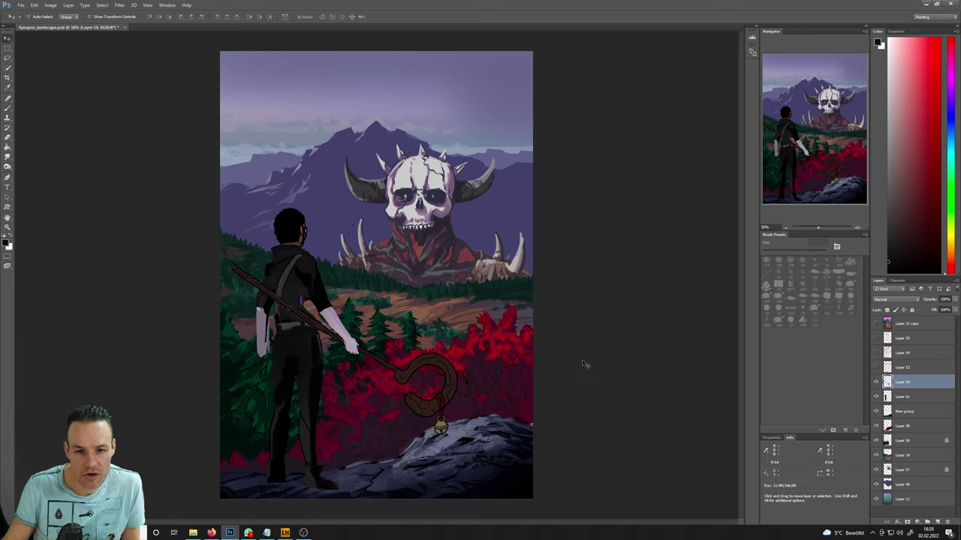
- Lock the transparent pixels of Layer 59 and paint black shading along the staff's shaft down to the hand
key(b)
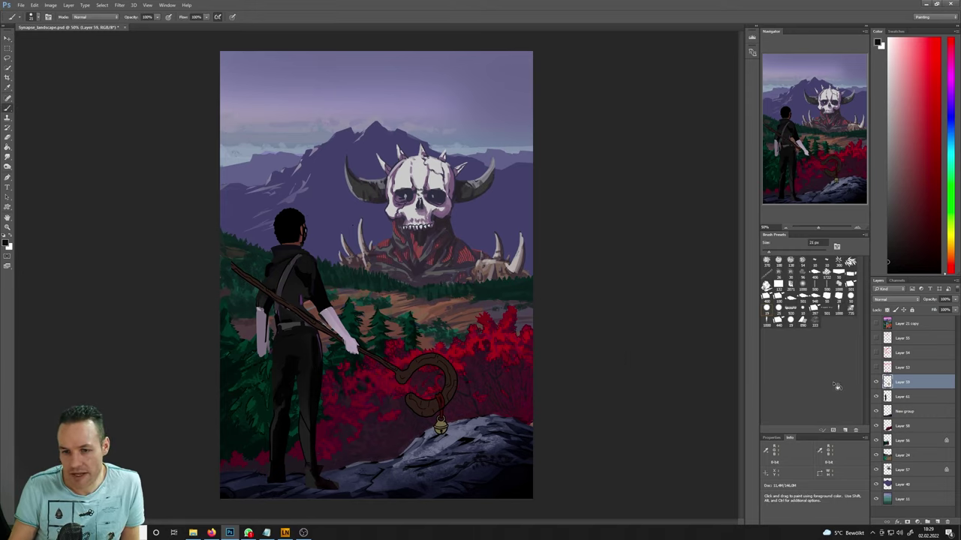
key(v)
key(b)
key(/)
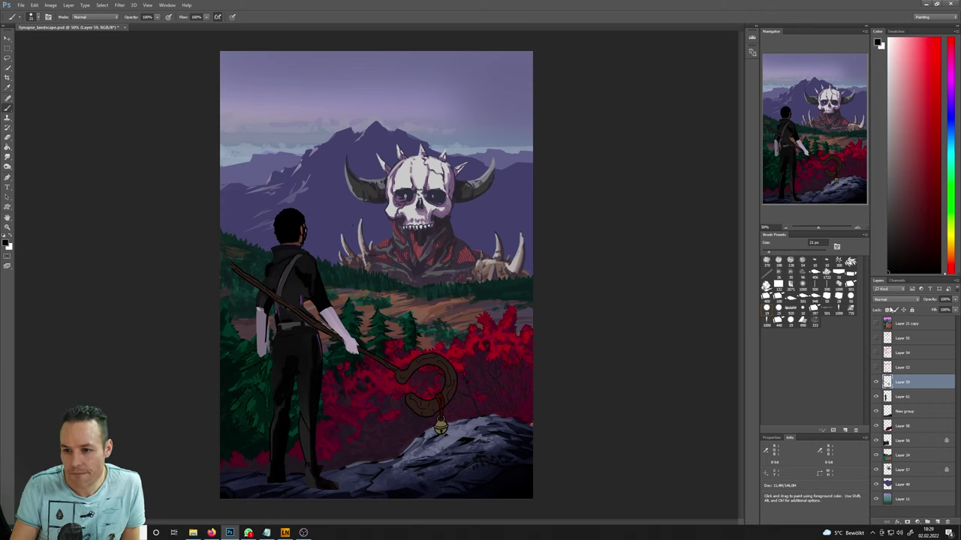
drag(245, 281, 338, 340)
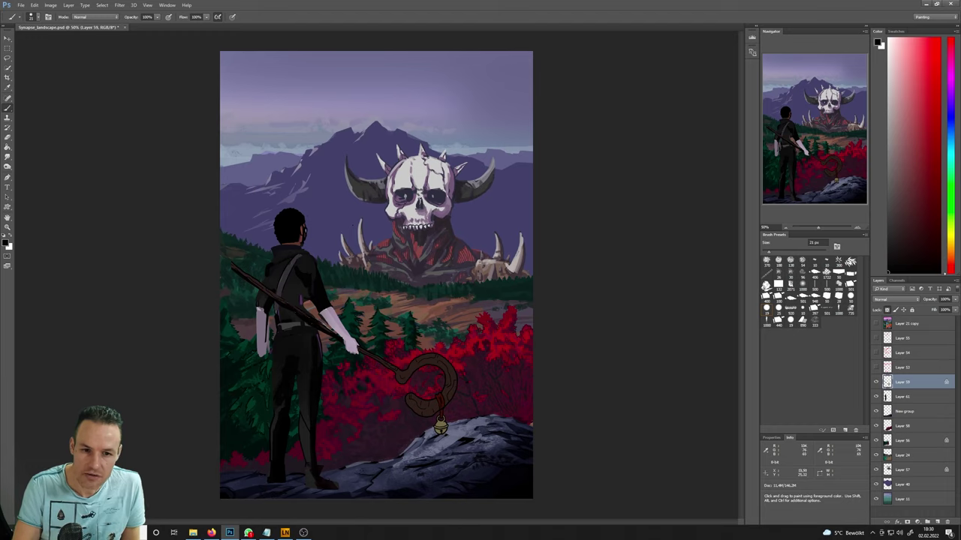
- Extend the staff's upper end to the canvas edge in sampled brown, and shade its lower shaft black with transparency locked
alt+click(248, 272)
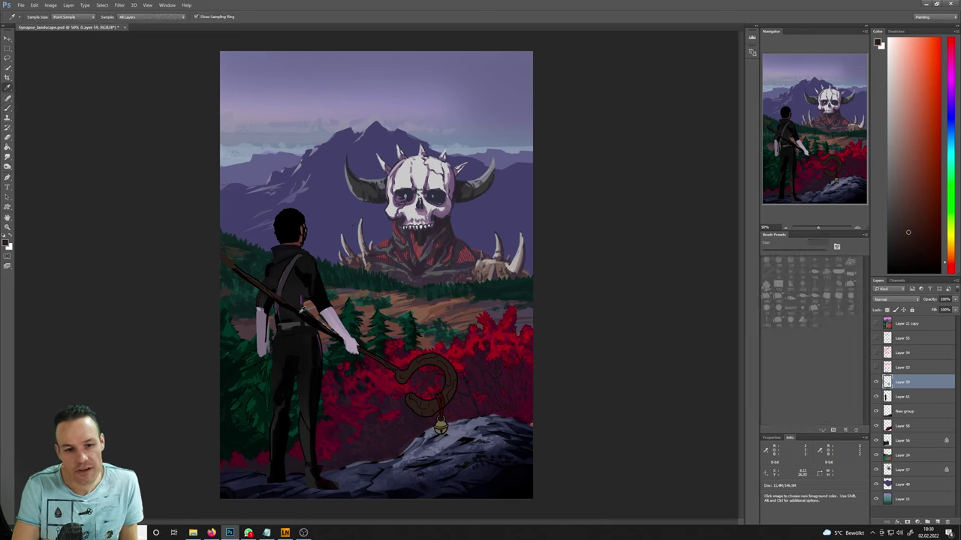
alt+click(301, 309)
click(887, 310)
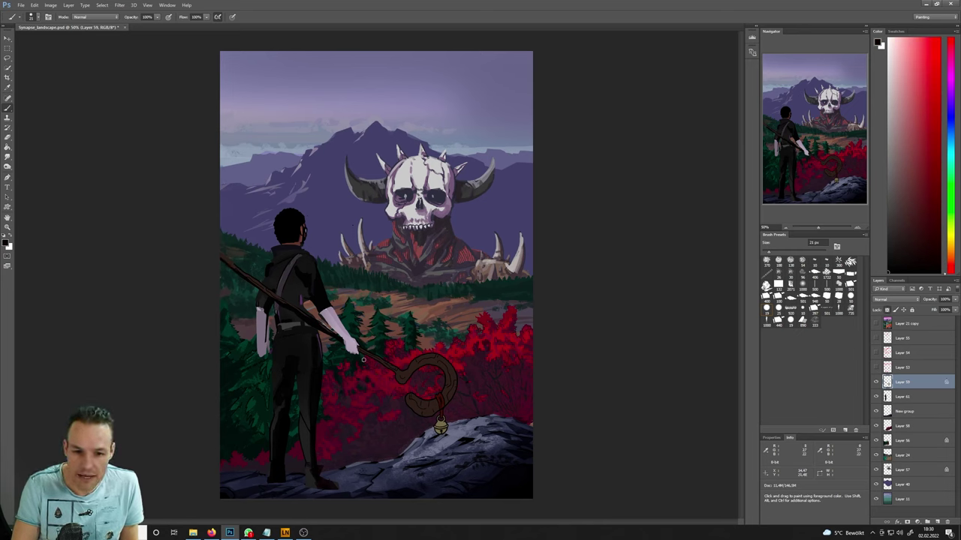
key(bracketright)
key(bracketright)
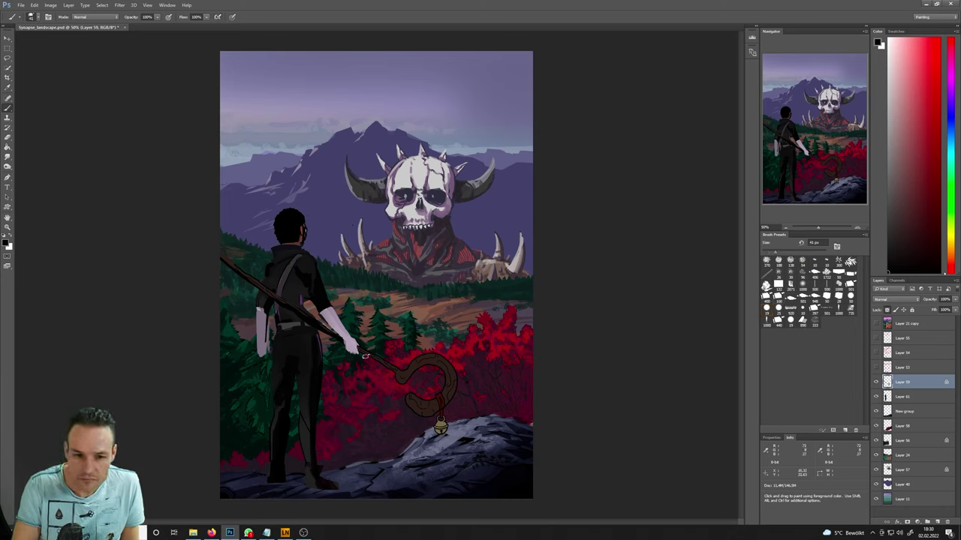
drag(367, 357, 400, 383)
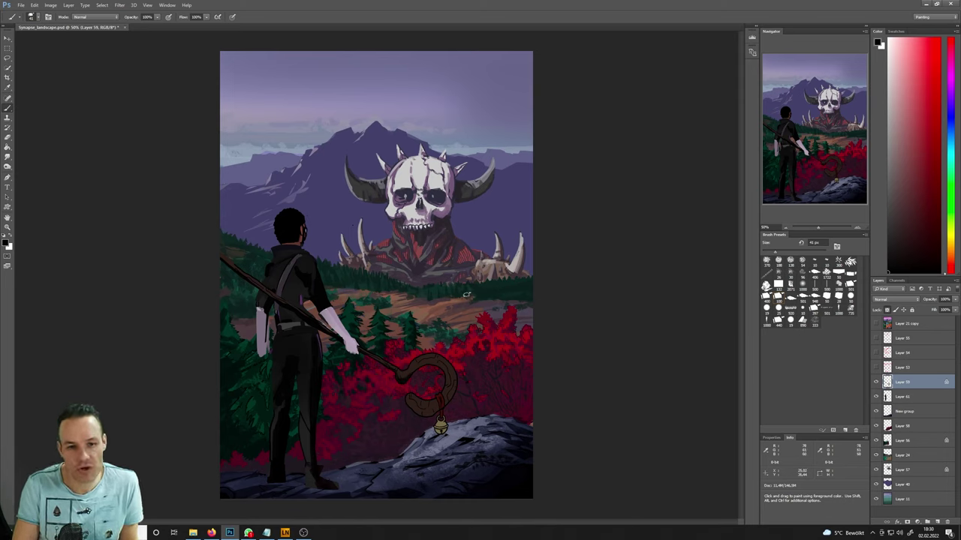
- Lasso flared coat-tail shapes below the belt on both sides of the hips on Layer 61
click(897, 397)
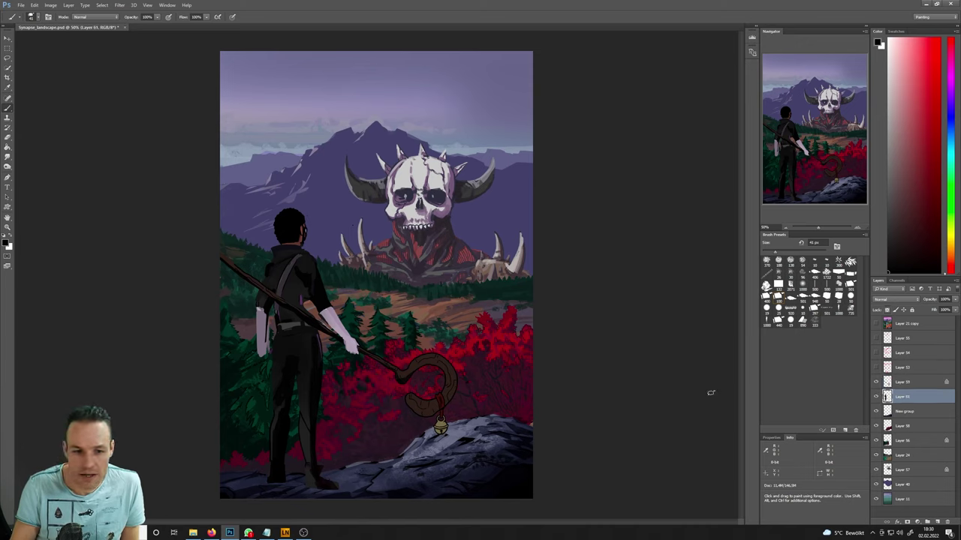
key(l)
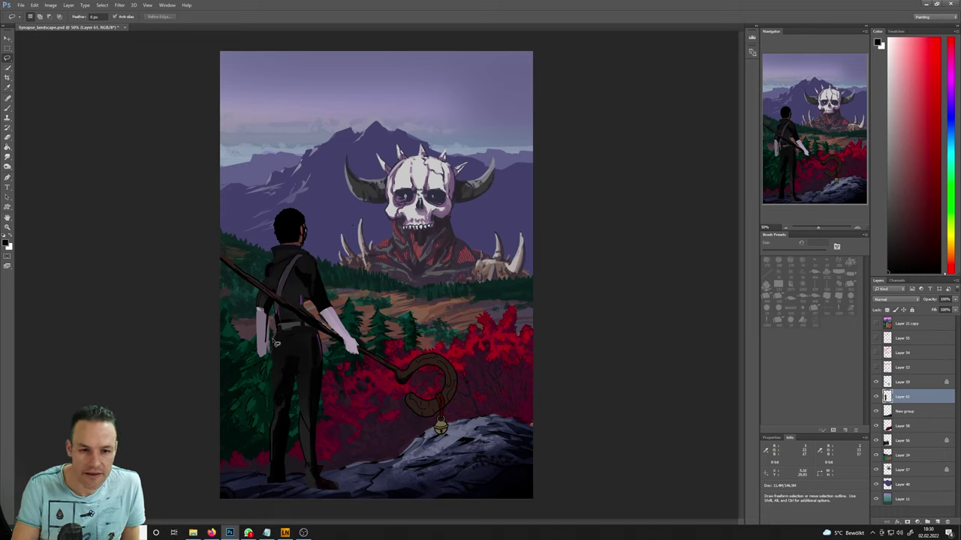
mouse_move(279, 335)
mouse_down()
mouse_move(262, 378)
mouse_move(293, 369)
mouse_move(315, 334)
mouse_move(284, 337)
mouse_up()
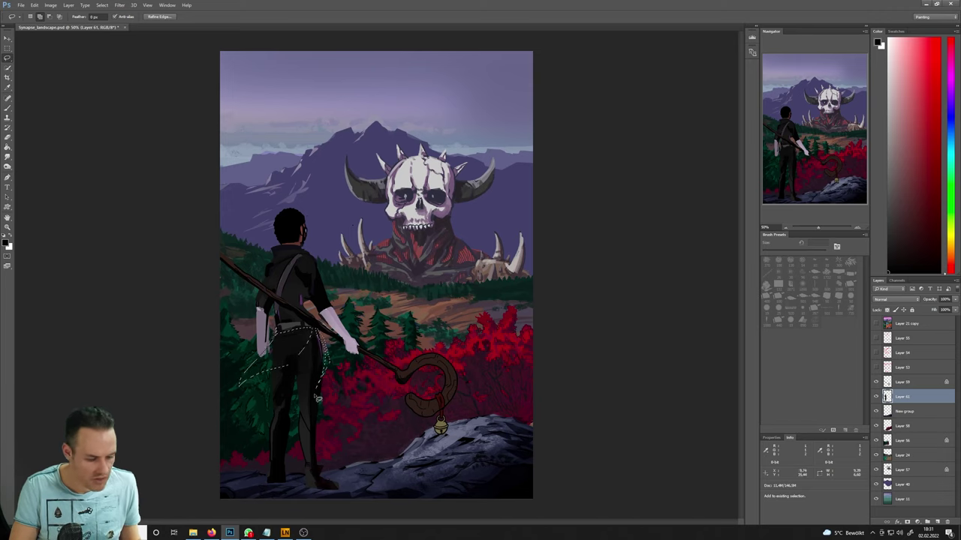
- Paint the selected coat tails with a larger brush in dark grey sampled from the trousers, and clear the selection
key(i)
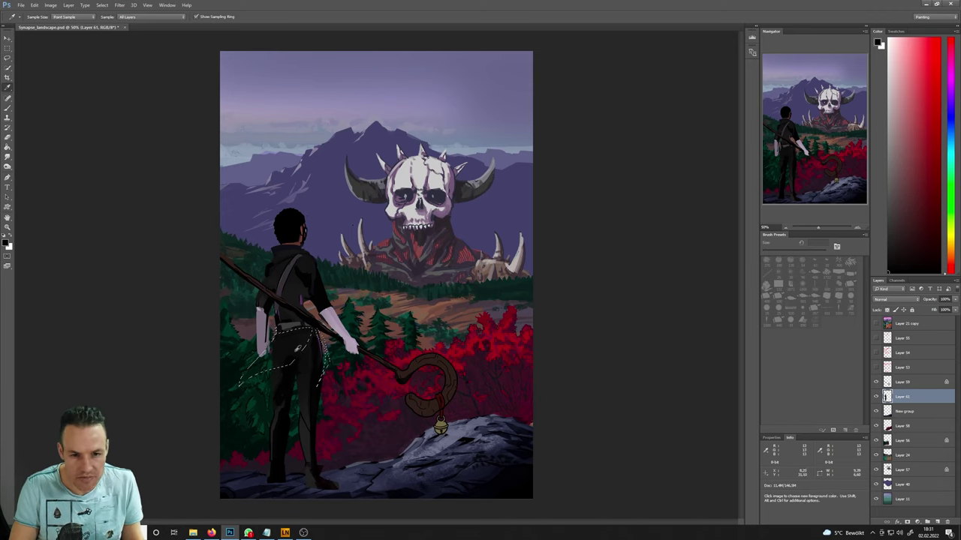
click(305, 409)
key(b)
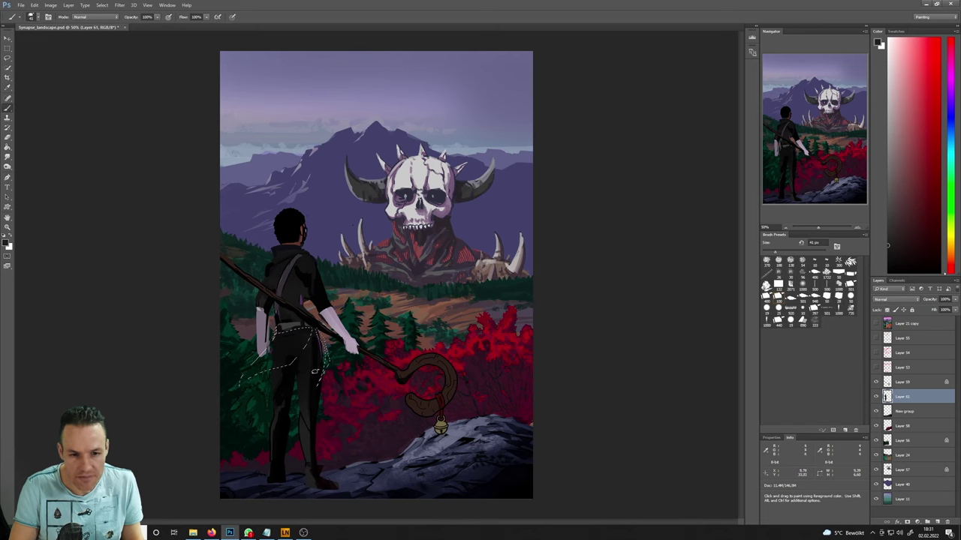
key(bracketright)
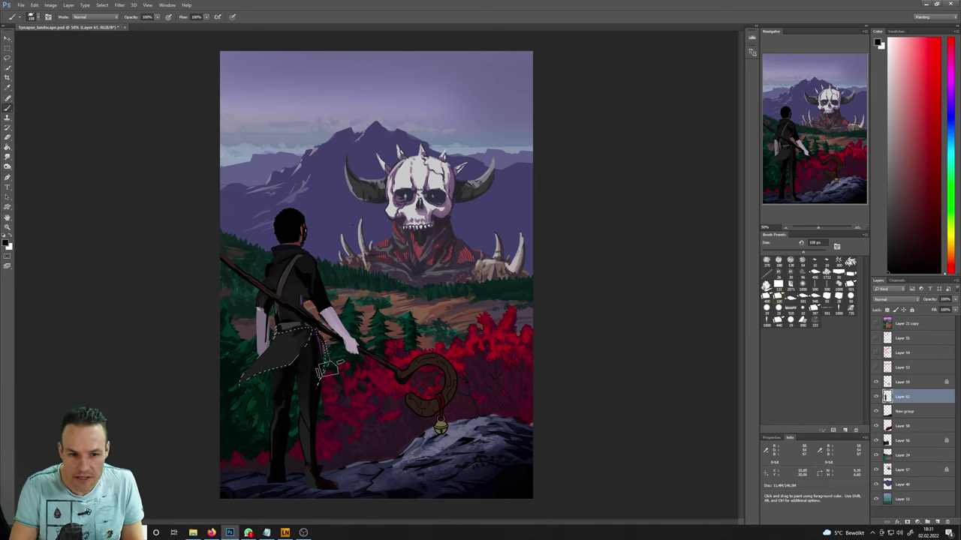
key(l)
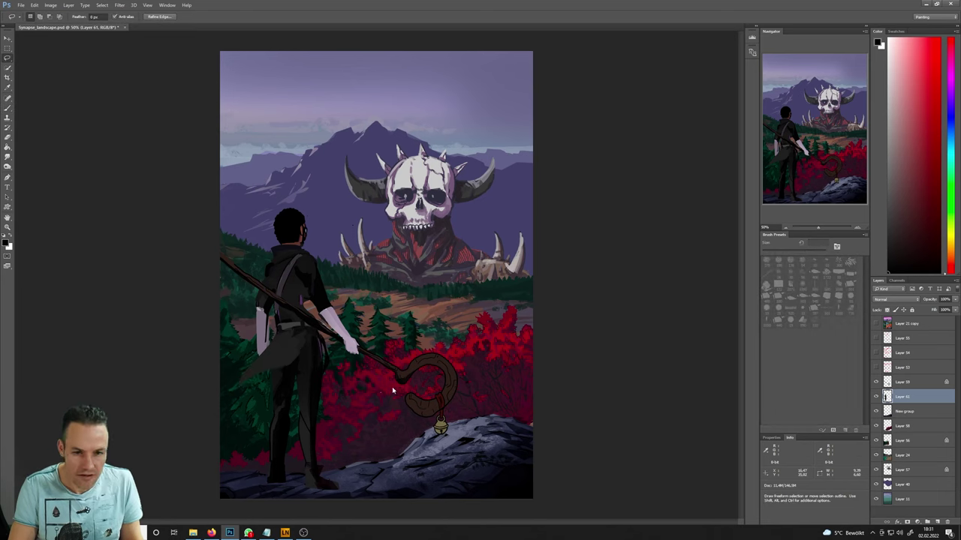
key(ctrl+j)
click(491, 193)
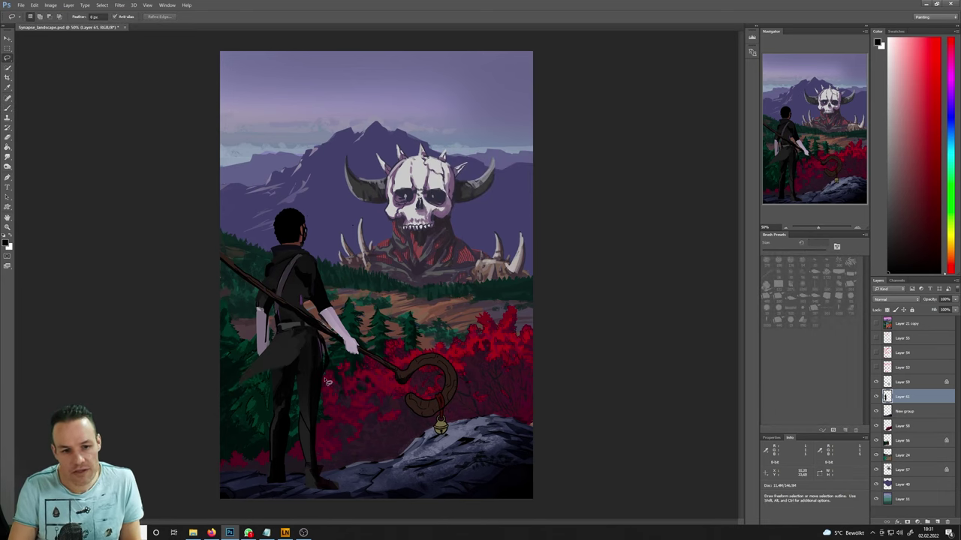
key(i)
click(285, 350)
key(b)
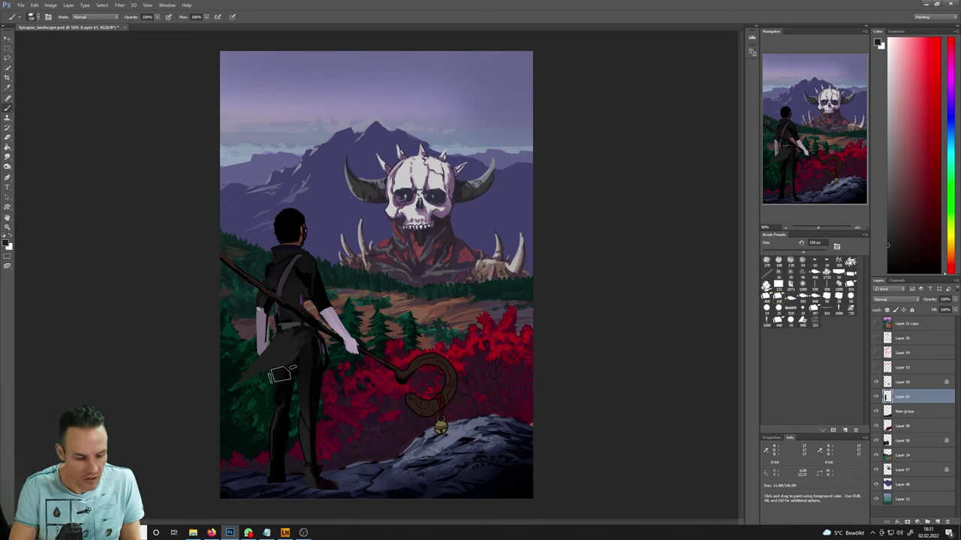
key(l)
mouse_move(244, 391)
mouse_down()
mouse_move(234, 395)
mouse_move(268, 393)
mouse_move(261, 379)
mouse_move(250, 396)
mouse_up()
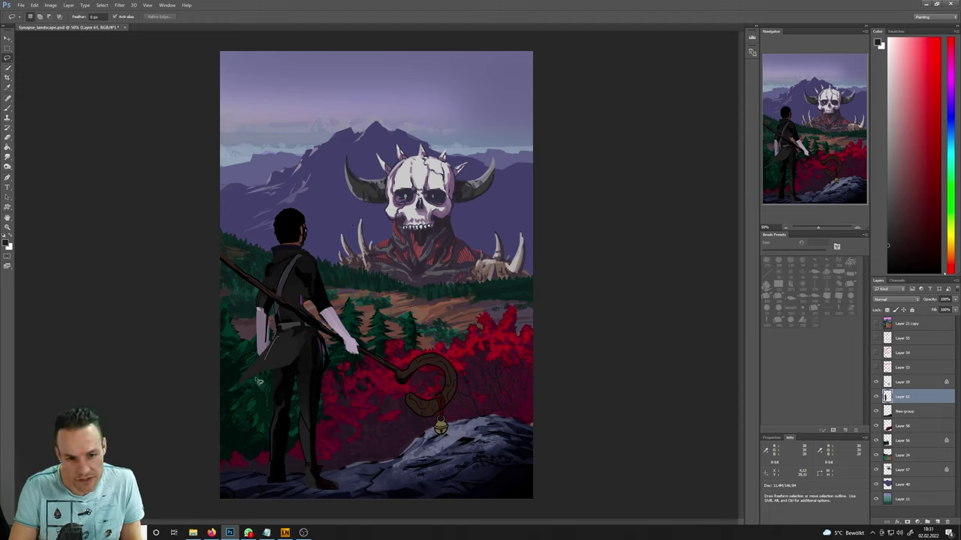
mouse_move(277, 341)
mouse_down()
mouse_move(252, 408)
mouse_move(253, 396)
mouse_move(268, 354)
mouse_move(256, 420)
mouse_move(272, 388)
mouse_up()
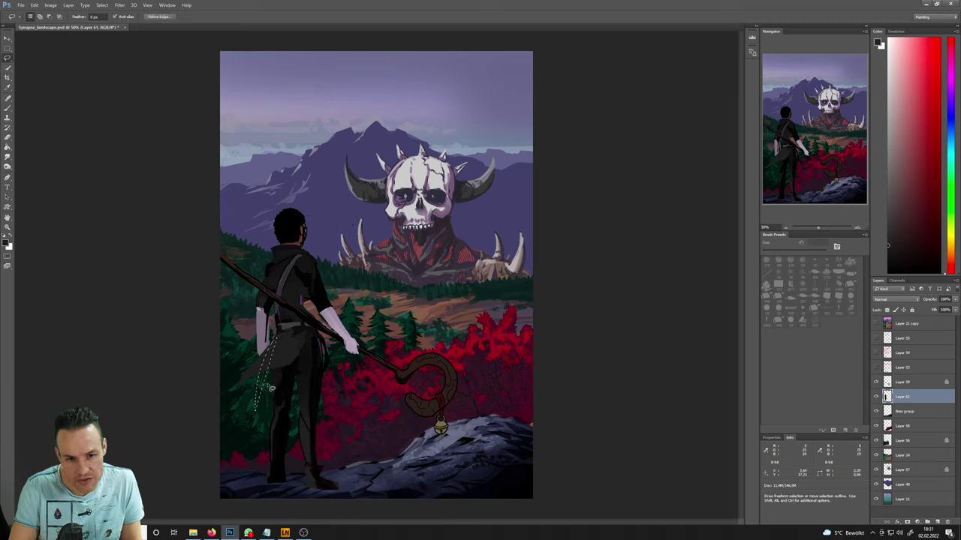
click(271, 388)
- Lasso a longer coat tail hanging over the left leg, paint it in sampled dark grey, and erase the old flared tip
mouse_move(278, 341)
mouse_down()
mouse_move(251, 418)
mouse_move(291, 397)
mouse_move(294, 379)
mouse_move(279, 396)
mouse_move(307, 370)
mouse_move(336, 361)
mouse_move(295, 388)
mouse_up()
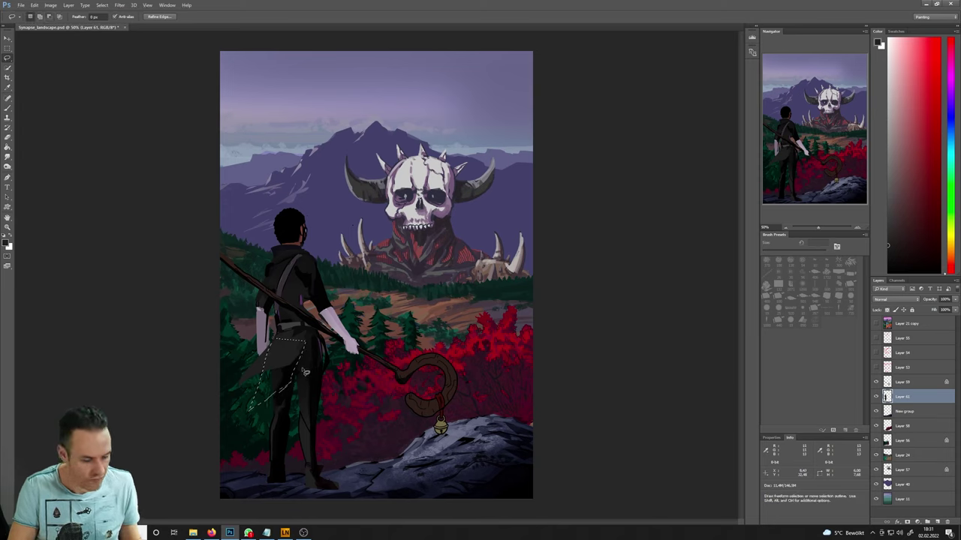
key(b)
alt+click(286, 362)
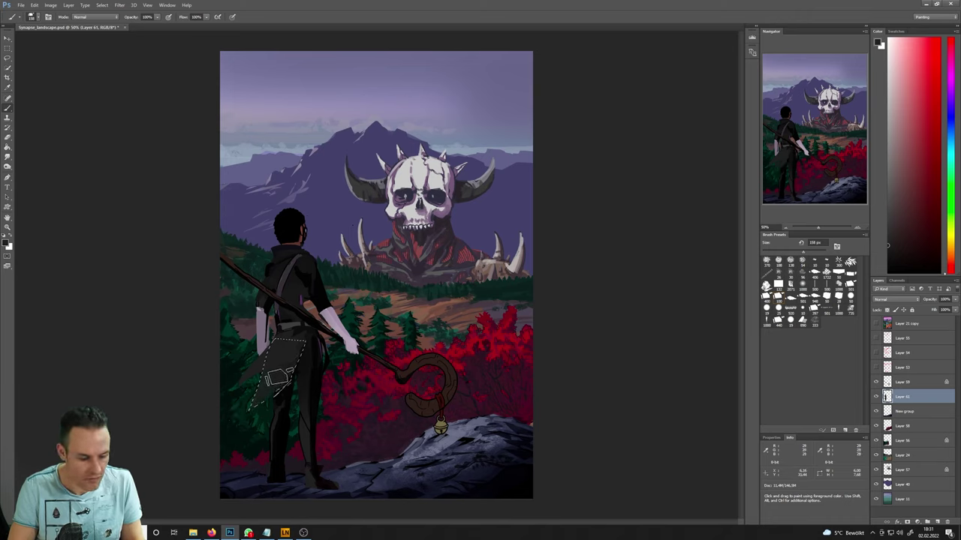
key(l)
key(e)
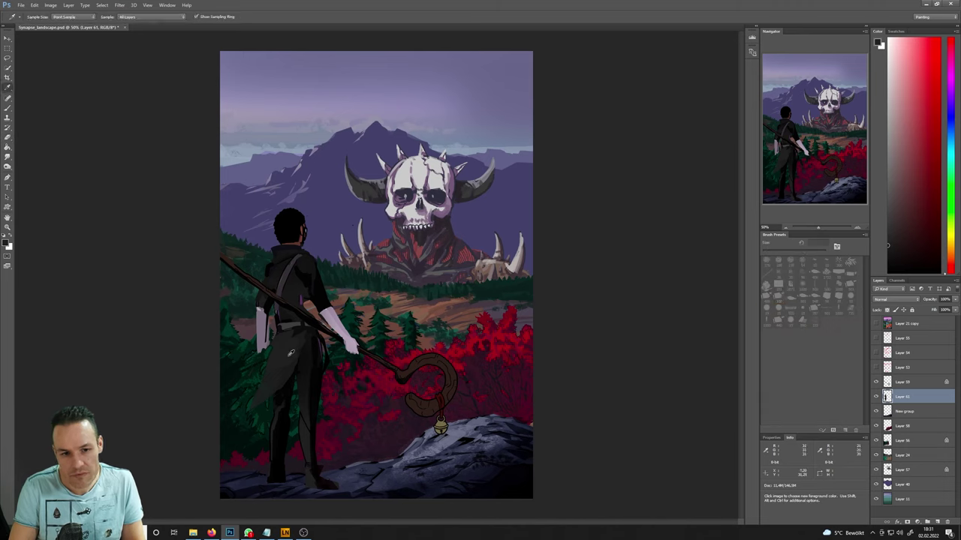
- Touch up the coat around the waist and the left forearm with sampled dark grey and skin tones
key(b)
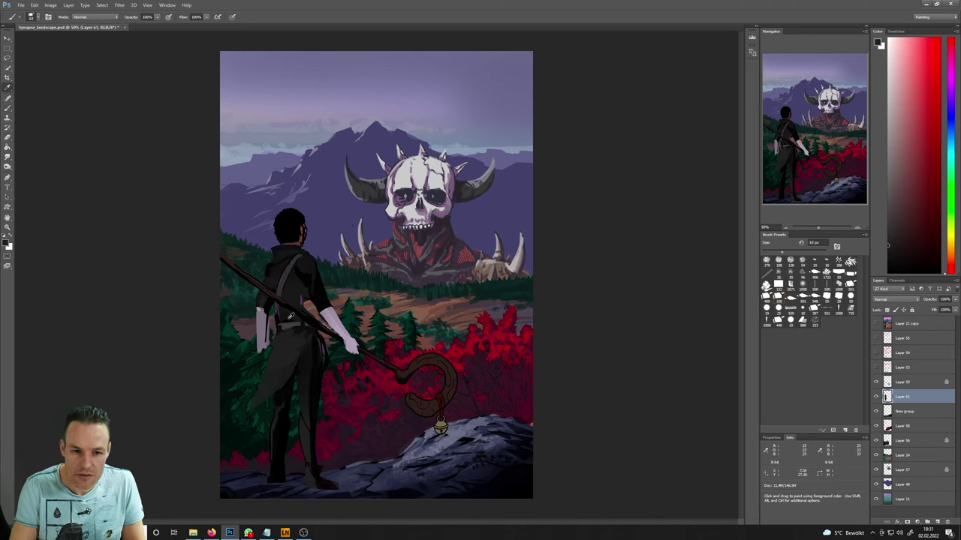
alt+click(282, 323)
alt+click(262, 328)
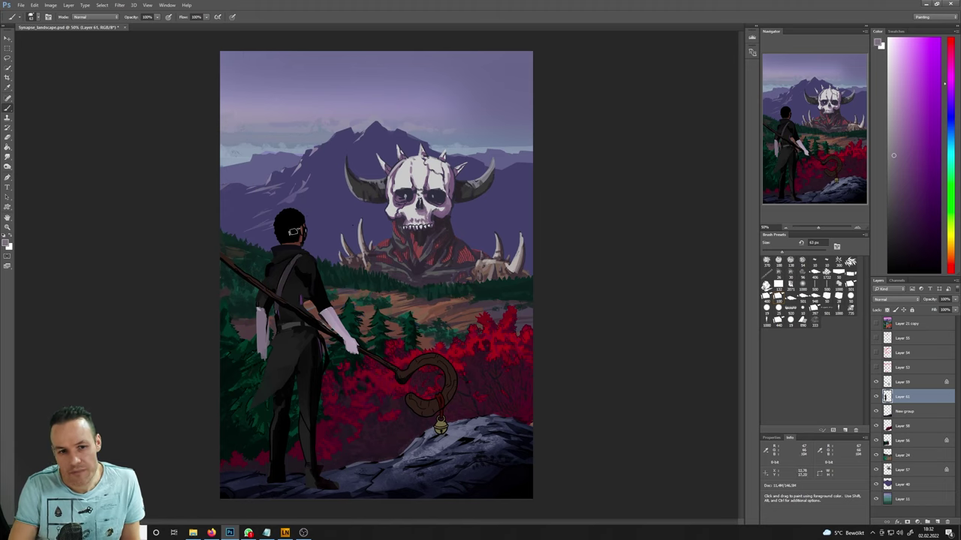
- Touch up the back of the figure's head in black, sample the face's reddish brown and erase along the face edge
alt+click(284, 244)
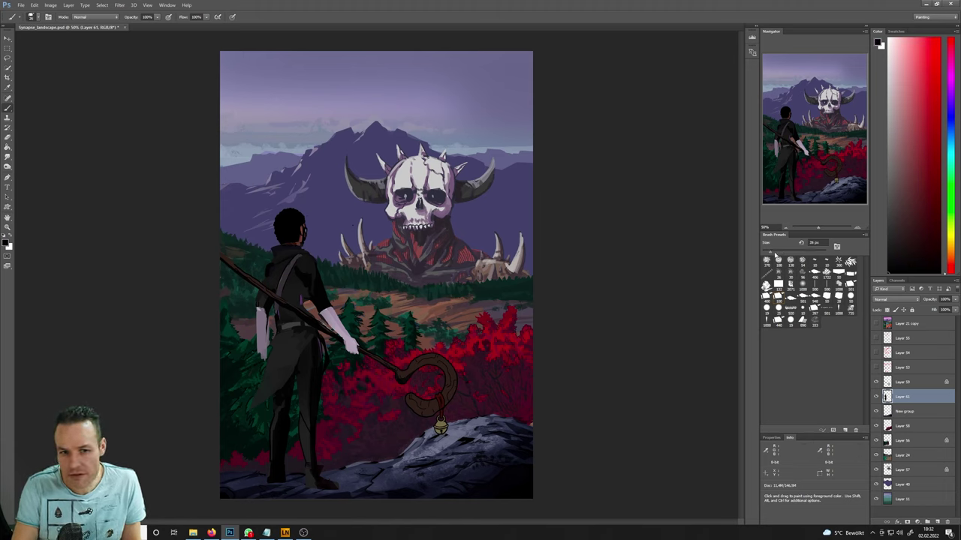
key(i)
click(300, 236)
key(e)
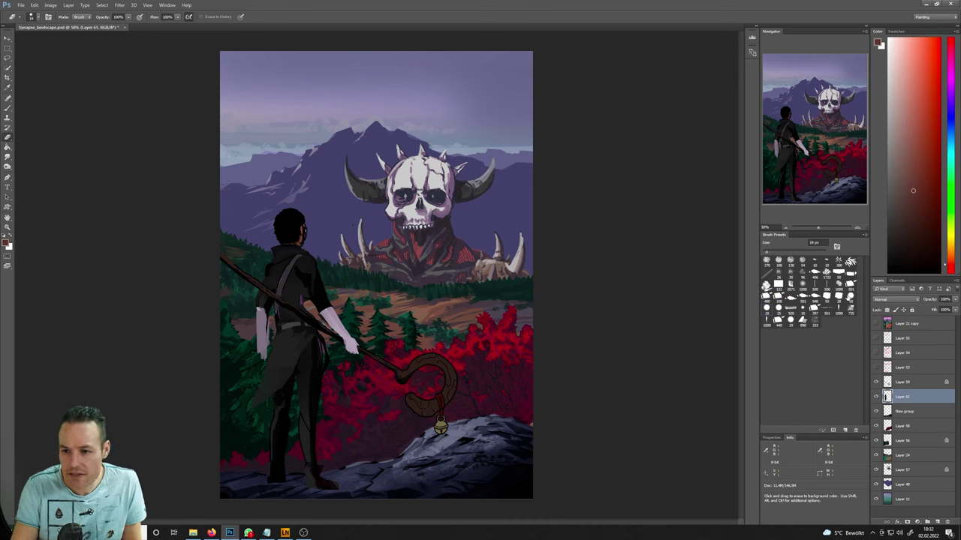
- Lock the transparent pixels of Layer 61 and paint the figure's face edge with reddish brown and sampled pale blue
click(887, 310)
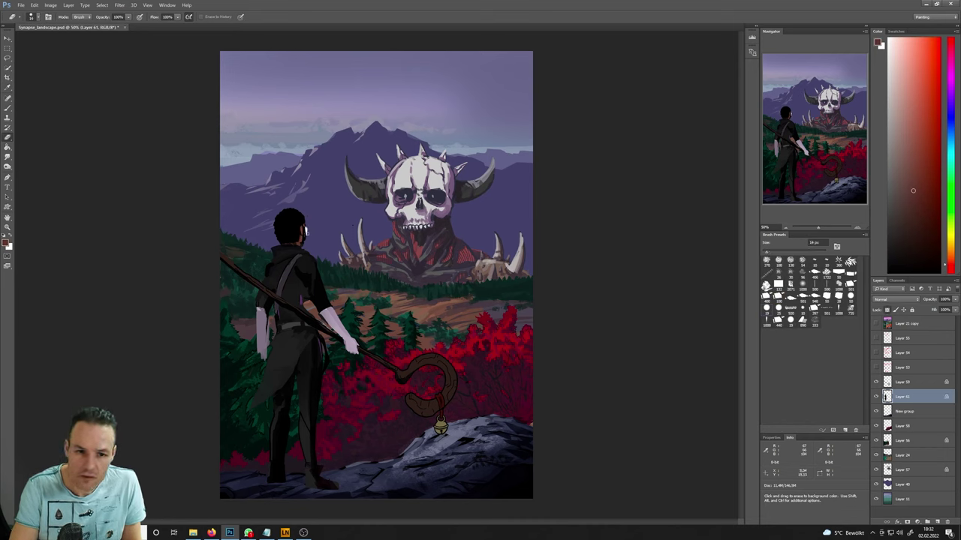
key(b)
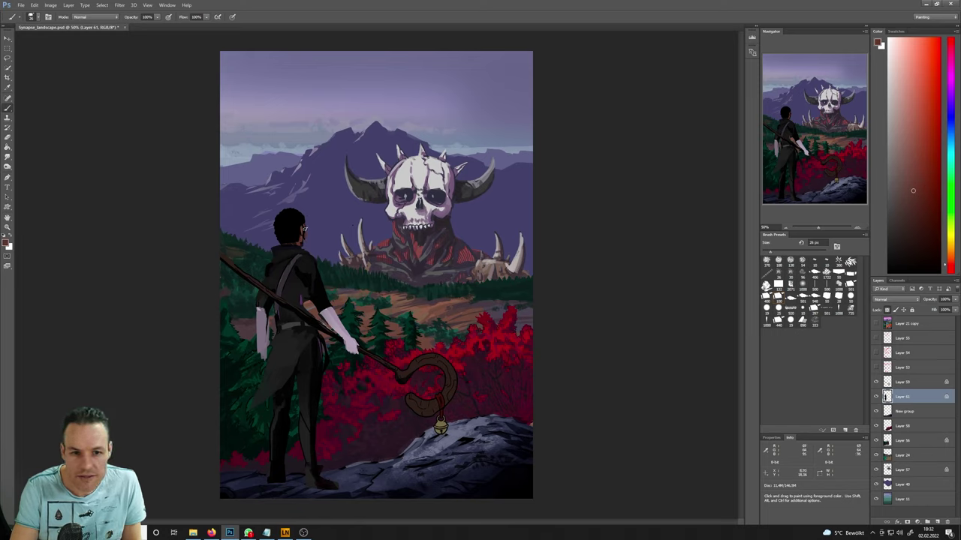
key(i)
click(308, 229)
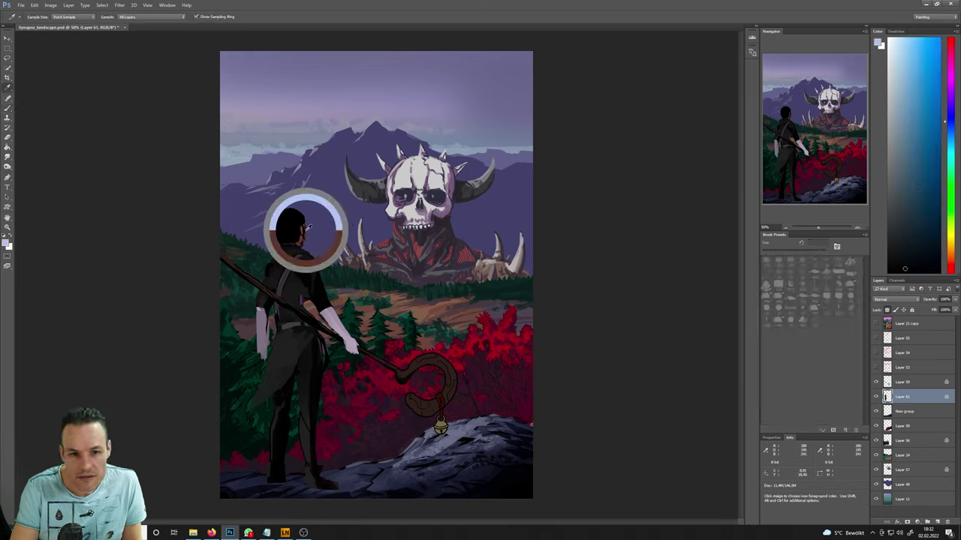
key(b)
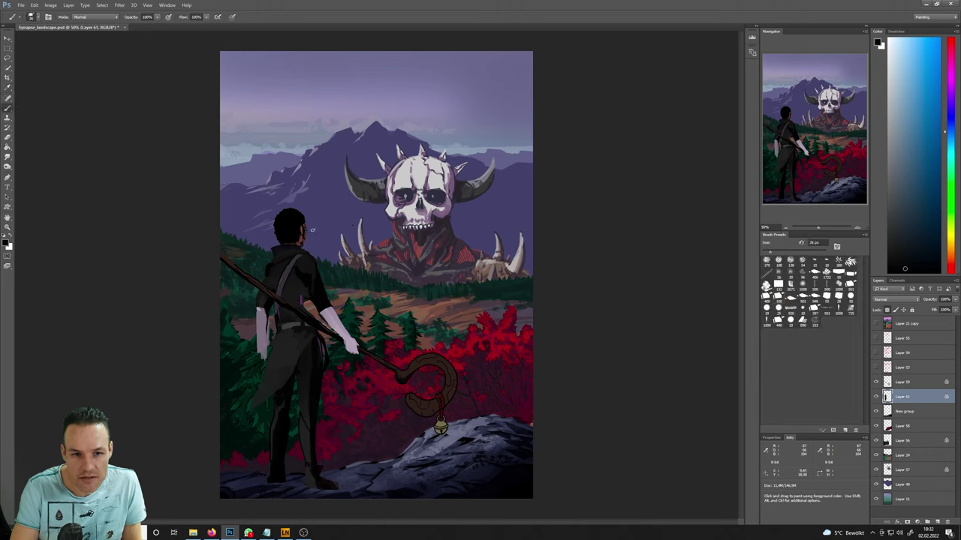
- Refine the sideburn and cheek of the figure's face with small strokes of sampled black, pale blue and reddish brown
alt+click(304, 226)
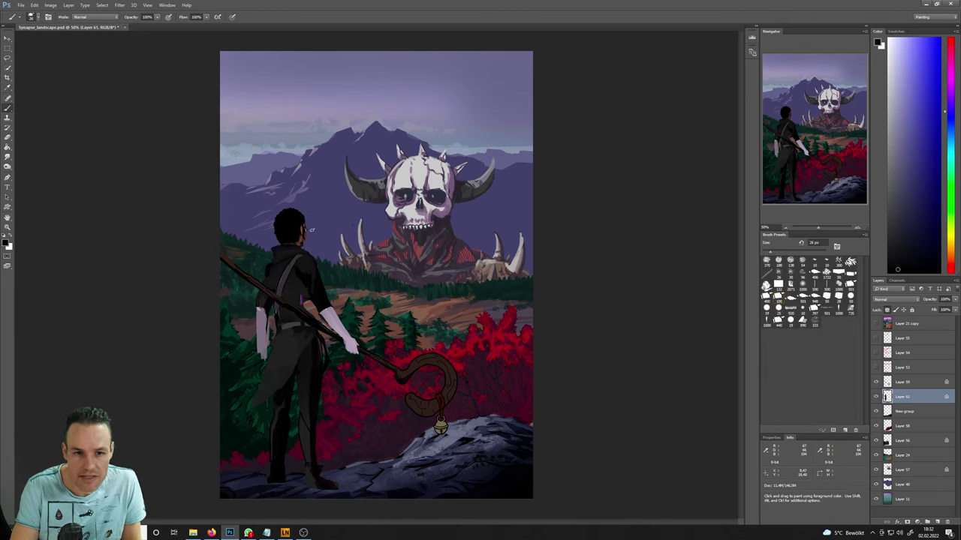
key(i)
click(314, 228)
key(b)
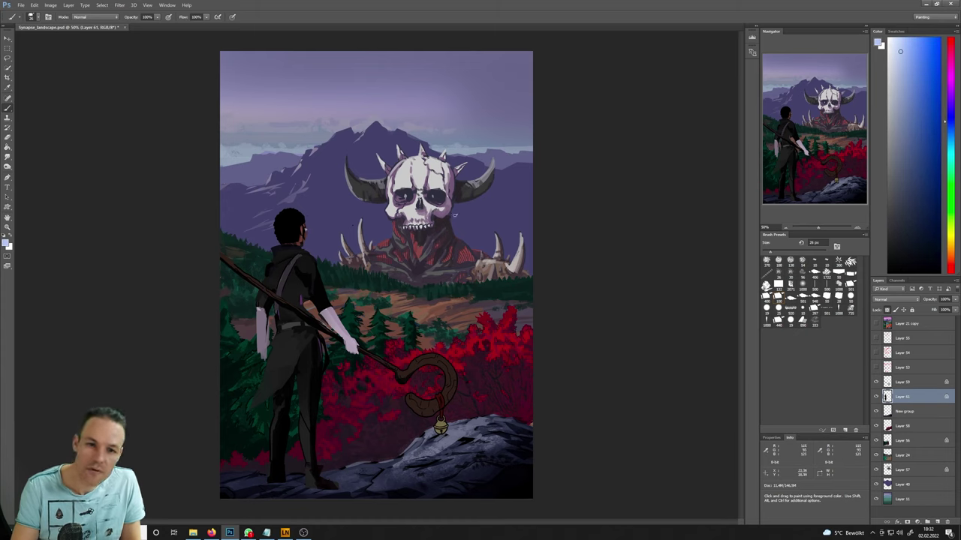
alt+click(303, 233)
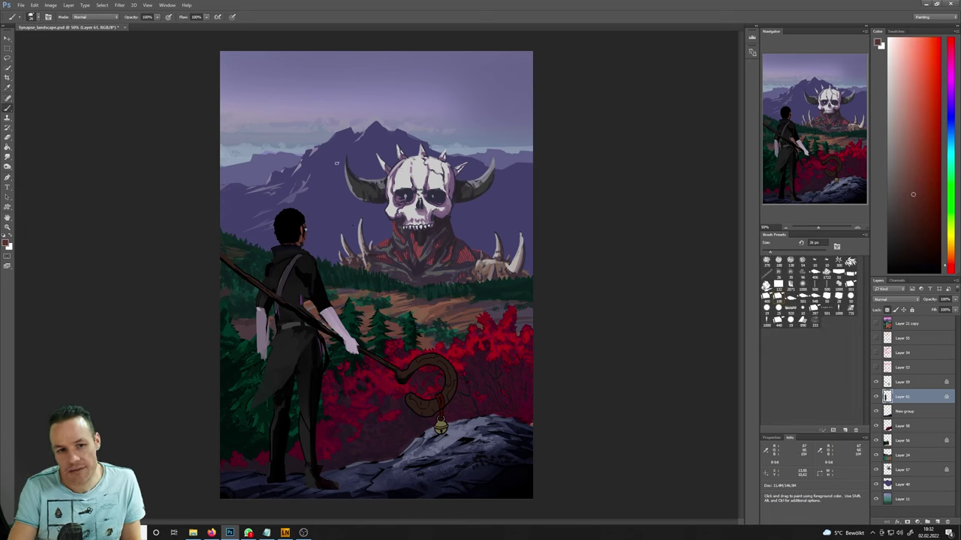
- Sample the sky's greyish purple and paint light strands into the figure's black hair with a 47 px brush
key(i)
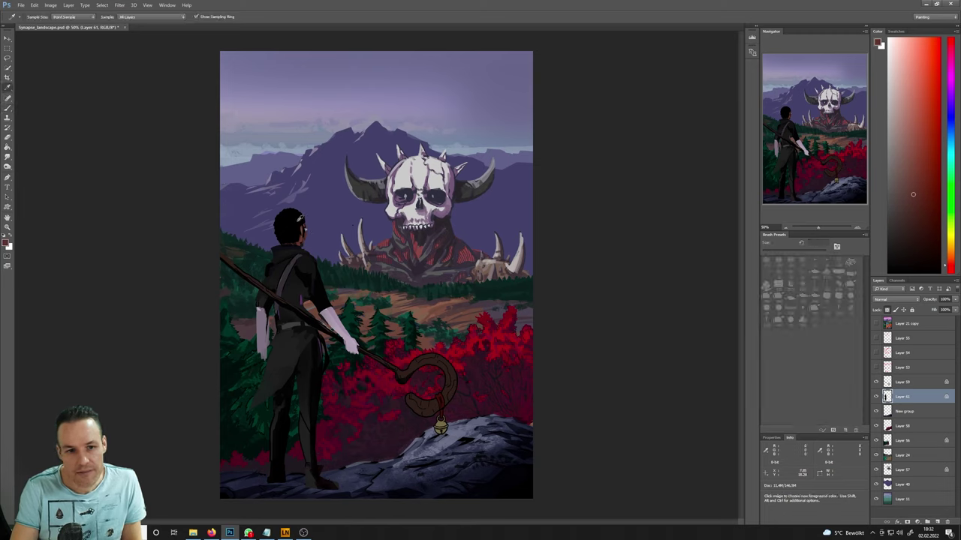
click(292, 218)
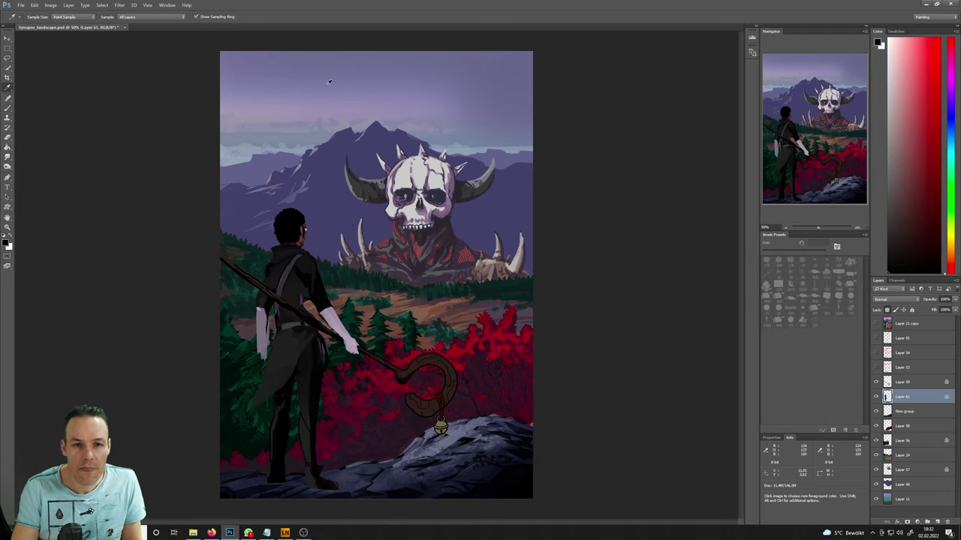
click(331, 84)
key(b)
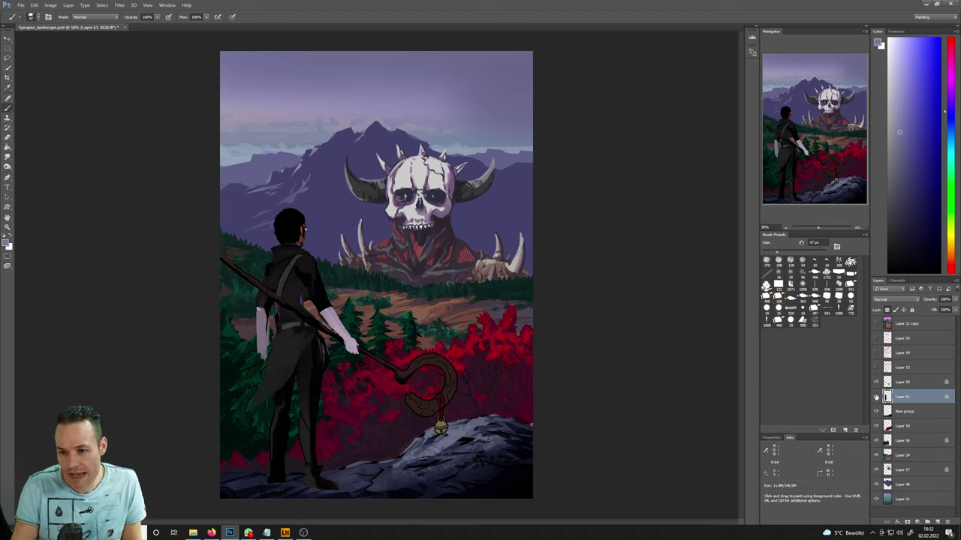
click(875, 397)
click(876, 397)
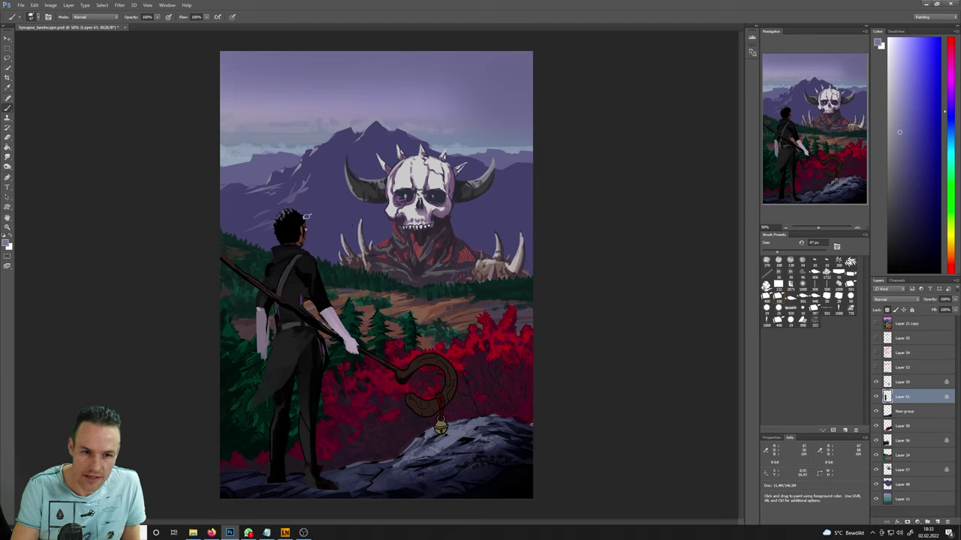
- Build up curly locks across the figure's hair with sampled darker purple, breaking them up with black
key(i)
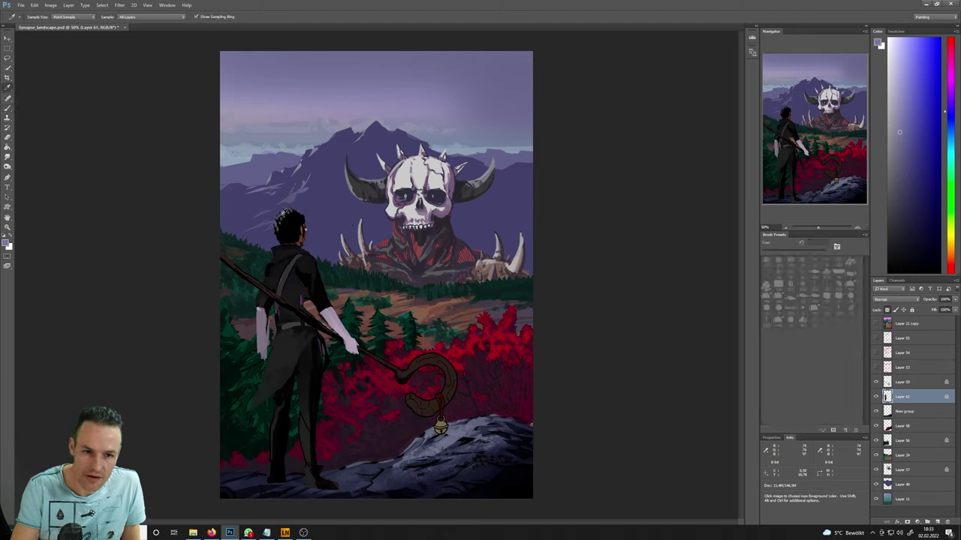
click(285, 214)
key(b)
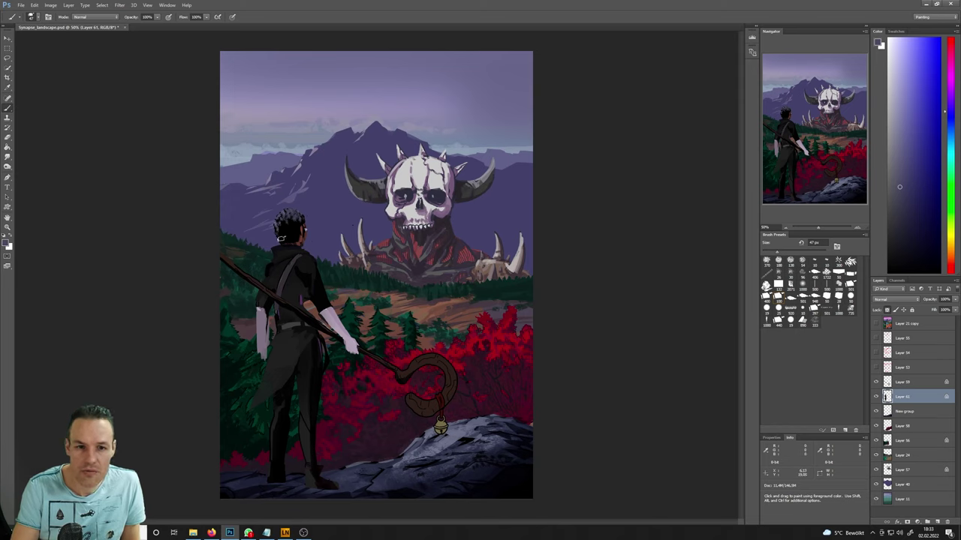
alt+click(293, 235)
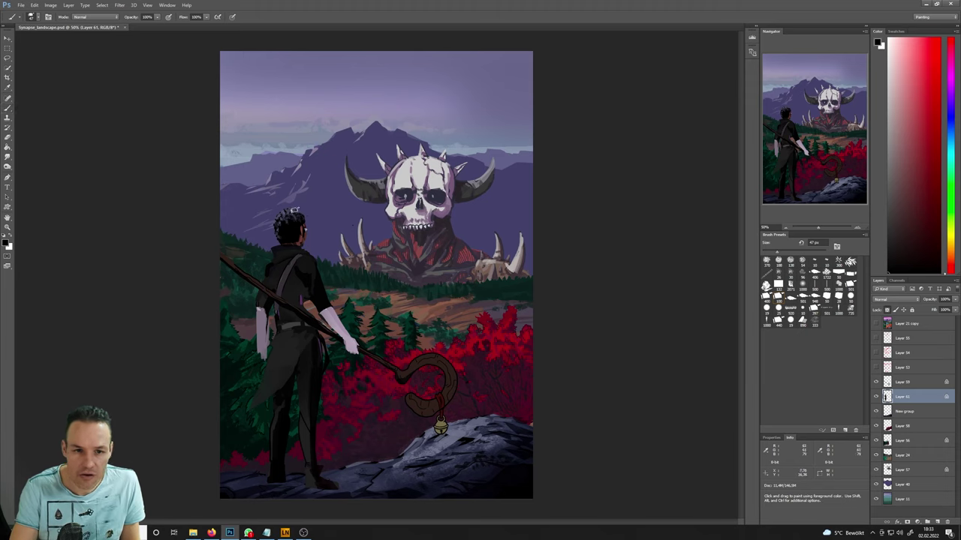
alt+click(297, 225)
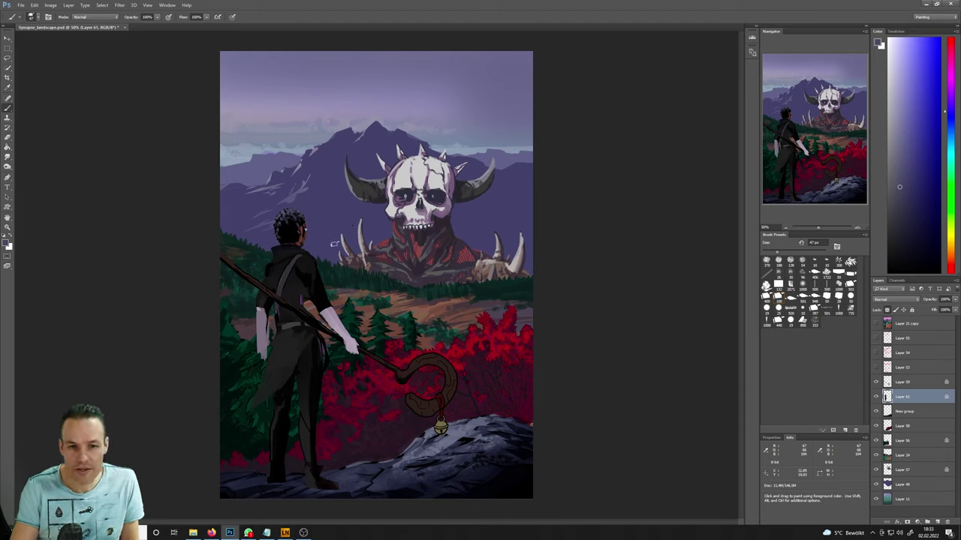
- Reduce the brush to 34 px and refine the hair and nape with sampled near-black and reddish brown
click(770, 256)
alt+click(294, 234)
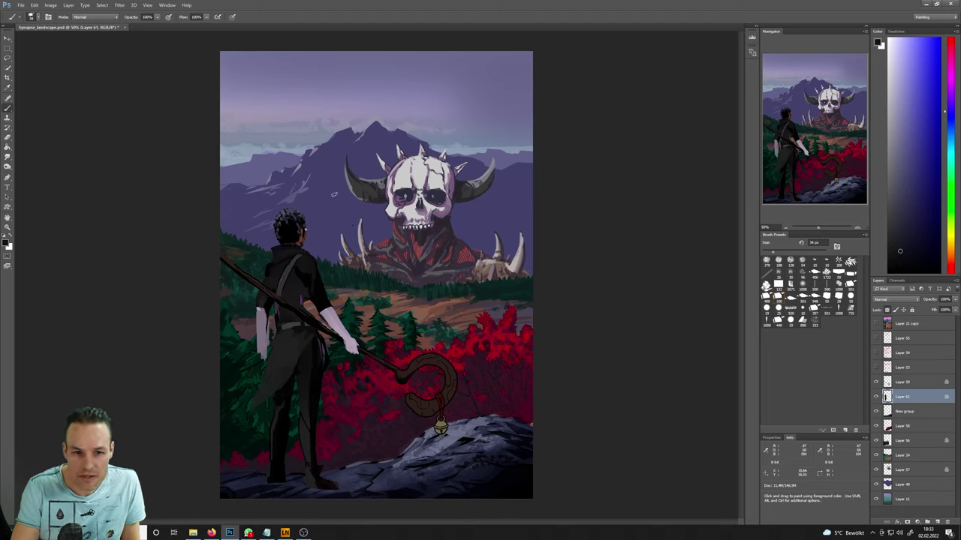
alt+click(296, 239)
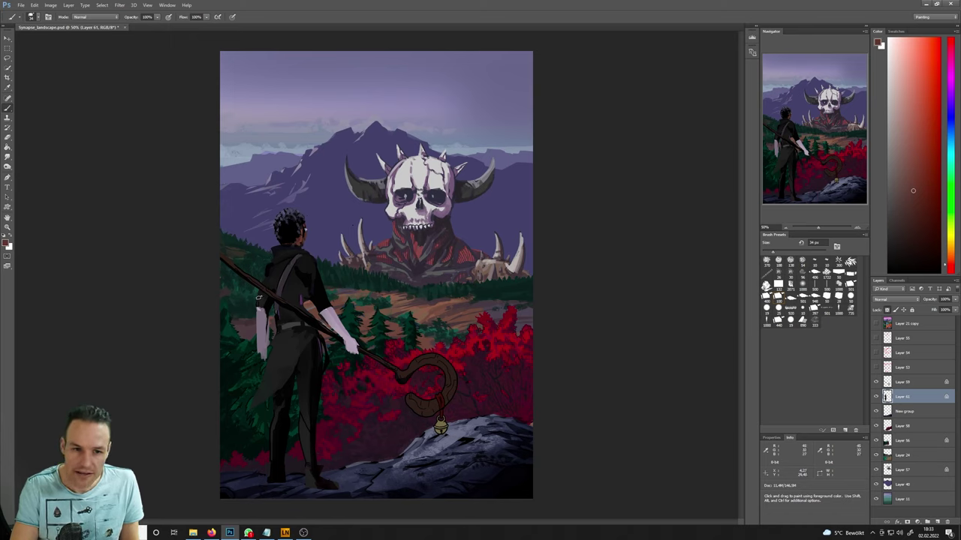
- Paint the folds of the hood and upper jacket with sampled blacks and dark grey
alt+click(291, 246)
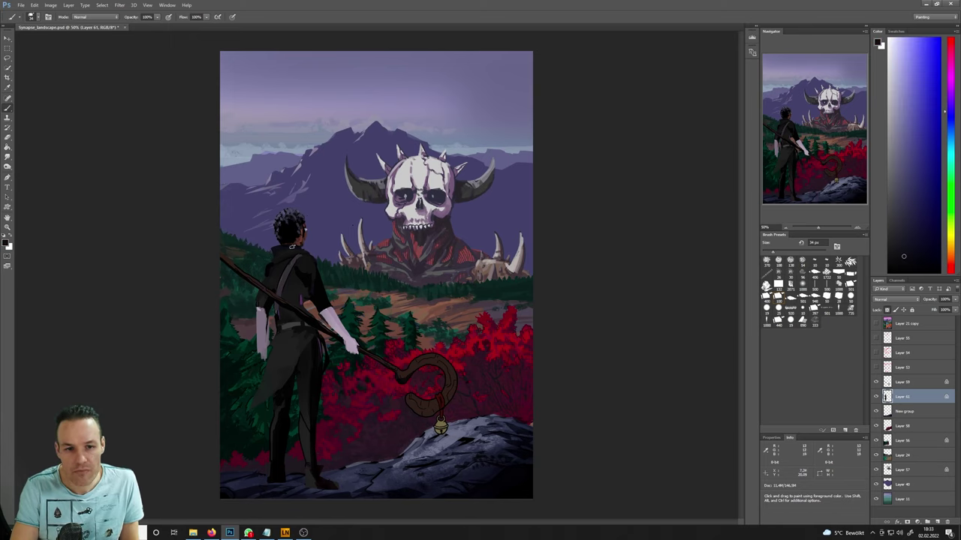
alt+click(314, 285)
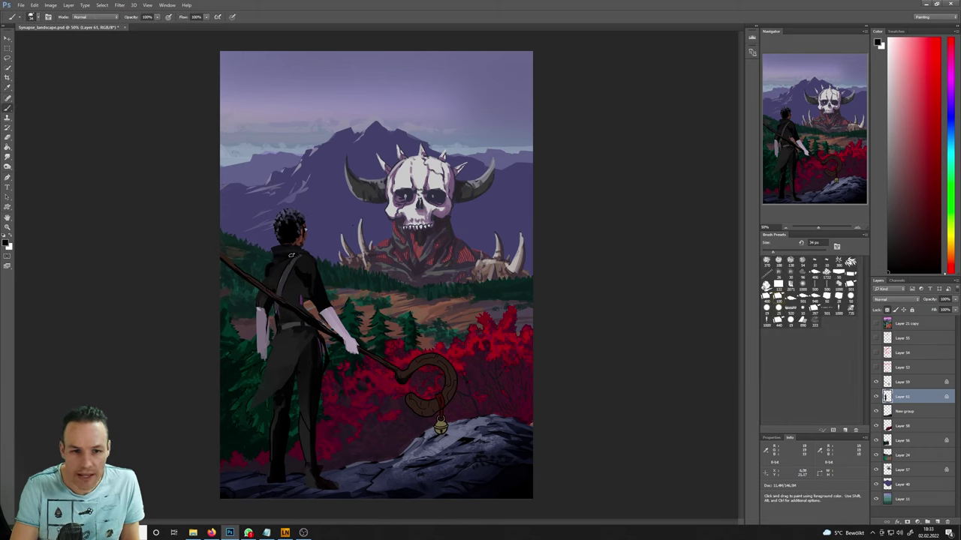
alt+click(289, 339)
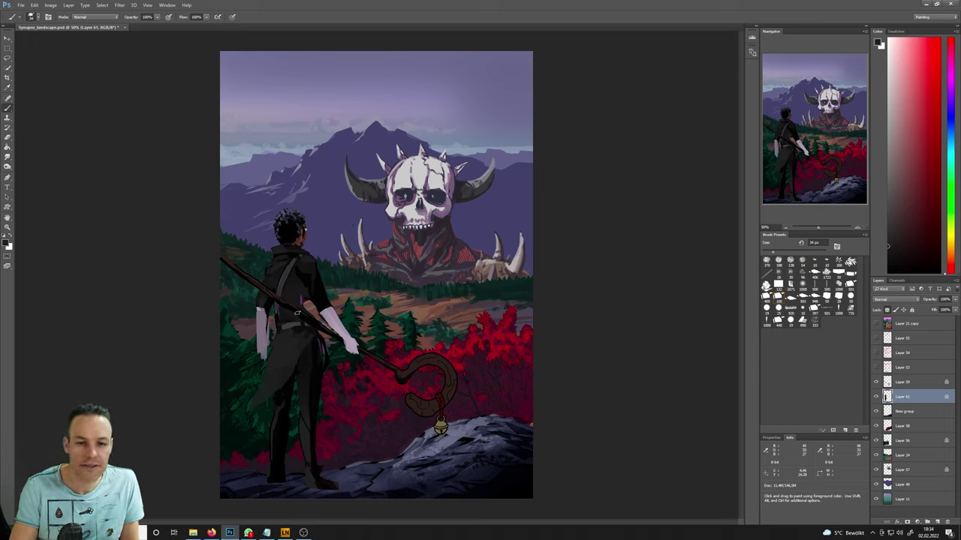
- Retouch the figure's ear, cheek and neck with sampled reddish browns and near-black, using a small round brush
alt+click(306, 235)
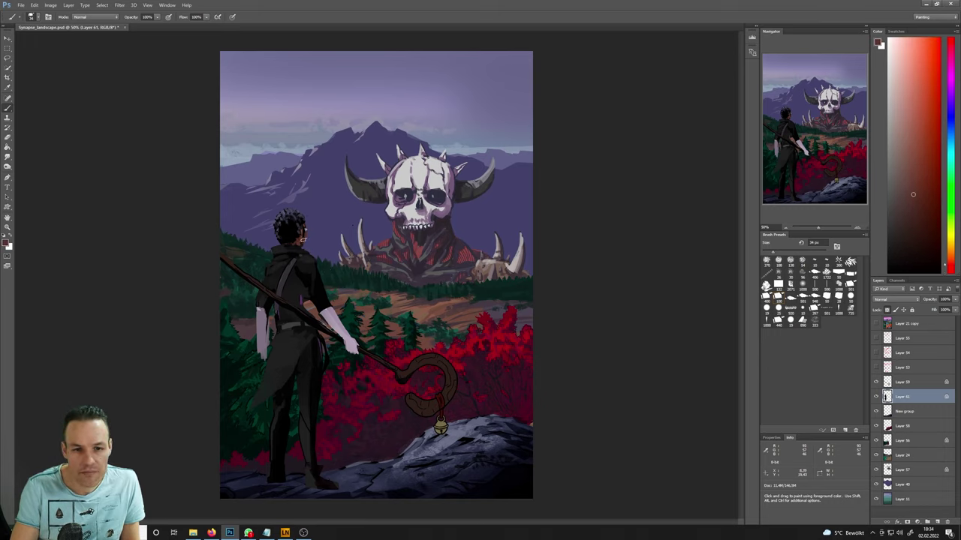
alt+click(304, 237)
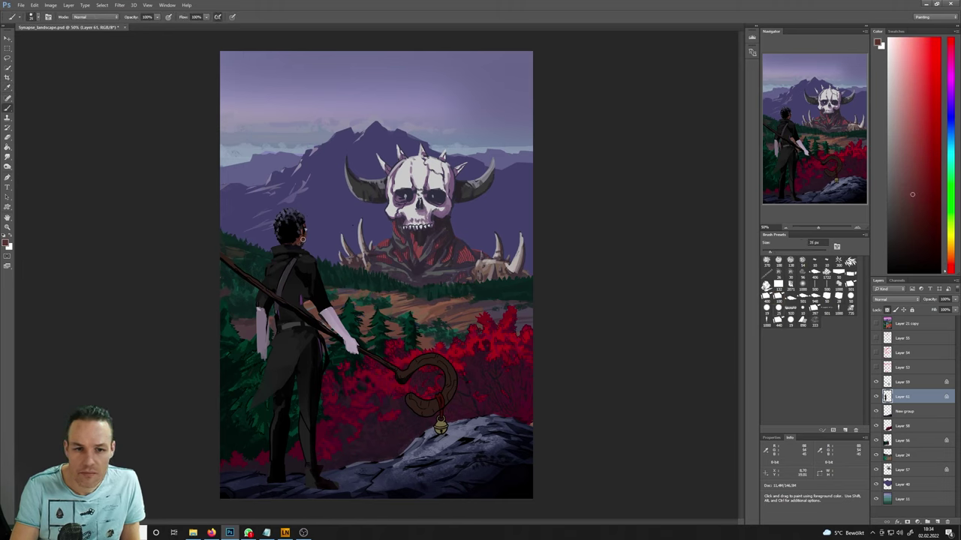
alt+click(303, 225)
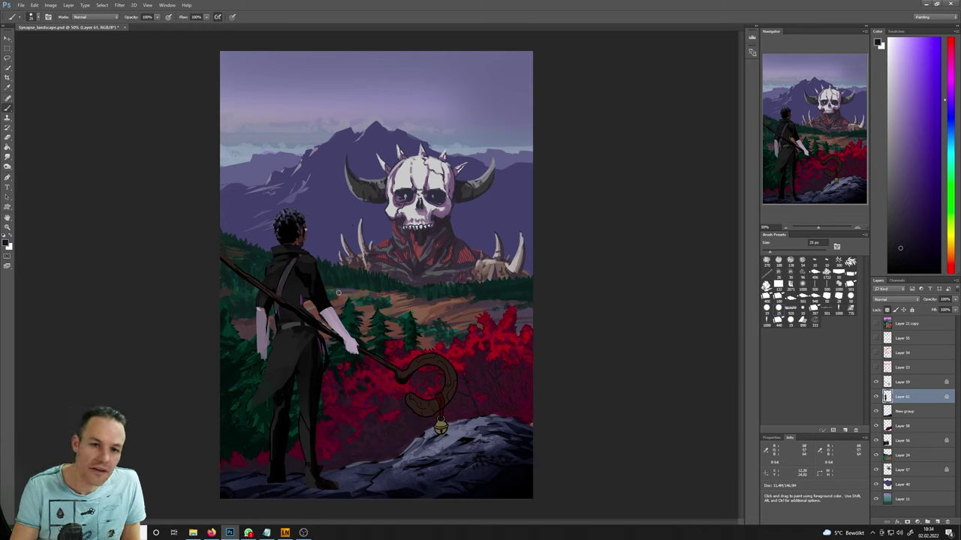
- Touch up the sleeve cuffs in black and shade both pale forearms with sampled dark purple and mauve tones
key(i)
click(324, 303)
key(b)
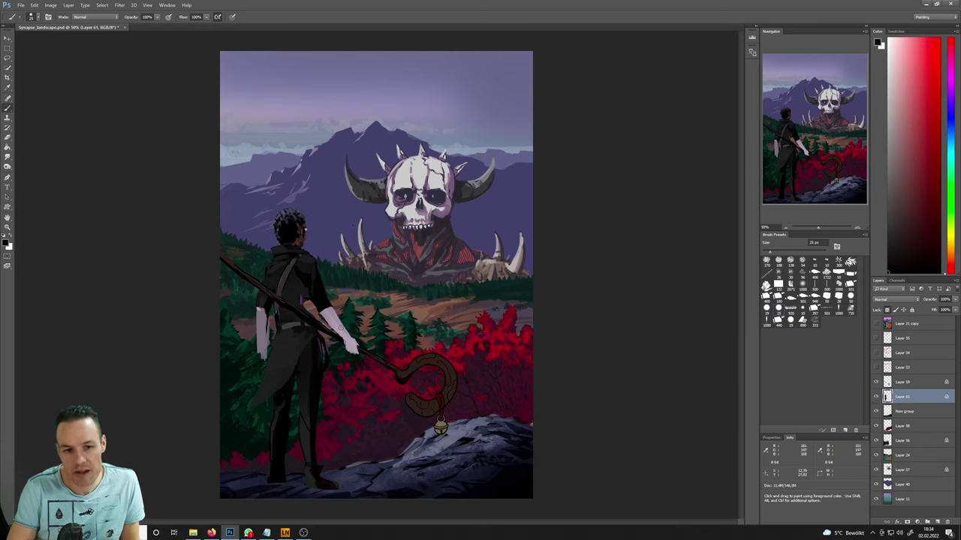
alt+click(264, 306)
drag(631, 217, 605, 304)
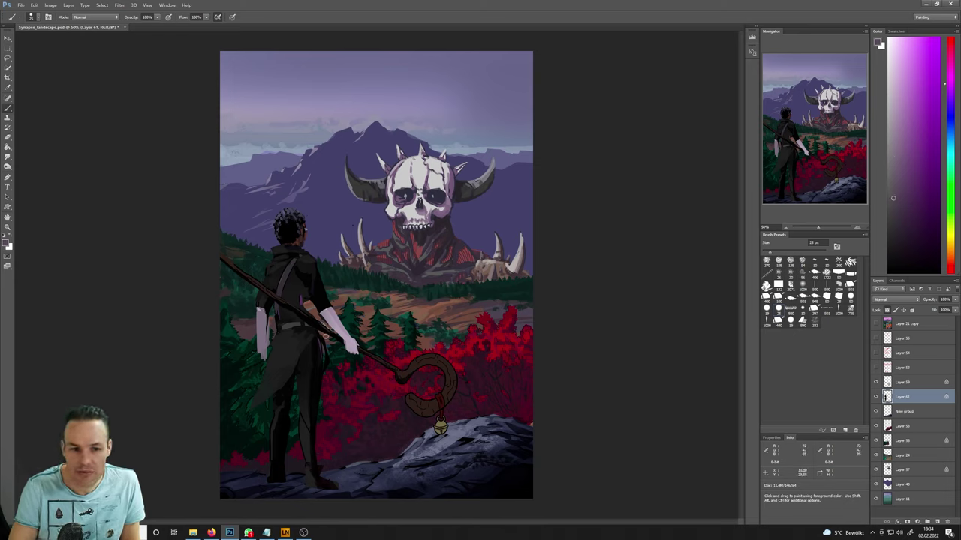
mouse_move(266, 312)
mouse_down()
mouse_move(264, 356)
mouse_move(264, 313)
mouse_up()
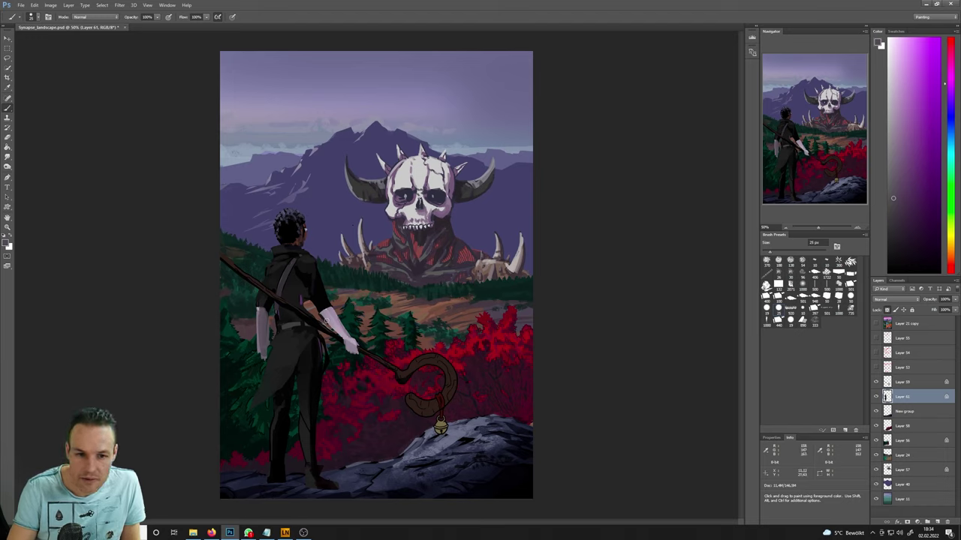
alt+click(330, 319)
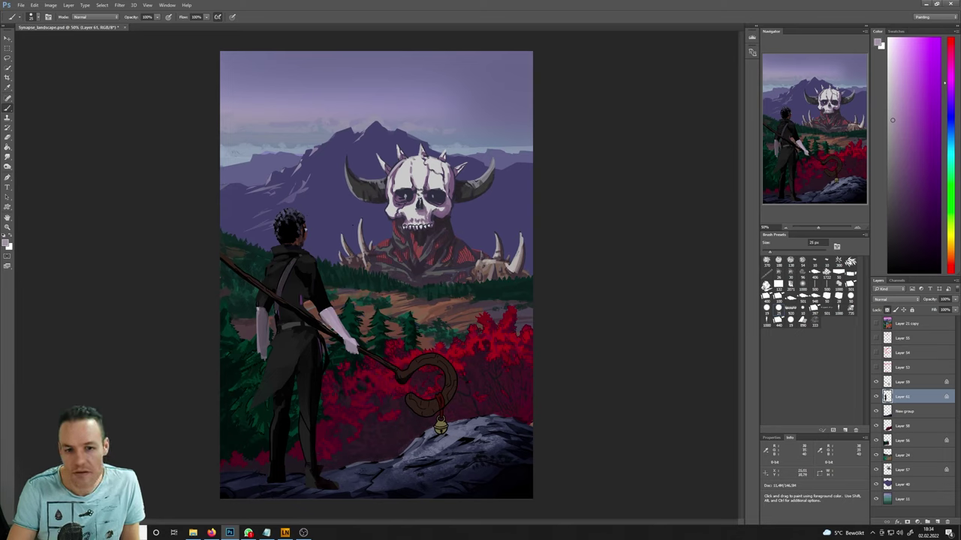
alt+click(333, 323)
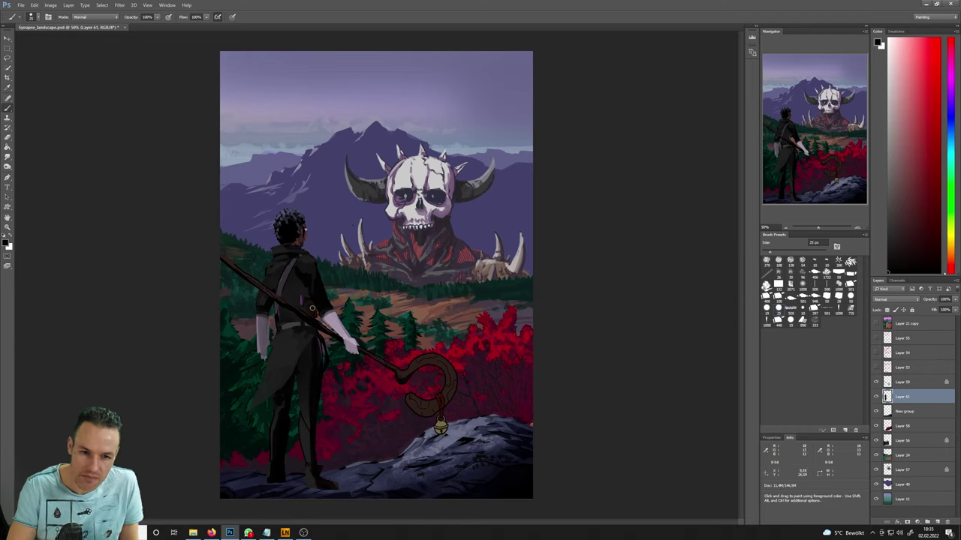
- Paint the folds on the back of the figure's jacket with sampled near-blacks and dark purple-grey
alt+click(285, 270)
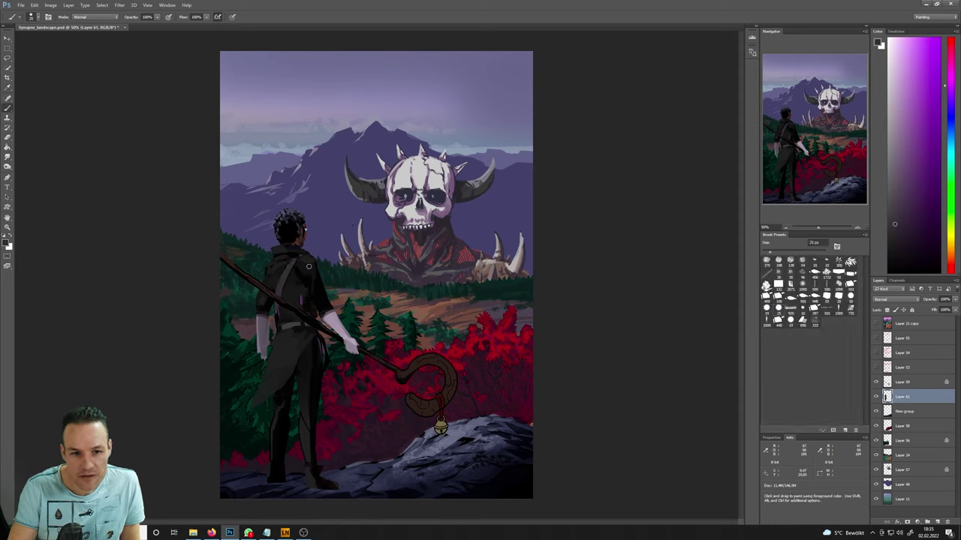
alt+click(293, 281)
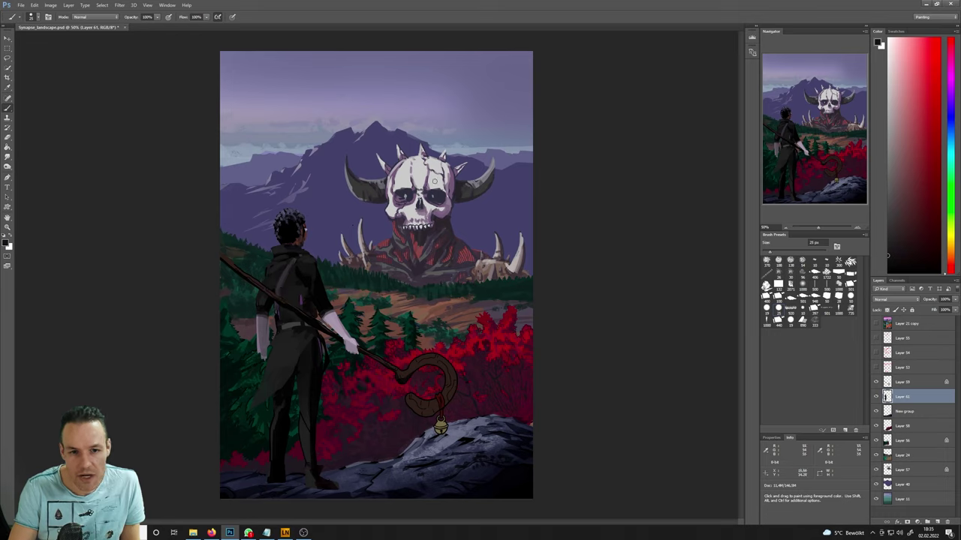
alt+click(283, 275)
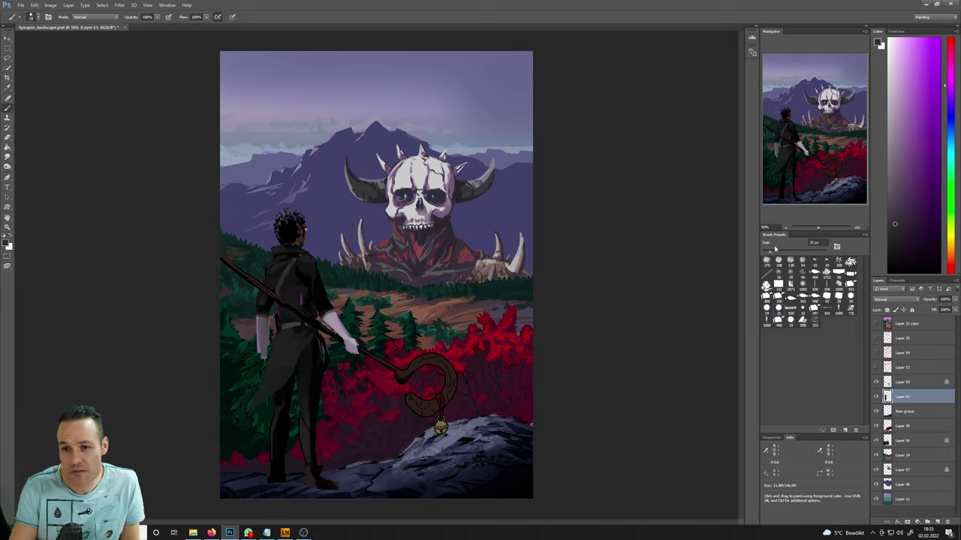
- Switch to a smaller textured brush and refine the figure's belt and waist with sampled grey and black
key(bracketleft)
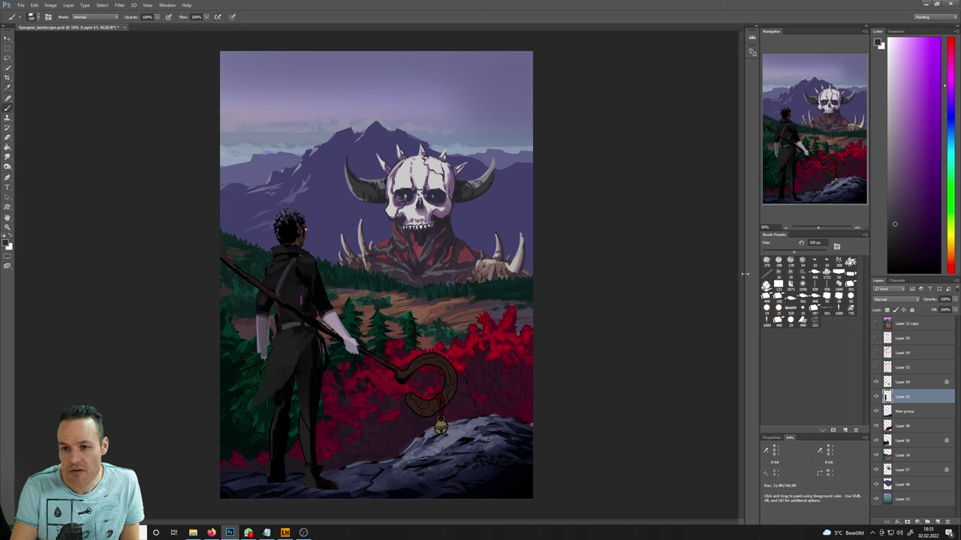
key(bracketright)
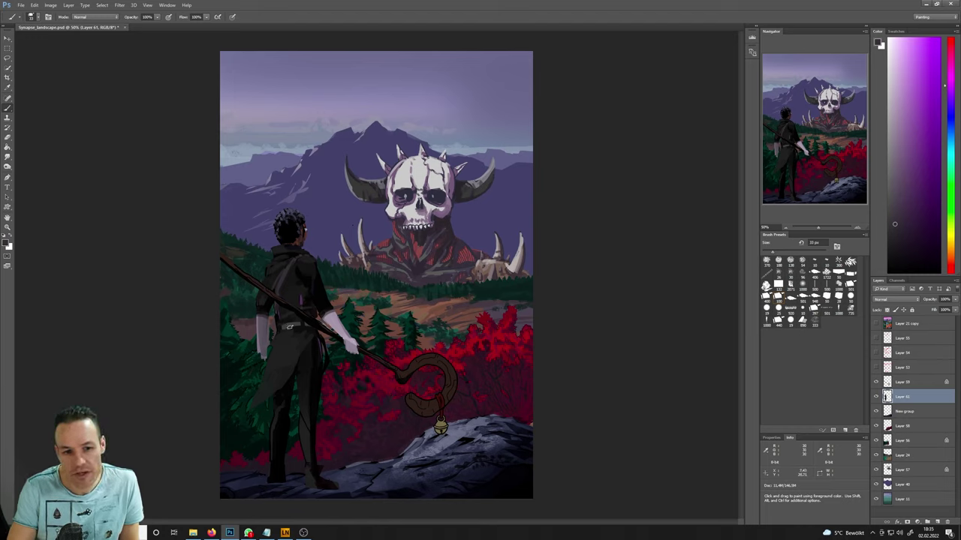
alt+click(279, 327)
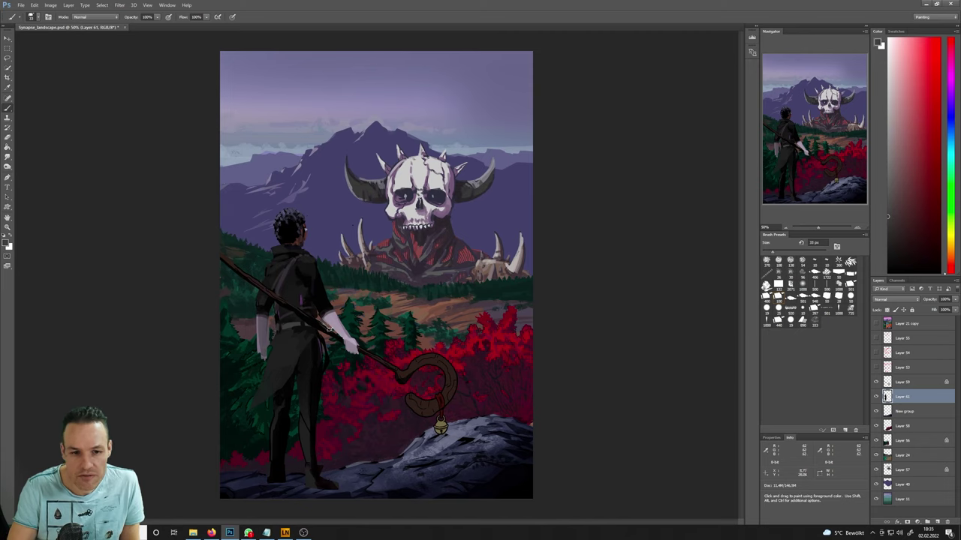
key(alt)
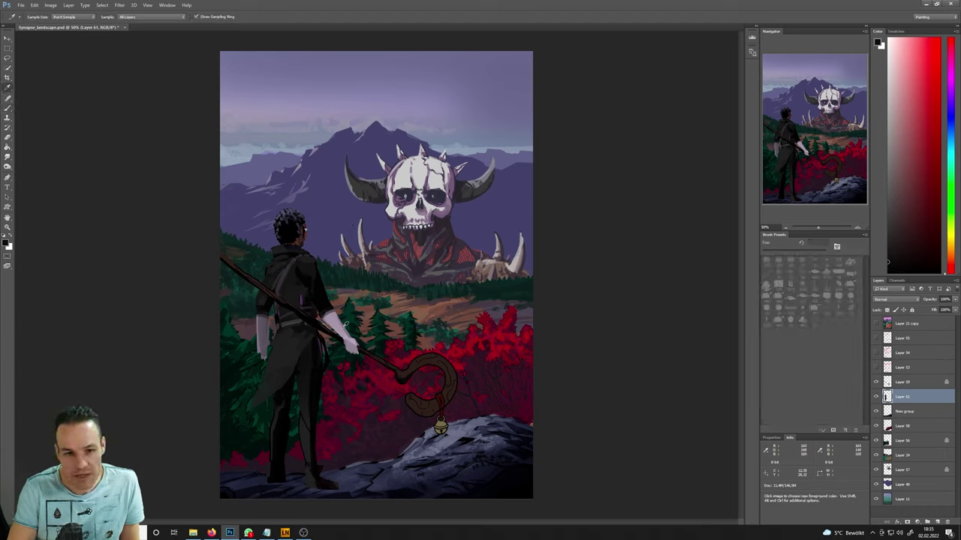
- Paint a mauve-grey trim along the slanted edge of the coat tail and soften it with a darker sampled mauve
alt+click(346, 331)
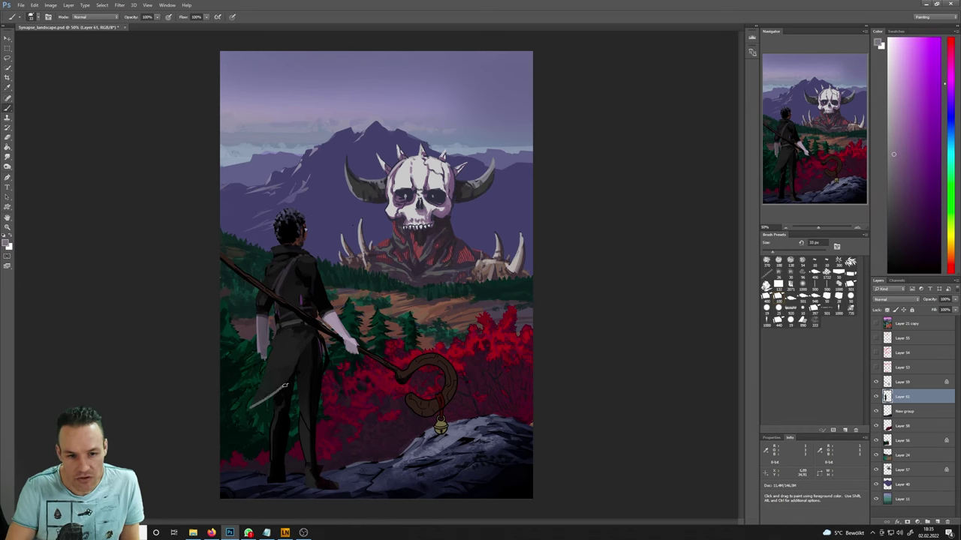
mouse_move(251, 407)
mouse_down()
mouse_move(286, 384)
mouse_move(312, 338)
mouse_up()
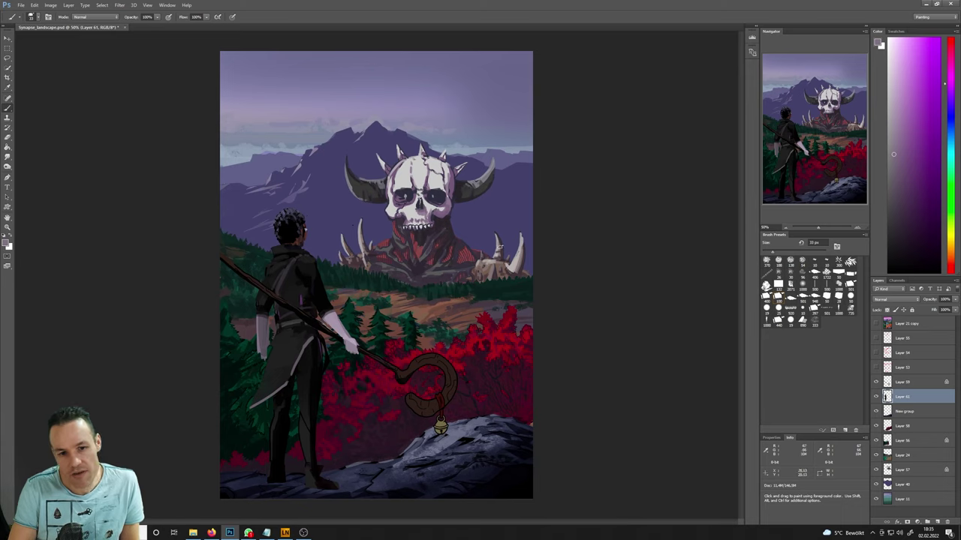
alt+click(288, 380)
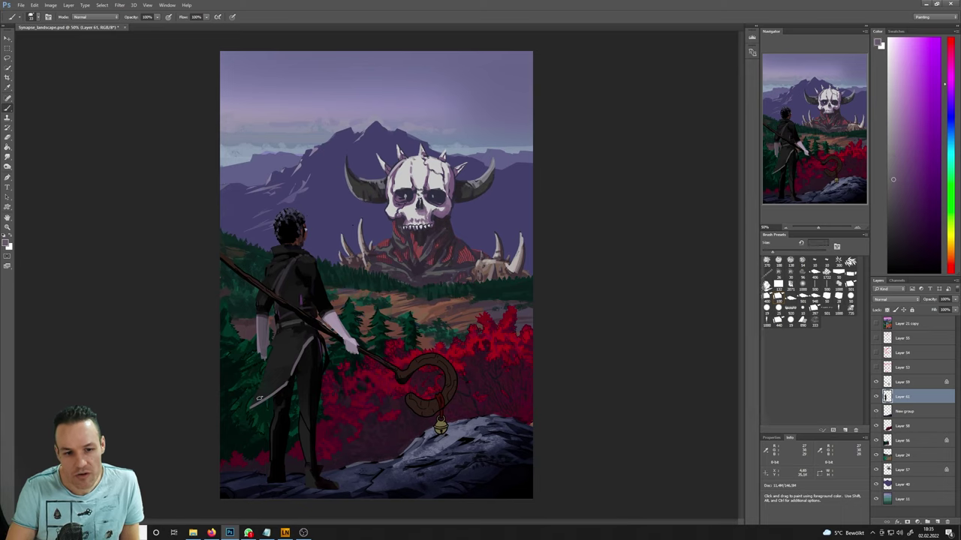
mouse_move(263, 394)
mouse_down()
mouse_move(255, 397)
mouse_move(292, 367)
mouse_up()
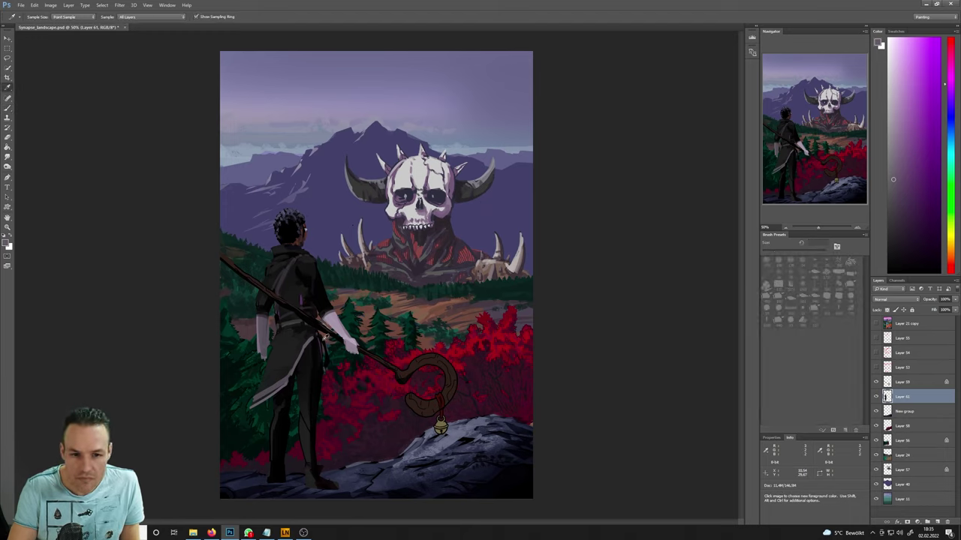
- Touch up the hip below the staff with sampled dark purple, reducing the brush to 19 px
alt+click(323, 343)
alt+click(303, 297)
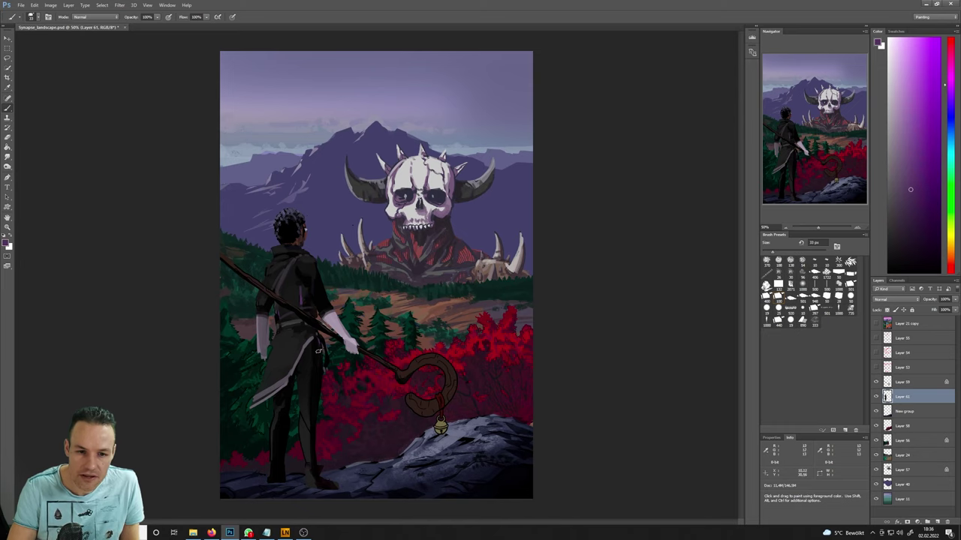
click(767, 260)
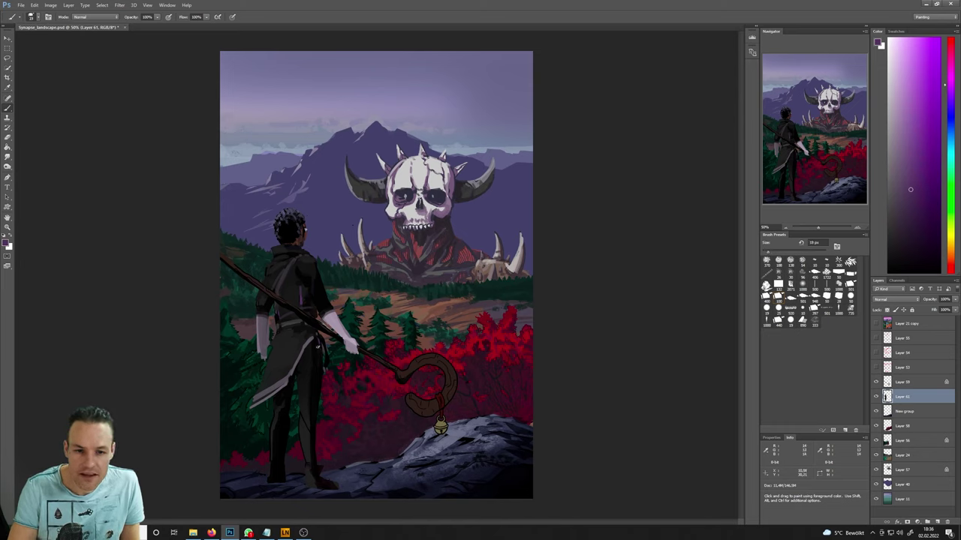
- Shade the folds of both trouser legs with sampled blacks and dark greys
alt+click(301, 417)
alt+click(311, 444)
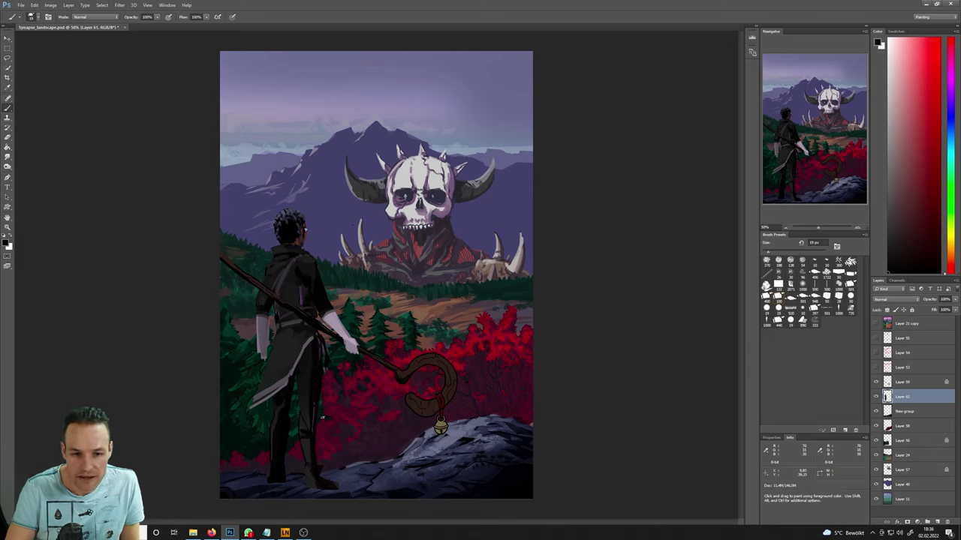
alt+click(310, 426)
alt+click(304, 422)
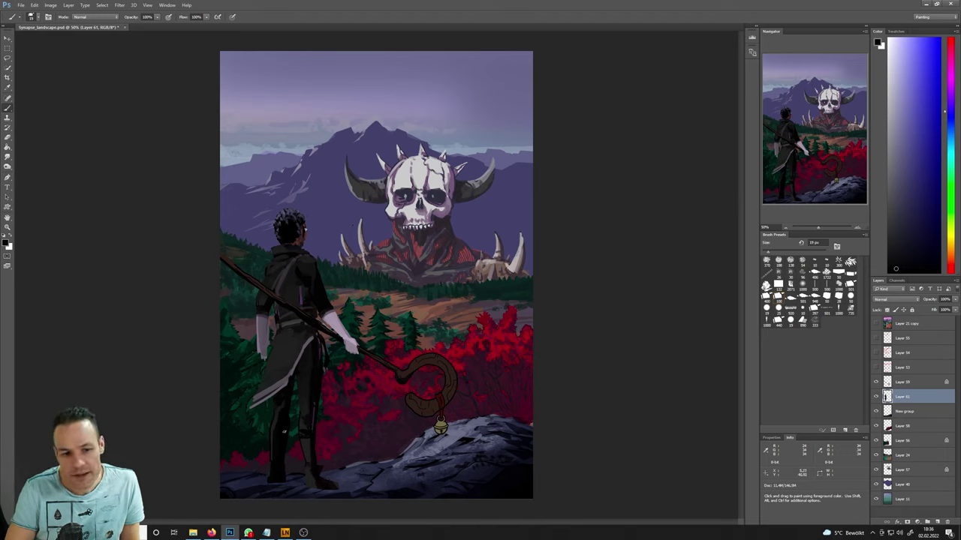
alt+click(279, 421)
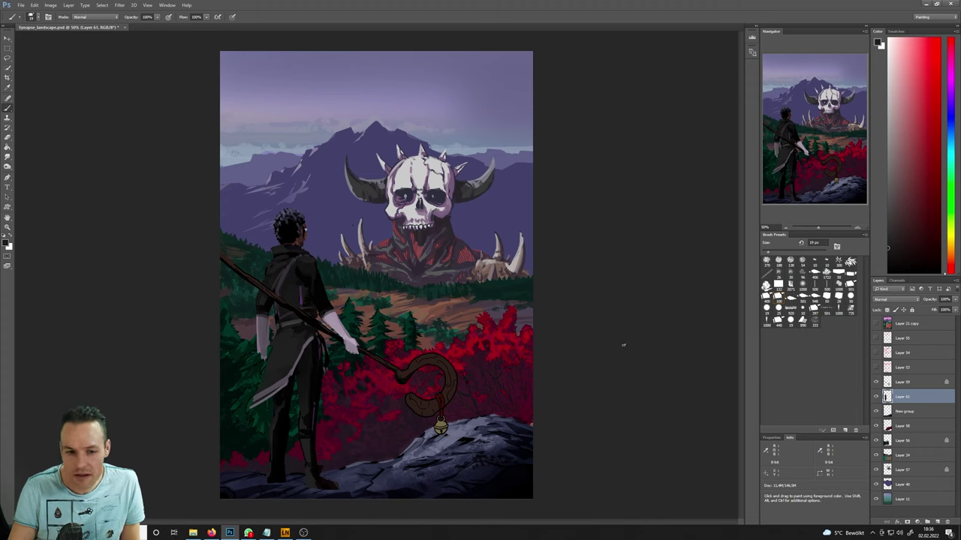
- Clean up the lower leg's outline with the Eraser and retouch the front boot with sampled near-black
key(e)
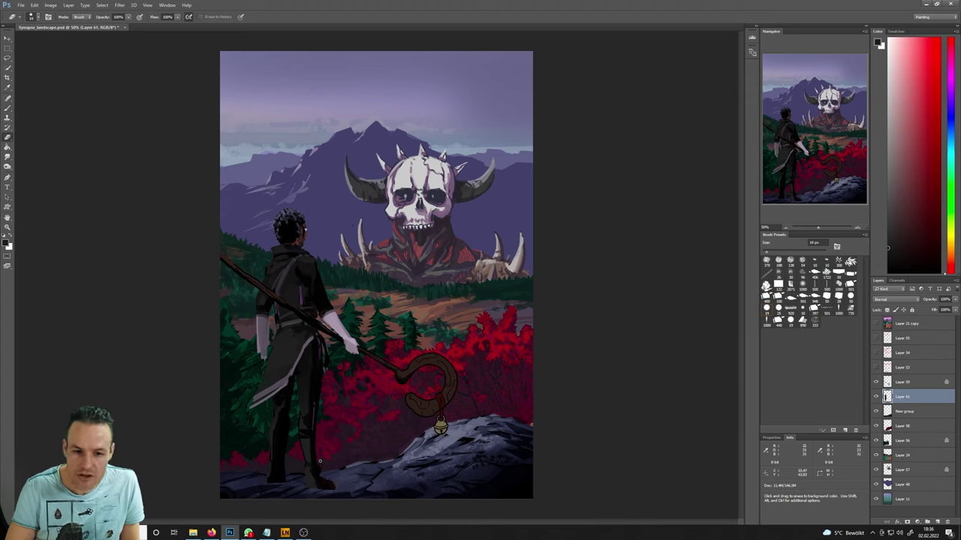
key(b)
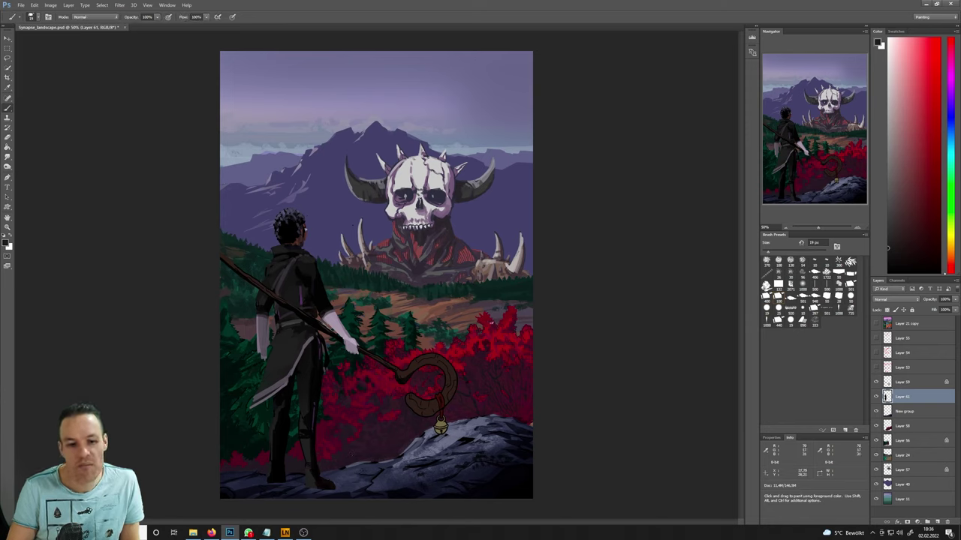
alt+click(331, 478)
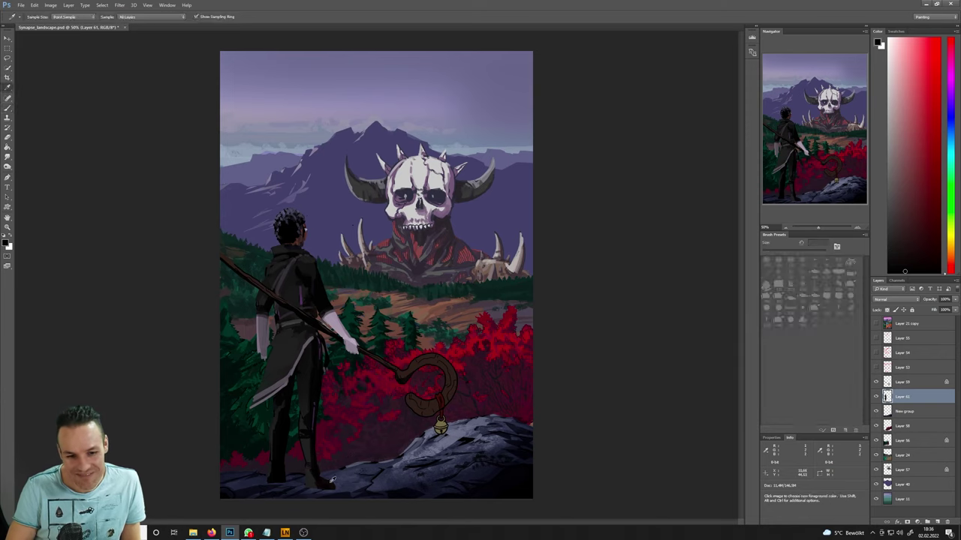
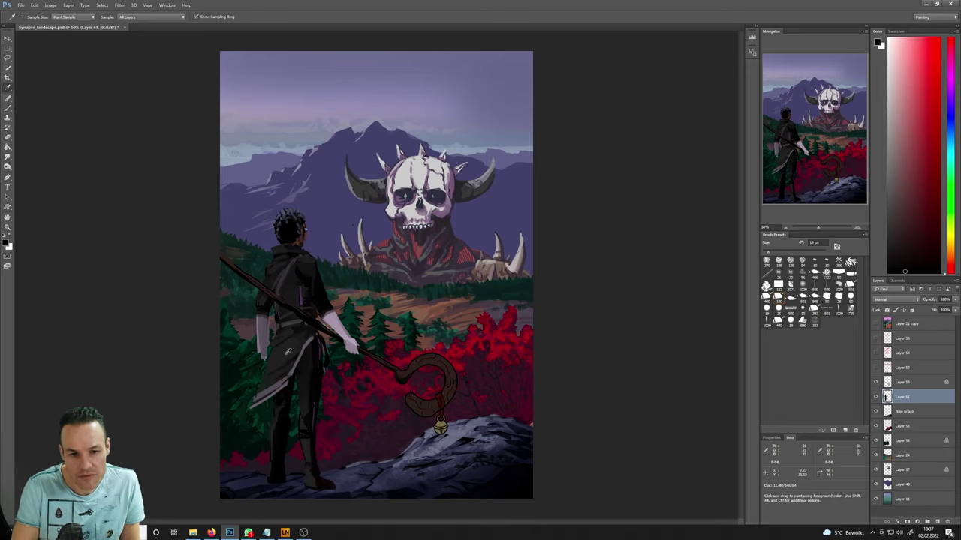
- Paint folds on the coat tail in sampled dark greys and define the fingers of the lowered hand
alt+click(272, 373)
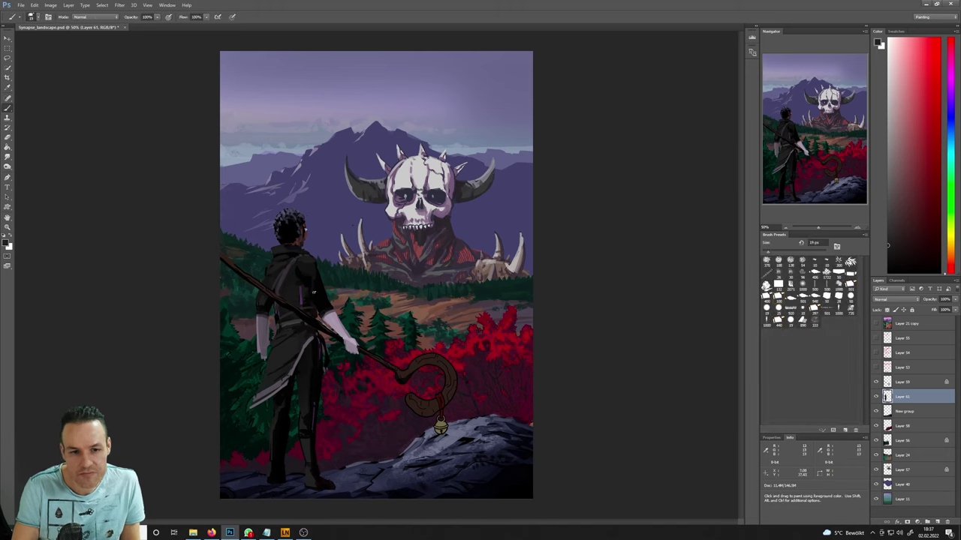
alt+click(267, 405)
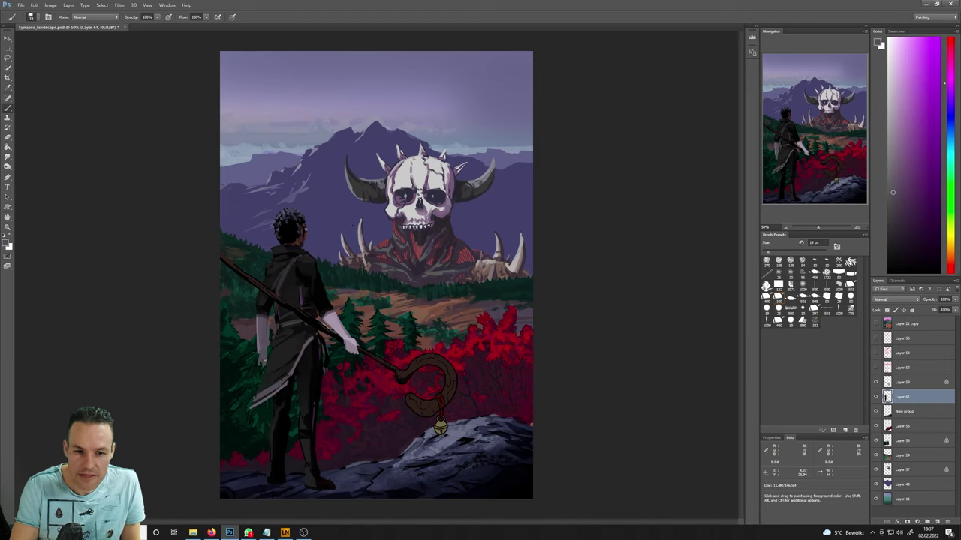
key(e)
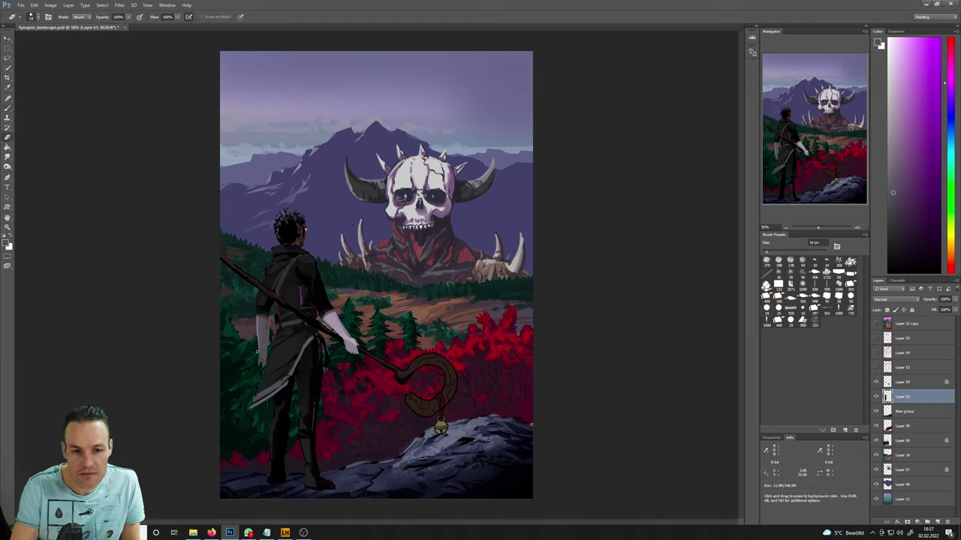
key(i)
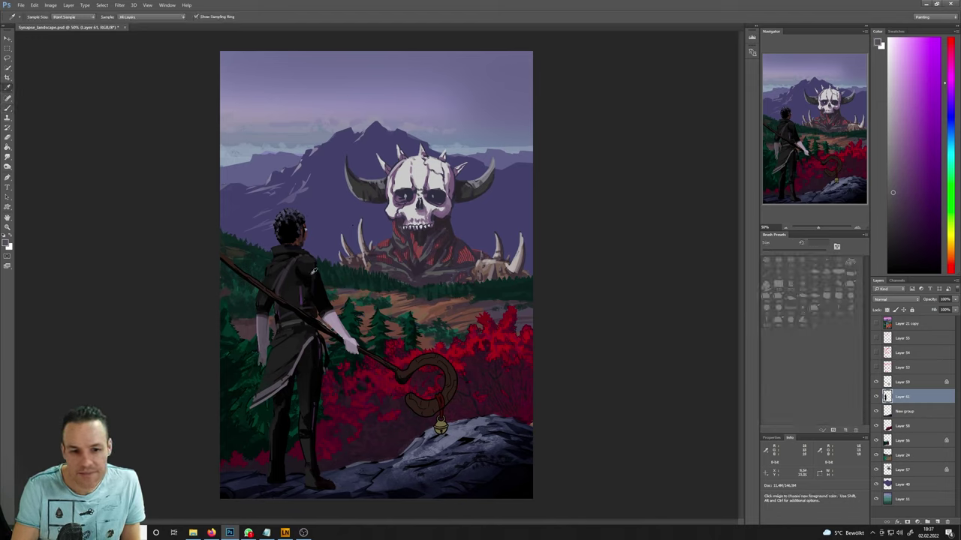
click(262, 363)
key(b)
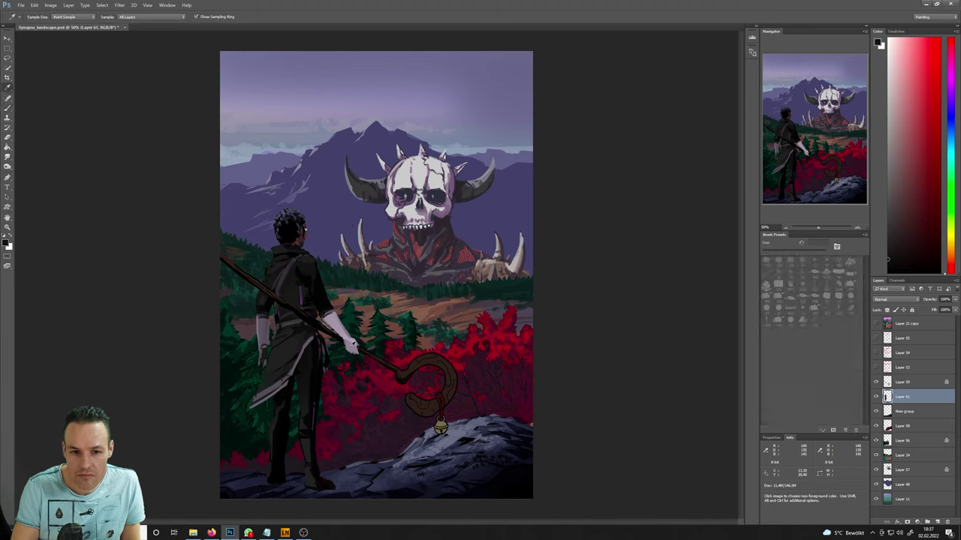
- Detail the hand and wrist gripping the staff with sampled pale mauve, and sample the jacket's near-black for touch-ups
alt+click(351, 341)
alt+click(345, 339)
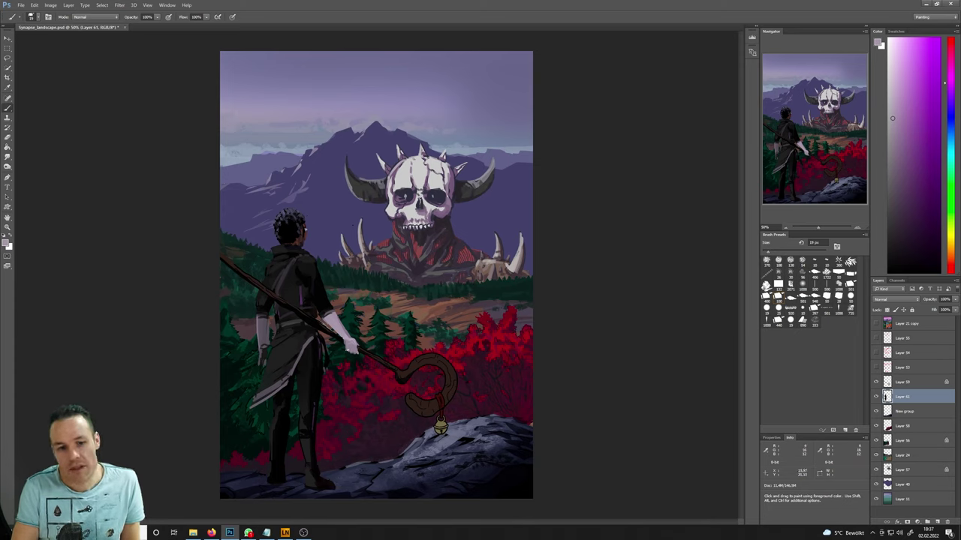
alt+click(308, 259)
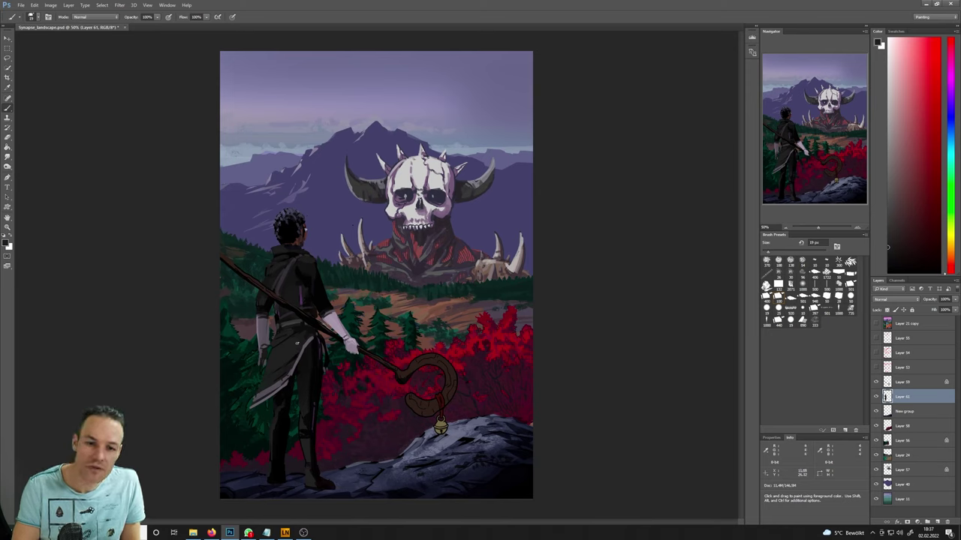
- Choose a muted mauve and touch up the highlights on the jacket's shoulder and upper sleeve
click(949, 84)
click(893, 154)
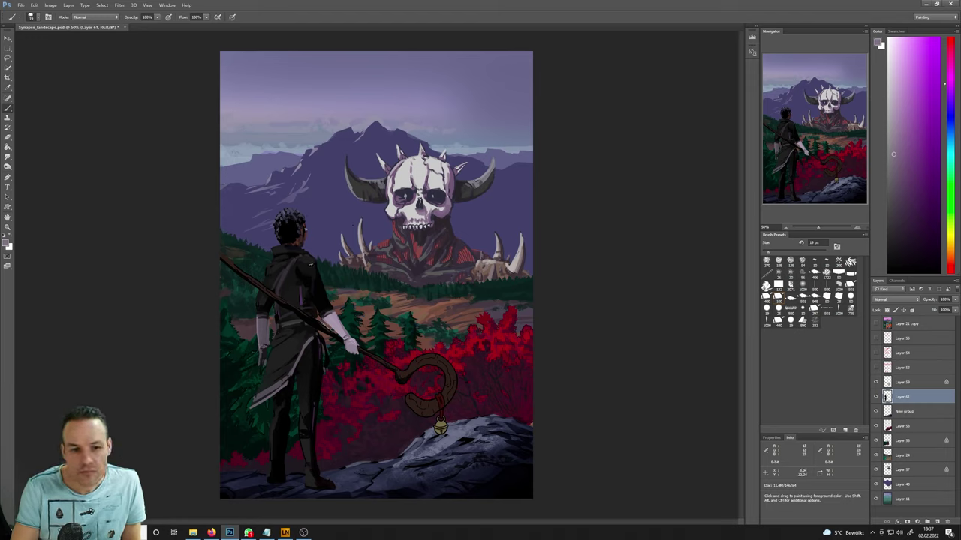
key(i)
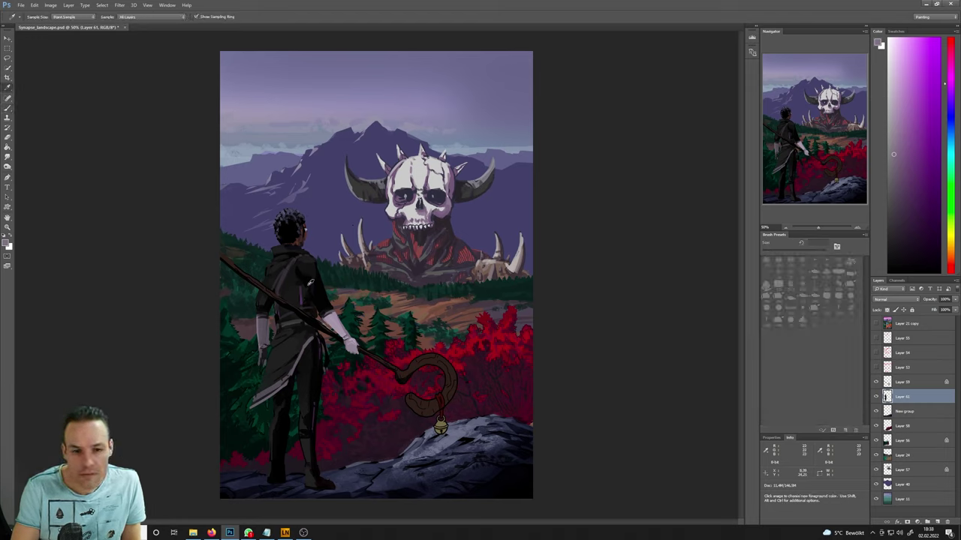
key(b)
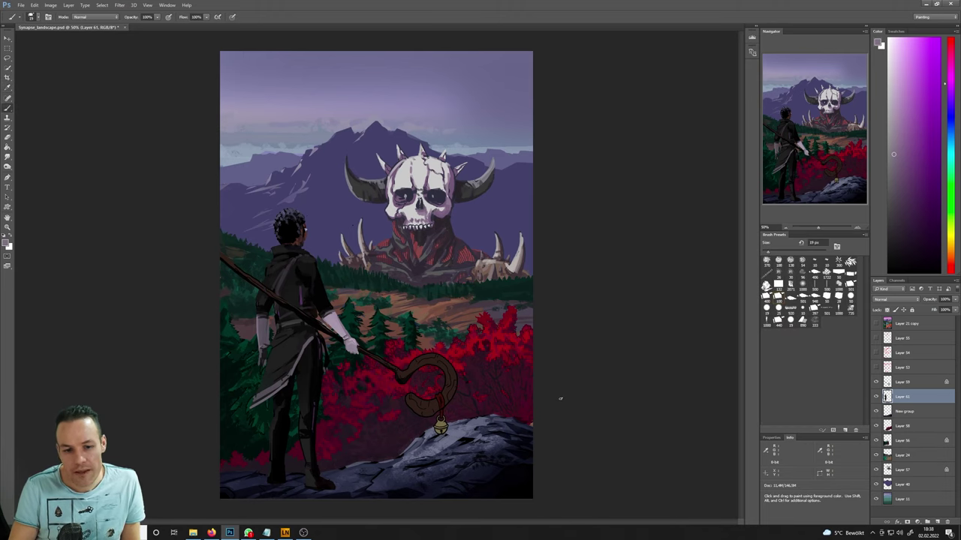
- Add a layer beneath the figure, lasso a cast-shadow shape on the rocks at the feet and shade it with a large soft black brush
key(ctrl+shift+alt+n)
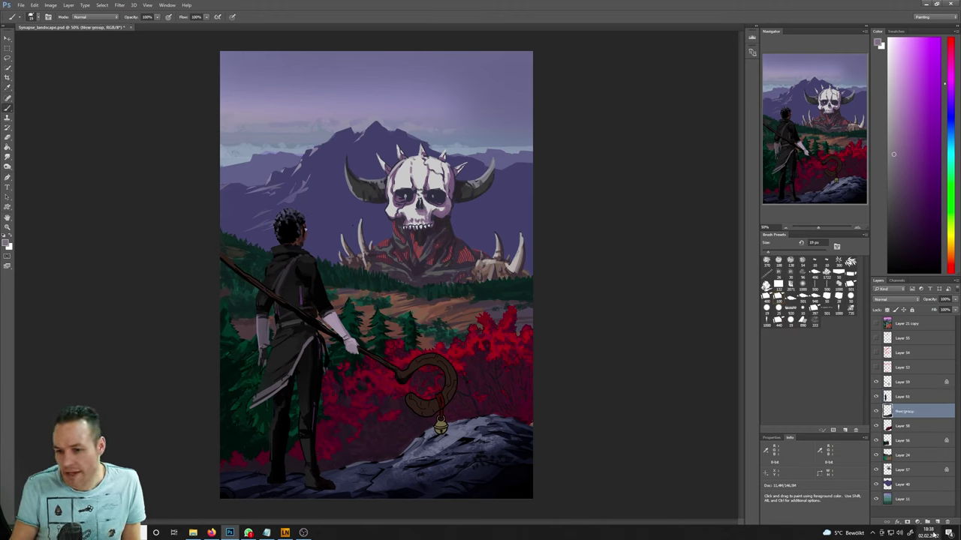
key(l)
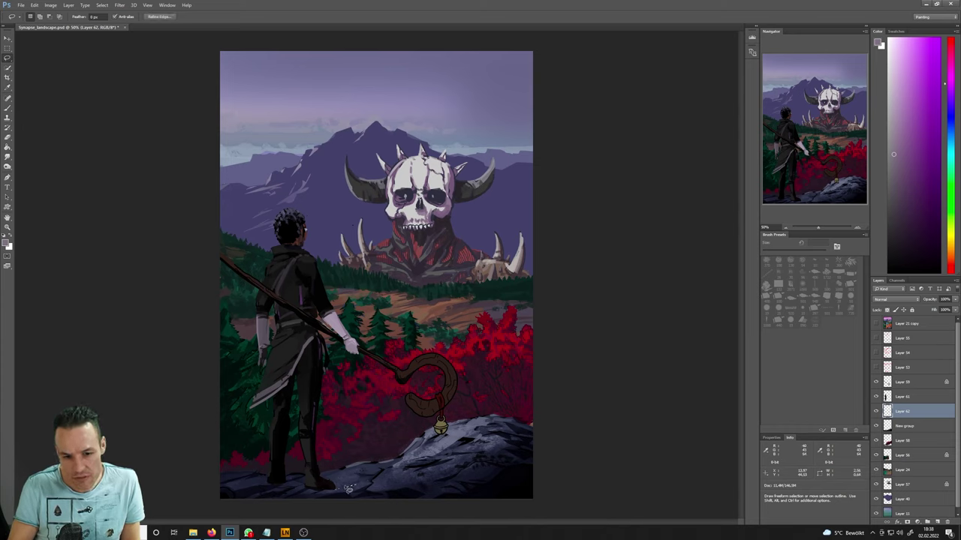
mouse_move(356, 480)
mouse_down()
mouse_move(391, 464)
mouse_move(284, 488)
mouse_move(320, 480)
mouse_move(275, 484)
mouse_up()
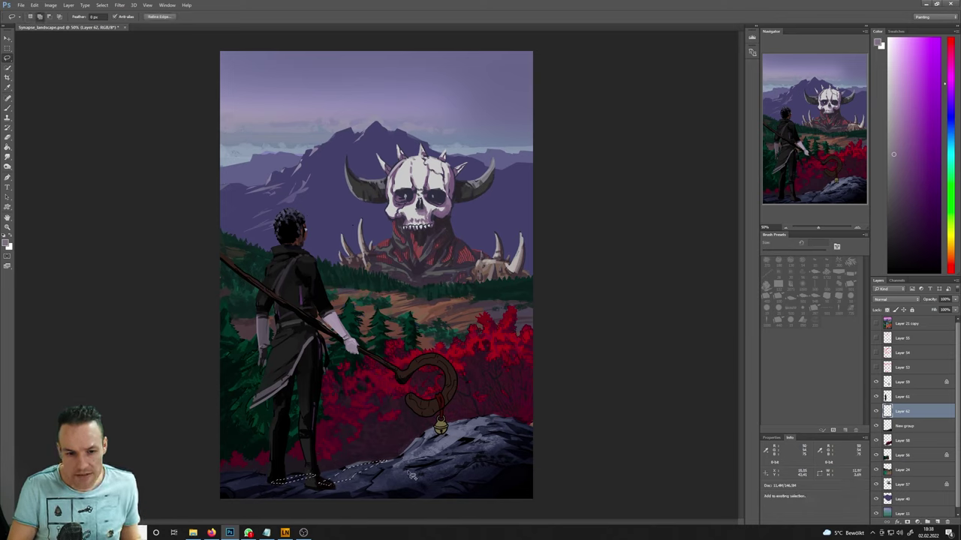
key(b)
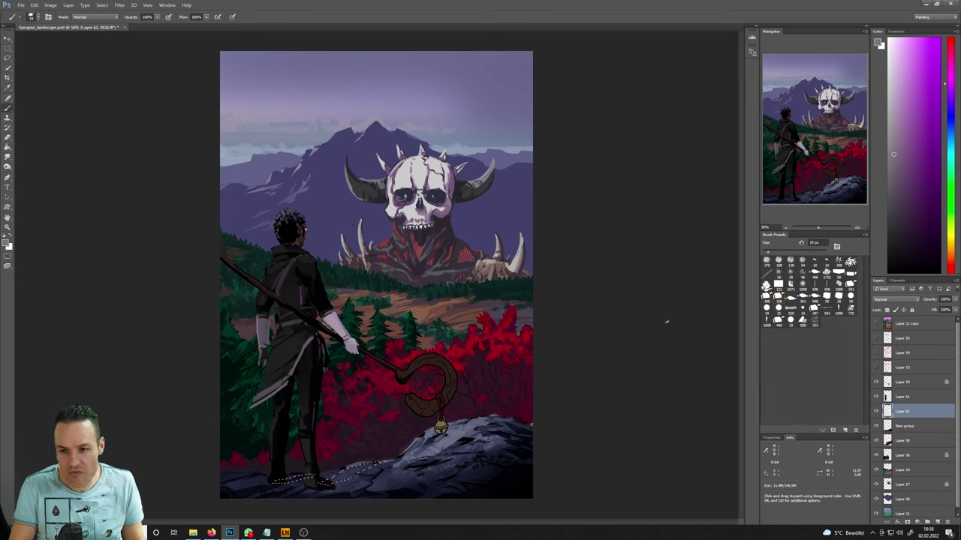
click(817, 255)
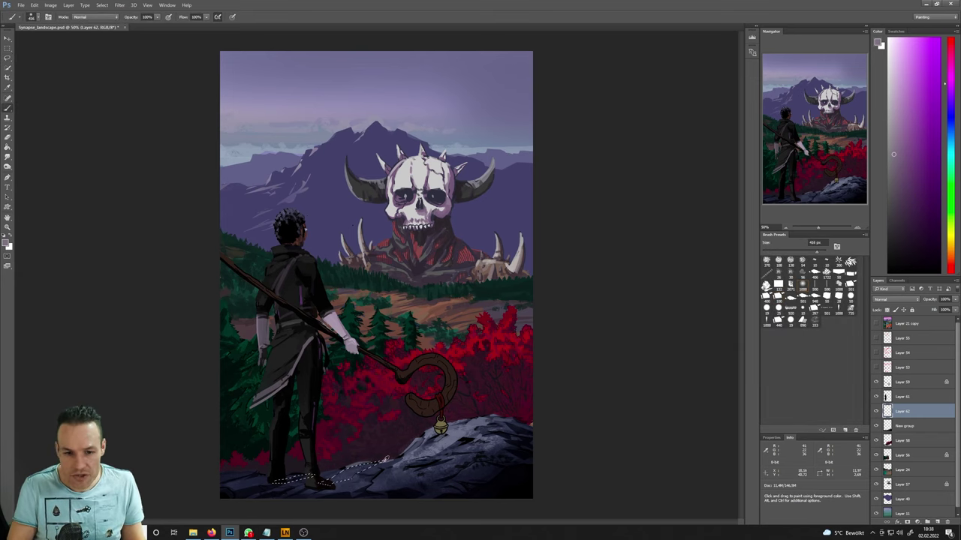
key(d)
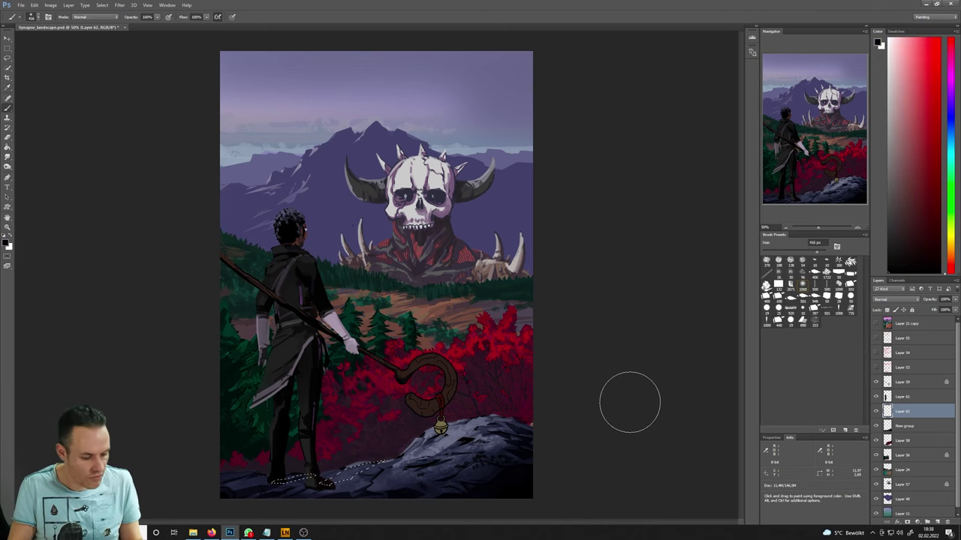
key(ctrl+d)
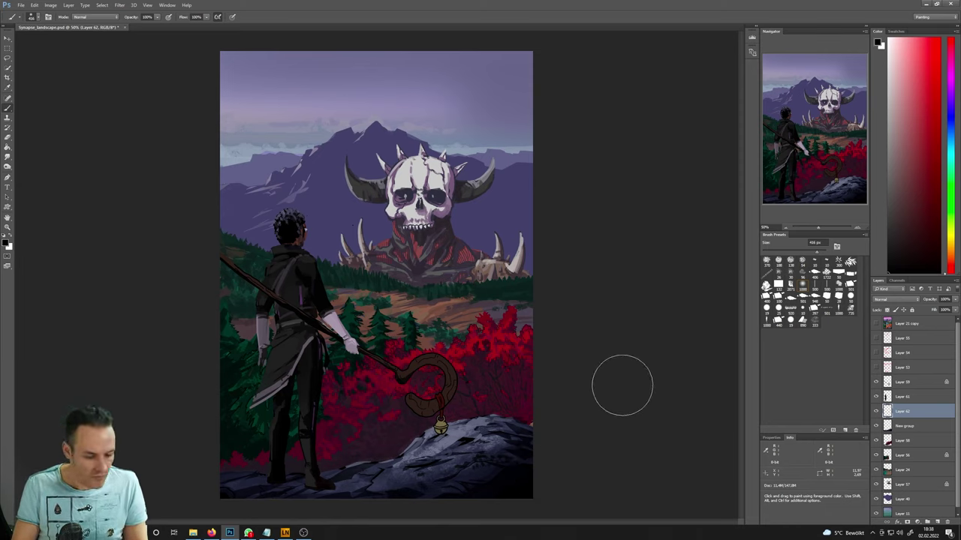
- Toggle Layer 59's visibility to check that it holds the staff and bell, and make it the active visible layer
key(l)
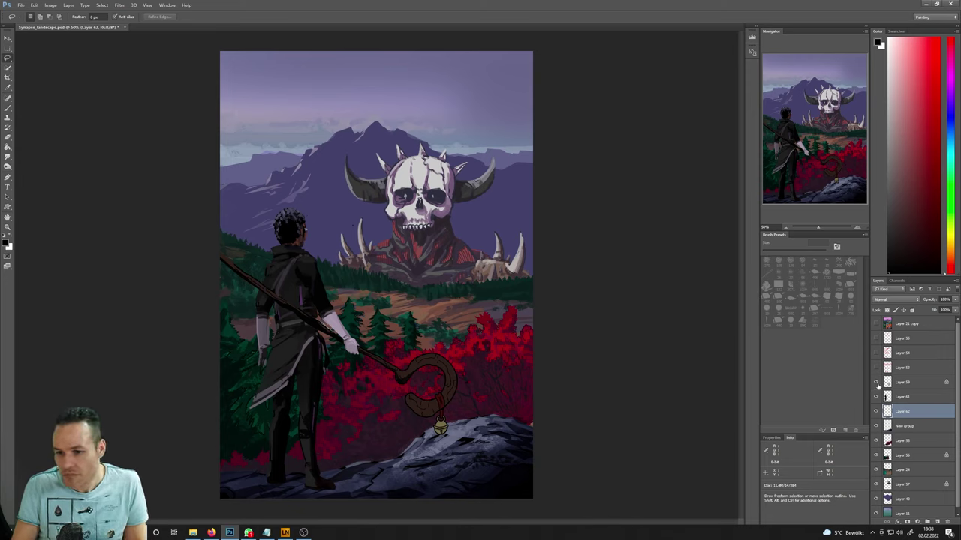
click(876, 382)
click(876, 382)
click(901, 384)
click(875, 382)
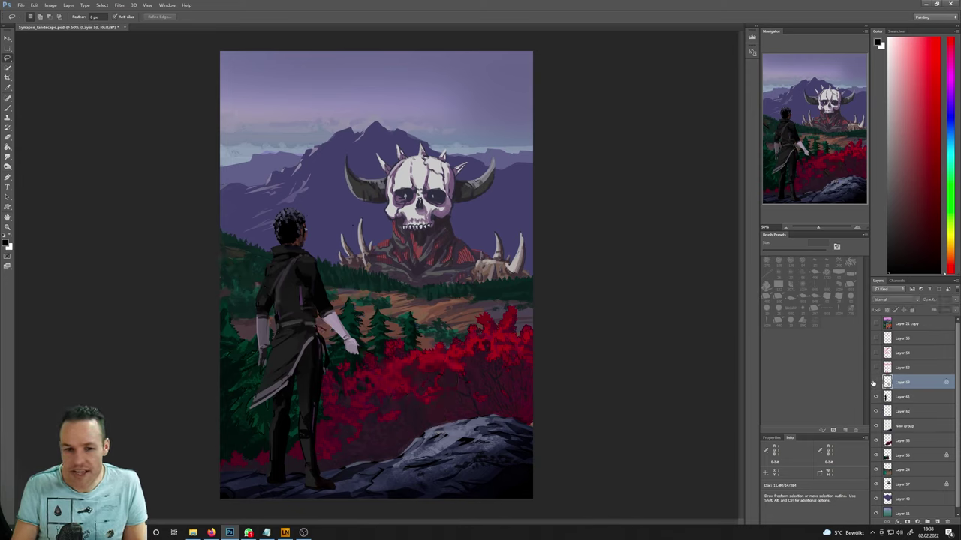
click(876, 382)
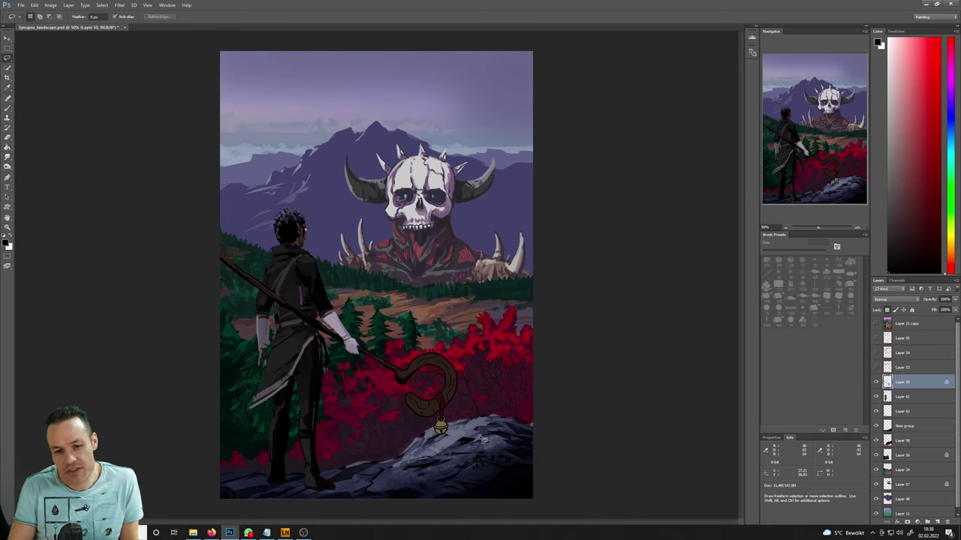
- Paint over the staff's curved hook with sampled dark brown and shade it with a darker tone sampled from the staff
key(b)
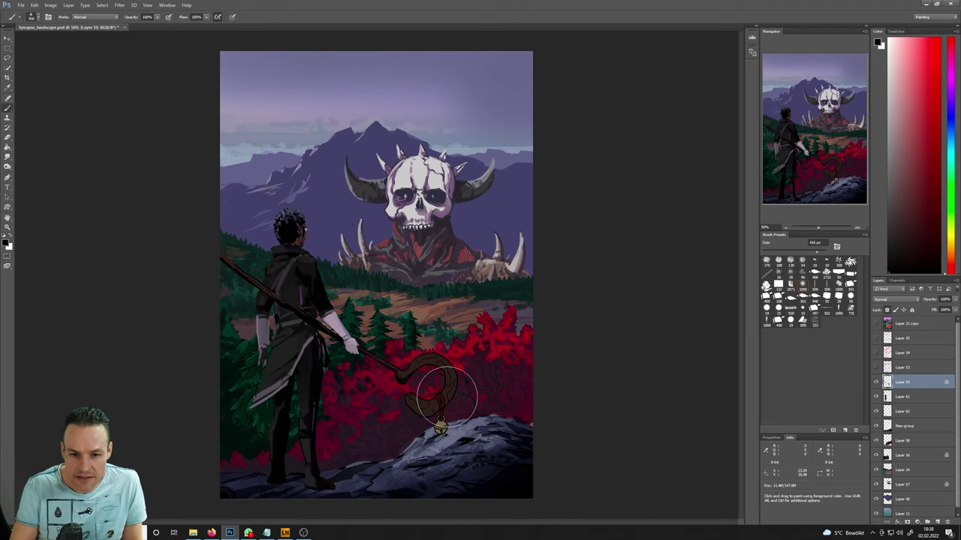
key(bracketleft)
key(bracketleft)
key(bracketleft)
key(bracketleft)
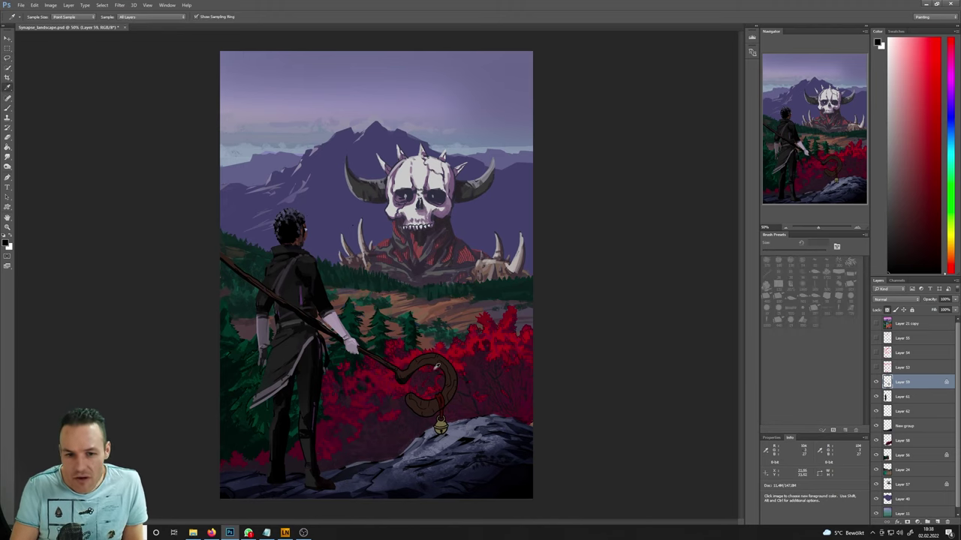
alt+click(433, 362)
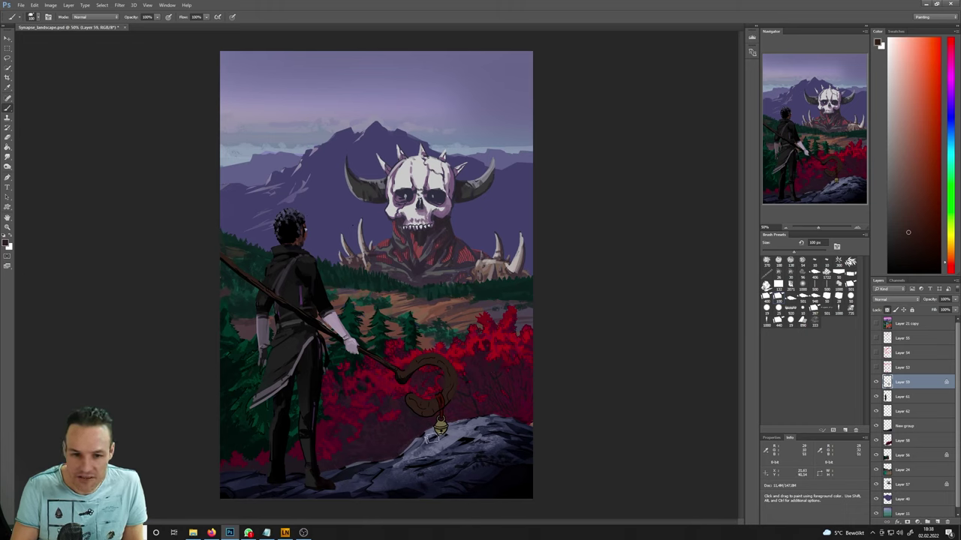
key(alt)
alt+click(403, 379)
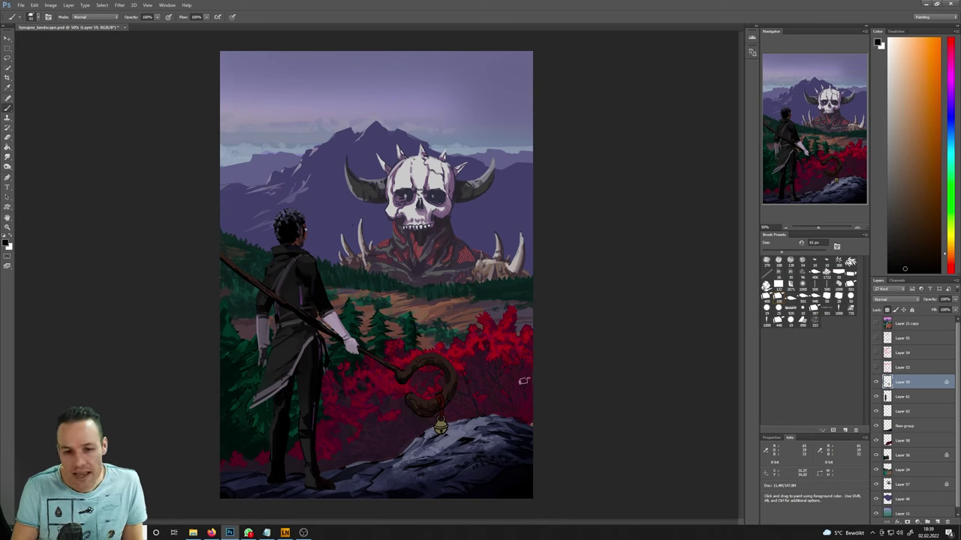
- Unlock the staff layer's transparency and trim the hook's outline into a thinner shape with an enlarged Eraser
key(e)
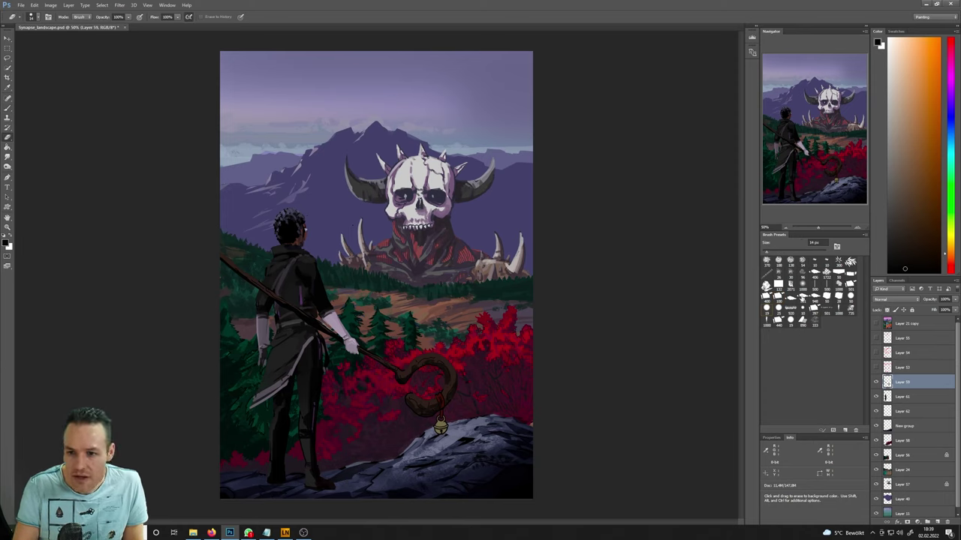
key(bracketright)
key(bracketright)
key(bracketright)
key(bracketright)
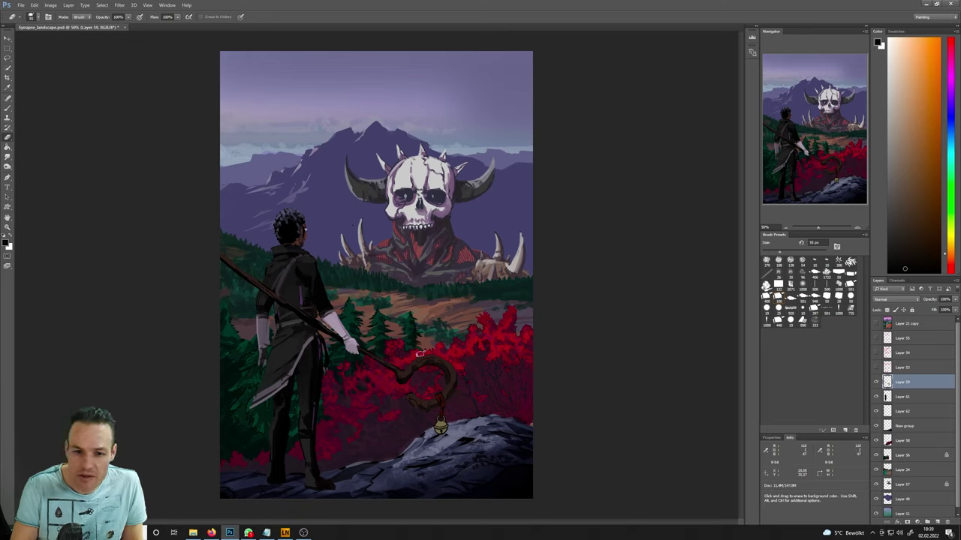
- Refine the hook's shape and shading, alternating sampled dark browns with erasing along its edges
key(b)
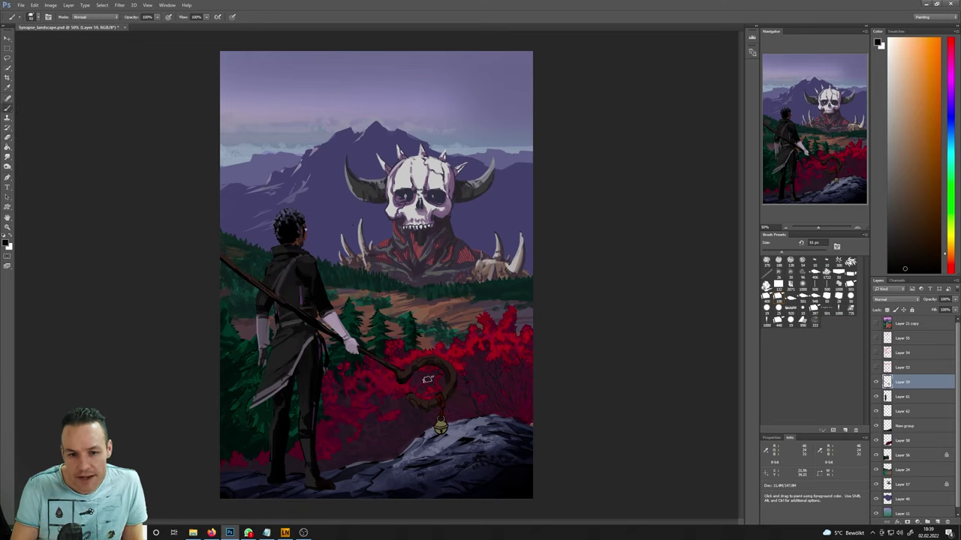
alt+click(412, 381)
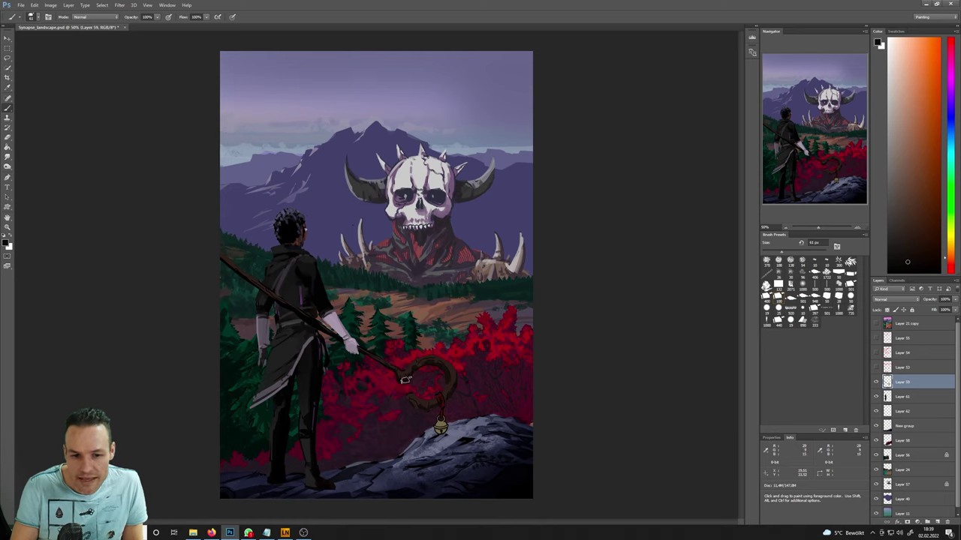
key(e)
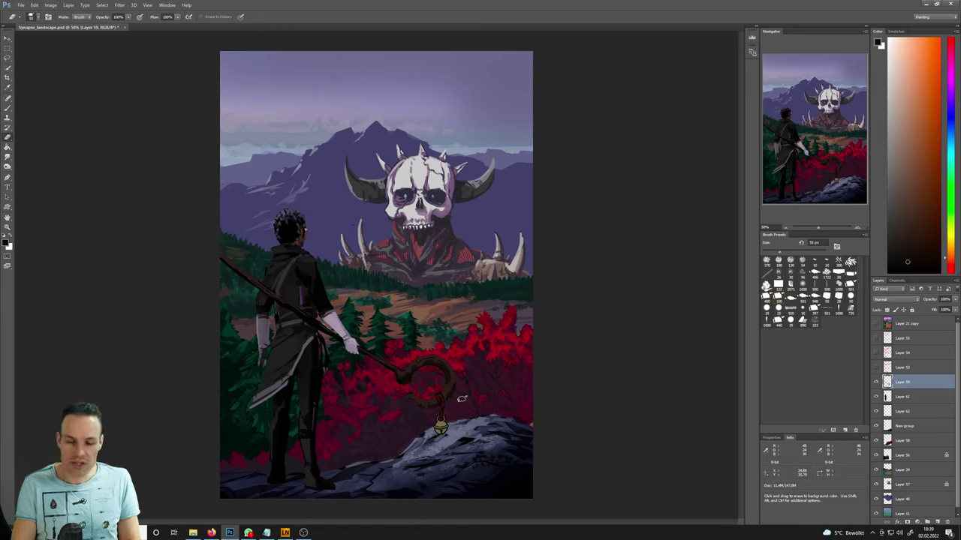
key(b)
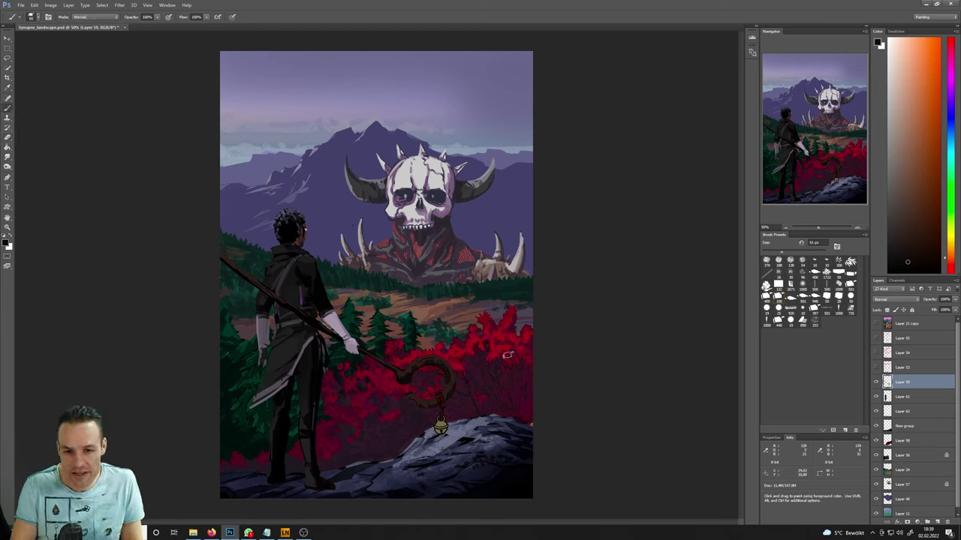
alt+click(444, 396)
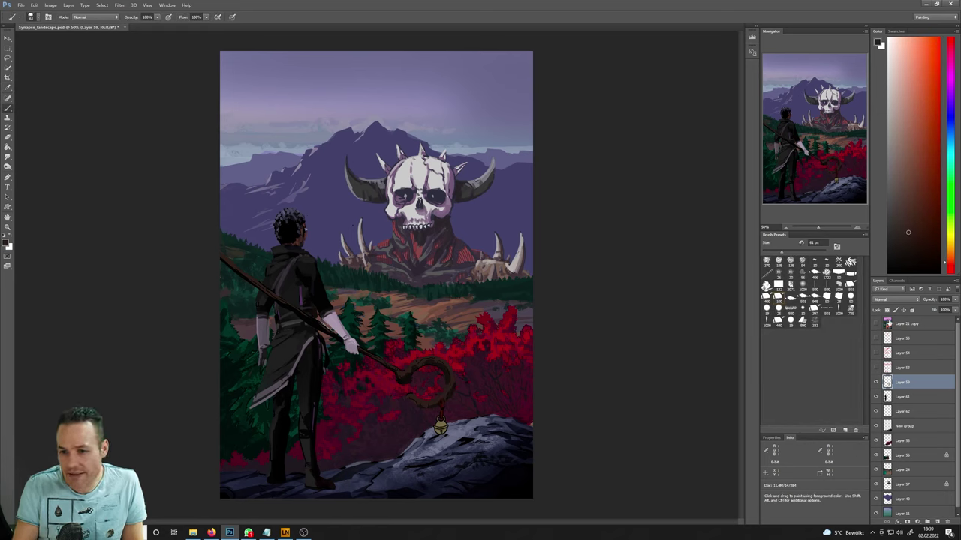
- Lock the staff layer's transparent pixels and paint muted reddish-grey highlights along the hook and shaft with a smaller brush
click(887, 310)
key(i)
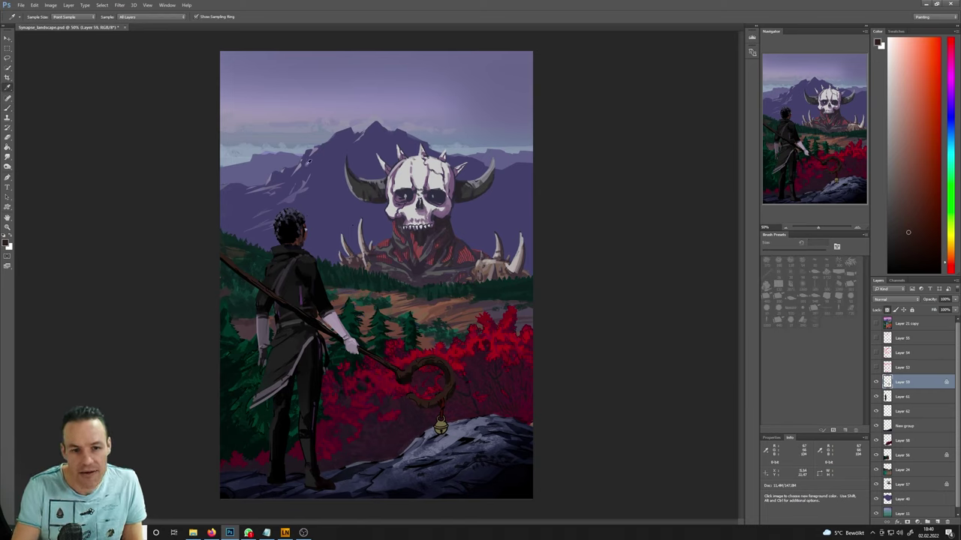
click(310, 109)
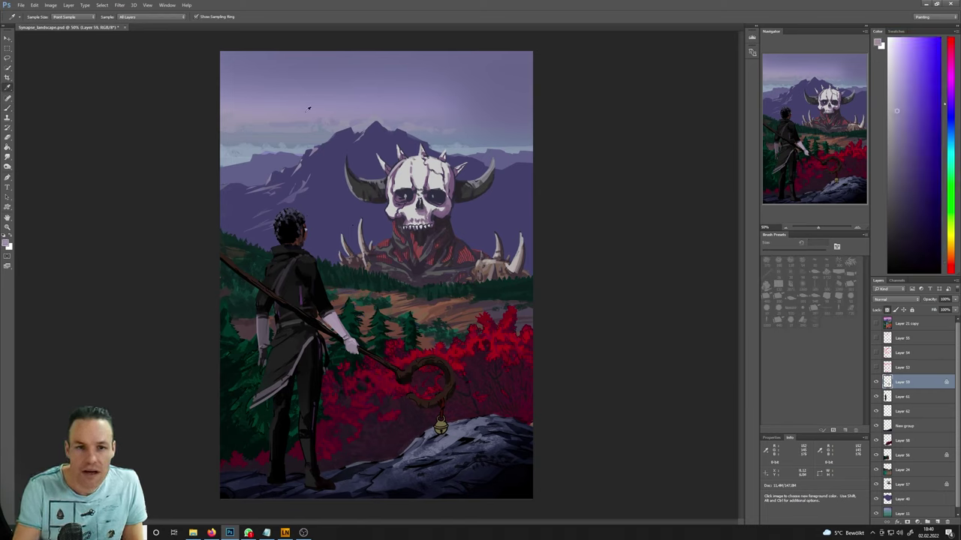
click(247, 118)
key(b)
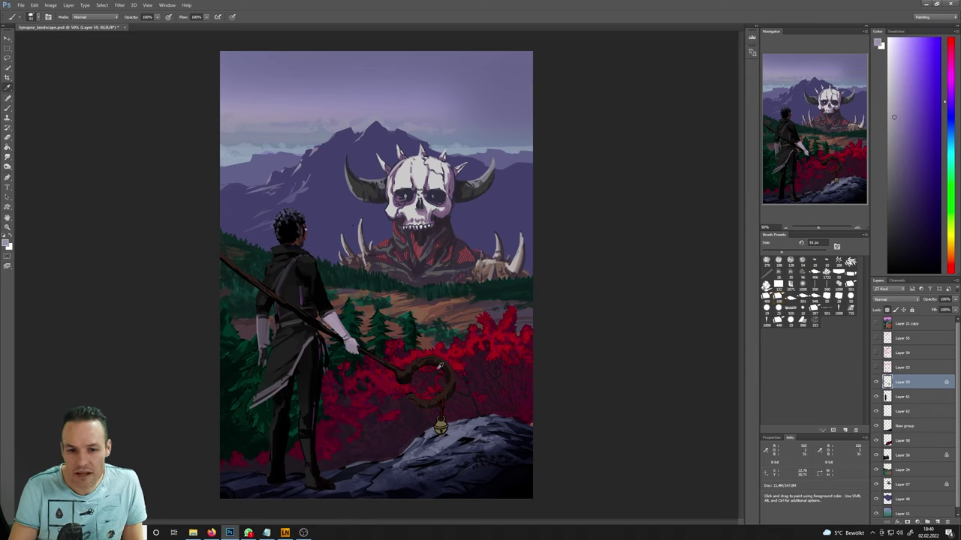
alt+click(437, 358)
click(898, 157)
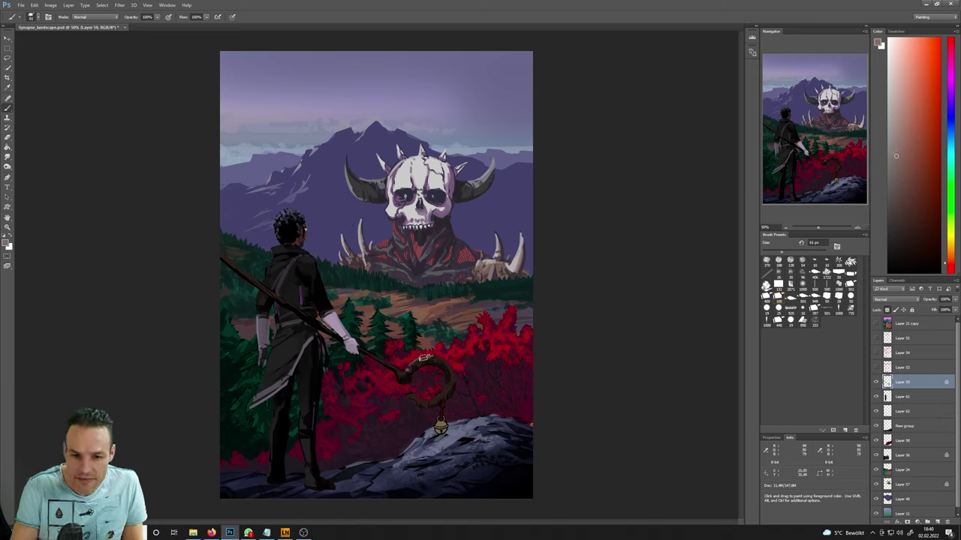
key(bracketleft)
key(bracketleft)
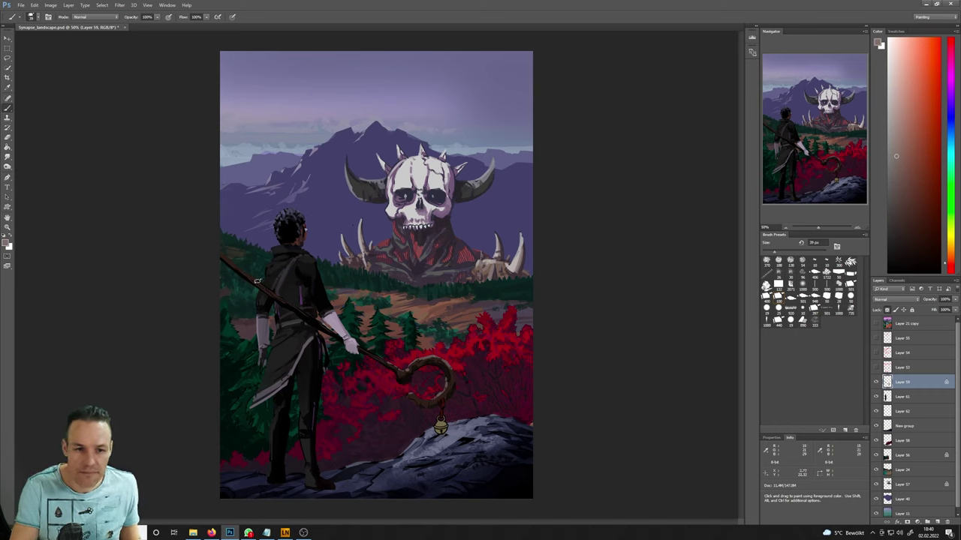
key(shift)
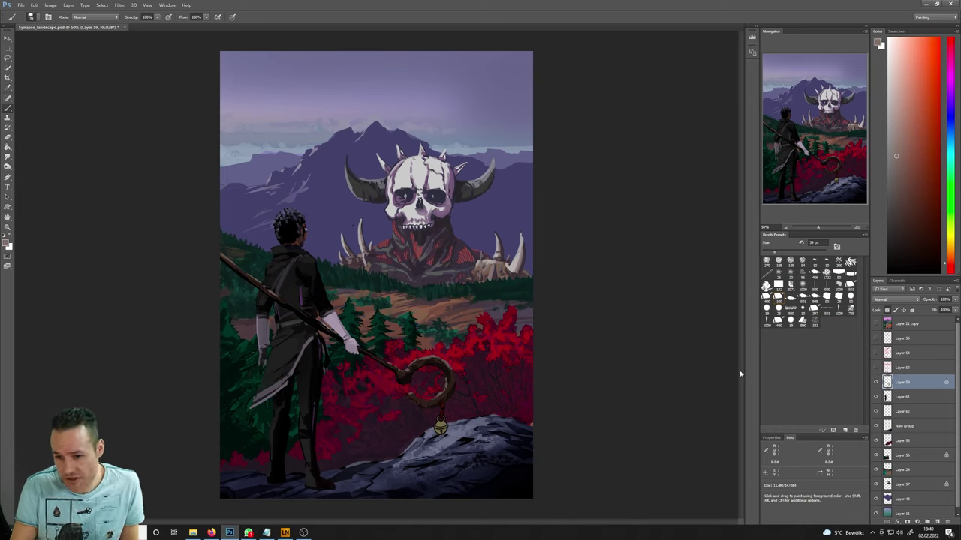
- Clean up the hook's edge above the bell with a smaller Eraser and retouch it with a sampled near-black
key(e)
key(bracketleft)
key(bracketleft)
key(bracketleft)
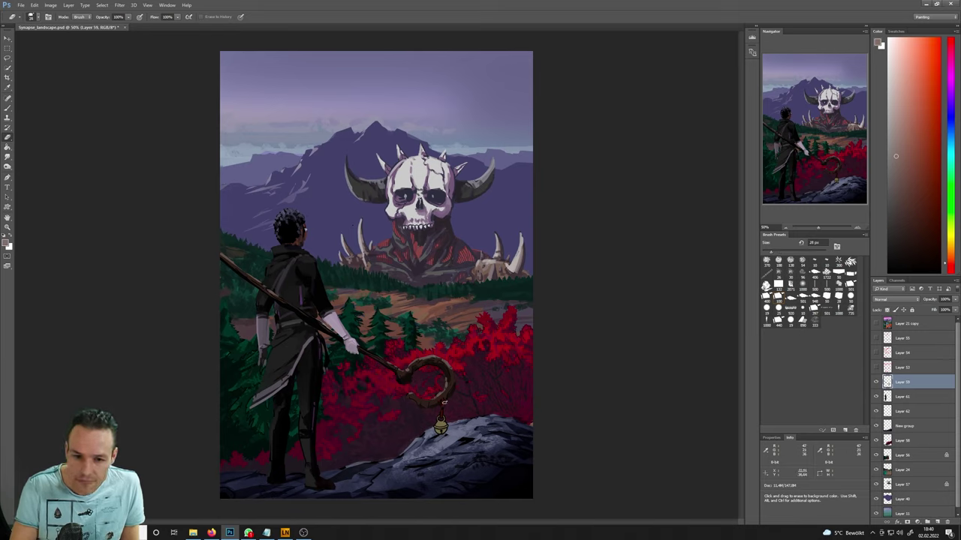
key(b)
key(i)
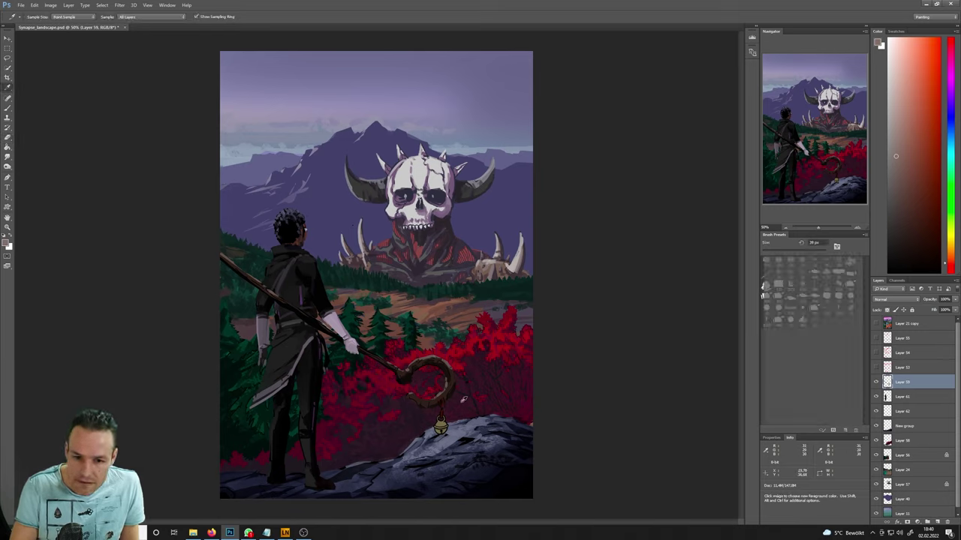
click(468, 379)
key(b)
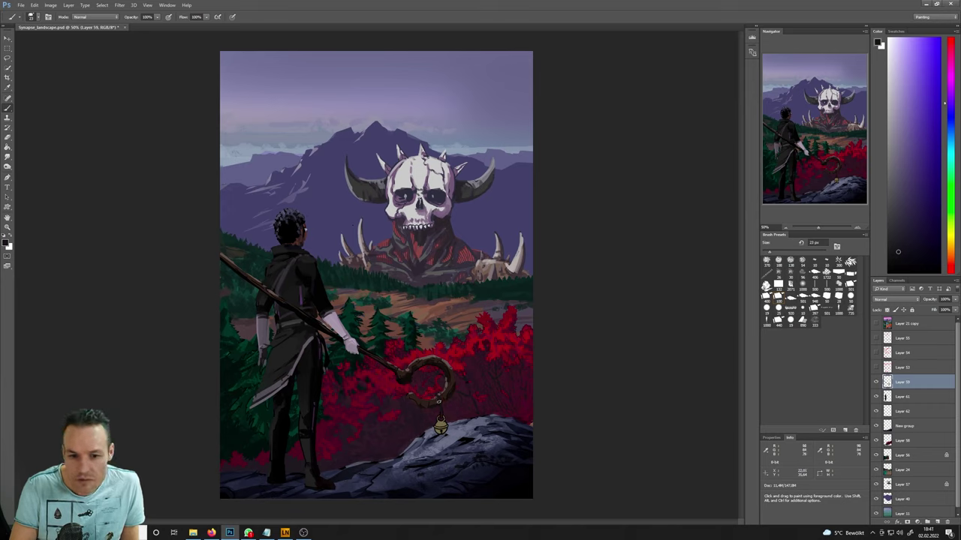
- Retouch the bell's cord and adjoining hook with sampled dark tones, and choose a muted red for the cord's highlights
alt+click(438, 413)
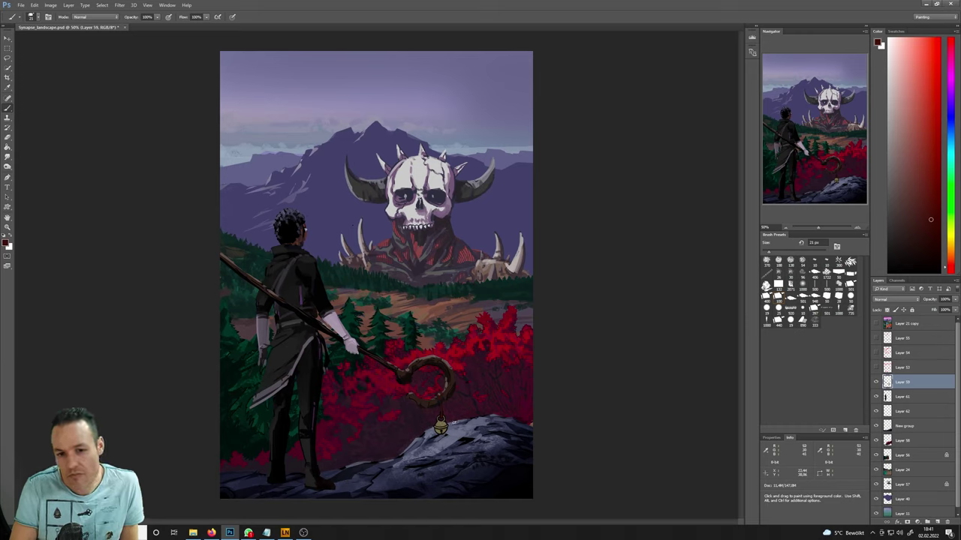
alt+click(450, 391)
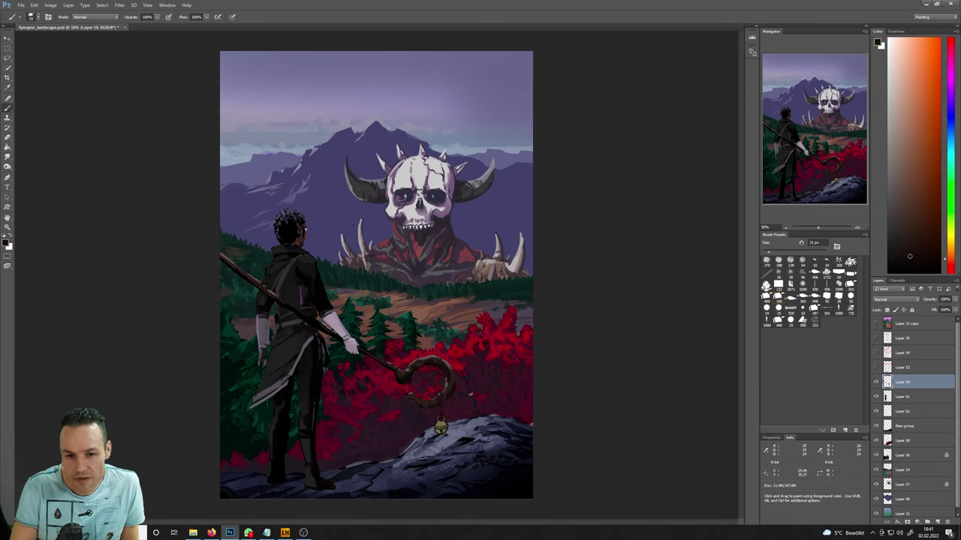
alt+click(455, 386)
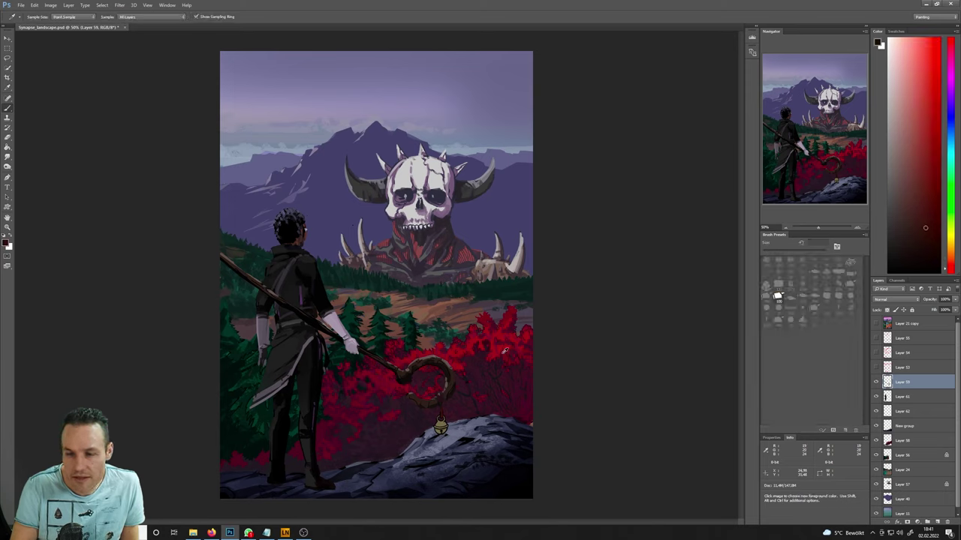
click(904, 167)
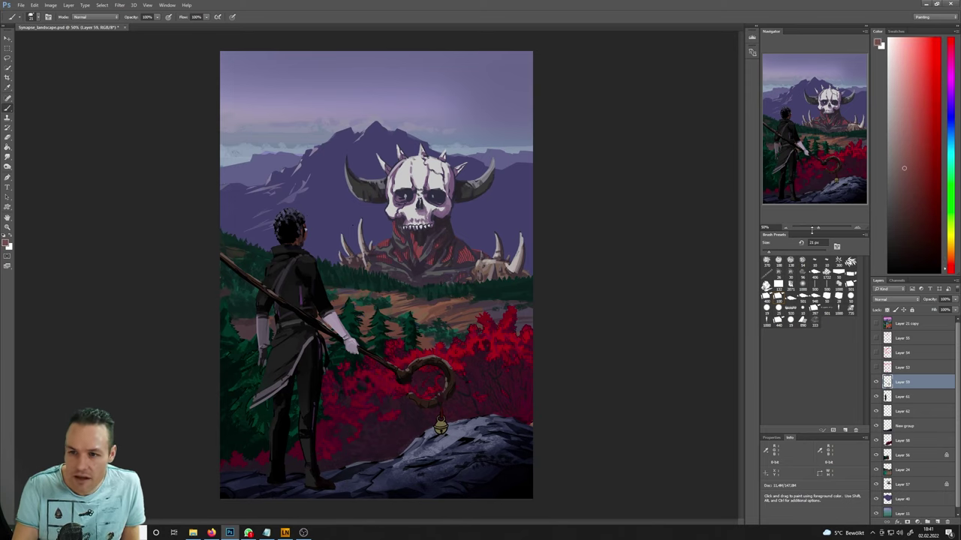
click(912, 169)
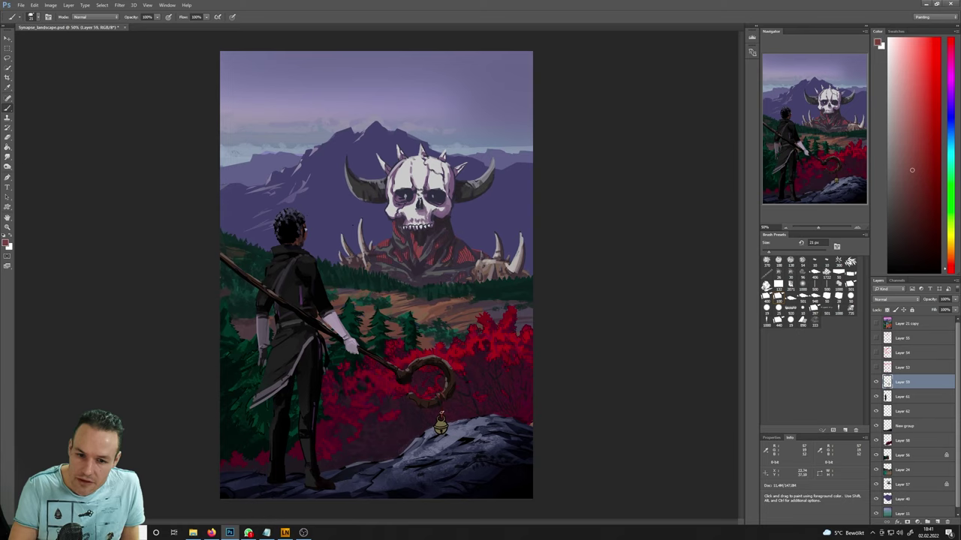
- Shade and highlight the bell with sampled muted yellow, dark violet-blue and pale blue-grey tones
key(alt)
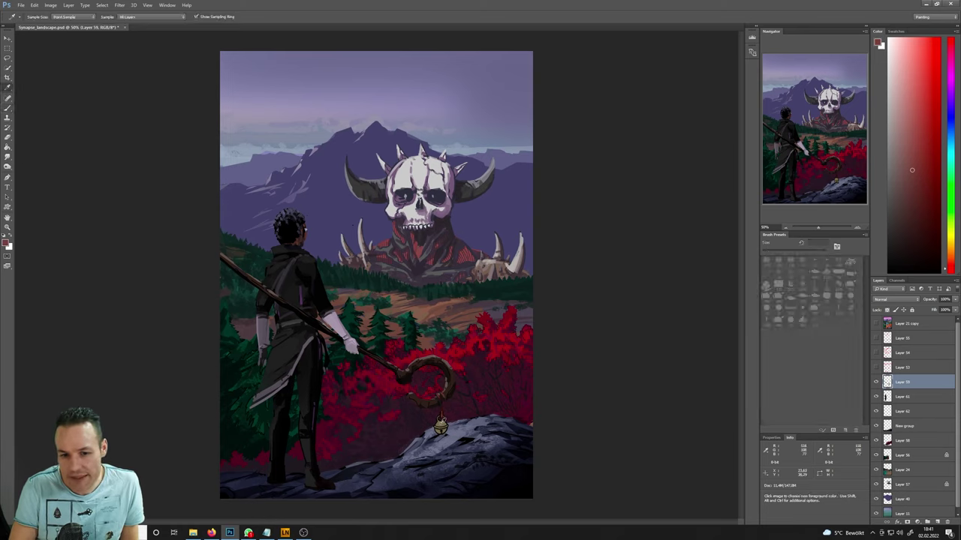
alt+click(441, 424)
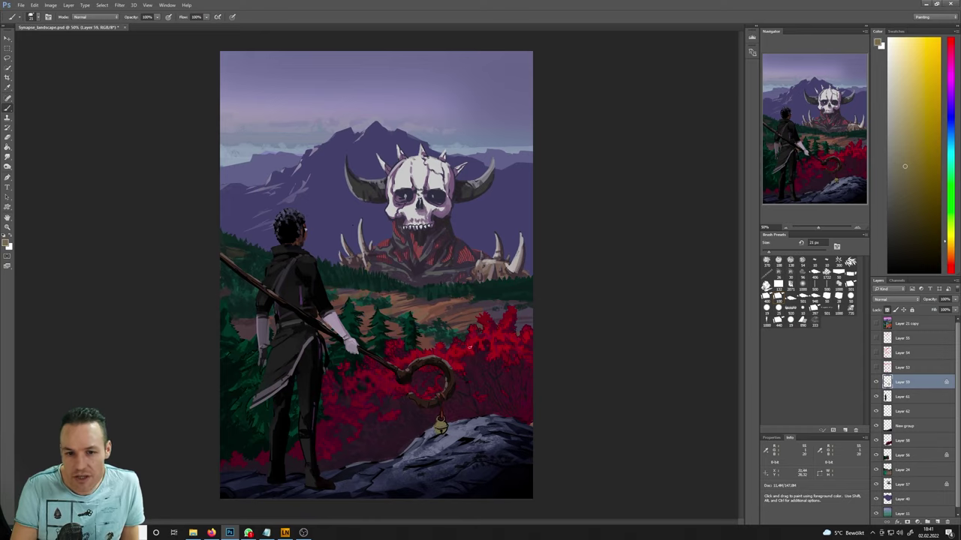
alt+click(529, 201)
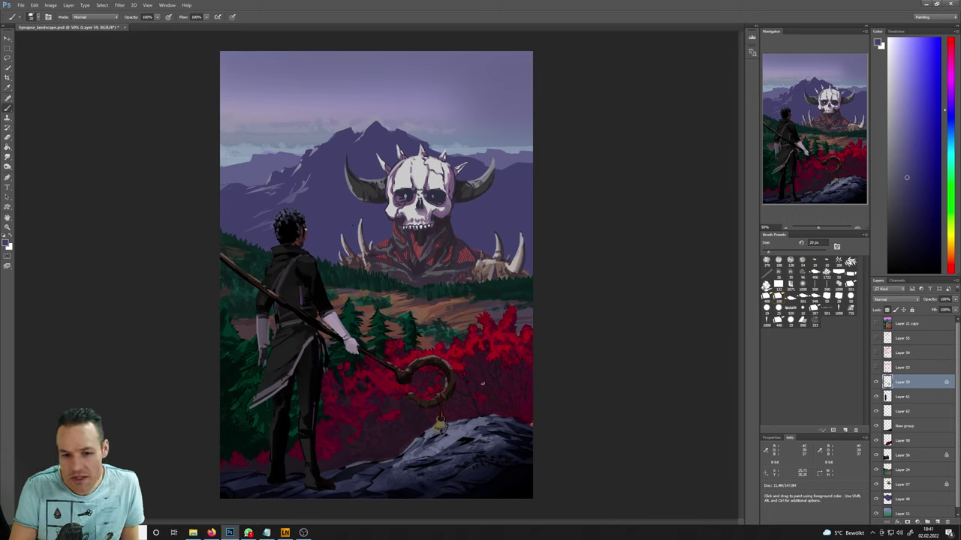
alt+click(453, 443)
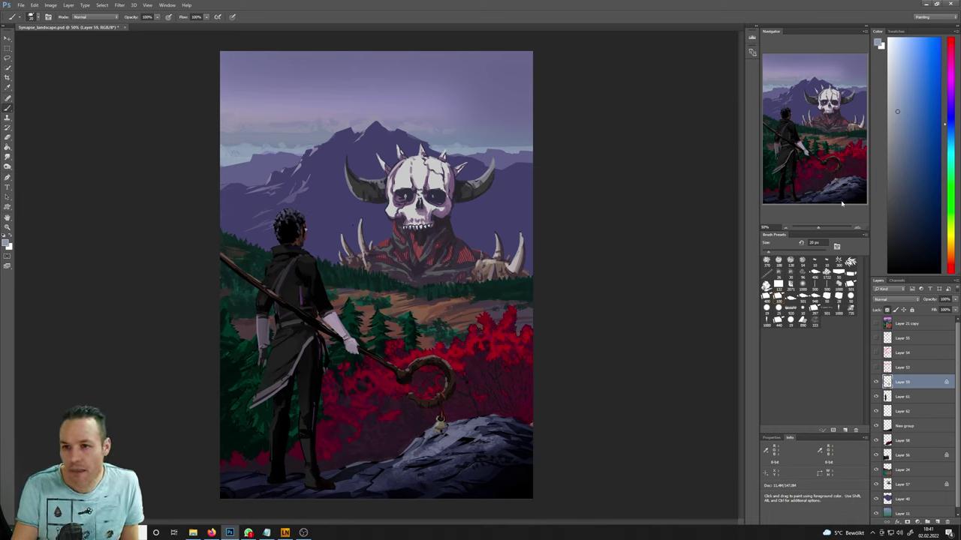
alt+click(352, 223)
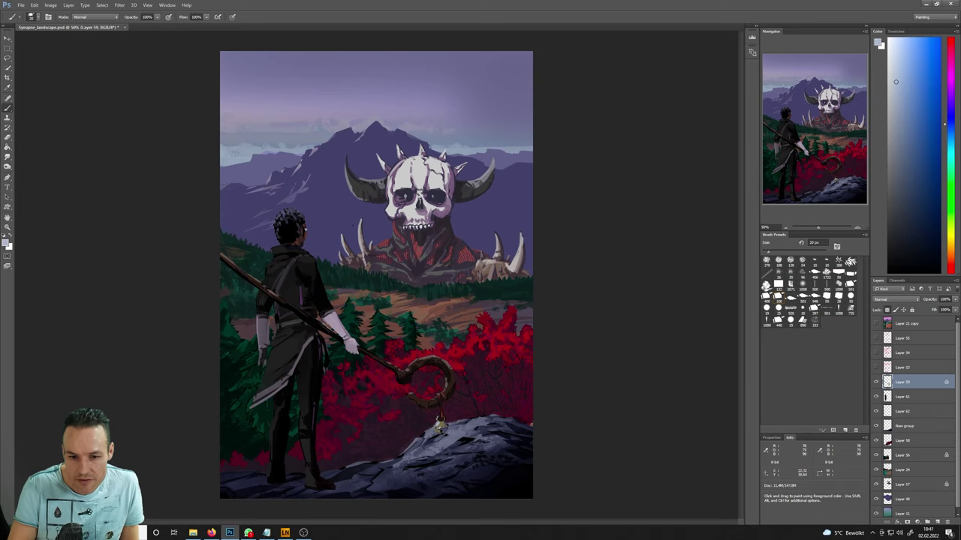
- Refine the bell's small details with a 14 px brush, using sampled olive, black, dark violet and pale blue tones
key(bracketleft)
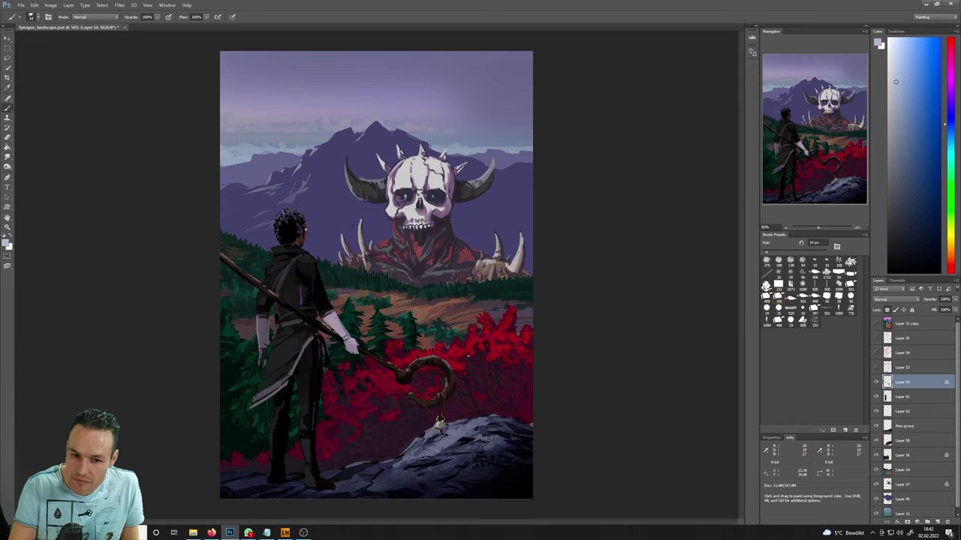
alt+click(440, 425)
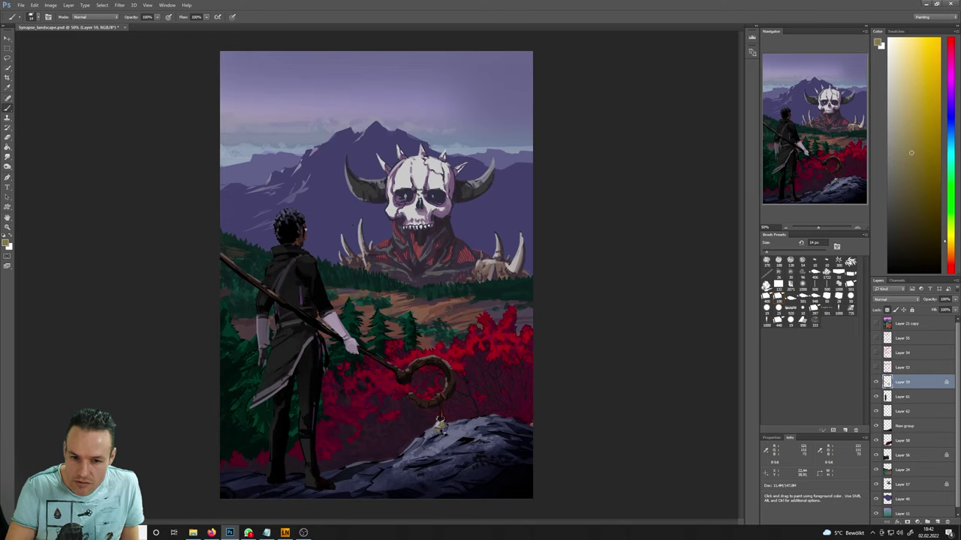
alt+click(468, 439)
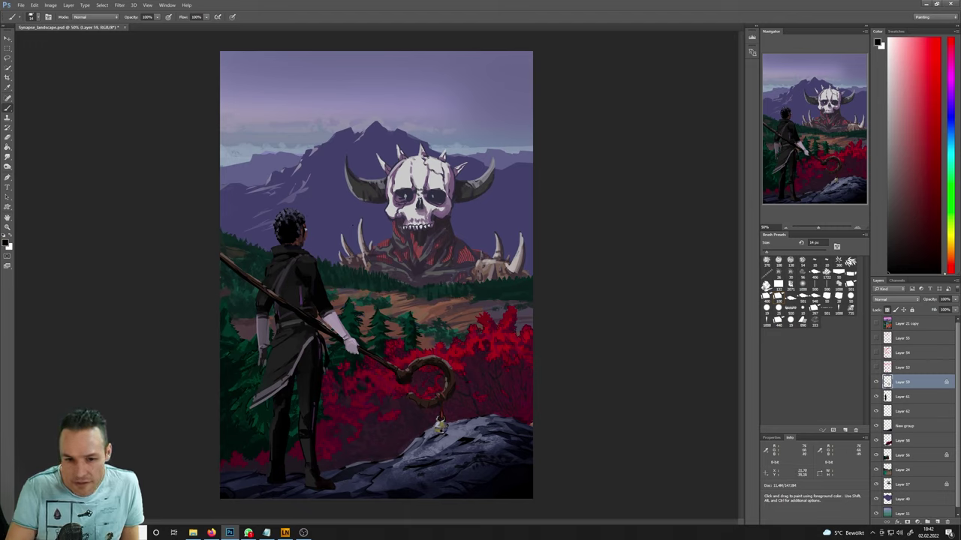
alt+click(442, 426)
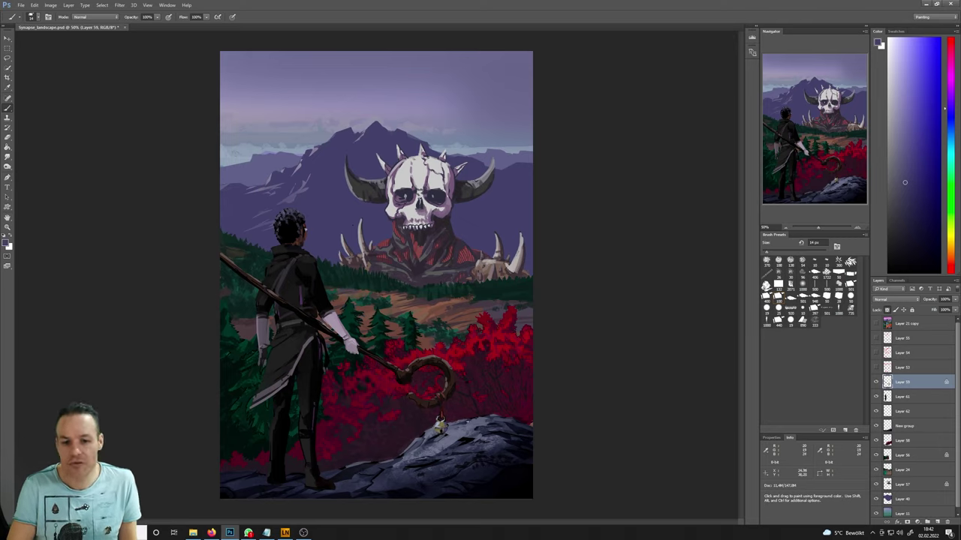
alt+click(440, 423)
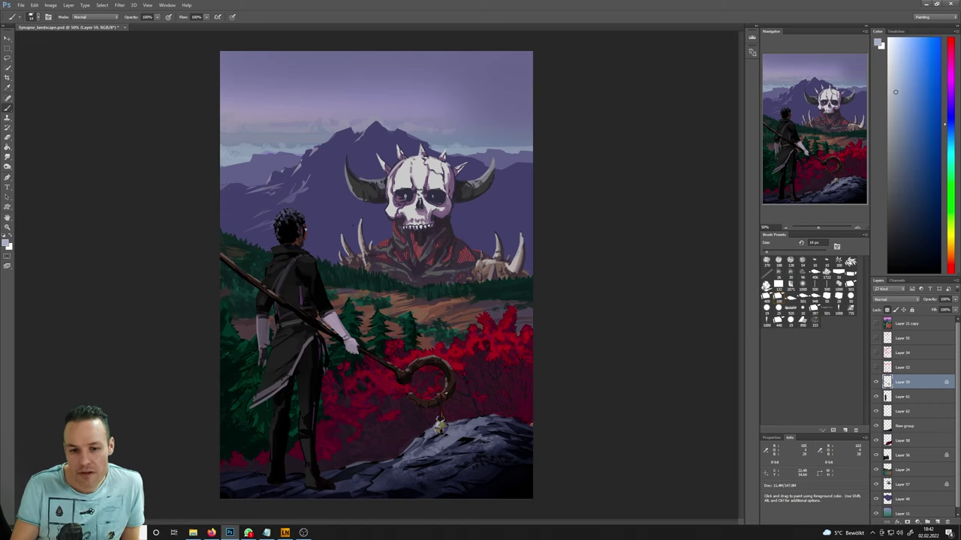
alt+click(452, 366)
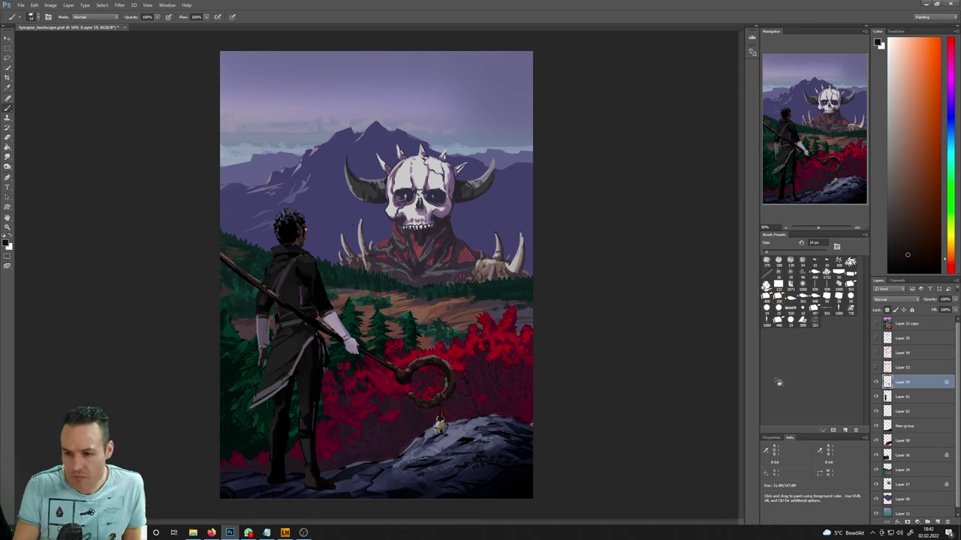
- Compare the painting with and without the figure and staff layers, and make the figure's layer active for touch-ups
click(875, 397)
click(875, 396)
click(875, 396)
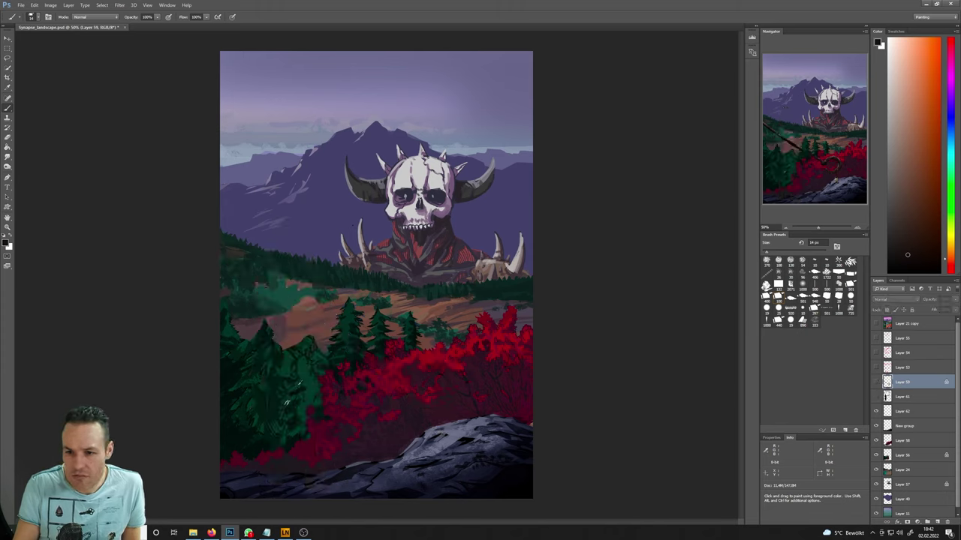
click(901, 396)
click(875, 396)
click(875, 396)
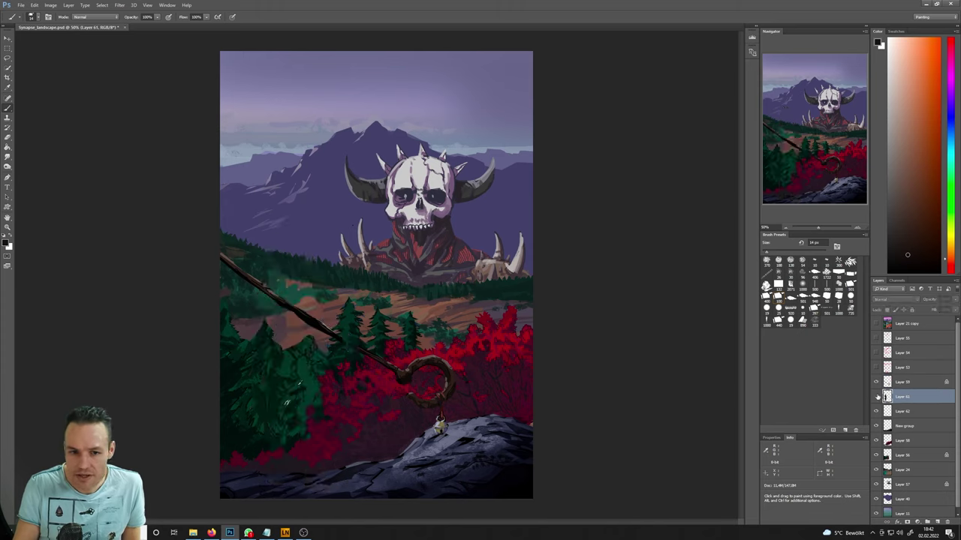
click(875, 396)
key(e)
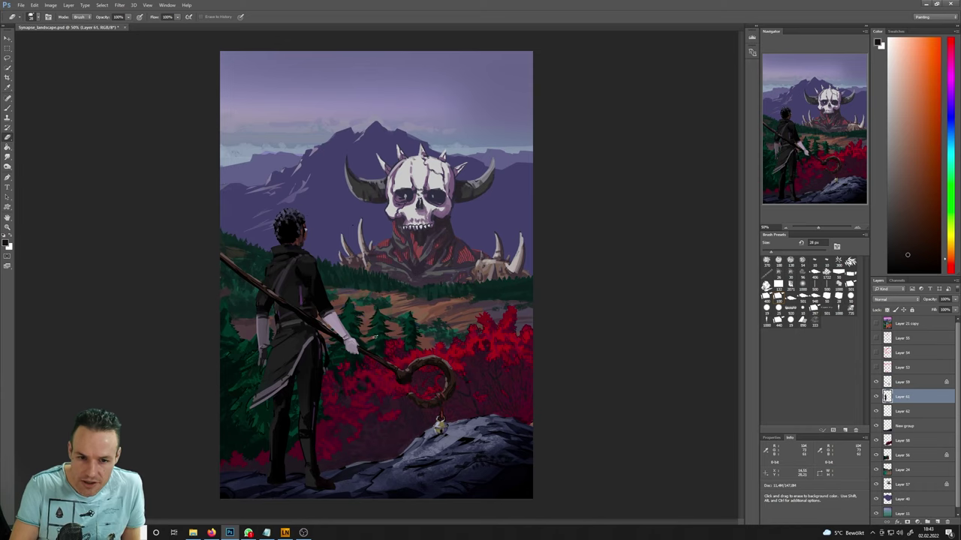
key(b)
key(b)
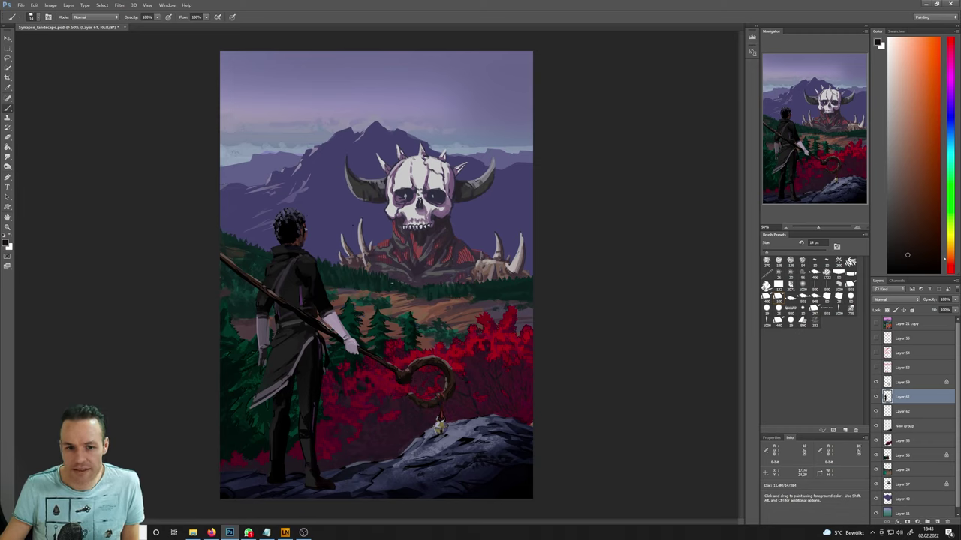
- Reduce the saturation of the red bushes' layer to -18 with Hue/Saturation
click(875, 440)
click(875, 440)
click(908, 441)
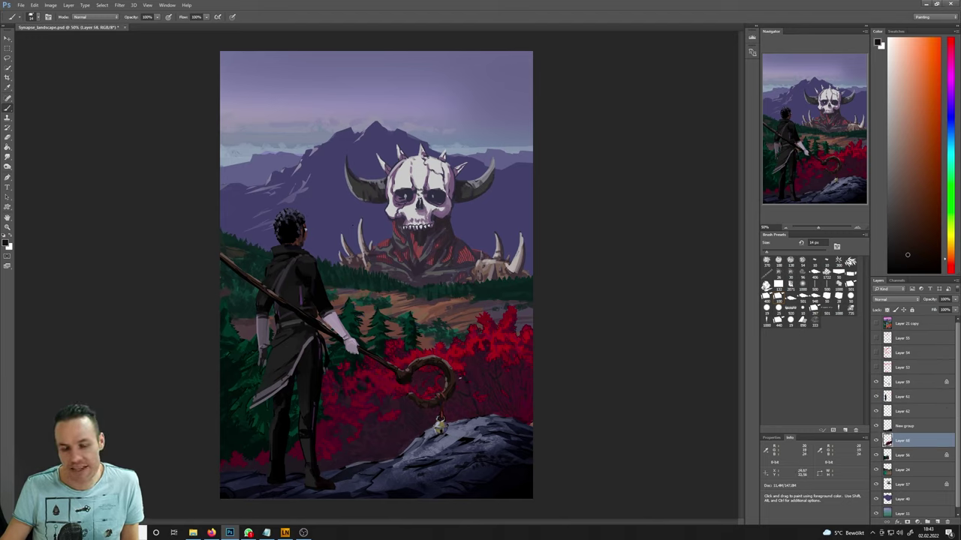
click(51, 5)
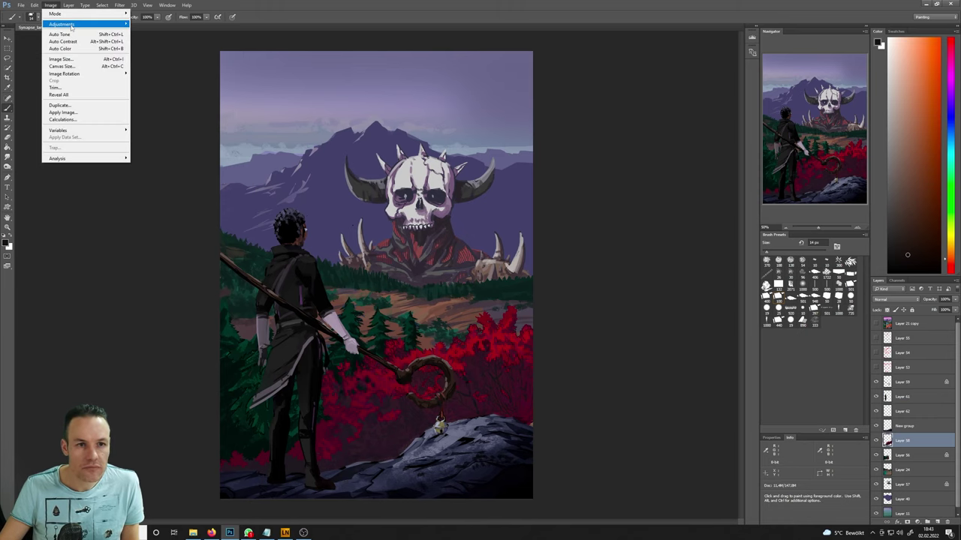
mouse_move(72, 24)
click(166, 63)
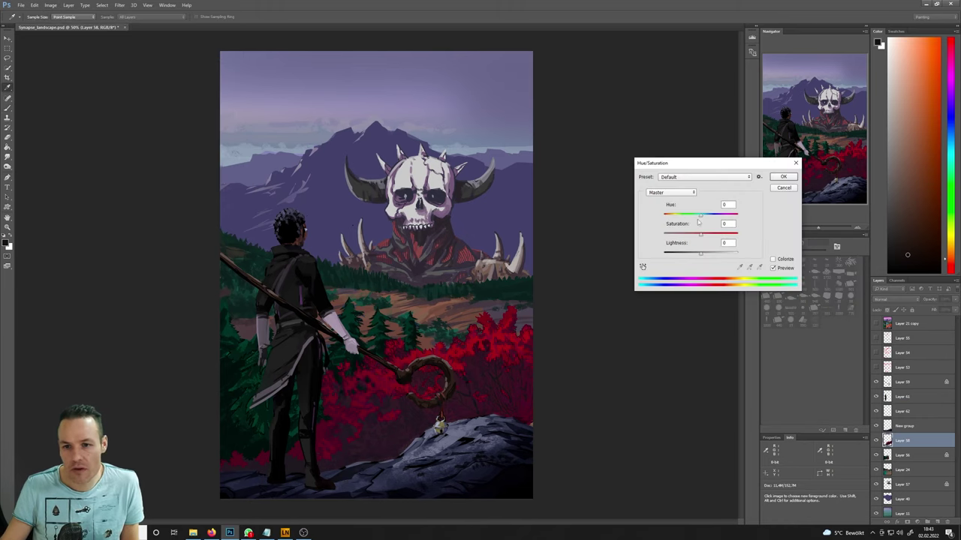
drag(699, 232, 694, 239)
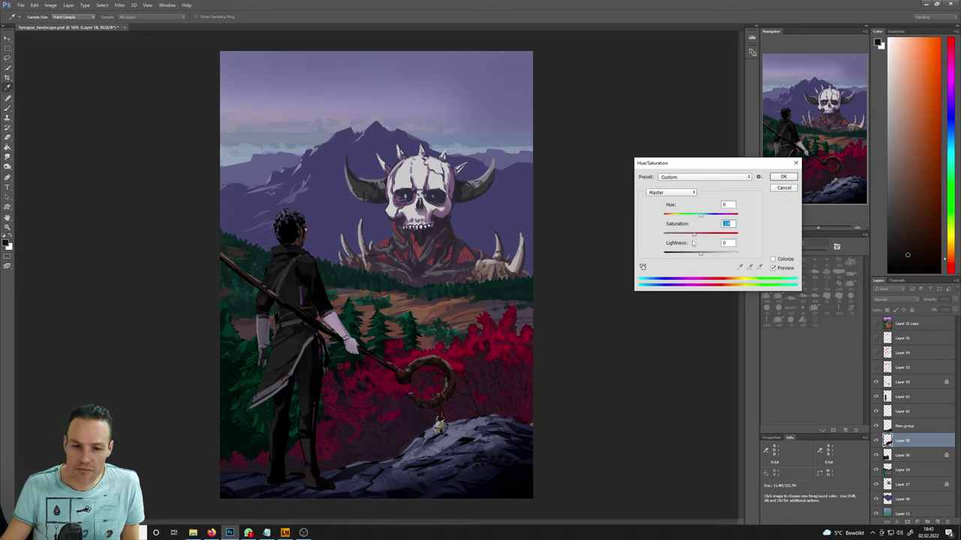
click(774, 268)
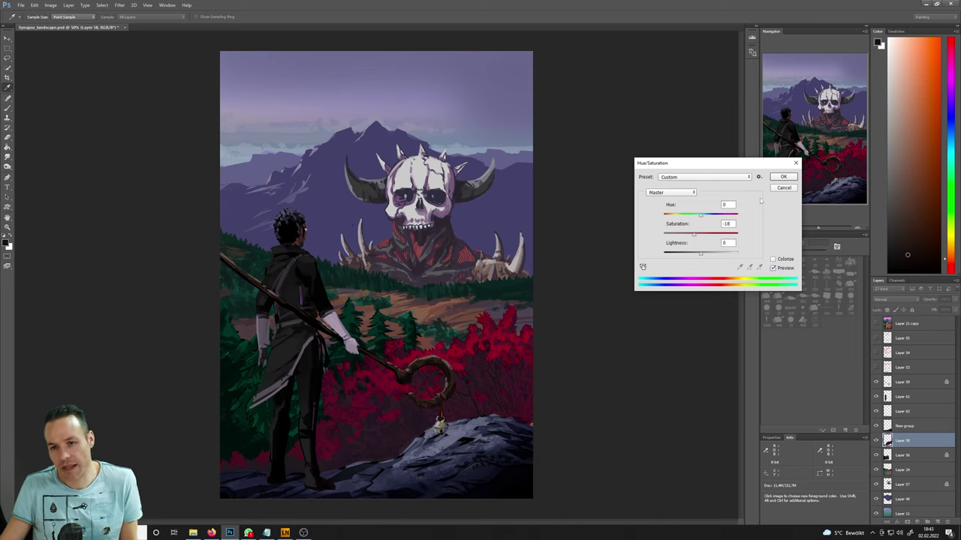
click(794, 178)
key(b)
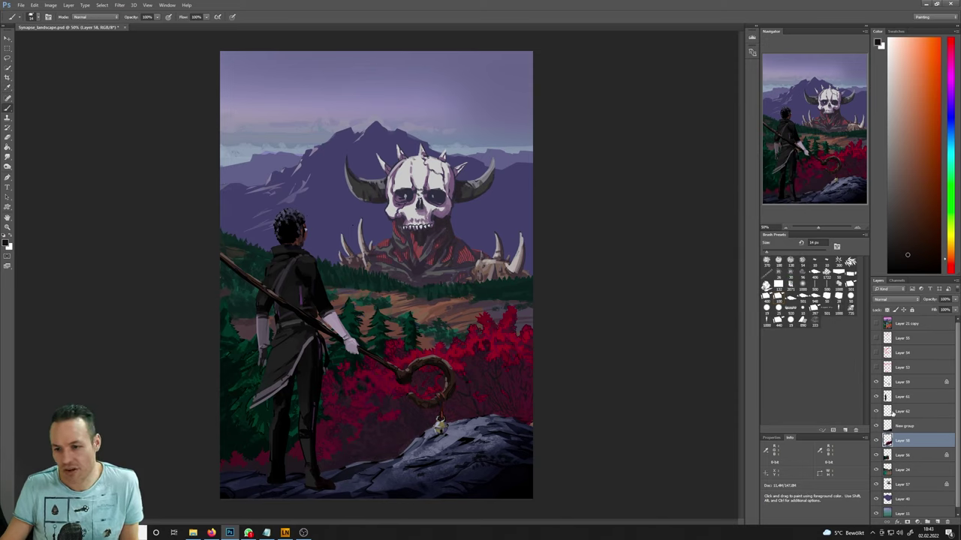
- Select the 25 px hard round brush and merge the staff and bell layer with the figure's layer
click(875, 382)
click(875, 382)
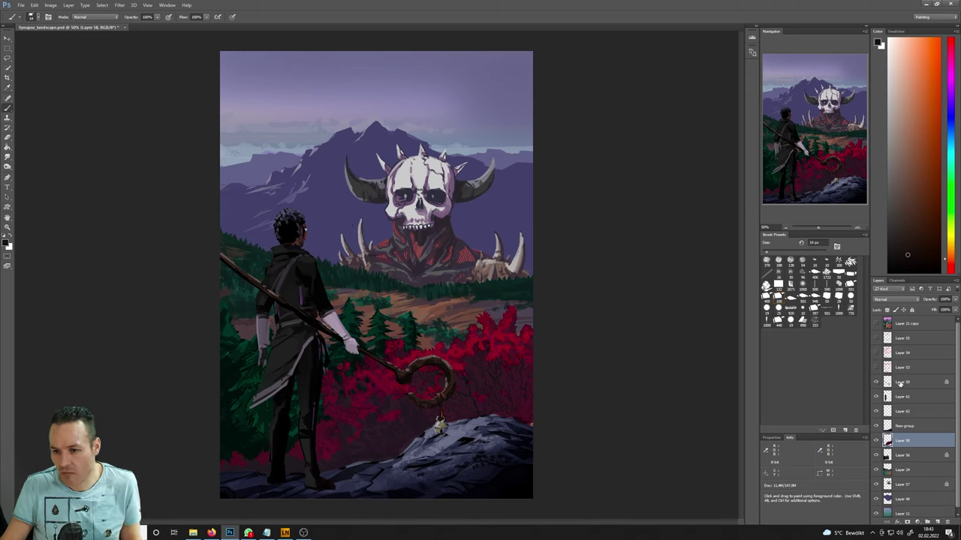
click(895, 383)
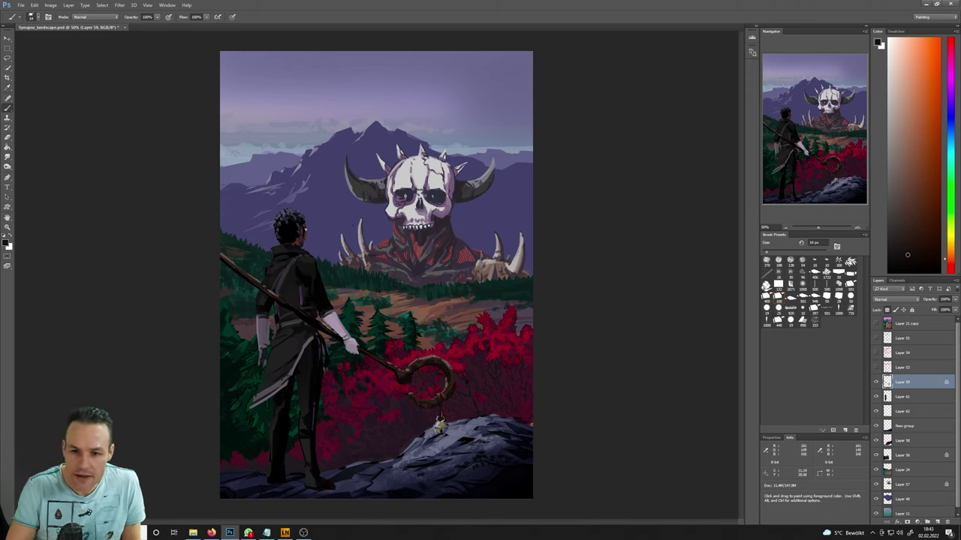
click(778, 309)
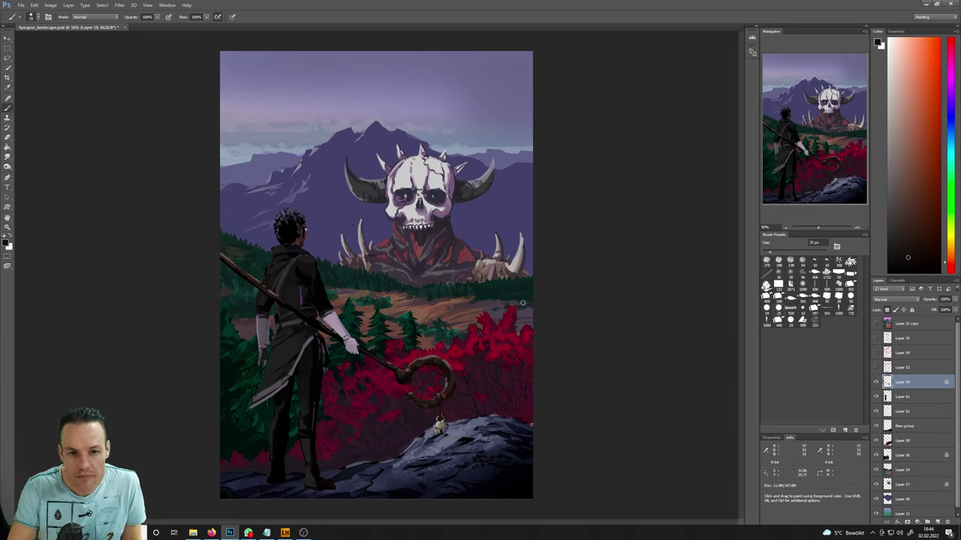
right_click(905, 396)
click(880, 275)
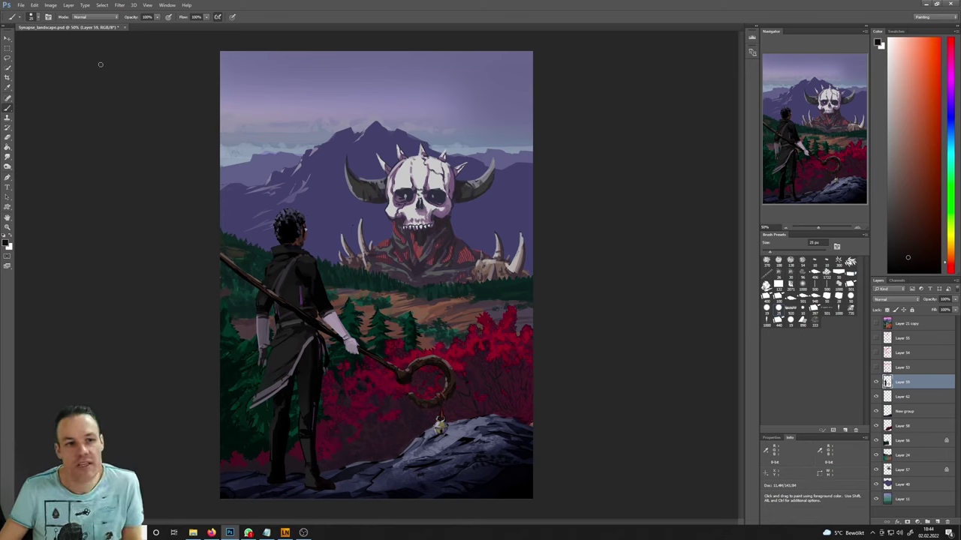
- Apply Brightness/Contrast to the merged figure layer with brightness 32 and contrast 44, comparing it with the original first
click(51, 5)
mouse_move(69, 26)
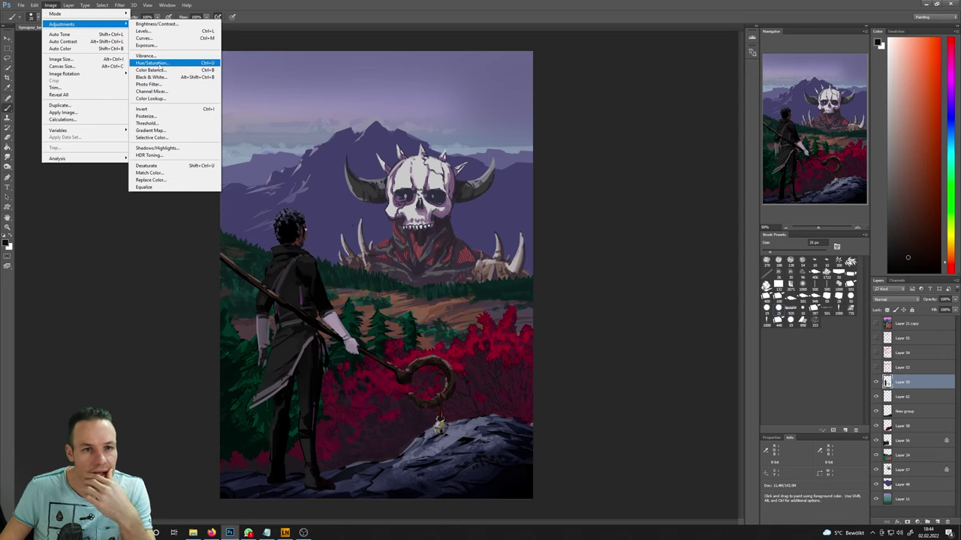
click(157, 23)
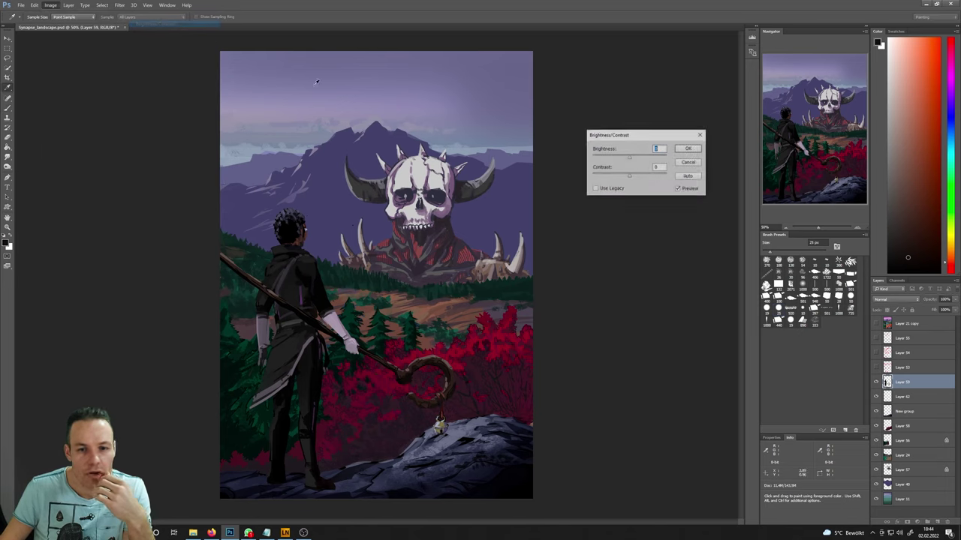
drag(629, 178, 638, 159)
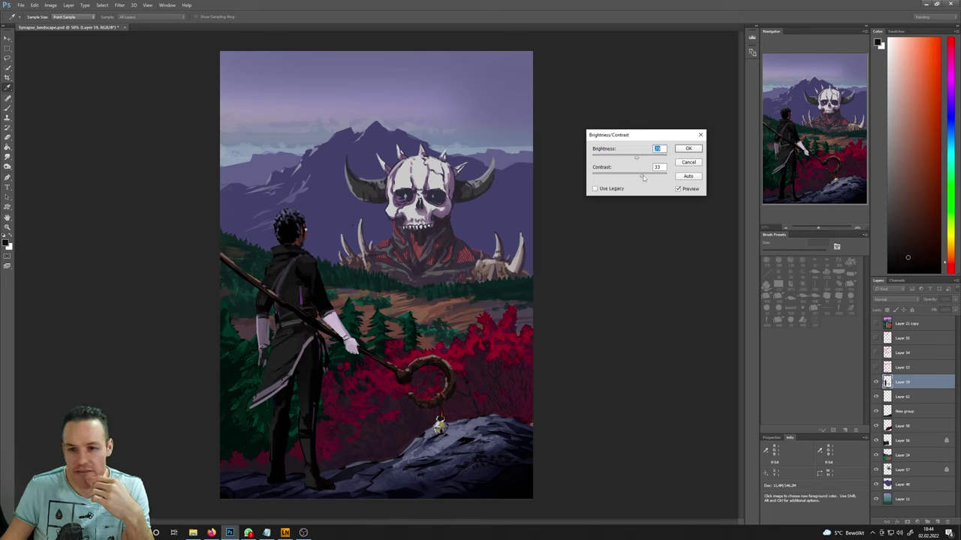
drag(645, 179, 639, 159)
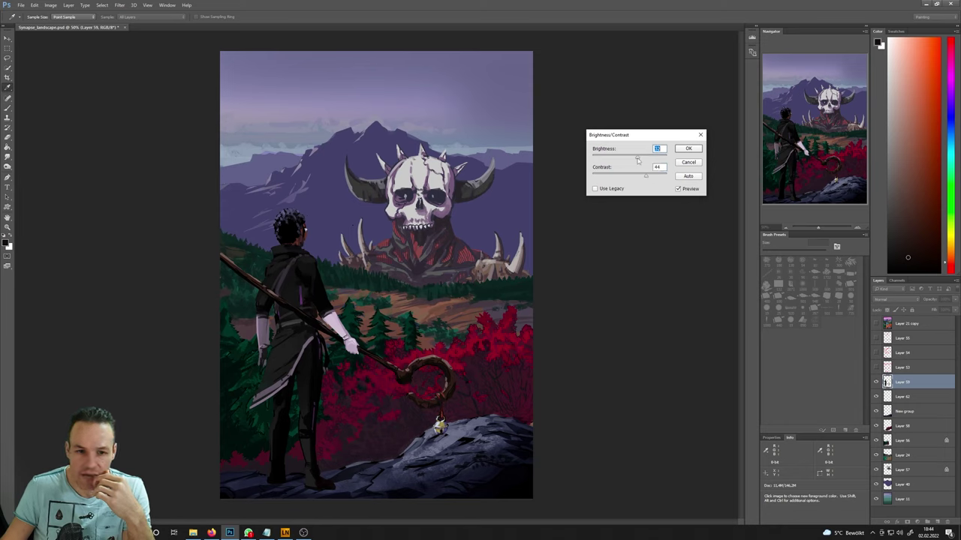
click(678, 189)
click(678, 189)
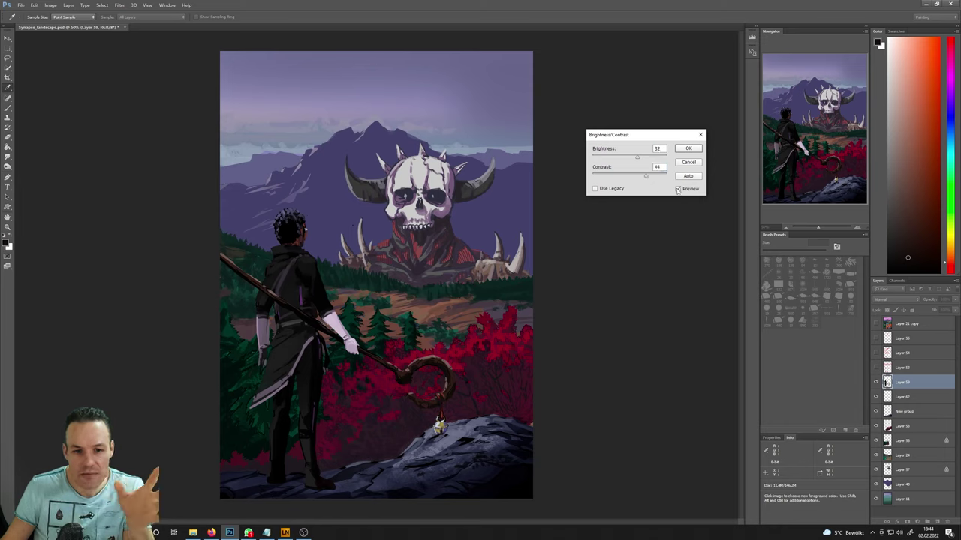
click(678, 189)
click(678, 189)
click(677, 189)
click(678, 189)
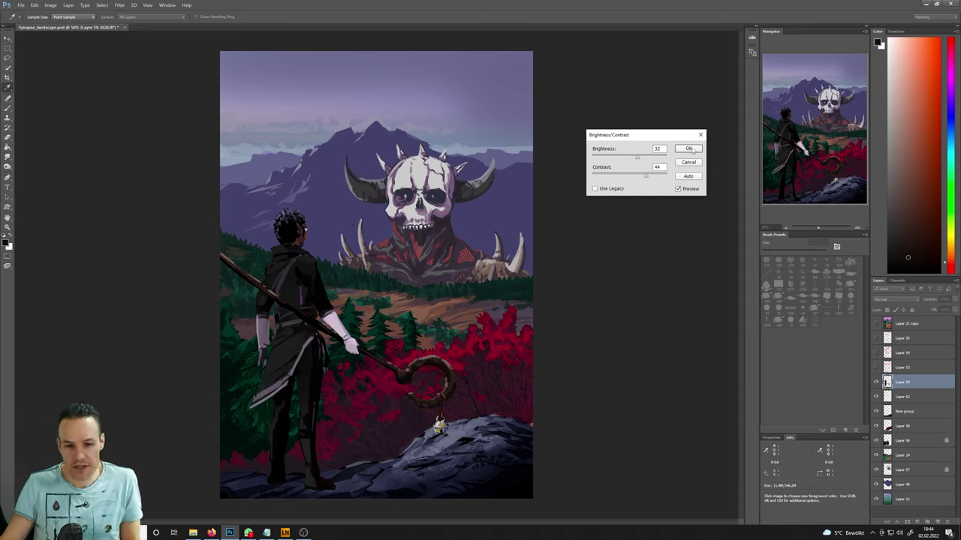
click(689, 149)
key(b)
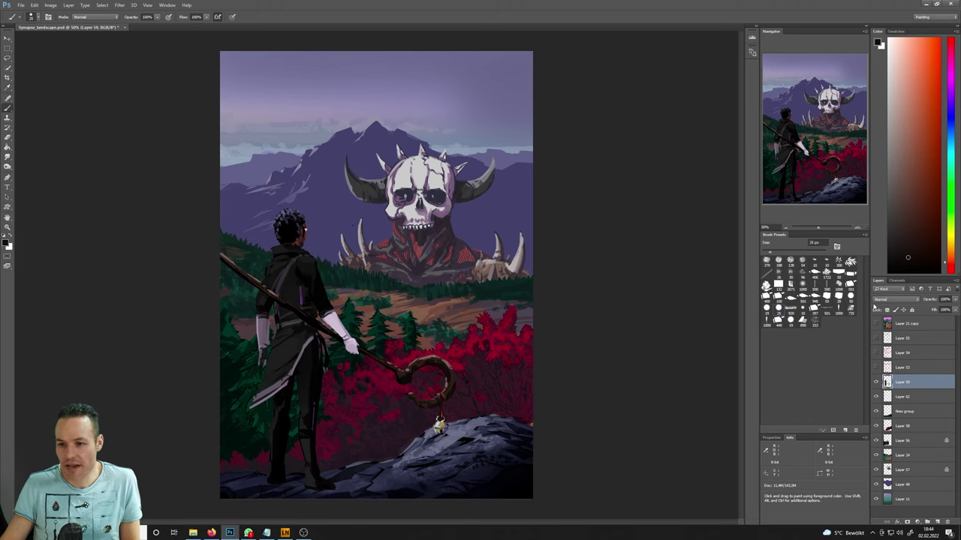
- Add a new layer clipped to the merged figure layer and sample the mountains' dark violet-blue as the paint color
click(936, 526)
right_click(901, 386)
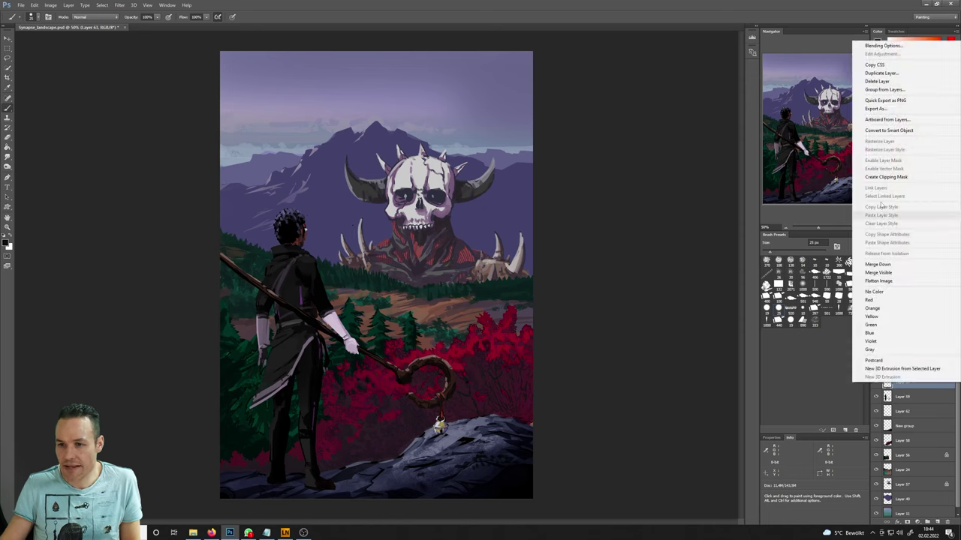
click(886, 177)
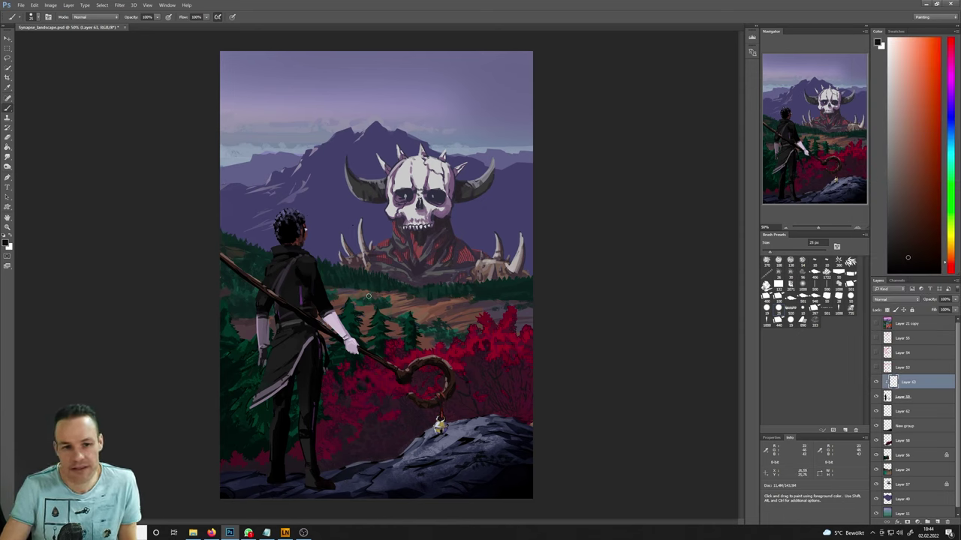
alt+click(338, 180)
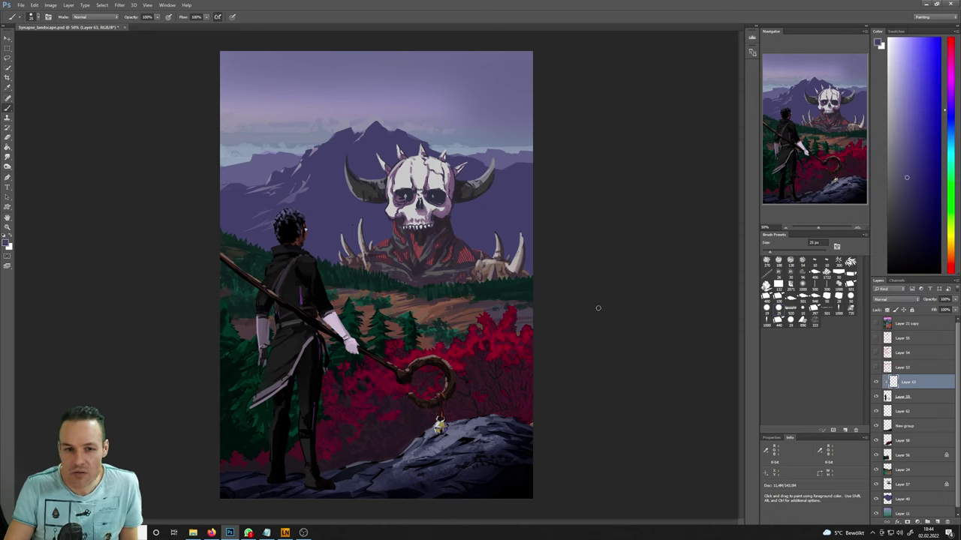
- Sample the sky's violet and lighten it to a pale lavender as the paint color for the figure's highlights
alt+click(445, 83)
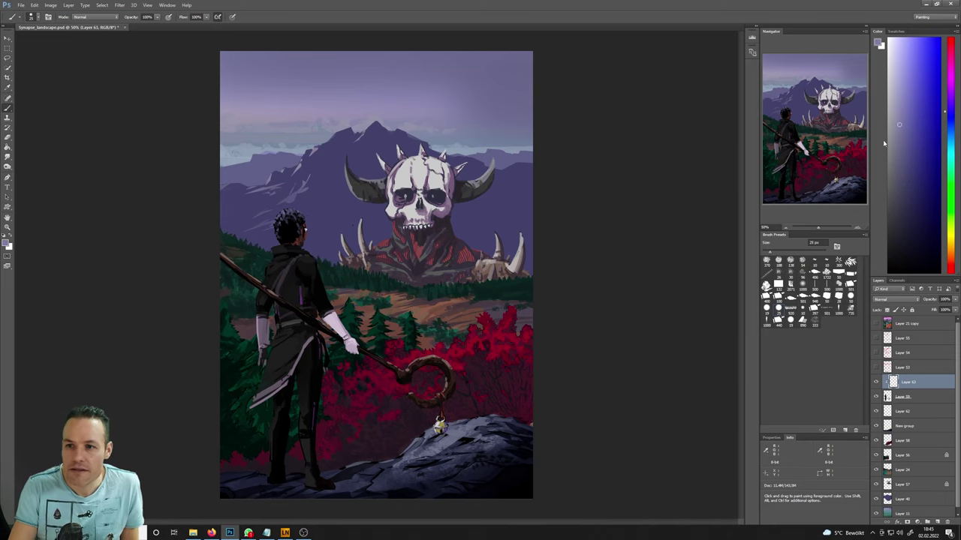
click(897, 104)
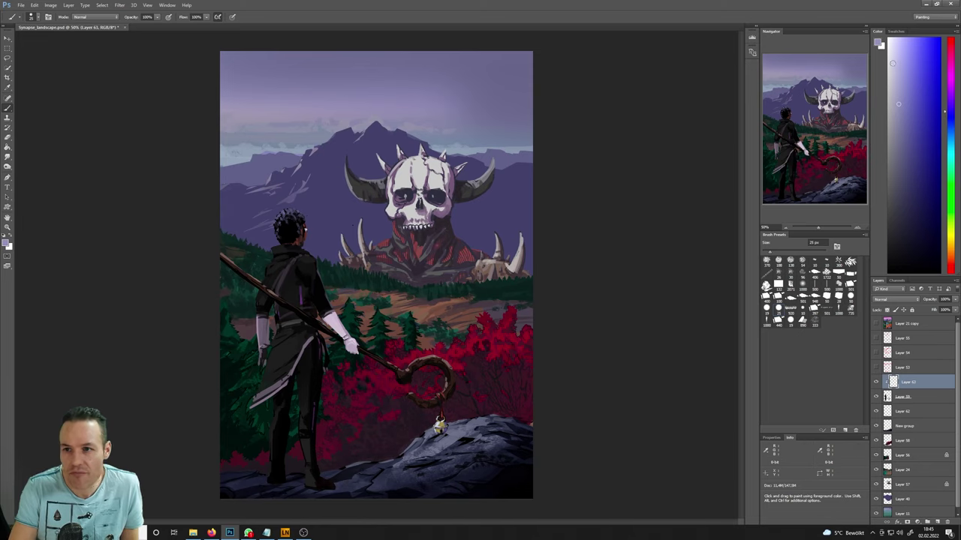
click(898, 57)
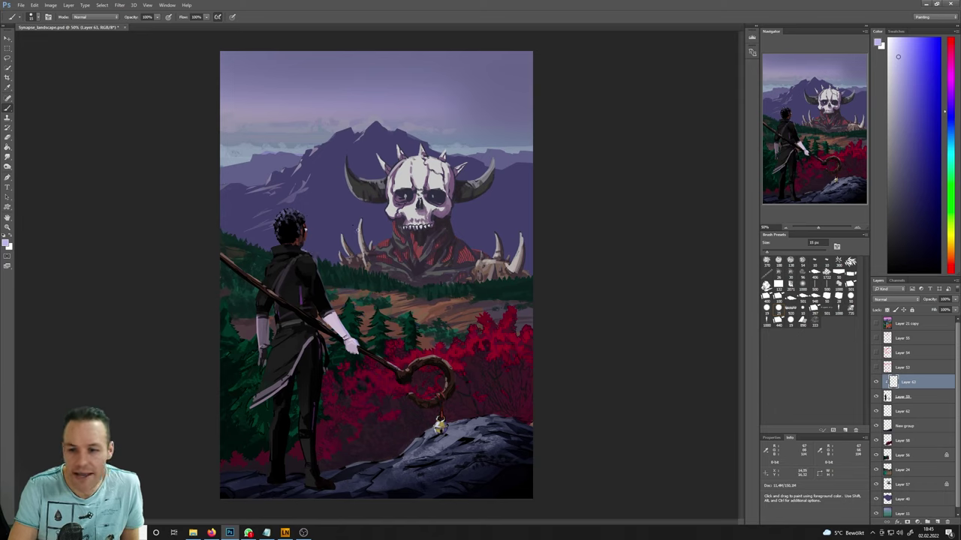
- Paint thin pale lavender rim highlights along the figure's leg edges and trim them with the 25 px hard round eraser
key(e)
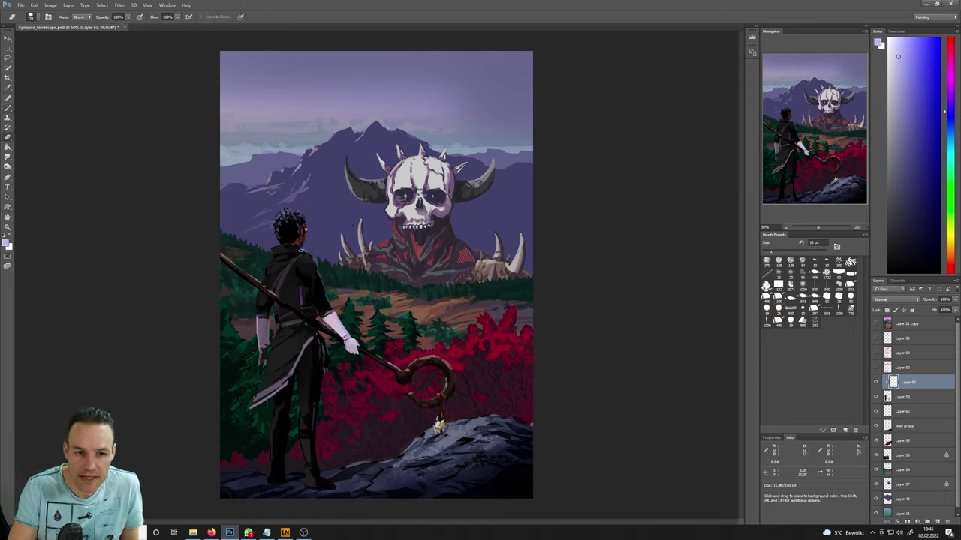
key(b)
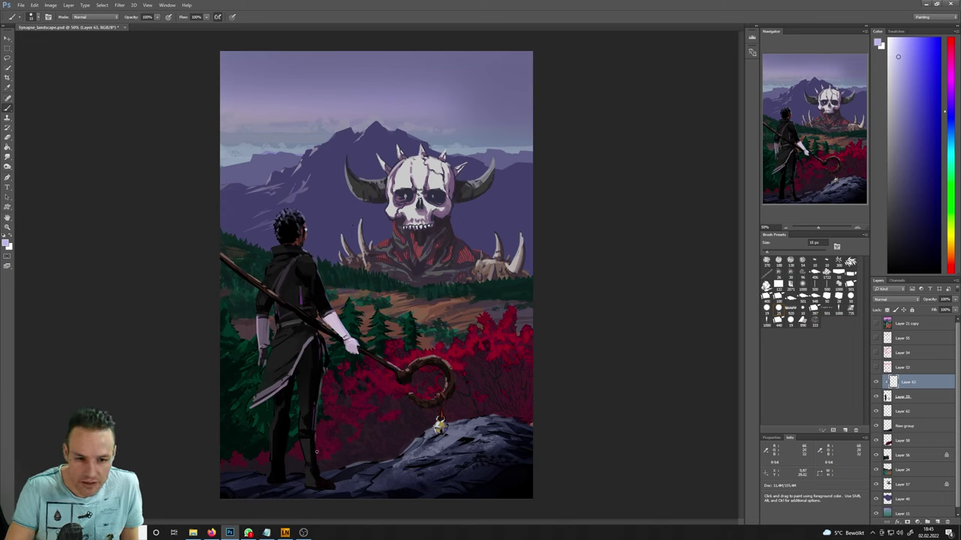
key(e)
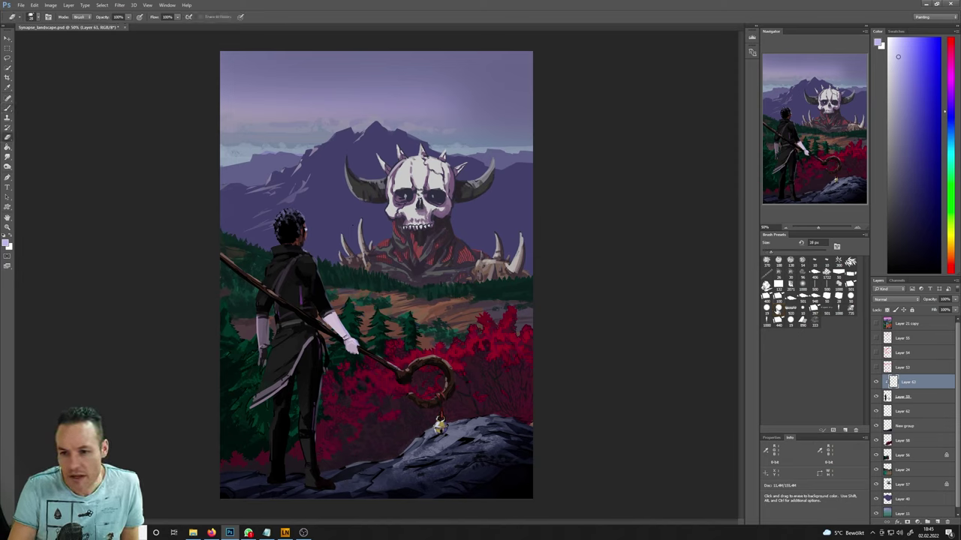
click(778, 311)
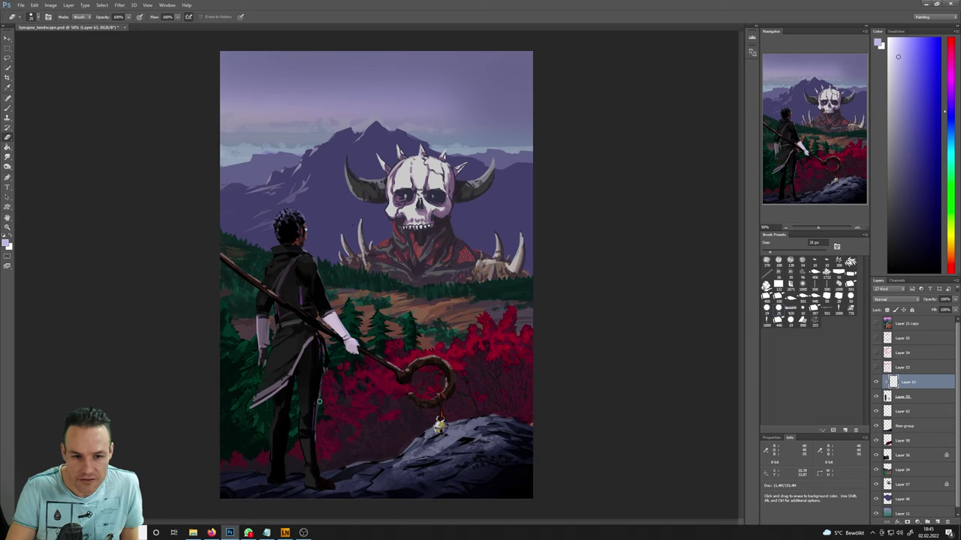
key(b)
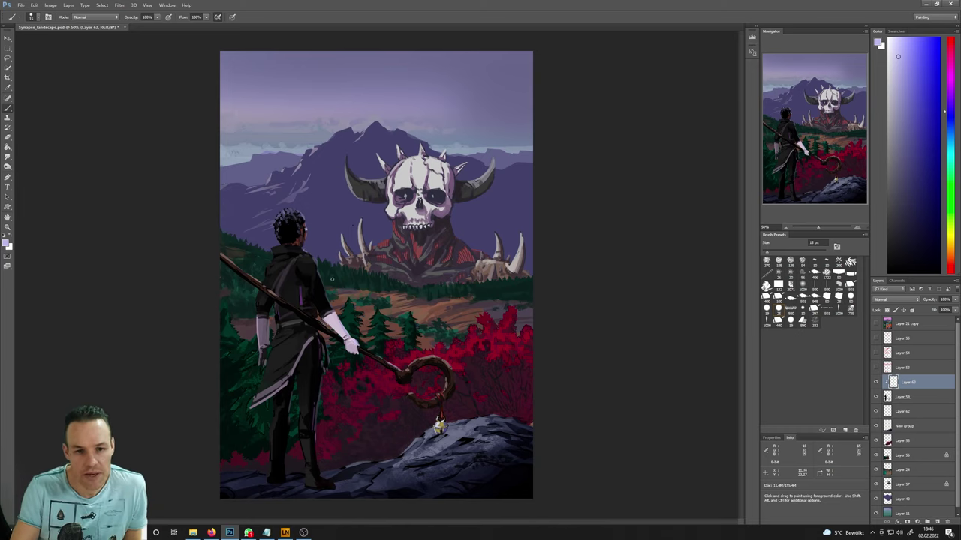
- Touch up the figure's coat with dark grey and near-black tones, sampling the darks from the coat
key(x)
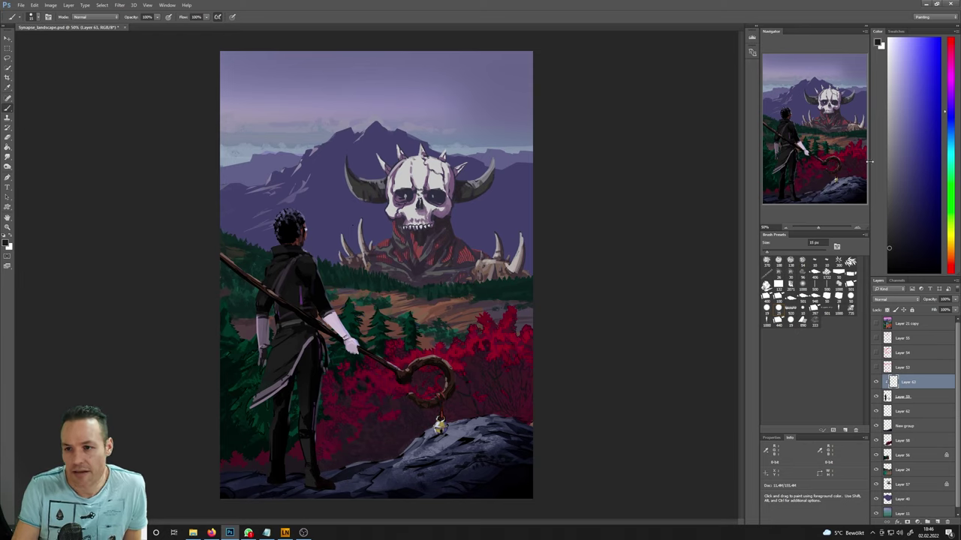
drag(892, 207, 890, 195)
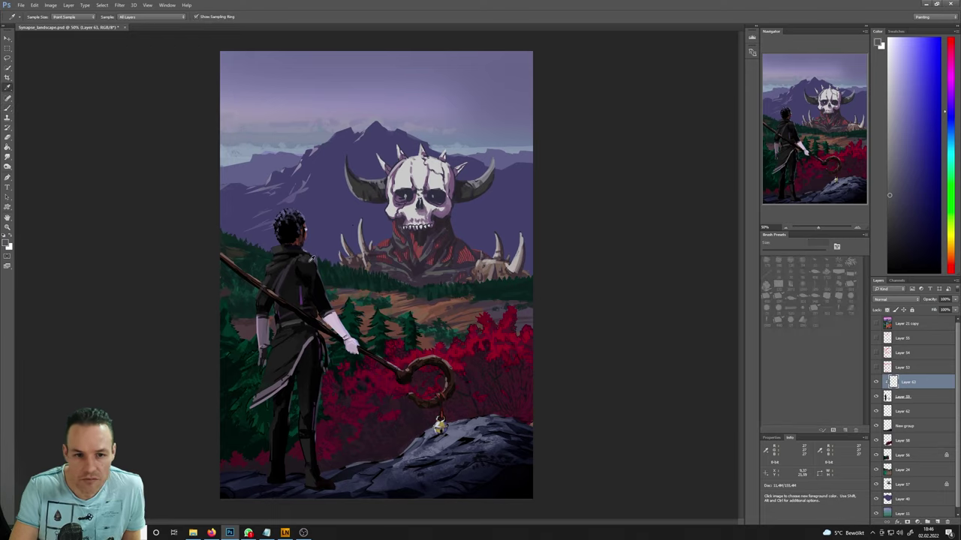
alt+click(309, 264)
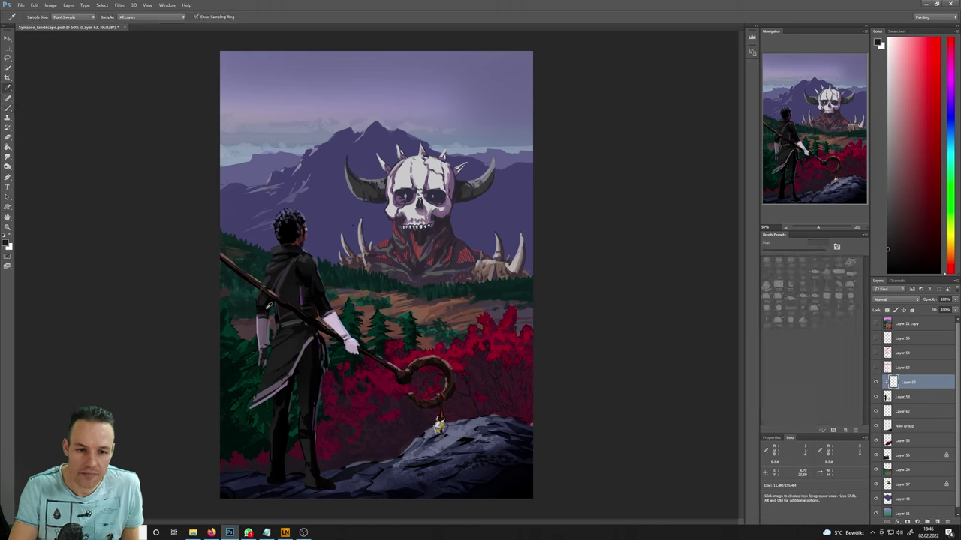
alt+click(268, 304)
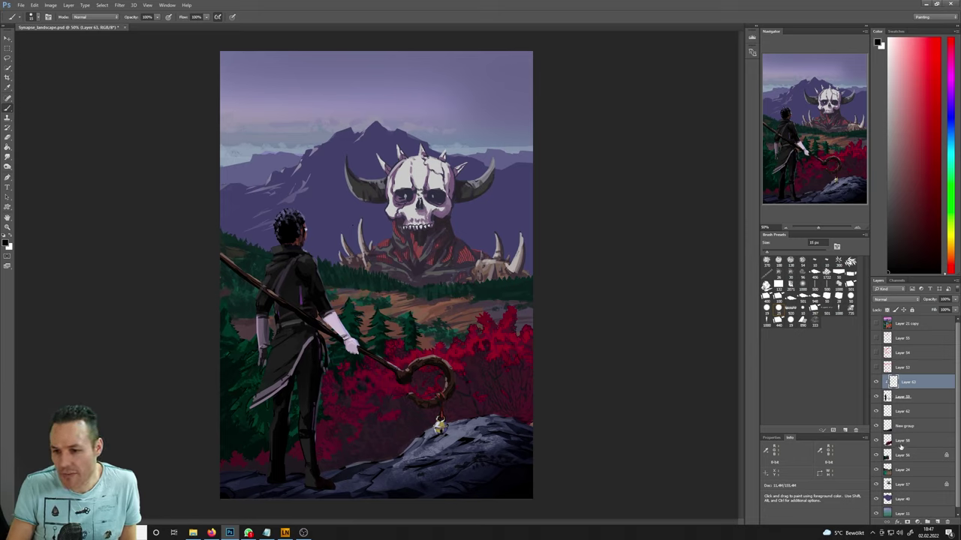
- Select the skull creature's layer, choose a large irregular textured brush and sample the sky's lavender
click(893, 485)
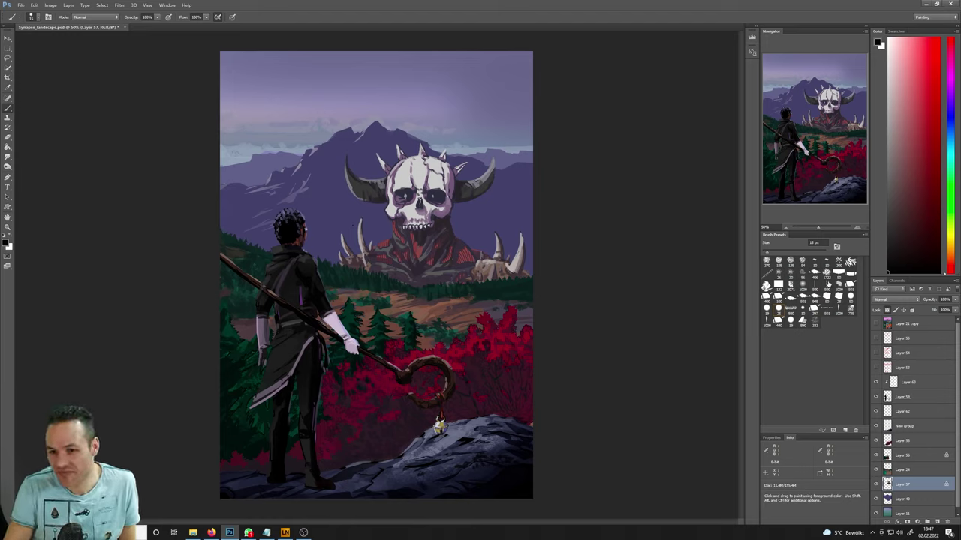
click(778, 309)
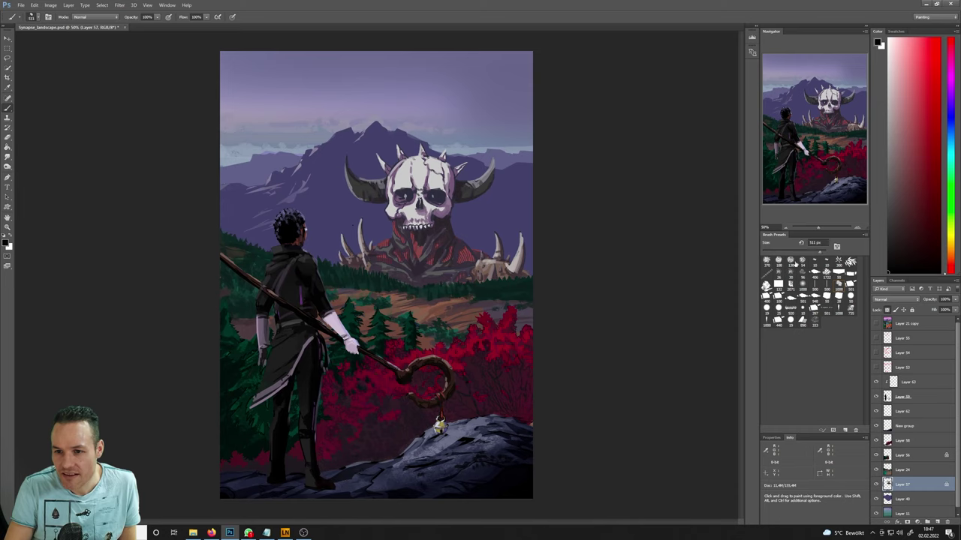
key(i)
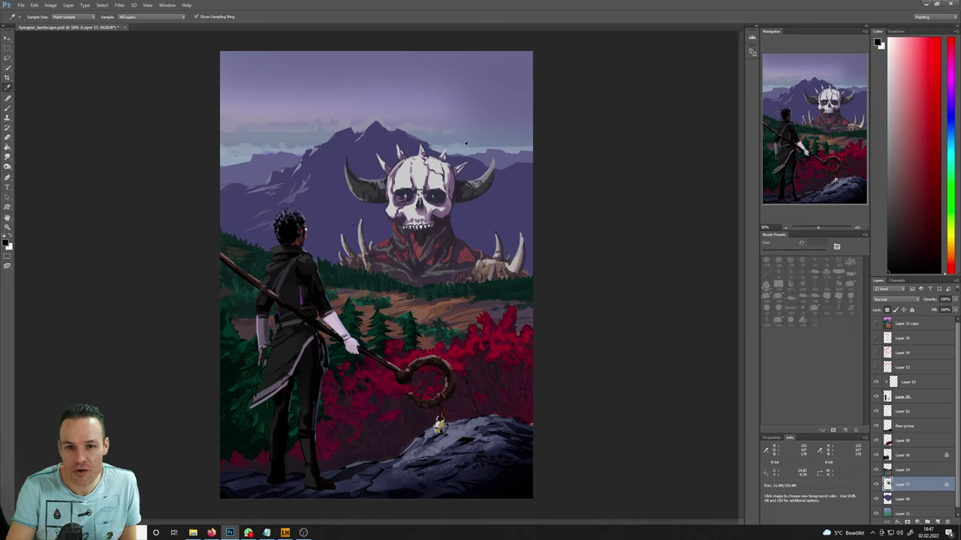
click(465, 144)
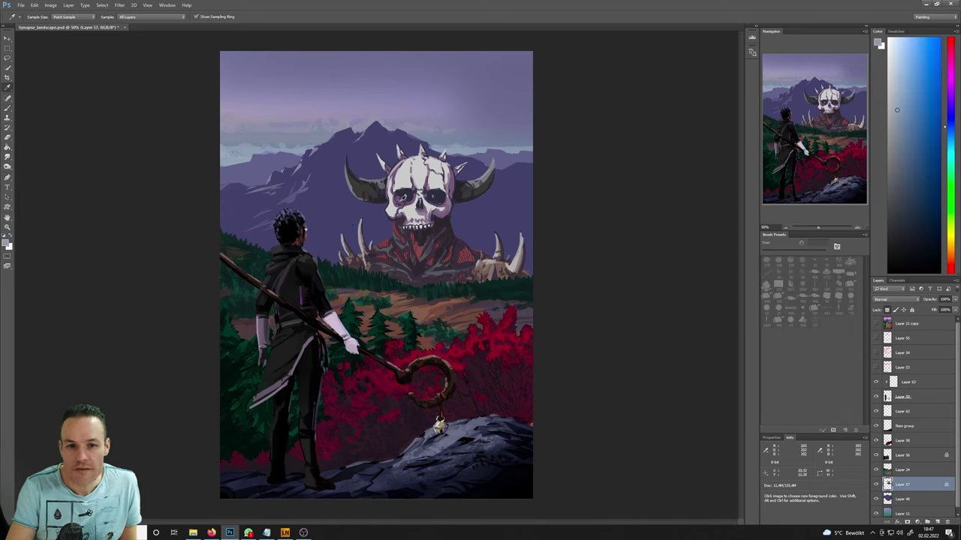
click(306, 103)
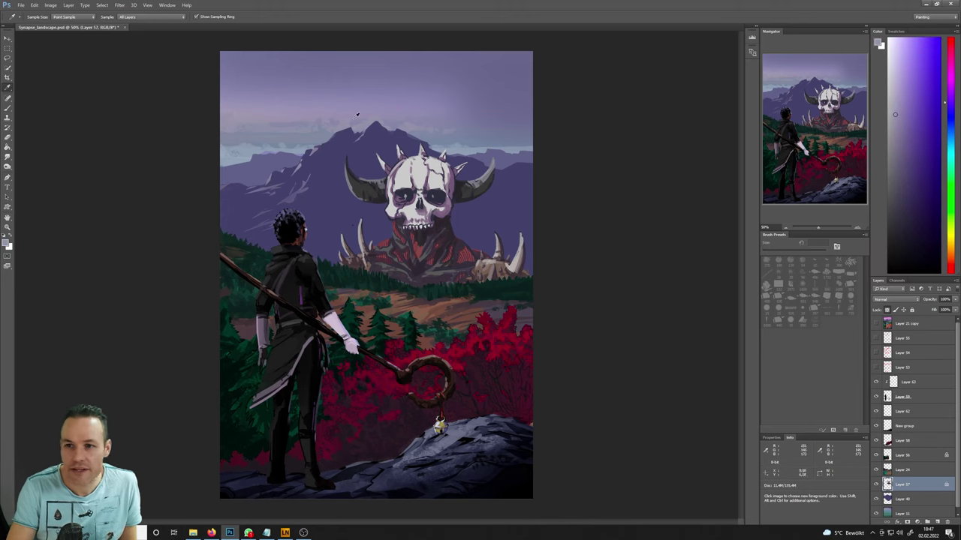
key(b)
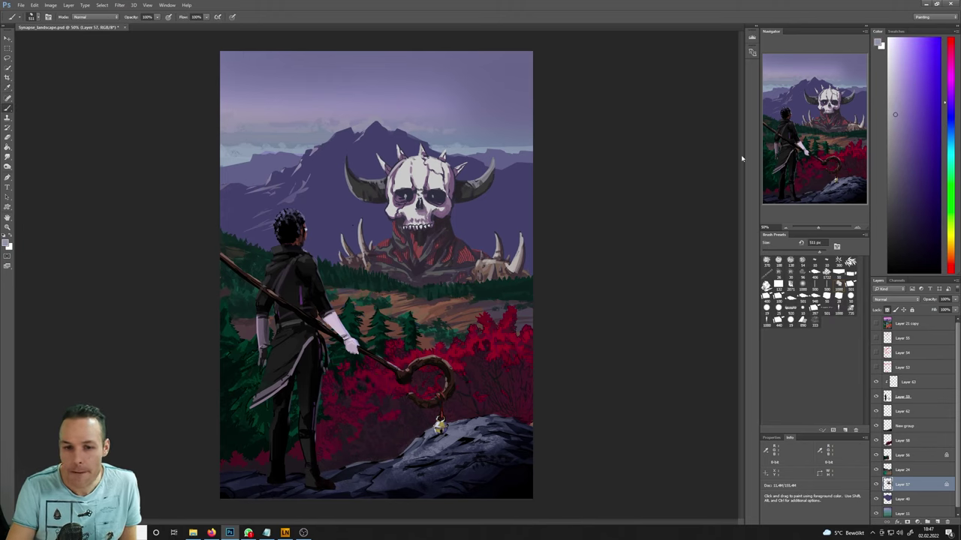
- Sample the red of the bushes and lighten it to a muted pink paint color
alt+click(498, 330)
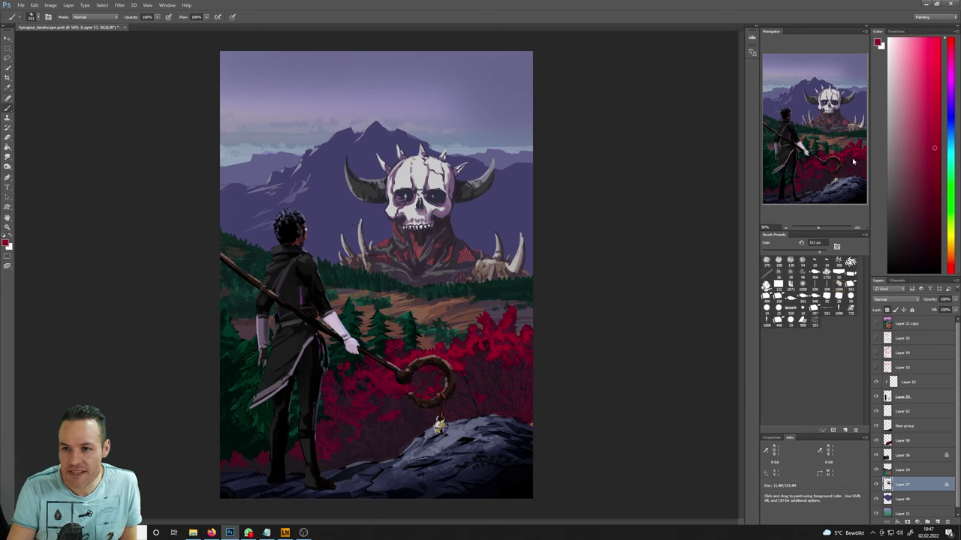
click(903, 144)
click(900, 115)
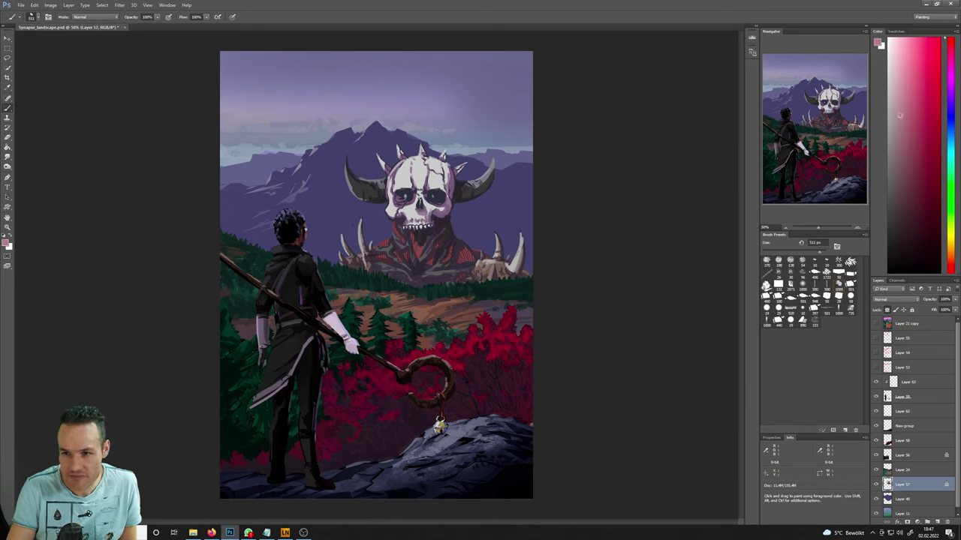
- Try brushing haze over the skull creature's shoulders in a pale and a more saturated pink, and undo the strokes
drag(327, 277, 511, 274)
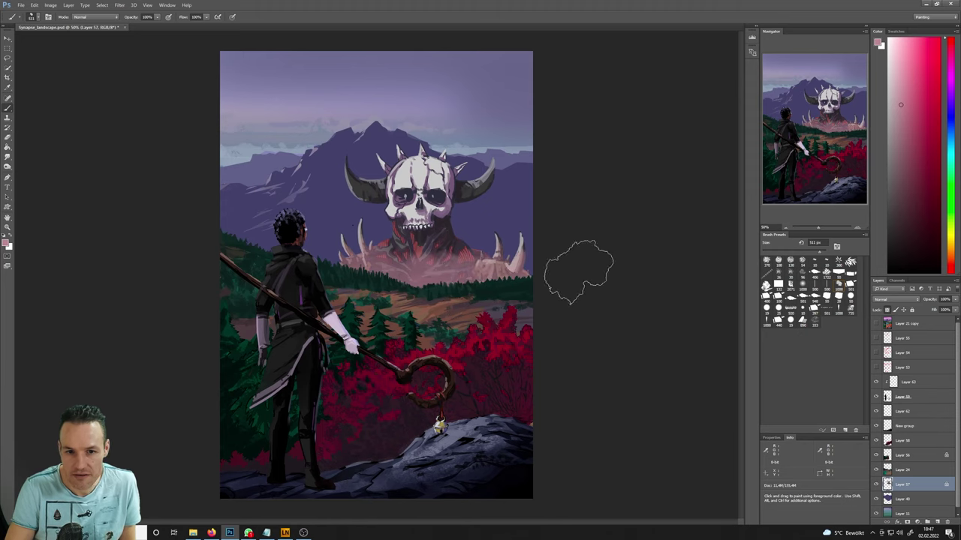
key(v)
key(ctrl+z)
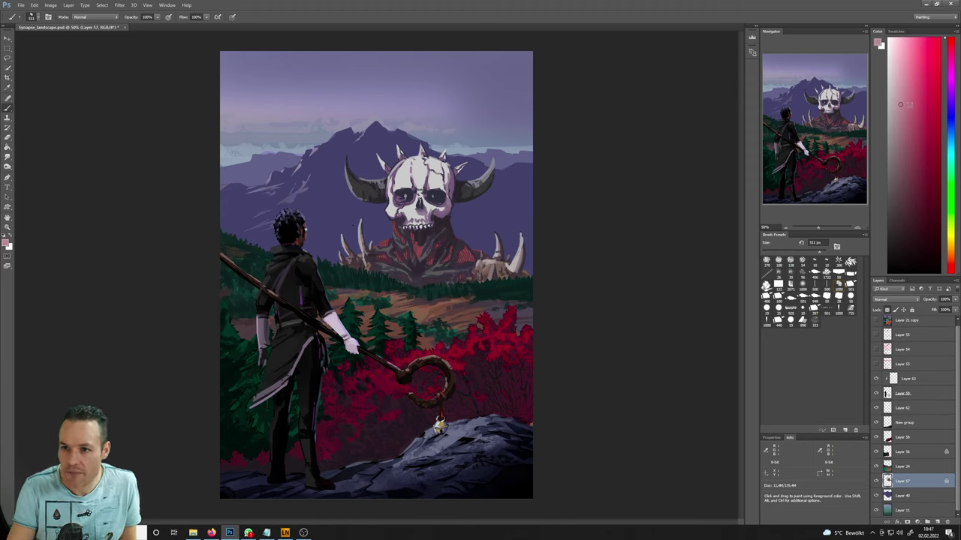
click(909, 106)
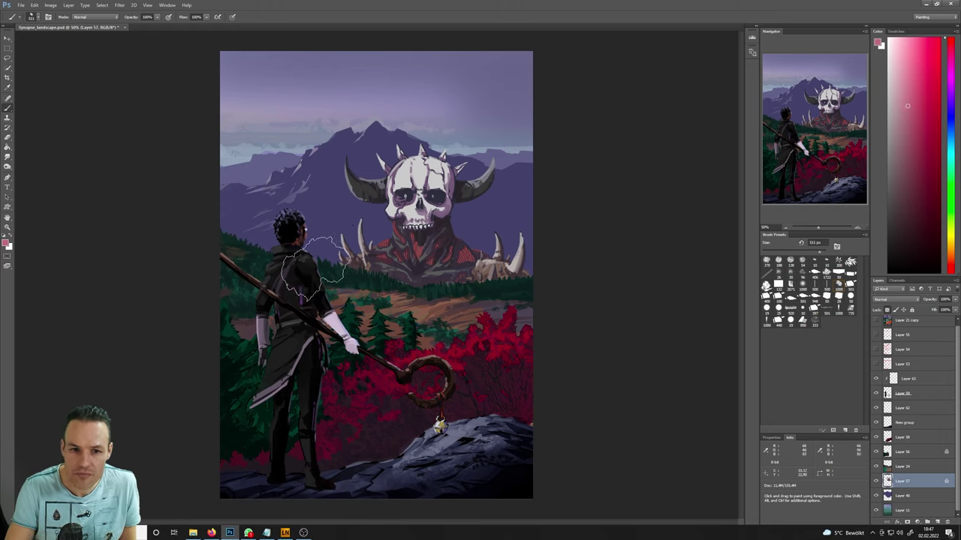
drag(323, 273, 426, 287)
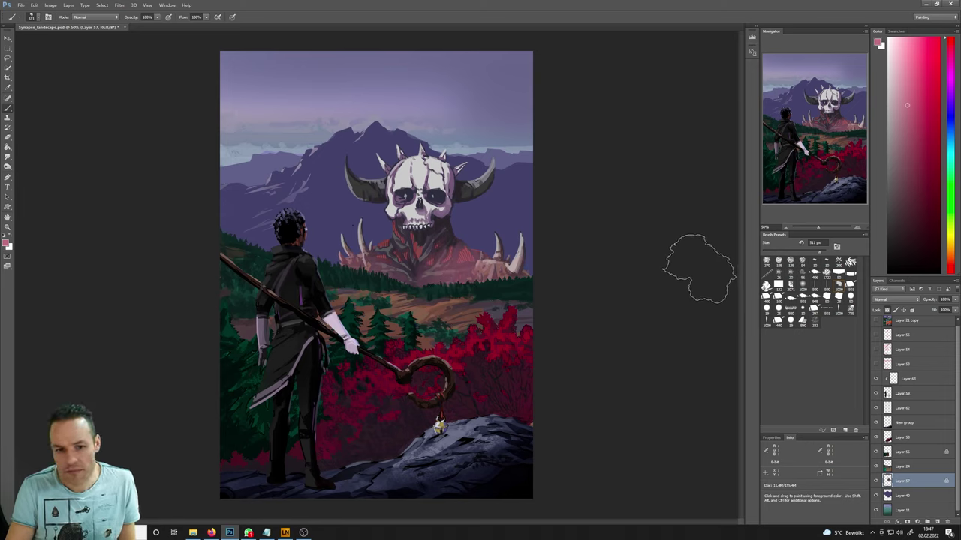
key(ctrl+z)
key(ctrl+z)
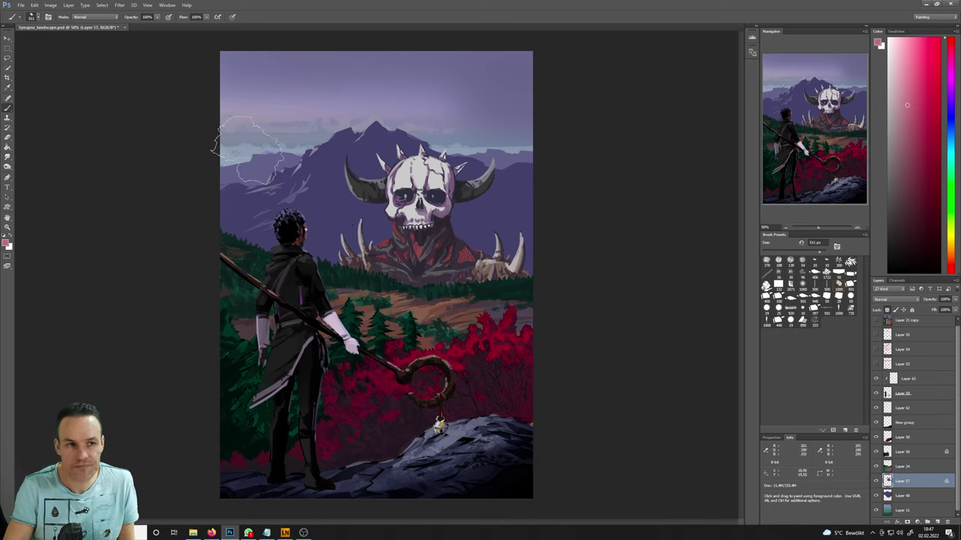
click(34, 6)
click(50, 27)
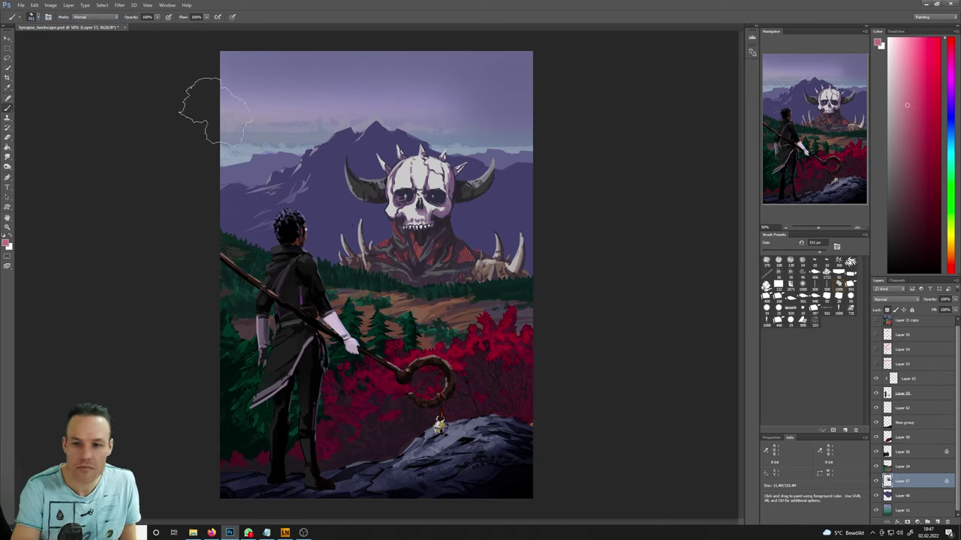
- Add two layers above the skull creature and brush pink mist around its base, using a paler pink at 167 px on the second
click(937, 522)
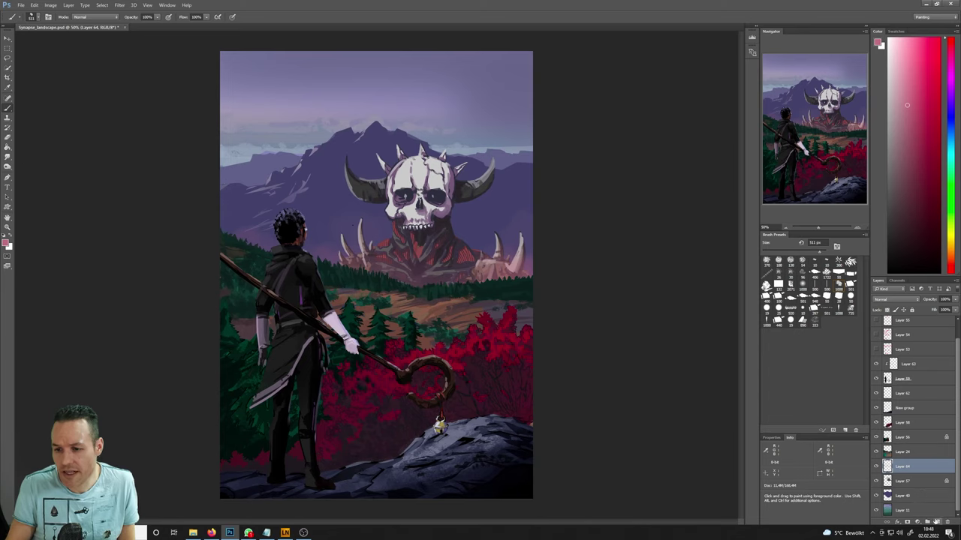
click(936, 522)
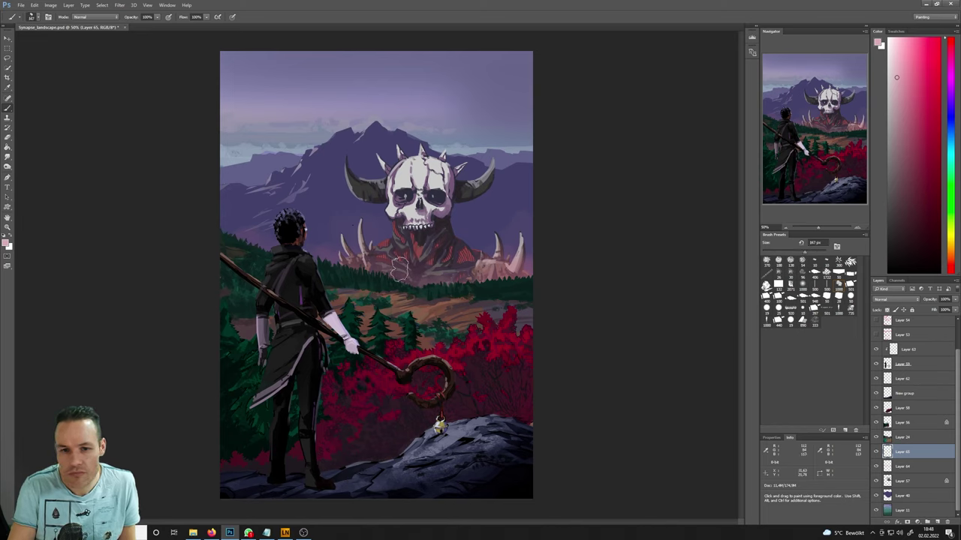
mouse_move(400, 269)
mouse_down()
mouse_move(481, 269)
mouse_move(456, 292)
mouse_move(466, 287)
mouse_move(458, 278)
mouse_move(488, 264)
mouse_up()
key(ctrl+z)
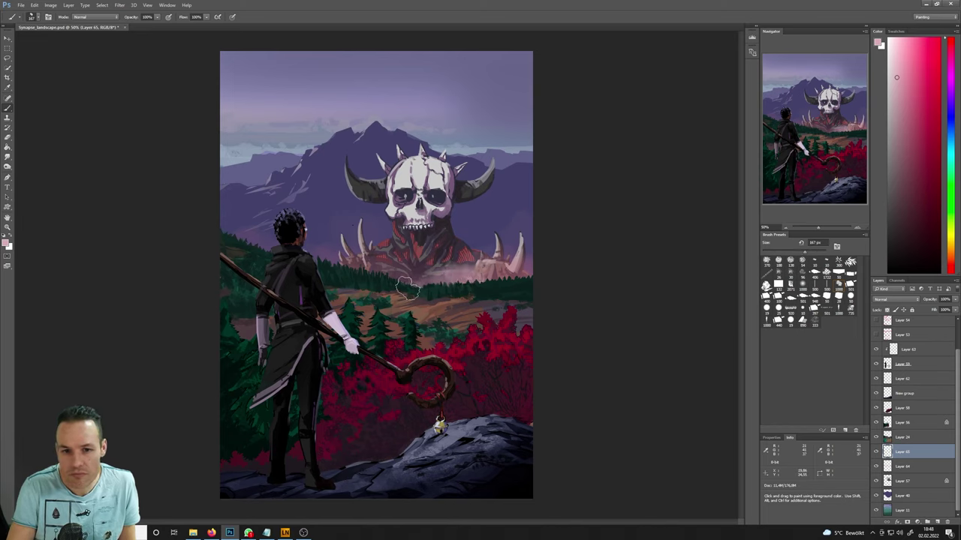
mouse_move(372, 262)
mouse_down()
mouse_move(405, 260)
mouse_move(398, 257)
mouse_up()
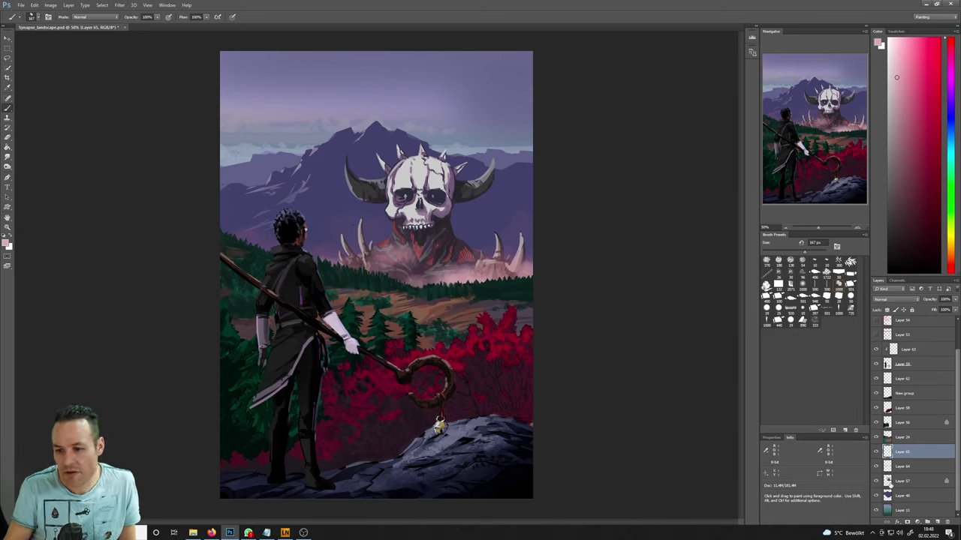
- Compare the artwork with and without the first pink mist layer
click(875, 466)
click(875, 466)
click(876, 466)
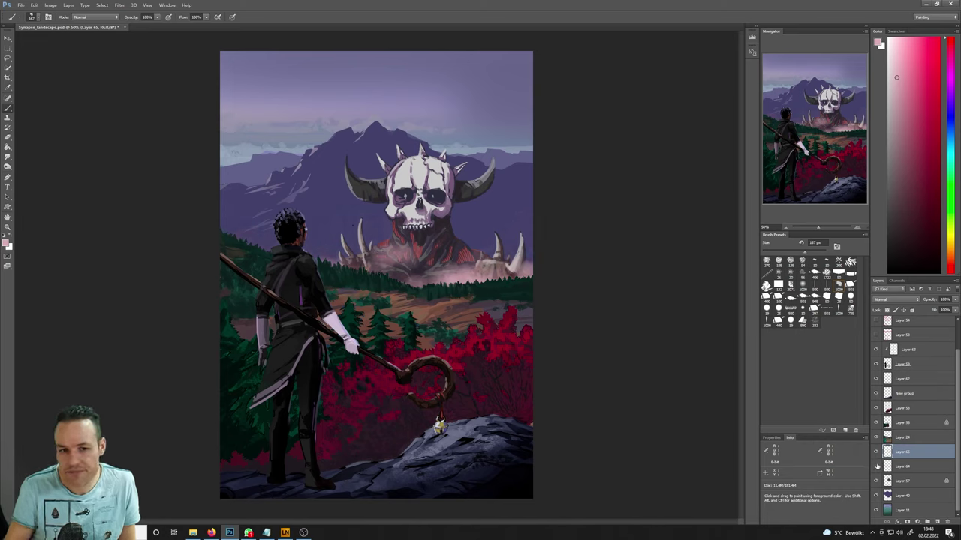
click(876, 466)
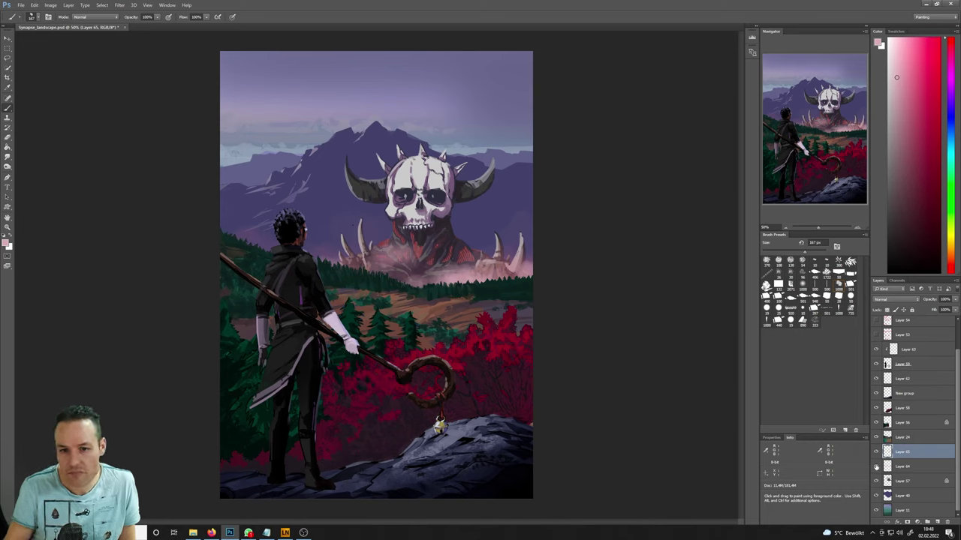
- Add a layer directly above the mountains and brush pale pink haze behind the skull creature at 1000 px
click(902, 495)
click(875, 496)
click(875, 495)
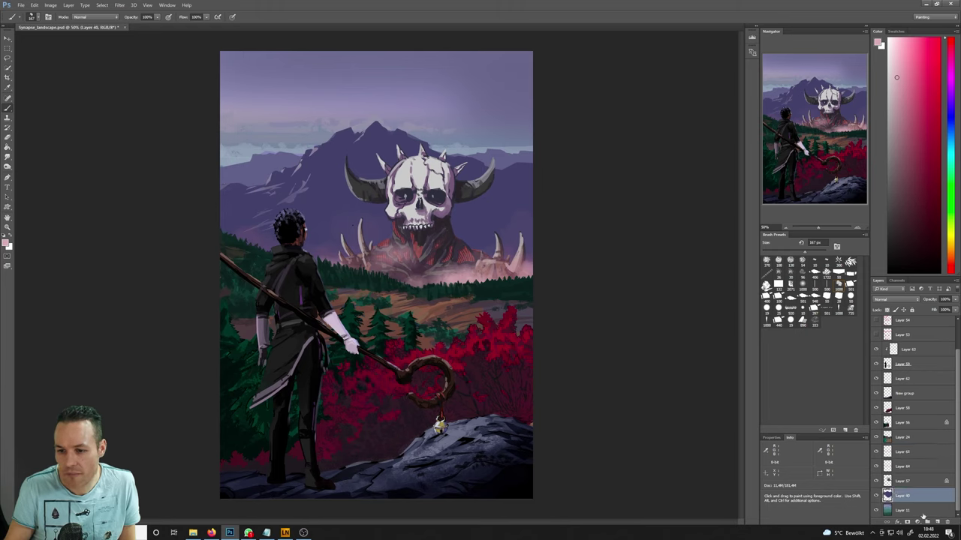
key(ctrl+shift+alt+n)
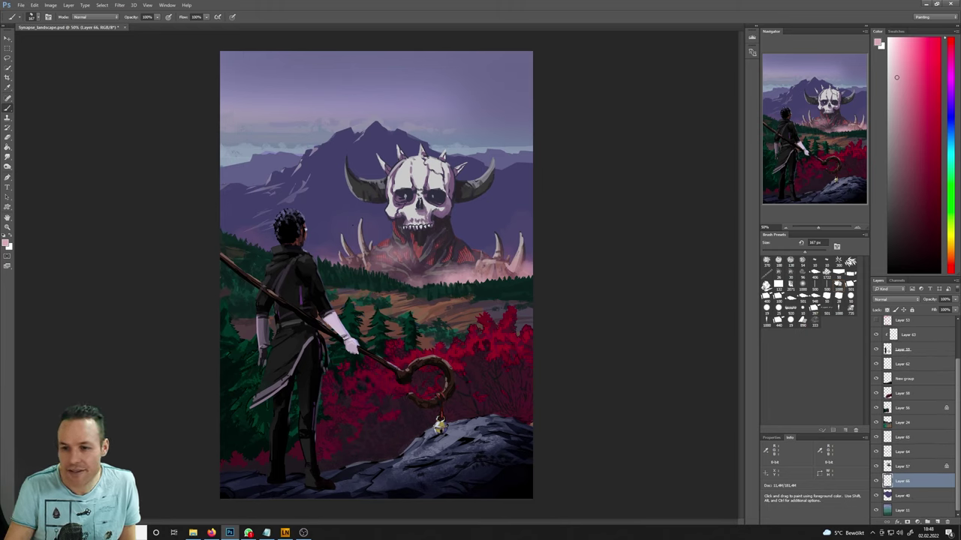
key(i)
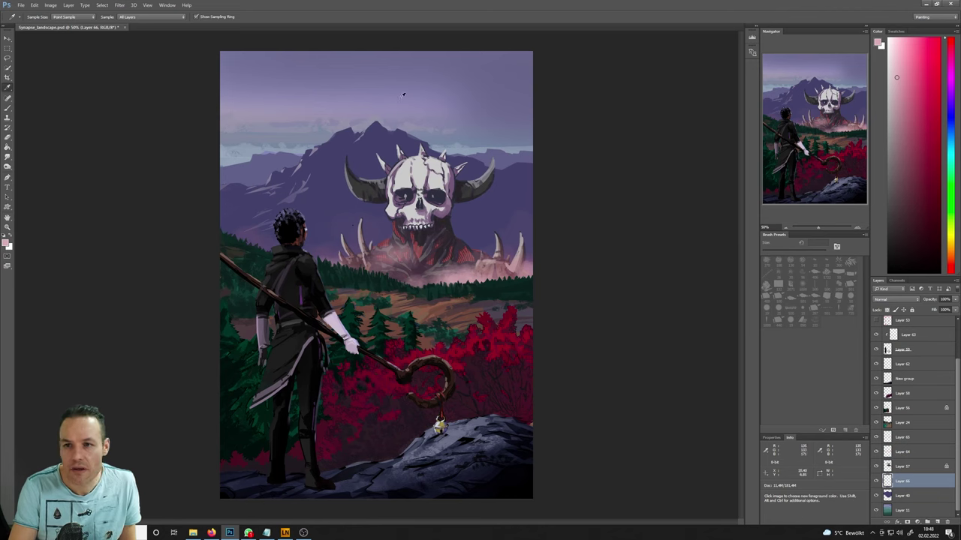
key(b)
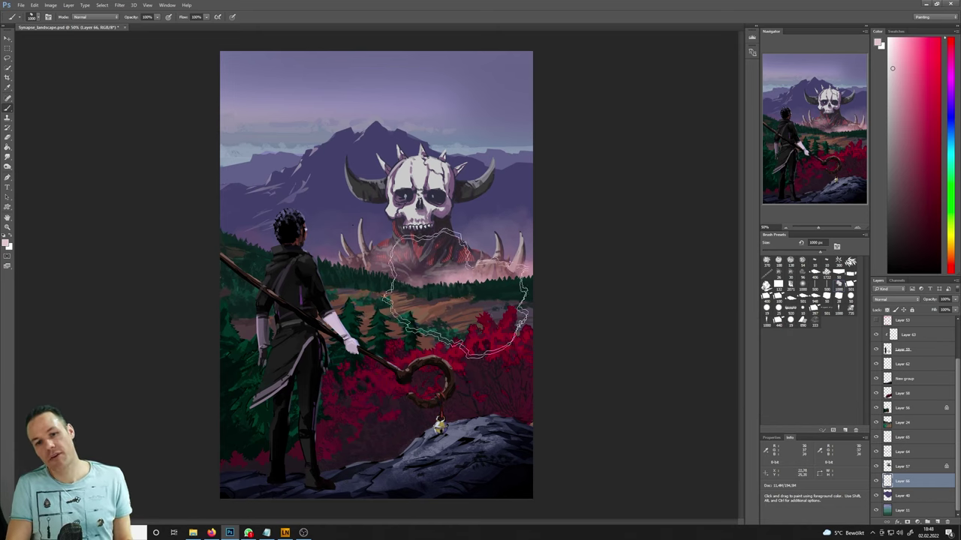
- Check the two pink mist layers, then thin the paler one at the creature's base with a large textured eraser
click(876, 450)
click(876, 437)
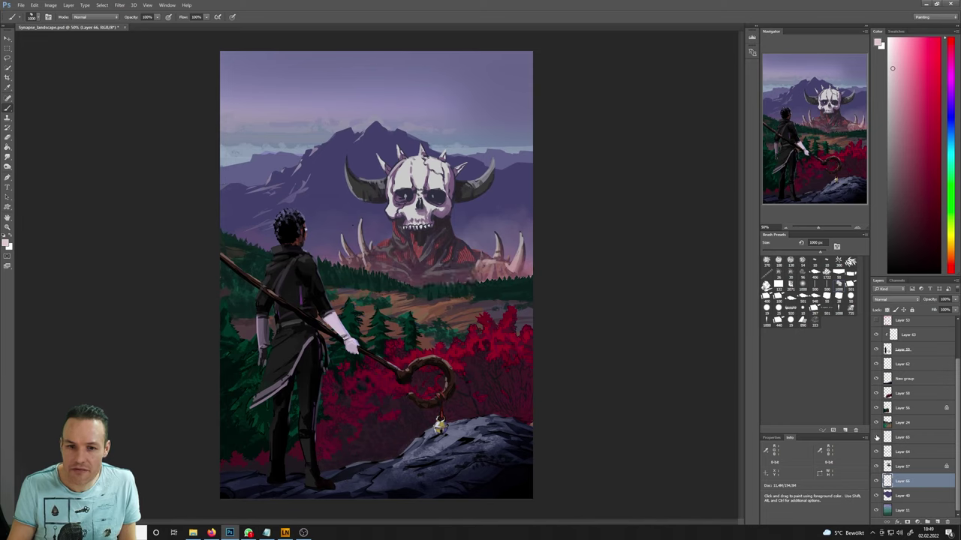
click(877, 438)
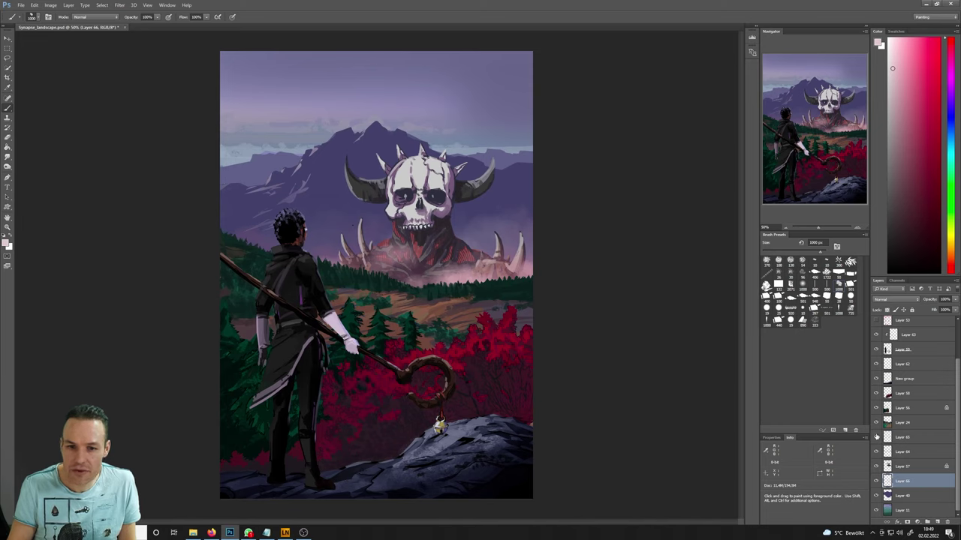
click(876, 438)
click(876, 437)
click(900, 439)
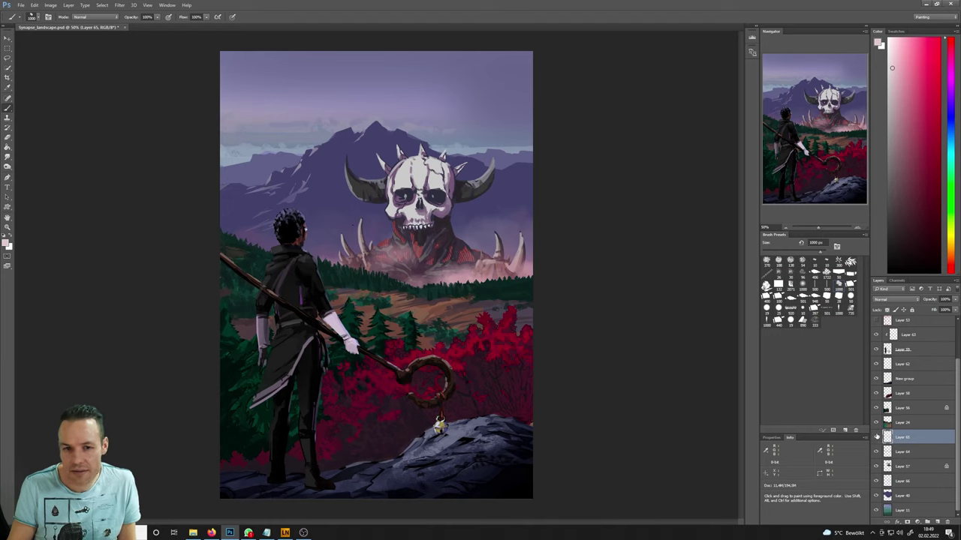
key(e)
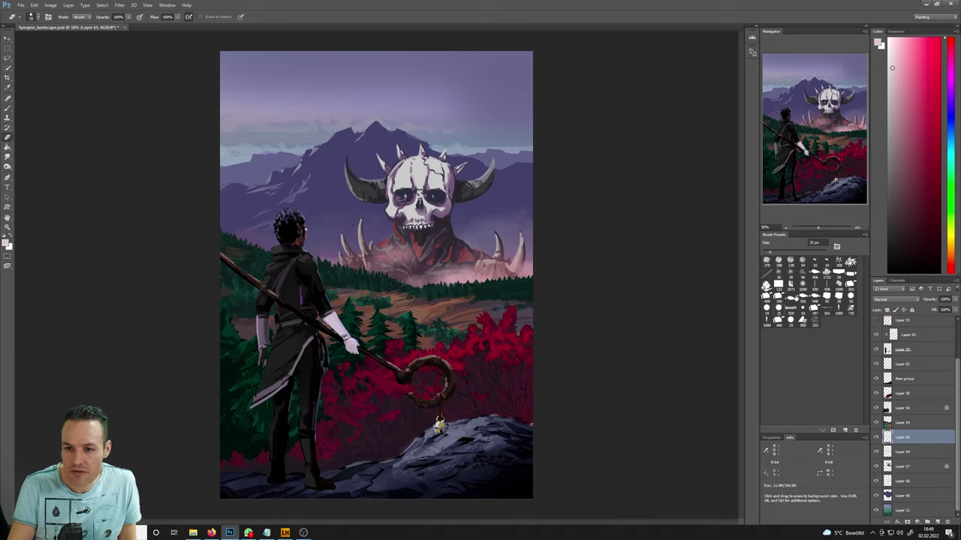
drag(772, 250, 817, 254)
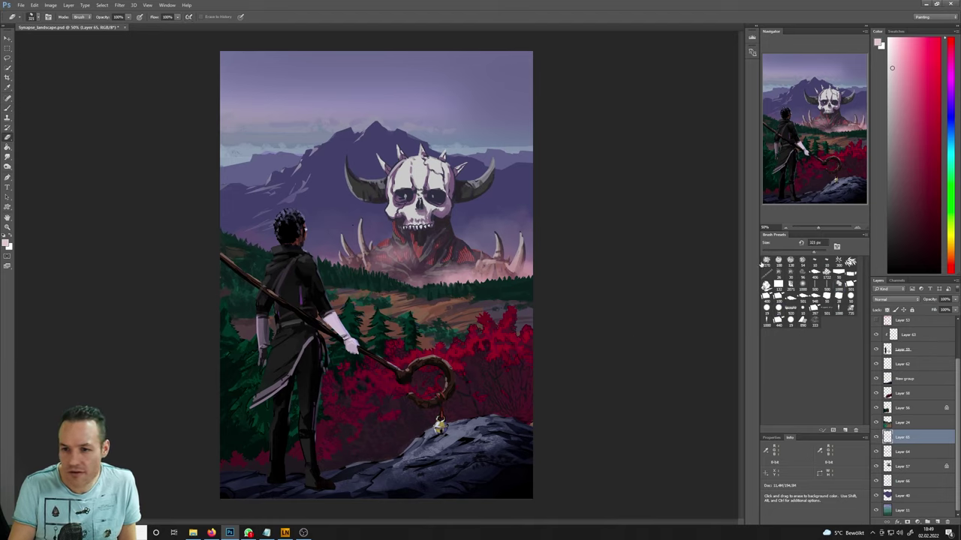
mouse_move(474, 298)
mouse_down()
mouse_move(455, 300)
mouse_move(501, 296)
mouse_move(549, 268)
mouse_move(448, 314)
mouse_move(421, 302)
mouse_move(507, 316)
mouse_move(511, 304)
mouse_move(390, 297)
mouse_up()
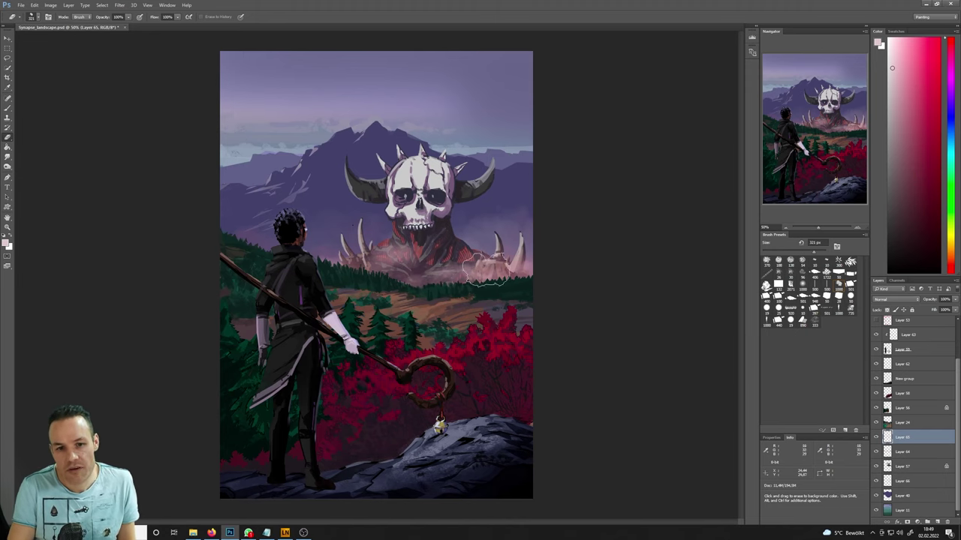
key(b)
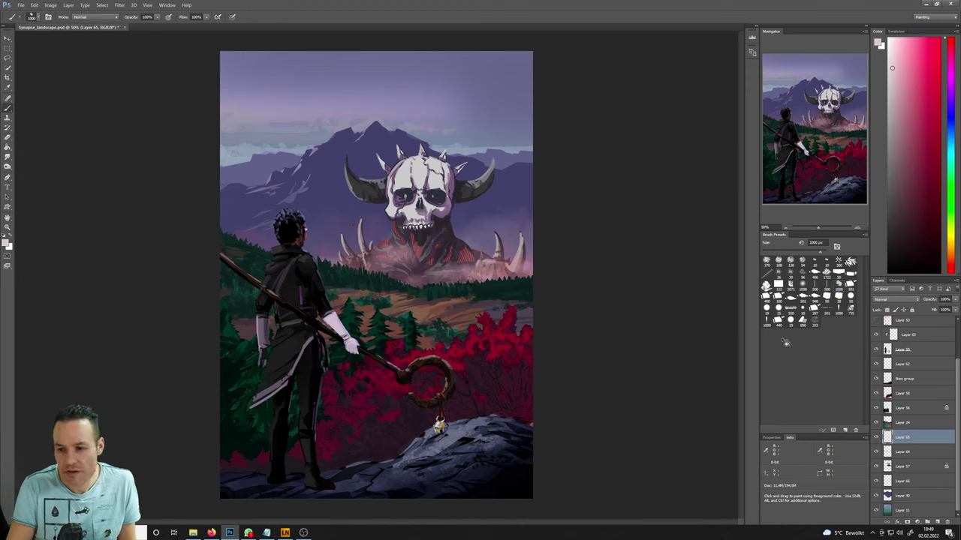
- Sample the red of the bushes, lighten it to pink and choose a small hard round brush of 19 px
click(901, 466)
click(875, 466)
click(875, 466)
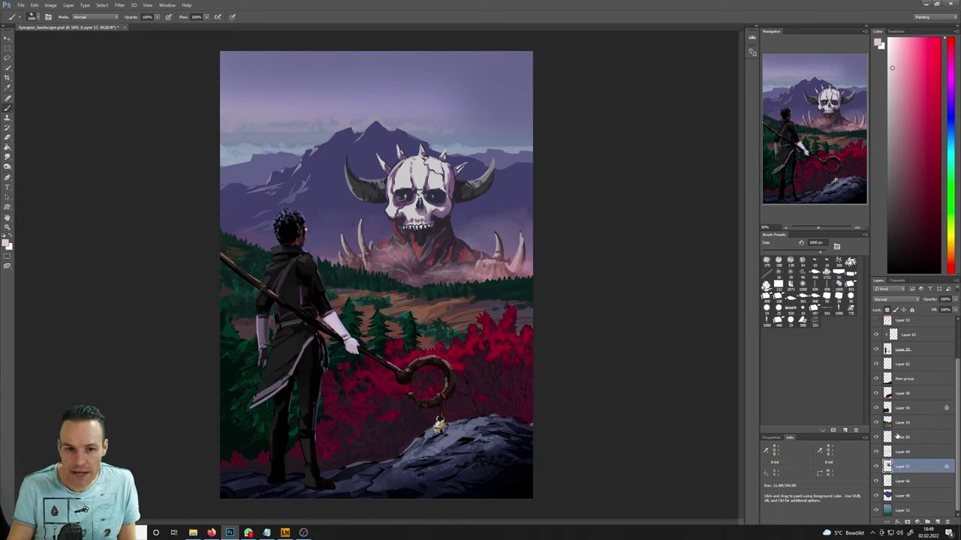
key(i)
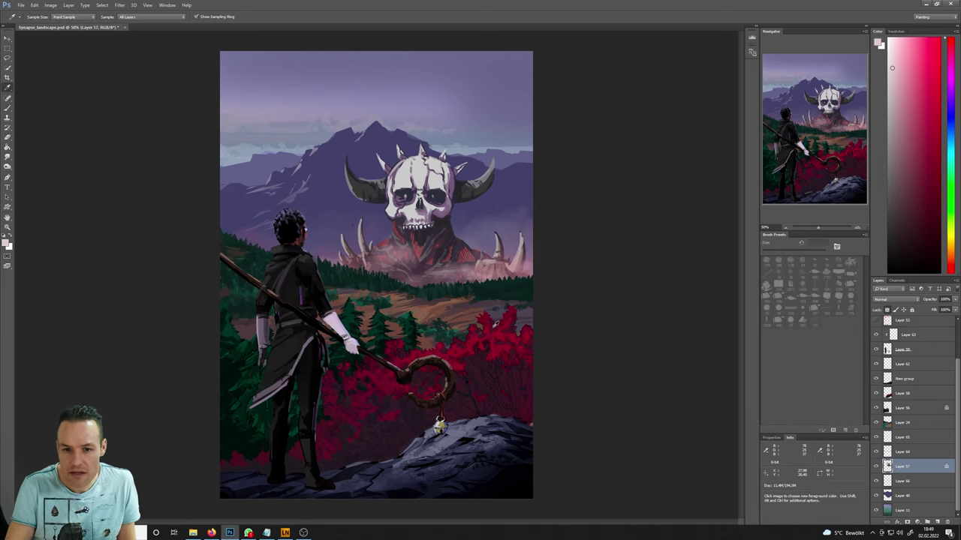
click(496, 324)
key(b)
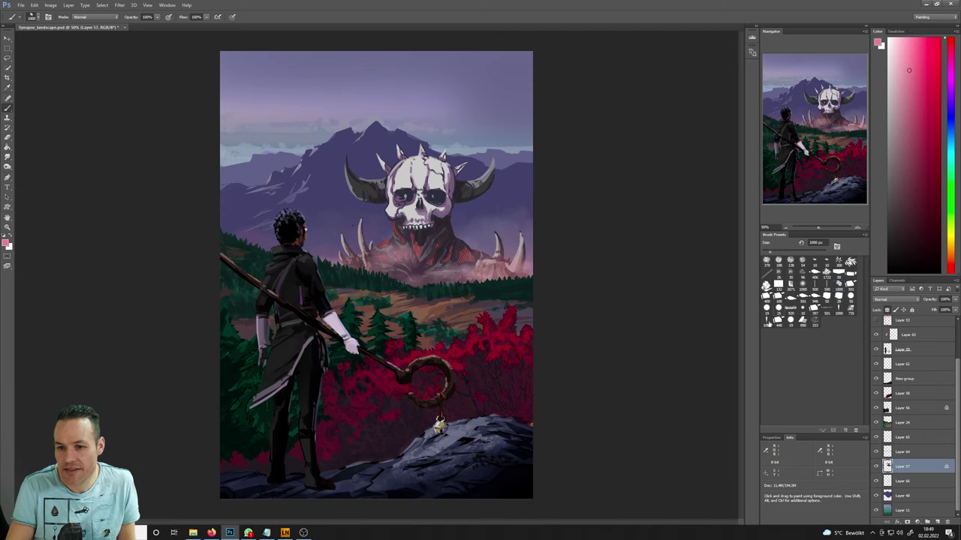
click(766, 308)
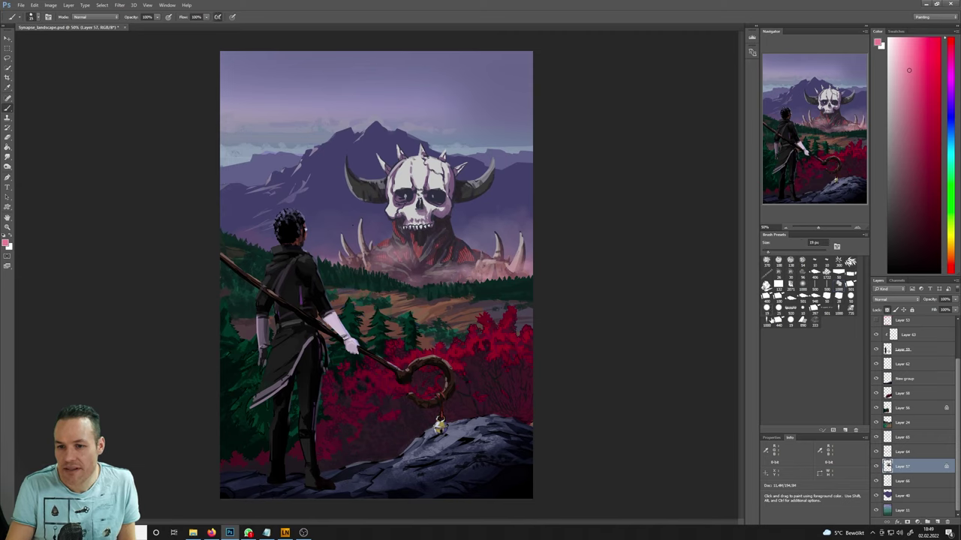
- Add a layer above the skull creature and paint glowing pupils at 9 px in saturated red-pink with lighter pink centers
click(876, 466)
click(876, 466)
click(938, 522)
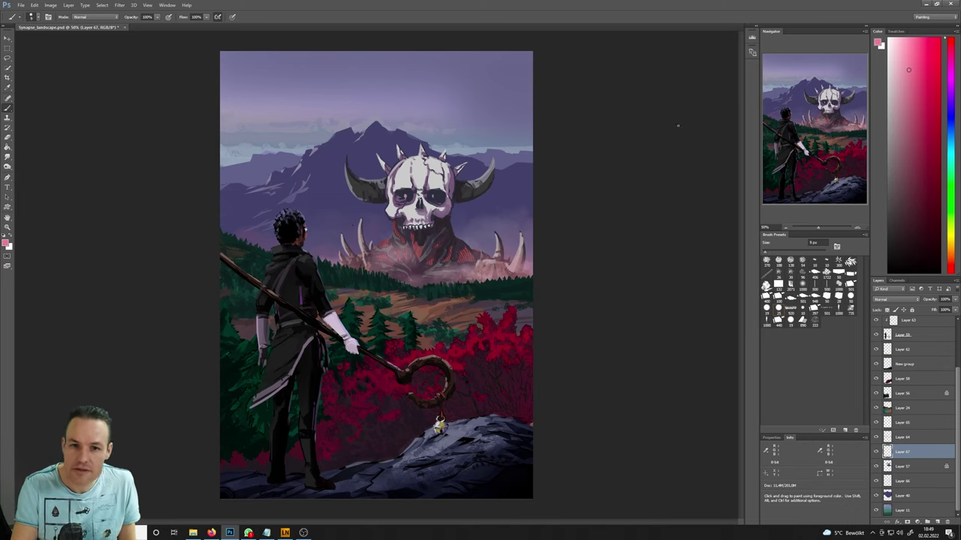
click(906, 43)
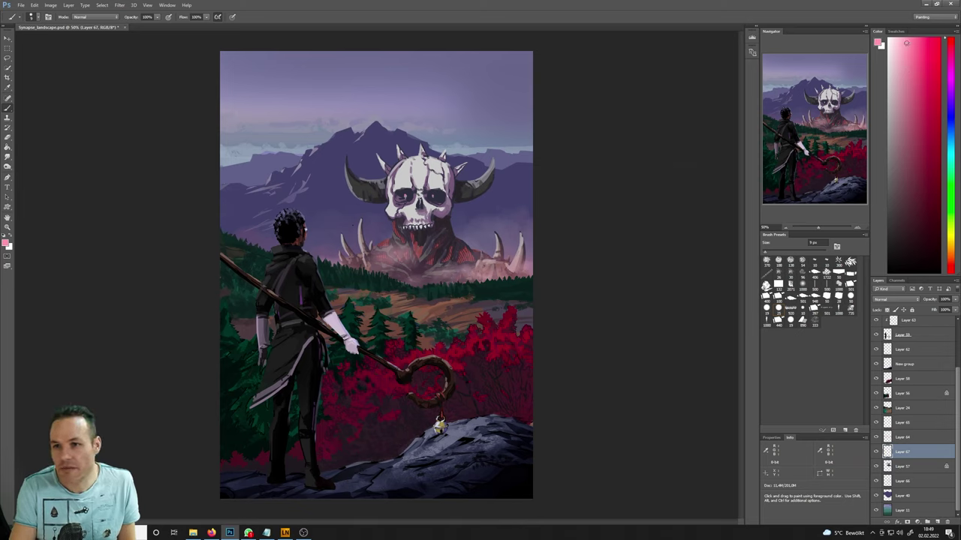
drag(932, 72, 927, 67)
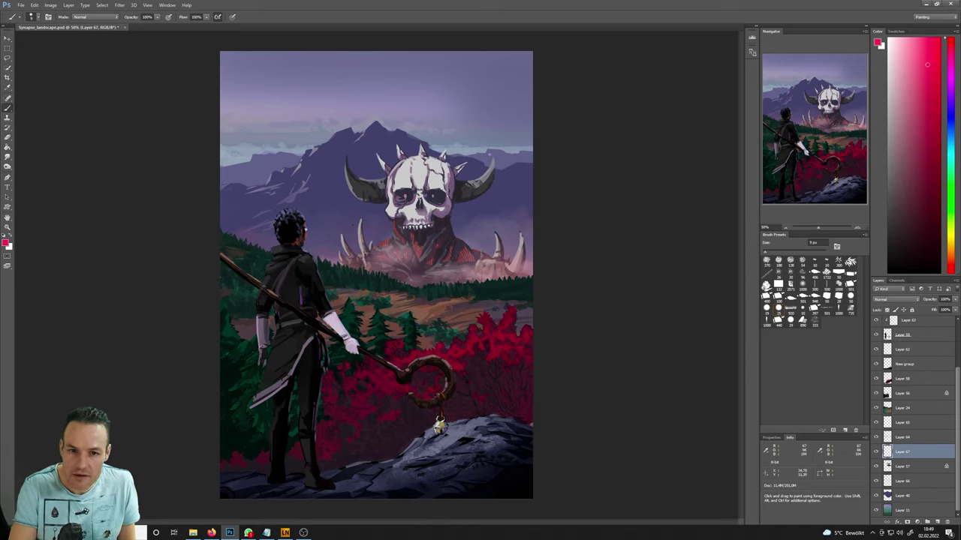
drag(919, 40, 907, 37)
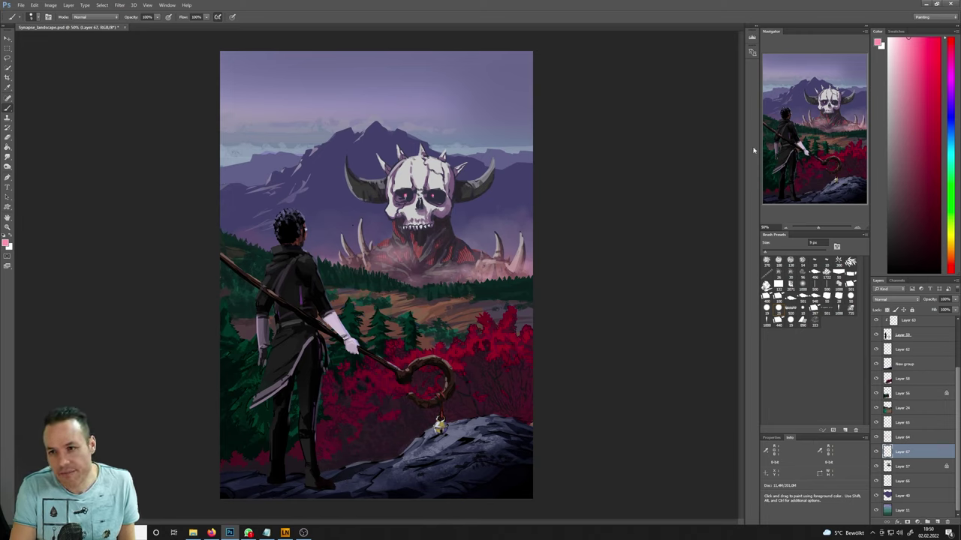
- Add another layer above the pupils and paint a crimson and pink glow inside the eye sockets at 16 px
drag(923, 101, 926, 94)
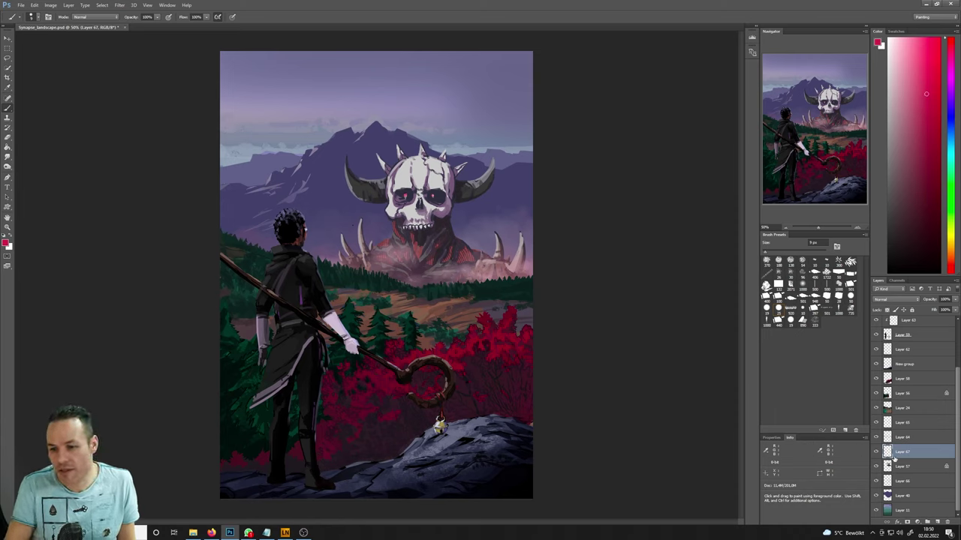
click(935, 521)
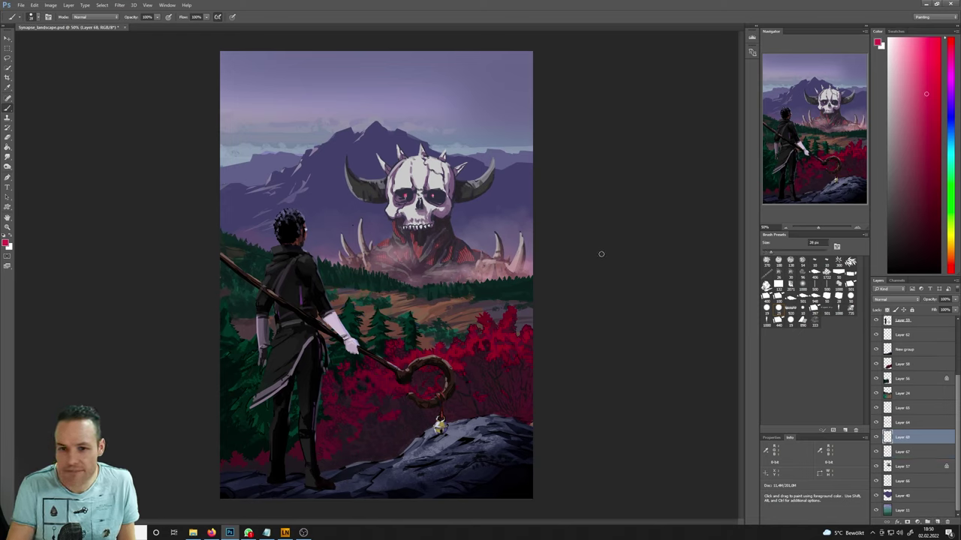
click(780, 259)
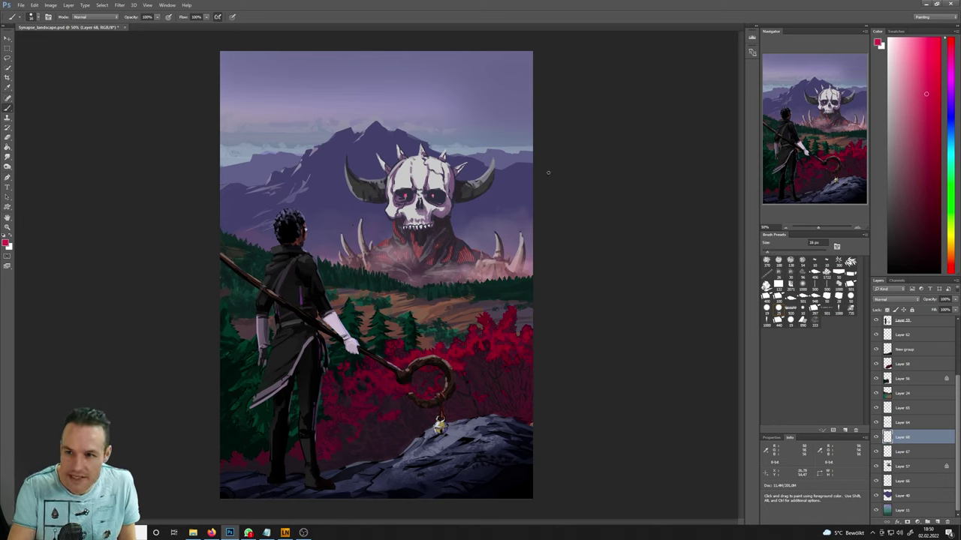
click(925, 108)
mouse_move(925, 108)
mouse_down()
mouse_move(925, 120)
mouse_move(925, 97)
mouse_up()
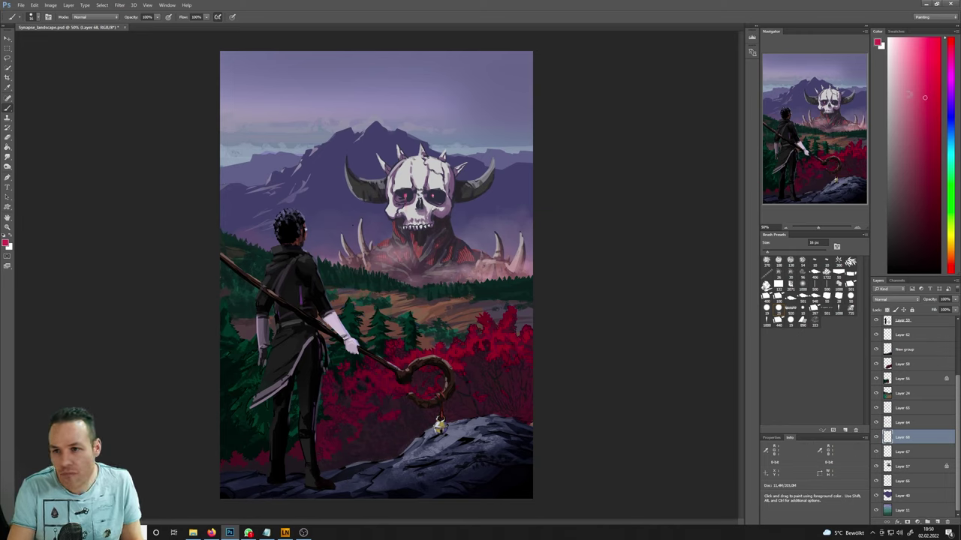
drag(934, 70, 915, 67)
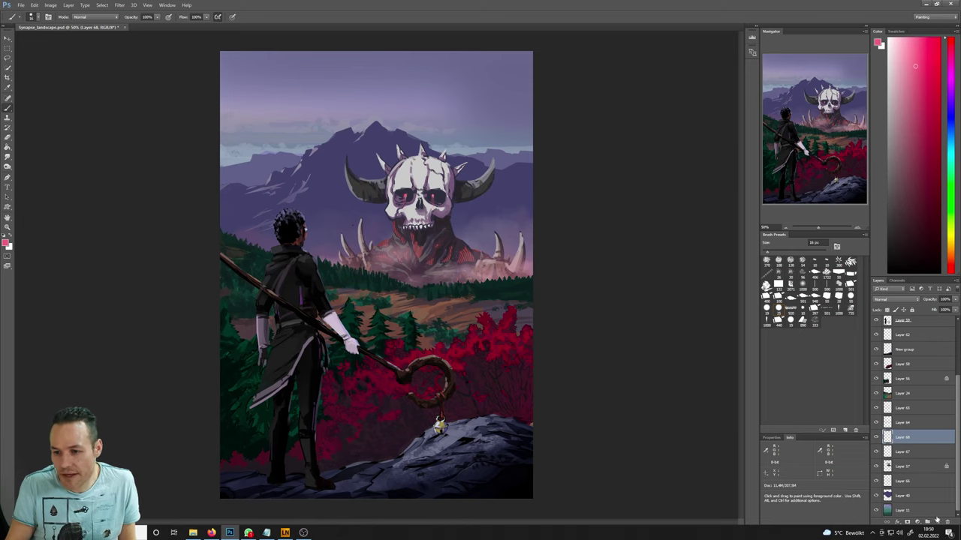
- Add a layer directly above the skull creature and paint pink reflected light along the eye socket edges at 10 px
click(876, 466)
click(876, 466)
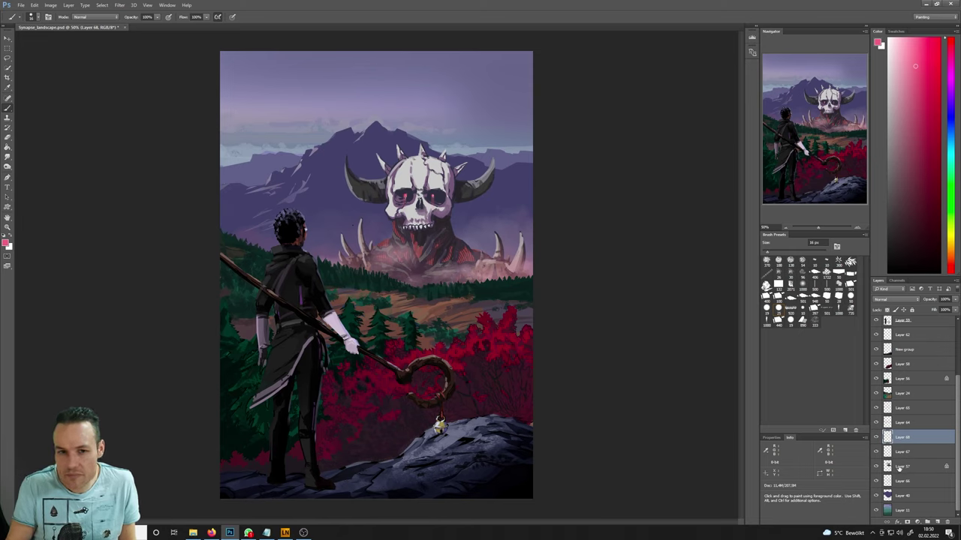
click(900, 466)
click(938, 522)
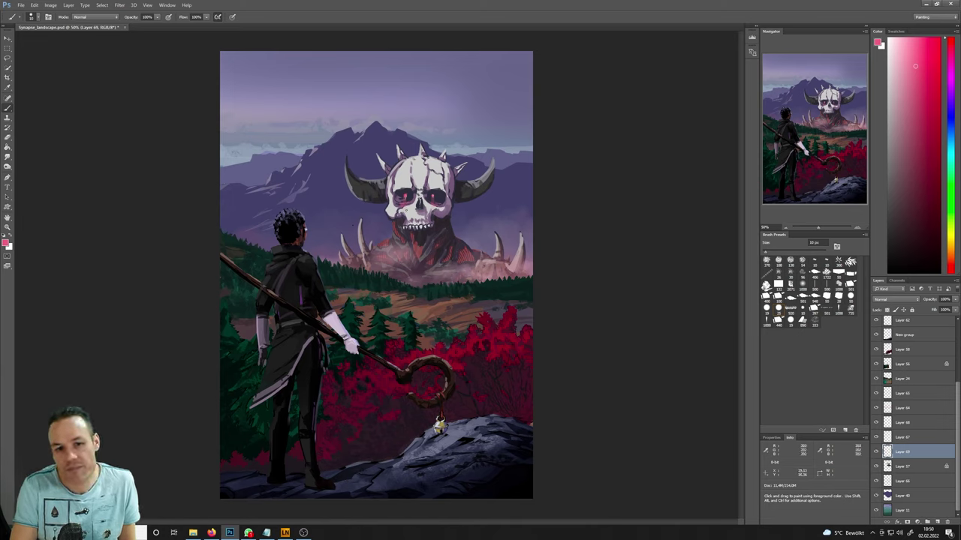
- Trim the excess pink light around the eye sockets with a 26 px eraser and change the paint color to light gray
key(e)
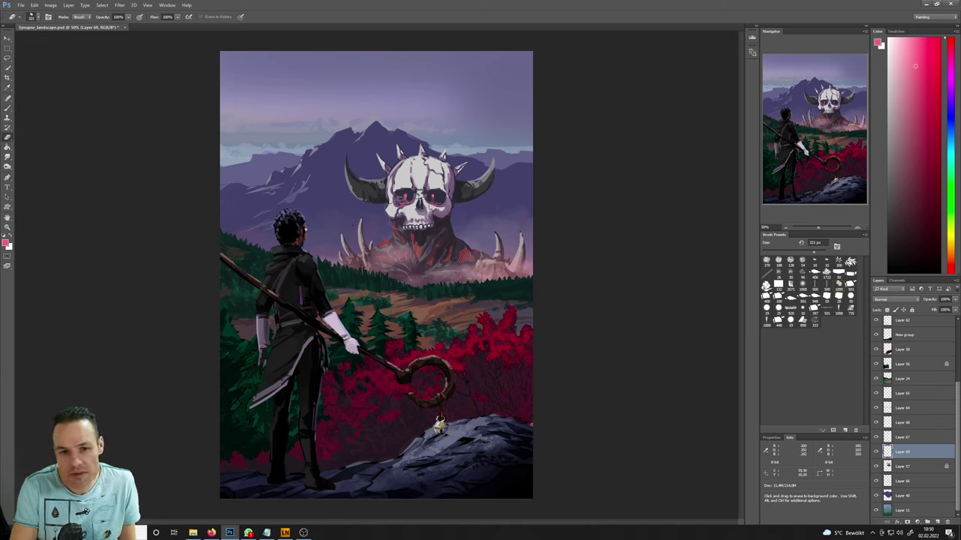
click(779, 287)
click(777, 261)
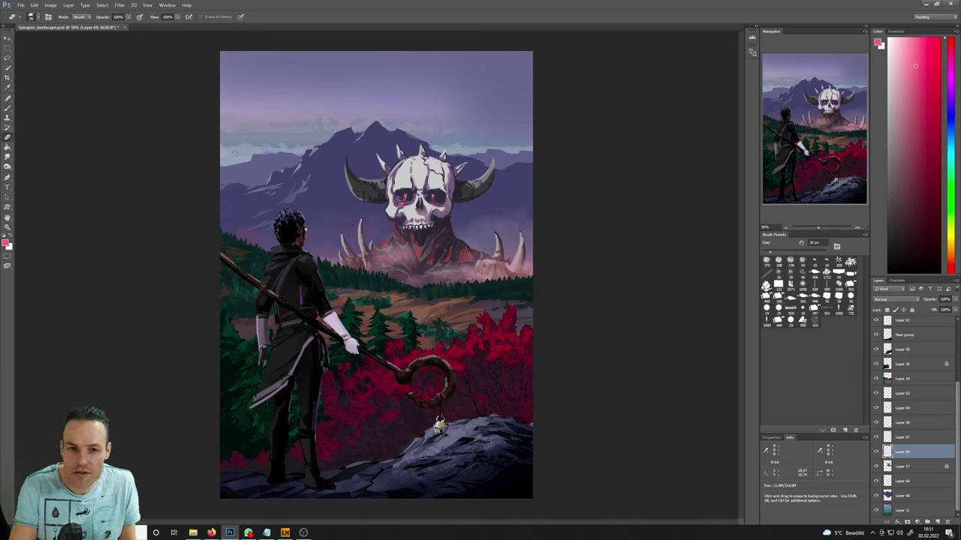
key(b)
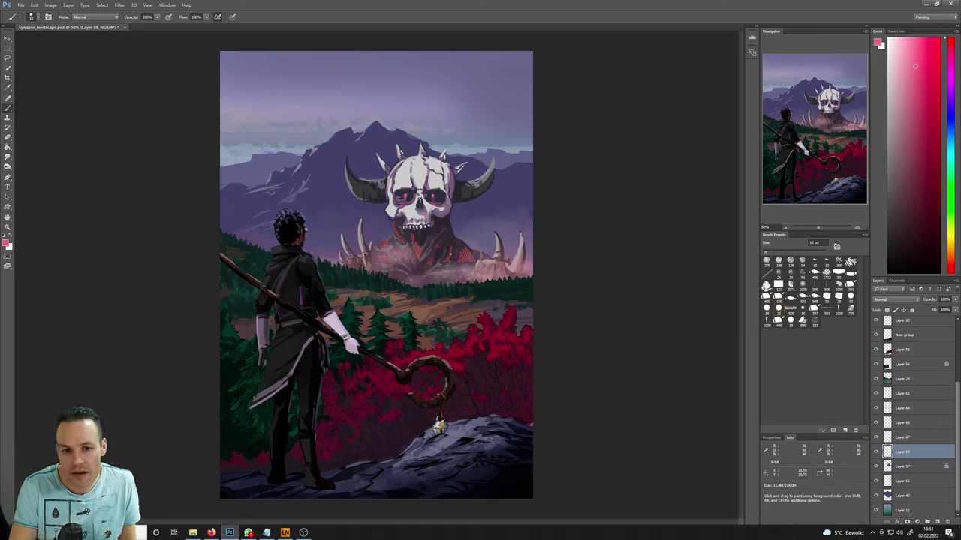
key(x)
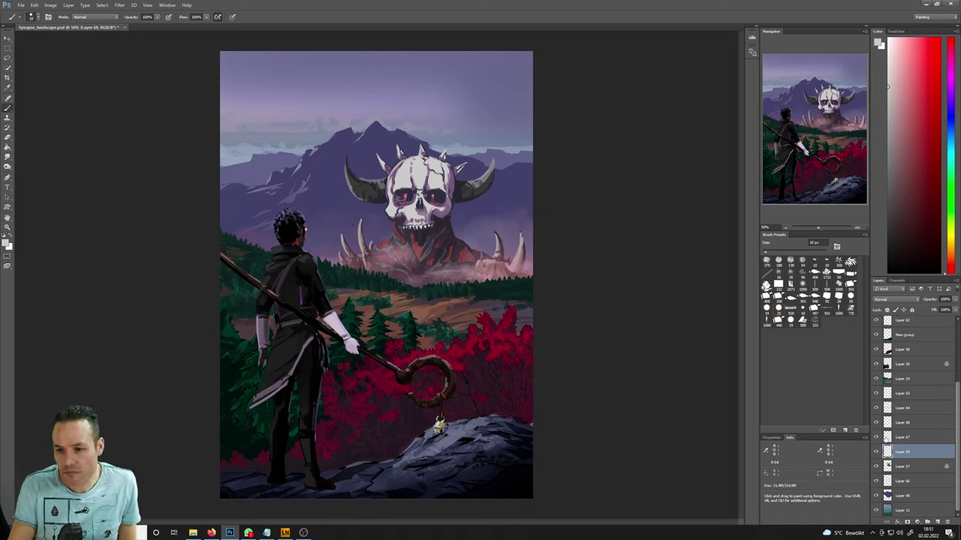
- Return to the glowing pupils layer and set up a light pink textured brush of about 74 px
click(901, 437)
click(805, 292)
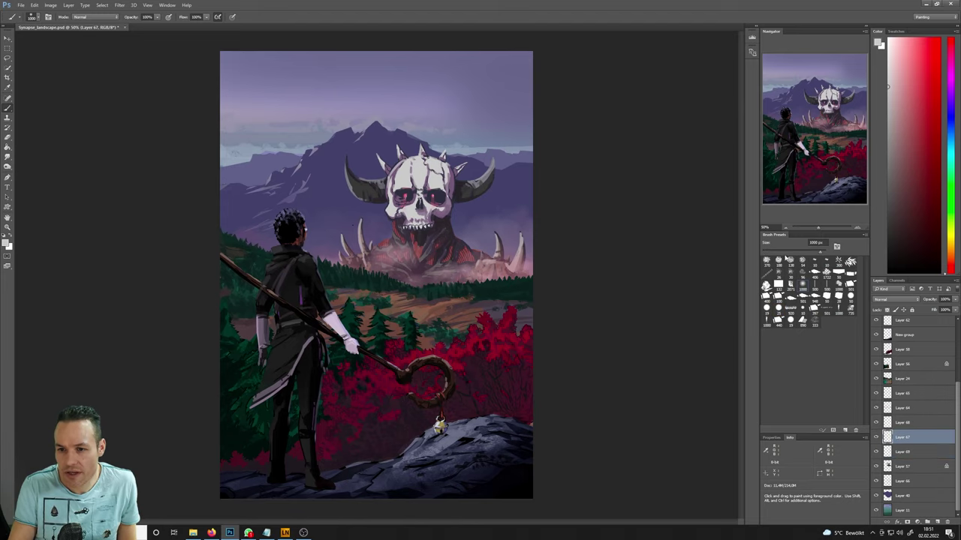
click(785, 253)
click(906, 40)
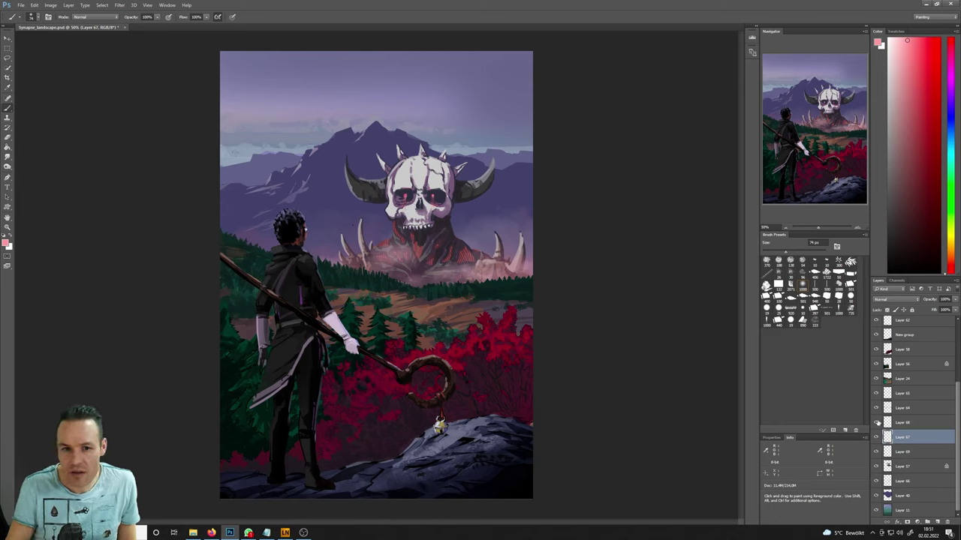
- Check Layer 68 and Layer 64 by toggling visibility, and select Layer 64 with a textured eraser of 177 px
click(876, 408)
click(876, 408)
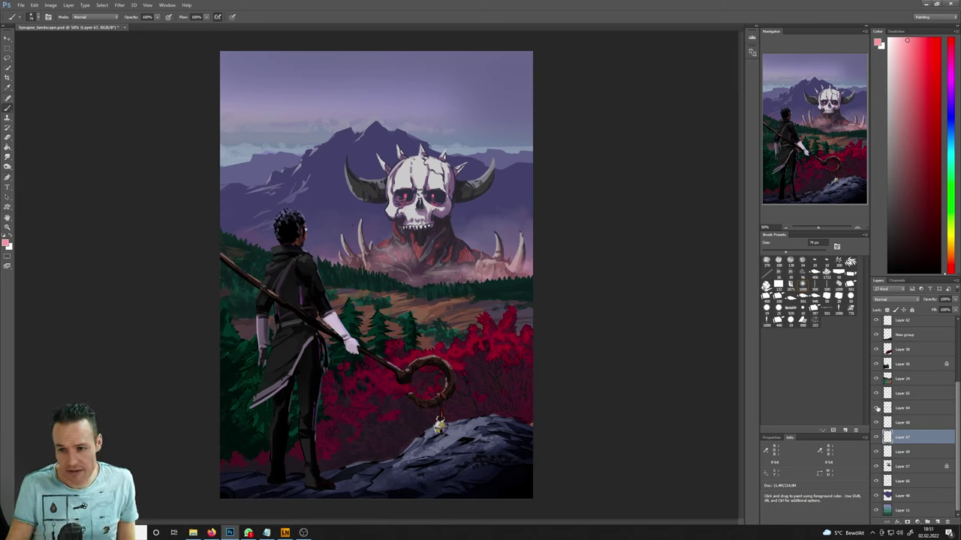
click(876, 407)
click(876, 408)
click(908, 408)
key(e)
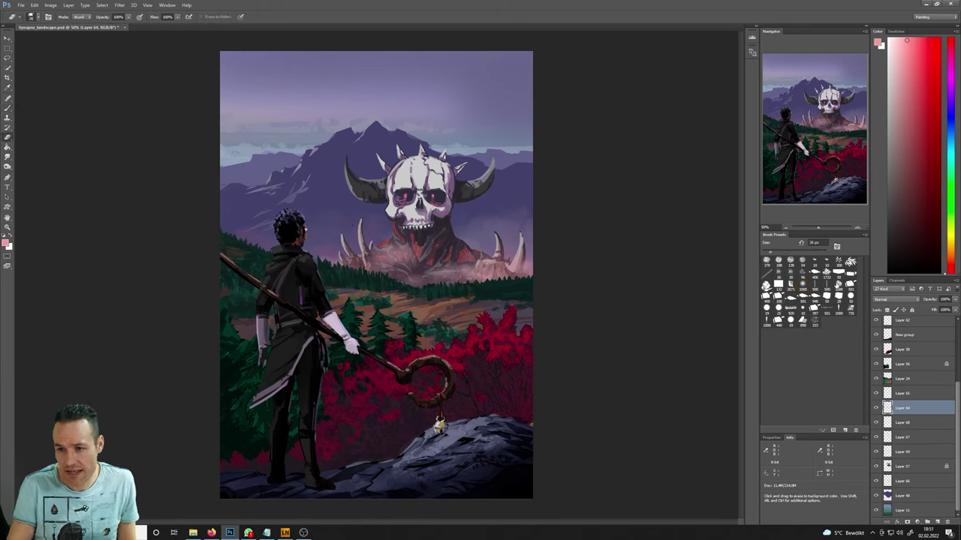
click(837, 285)
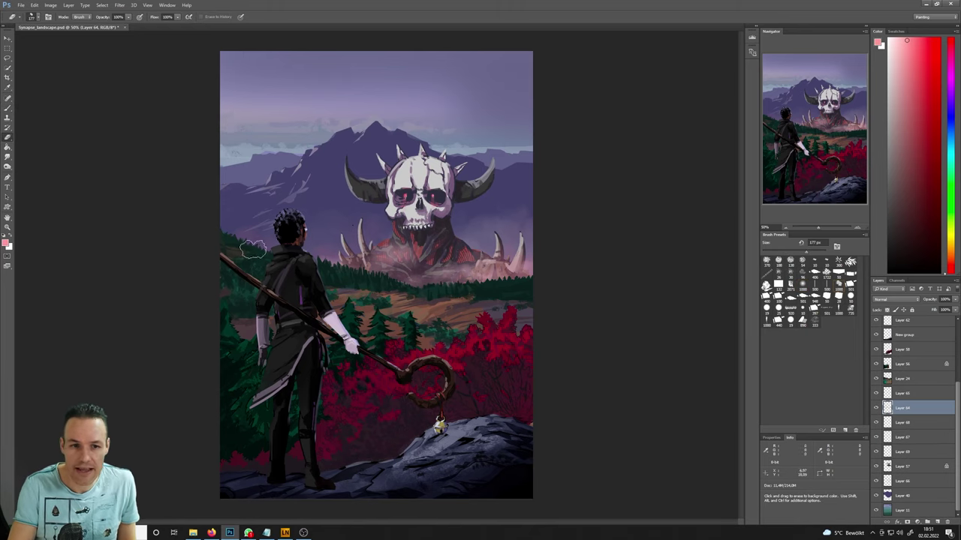
key(b)
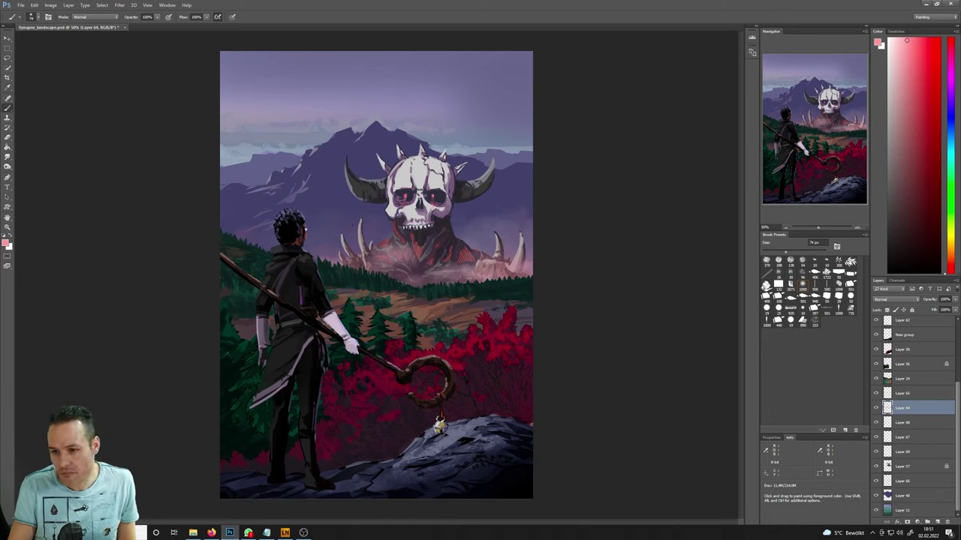
- Compare the illustration with and without Layer 63, the shading clipped to the staff bearer
scroll(958, 412, up, 3)
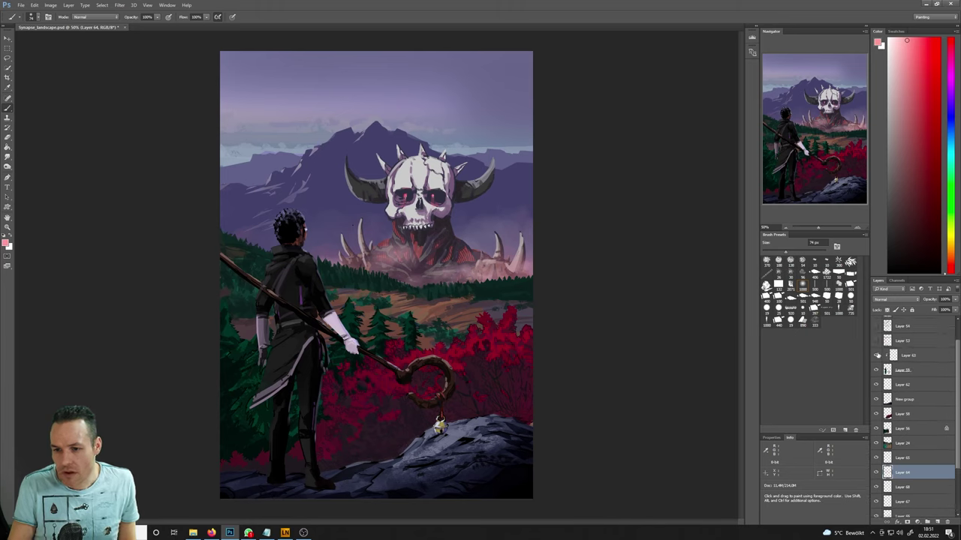
click(875, 356)
click(875, 356)
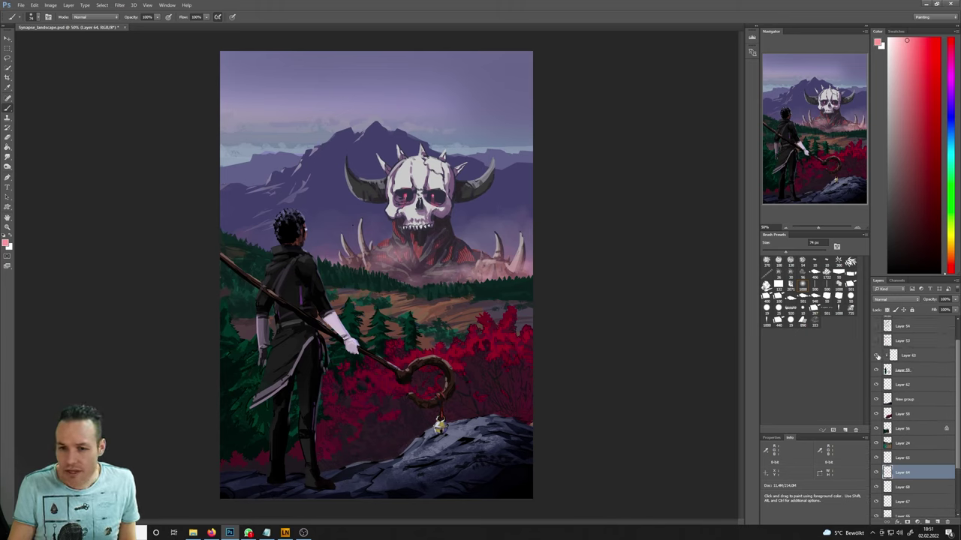
click(876, 355)
click(875, 356)
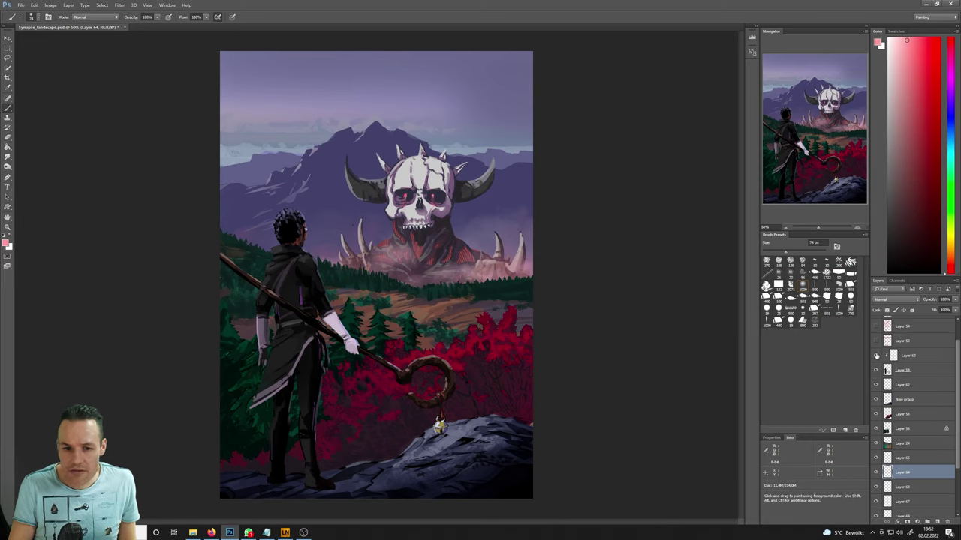
click(876, 355)
click(876, 356)
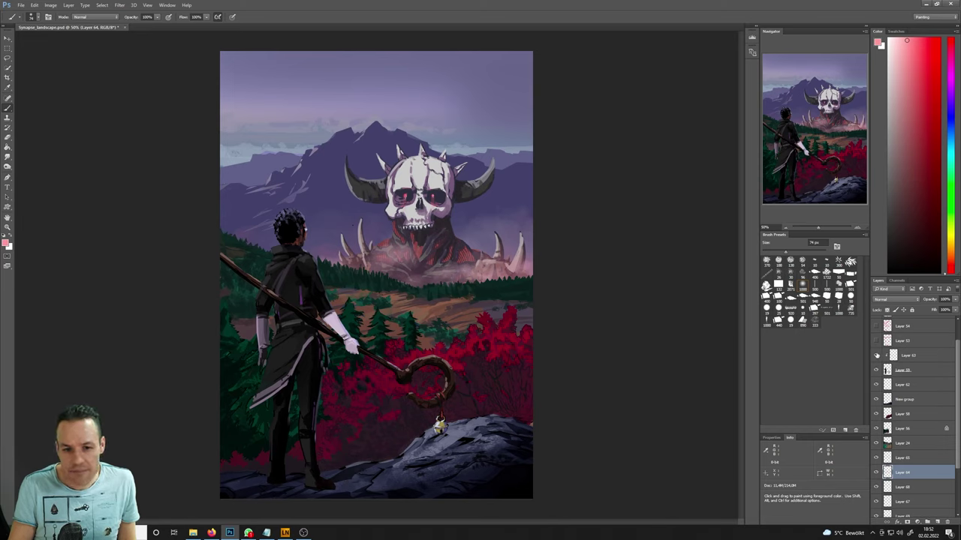
click(876, 356)
click(876, 355)
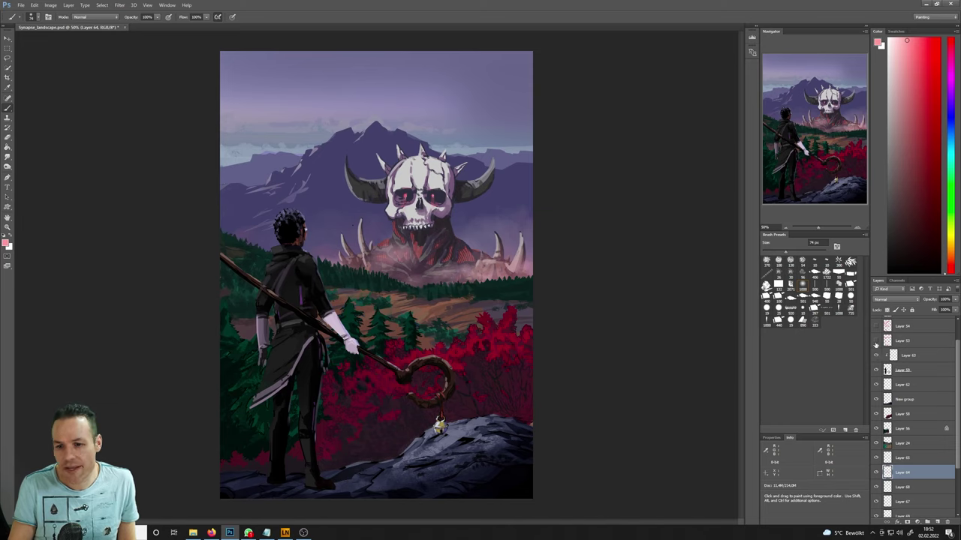
click(876, 356)
click(876, 355)
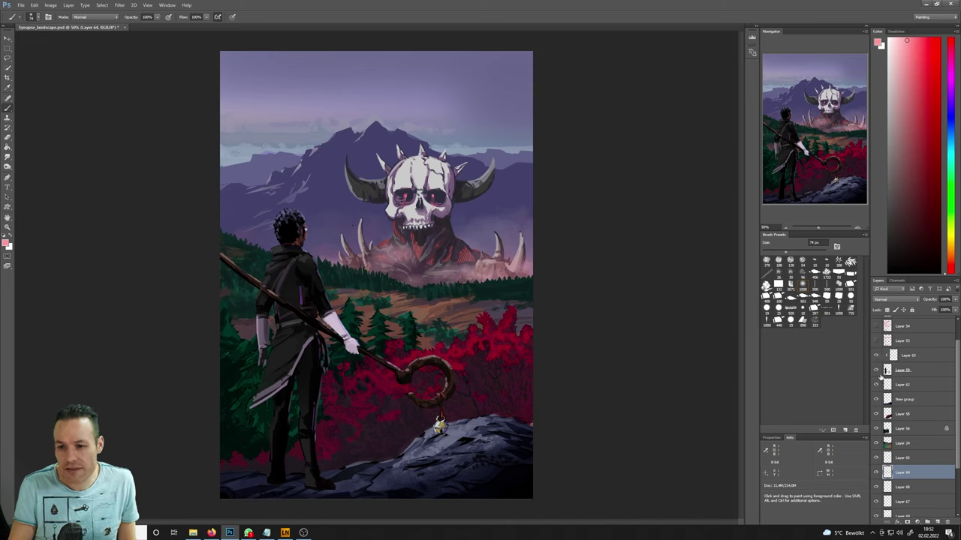
click(876, 356)
click(876, 356)
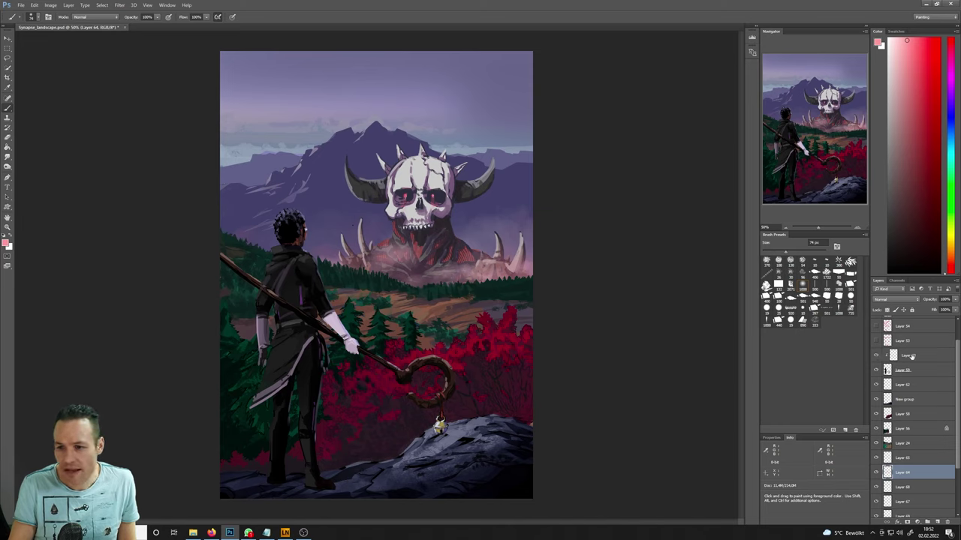
- Add a new layer above Layer 63 and lasso a thin streak across the small skull pendant
click(912, 357)
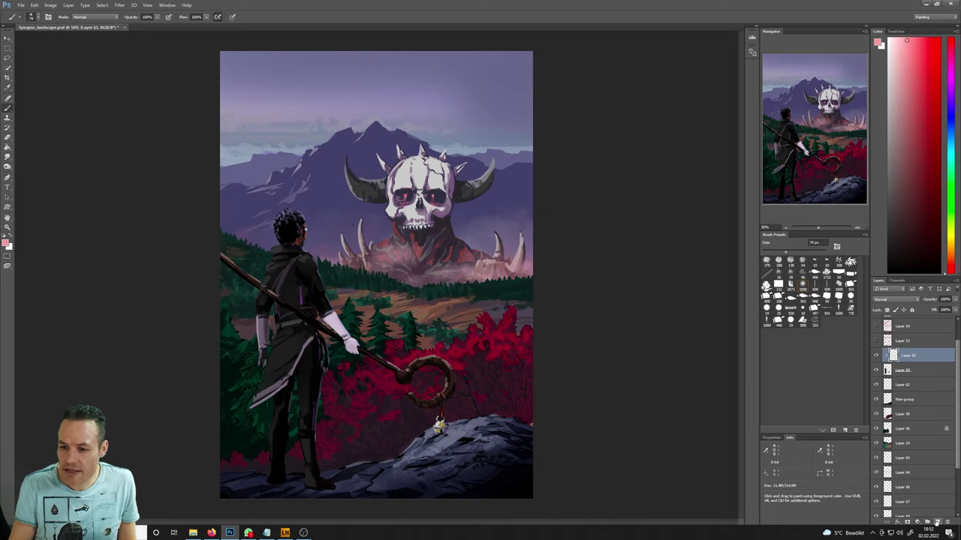
click(938, 522)
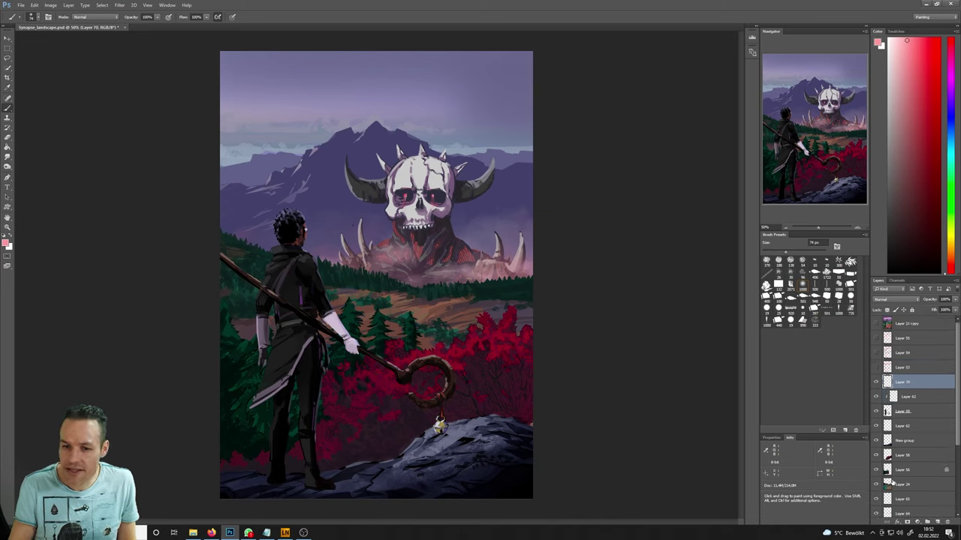
click(7, 59)
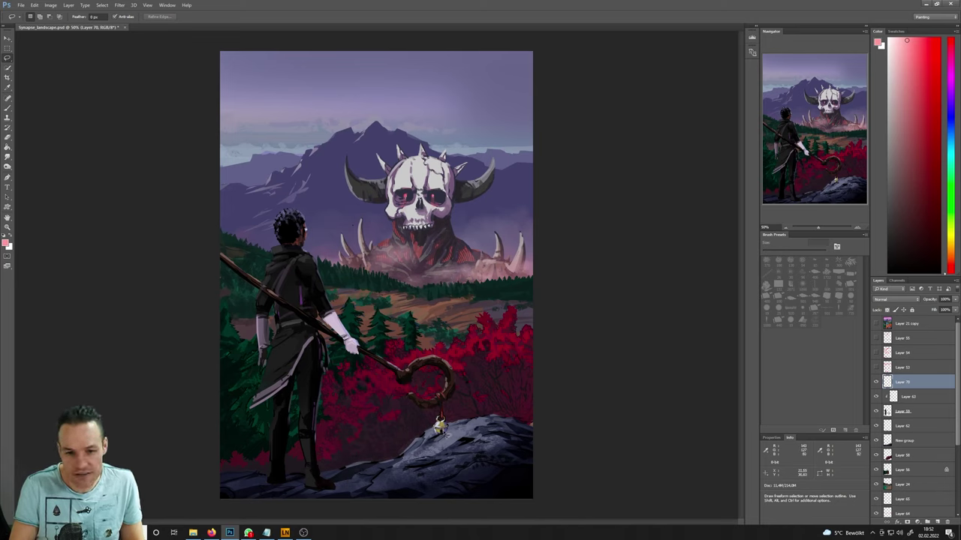
mouse_move(413, 417)
mouse_down()
mouse_move(441, 428)
mouse_move(386, 415)
mouse_move(371, 439)
mouse_up()
key(shift)
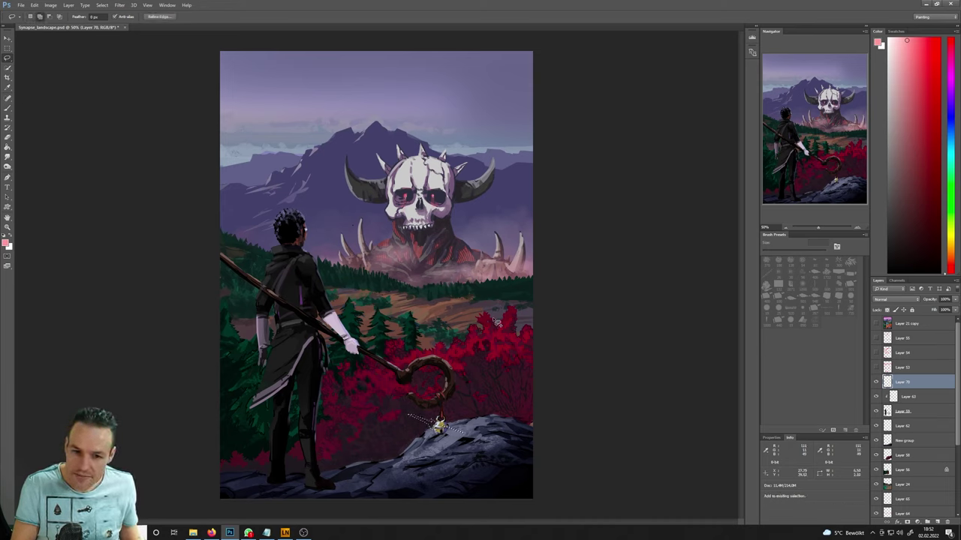
key(shift)
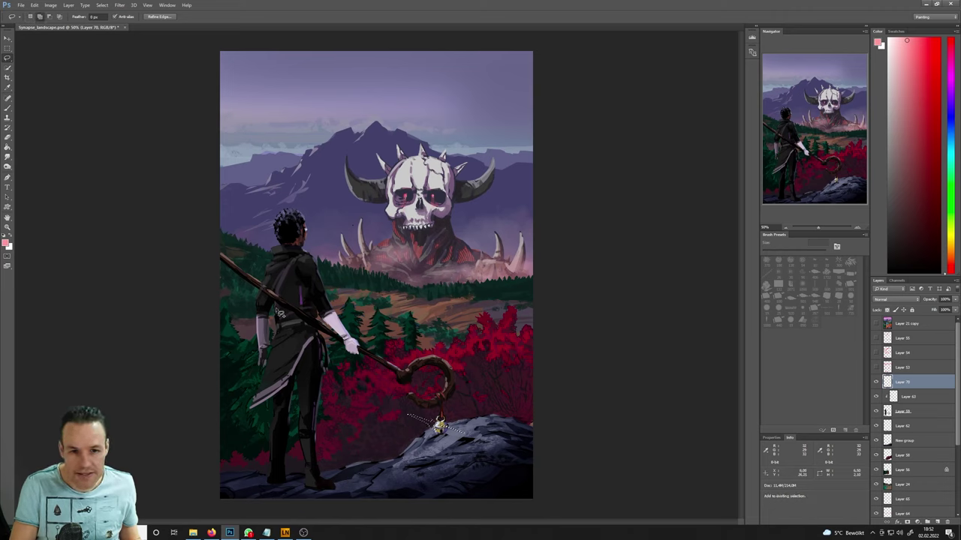
- Add jagged shard shapes along the staff and around its ring to the selection, and hide the selection edges
mouse_move(321, 333)
mouse_down()
mouse_move(292, 308)
mouse_move(311, 309)
mouse_move(333, 342)
mouse_move(301, 311)
mouse_move(253, 290)
mouse_move(294, 305)
mouse_up()
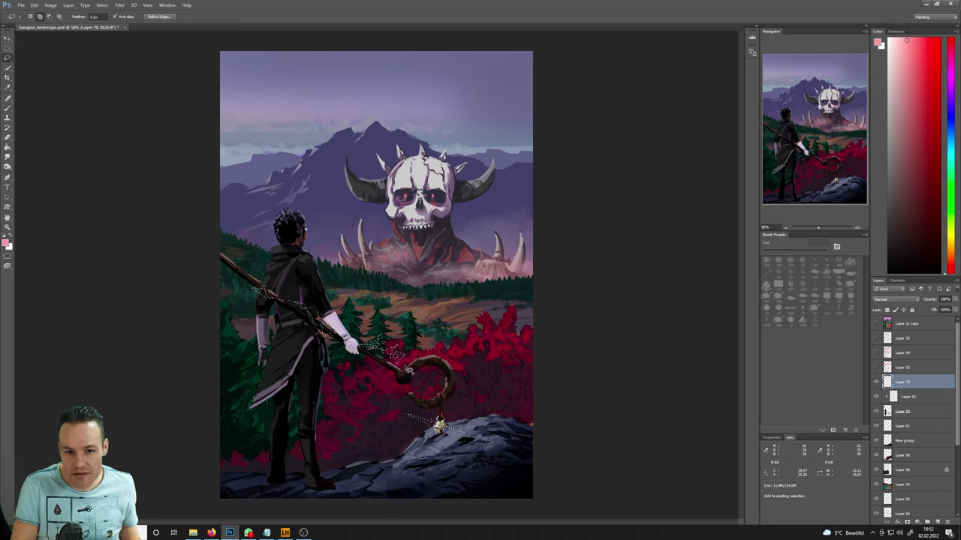
mouse_move(415, 360)
mouse_down()
mouse_move(434, 359)
mouse_move(445, 382)
mouse_move(413, 360)
mouse_move(422, 374)
mouse_move(472, 378)
mouse_move(455, 386)
mouse_move(450, 379)
mouse_move(458, 398)
mouse_move(454, 390)
mouse_up()
mouse_move(438, 425)
mouse_down()
mouse_move(421, 414)
mouse_move(437, 399)
mouse_up()
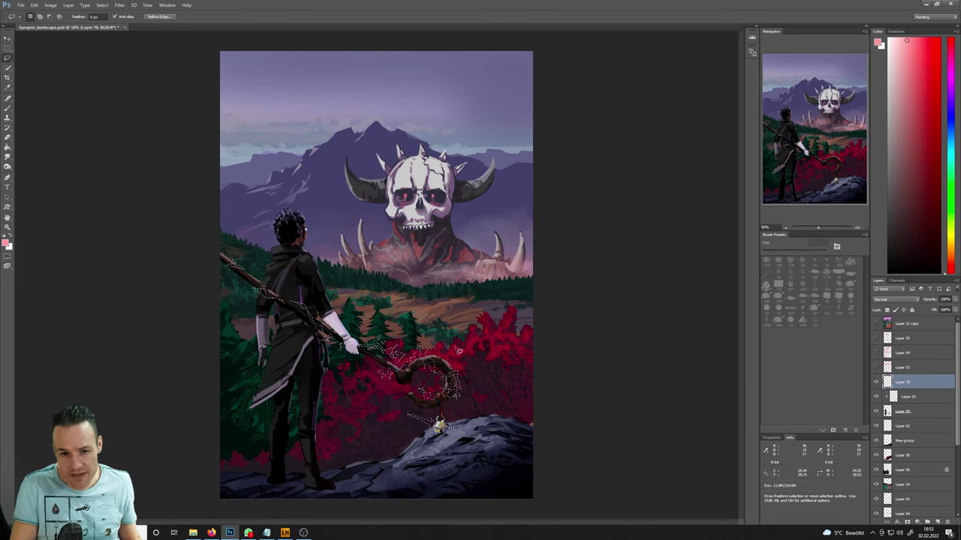
key(shift)
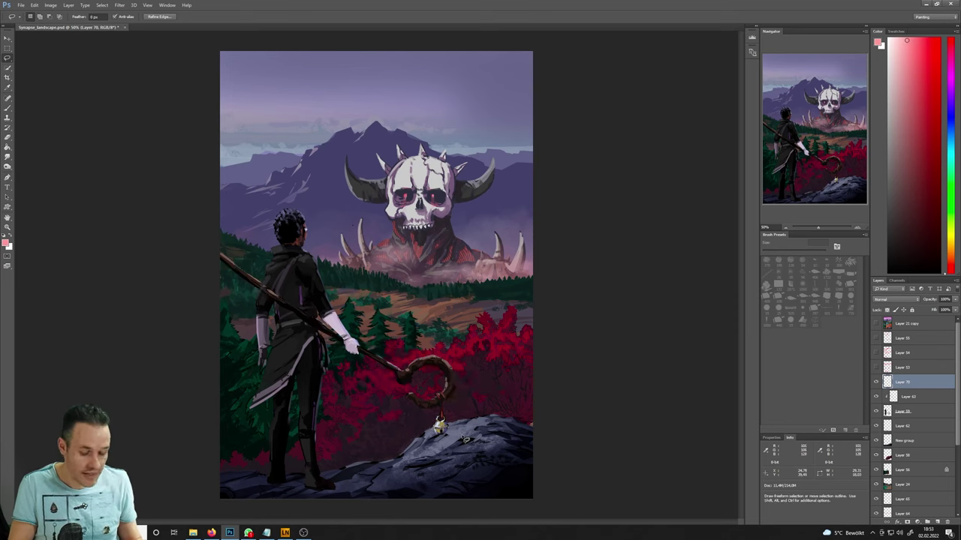
key(ctrl+d)
- Set the new layer's blend mode to Color Dodge
key(b)
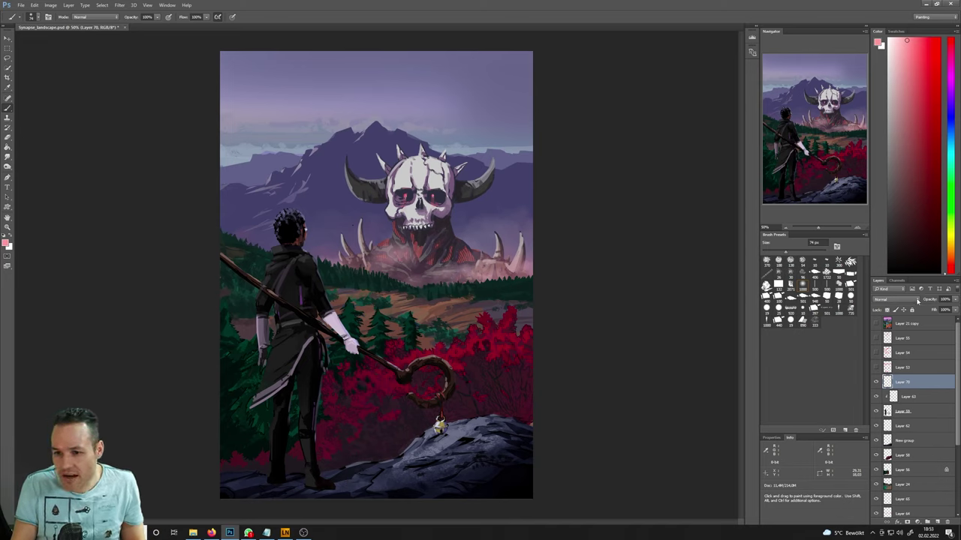
click(917, 300)
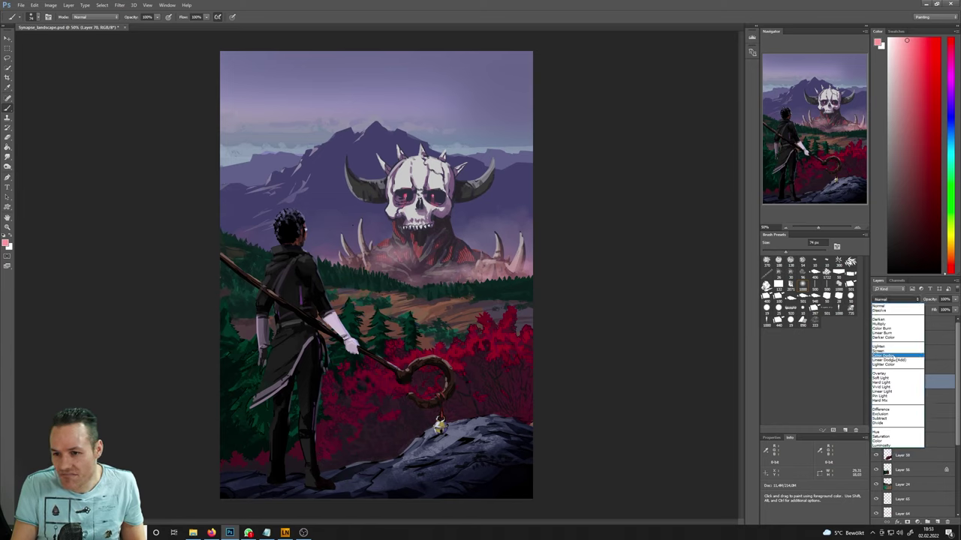
click(893, 355)
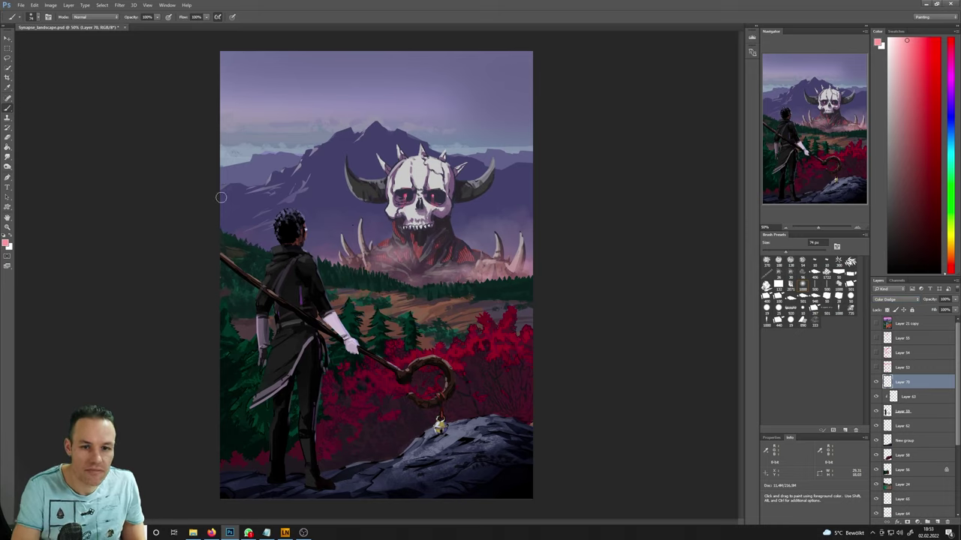
- Pick a pale yellow color and paint glowing light into the selected shards on the staff, ring and pendant at 156 px
click(7, 87)
click(835, 134)
key(b)
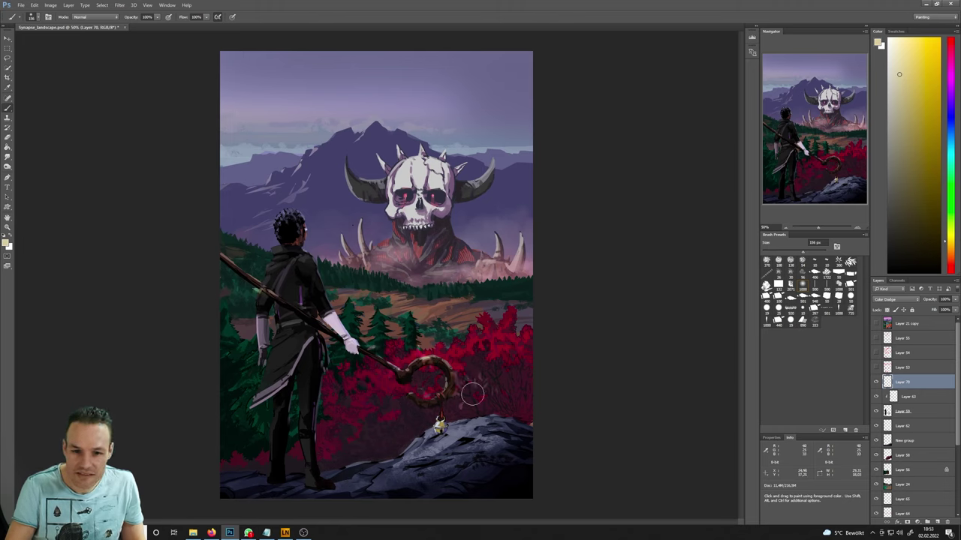
drag(431, 391, 410, 421)
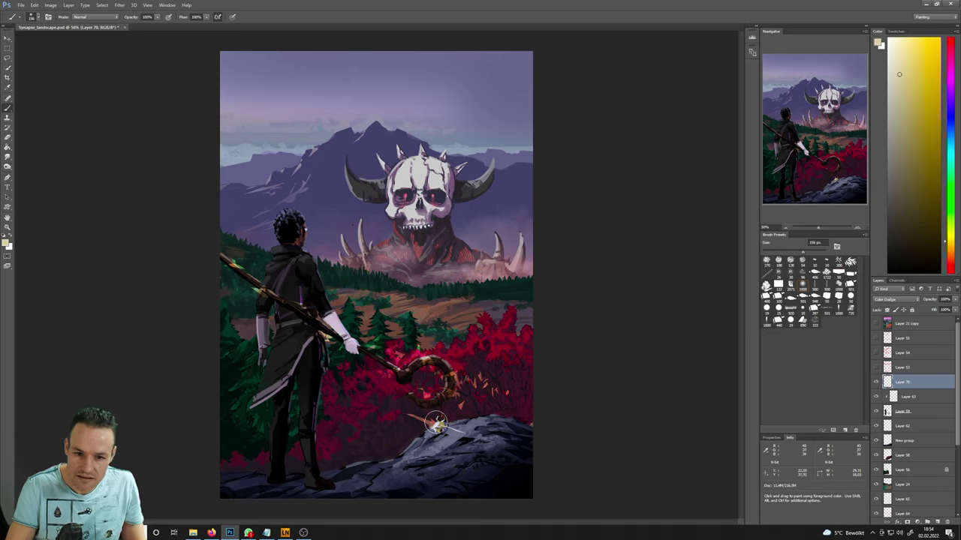
click(435, 425)
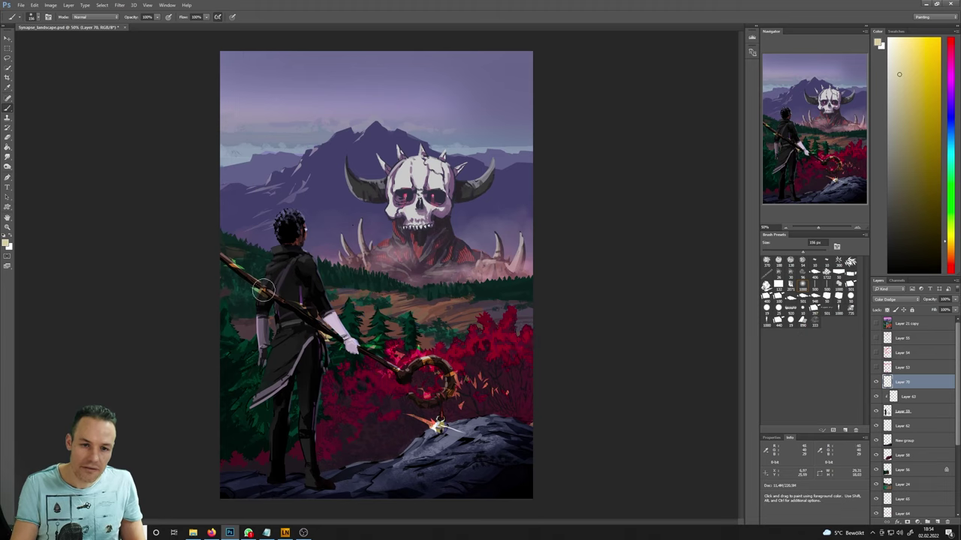
- Try Overlay and Normal blending on the staff glow layer and return it to Color Dodge
click(894, 299)
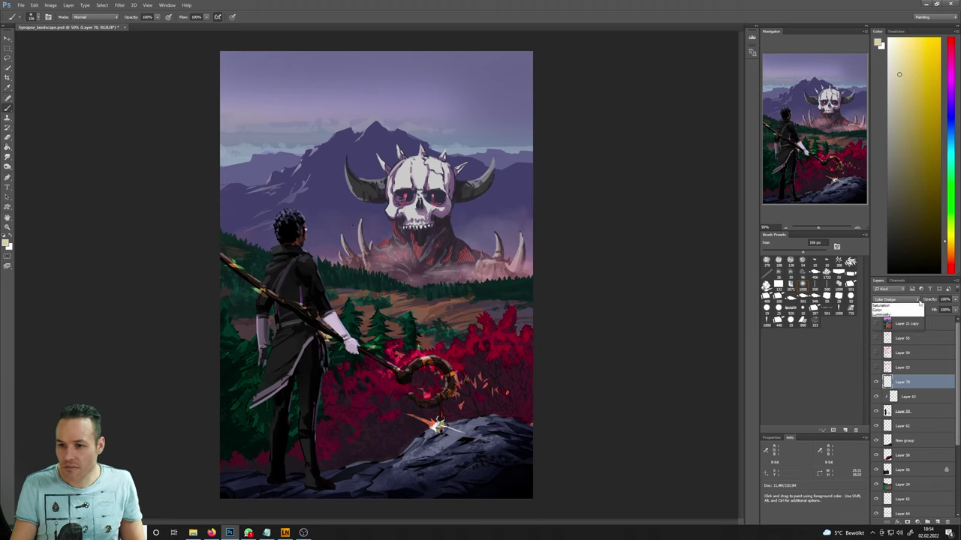
click(882, 373)
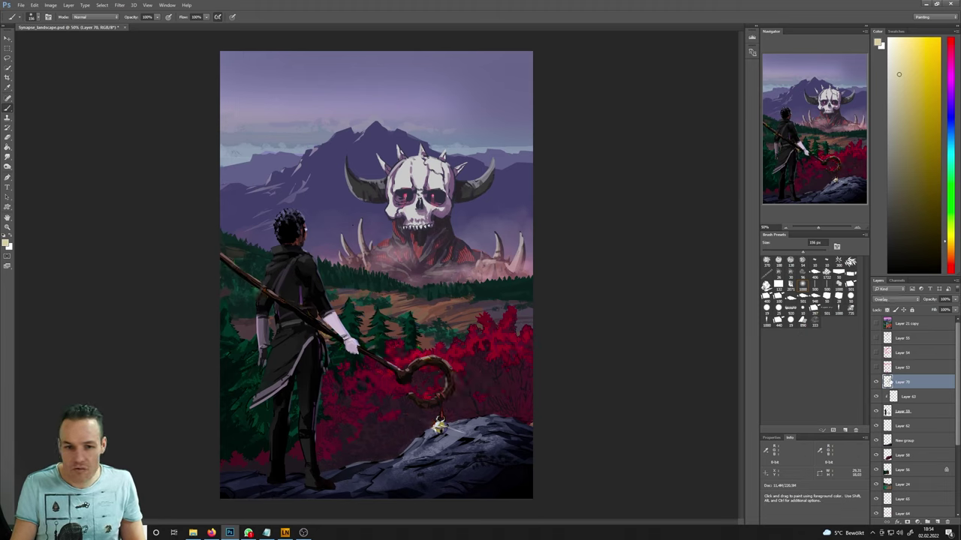
click(901, 300)
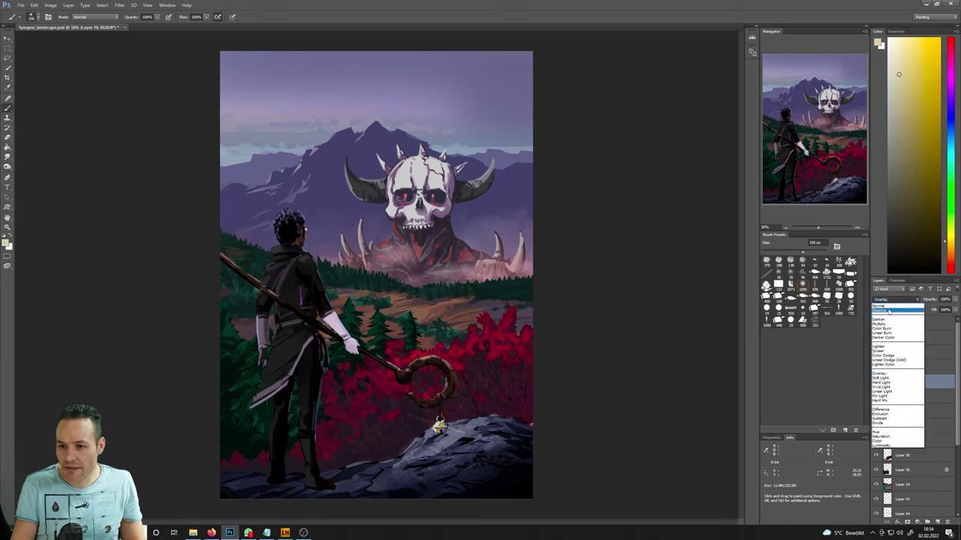
click(889, 305)
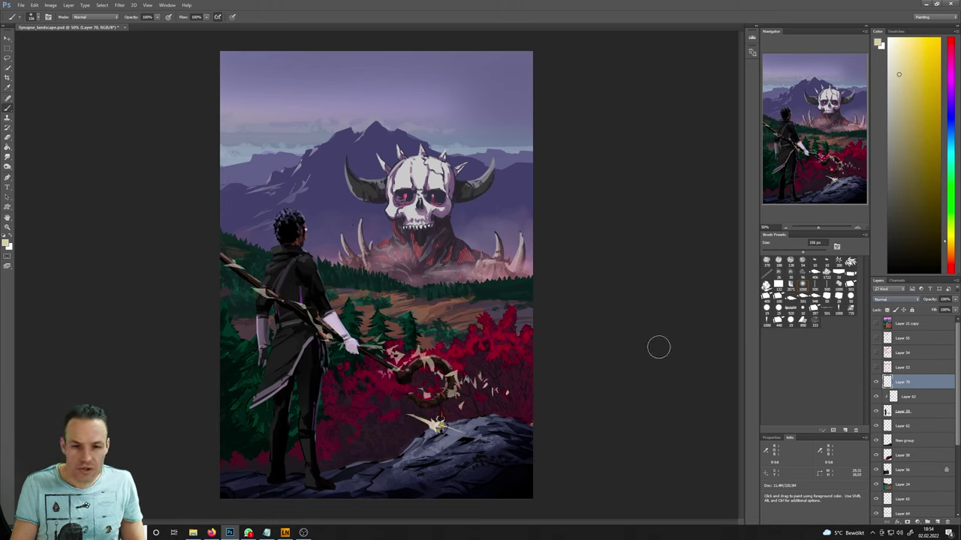
click(917, 300)
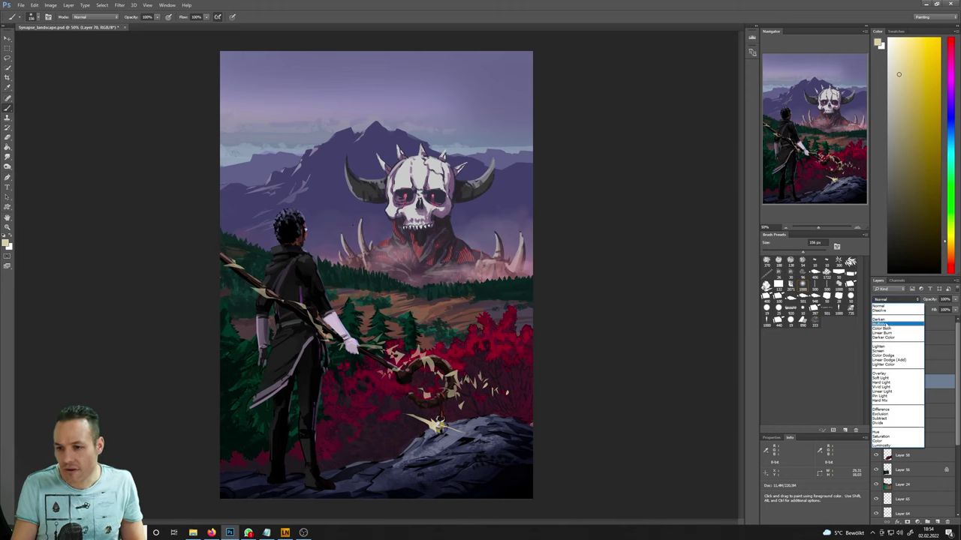
click(884, 355)
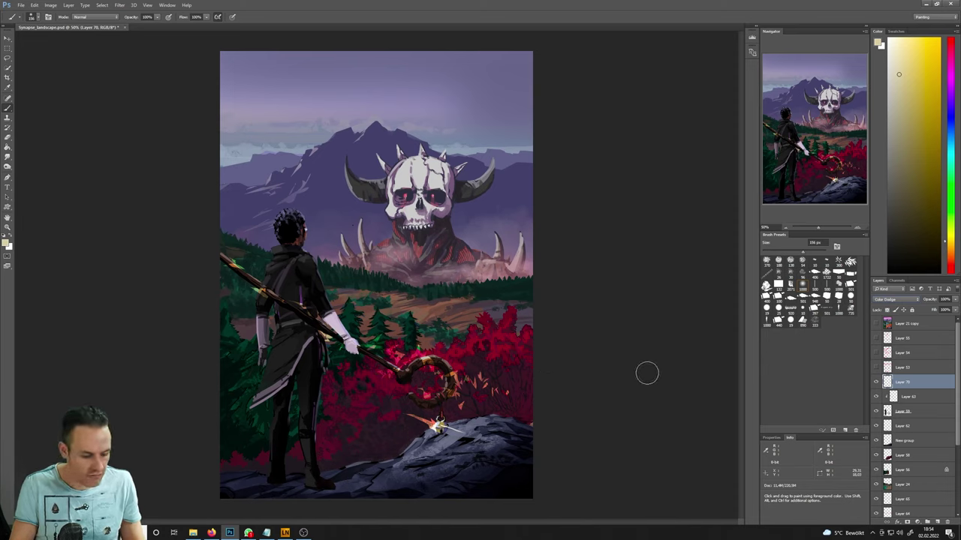
- Clear the selection, fade the light shards around the pendant and ring with a 179 px eraser, and return to the brush
key(l)
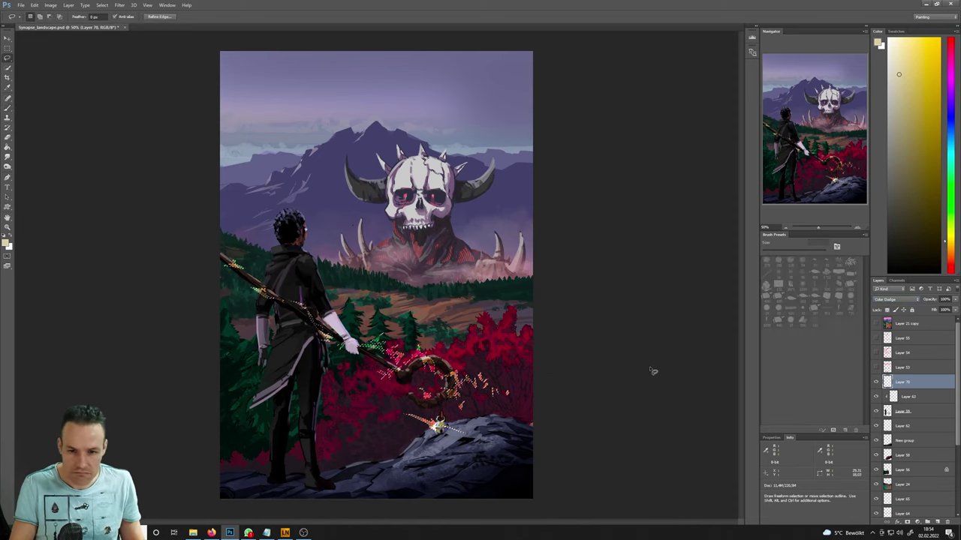
key(e)
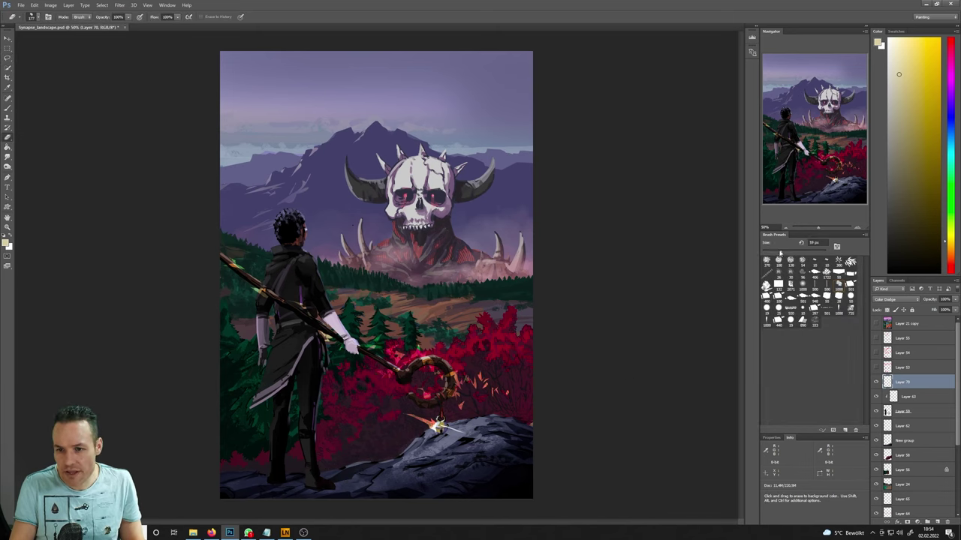
key(comma)
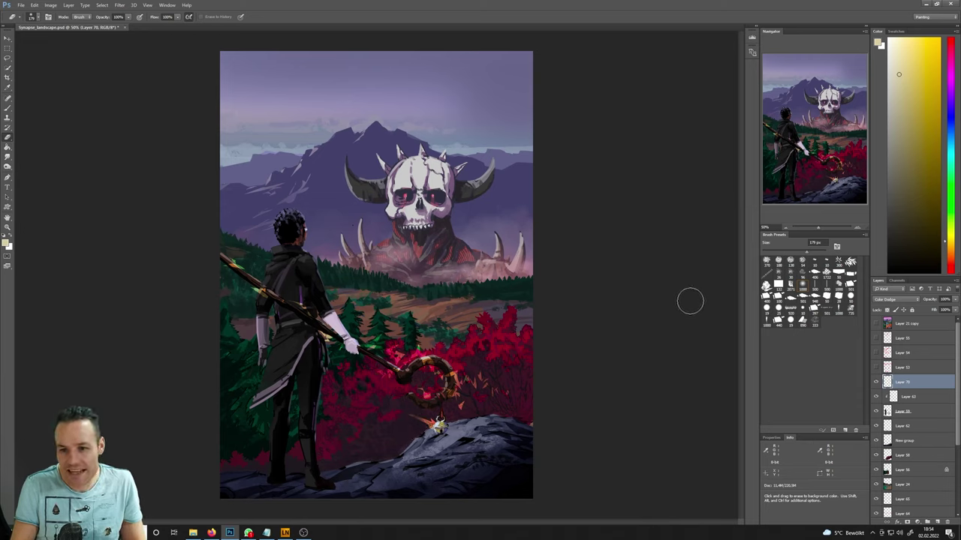
key(b)
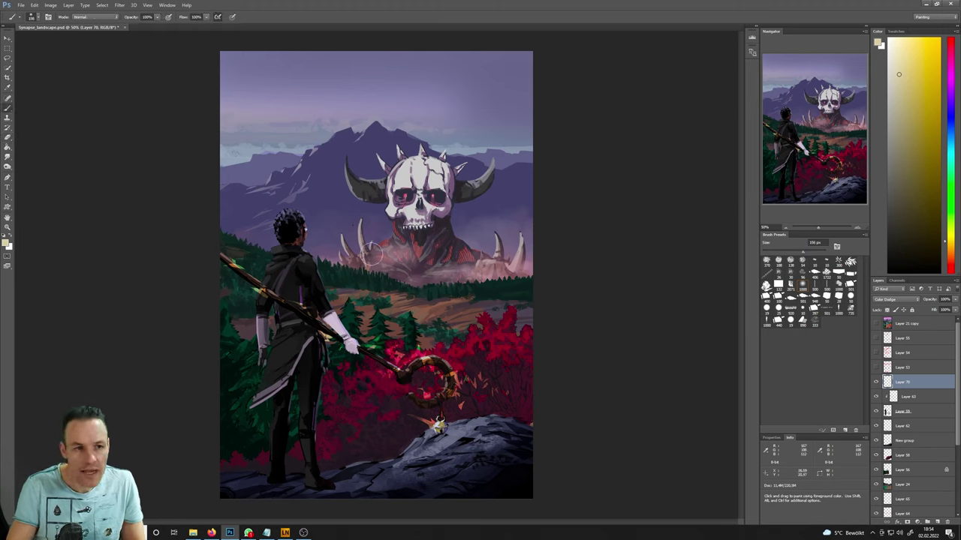
- Soften the glowing shards around the staff's ring and pendant with a 172 px smudge and a 179 px, then 100 px eraser
click(7, 158)
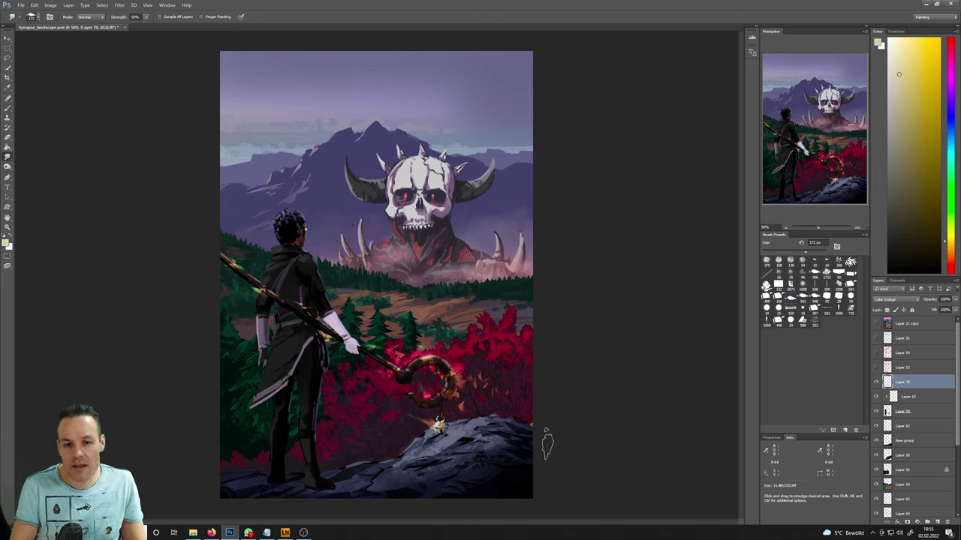
key(b)
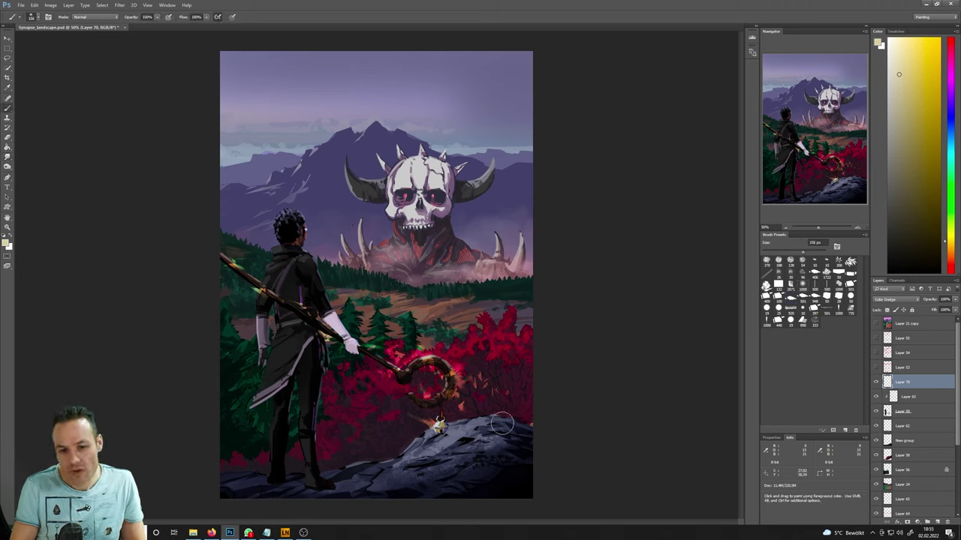
key(e)
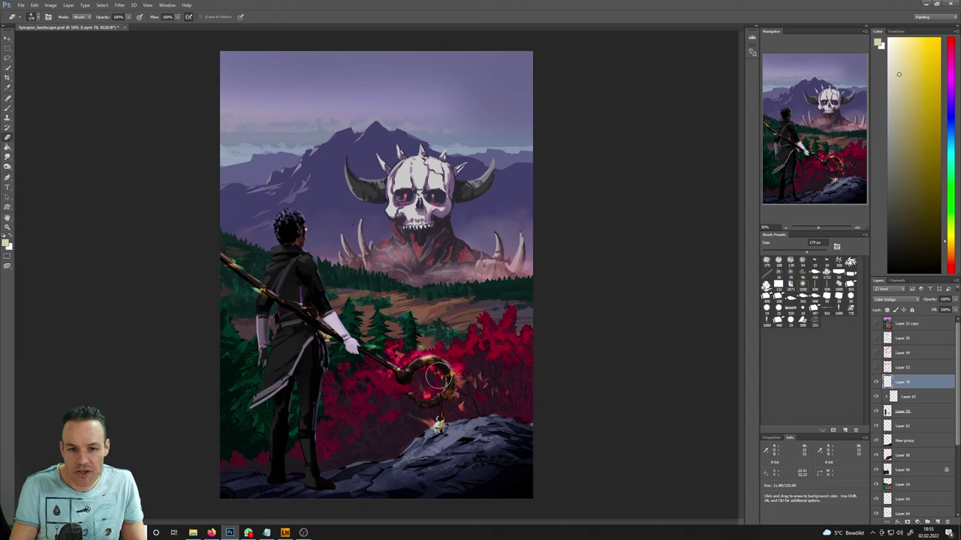
click(8, 157)
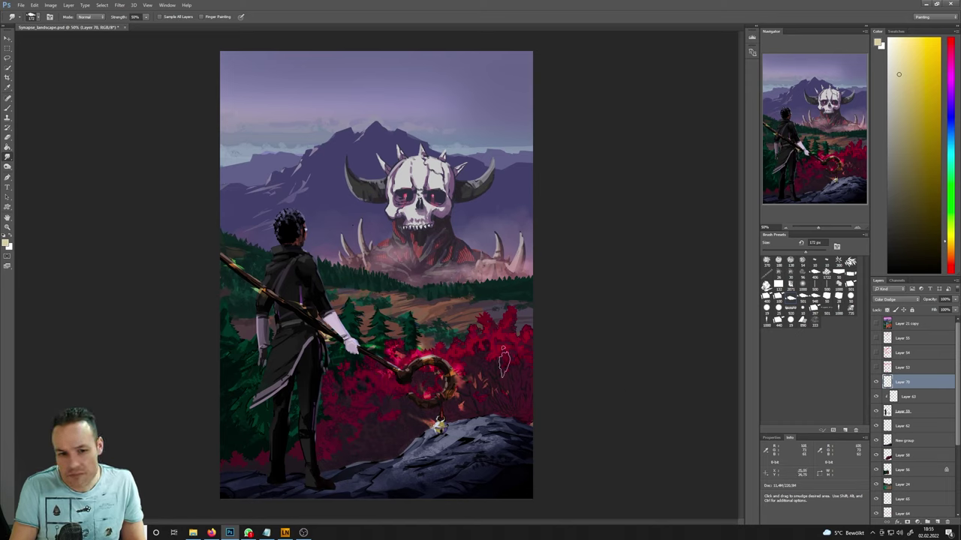
key(b)
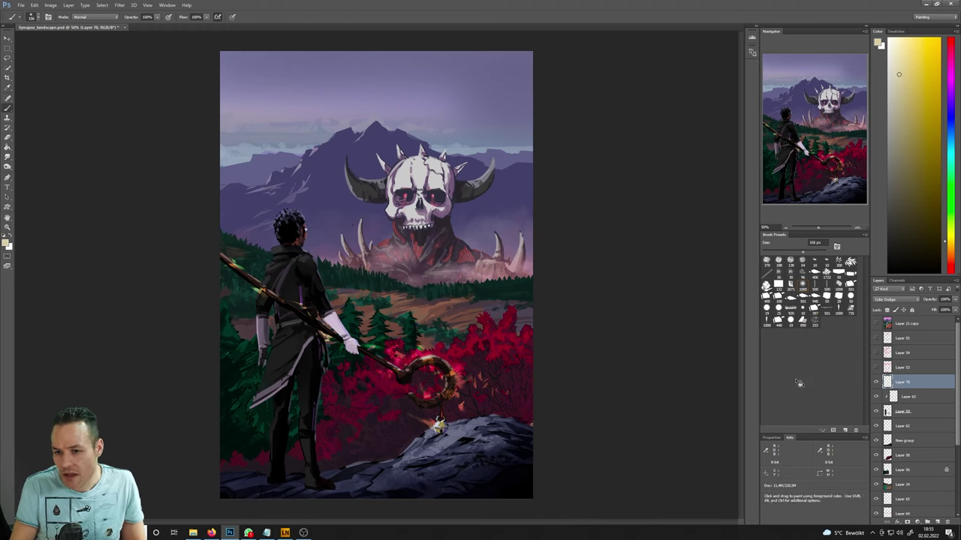
key(e)
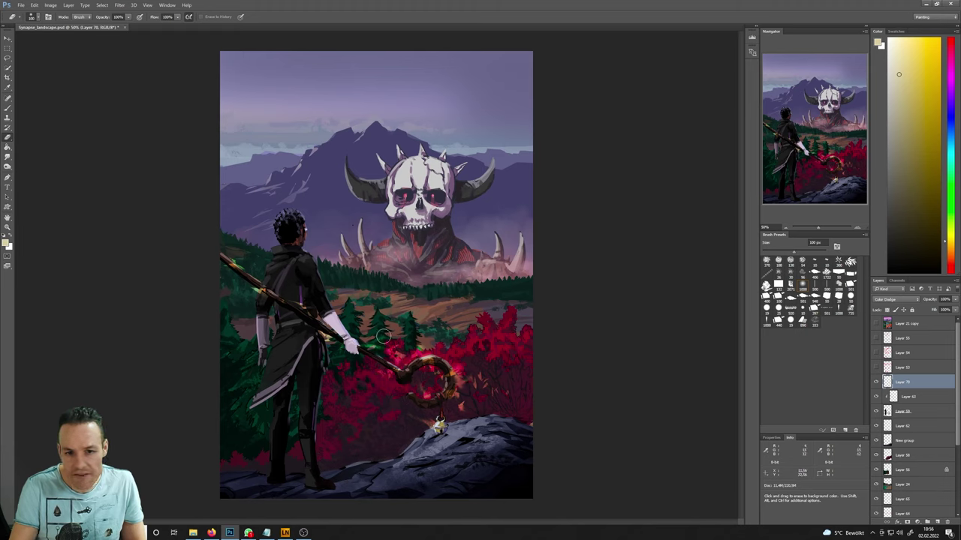
click(50, 5)
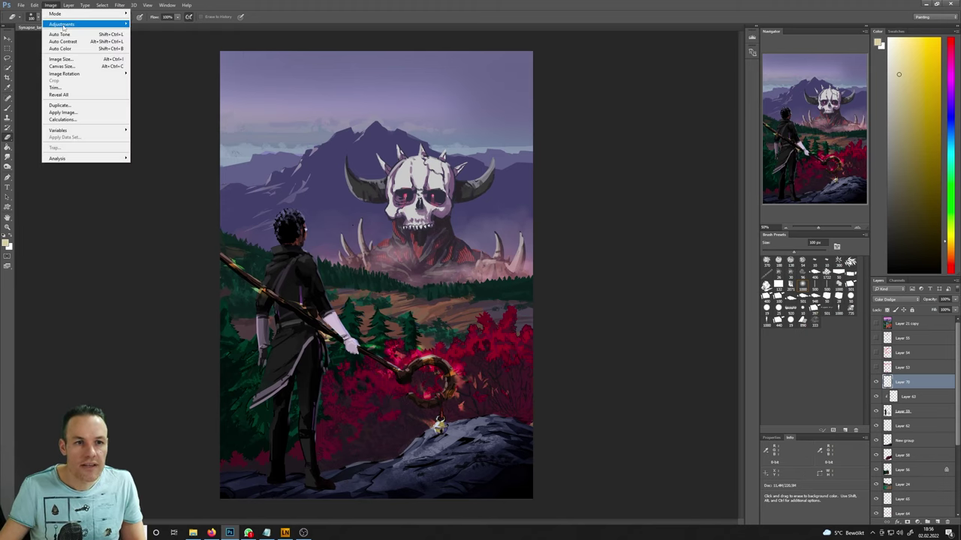
mouse_move(67, 28)
click(174, 64)
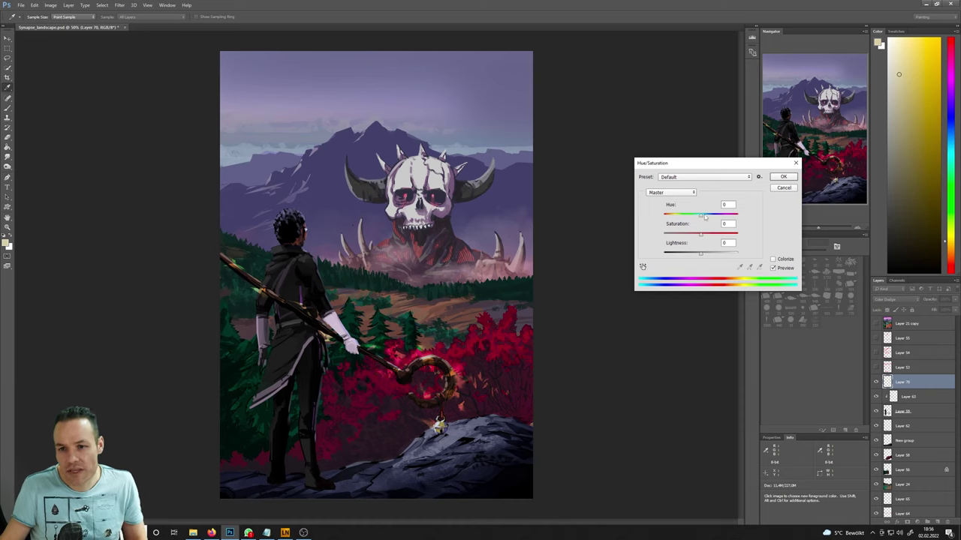
mouse_move(704, 217)
mouse_down()
mouse_move(713, 217)
mouse_move(703, 225)
mouse_up()
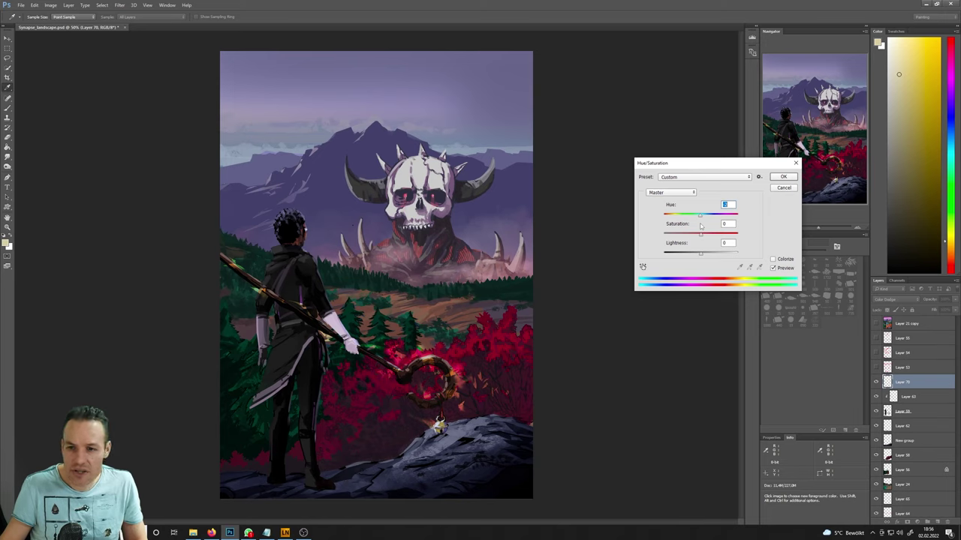
click(785, 188)
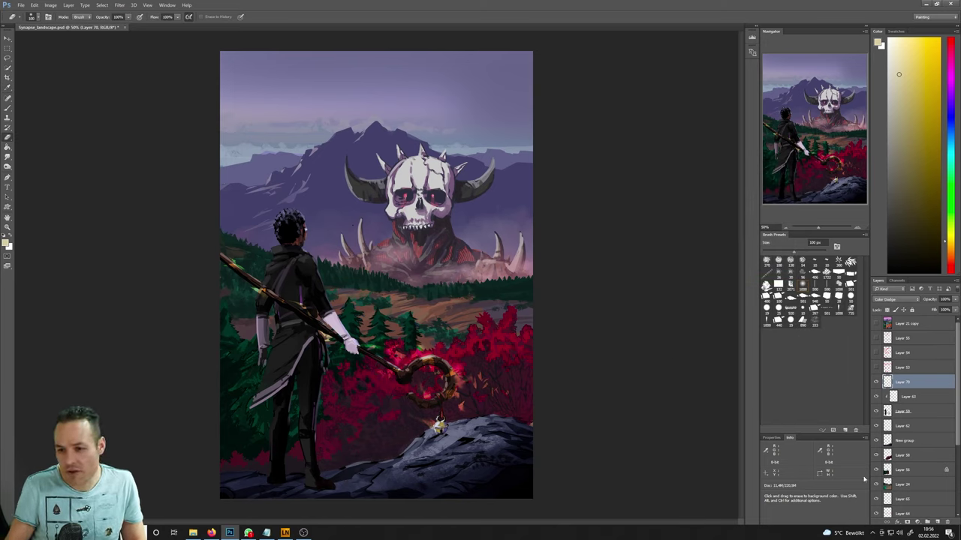
- Add a new layer above the Color Dodge glow layer, and reselect the glow layer for erasing at 100 px
click(934, 520)
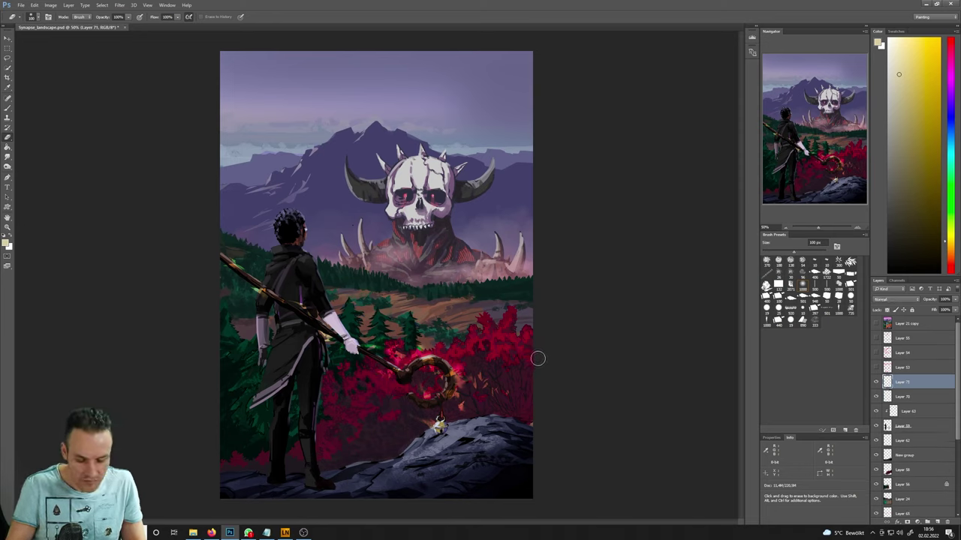
key(b)
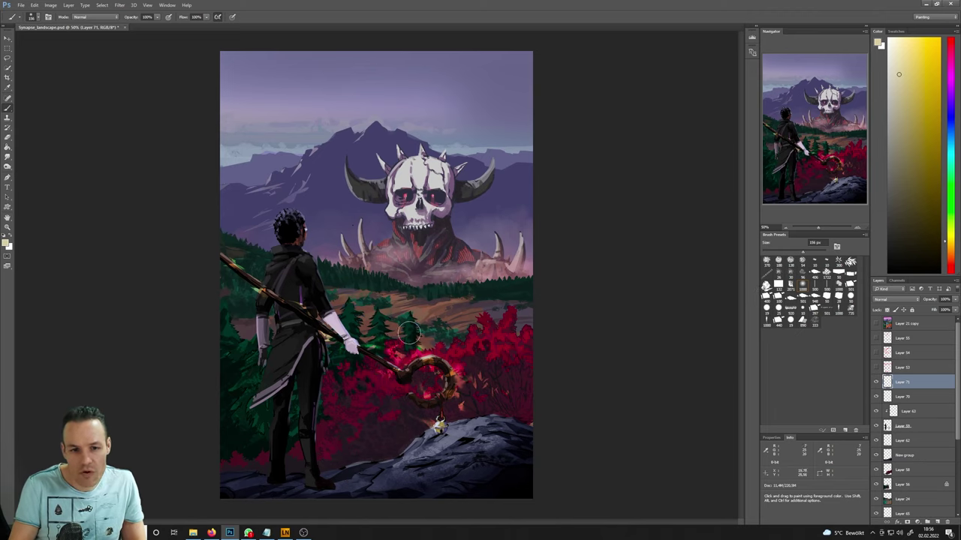
key(e)
click(911, 396)
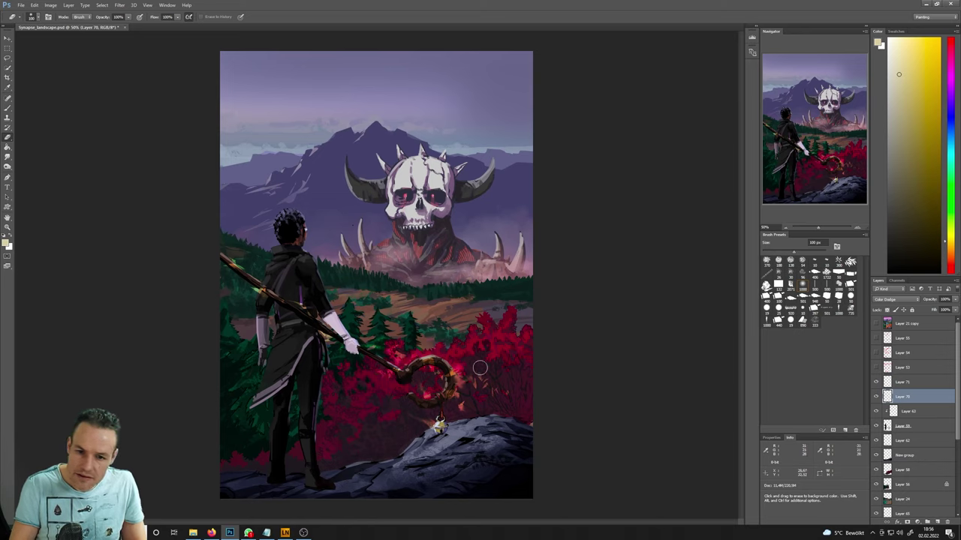
- Sample a pale orange from the staff's ring and paint small sparks around it on the new layer with 16 px and 14 px brushes
key(b)
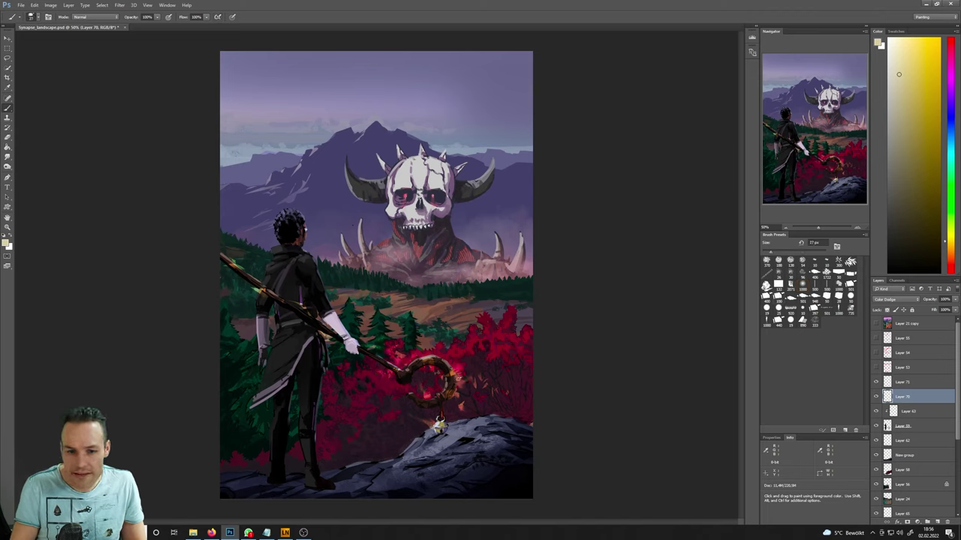
alt+click(444, 418)
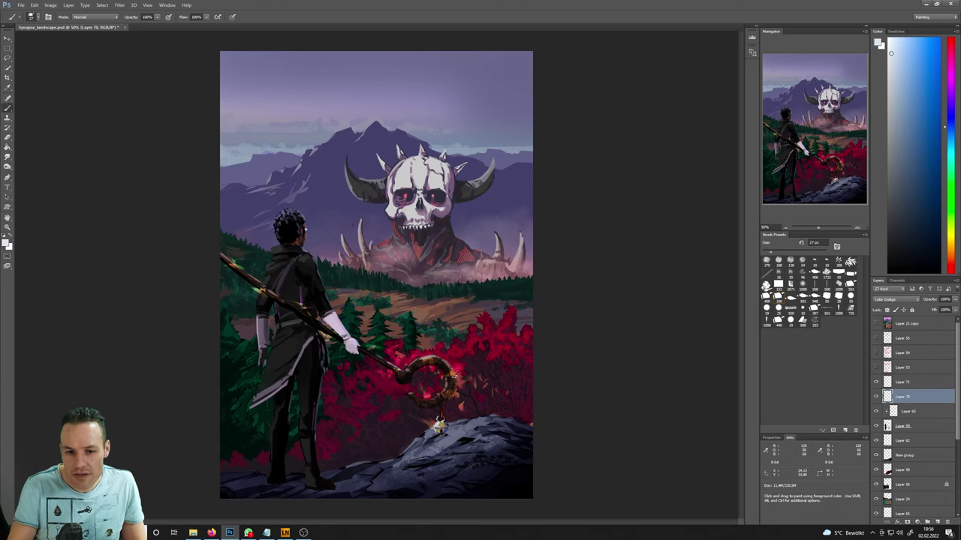
alt+click(454, 374)
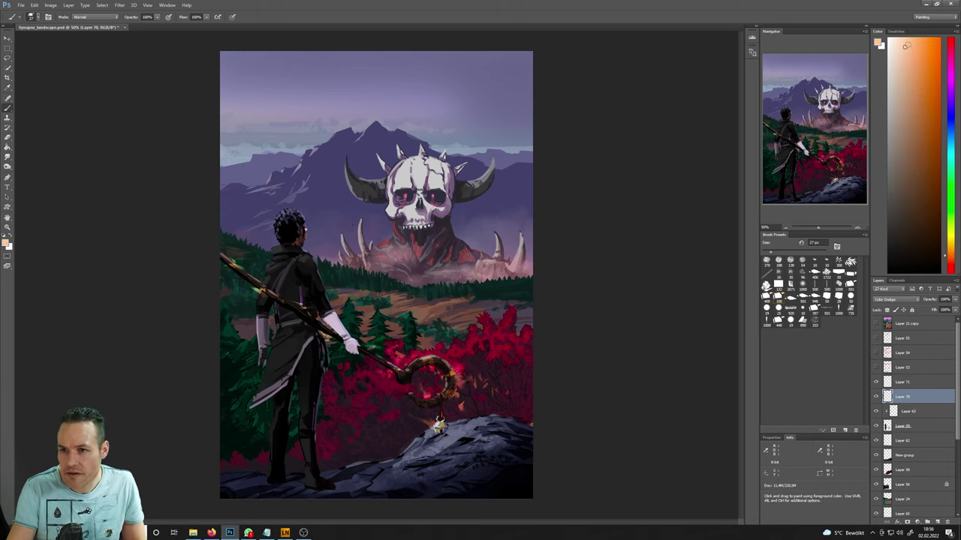
click(876, 397)
click(875, 397)
key(alt+bracketright)
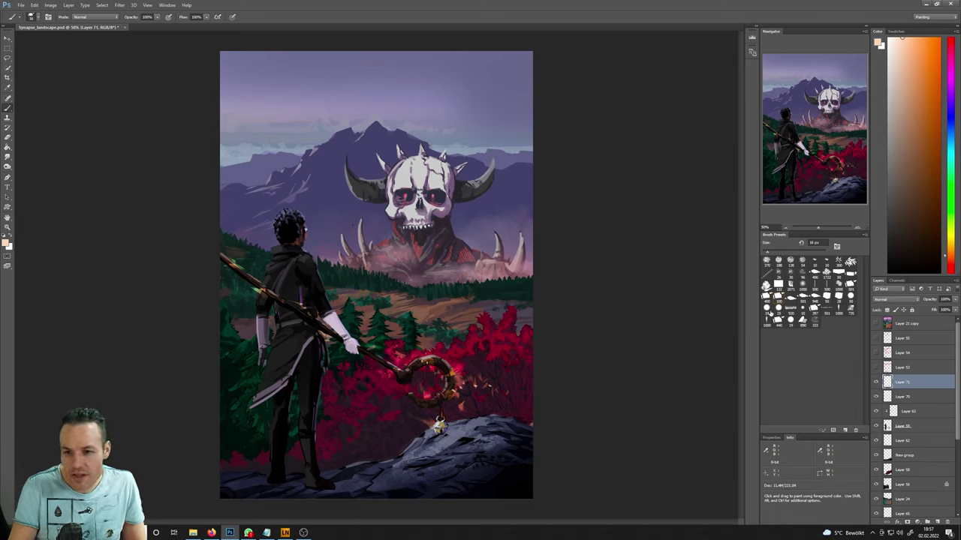
click(778, 309)
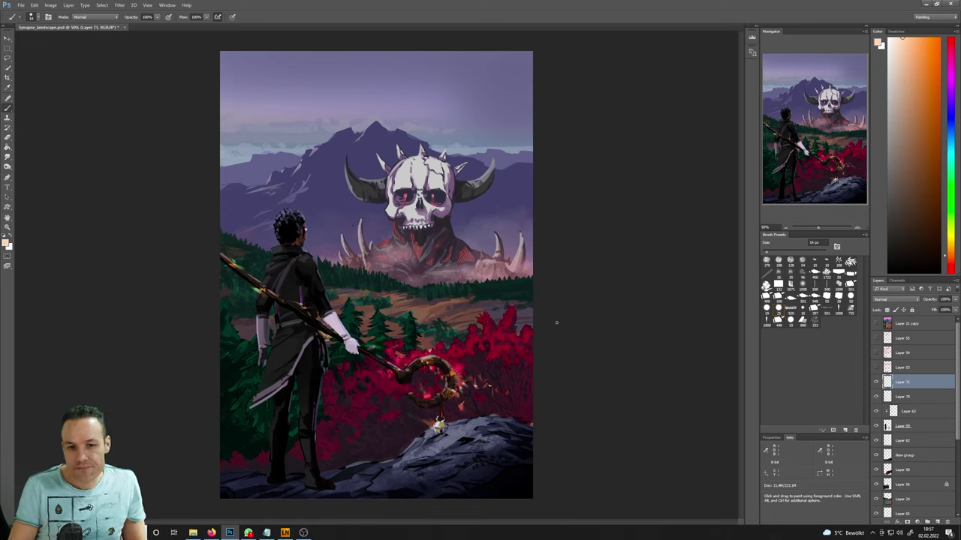
- Fade parts of the staff glow on the Color Dodge layer with a 100 px eraser and return to the brush
click(890, 398)
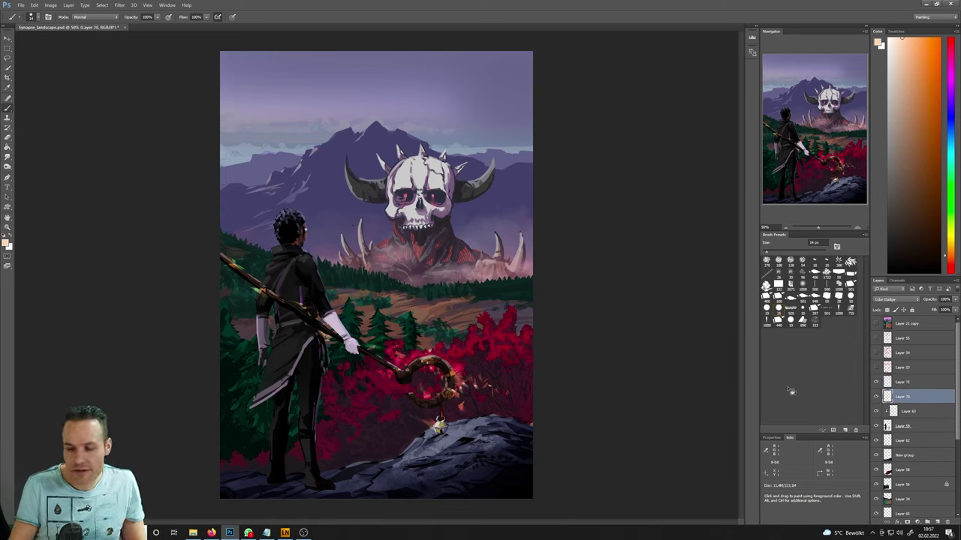
key(e)
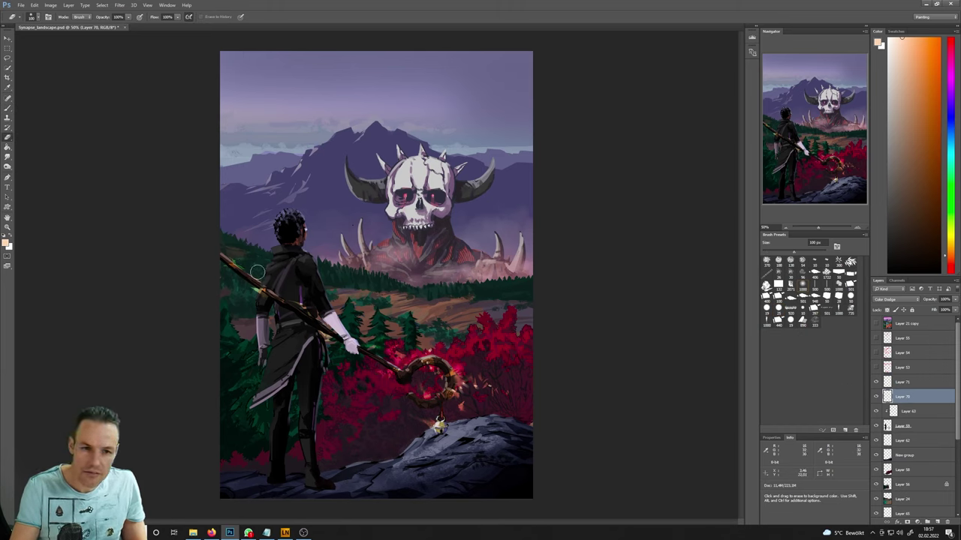
key(b)
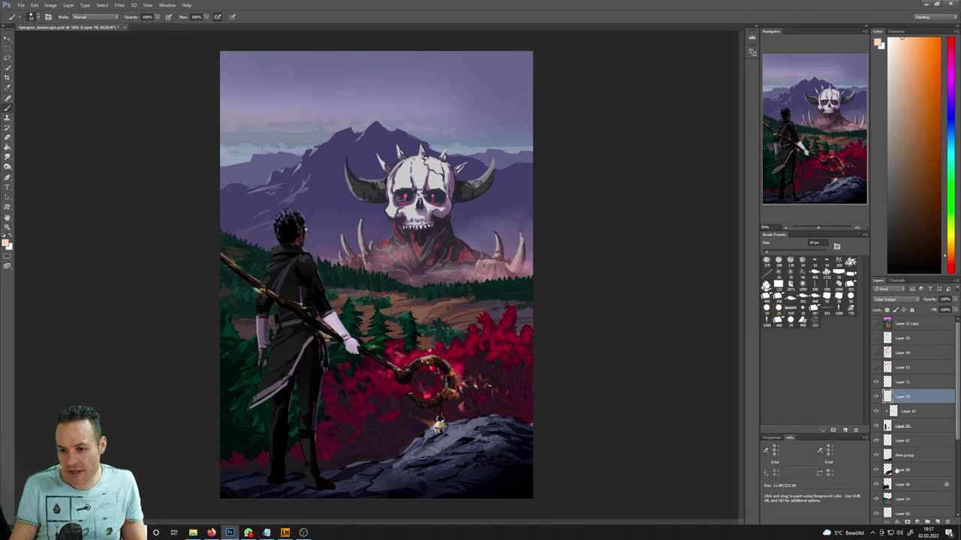
- Toggle the figure and landscape layers to find the midground, and add a new layer directly above Layer 24
click(875, 426)
click(875, 426)
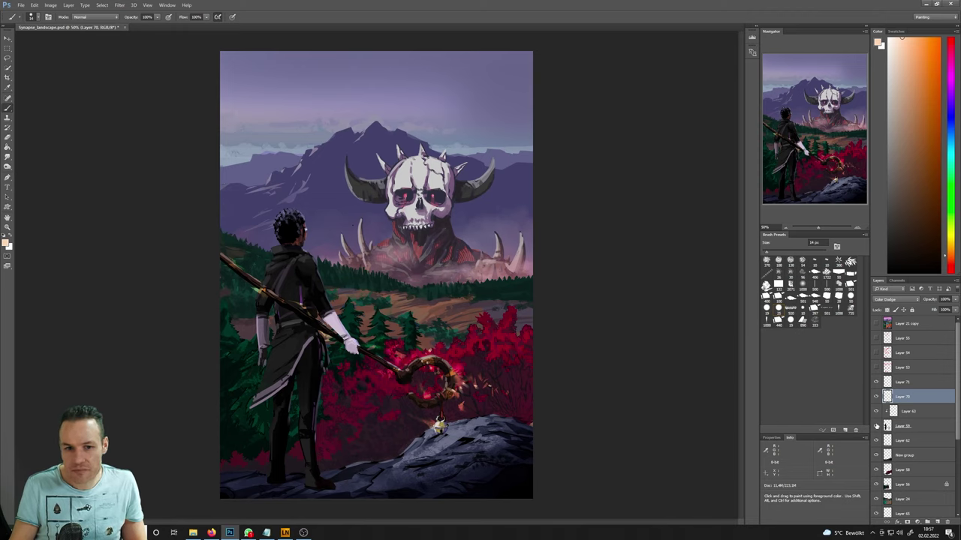
click(875, 425)
click(875, 426)
click(876, 469)
click(876, 469)
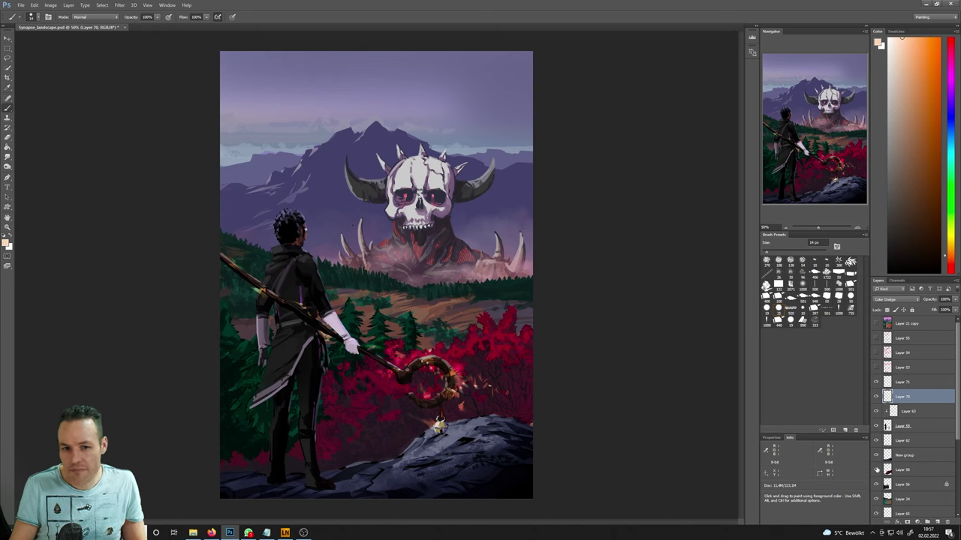
click(876, 485)
click(876, 485)
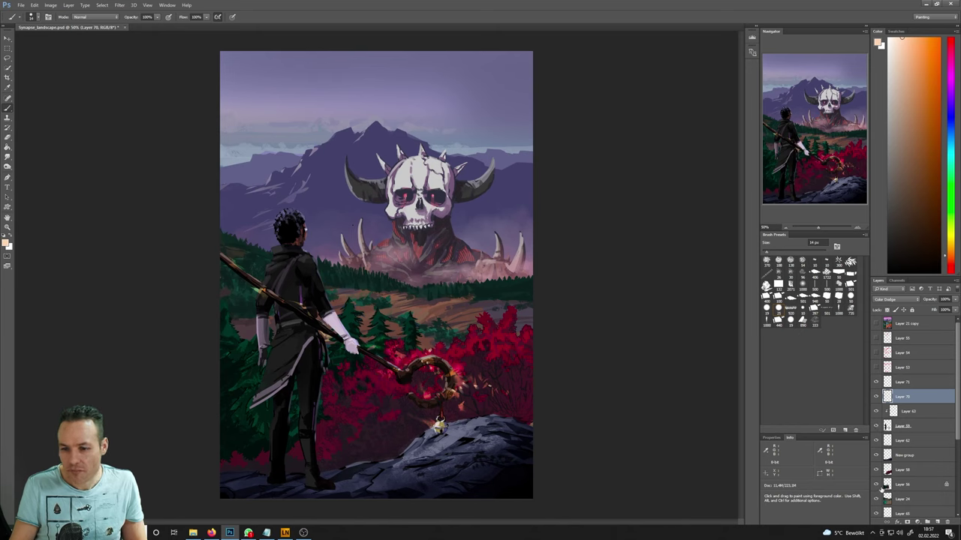
click(896, 500)
click(876, 499)
click(876, 499)
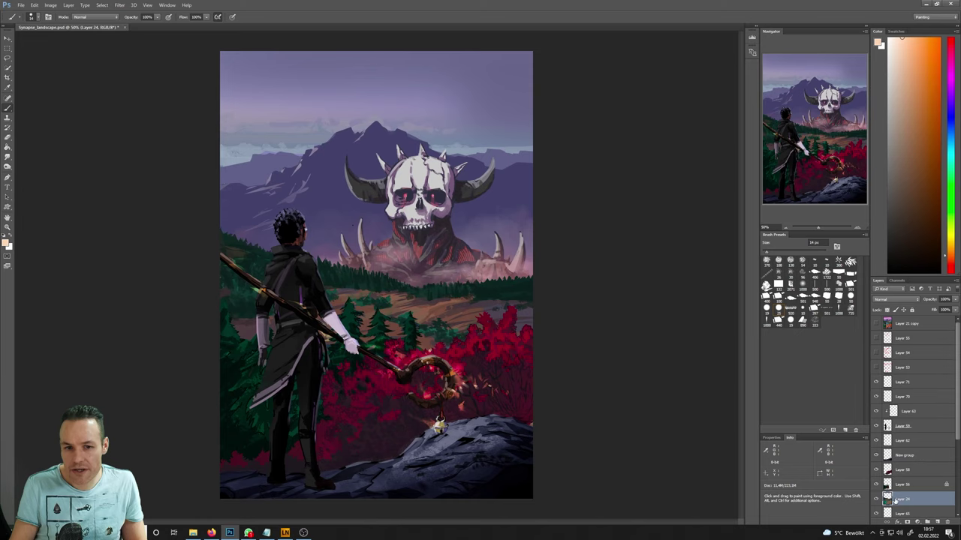
click(938, 521)
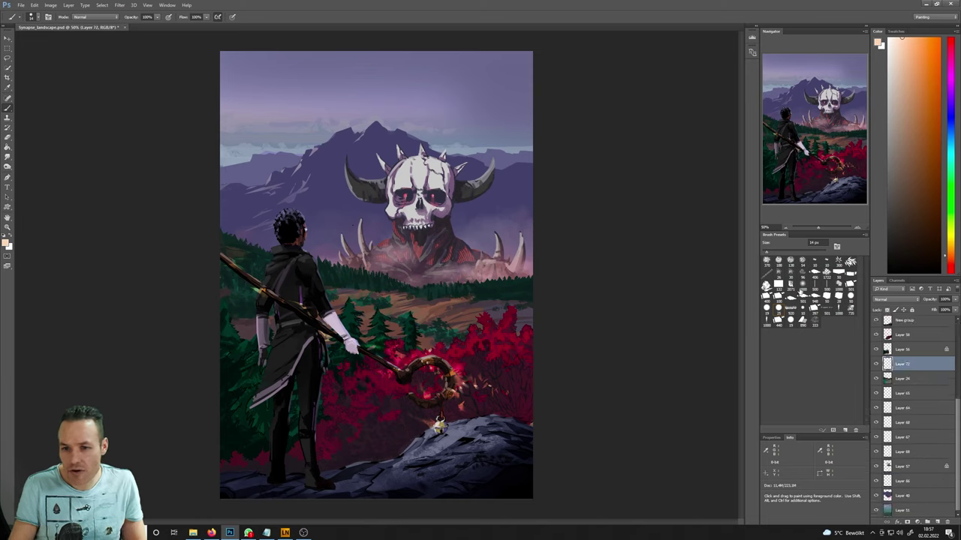
- Sample a muted purple from the background and paint mist over the midground forest with a large textured brush
click(815, 261)
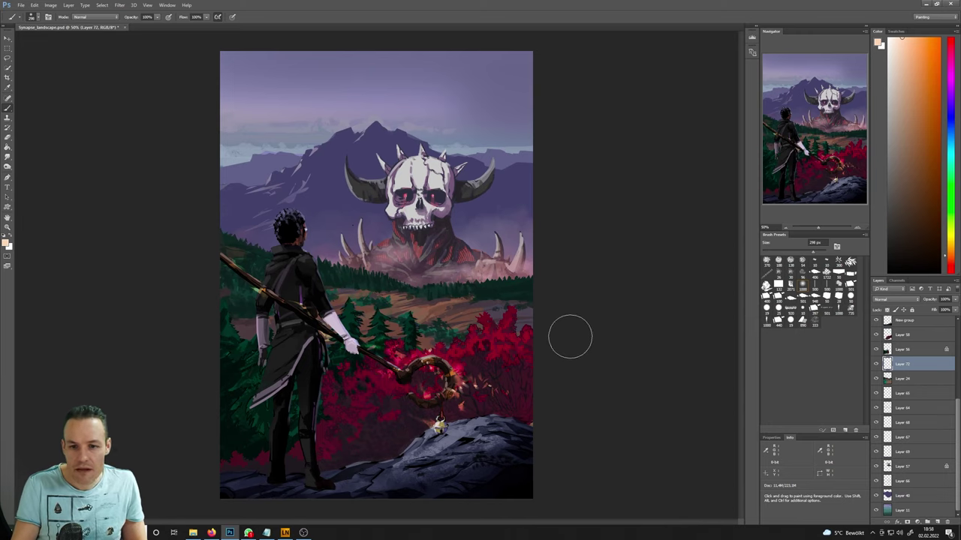
click(802, 287)
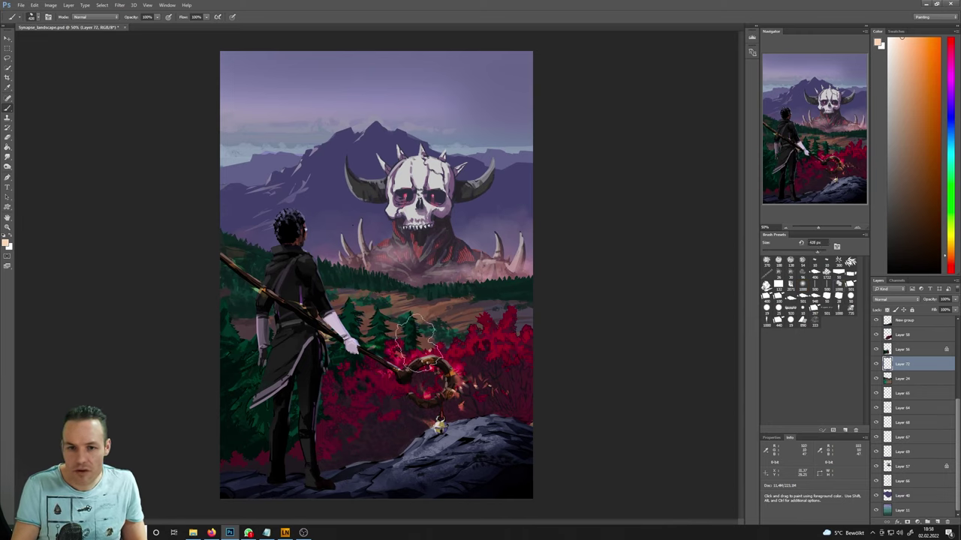
alt+click(482, 225)
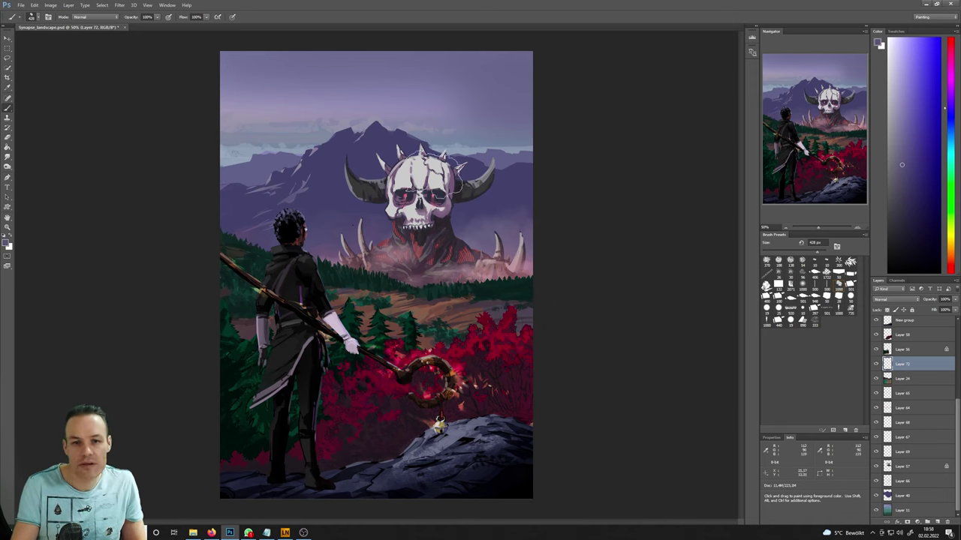
alt+click(456, 182)
key(l)
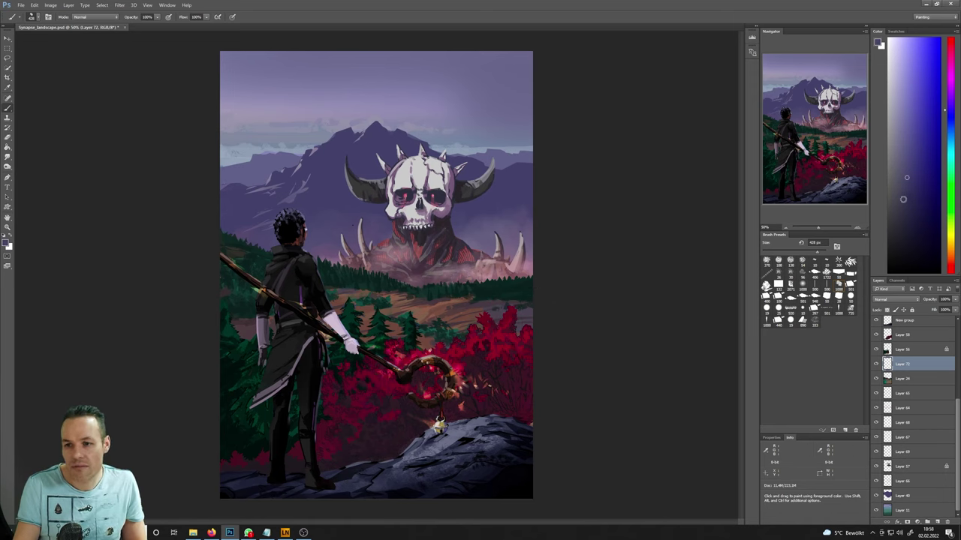
mouse_move(480, 321)
mouse_down()
mouse_move(521, 352)
mouse_move(464, 324)
mouse_move(576, 360)
mouse_move(435, 353)
mouse_move(480, 340)
mouse_move(654, 369)
mouse_move(721, 345)
mouse_move(608, 331)
mouse_move(495, 355)
mouse_move(290, 368)
mouse_move(294, 423)
mouse_move(485, 356)
mouse_move(662, 363)
mouse_move(668, 340)
mouse_move(459, 344)
mouse_move(722, 371)
mouse_move(810, 307)
mouse_up()
drag(850, 343, 886, 366)
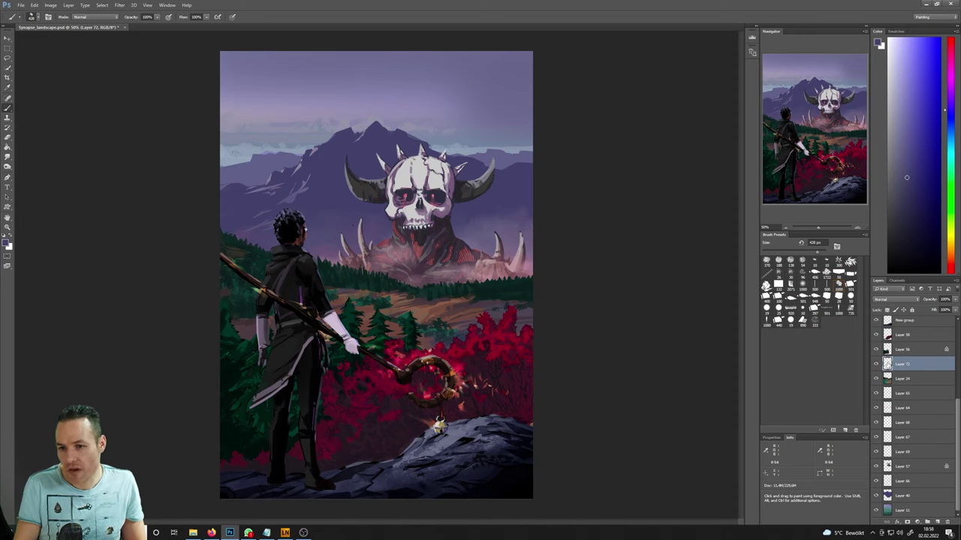
- Add another layer set to Overlay and brush purple haze over the midground and the skull creature's base at 309 px
click(937, 523)
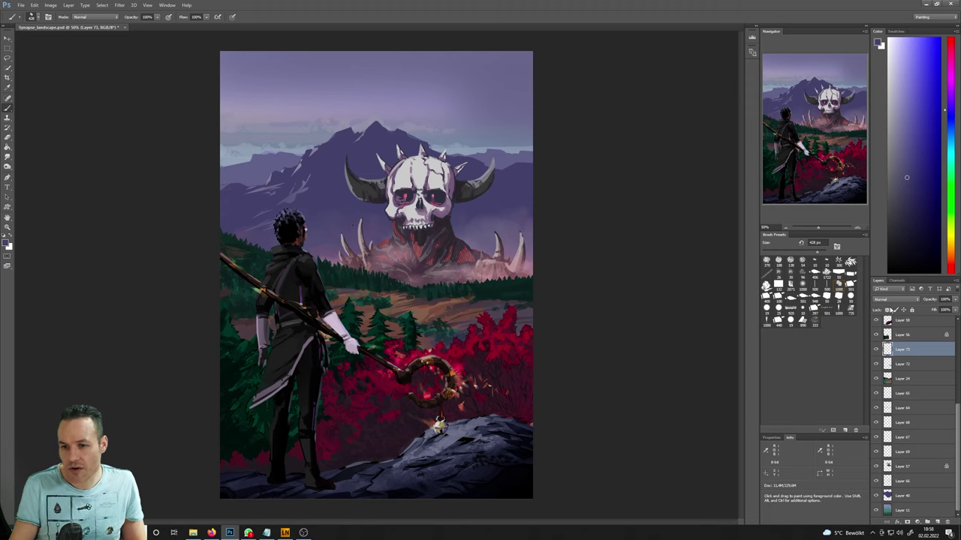
click(895, 299)
click(897, 370)
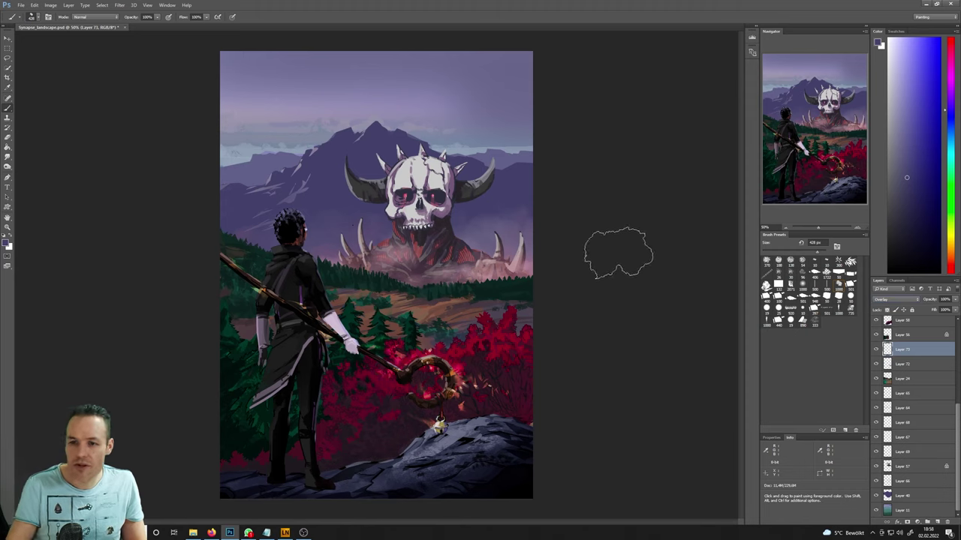
click(802, 286)
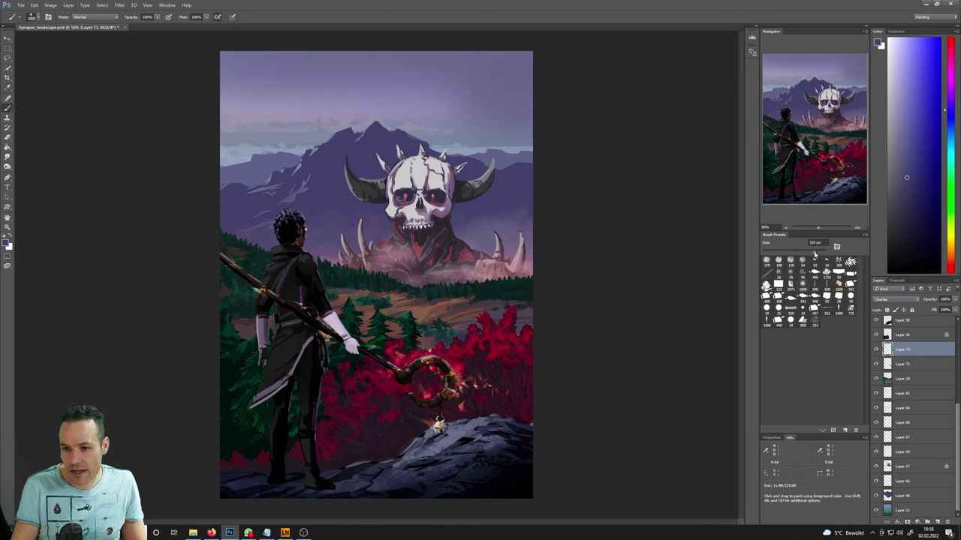
mouse_move(545, 318)
mouse_down()
mouse_move(285, 289)
mouse_move(698, 282)
mouse_up()
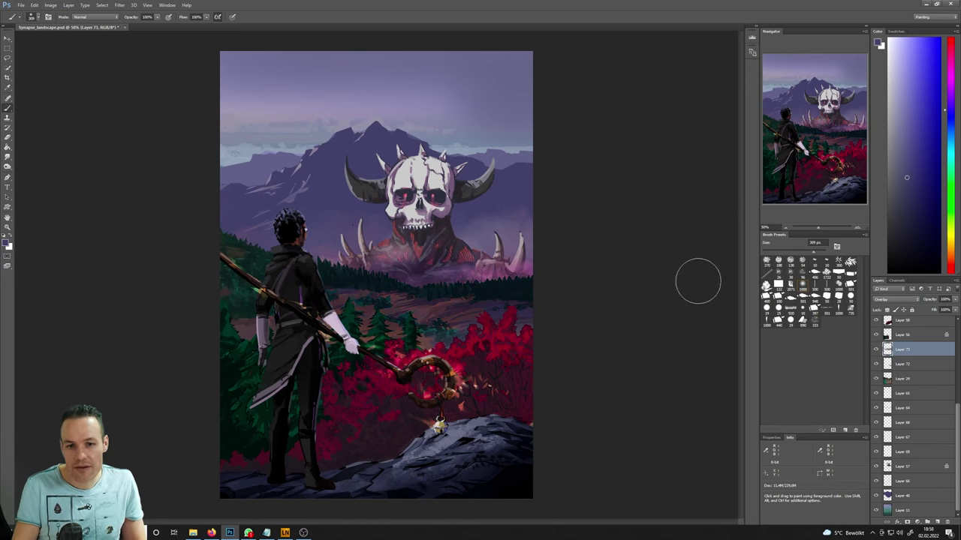
- Undo the last haze stroke and brush a lighter purple haze around the skull creature and its base at 309 px
key(ctrl+z)
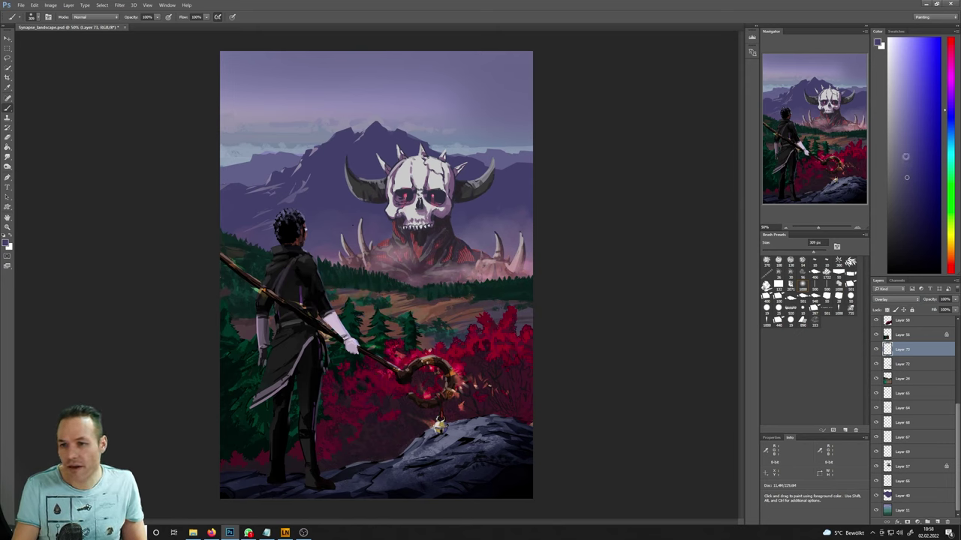
click(905, 156)
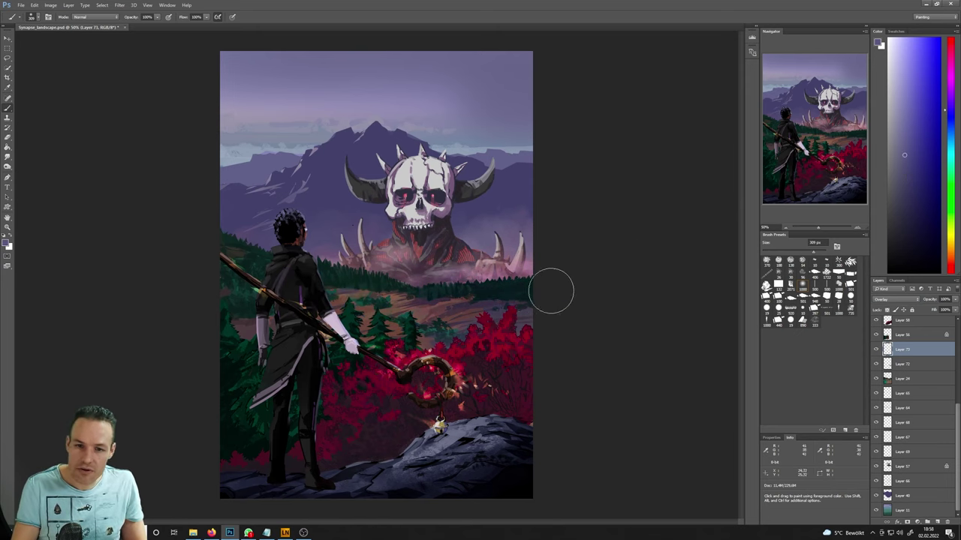
drag(550, 291, 420, 292)
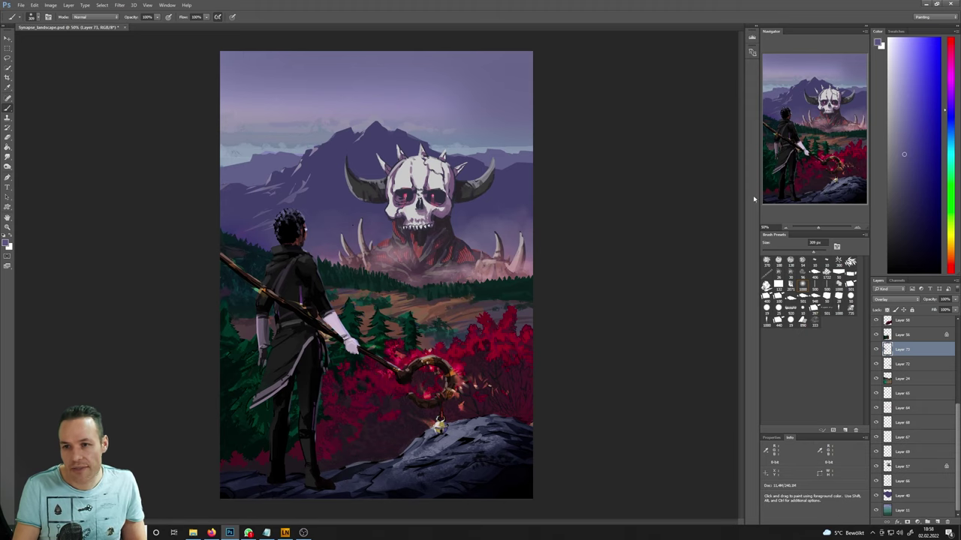
click(895, 78)
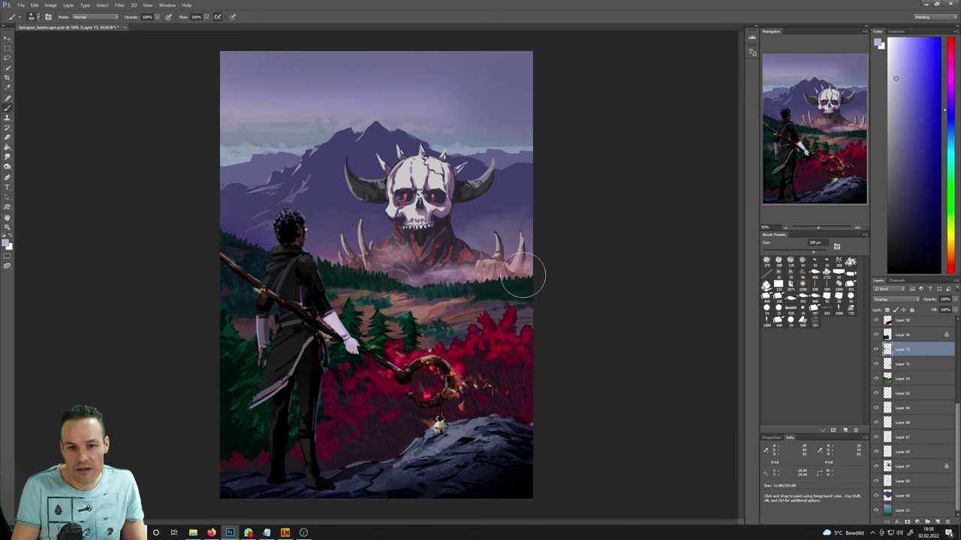
key(ctrl)
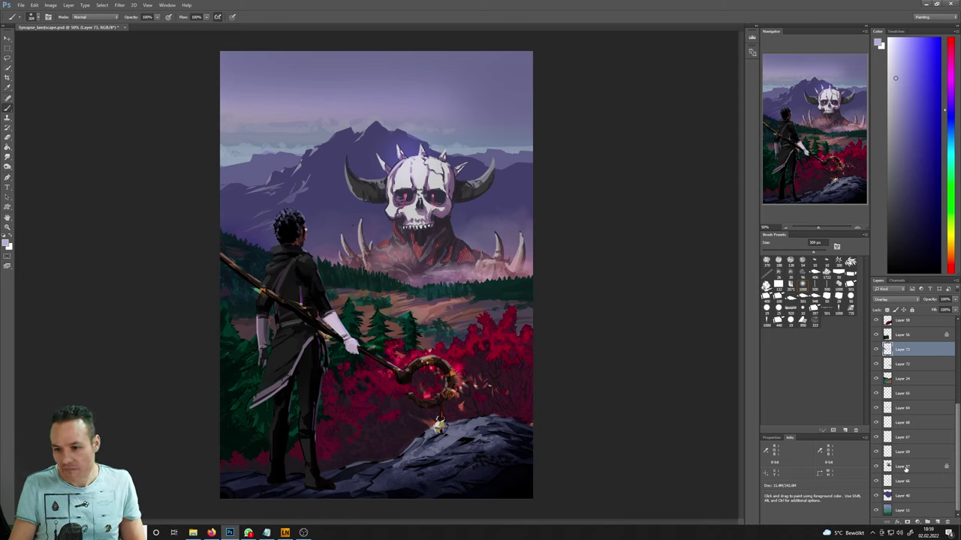
- Toggle and select the mountain layer, Layer 40, to check it, and add a new Overlay layer directly above Layer 71
click(876, 496)
click(875, 496)
click(895, 497)
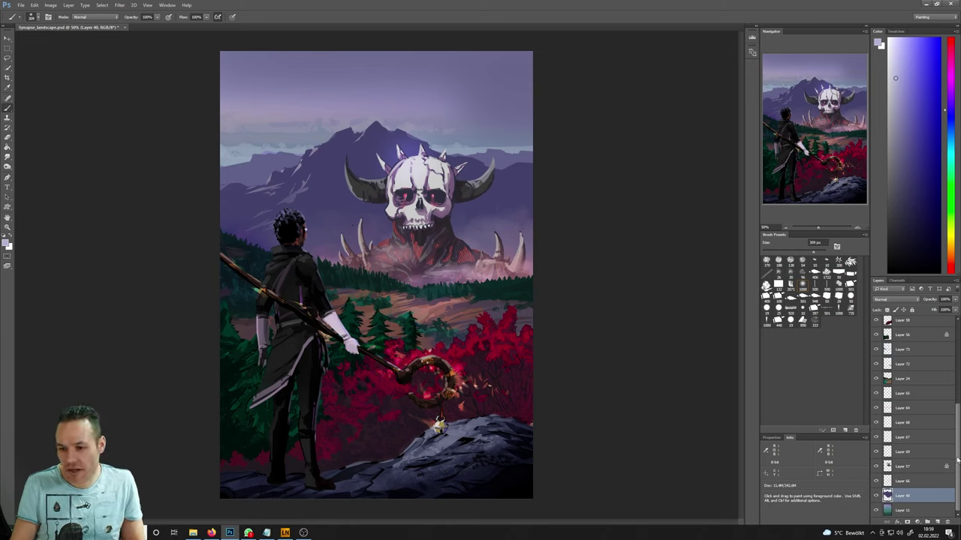
drag(957, 457, 957, 381)
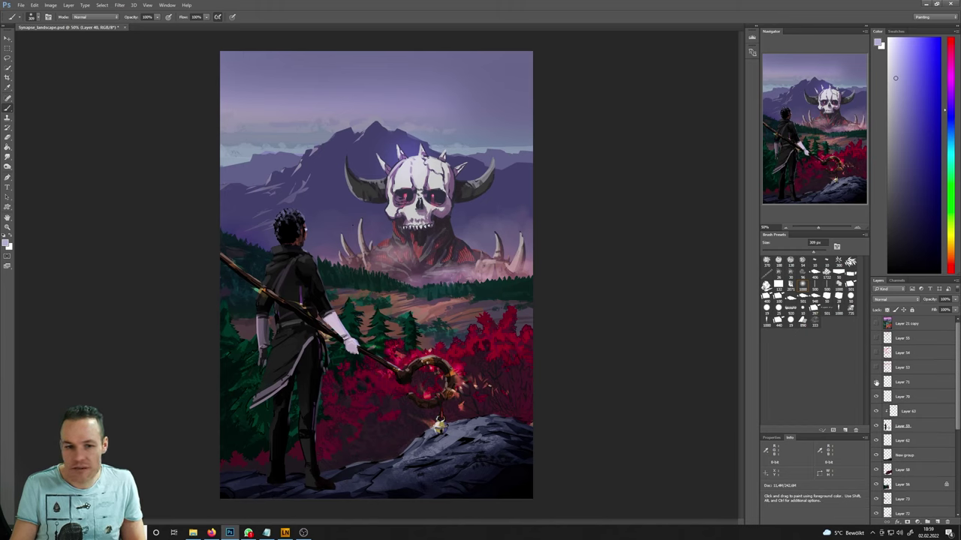
click(903, 383)
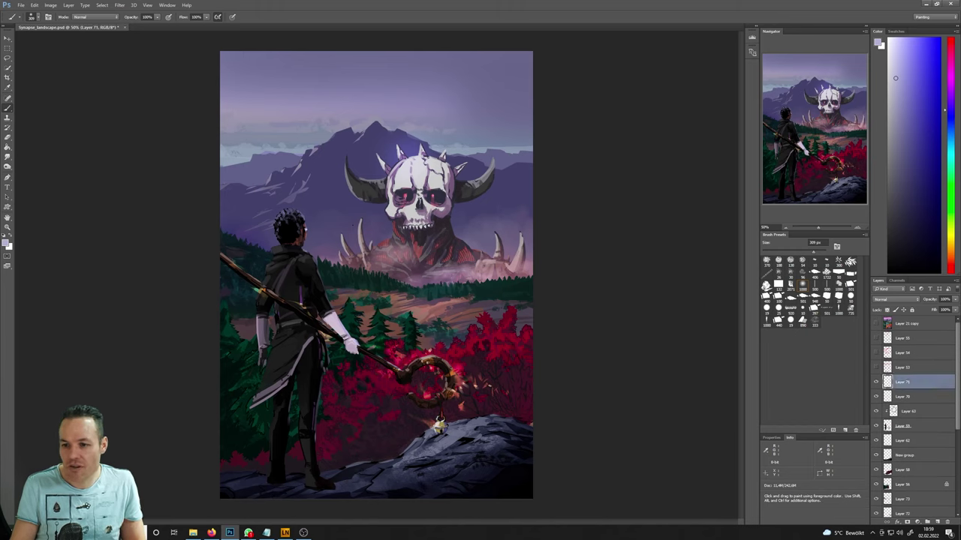
click(936, 522)
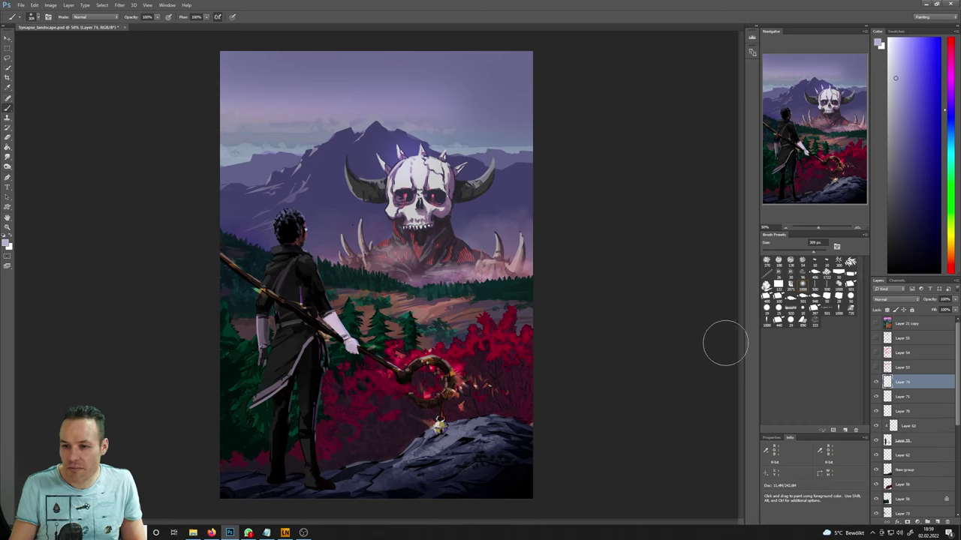
click(894, 299)
click(883, 373)
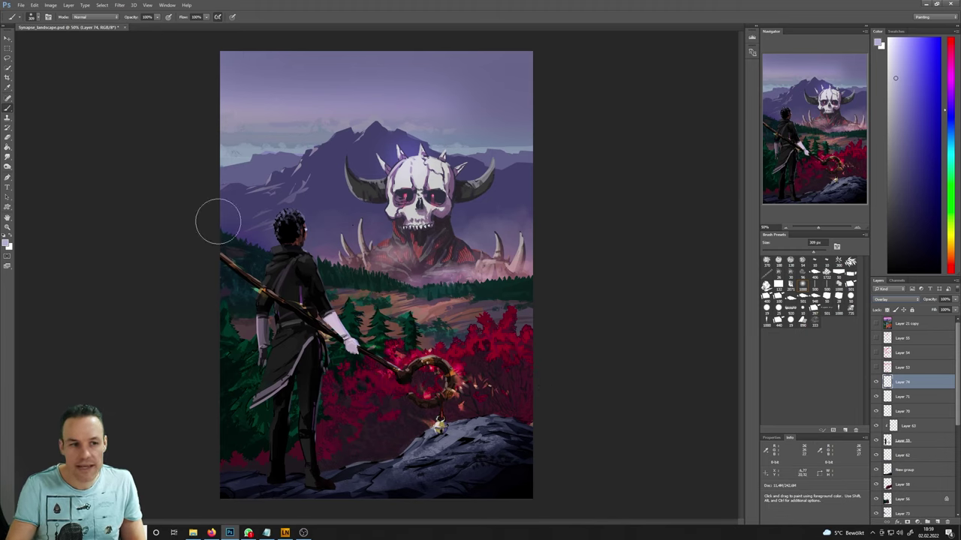
- Shade the lower-left foreground with dark blue at 309 px and brighten the staff ring and rock with near-white at 184 px
click(7, 117)
click(8, 107)
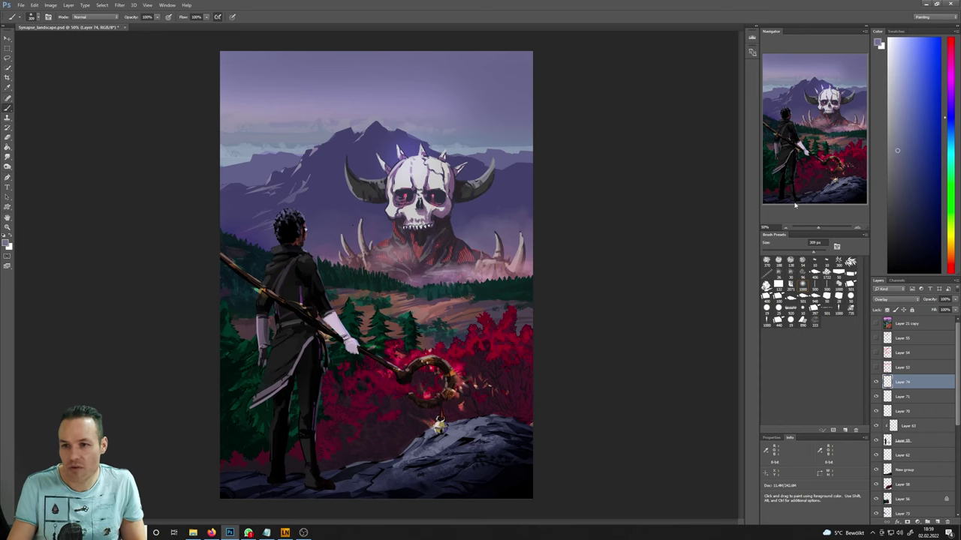
click(894, 120)
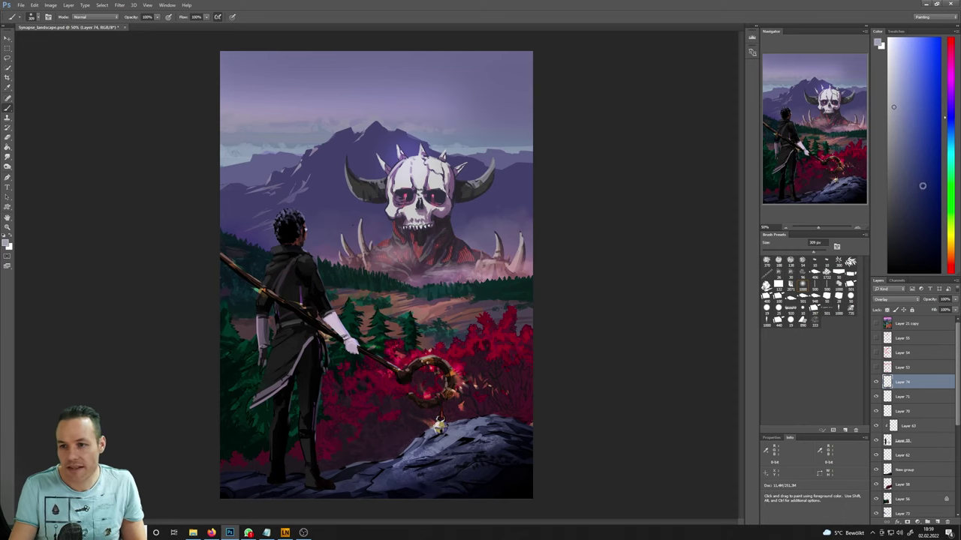
click(913, 210)
drag(910, 212, 905, 200)
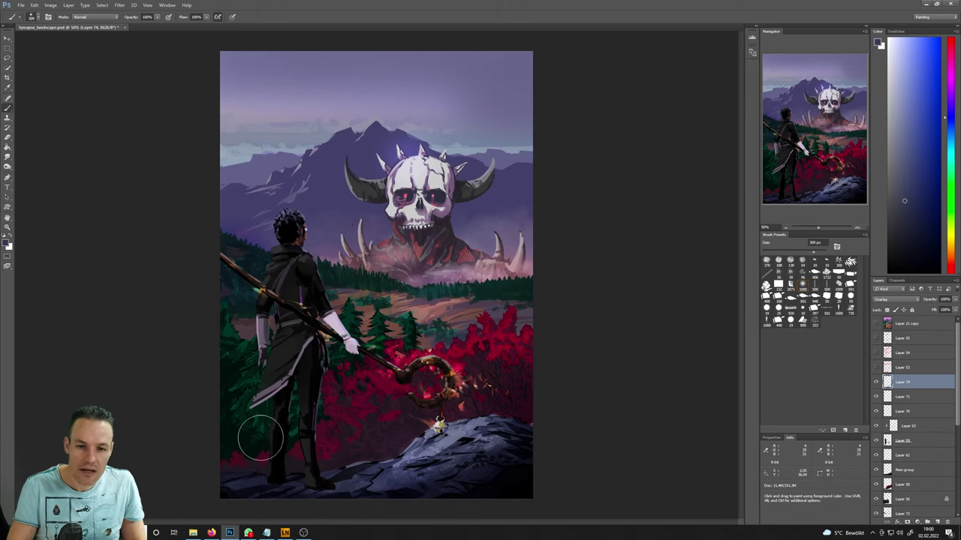
click(890, 48)
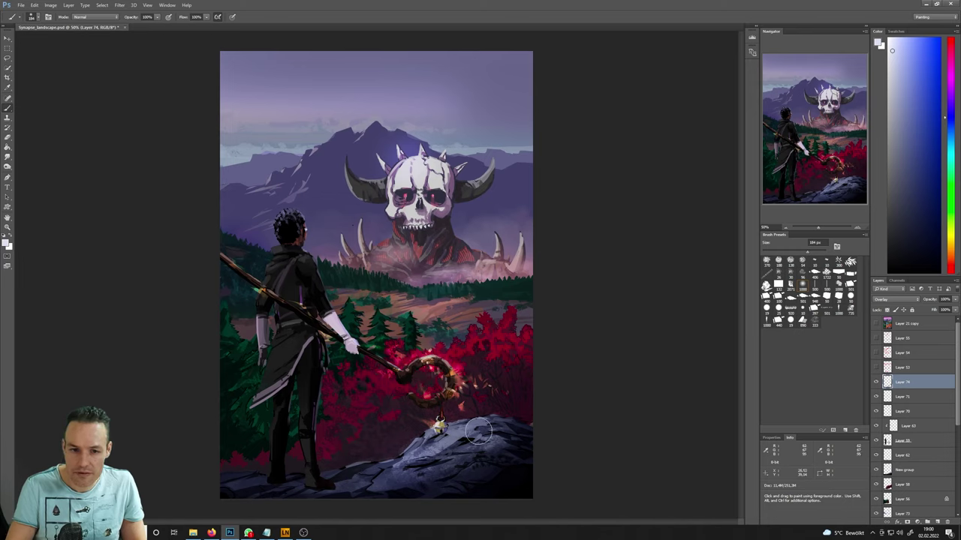
click(433, 396)
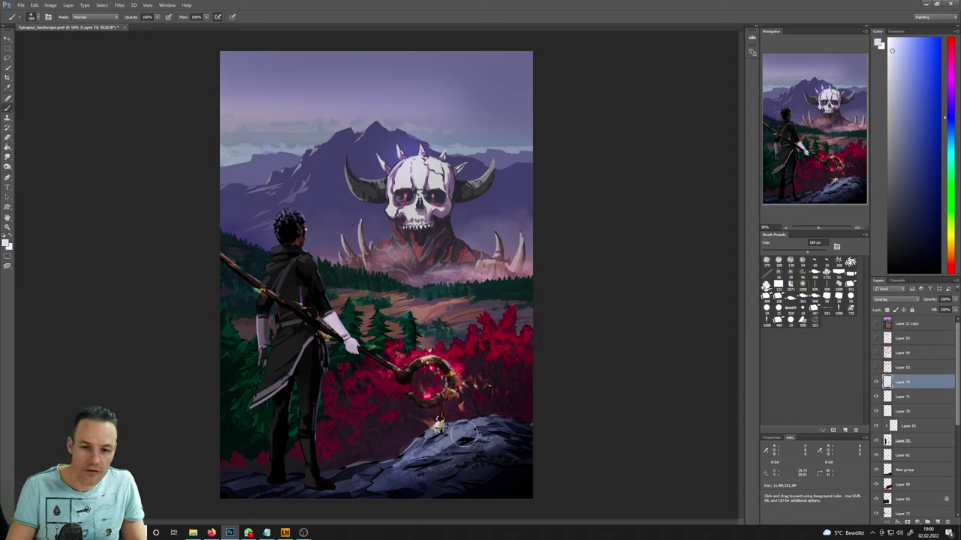
- Darken the upper-right sky with soft dark blue strokes at 1000 px, and brush sampled pale purple over the distant mountains at 463 px
click(914, 207)
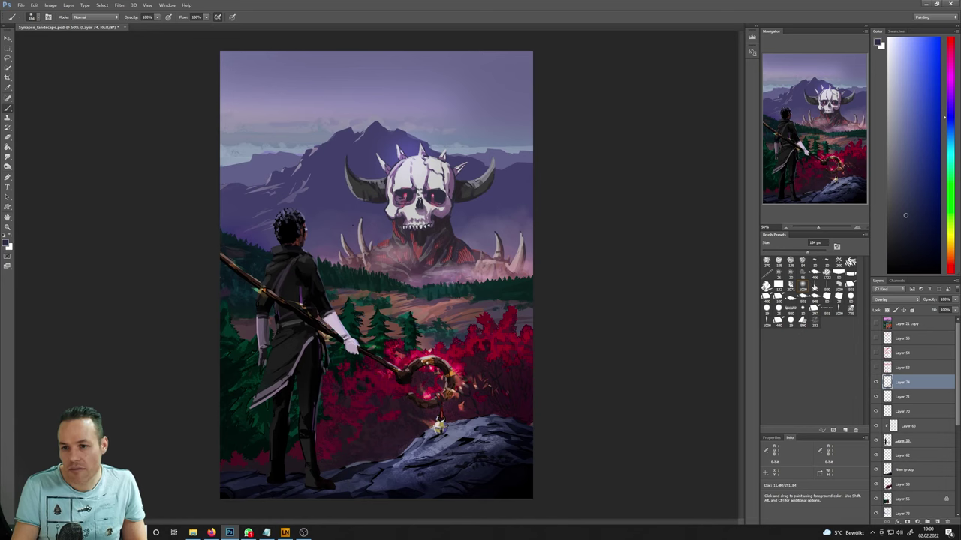
key(bracketright)
key(bracketright)
key(bracketright)
key(bracketright)
key(bracketright)
key(bracketright)
key(bracketright)
key(bracketright)
key(bracketright)
key(bracketright)
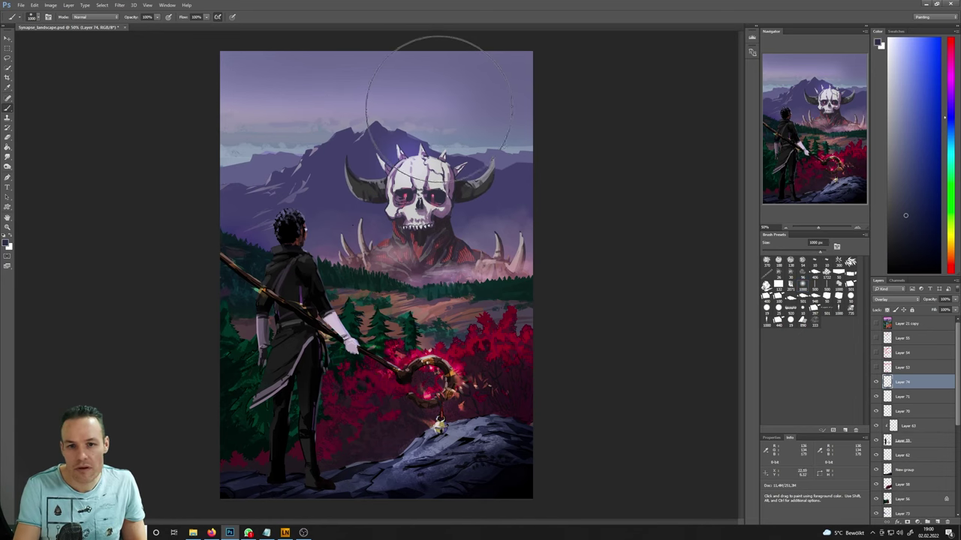
drag(439, 110, 553, 204)
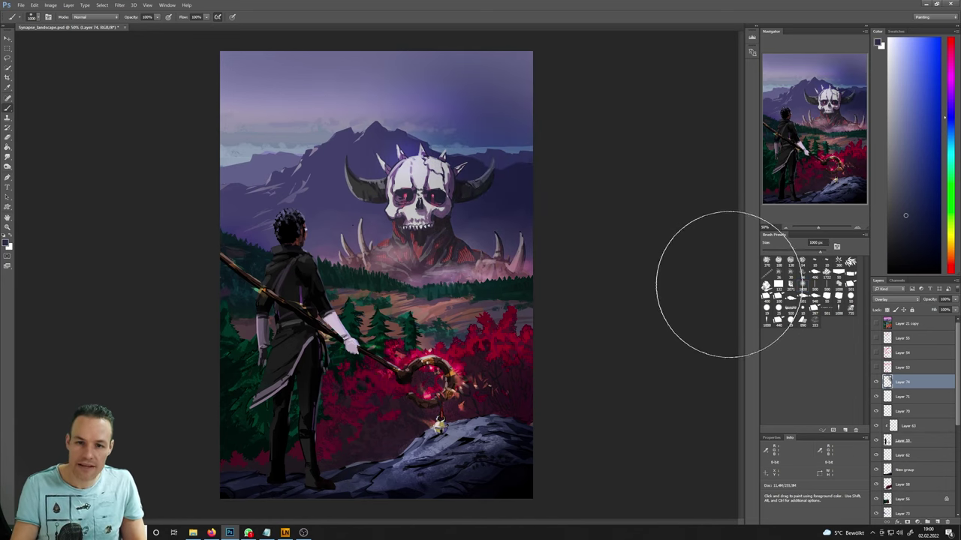
key(ctrl+z)
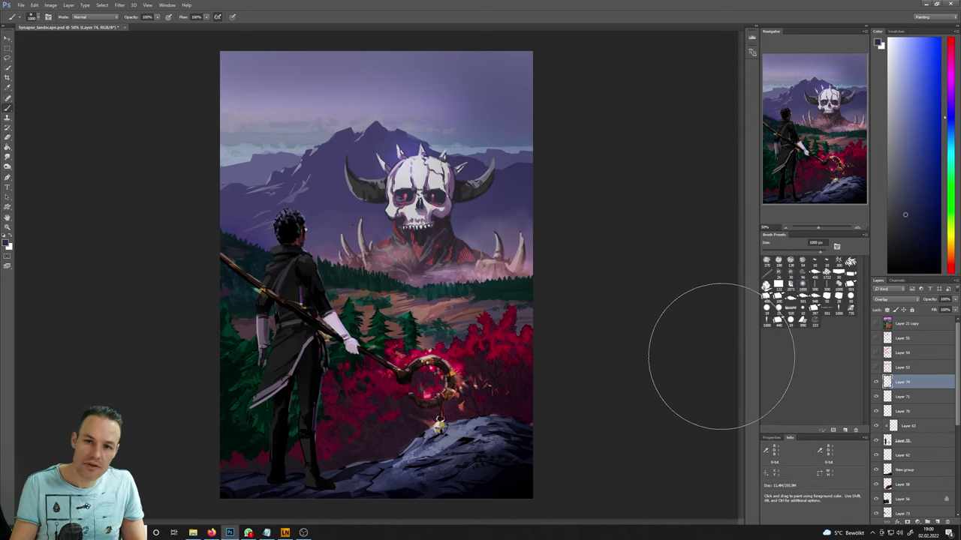
mouse_move(598, 128)
mouse_down()
mouse_move(593, 103)
mouse_move(561, 81)
mouse_up()
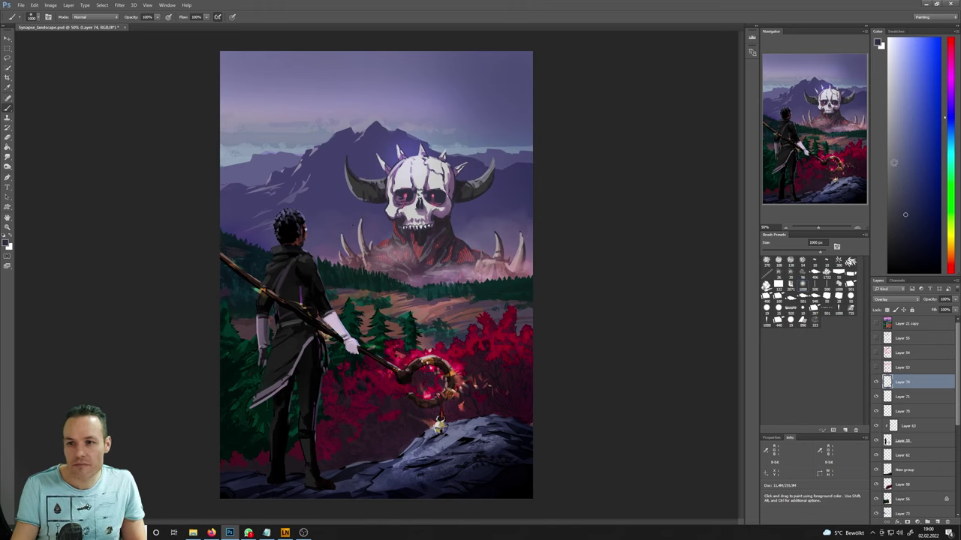
alt+click(774, 83)
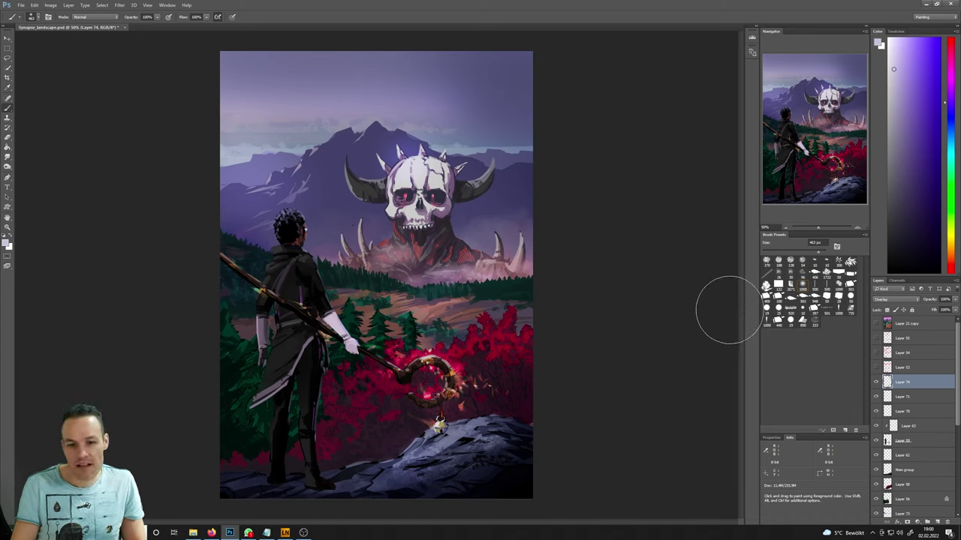
- On Layer 58, sample a dark magenta from the bushes and paint it over the red foliage around the staff ring at 463 px
click(899, 486)
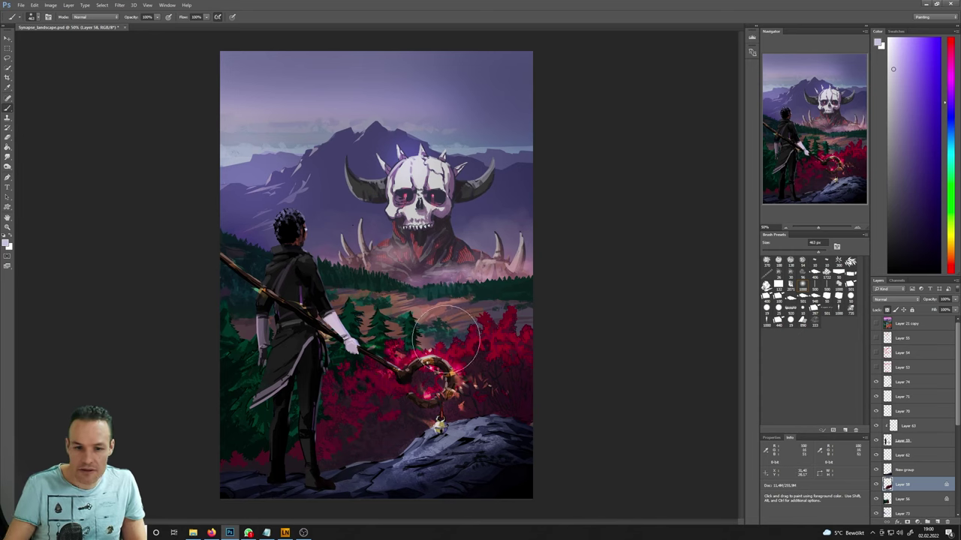
key(i)
click(469, 398)
key(b)
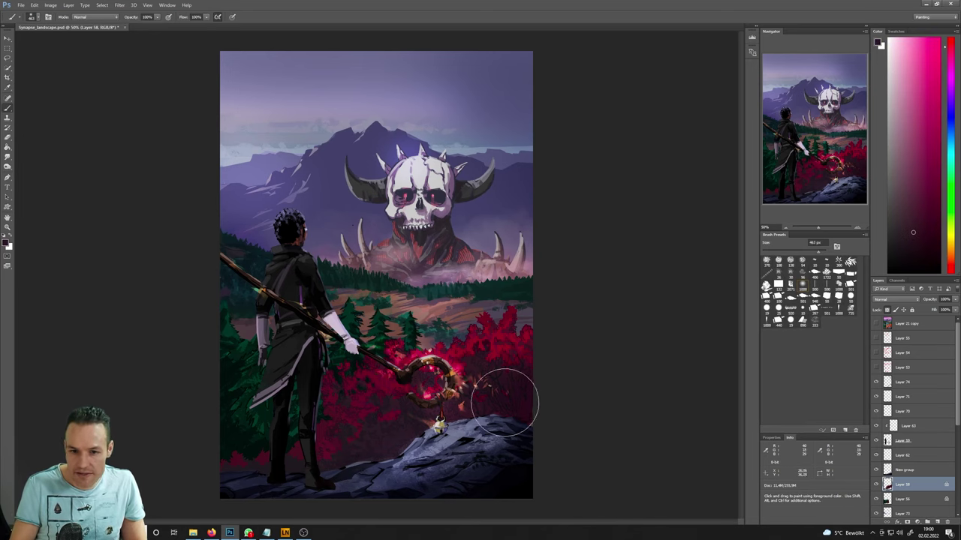
mouse_move(406, 394)
mouse_down()
mouse_move(451, 404)
mouse_move(458, 400)
mouse_move(447, 388)
mouse_move(467, 393)
mouse_move(380, 391)
mouse_up()
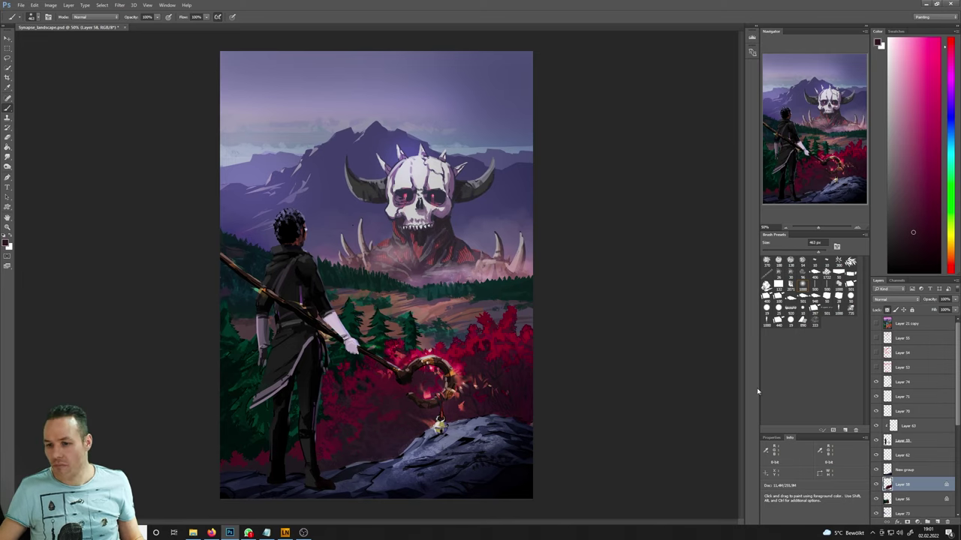
- Compare the image with and without Layer 74, add a new layer above it and switch to the Smudge tool
mouse_move(958, 363)
mouse_down()
mouse_move(958, 451)
mouse_move(958, 368)
mouse_up()
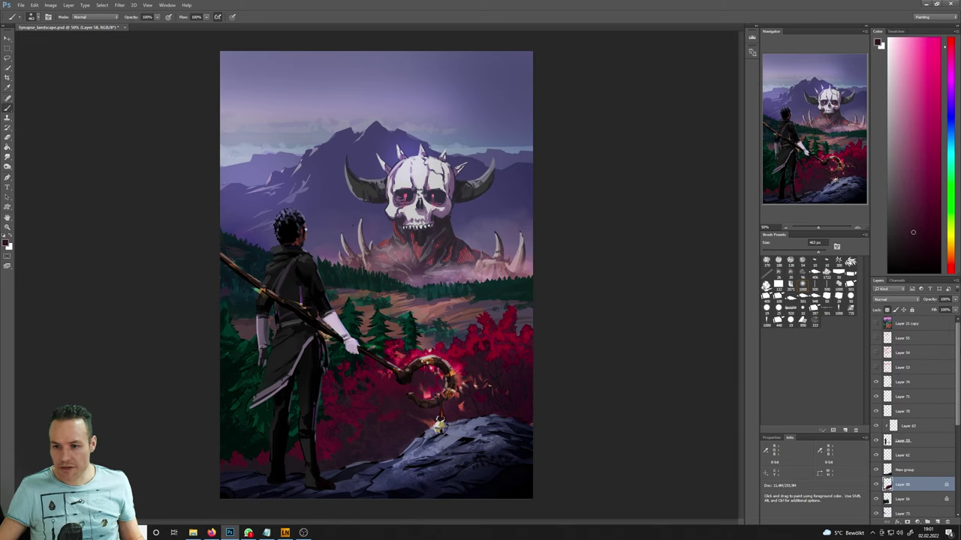
click(875, 383)
click(875, 383)
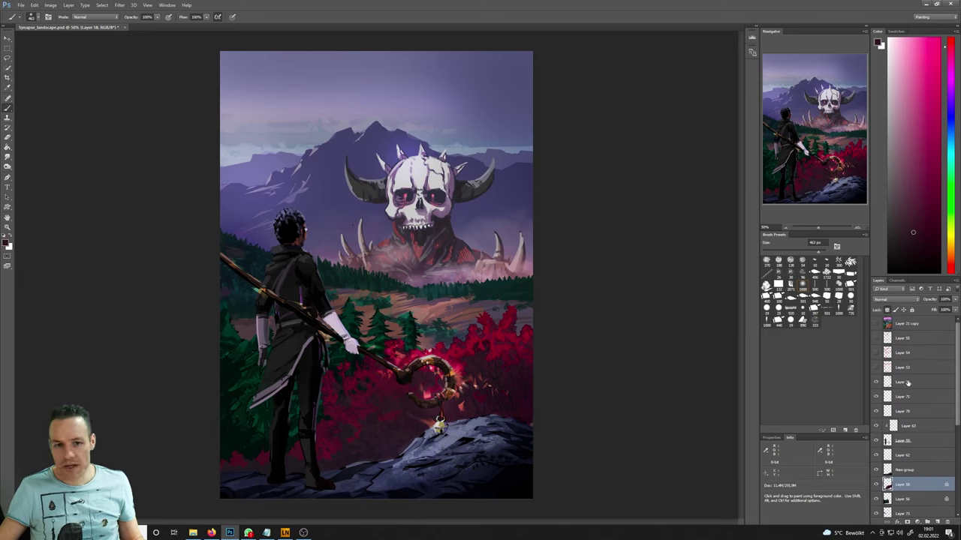
click(907, 383)
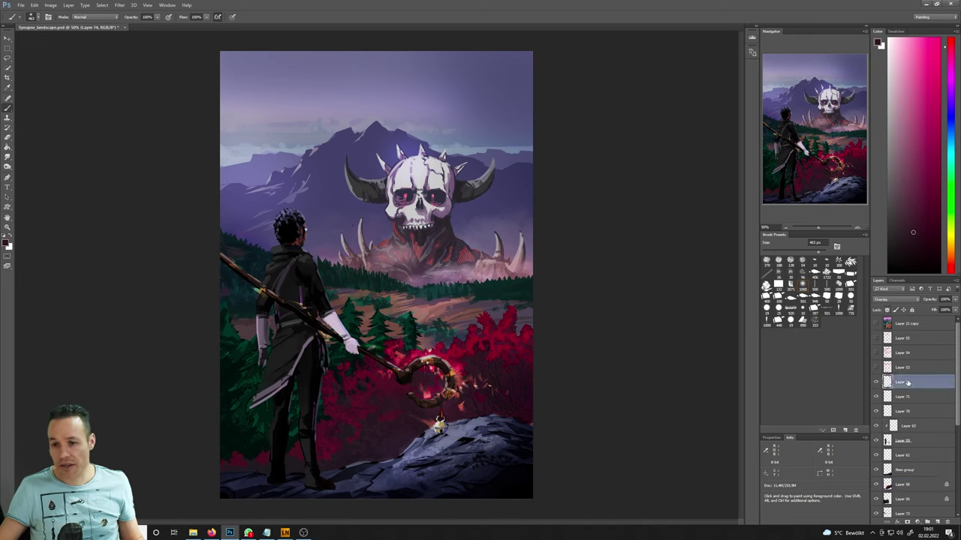
click(937, 523)
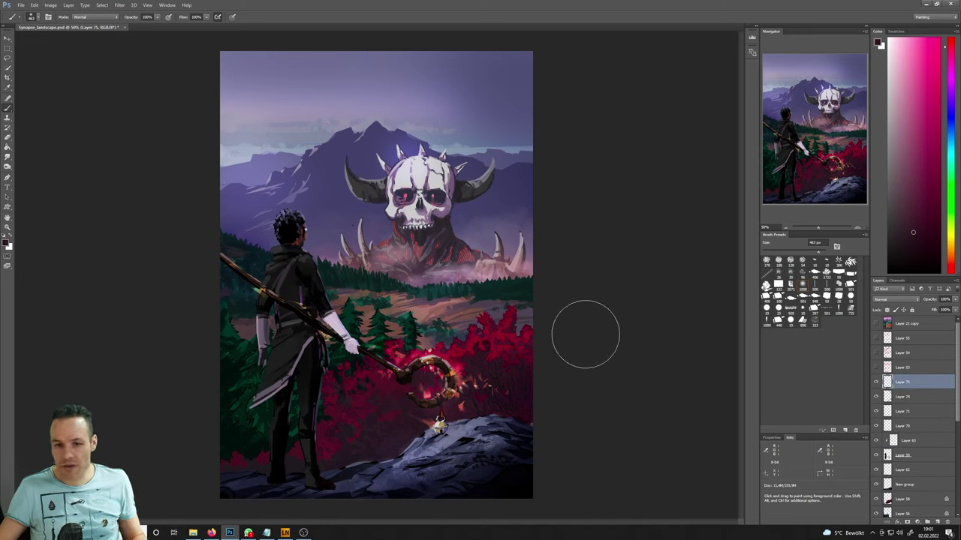
click(7, 161)
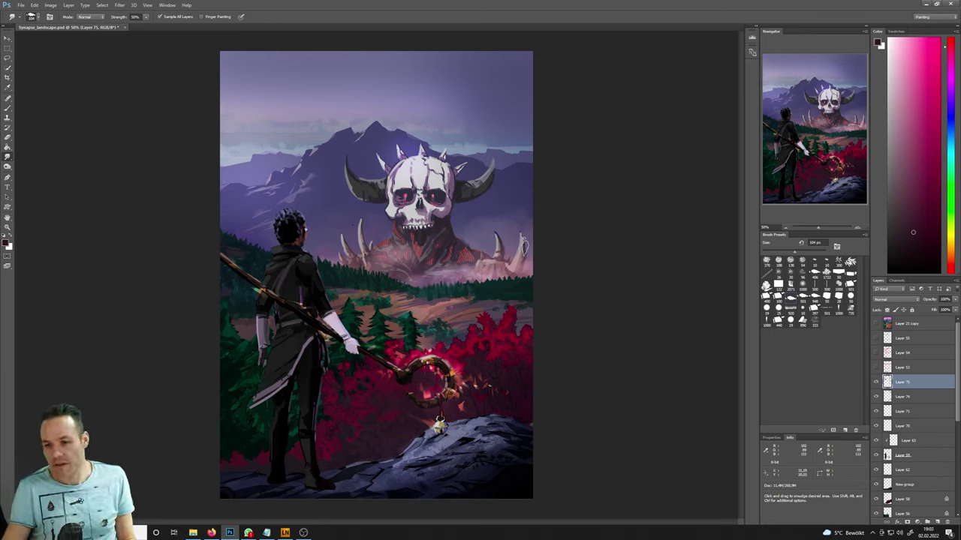
- Duplicate all layers from Layer 75 downward and merge the copies into a single layer above the originals
drag(957, 412, 955, 373)
key(ctrl+alt+a)
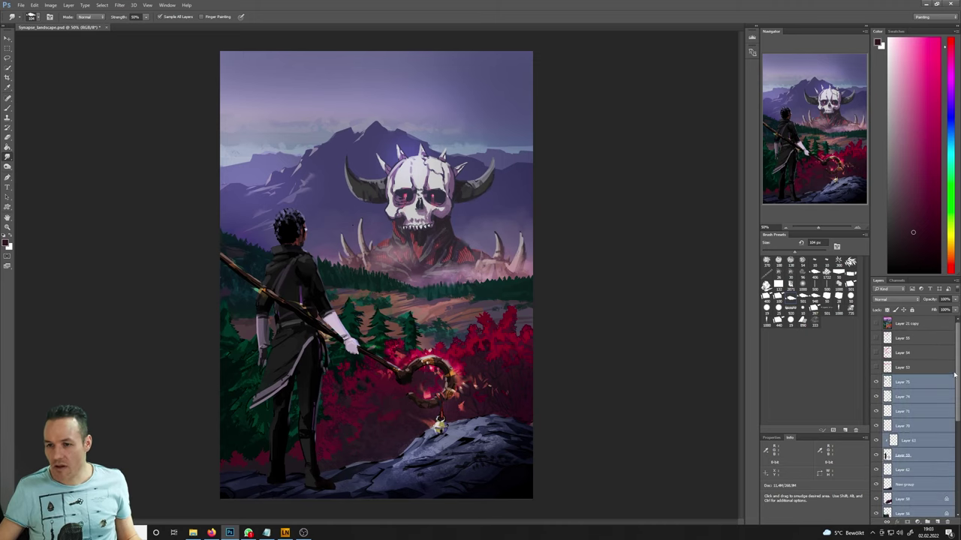
right_click(899, 383)
click(876, 76)
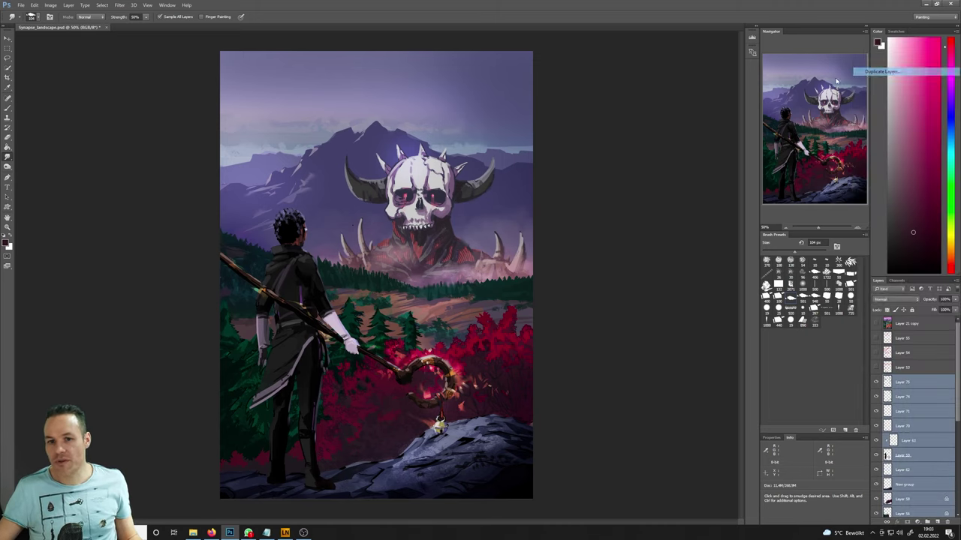
click(304, 73)
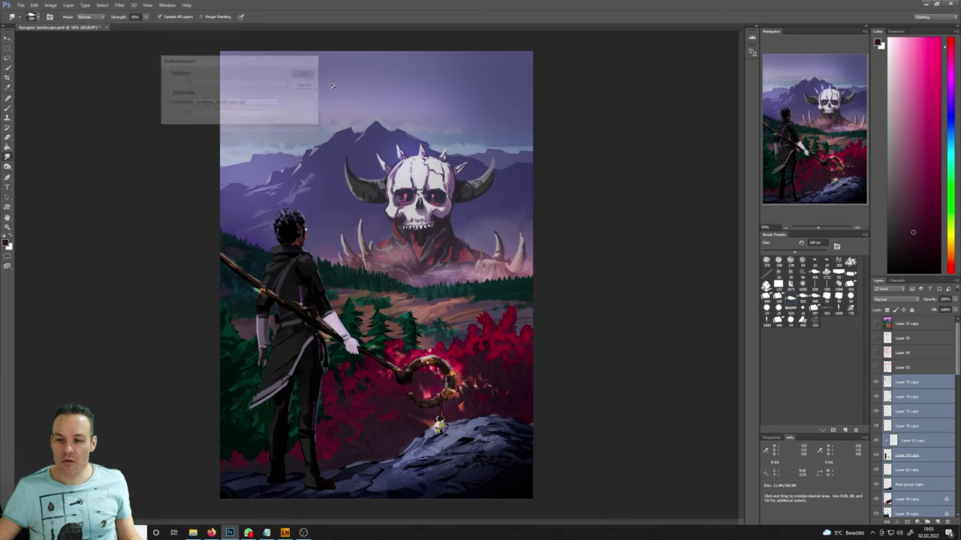
right_click(910, 383)
click(869, 266)
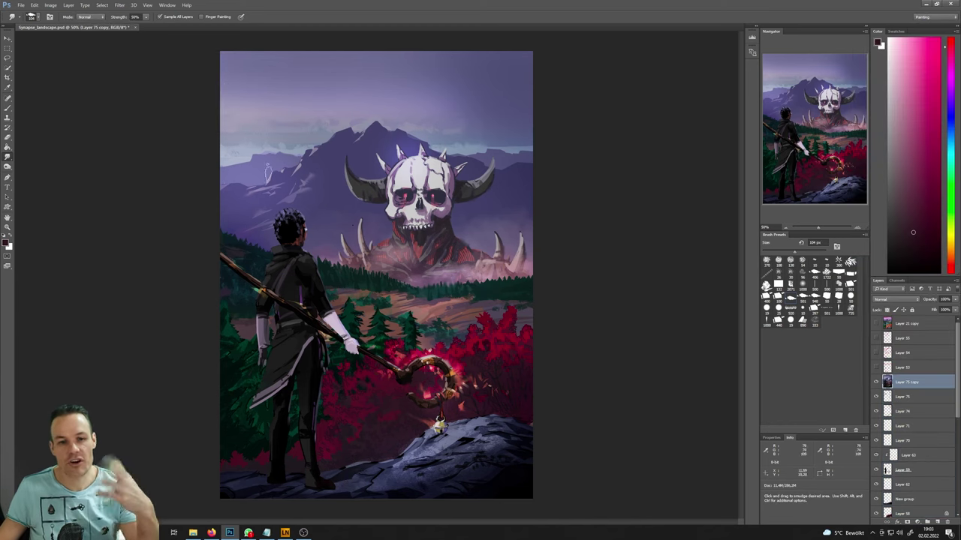
- Brighten the merged Layer 75 copy and strengthen its contrast, and hide it to compare with the original layers
click(33, 5)
click(90, 42)
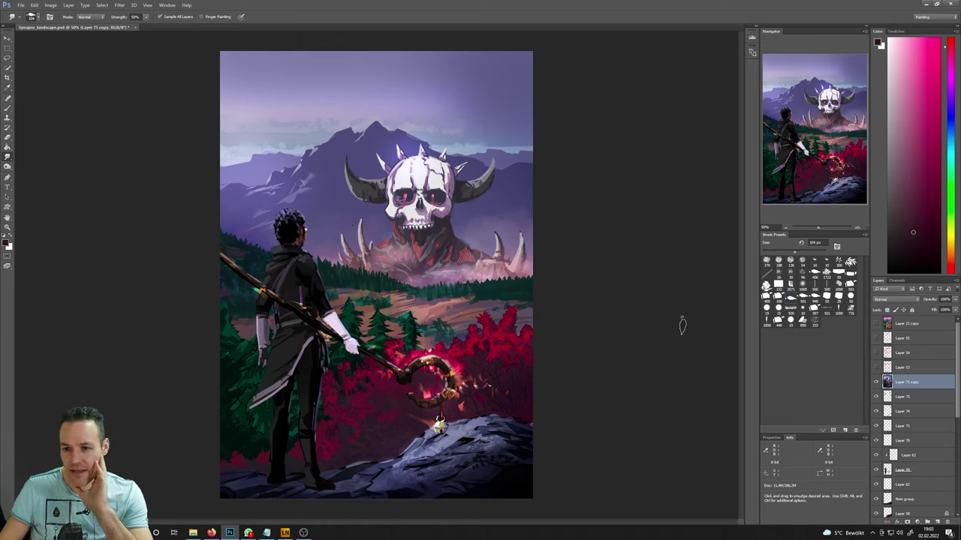
click(875, 382)
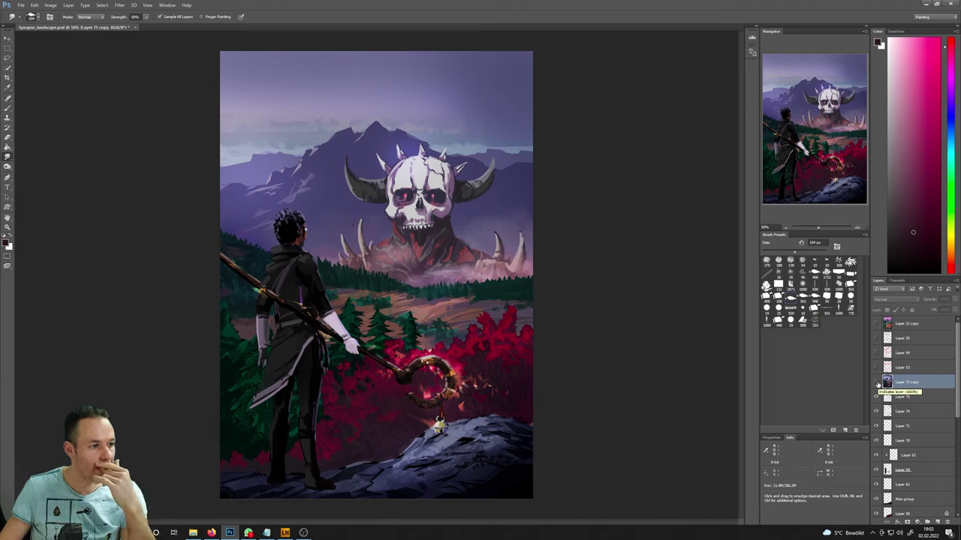
- Show the merged Layer 75 copy again and shift its midtone color balance to -3 toward cyan and slightly toward blue
click(875, 382)
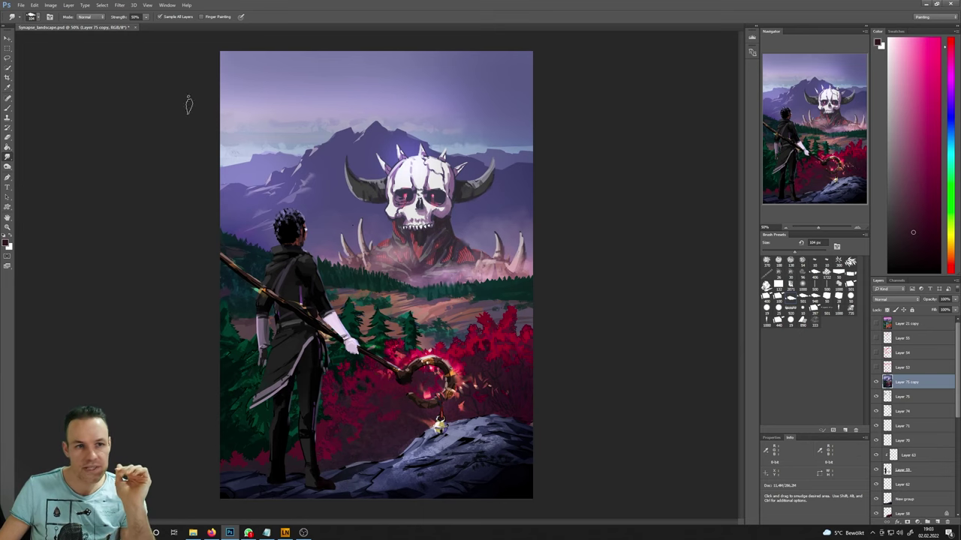
click(50, 5)
mouse_move(59, 25)
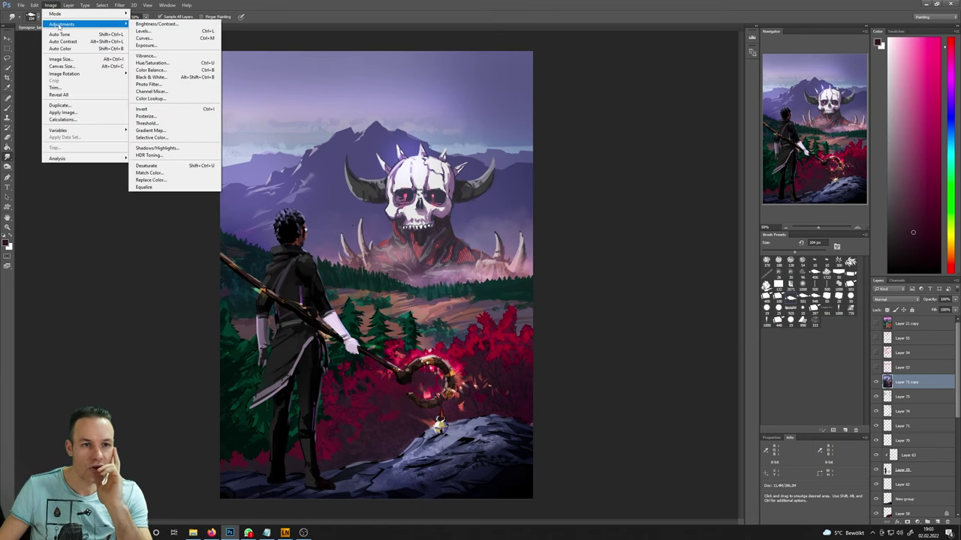
click(154, 71)
drag(617, 82, 618, 105)
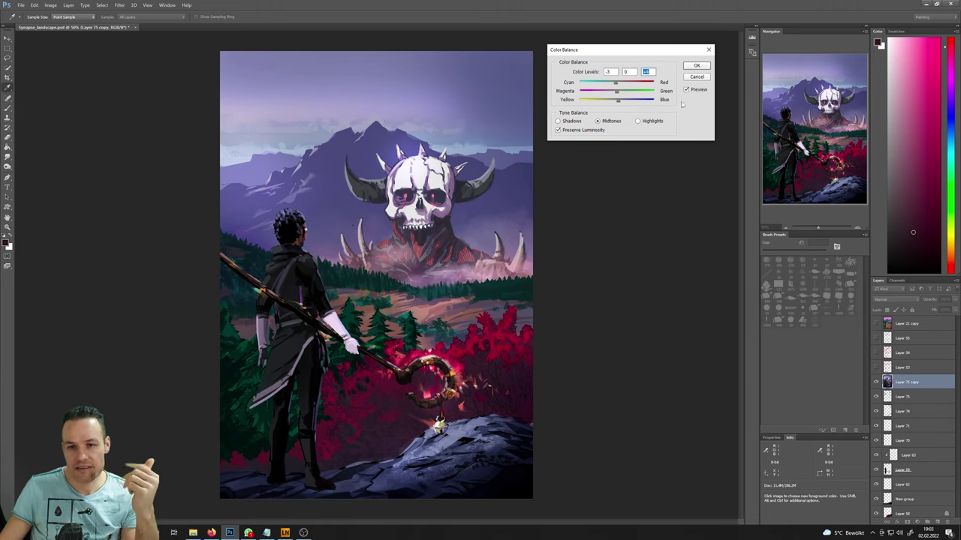
click(697, 66)
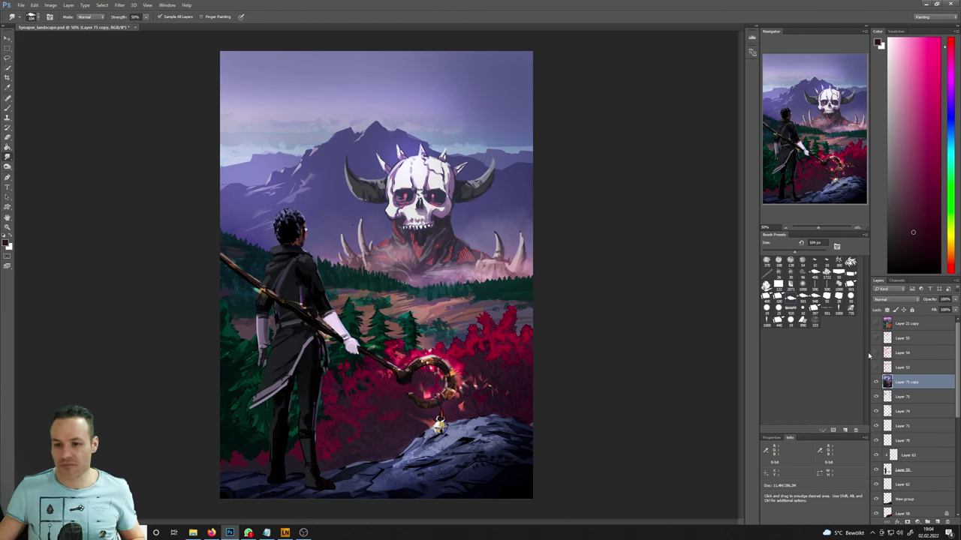
- Compare the finished painting with the original version on Layer 21 copy, leaving that layer hidden
click(876, 324)
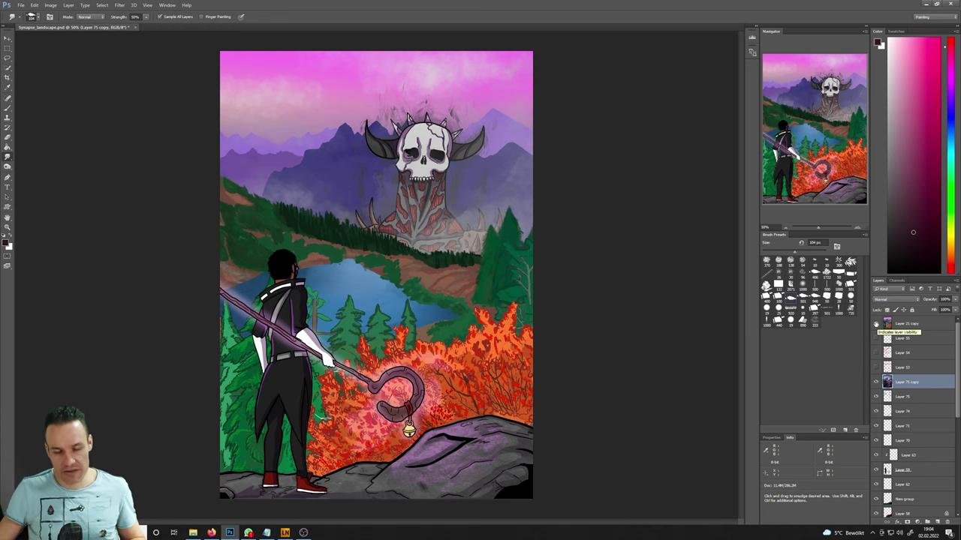
click(876, 324)
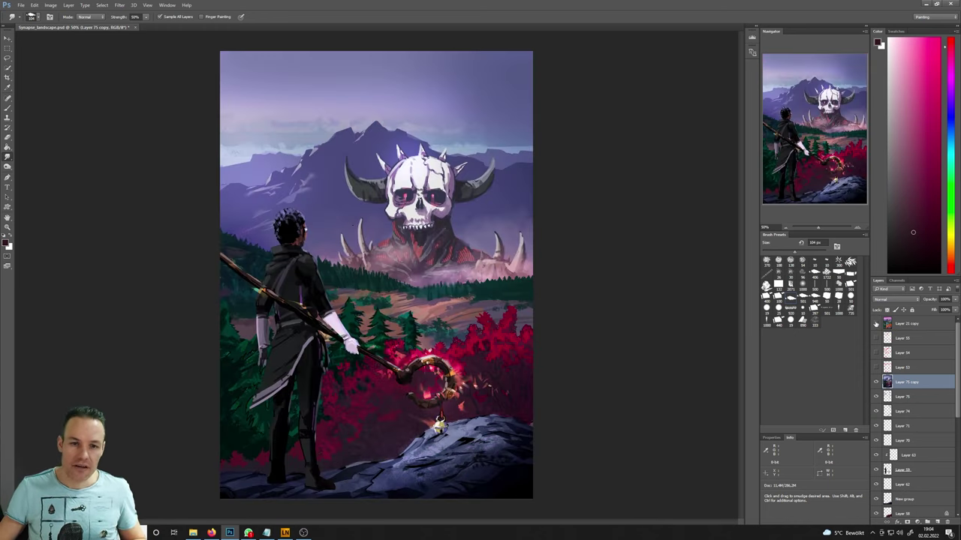